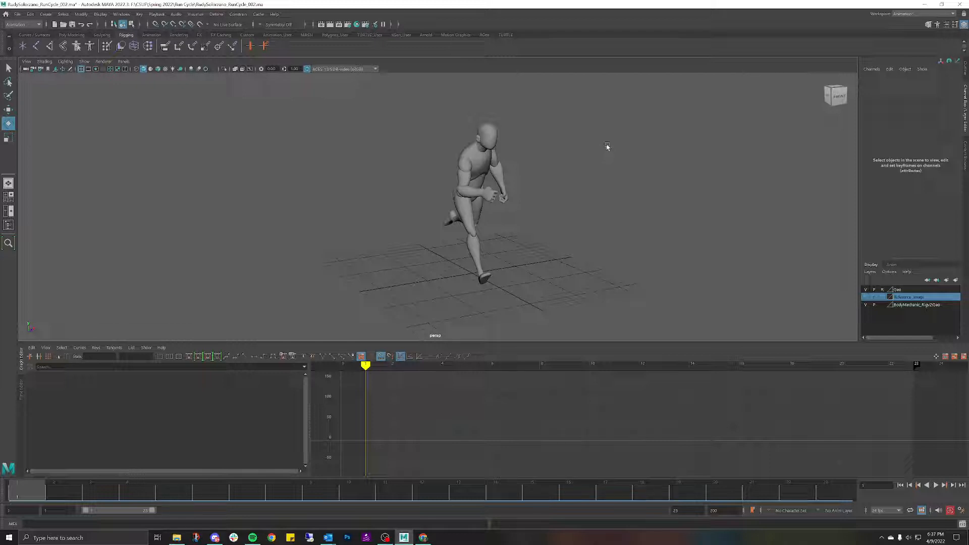
Step: Review the default in and out tangent settings in the animation preferences, leaving them unchanged
alt+drag(588, 147, 534, 158)
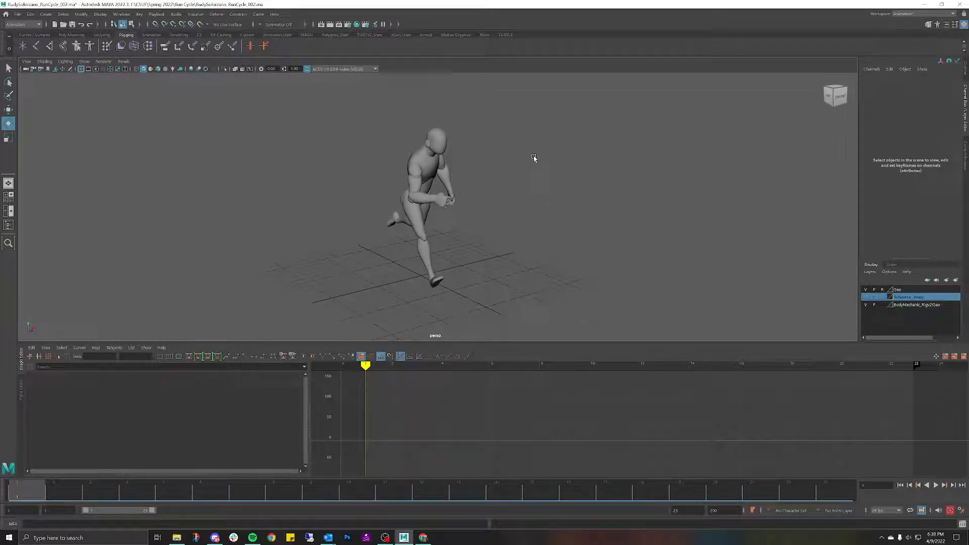
click(962, 511)
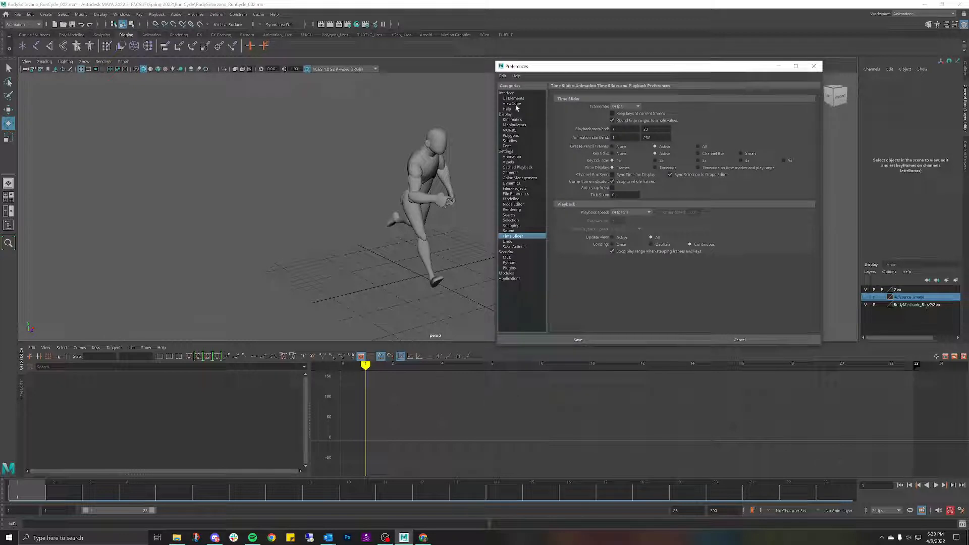
click(512, 157)
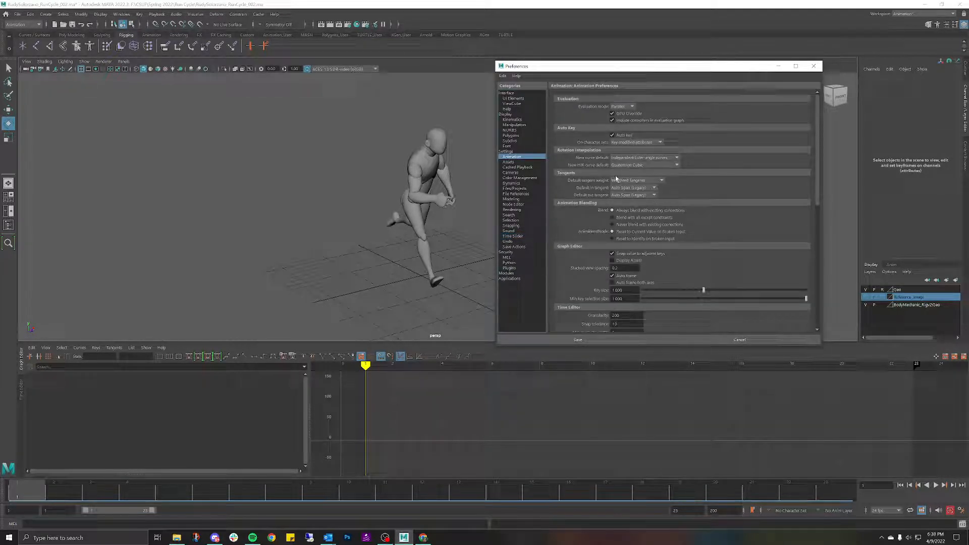
click(654, 188)
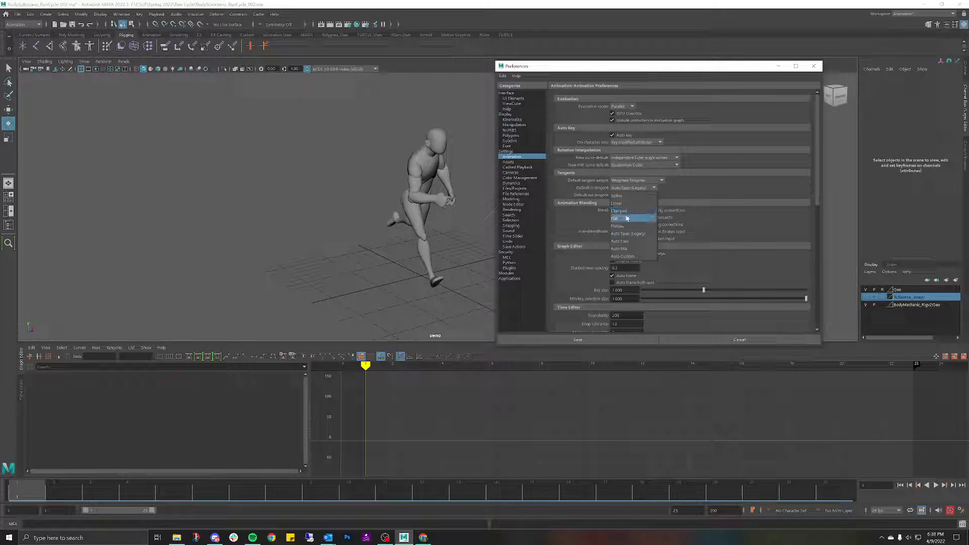
click(668, 196)
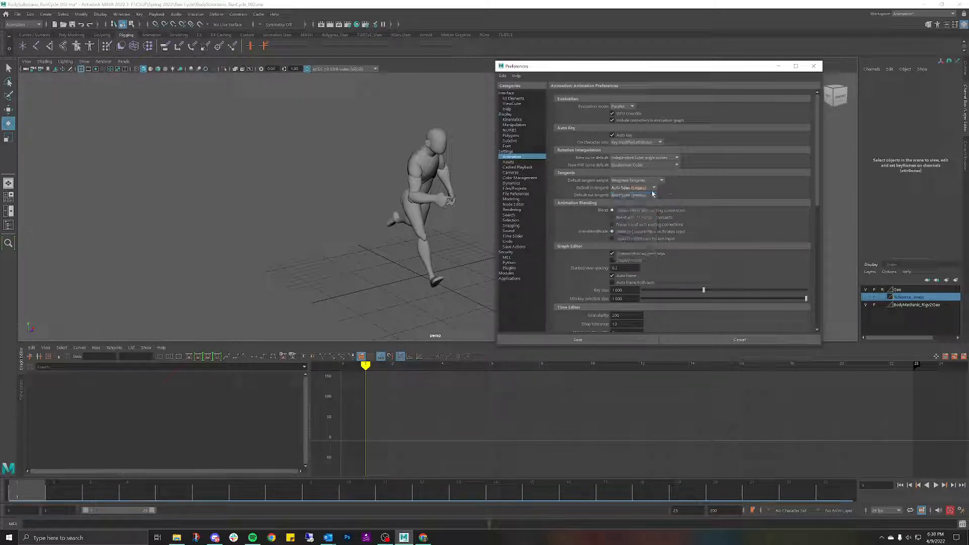
click(653, 195)
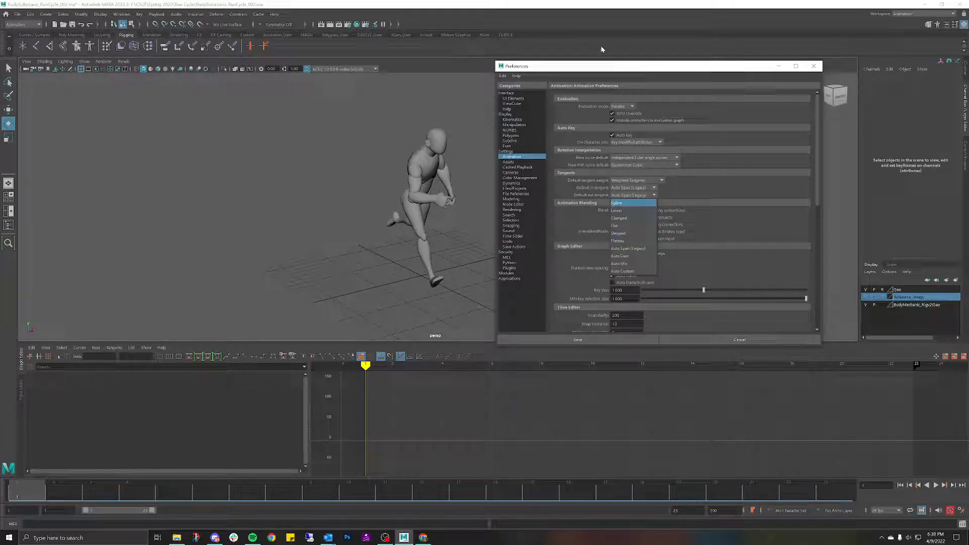
click(777, 73)
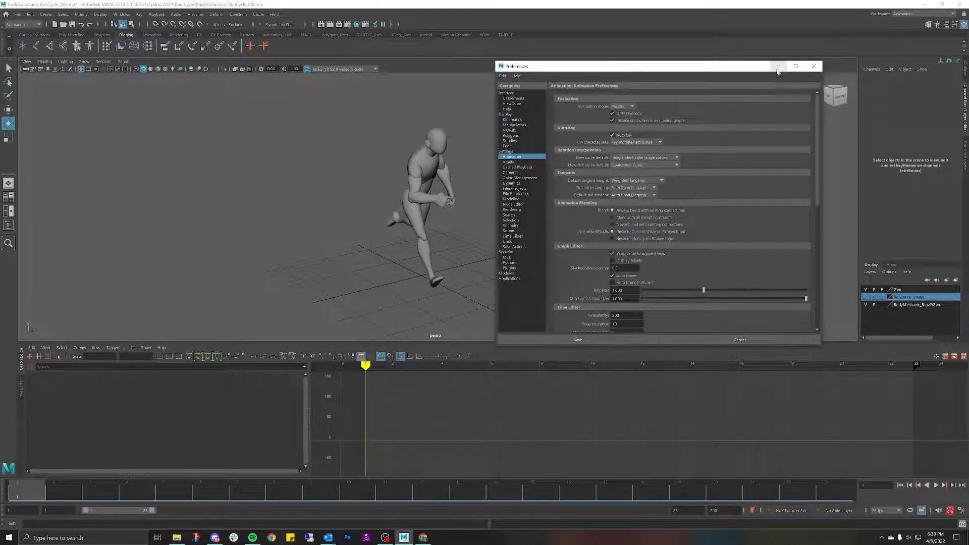
click(778, 67)
Step: Play back the run cycle while orbiting the mannequin, then rewind to frame 1 and replay
alt+drag(528, 171, 516, 169)
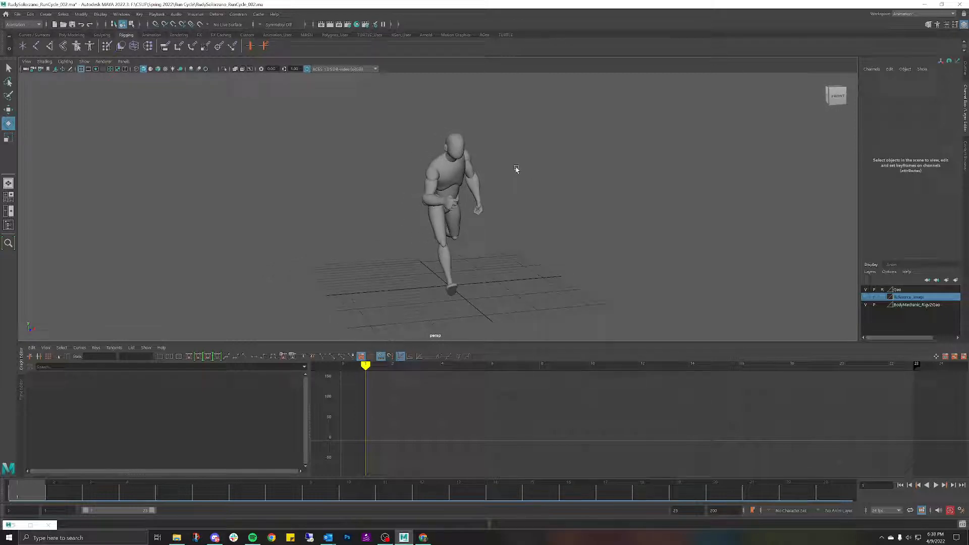
click(936, 485)
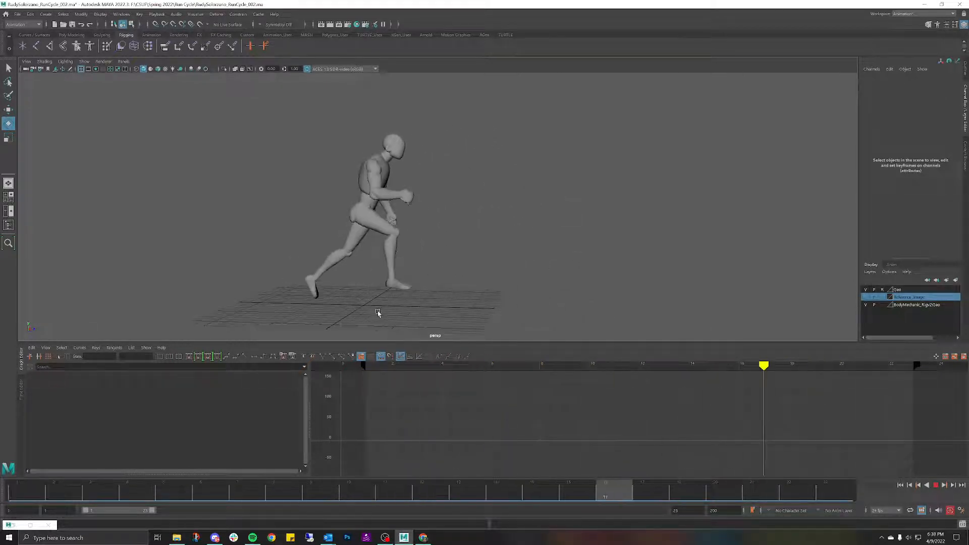
alt+drag(514, 274, 463, 251)
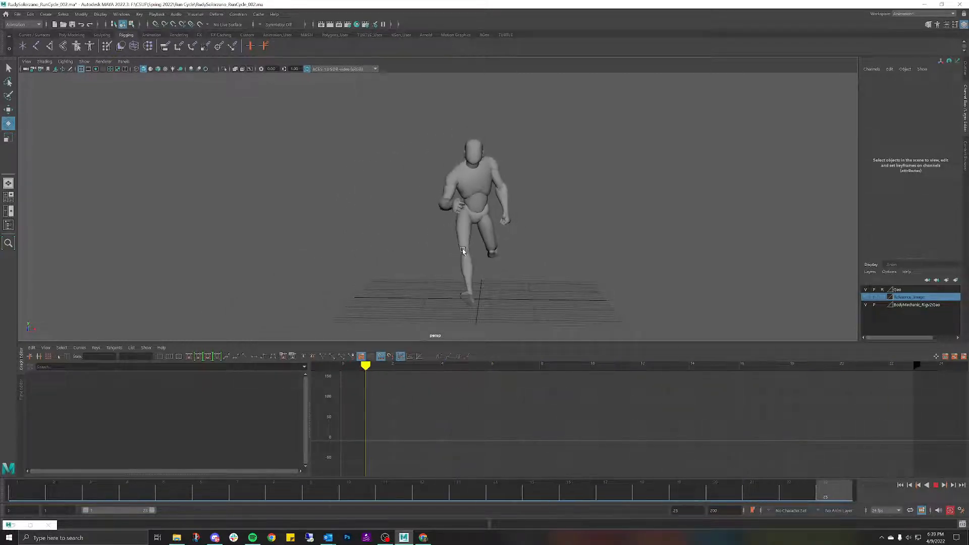
alt+drag(466, 251, 499, 237)
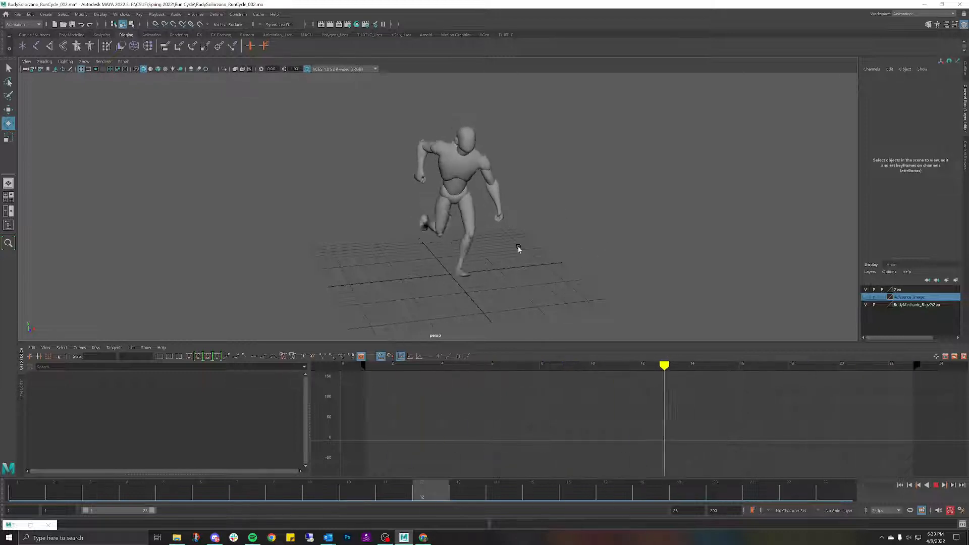
click(936, 486)
drag(735, 493, 1, 433)
key(alt+v)
Step: Show the rig's control curves with Show > All, then step the animation to frame 7
click(86, 64)
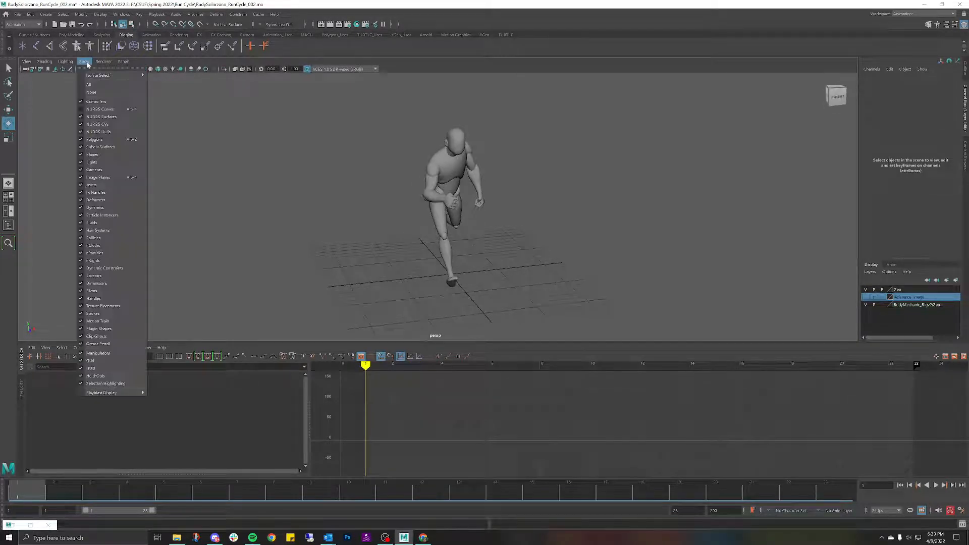
click(93, 109)
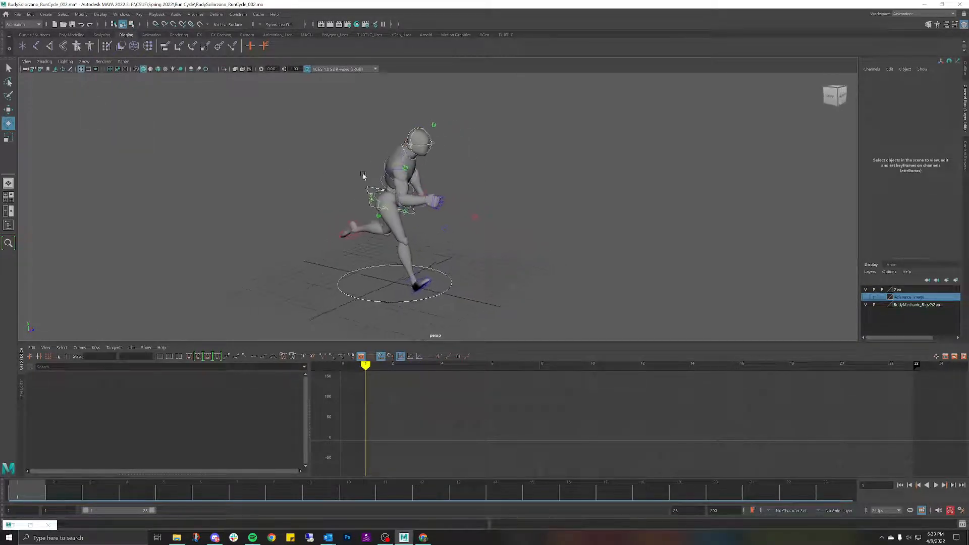
alt+drag(622, 220, 588, 221)
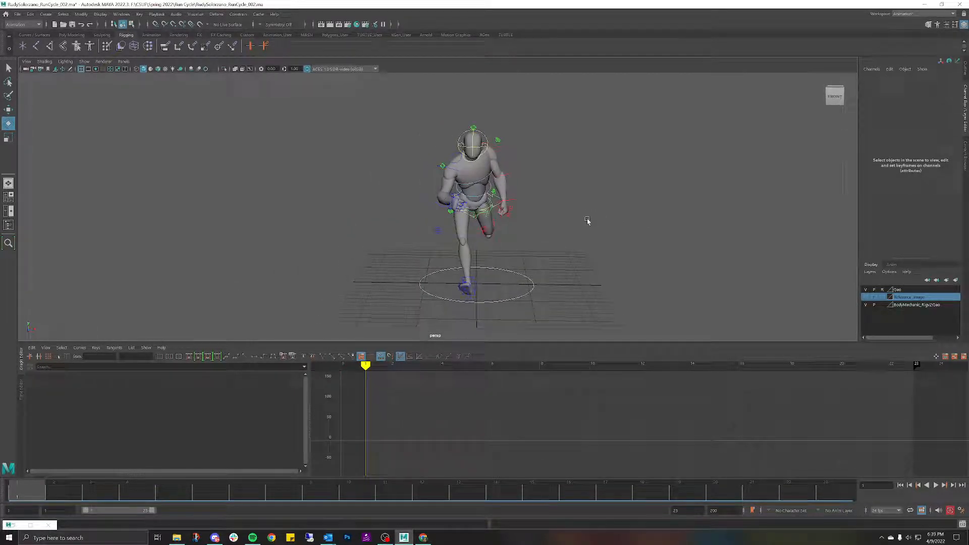
alt+drag(588, 221, 571, 210)
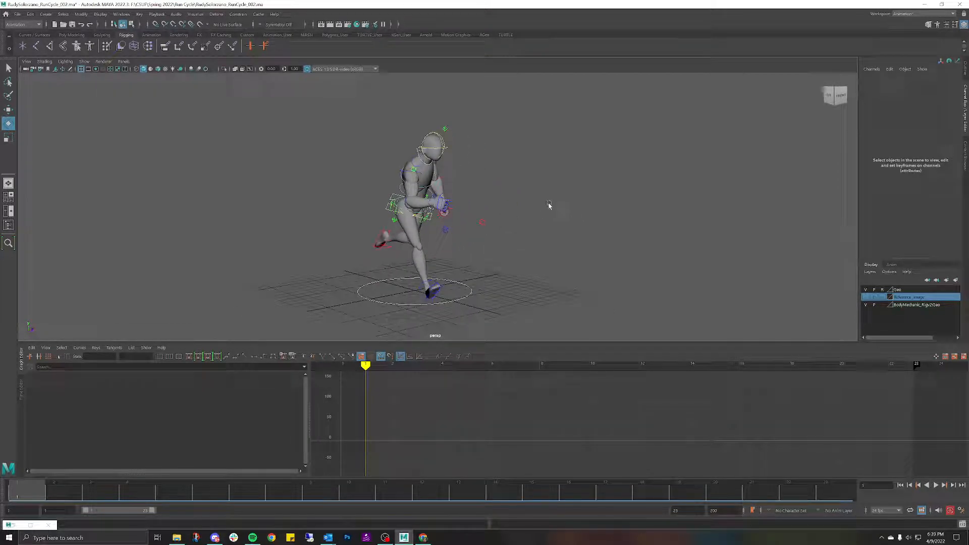
mouse_move(549, 205)
alt+mouse_down()
mouse_move(530, 210)
mouse_move(550, 208)
alt+mouse_up()
mouse_move(21, 486)
mouse_down()
mouse_move(253, 448)
mouse_move(509, 446)
mouse_move(682, 471)
mouse_move(26, 457)
mouse_move(792, 474)
mouse_move(1, 443)
mouse_move(130, 441)
mouse_move(757, 485)
mouse_move(852, 511)
mouse_move(787, 493)
mouse_move(25, 437)
mouse_up()
Step: Switch to the side view and marquee-select all the rig controls
mouse_move(341, 177)
alt+mouse_down()
mouse_move(370, 180)
mouse_move(337, 171)
alt+mouse_up()
key(space)
drag(321, 108, 609, 285)
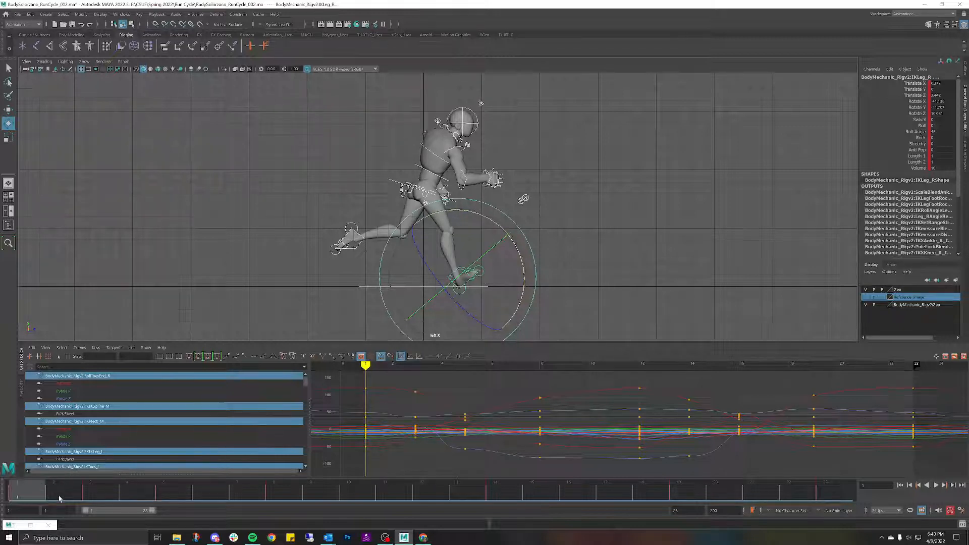
key(alt+v)
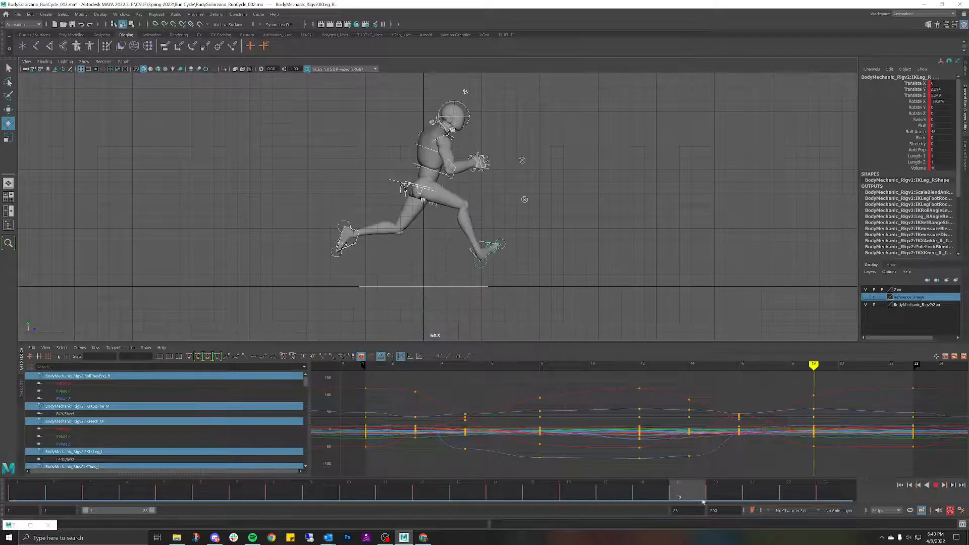
drag(690, 487, 1, 493)
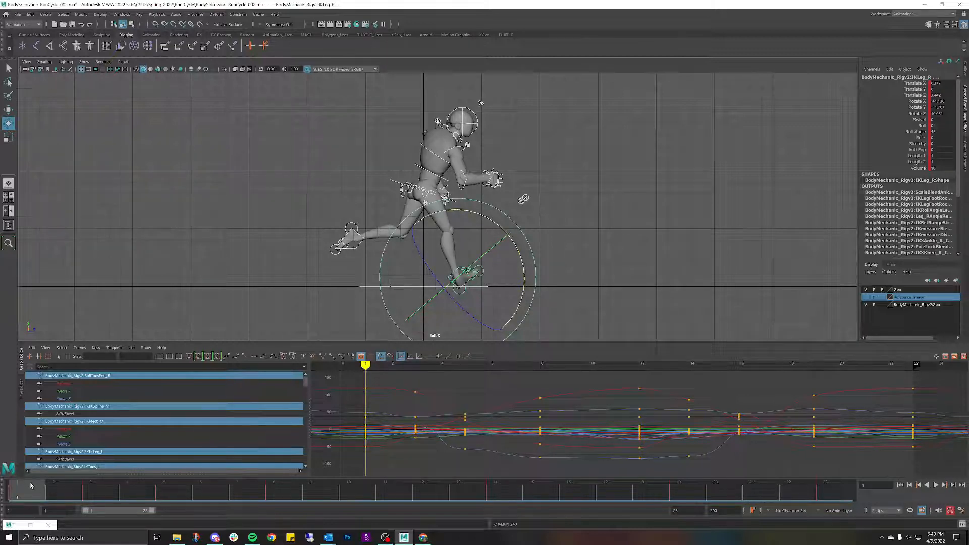
drag(30, 485, 828, 505)
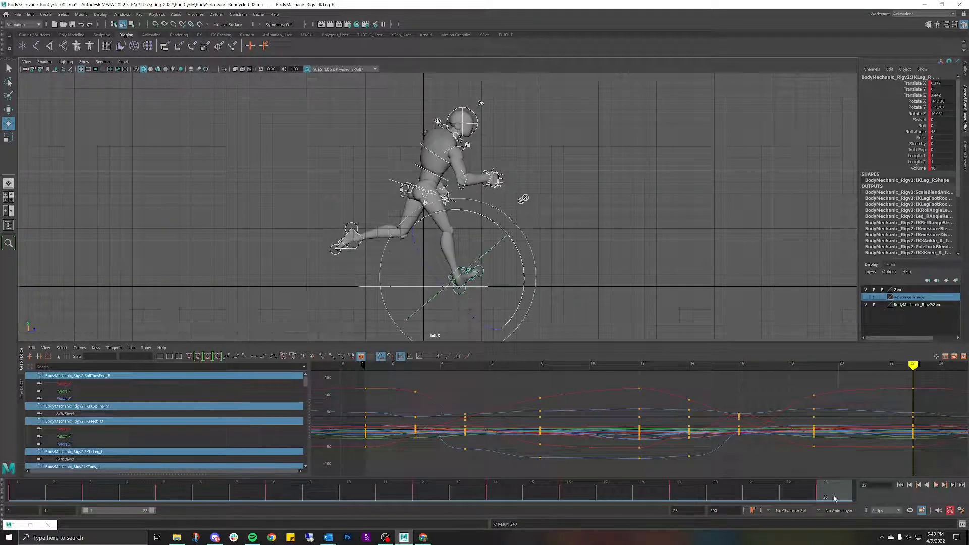
scroll(775, 423, down, 4)
alt+middle_drag(772, 423, 719, 419)
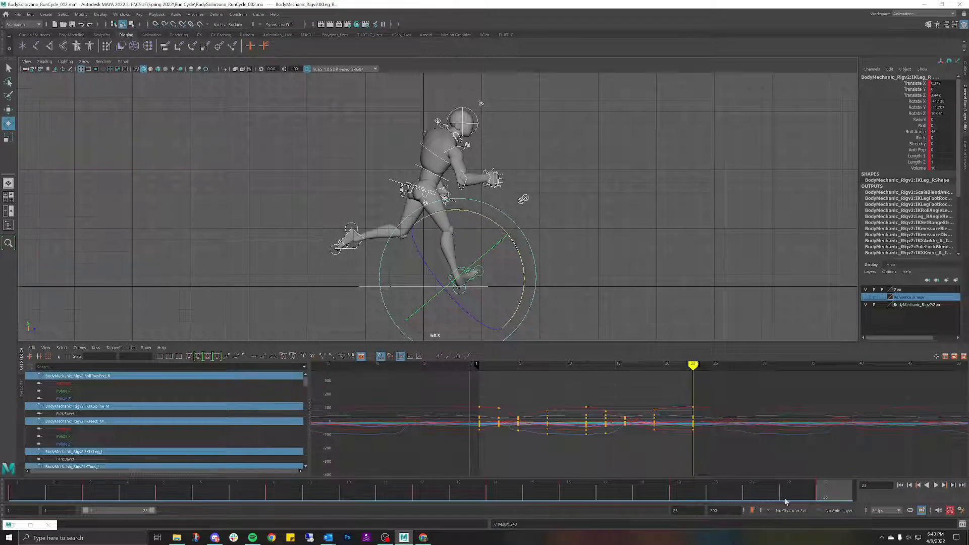
key(alt+v)
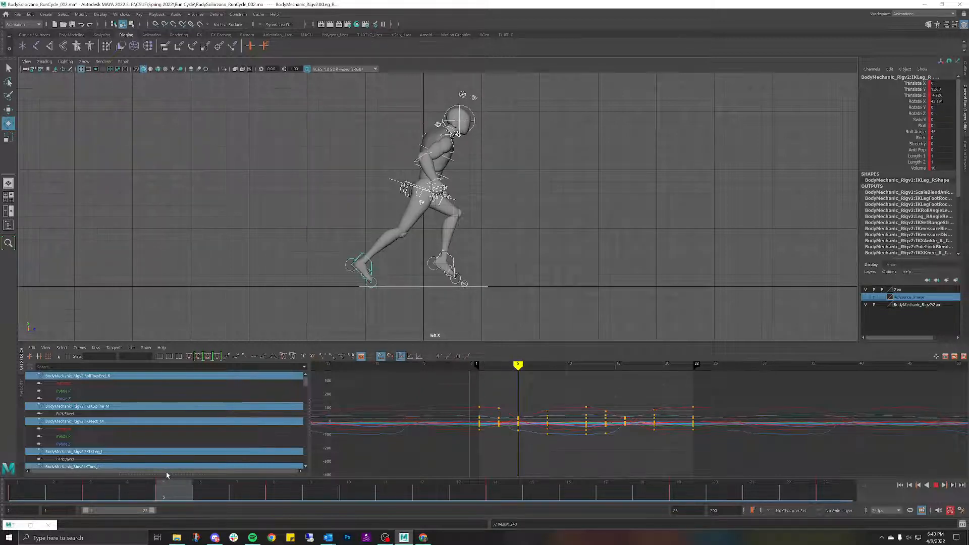
drag(172, 478, 679, 493)
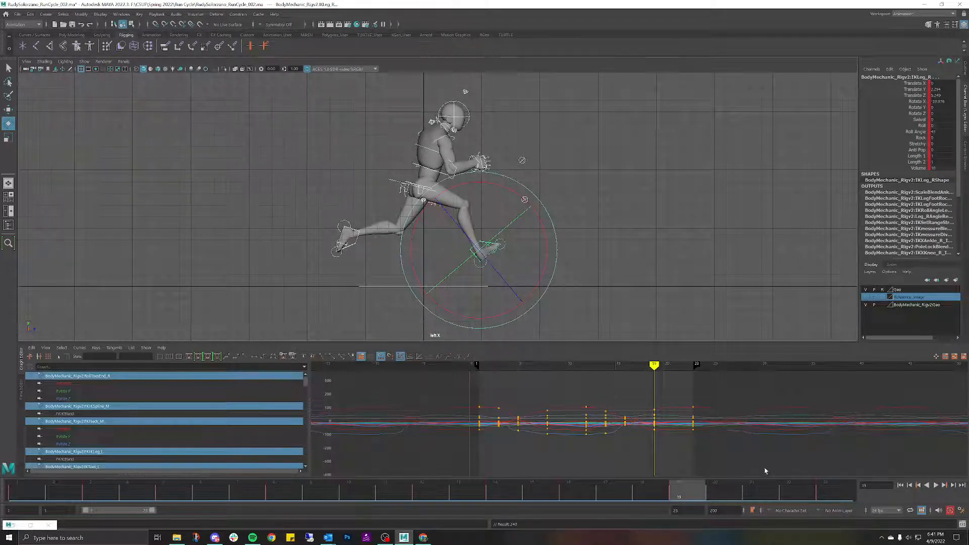
drag(790, 489, 823, 489)
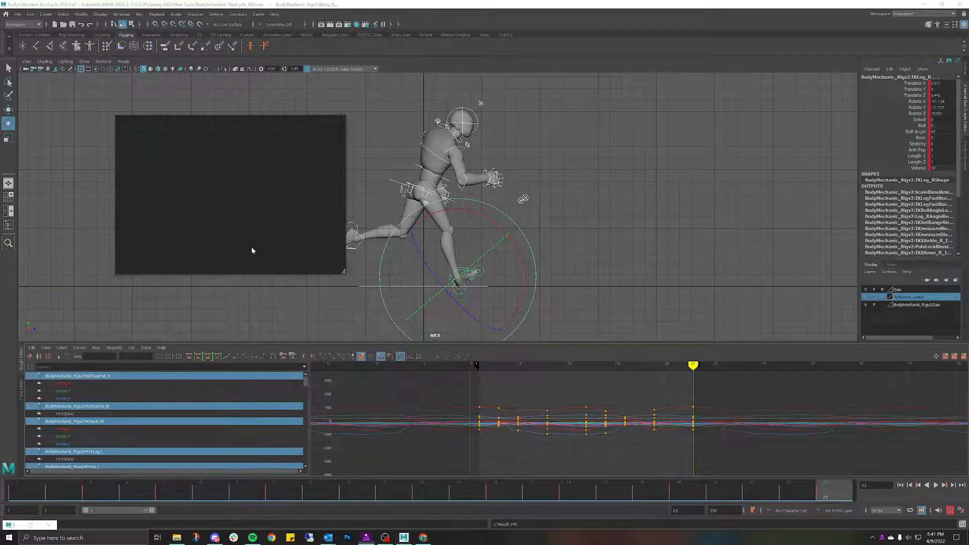
click(378, 125)
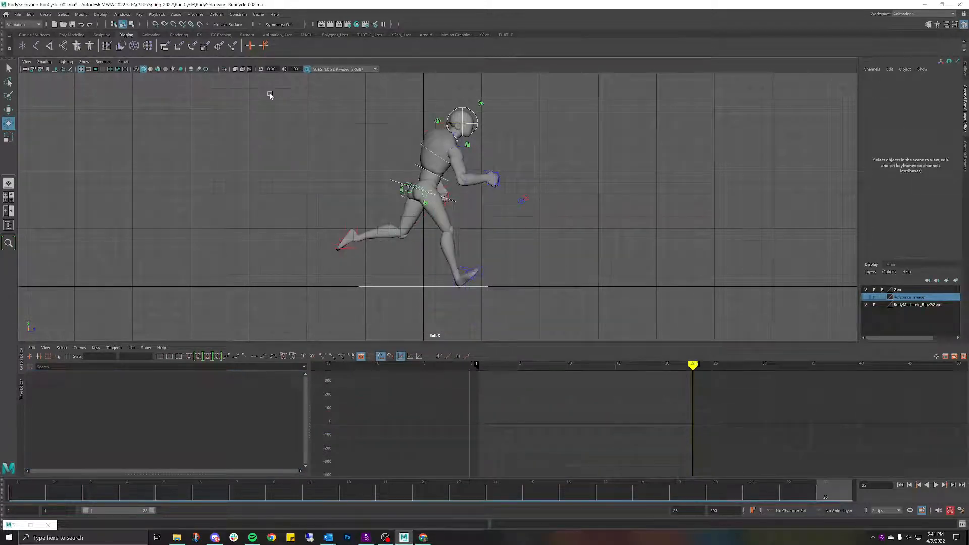
drag(270, 96, 596, 286)
key(alt+v)
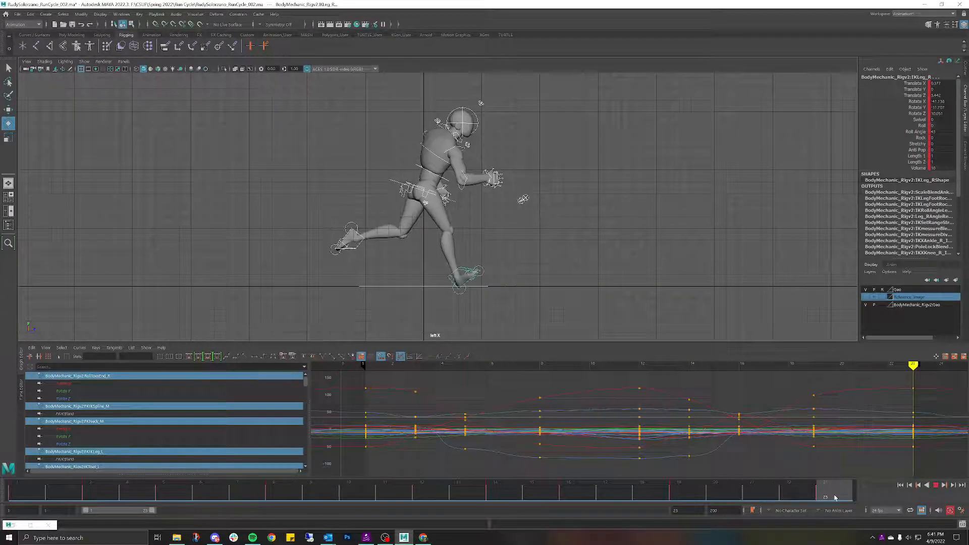
key(Escape)
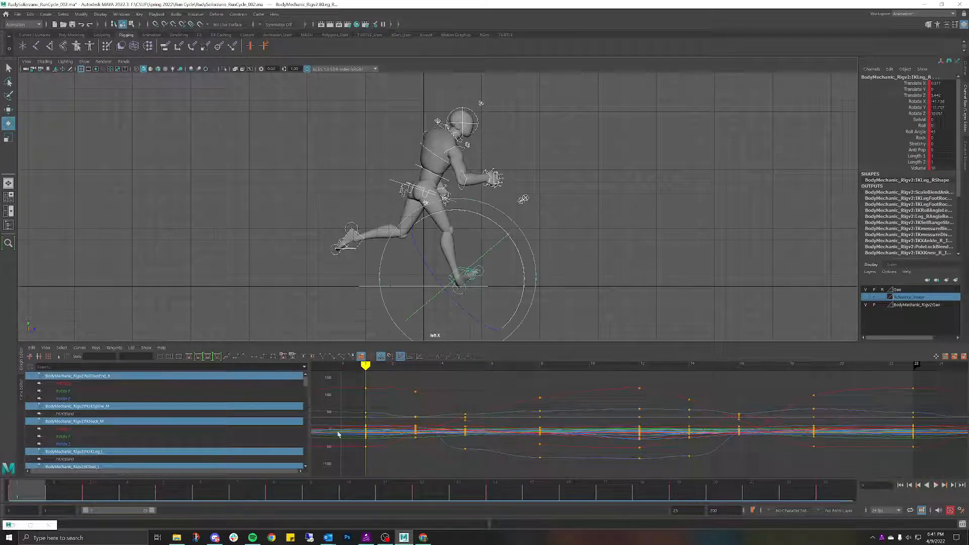
Step: Switch the selected curves to stepped tangents and check the pose at frame 3
click(255, 361)
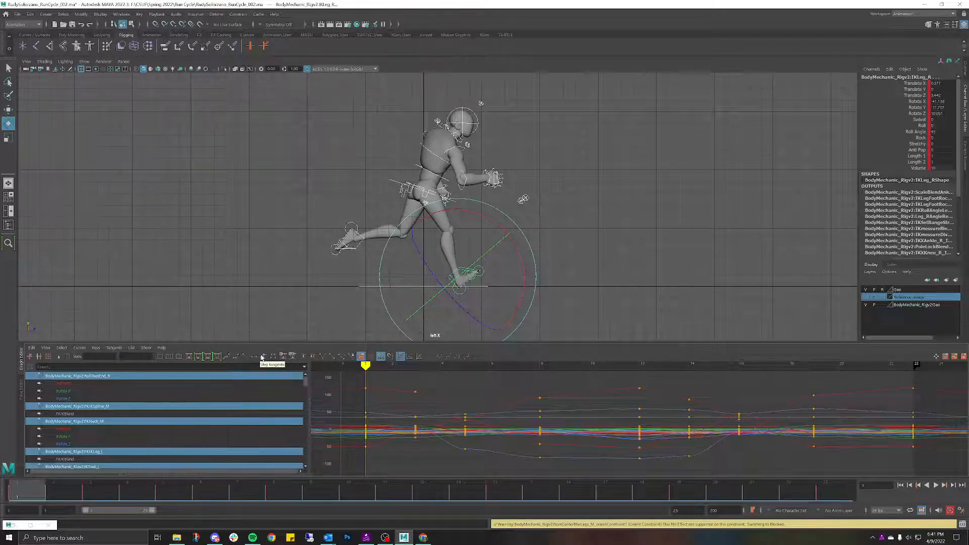
click(262, 357)
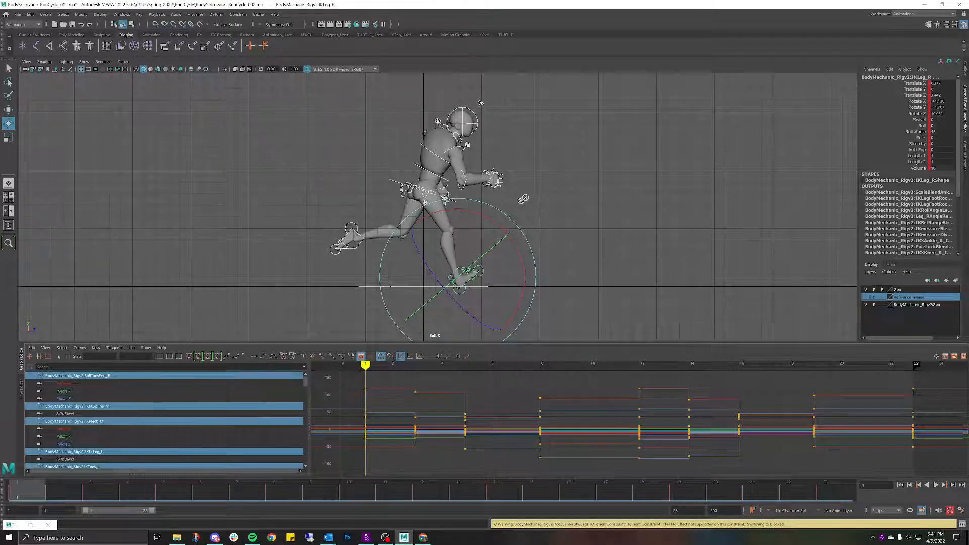
mouse_move(51, 494)
mouse_down()
mouse_move(410, 484)
mouse_move(858, 507)
mouse_move(13, 502)
mouse_move(523, 500)
mouse_move(833, 502)
mouse_move(3, 509)
mouse_up()
Step: Reselect all rig controls, set their keys to stepped tangents, and frame all keys
click(589, 313)
drag(273, 81, 635, 286)
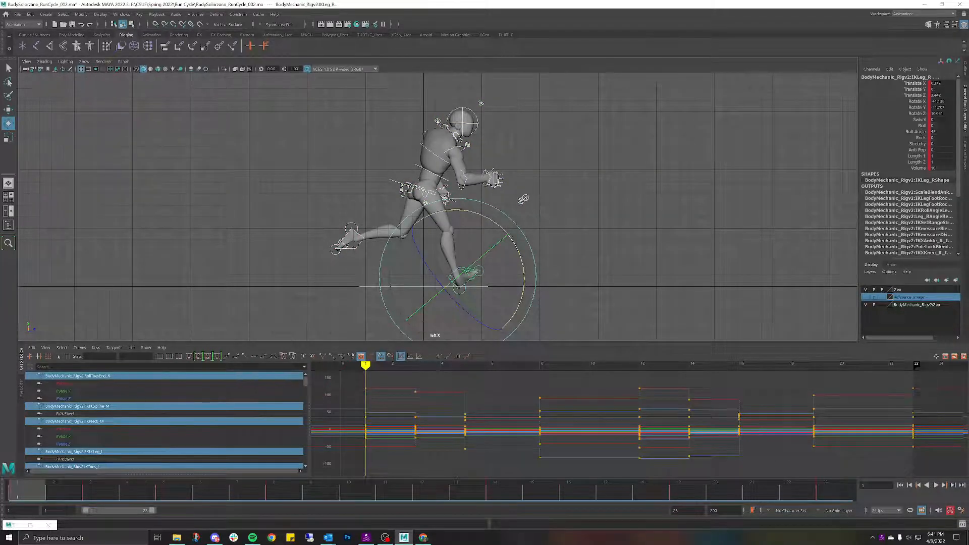
click(263, 357)
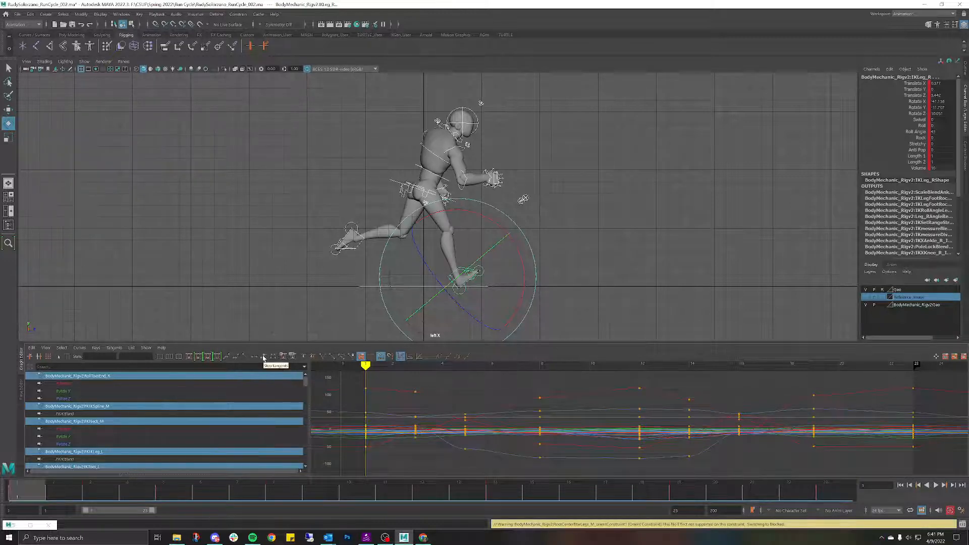
click(263, 358)
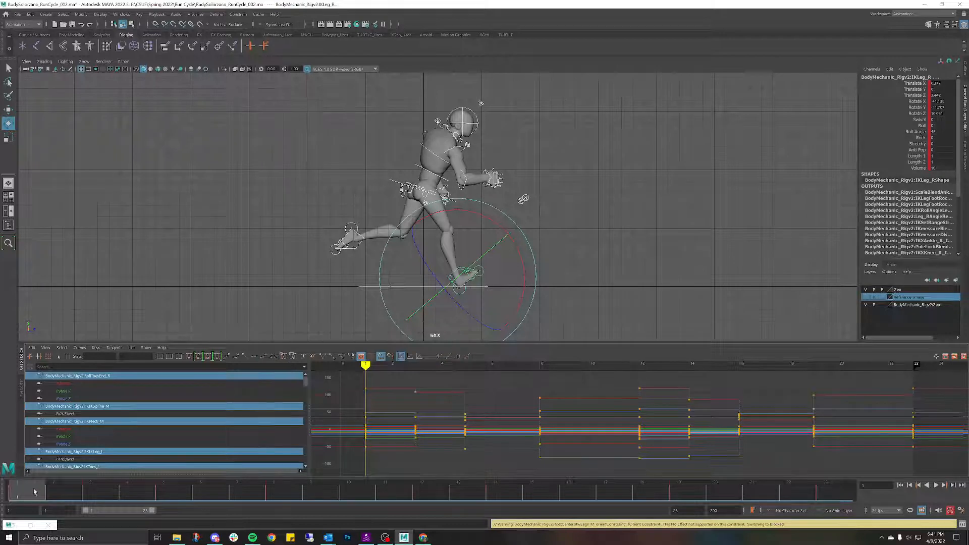
mouse_move(34, 491)
mouse_down()
mouse_move(259, 461)
mouse_move(25, 480)
mouse_up()
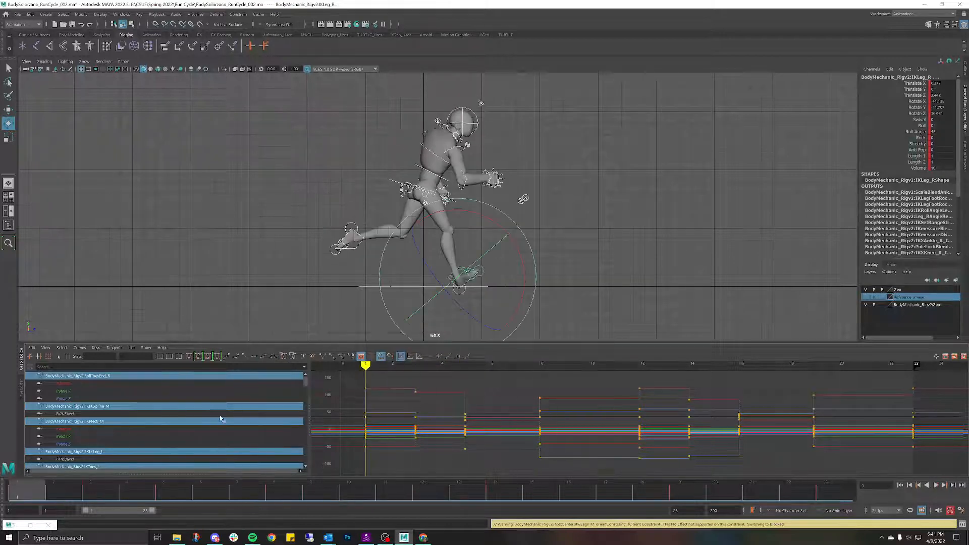
click(264, 358)
click(264, 358)
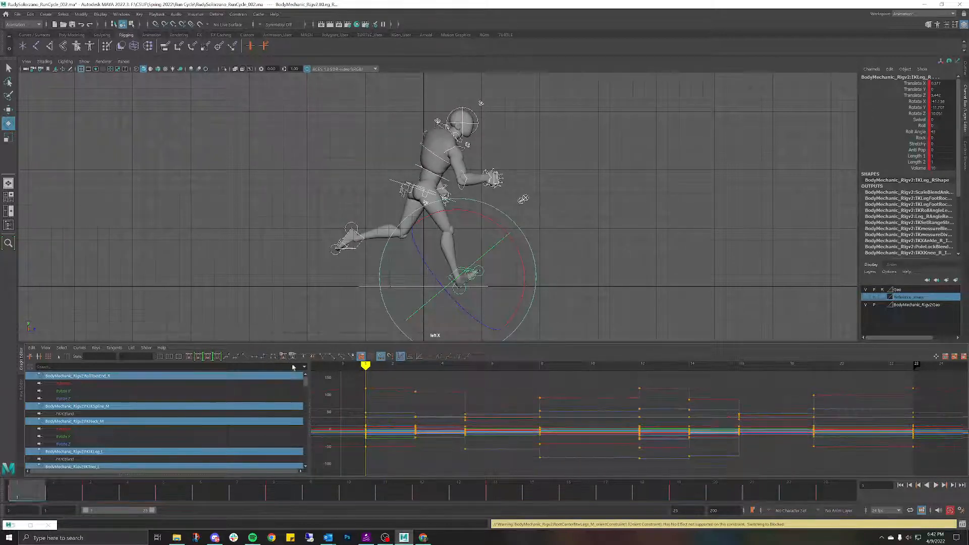
key(a)
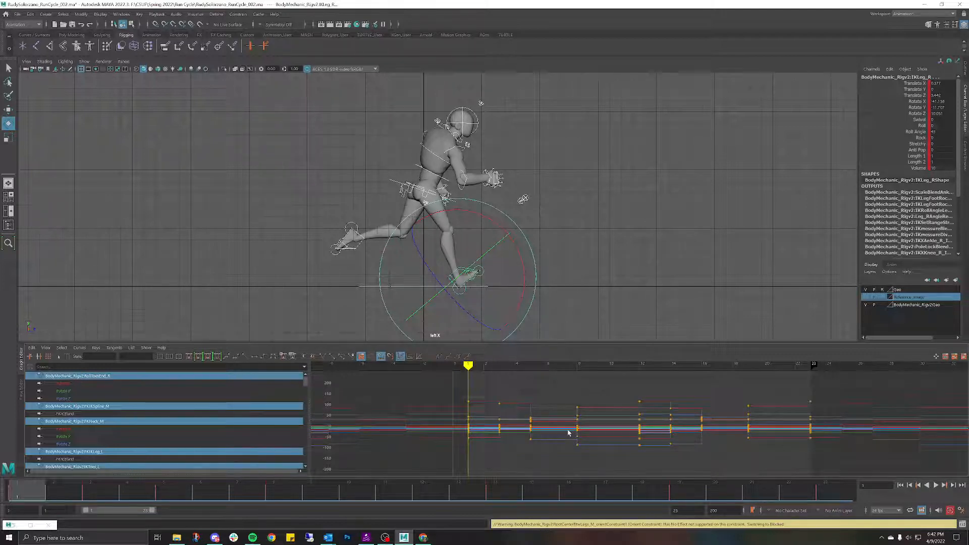
drag(434, 385, 854, 465)
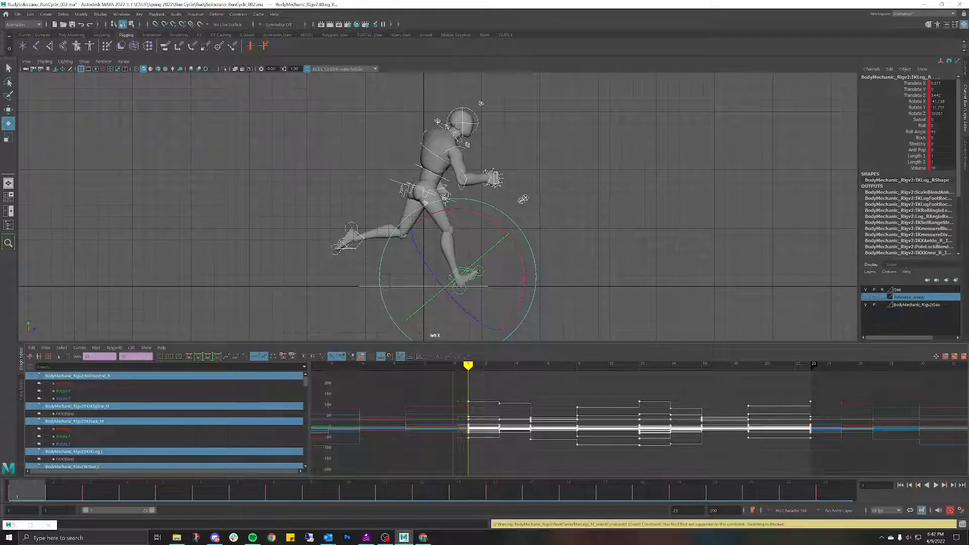
click(255, 357)
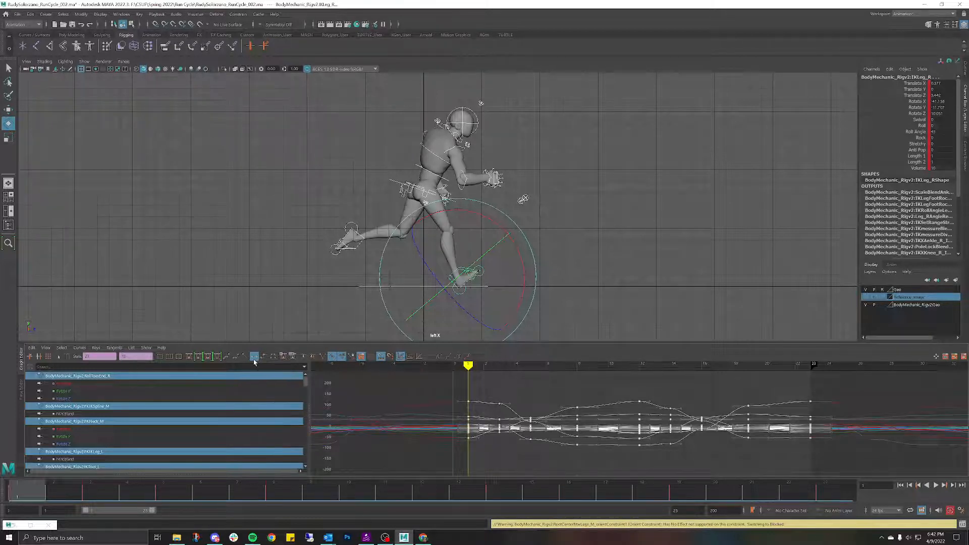
click(264, 358)
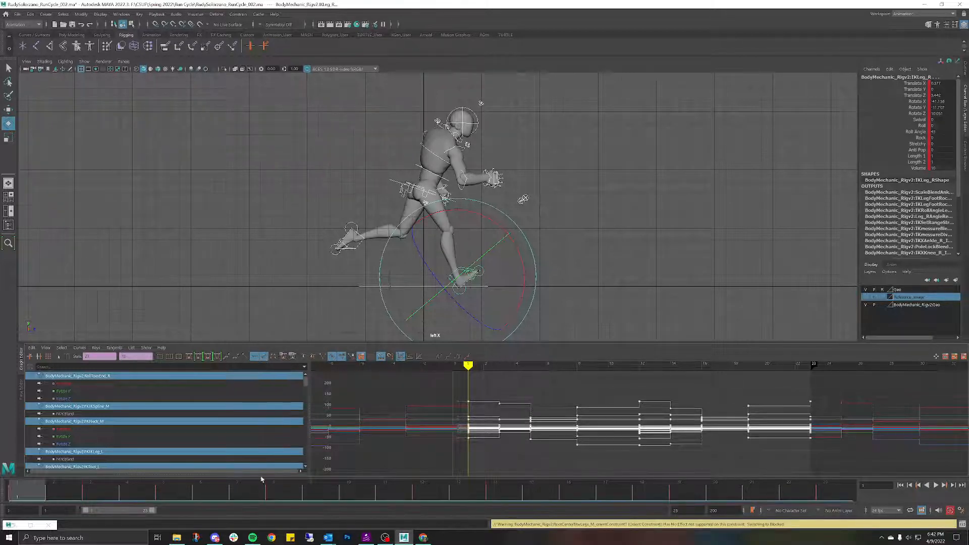
key(alt+v)
mouse_move(14, 478)
mouse_down()
mouse_move(82, 484)
mouse_move(31, 490)
mouse_move(87, 496)
mouse_move(164, 493)
mouse_move(1, 483)
mouse_up()
scroll(707, 438, down, 3)
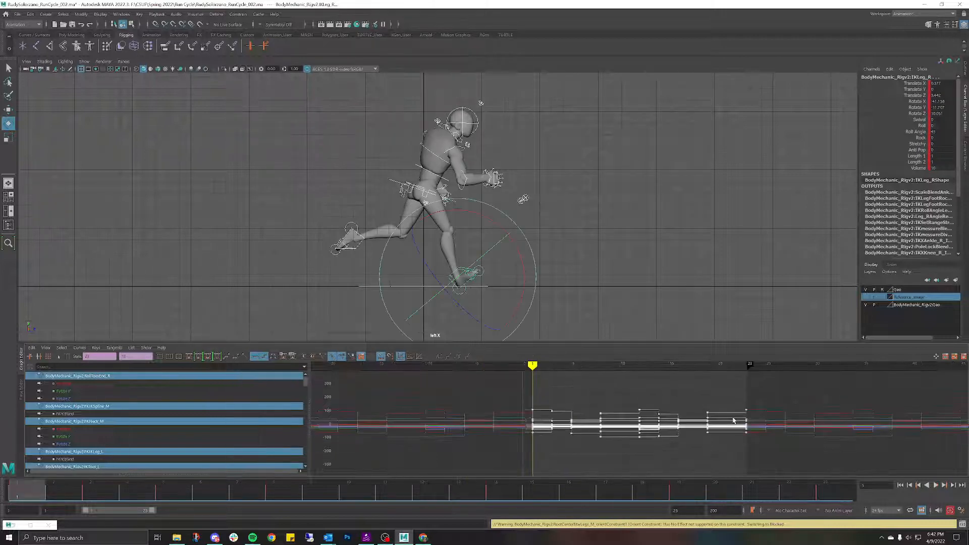
scroll(735, 420, up, 3)
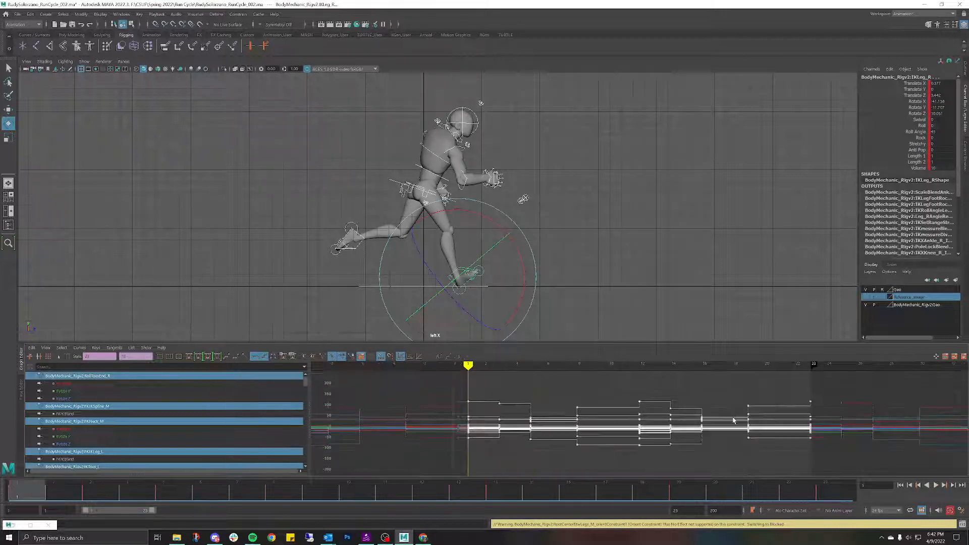
click(85, 348)
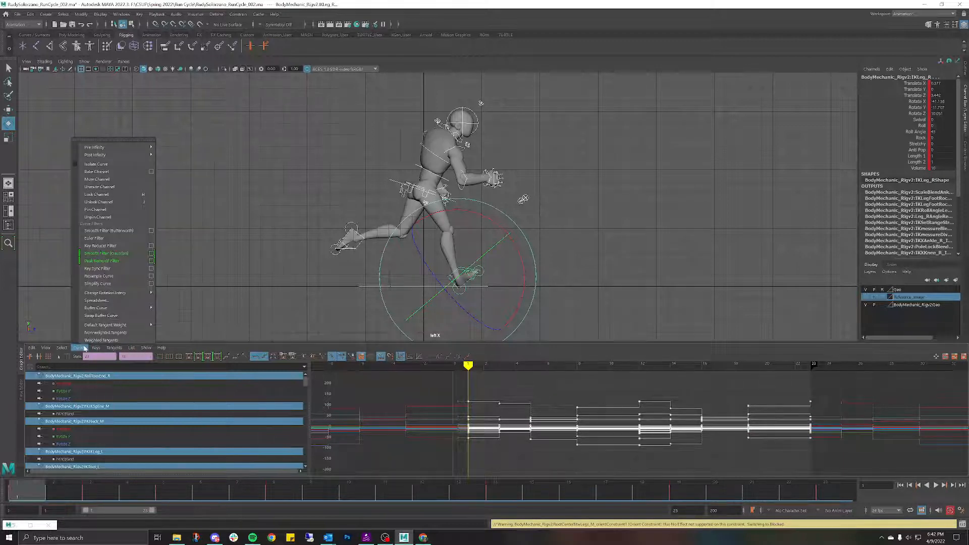
click(309, 134)
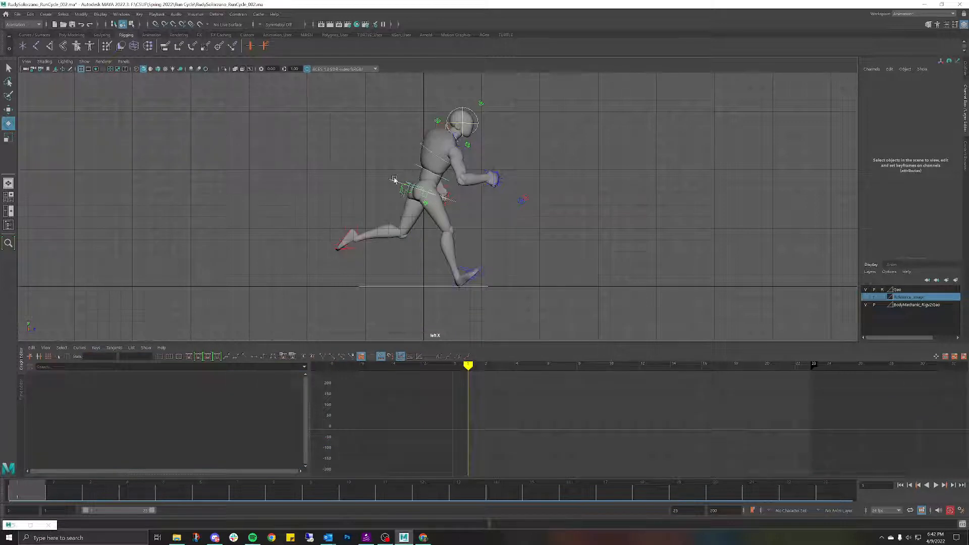
drag(386, 155, 405, 212)
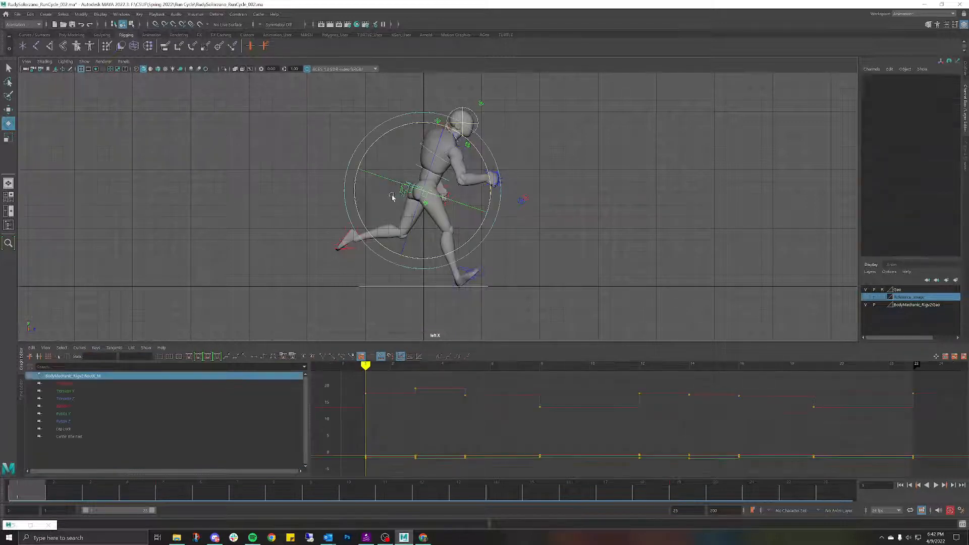
drag(59, 494, 129, 492)
key(alt+v)
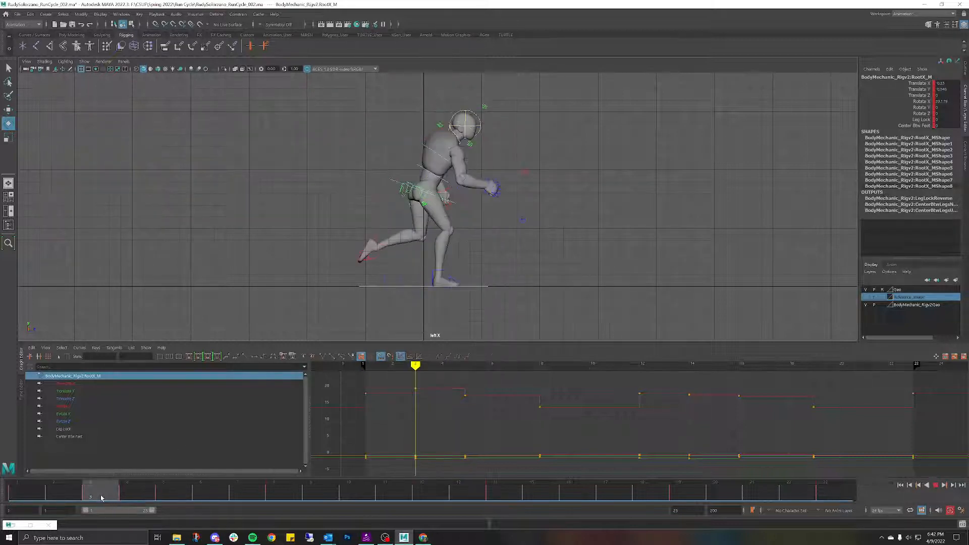
key(Escape)
click(348, 271)
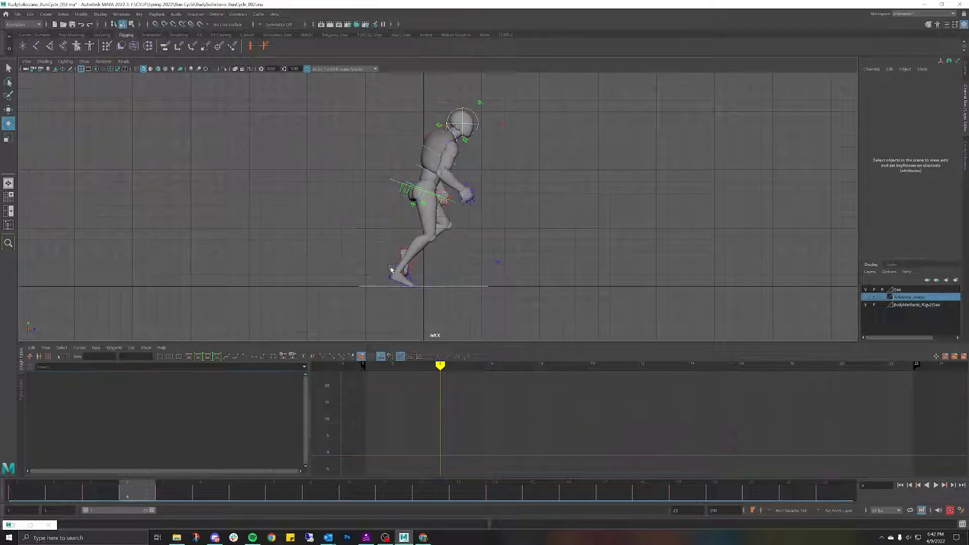
click(391, 269)
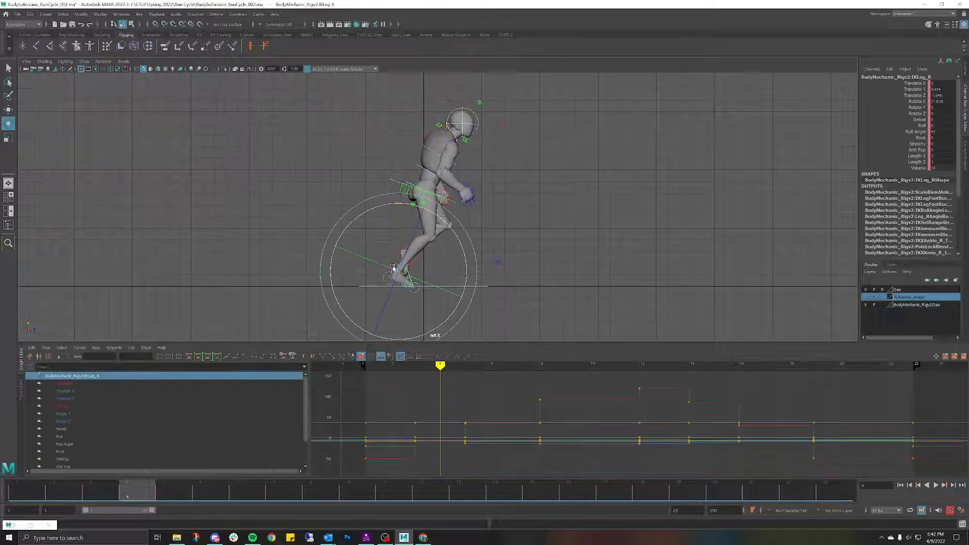
click(270, 251)
scroll(537, 244, up, 4)
alt+middle_drag(478, 255, 527, 204)
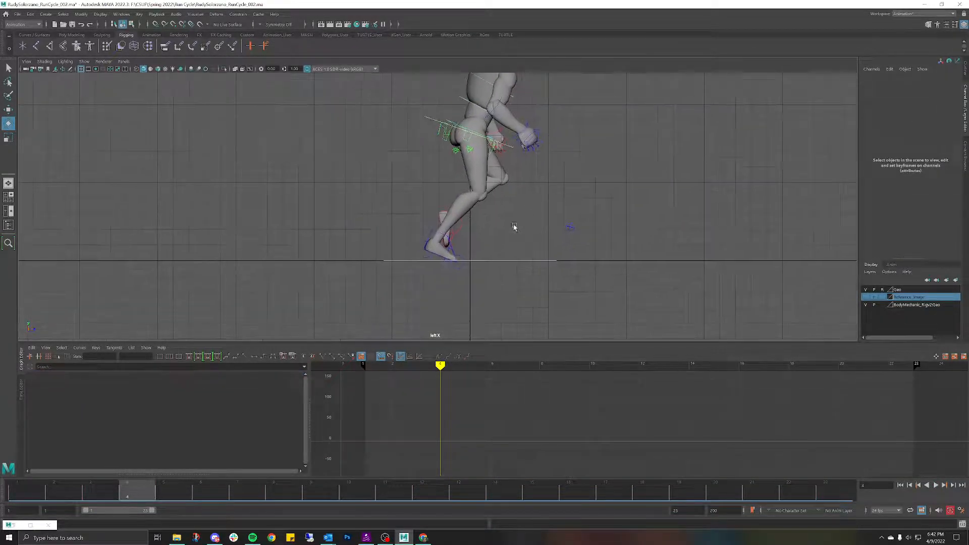
scroll(506, 232, up, 2)
alt+middle_drag(501, 235, 492, 158)
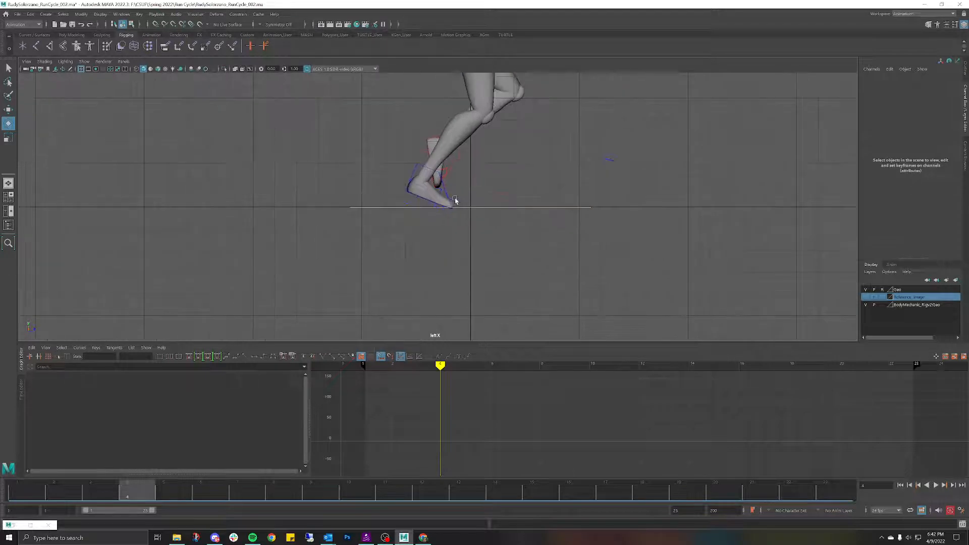
click(456, 200)
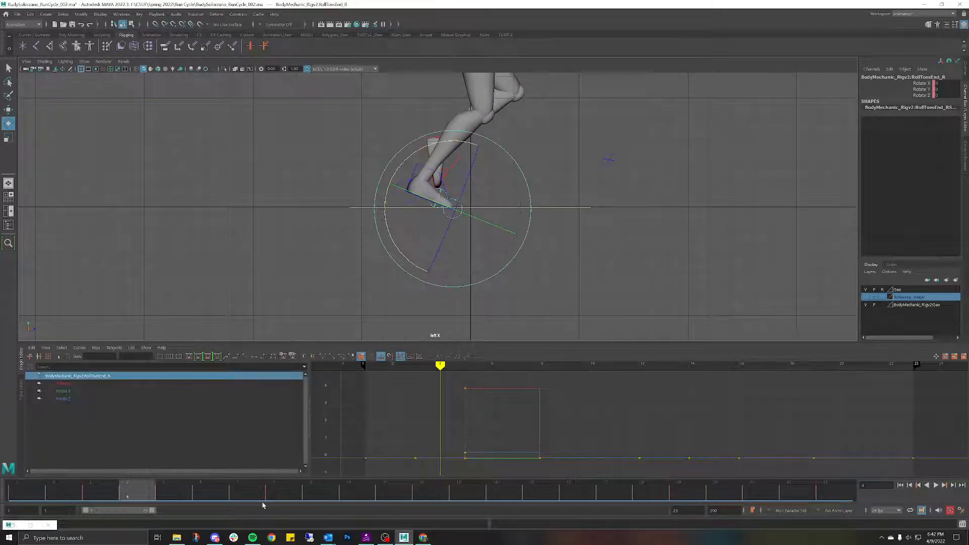
drag(137, 485, 29, 491)
scroll(389, 276, down, 4)
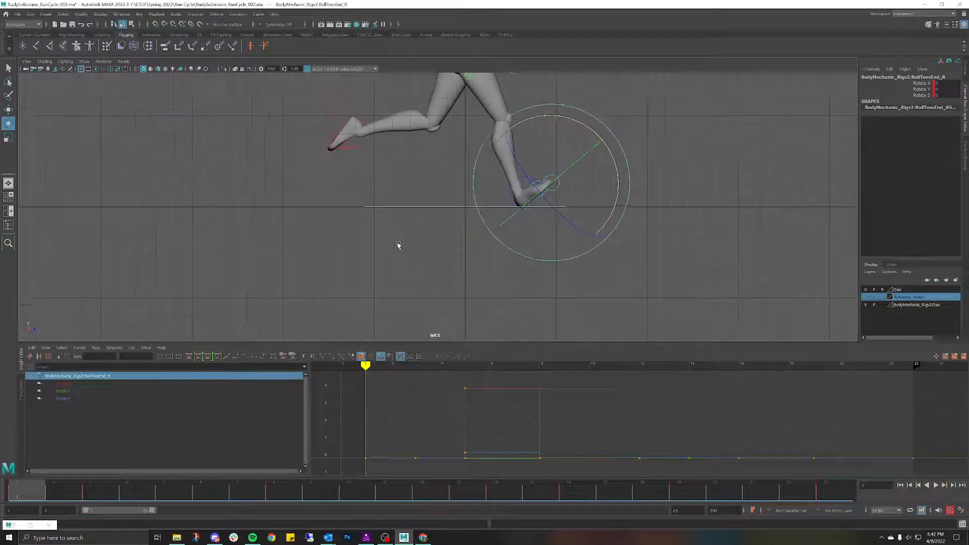
click(289, 126)
scroll(500, 166, down, 2)
alt+middle_drag(502, 167, 471, 340)
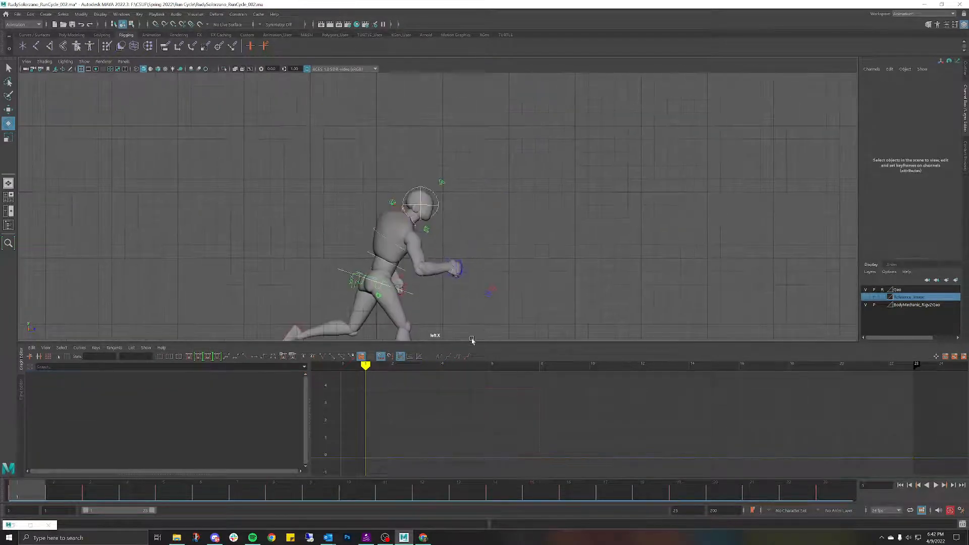
scroll(459, 233, down, 2)
alt+middle_drag(464, 242, 487, 178)
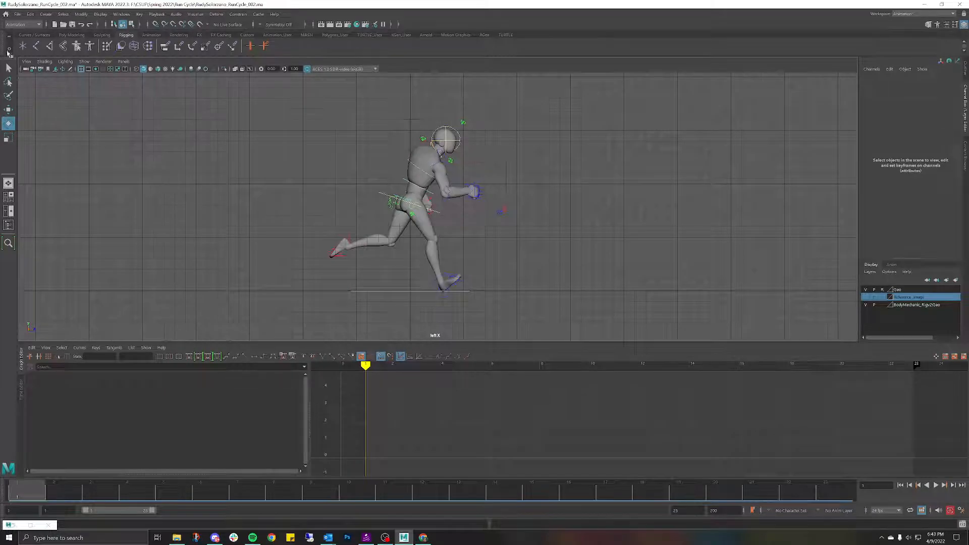
Step: Save the scene as Maya ASCII with the version suffix changed to 003
click(33, 15)
mouse_move(19, 15)
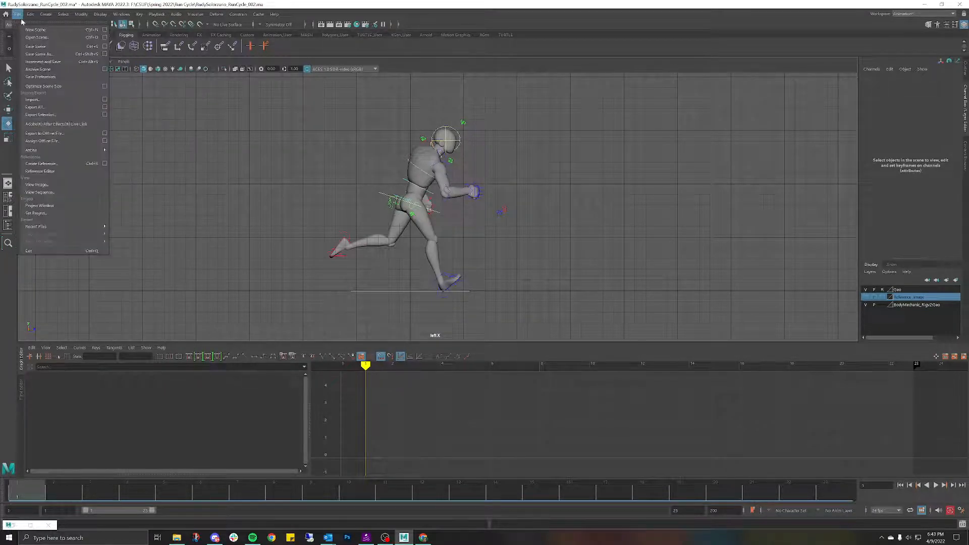
click(38, 54)
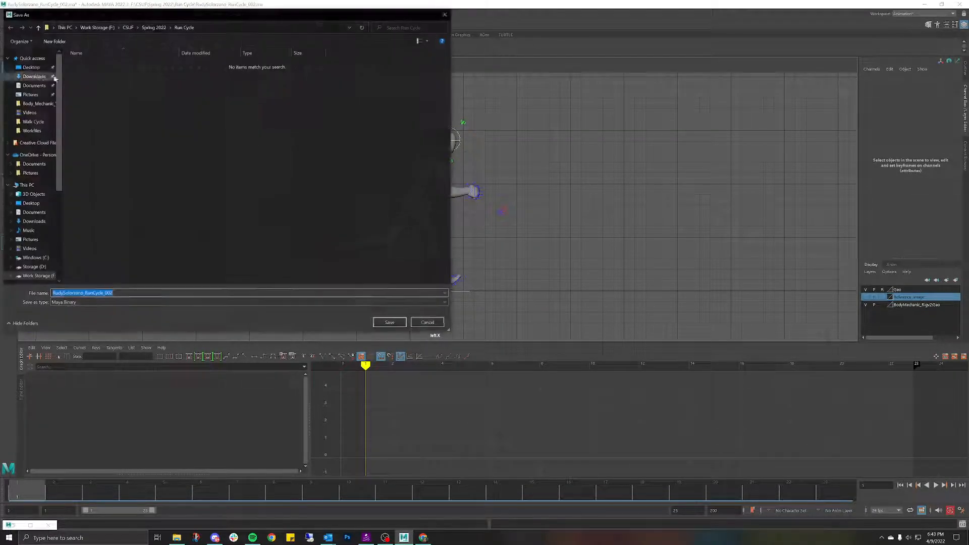
click(98, 303)
click(101, 310)
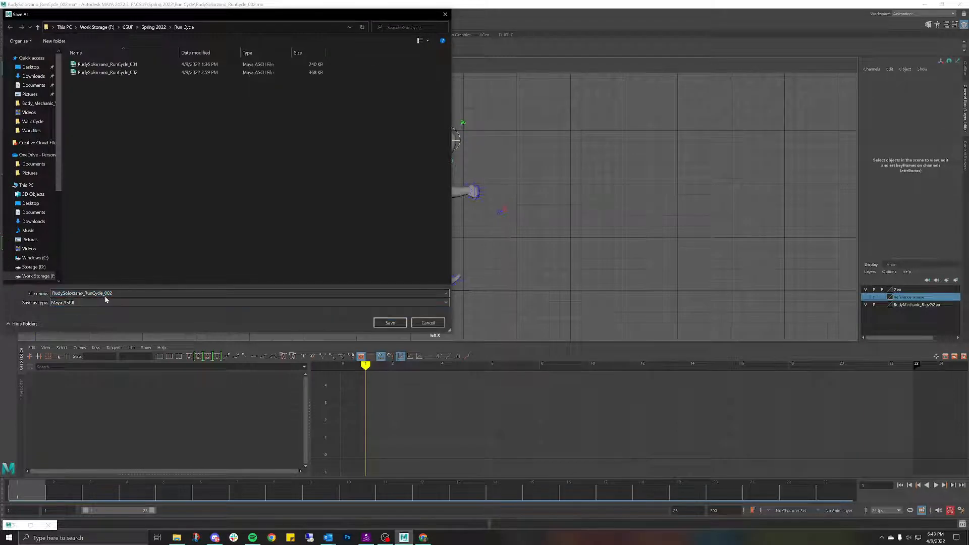
click(113, 293)
key(BackSpace)
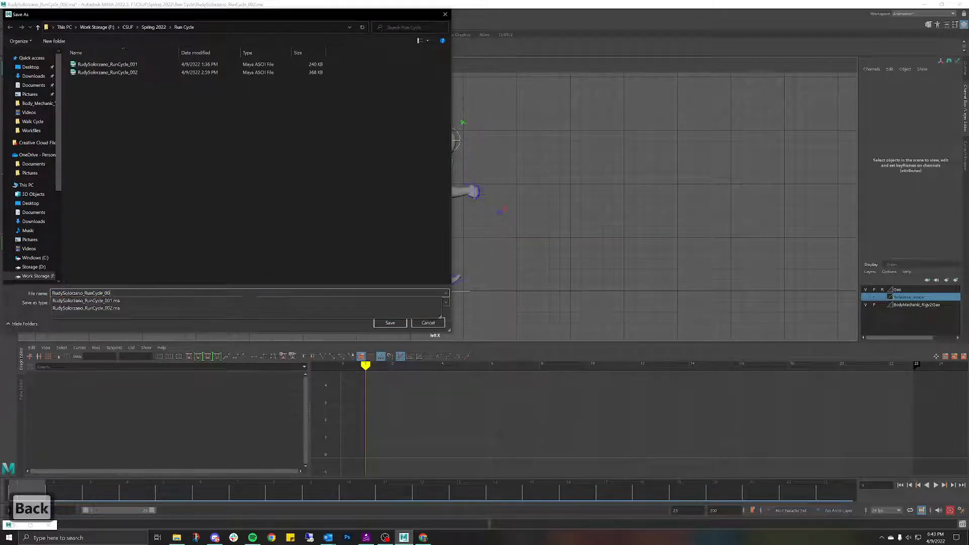
text(3)
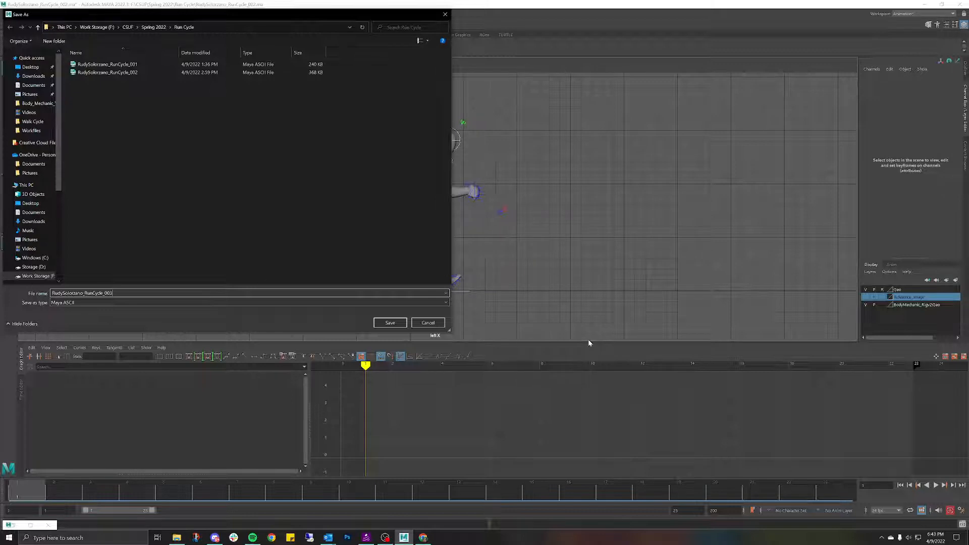
click(398, 324)
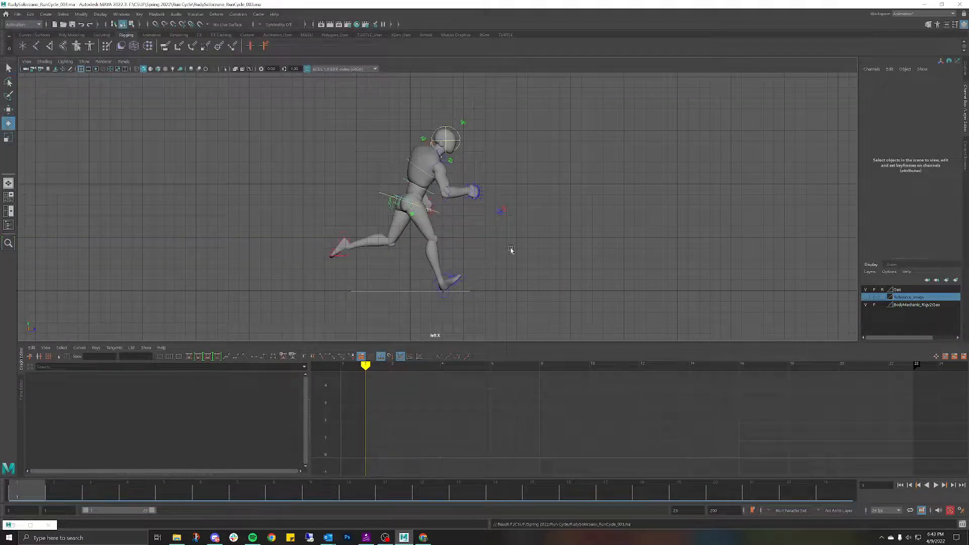
Step: Reopen the saved RunCycle_003.ma scene
click(23, 15)
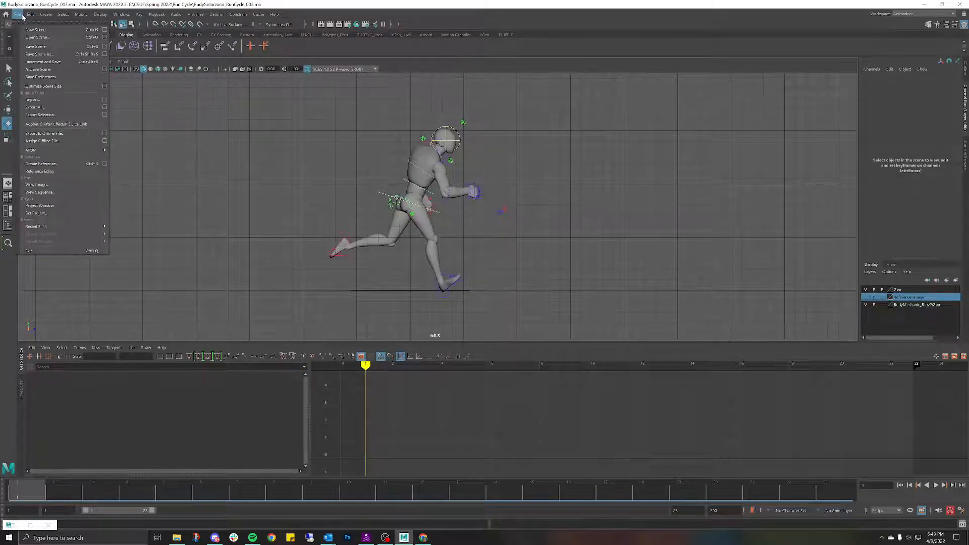
click(40, 40)
double_click(130, 80)
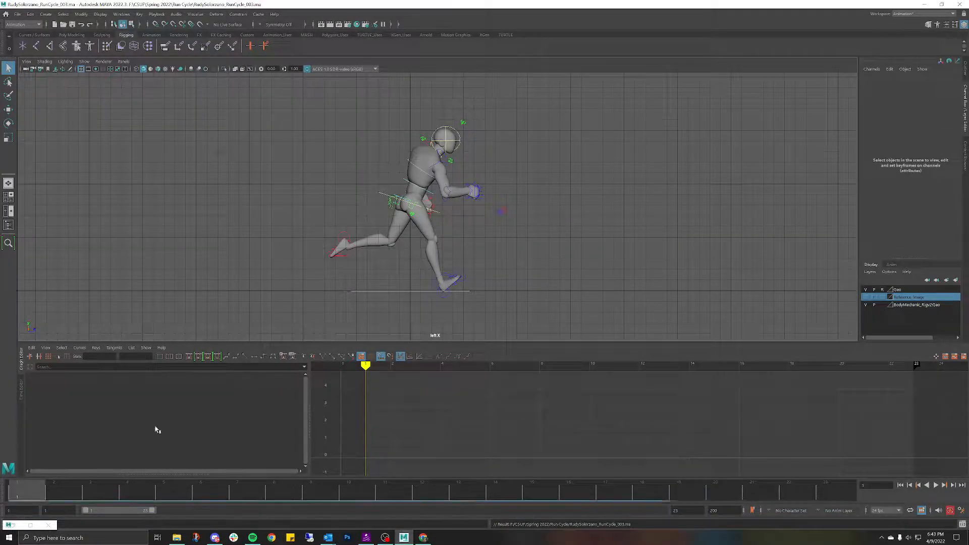
Step: Select the foot controls, scrub and play the cycle, then turn on the Reference_image layer
drag(269, 104, 536, 289)
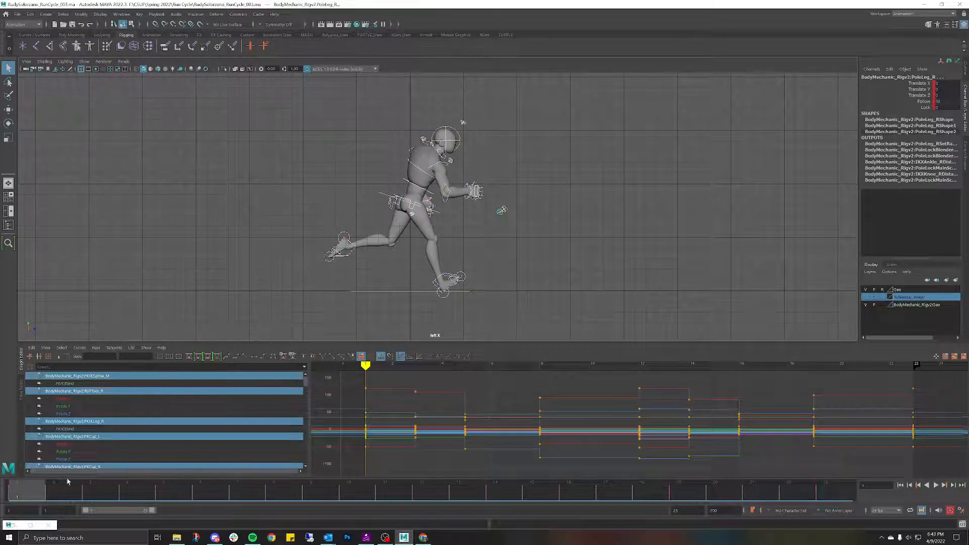
mouse_move(40, 497)
mouse_down()
mouse_move(251, 490)
mouse_move(174, 493)
mouse_move(234, 494)
mouse_up()
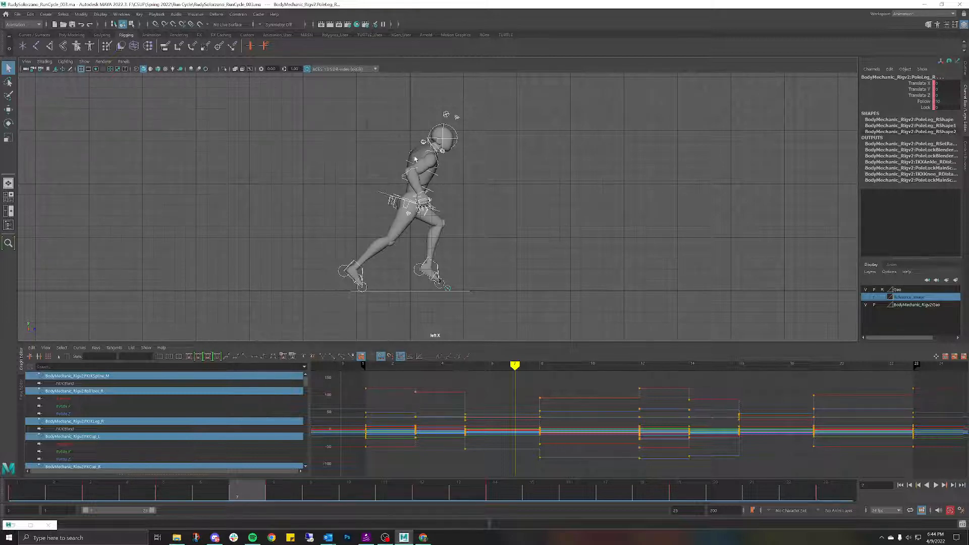
key(alt+v)
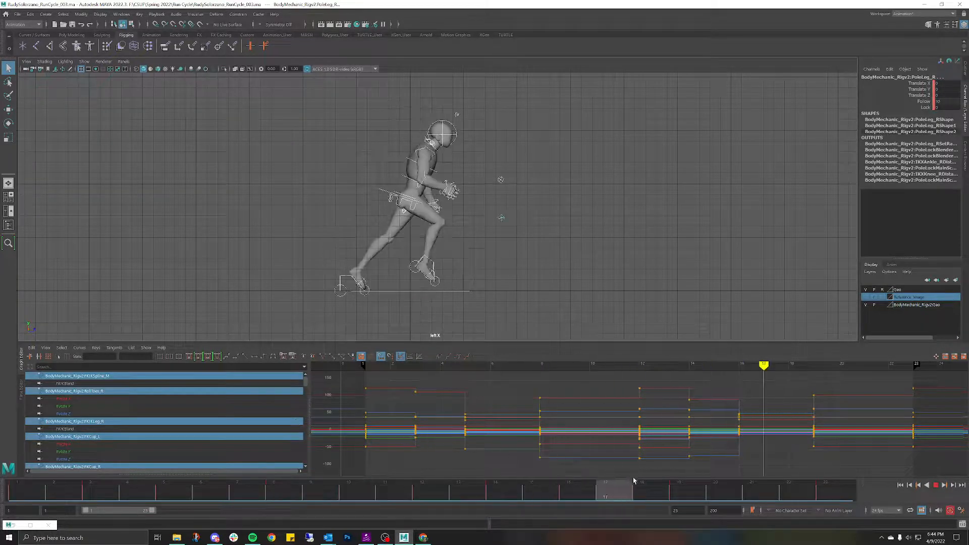
drag(822, 487, 32, 438)
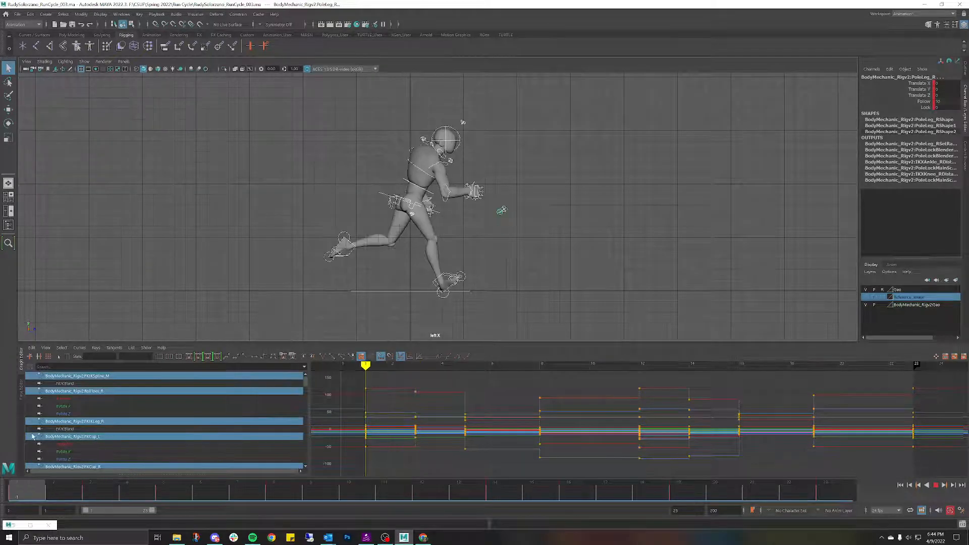
click(867, 298)
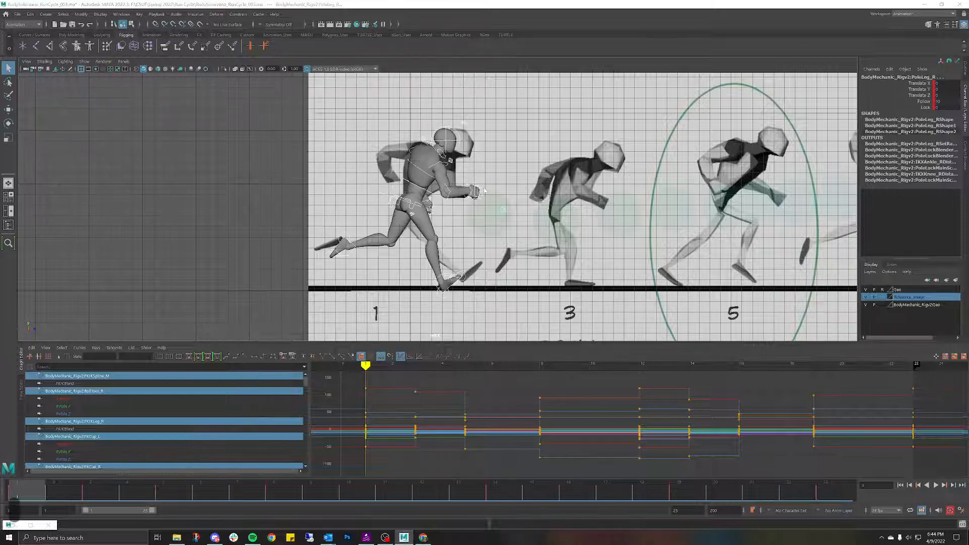
Step: Rotate the root, spine and chest controls on X from 11.084 to 8.143 at frame 1
key(space)
drag(484, 190, 437, 231)
alt+right_drag(449, 174, 502, 177)
click(504, 182)
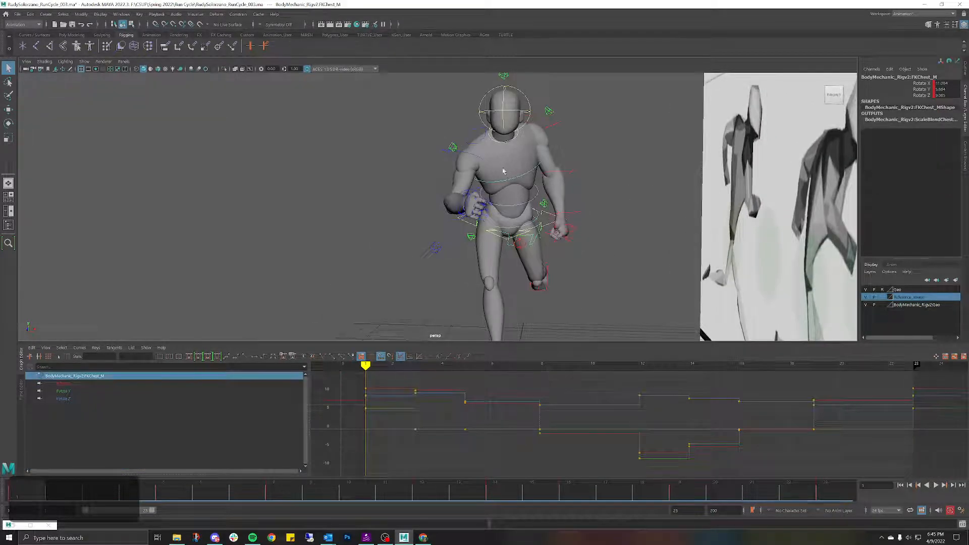
drag(503, 166, 529, 191)
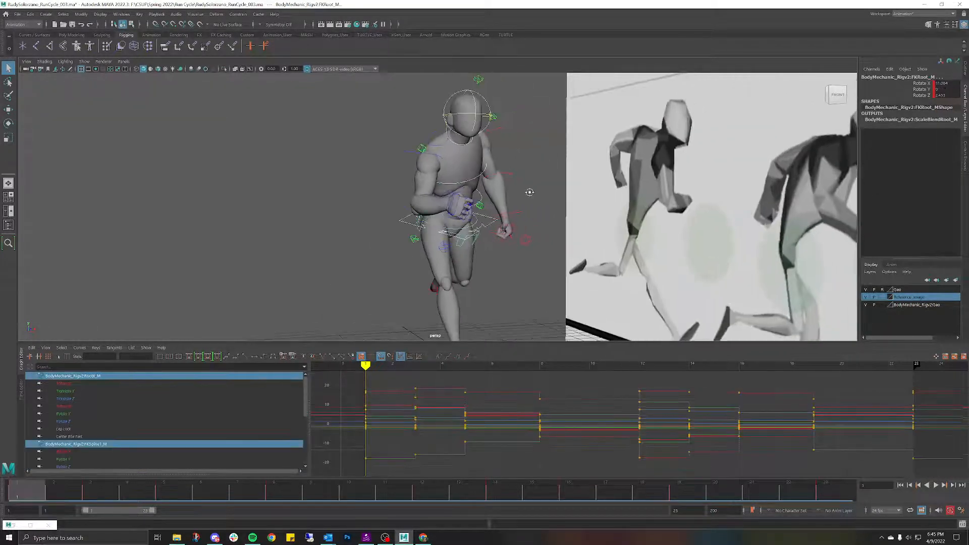
key(e)
drag(451, 256, 444, 256)
Step: Orbit to the front, clear the selection and play the run cycle
alt+drag(320, 143, 466, 199)
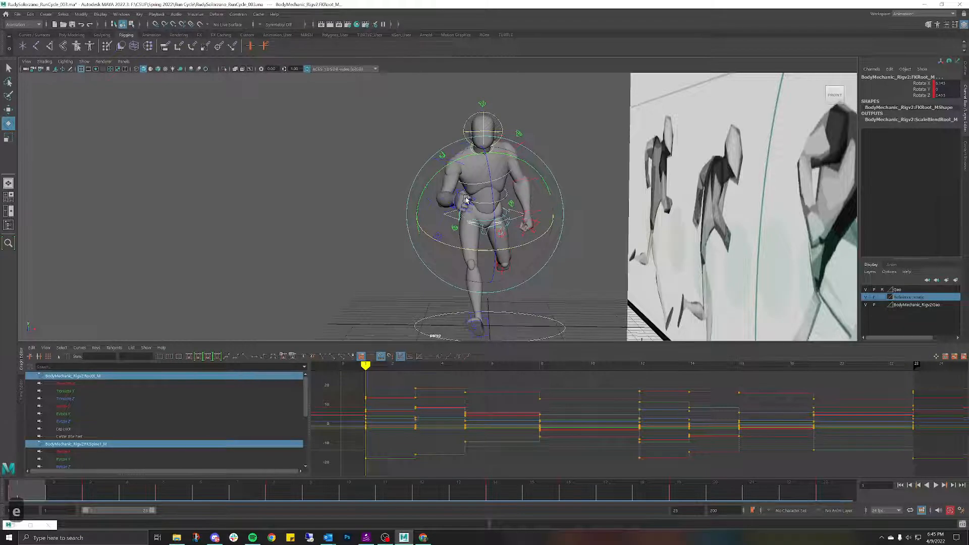
click(357, 217)
key(alt+v)
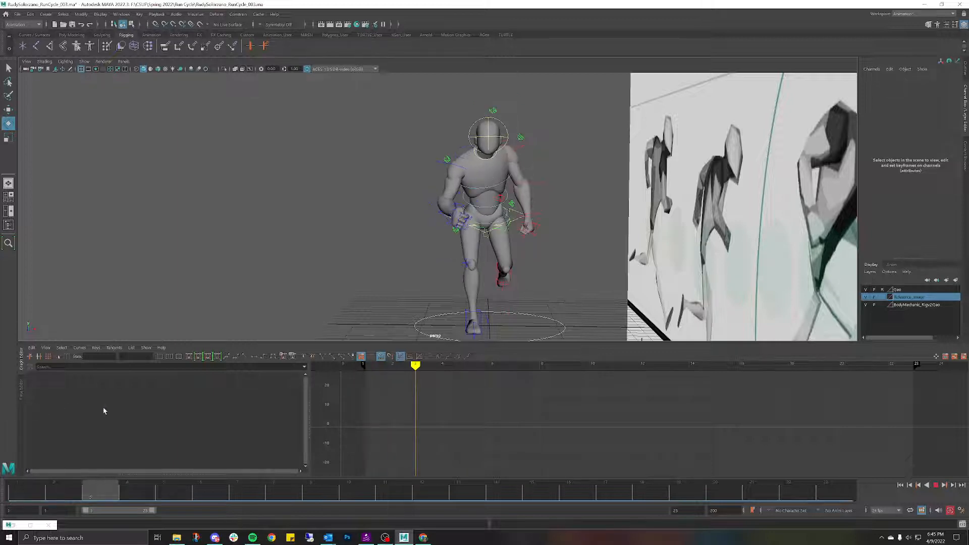
Step: Delete FKHead_M's keys across the full time slider range, then replay the cycle
key(alt+v)
click(469, 132)
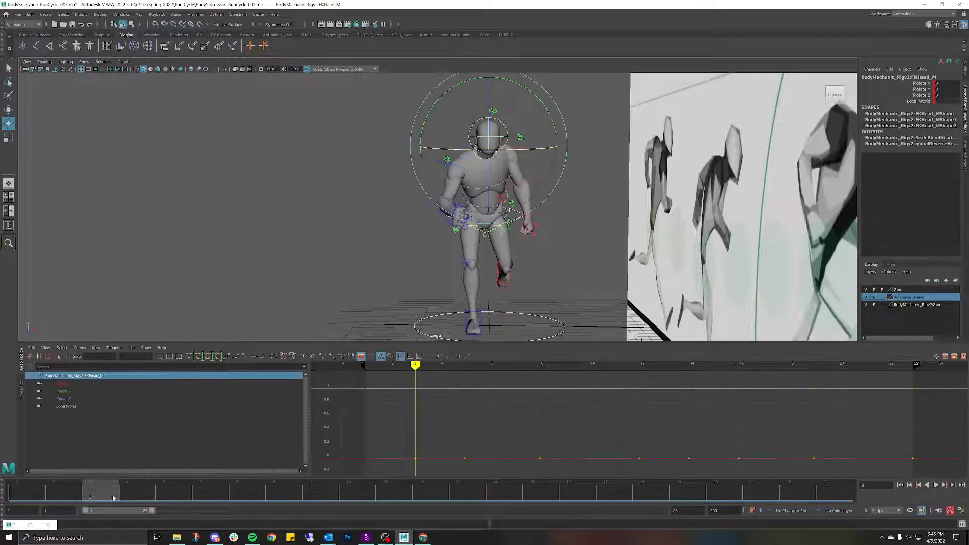
mouse_move(106, 498)
mouse_down()
mouse_move(808, 492)
mouse_move(12, 492)
mouse_up()
right_click(31, 489)
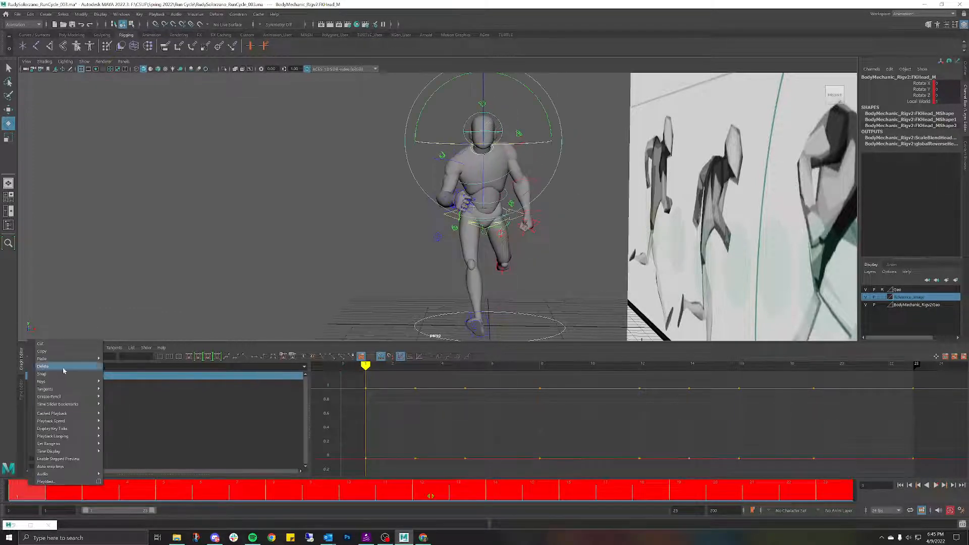
click(40, 343)
click(182, 483)
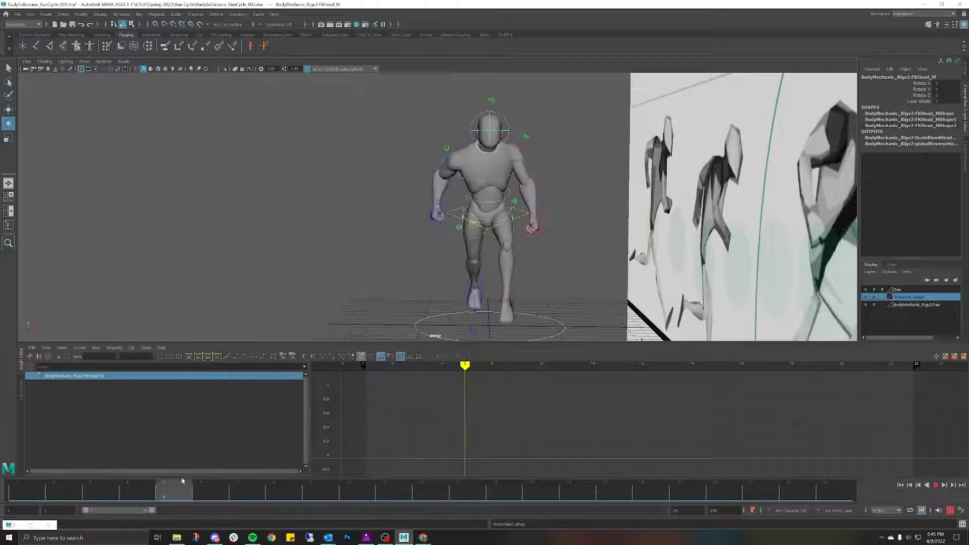
key(alt+v)
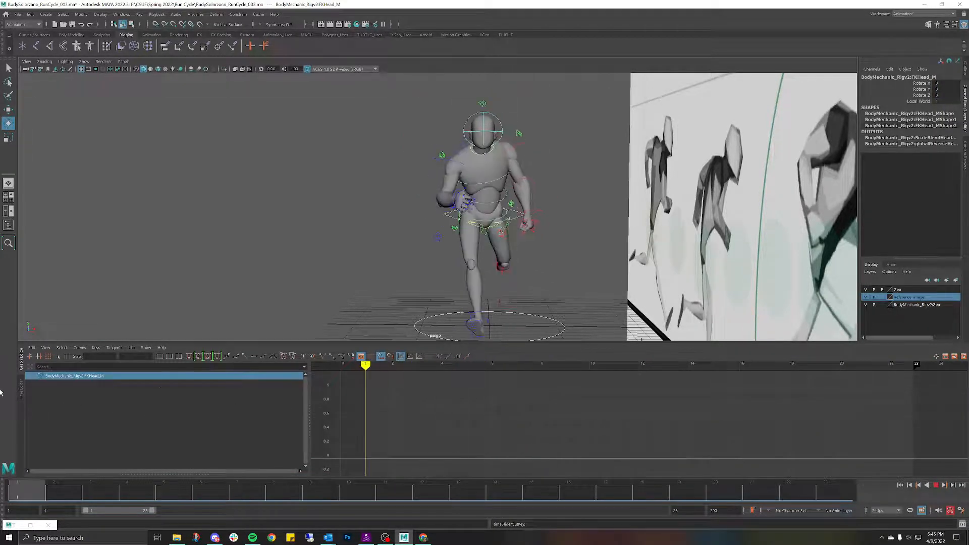
Step: Select RootX_M and isolate its Translate Y curve in the Graph Editor at frame 3
key(alt+v)
alt+drag(415, 204, 478, 238)
alt+middle_drag(478, 239, 537, 256)
mouse_move(537, 255)
alt+mouse_down()
mouse_move(524, 256)
mouse_move(548, 253)
alt+mouse_up()
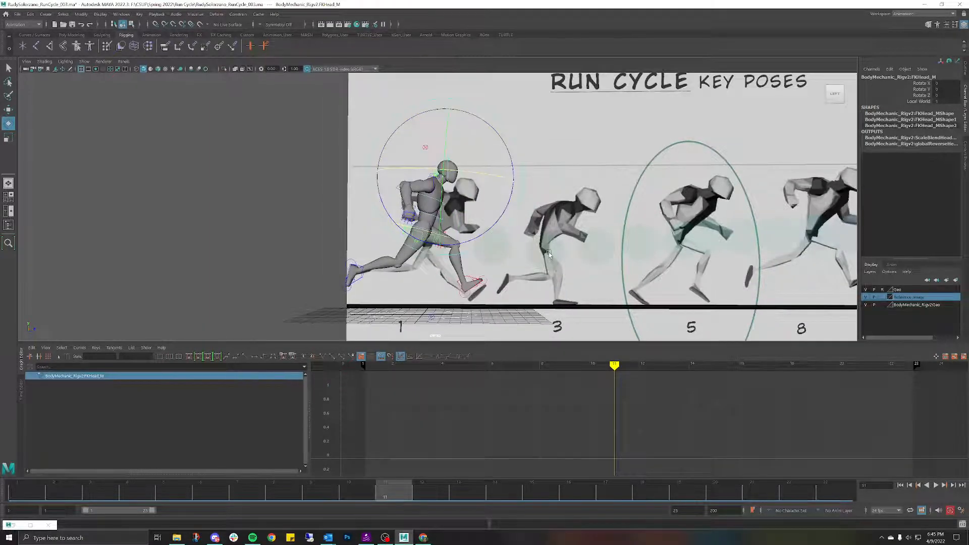
scroll(549, 252, down, 3)
click(276, 215)
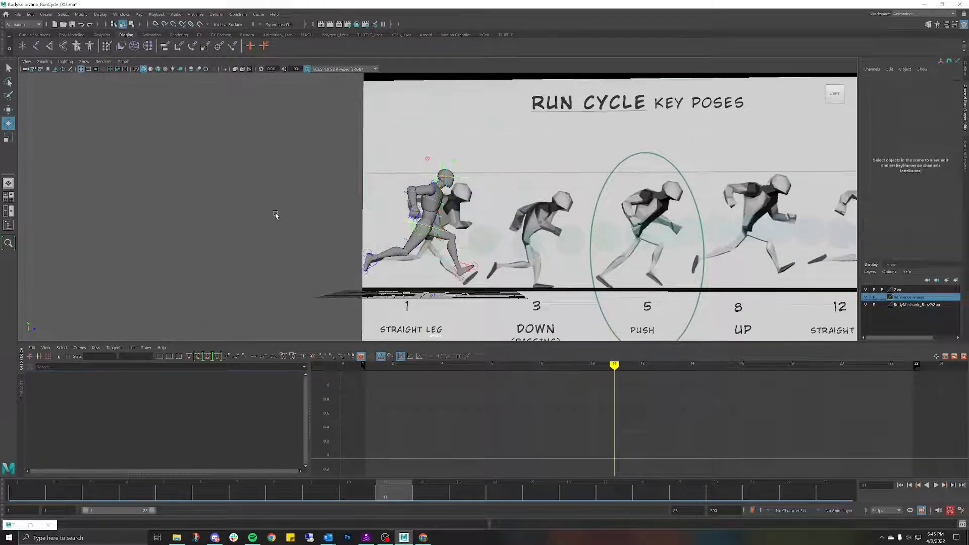
alt+drag(276, 215, 444, 204)
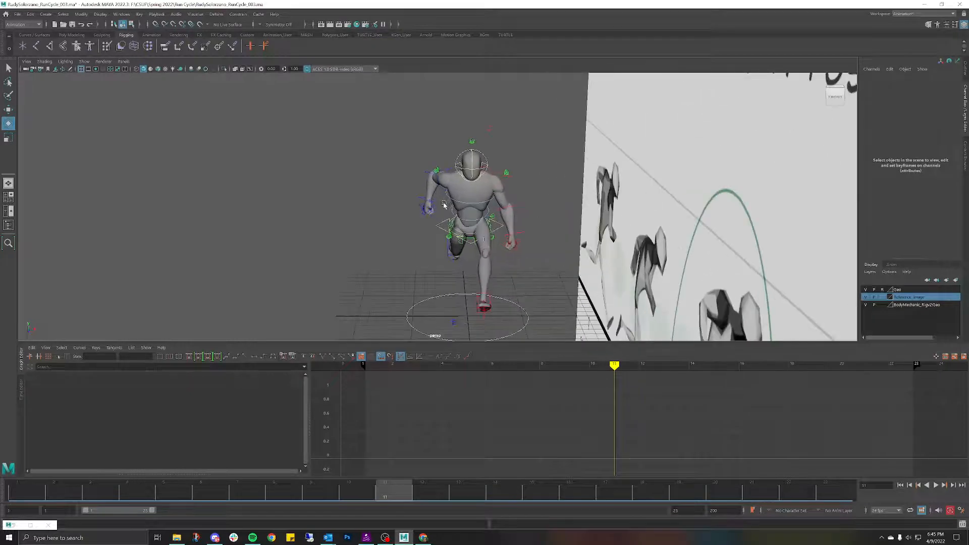
alt+right_drag(444, 204, 505, 225)
alt+middle_drag(504, 225, 484, 174)
mouse_move(484, 174)
alt+mouse_down()
mouse_move(475, 169)
mouse_move(483, 173)
alt+mouse_up()
click(489, 186)
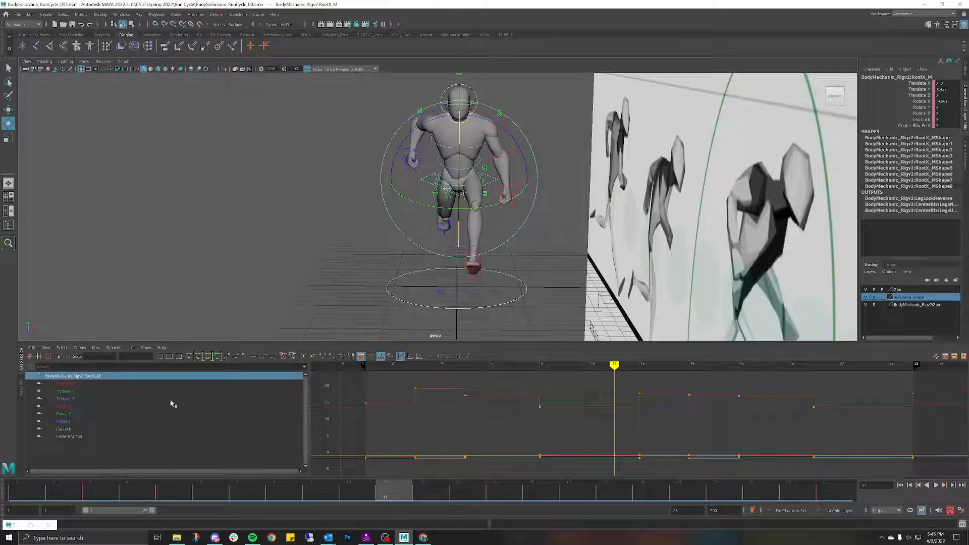
click(65, 391)
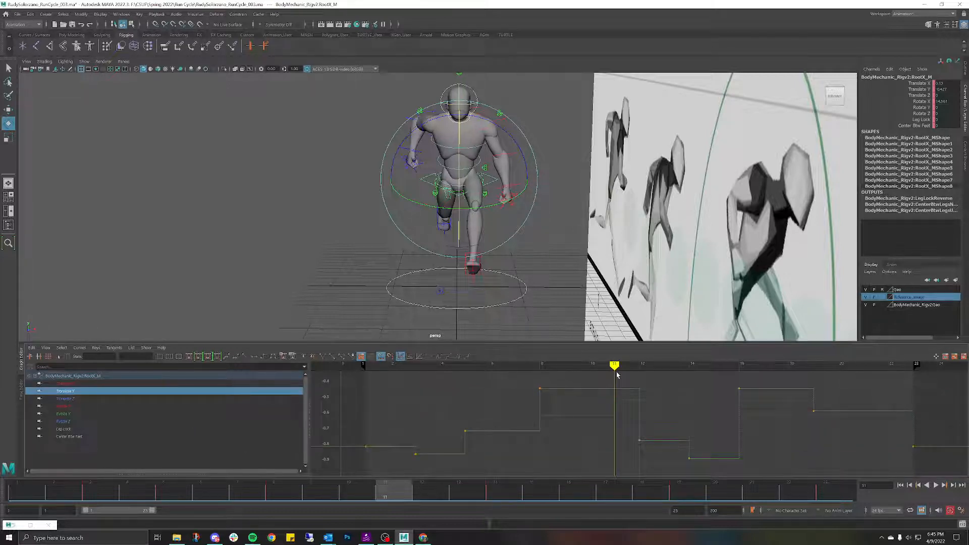
drag(617, 368, 420, 381)
Step: Line the view up with the reference, replay the early frames, then switch to Left View
alt+drag(426, 246, 649, 251)
alt+middle_drag(650, 251, 426, 246)
alt+drag(425, 246, 403, 233)
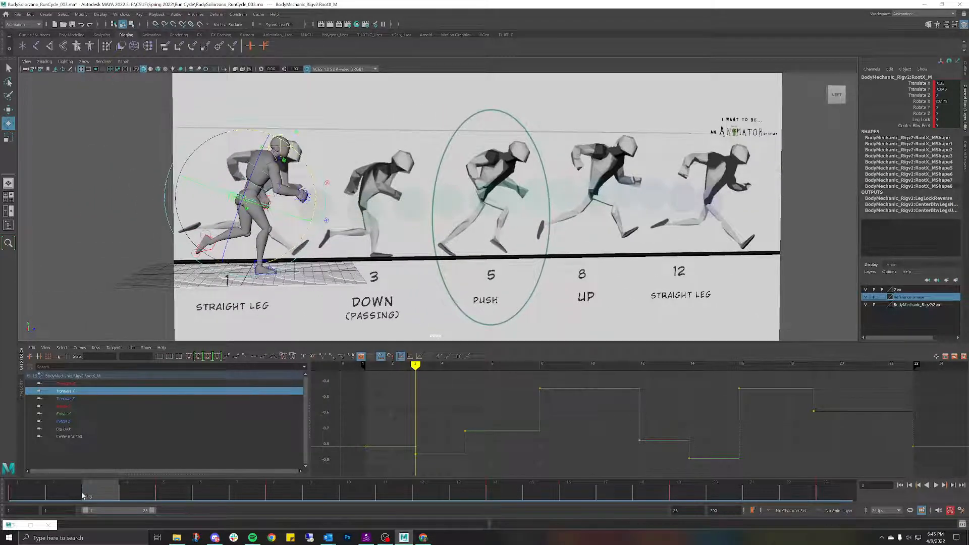
drag(83, 496, 6, 479)
key(alt+v)
alt+drag(384, 224, 358, 224)
click(387, 235)
key(space)
scroll(461, 230, up, 5)
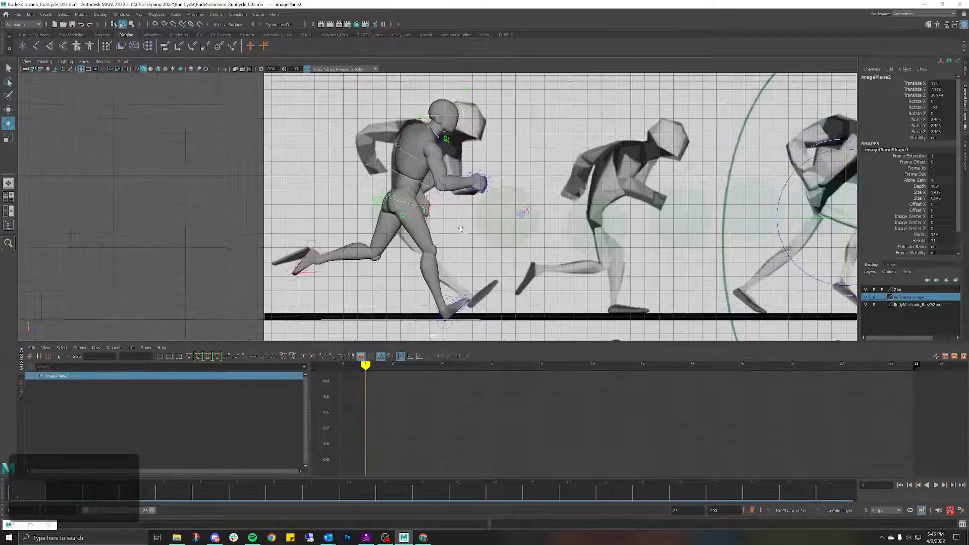
Step: Rotate HipSwinger_M slightly to lessen the hip swing on frame 1
scroll(461, 229, up, 1)
click(407, 200)
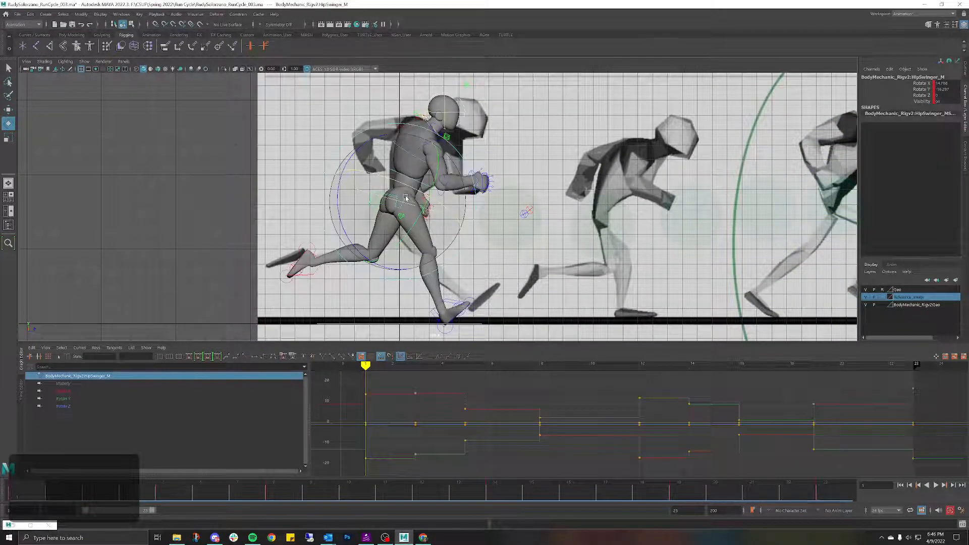
drag(404, 182, 402, 182)
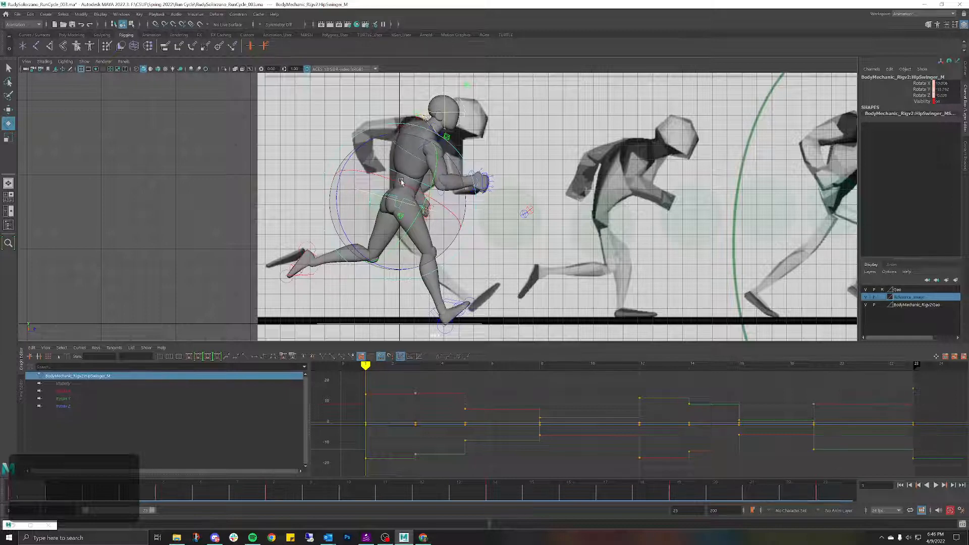
key(ctrl+z)
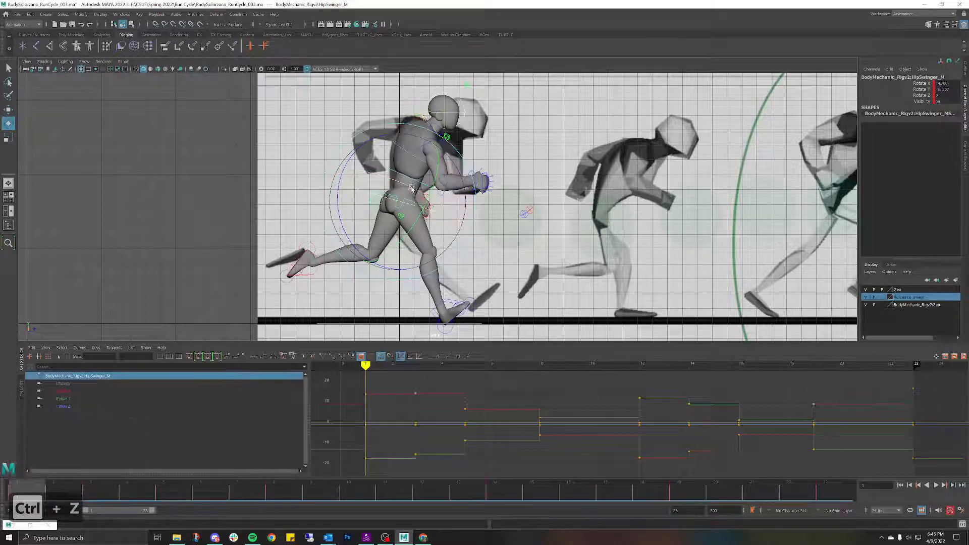
drag(411, 187, 406, 188)
click(450, 188)
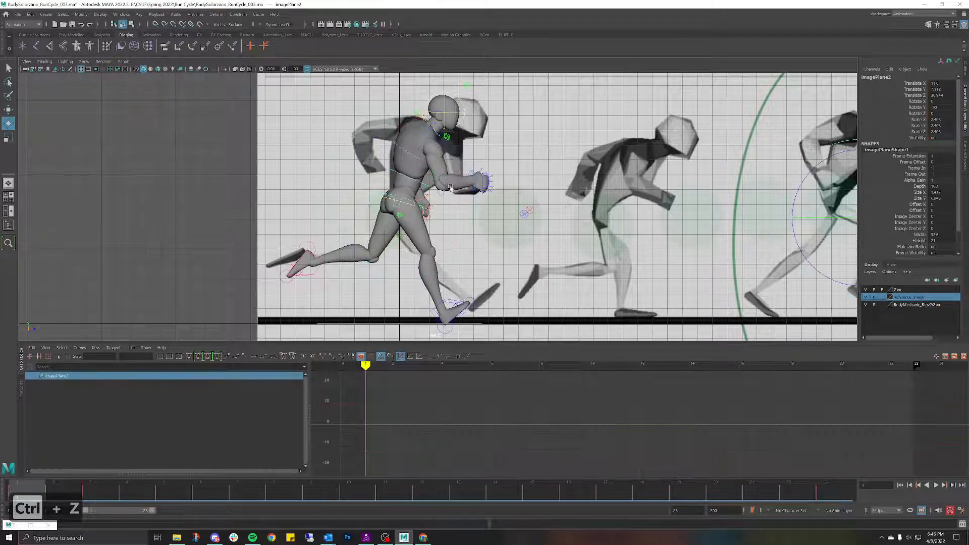
click(407, 173)
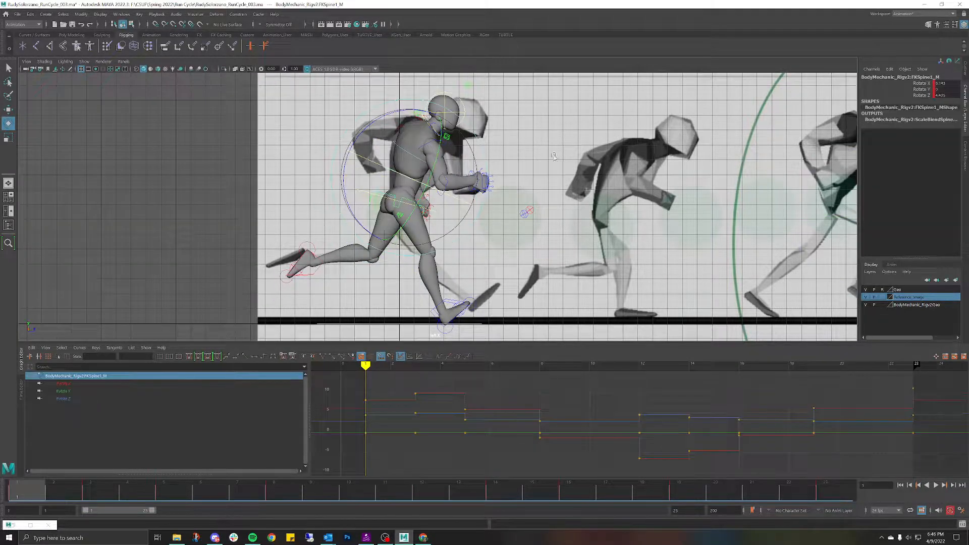
click(523, 145)
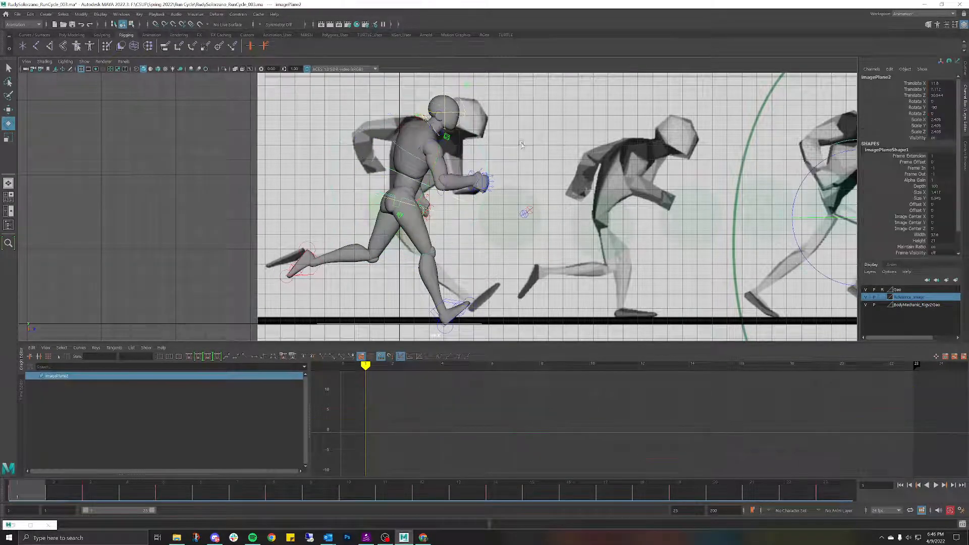
Step: Select FKRoot_M, FKSpine1_M and FKChest_M and set their Rotate Z and Rotate Y to 0
click(378, 192)
key(w)
shift+click(391, 171)
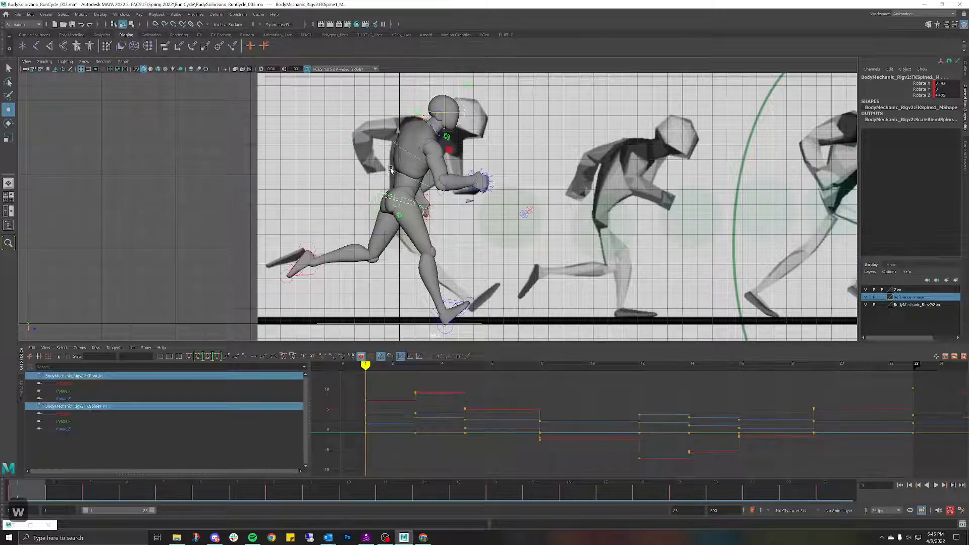
shift+click(394, 145)
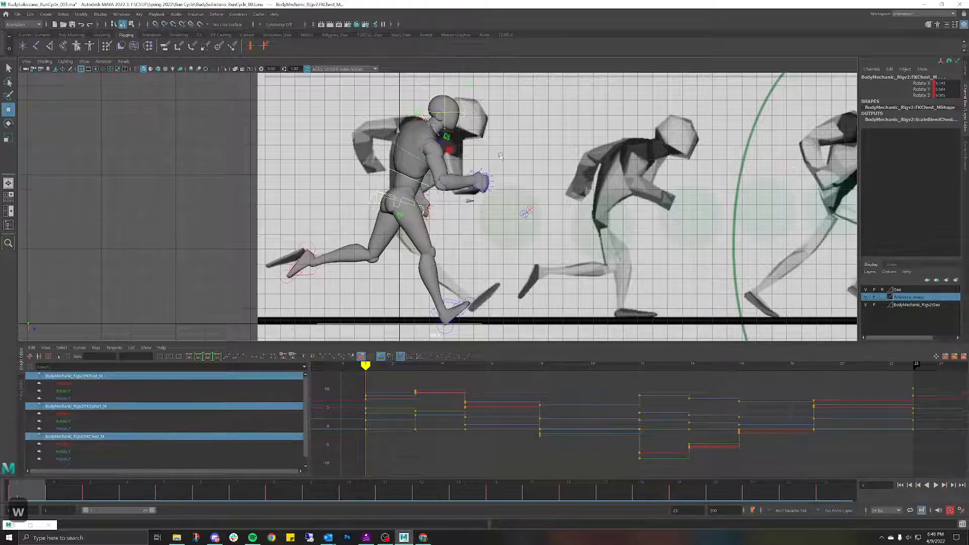
key(e)
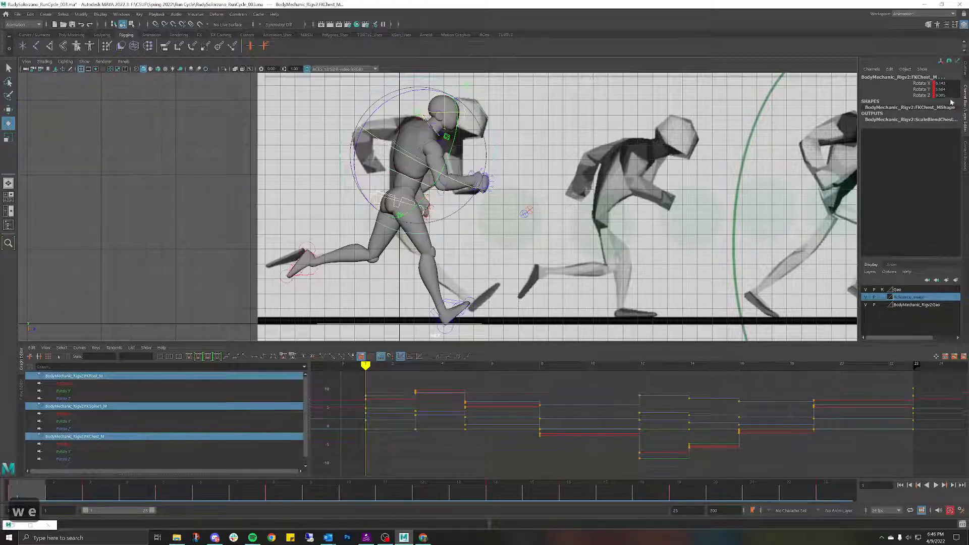
text(0)
key(Return)
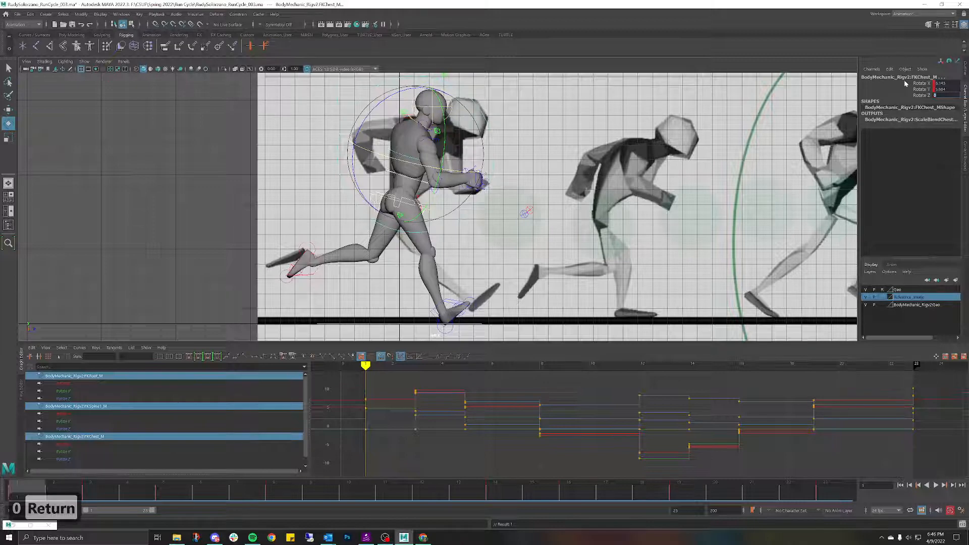
click(940, 89)
text(0)
key(Return)
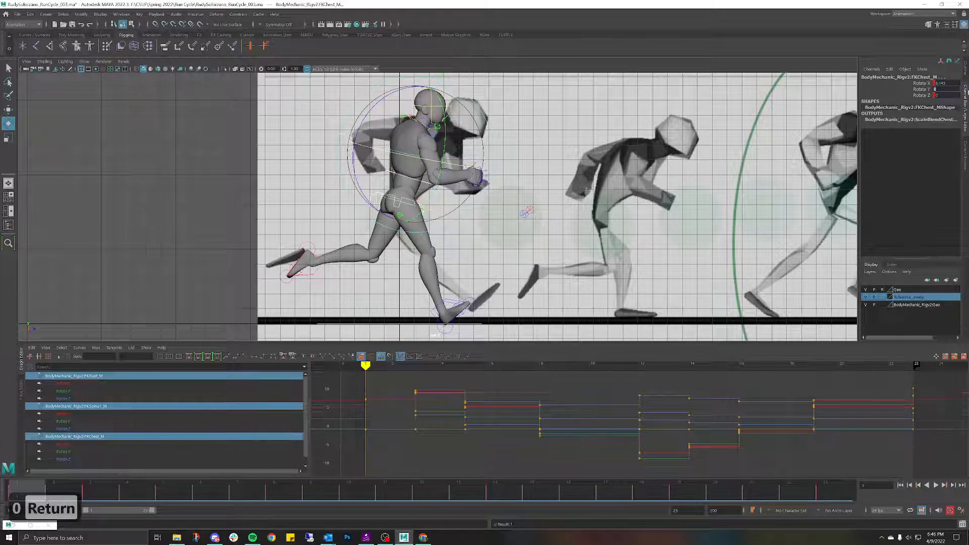
click(623, 155)
key(space)
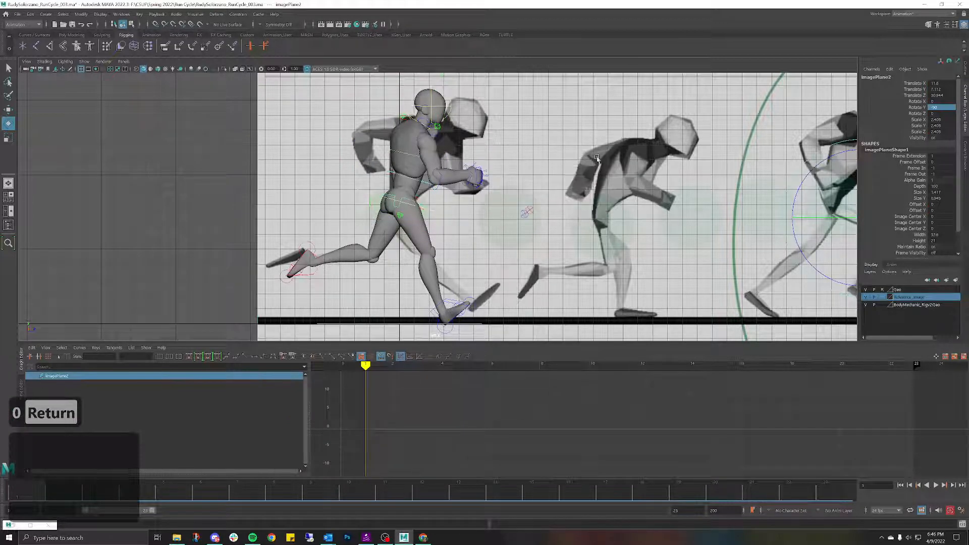
Step: Switch to perspective view, undo the zeroed torso rotations, and clear the selection
key(space)
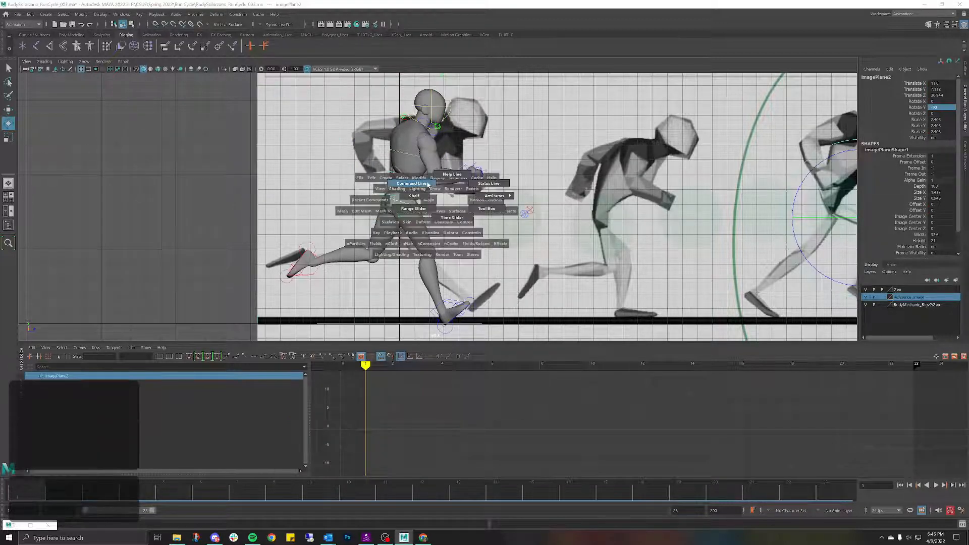
key(space)
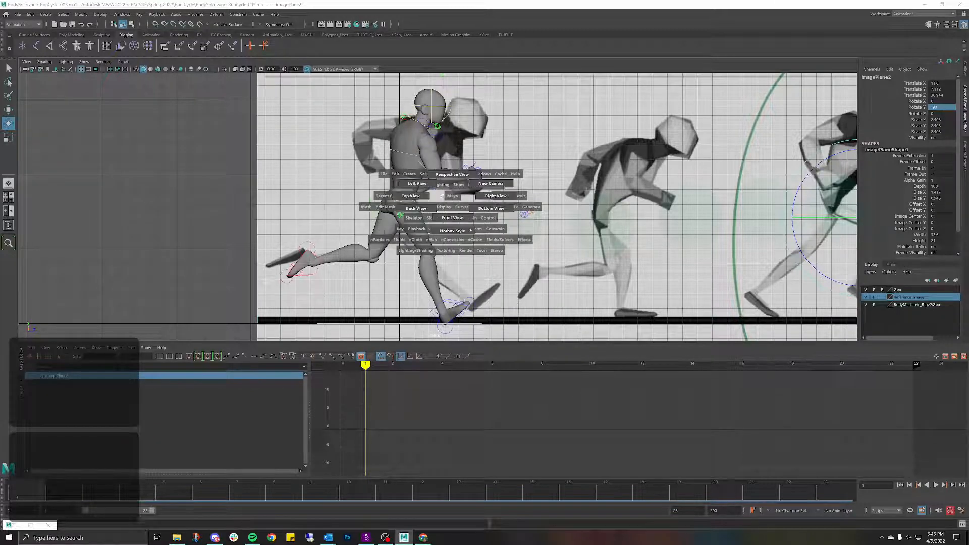
drag(451, 199, 456, 148)
scroll(454, 153, up, 3)
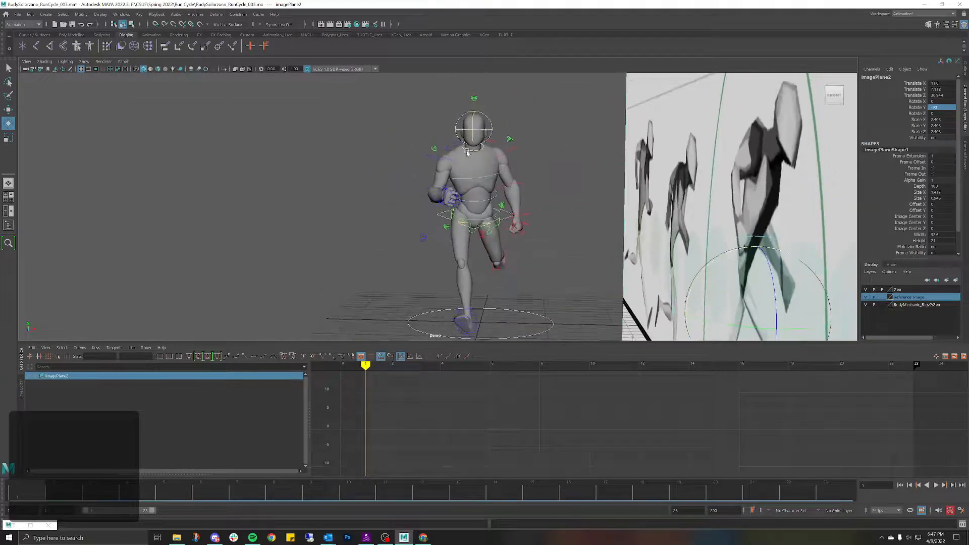
key(ctrl+z)
key(ctrl+z)
key(ctrl+z)
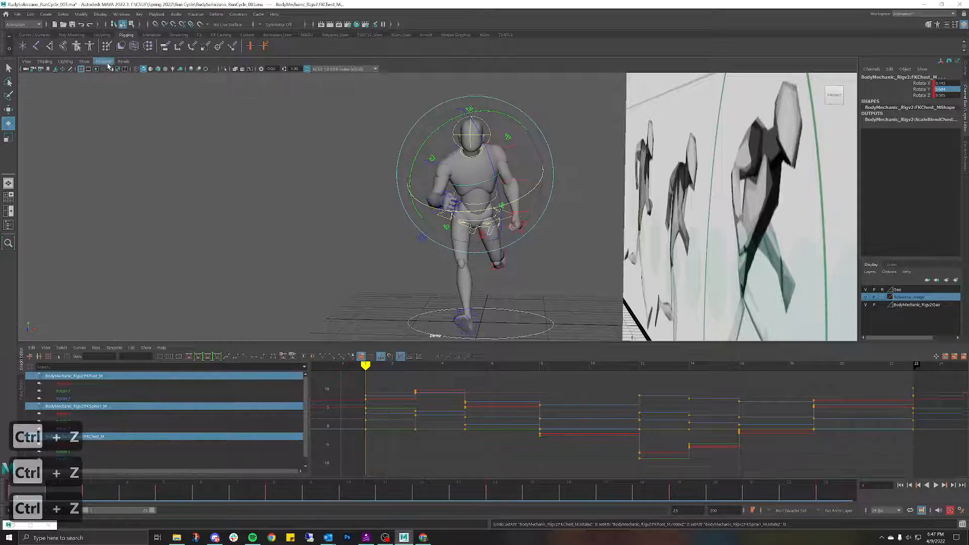
key(ctrl+z)
key(ctrl+z)
key(ctrl+z)
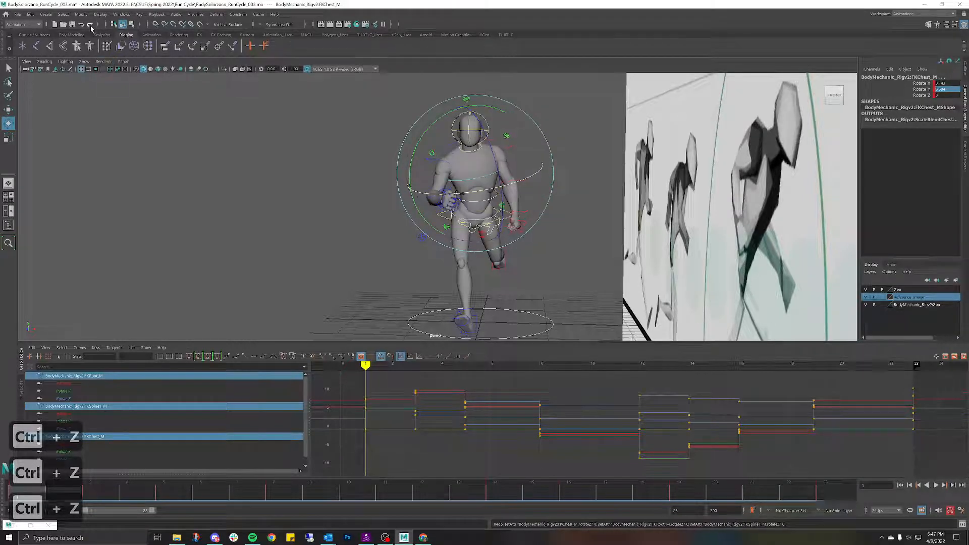
click(303, 154)
Step: Frame the mannequin against the reference and switch to the orthographic Left View
alt+drag(396, 165, 420, 173)
alt+middle_drag(253, 191, 334, 158)
mouse_move(305, 187)
alt+right_down()
mouse_move(294, 190)
mouse_move(307, 192)
alt+right_up()
key(space)
drag(328, 181, 304, 170)
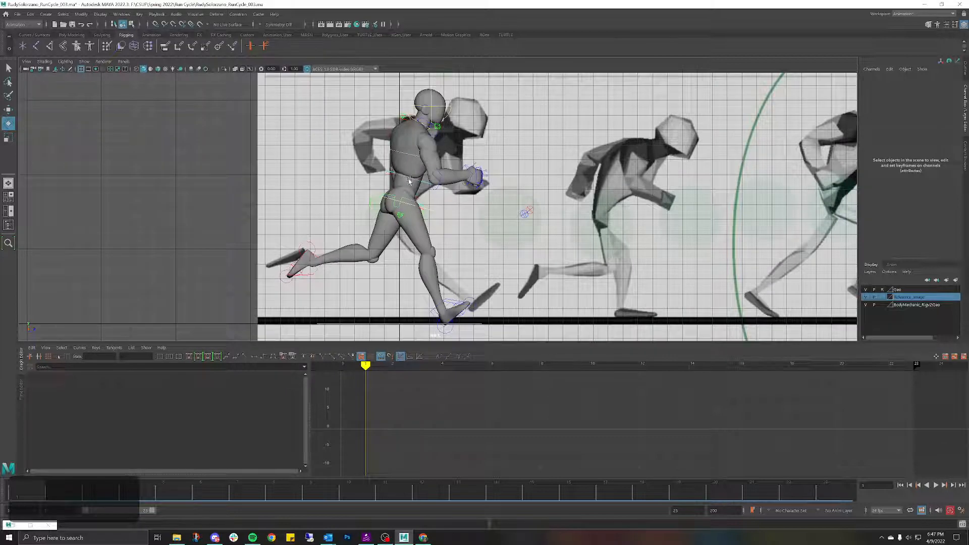
Step: Frame the mannequin in side view and select FKRoot_M, FKSpine1_M and FKChest_M
alt+right_drag(409, 181, 415, 181)
alt+middle_drag(368, 204, 382, 270)
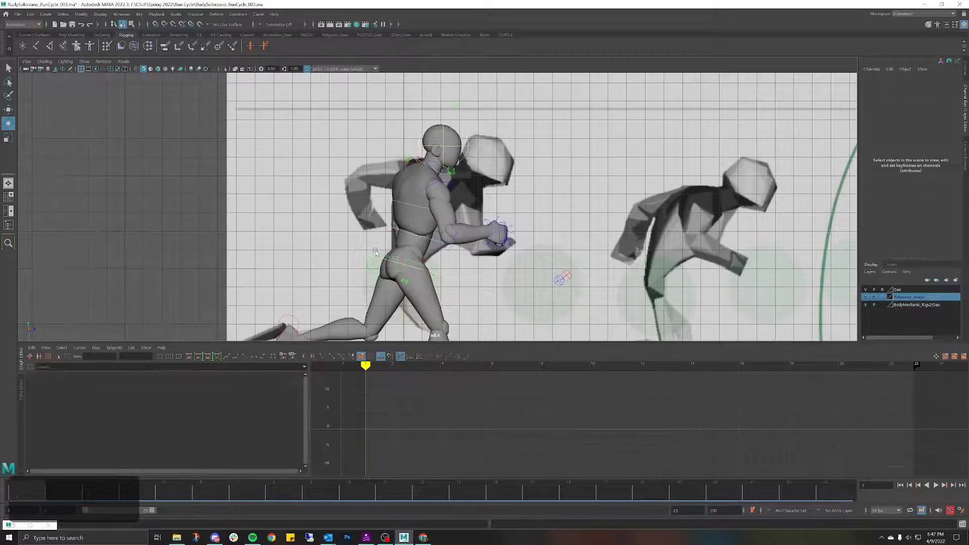
click(376, 253)
click(376, 252)
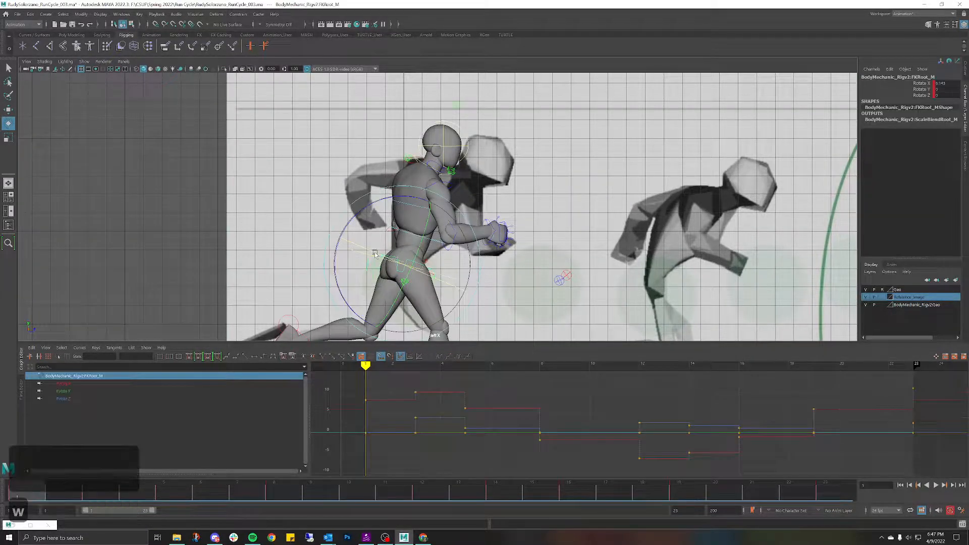
key(w)
shift+click(423, 238)
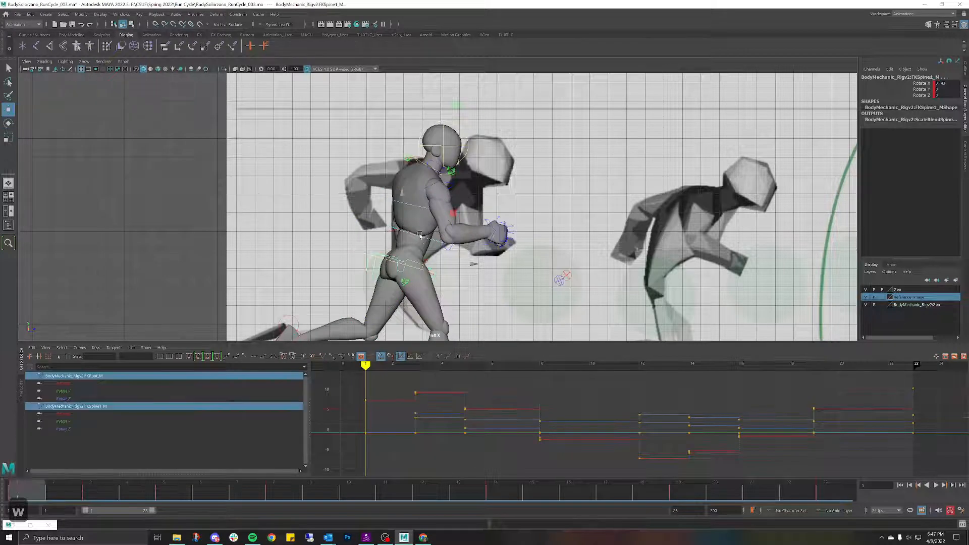
shift+click(413, 207)
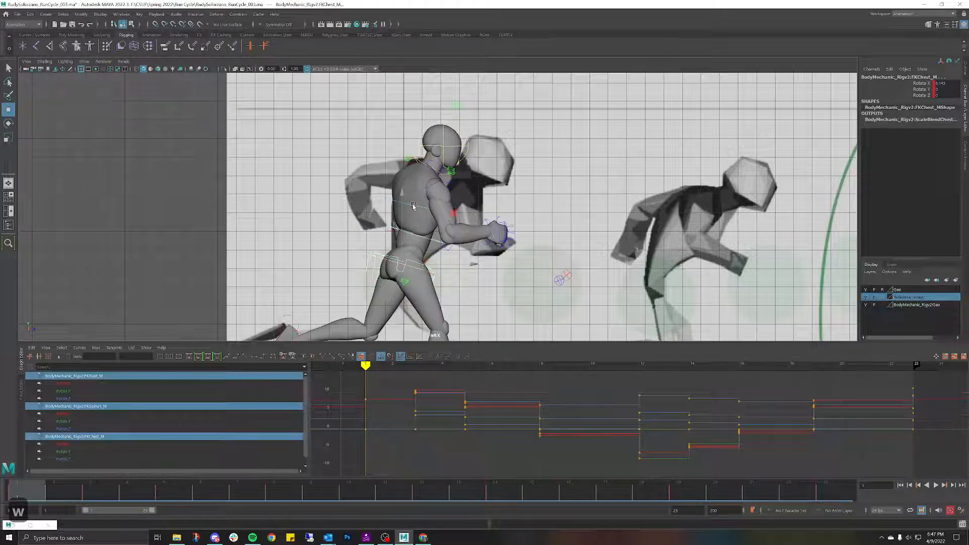
Step: Rotate the chest and head further forward at frame 1, then scrub ahead to check
key(e)
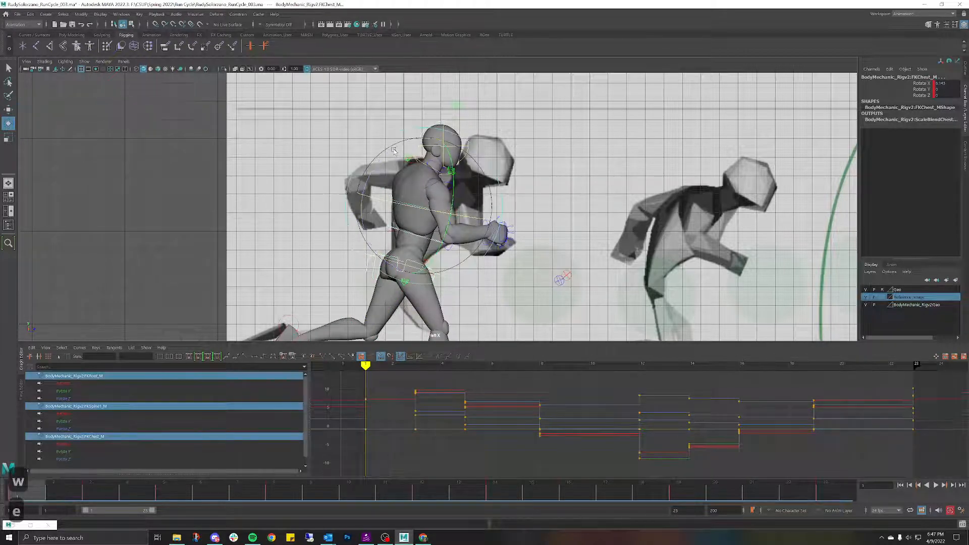
drag(394, 151, 402, 150)
alt+right_drag(397, 174, 280, 359)
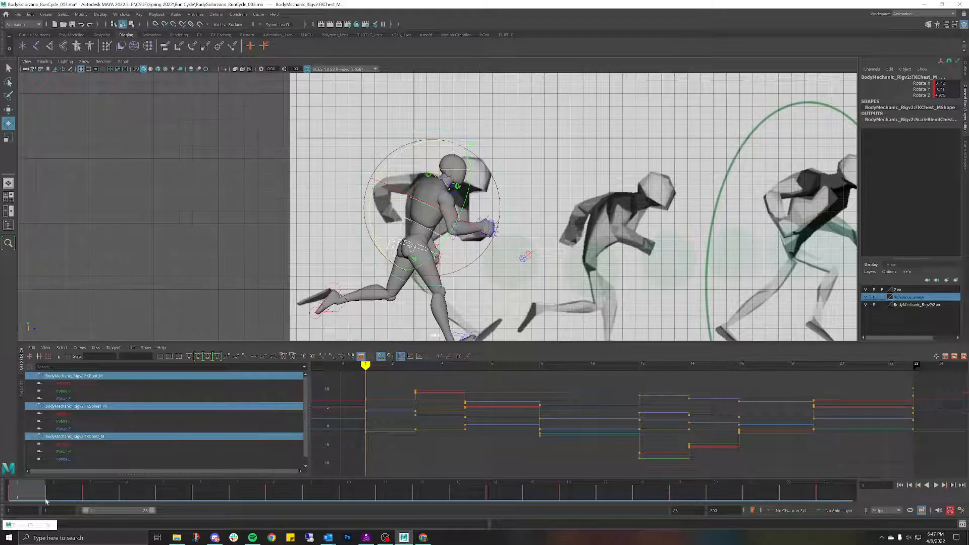
drag(42, 498, 439, 472)
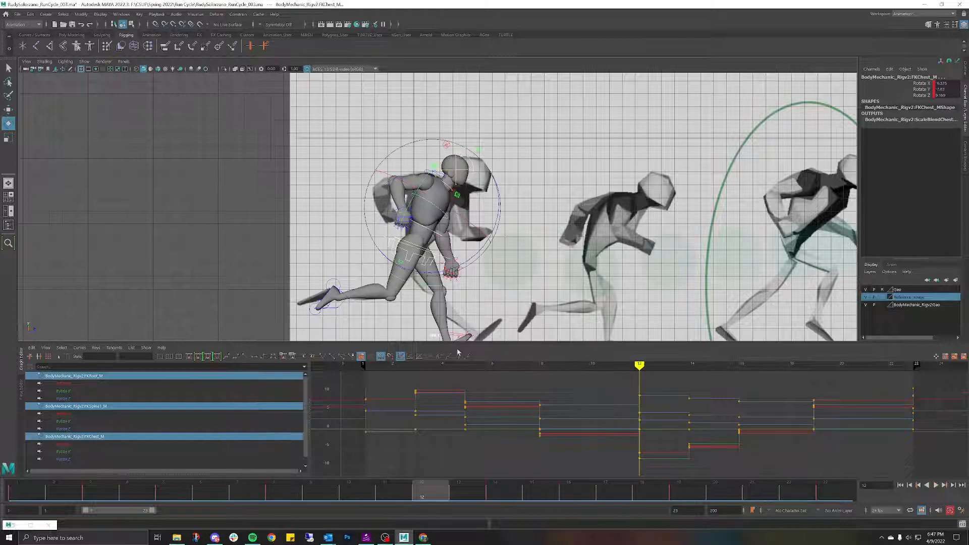
Step: Play the run cycle with Alt+V and stop it
click(517, 237)
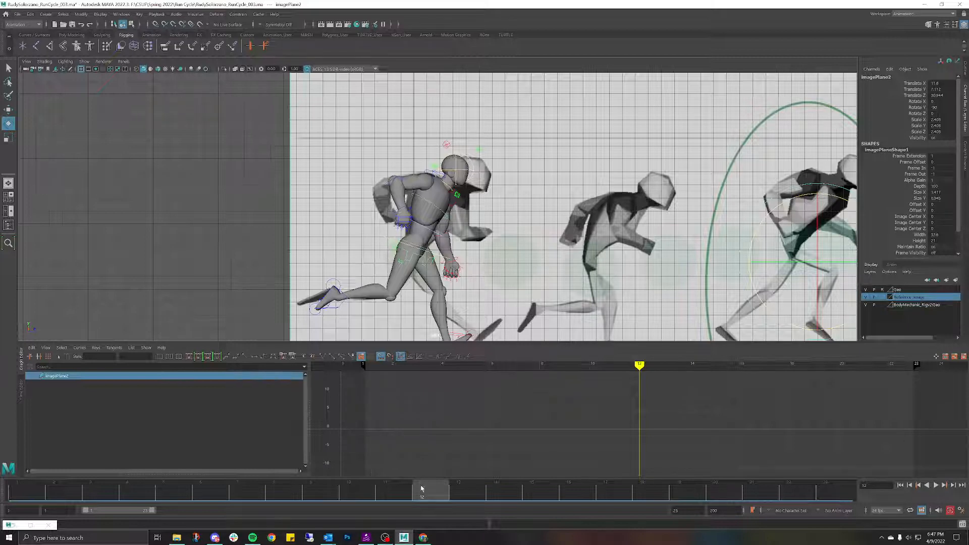
key(alt+v)
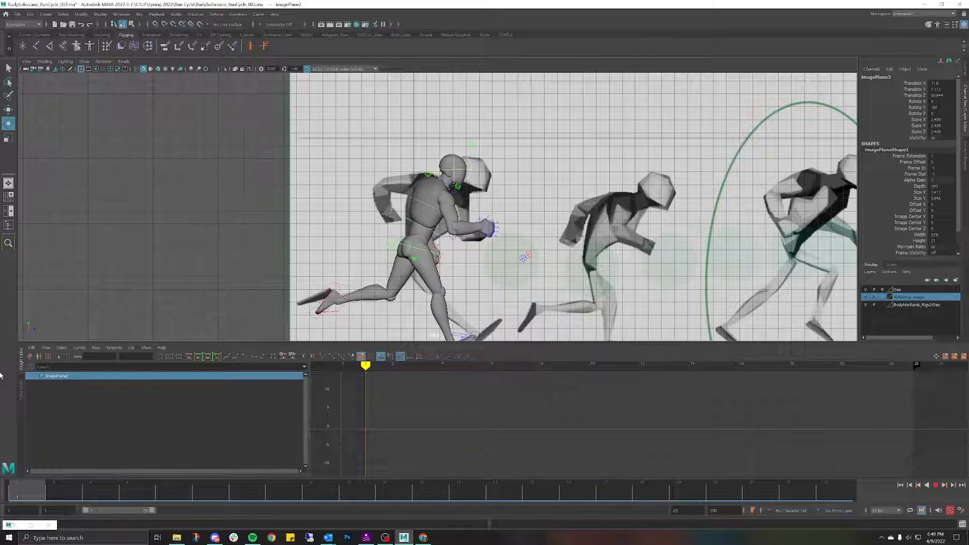
key(Escape)
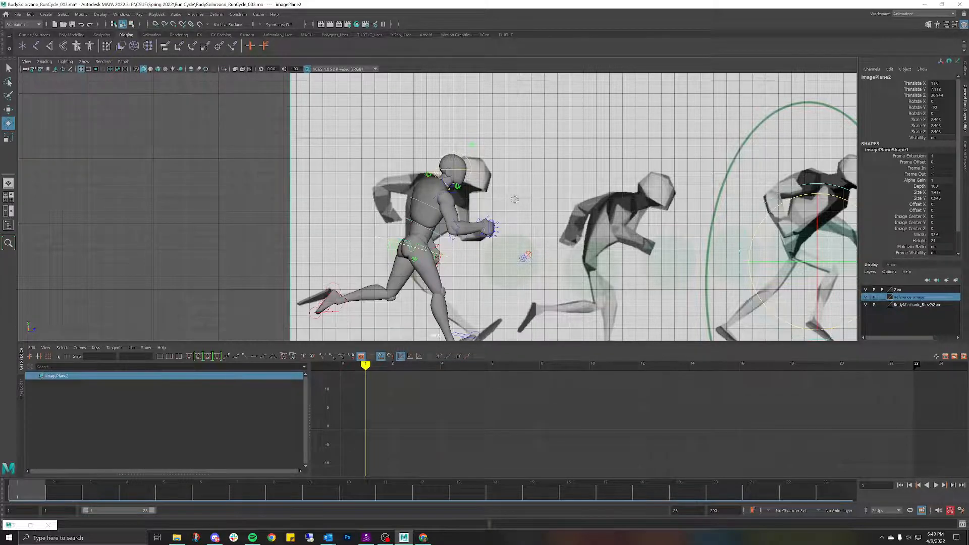
Step: Switch to Perspective View, orbit to the mannequin's front and select HipSwinger_M
alt+middle_drag(536, 186, 326, 174)
key(space)
drag(326, 174, 327, 154)
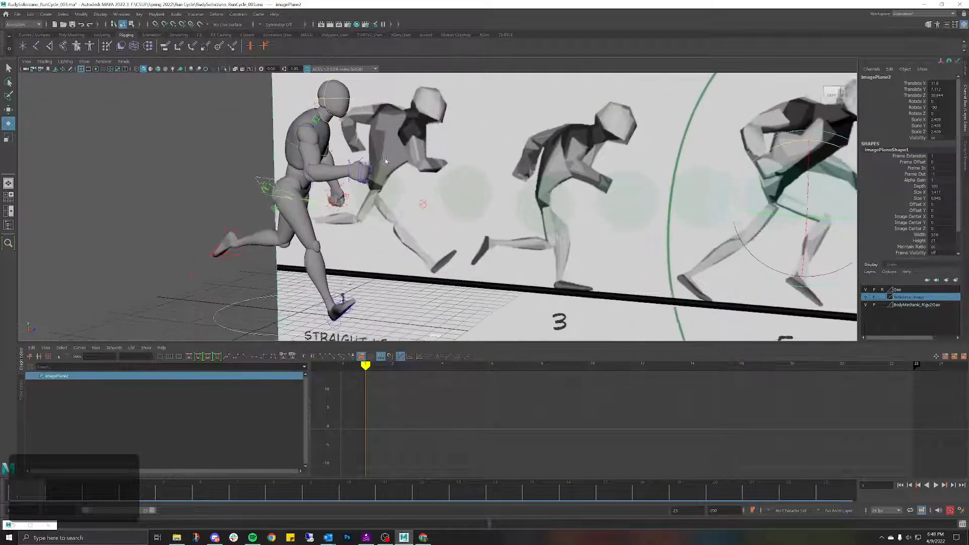
alt+drag(266, 116, 311, 119)
alt+right_drag(310, 119, 404, 153)
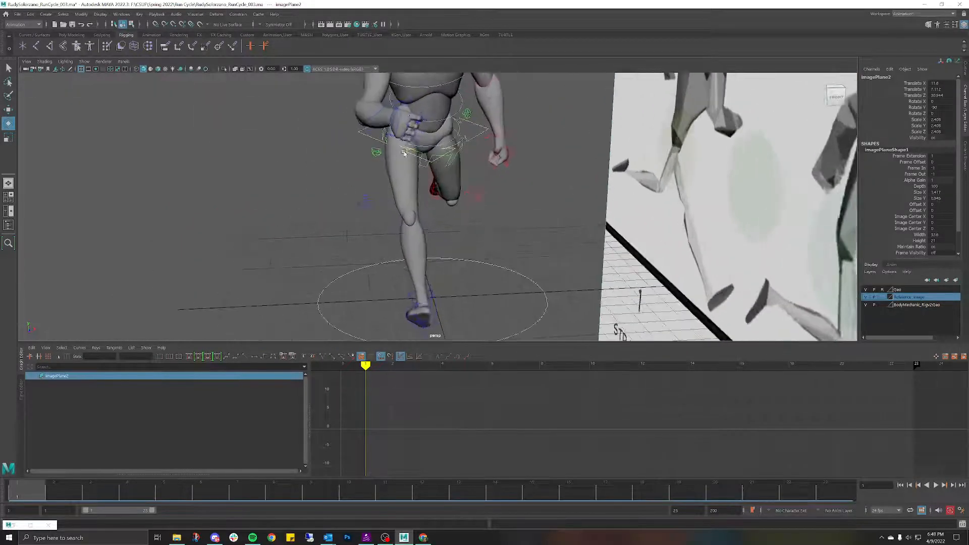
alt+drag(380, 151, 457, 231)
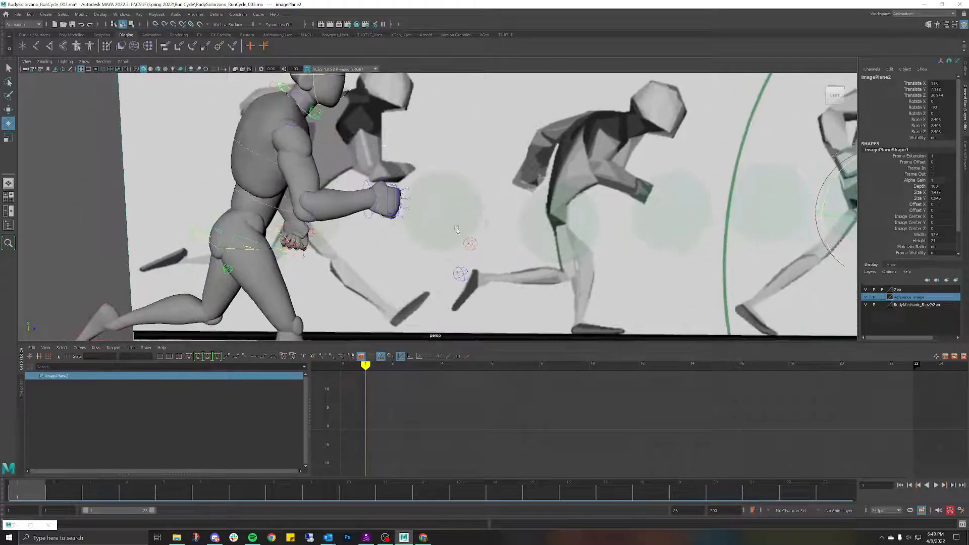
click(233, 237)
alt+drag(258, 231, 492, 208)
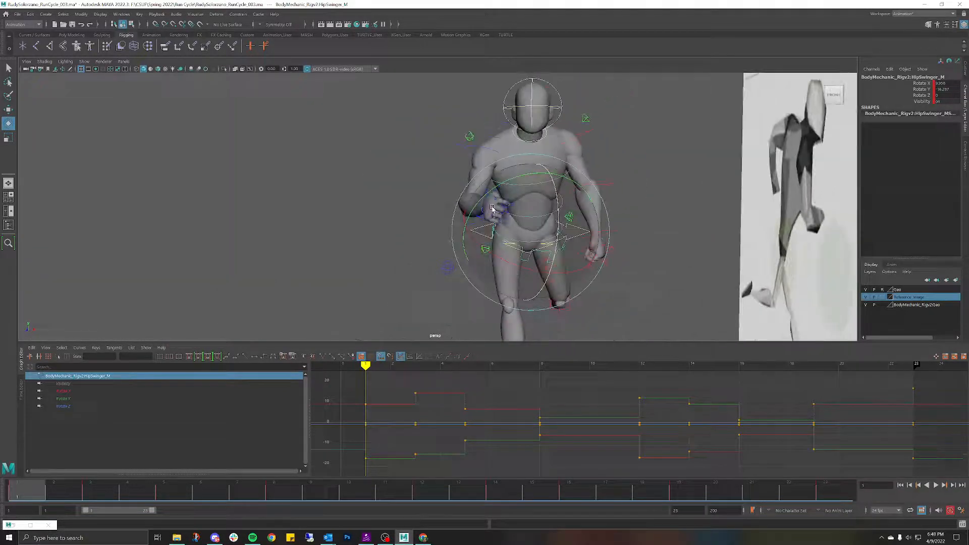
Step: Rotate HipSwinger_M at frame 1, undo and re-adjust it against the side-view reference
drag(482, 245, 499, 254)
alt+middle_drag(551, 196, 475, 156)
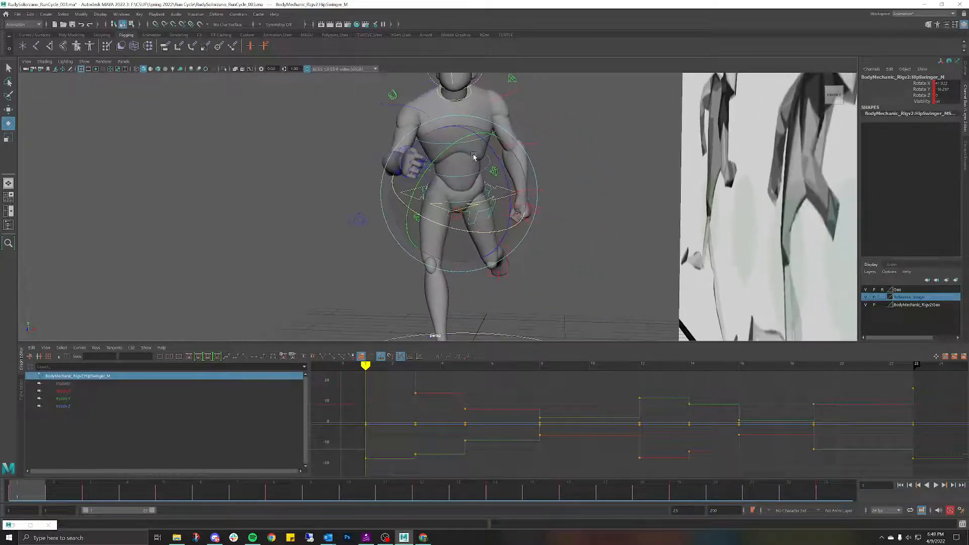
alt+drag(471, 157, 520, 186)
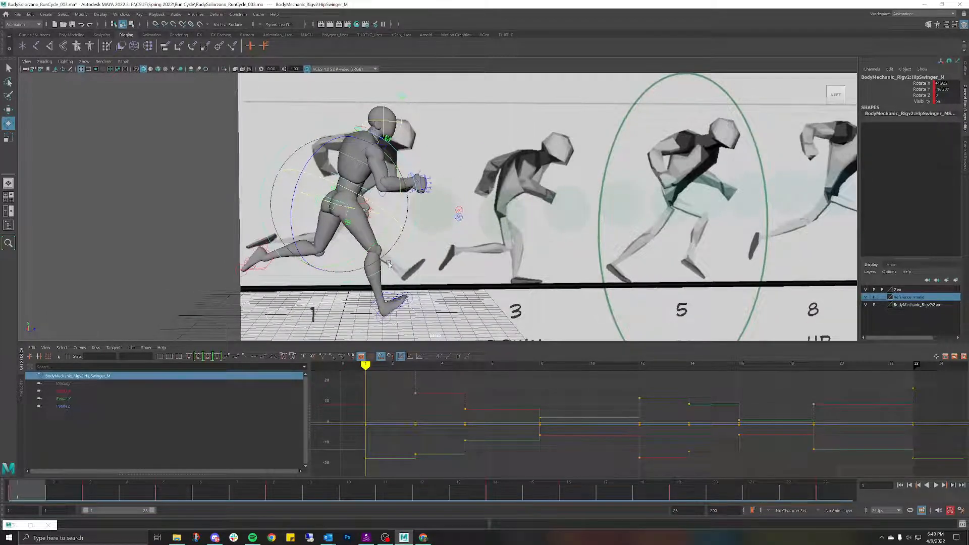
alt+middle_drag(499, 210, 503, 169)
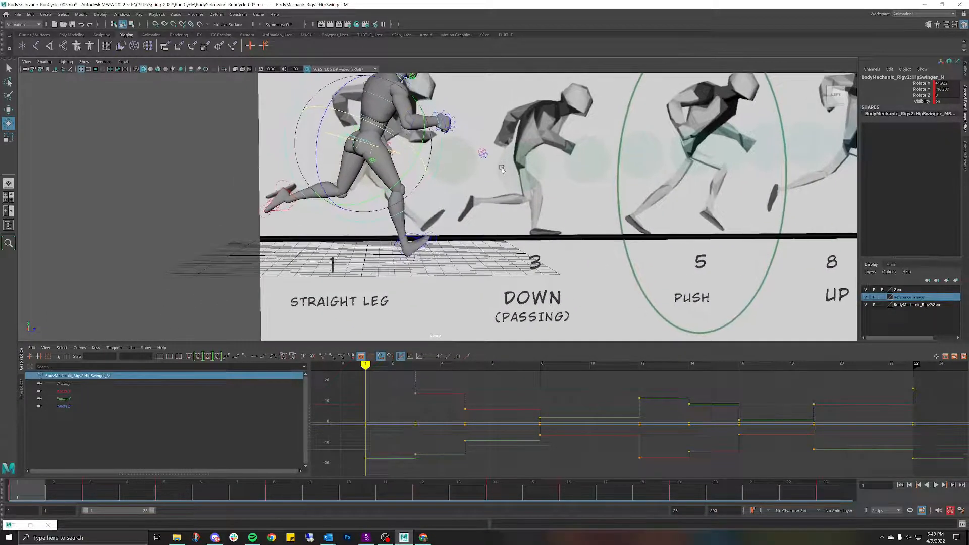
key(ctrl+z)
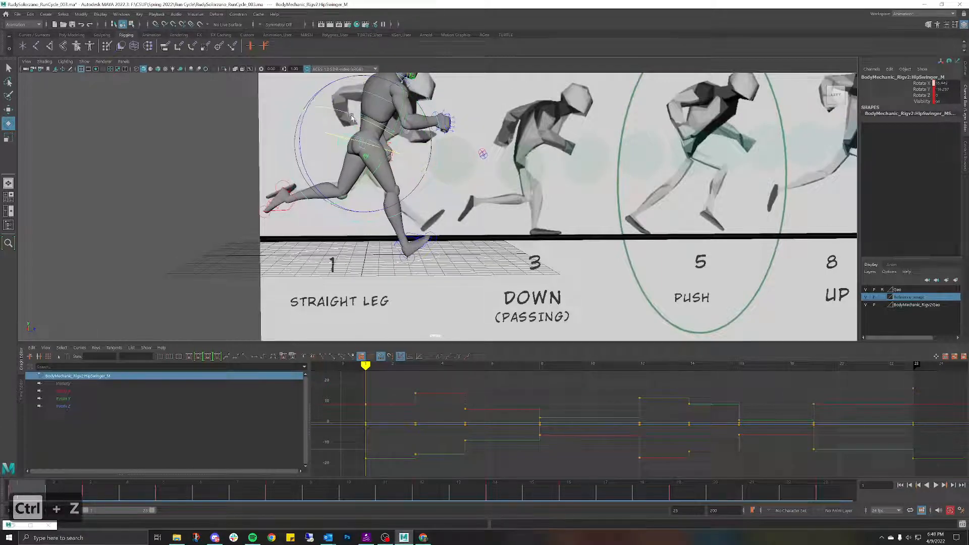
drag(352, 117, 352, 118)
alt+drag(561, 165, 409, 210)
click(395, 244)
Step: Move IKLeg_R forward along its Z axis at frame 1, then nudge it slightly back
key(w)
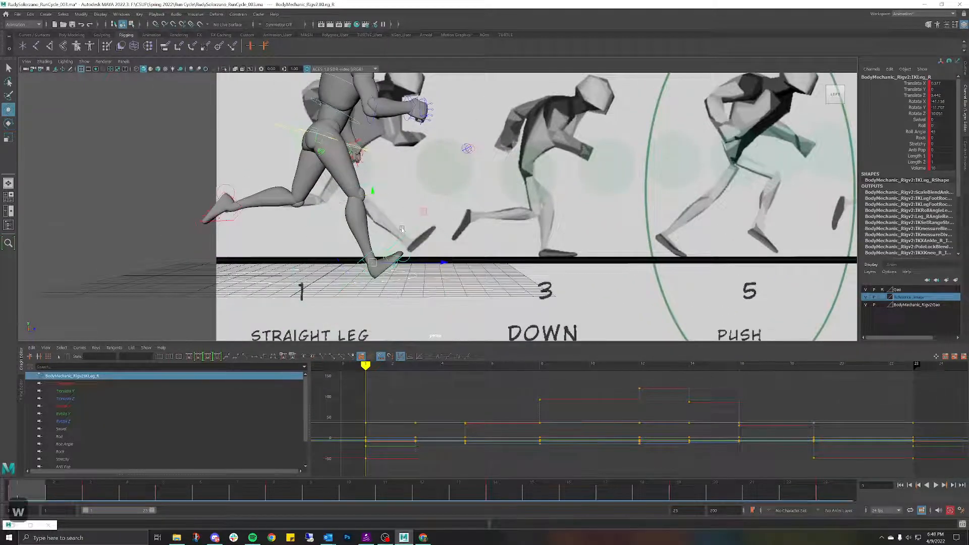
mouse_move(443, 263)
mouse_down()
mouse_move(457, 261)
mouse_move(445, 259)
mouse_up()
scroll(424, 227, down, 4)
alt+middle_drag(411, 197, 385, 221)
mouse_move(382, 221)
alt+mouse_down()
mouse_move(404, 236)
mouse_move(407, 198)
mouse_move(396, 213)
alt+mouse_up()
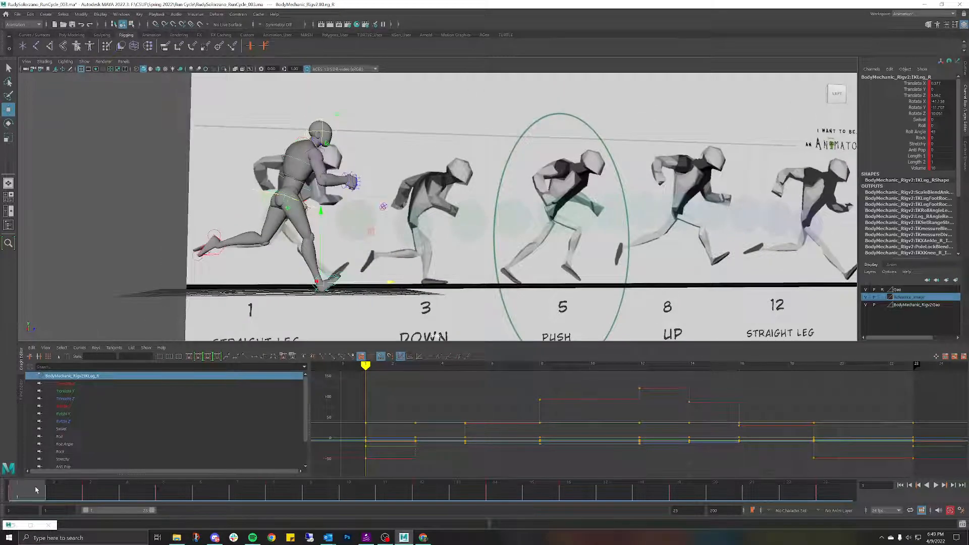
Step: Scrub frames 1–3 and play back to check the legs, returning to frame 1
mouse_move(36, 489)
mouse_down()
mouse_move(99, 489)
mouse_move(35, 489)
mouse_move(84, 487)
mouse_move(43, 489)
mouse_up()
alt+drag(284, 280, 434, 242)
scroll(450, 246, up, 2)
alt+drag(573, 209, 537, 205)
scroll(539, 206, up, 2)
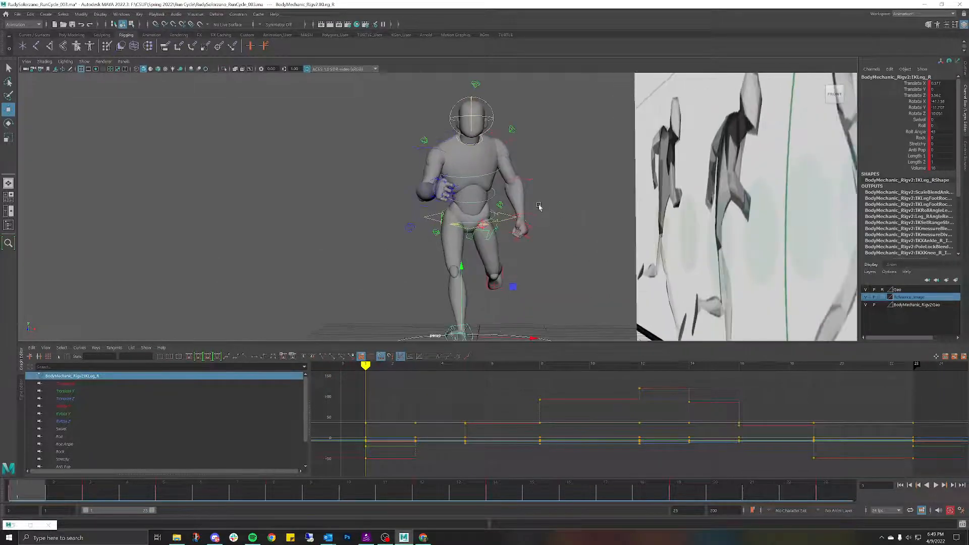
scroll(539, 206, up, 2)
scroll(507, 193, down, 4)
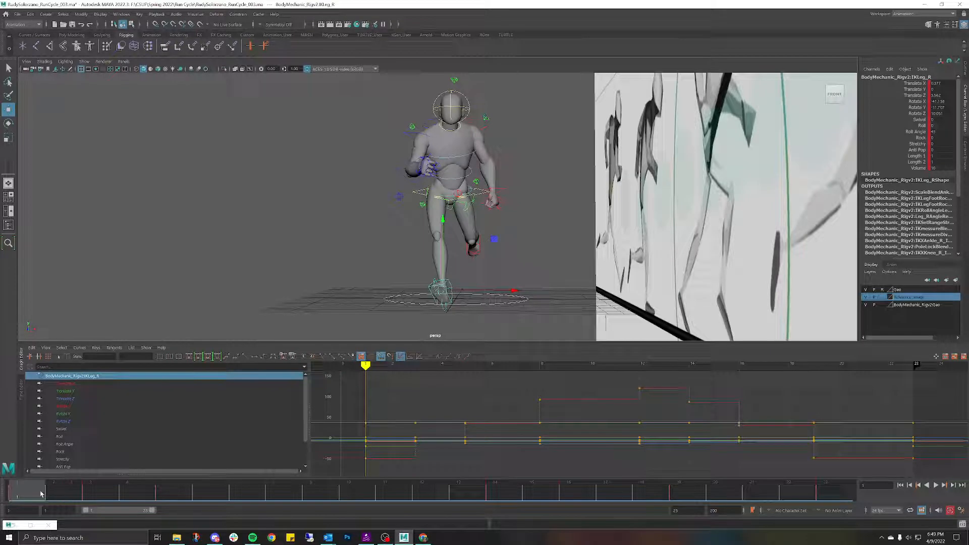
key(alt+v)
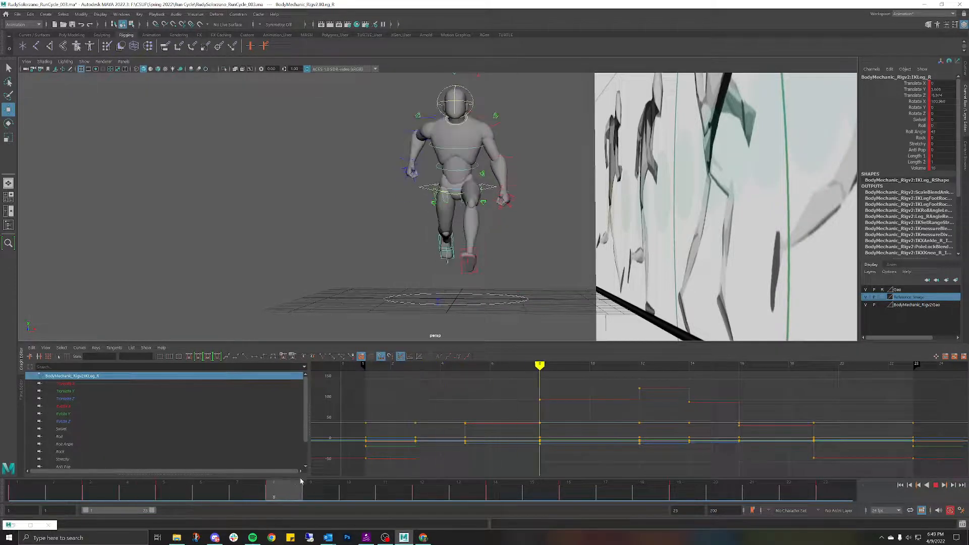
drag(501, 487, 43, 390)
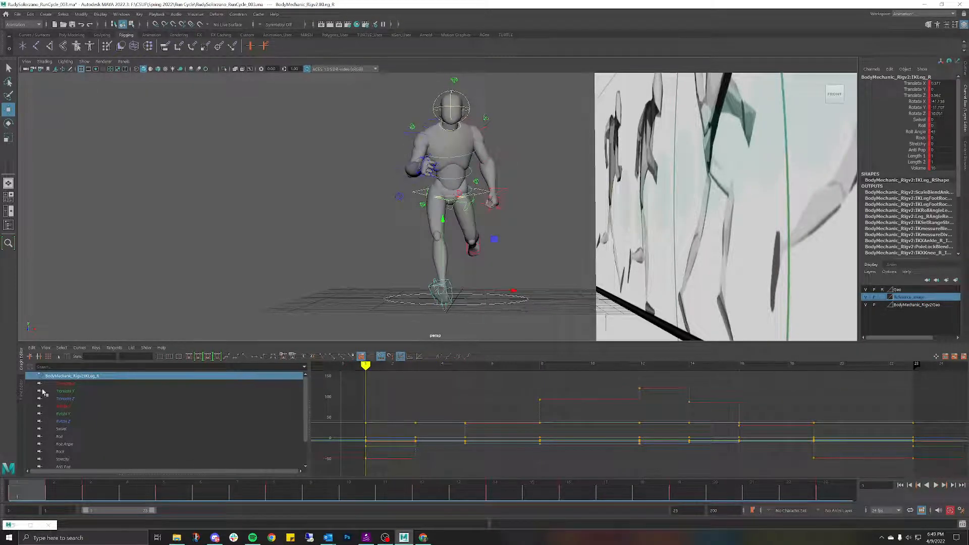
alt+drag(428, 209, 446, 207)
alt+right_drag(446, 207, 454, 200)
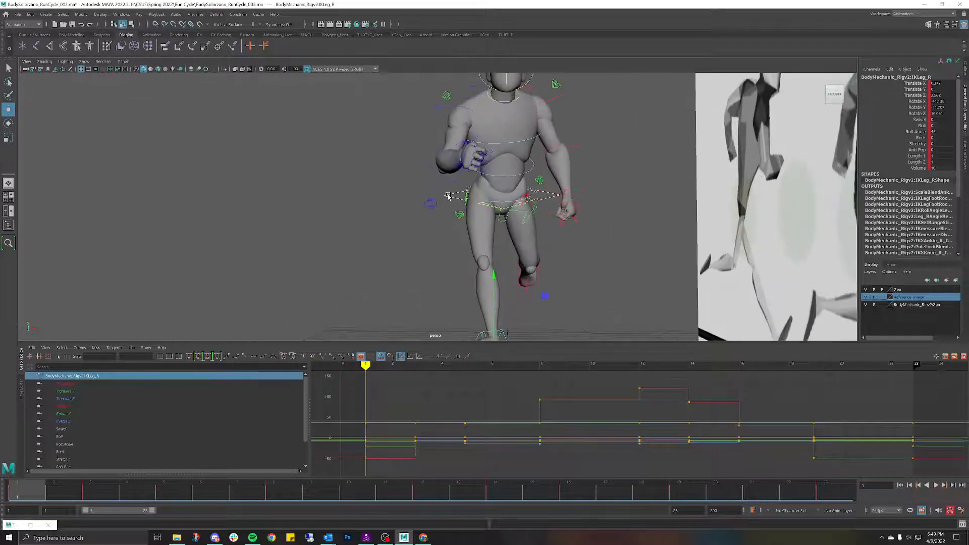
click(449, 196)
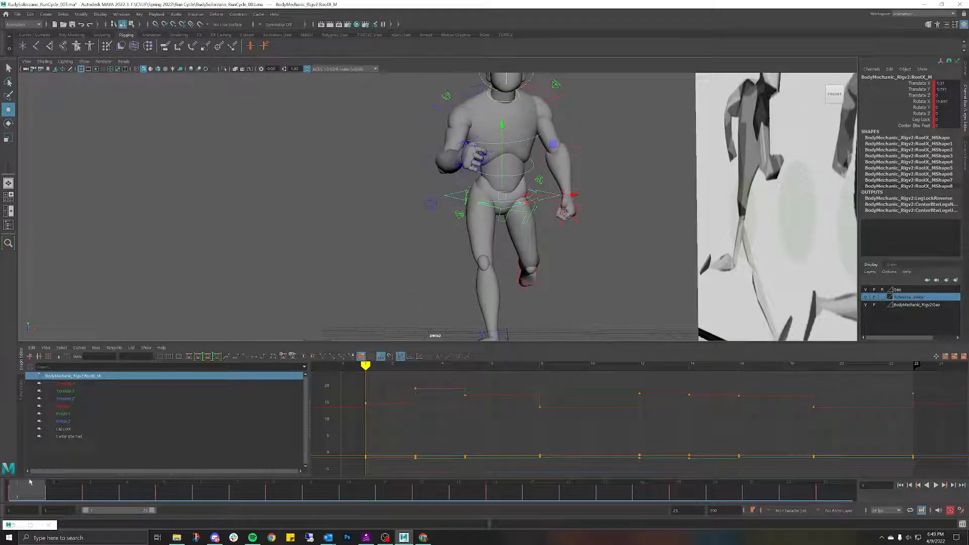
key(alt+v)
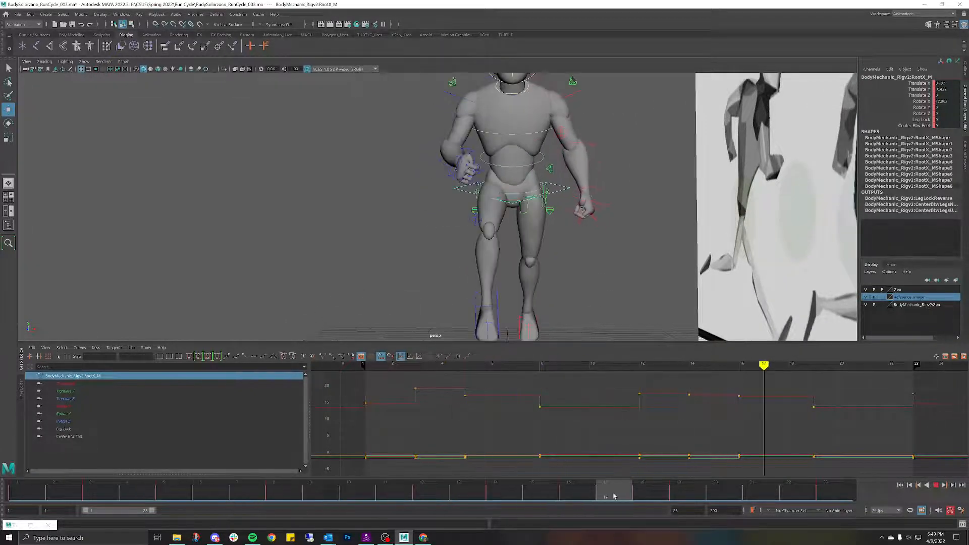
key(alt+v)
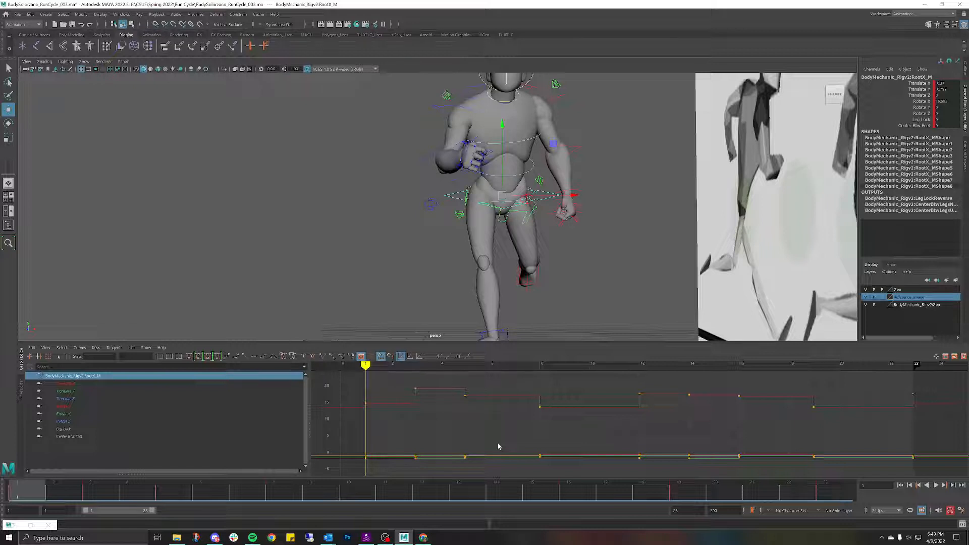
click(65, 384)
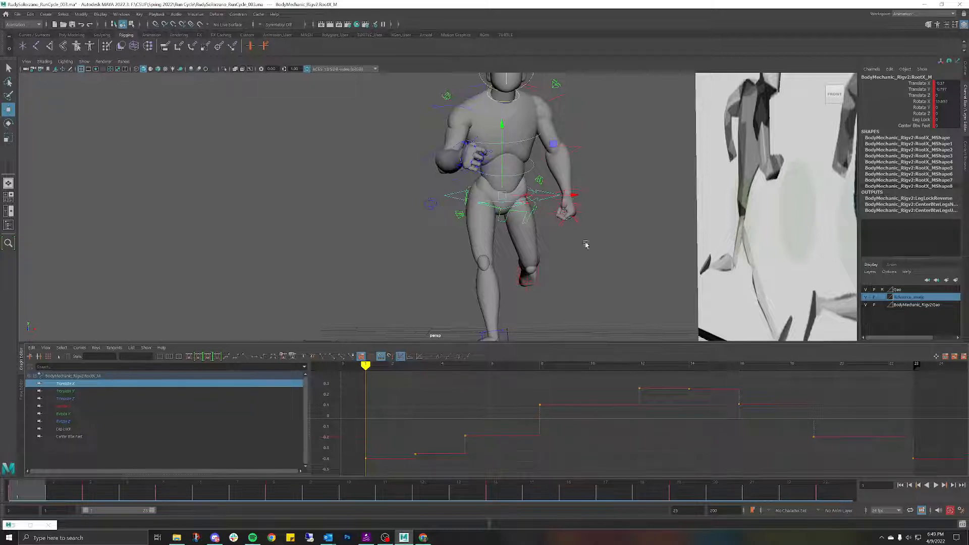
scroll(543, 216, up, 2)
scroll(528, 215, up, 2)
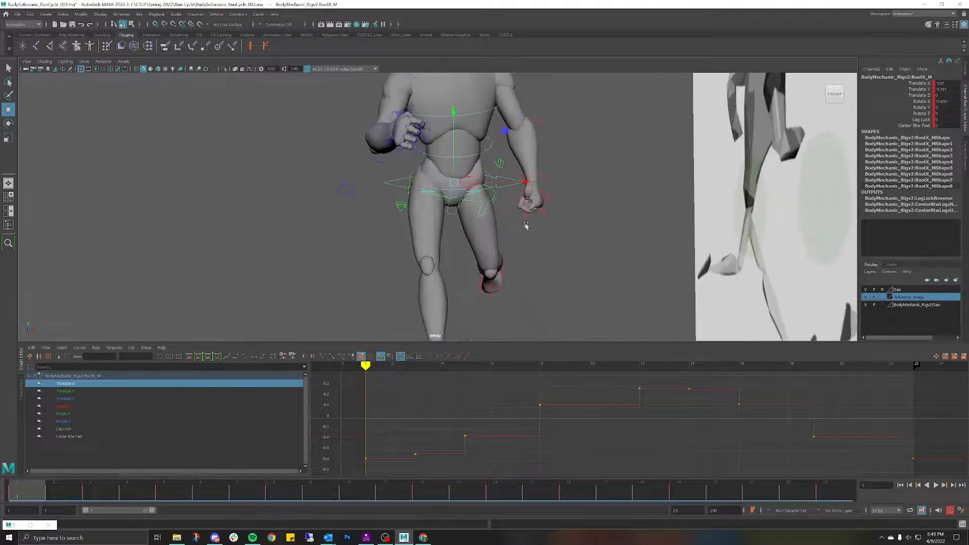
scroll(519, 170, up, 2)
alt+middle_drag(518, 171, 522, 181)
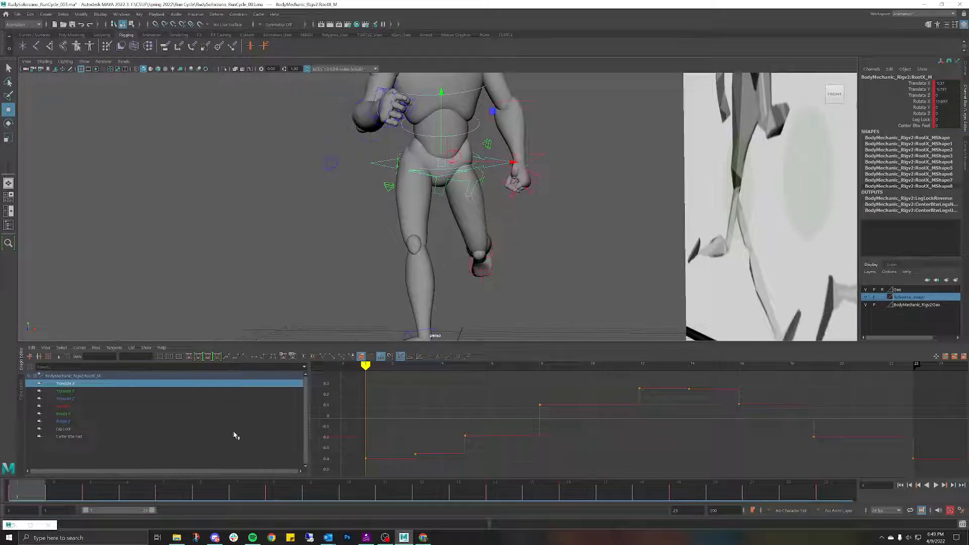
scroll(335, 309, down, 6)
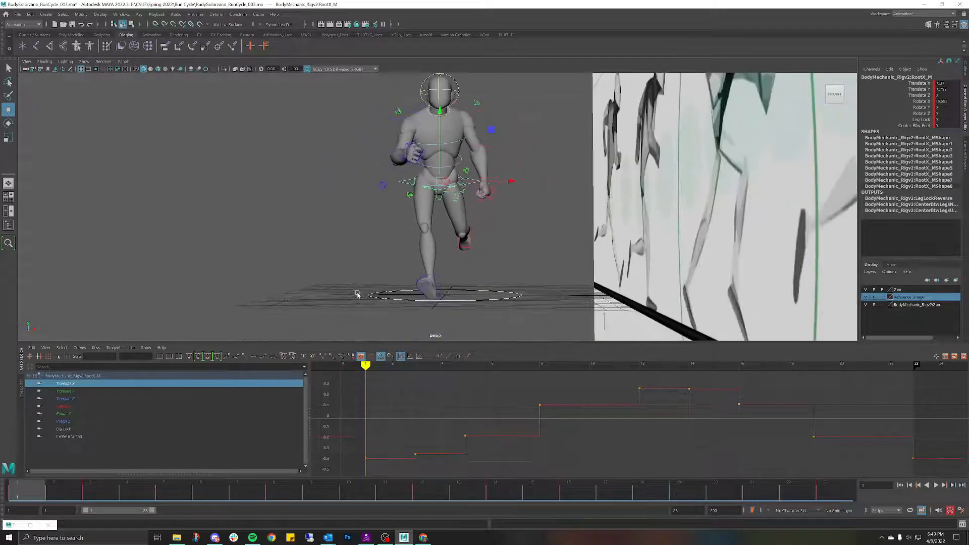
mouse_move(565, 209)
alt+middle_down()
mouse_move(539, 217)
mouse_move(550, 219)
alt+middle_up()
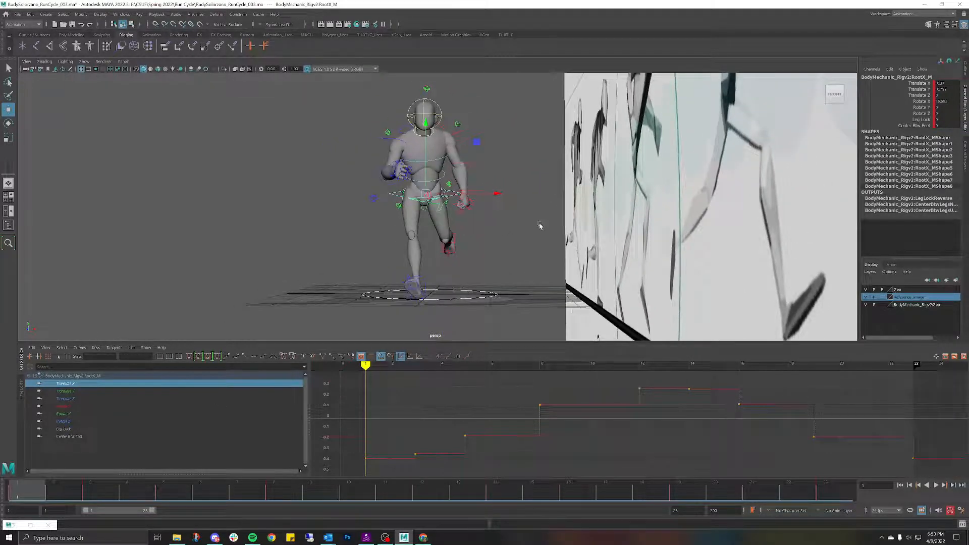
alt+drag(431, 214, 454, 211)
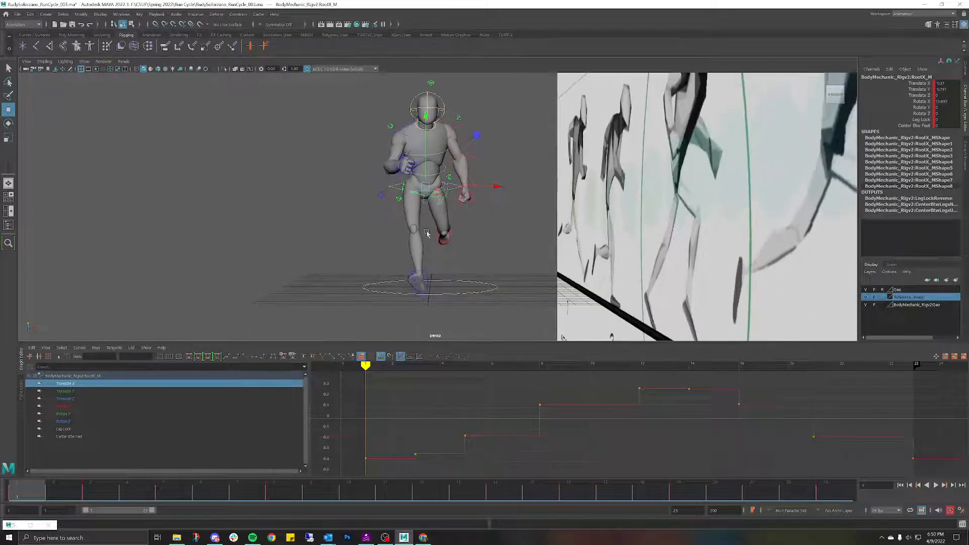
scroll(418, 258, up, 2)
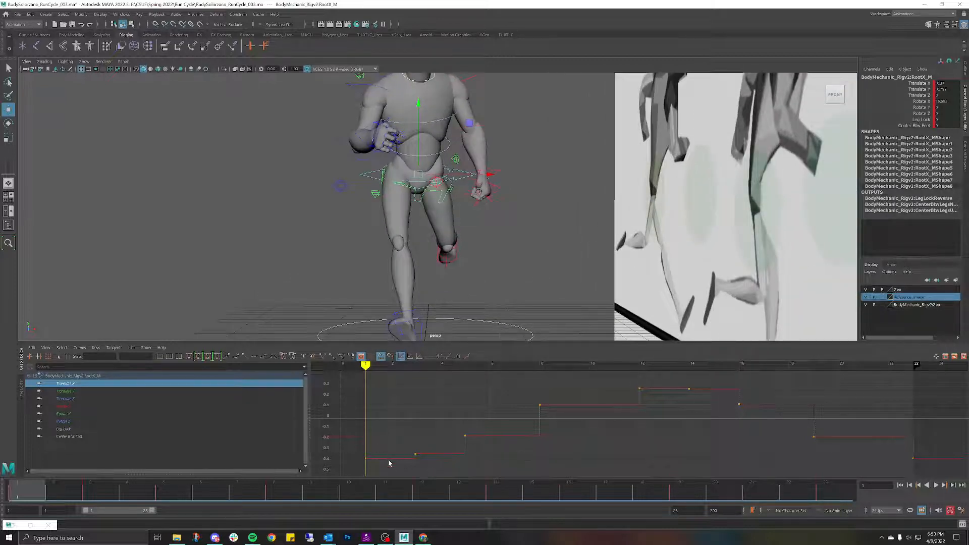
Step: Lower the root's frame-14 Translate X key to 0.269, then review frames 13–19
mouse_move(41, 491)
mouse_down()
mouse_move(64, 495)
mouse_move(30, 497)
mouse_move(93, 506)
mouse_move(26, 505)
mouse_move(104, 521)
mouse_move(63, 520)
mouse_move(97, 524)
mouse_move(78, 524)
mouse_move(447, 516)
mouse_move(27, 505)
mouse_move(497, 518)
mouse_up()
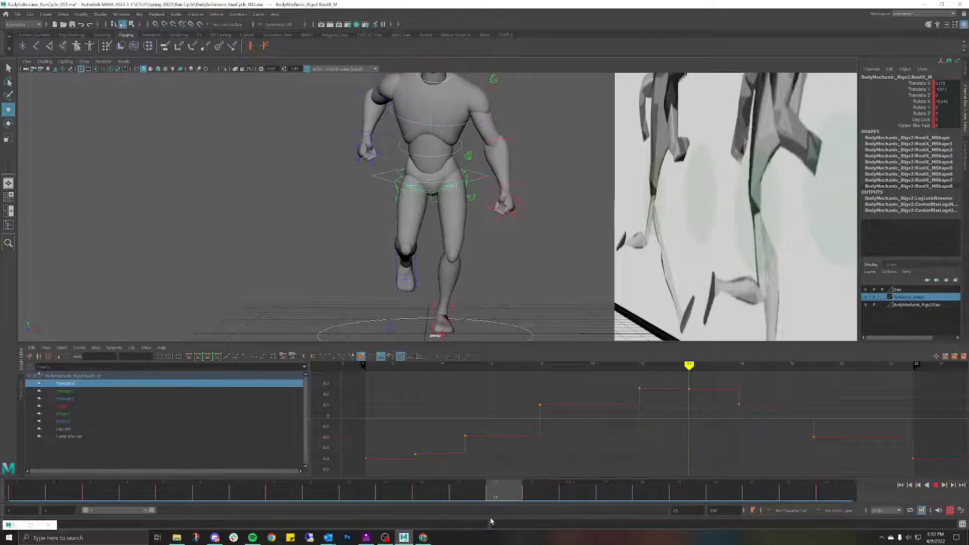
click(689, 390)
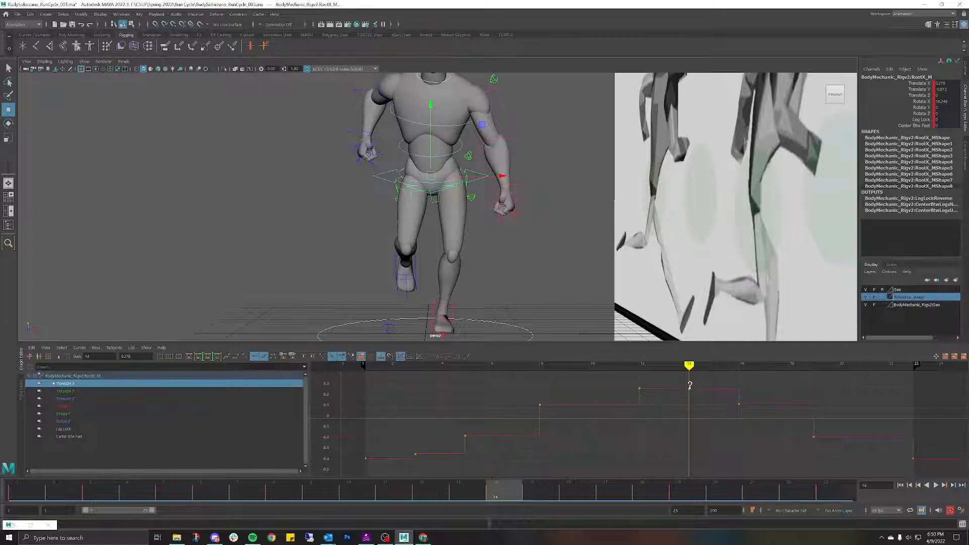
middle_drag(689, 385, 689, 391)
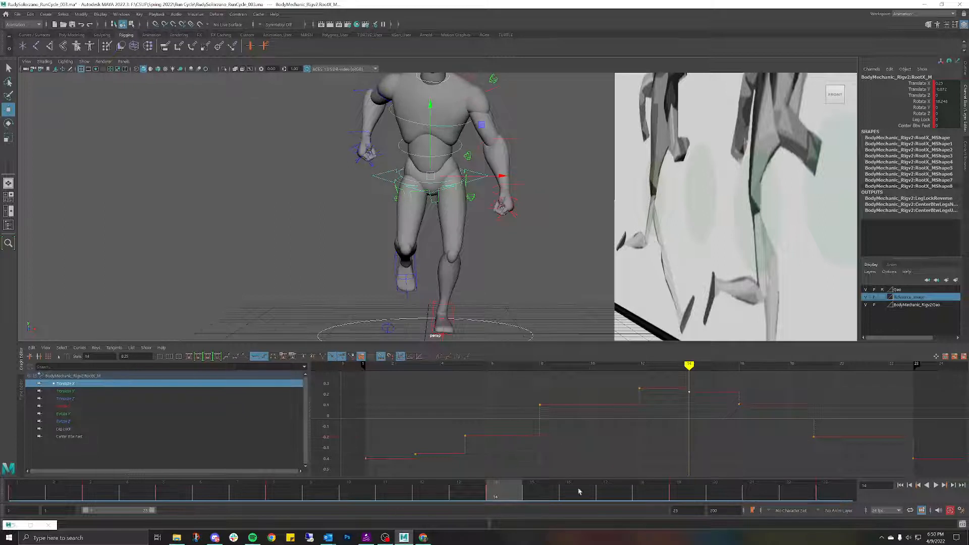
drag(497, 492, 306, 410)
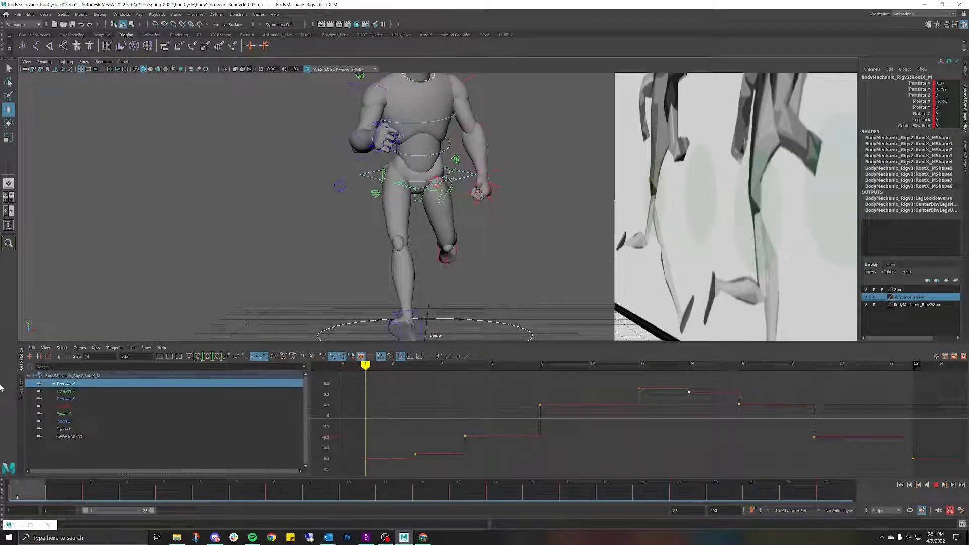
key(alt+v)
alt+right_drag(392, 248, 433, 234)
alt+drag(473, 216, 452, 202)
click(426, 483)
Step: Rotate HipSwinger_M at frame 12 until its Rotate X reads -41.367
click(394, 196)
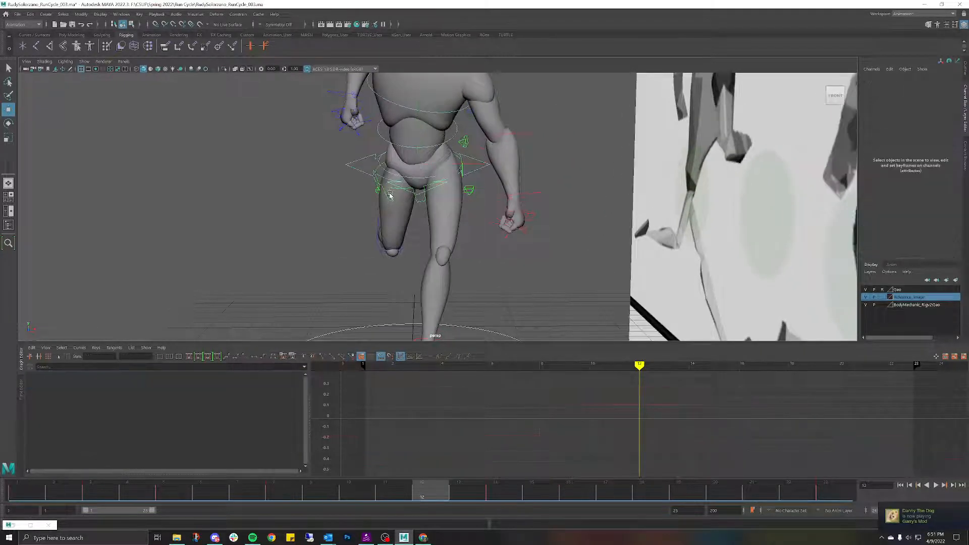
key(e)
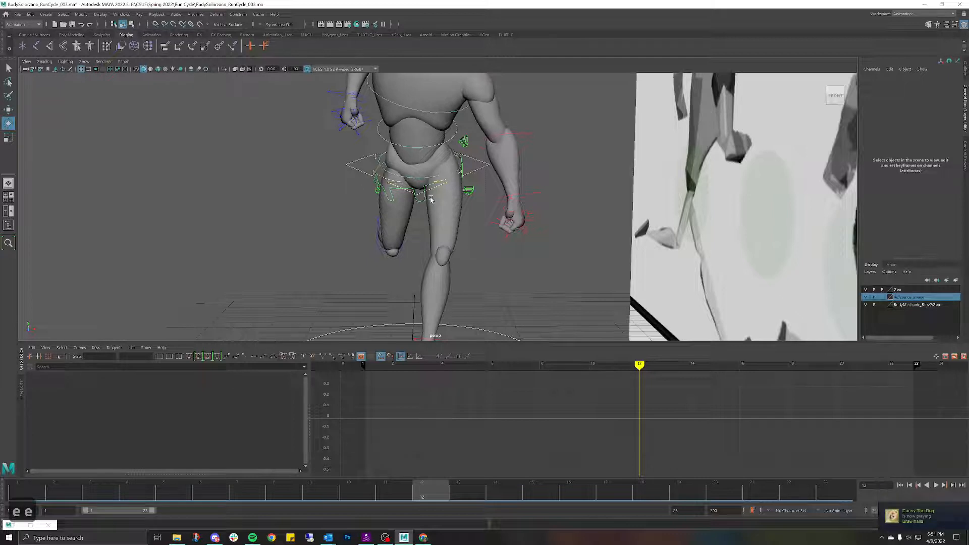
key(w)
key(e)
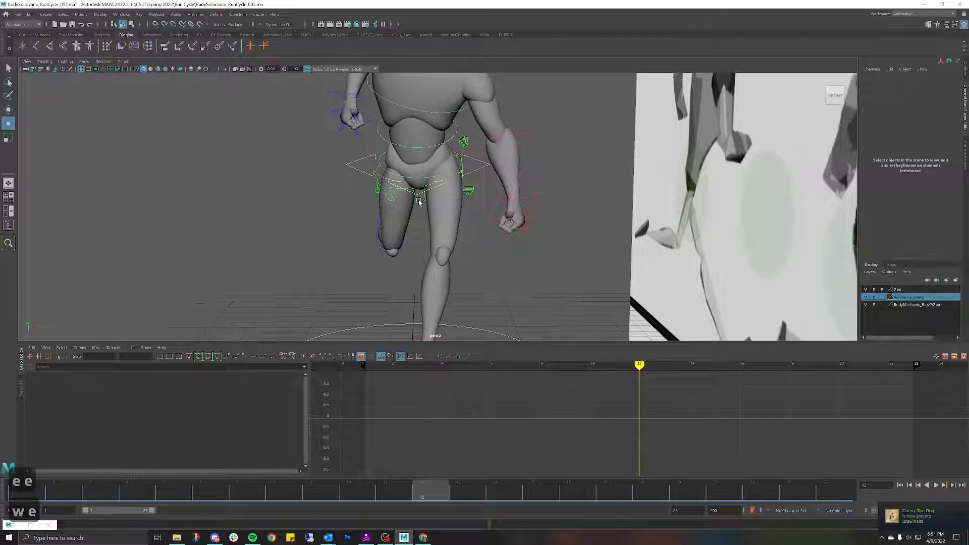
click(421, 203)
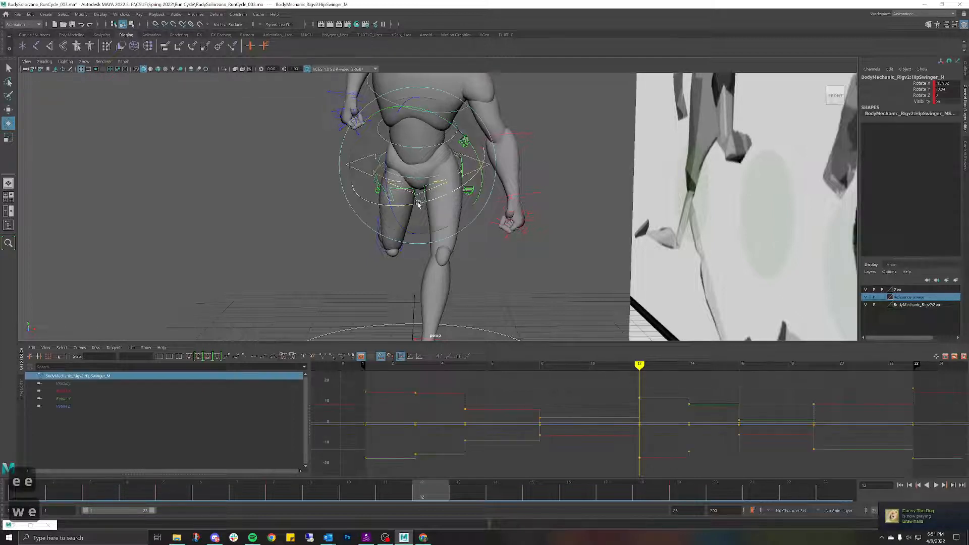
drag(438, 200, 407, 207)
scroll(407, 207, down, 8)
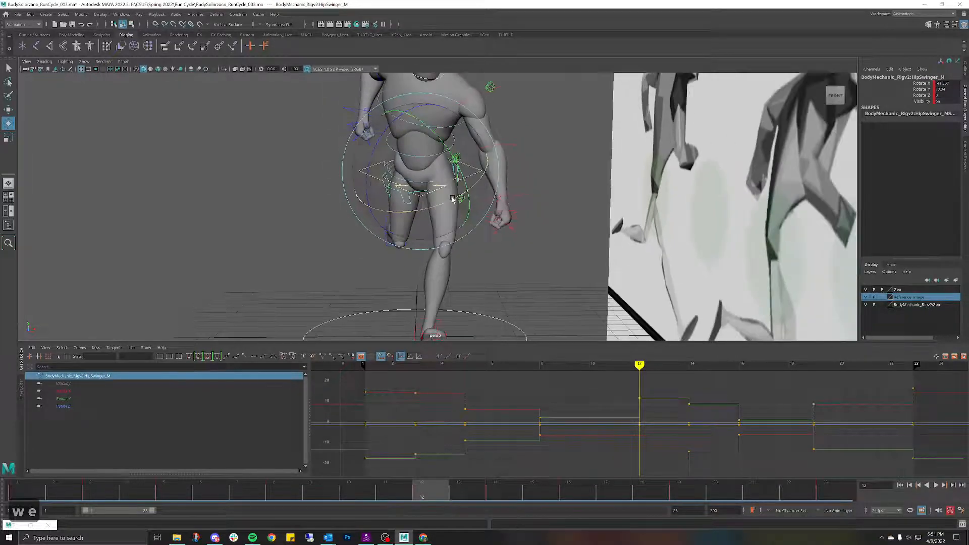
alt+middle_drag(423, 181, 426, 200)
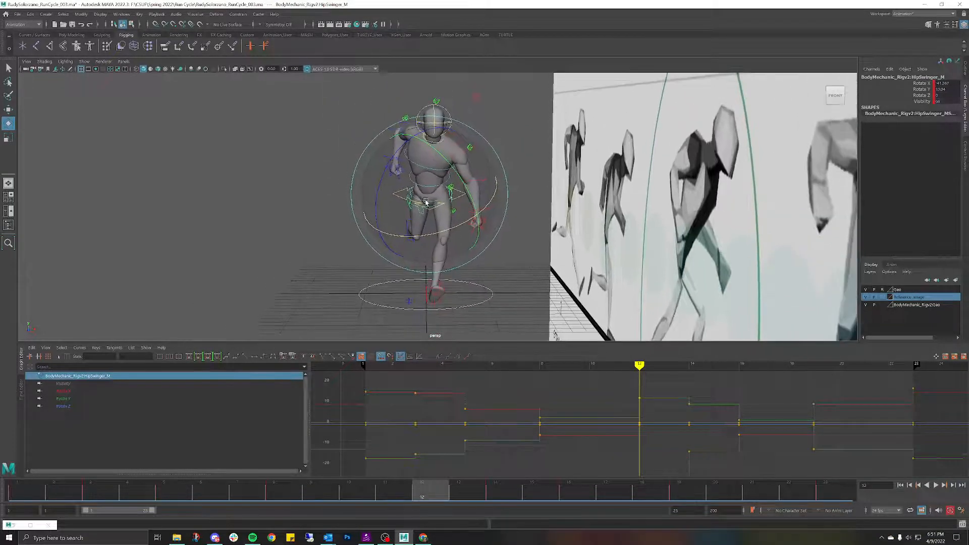
scroll(428, 201, up, 3)
alt+drag(428, 201, 481, 217)
click(147, 162)
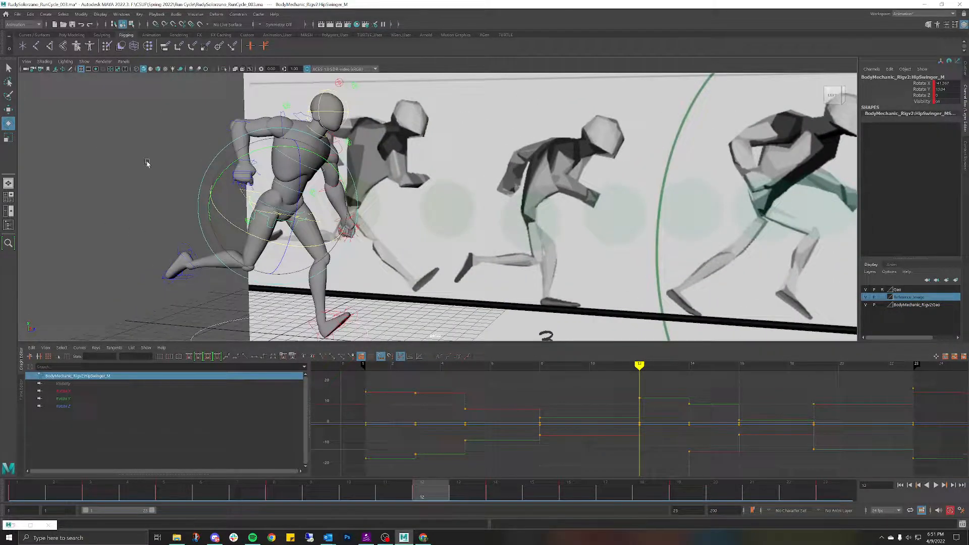
click(242, 193)
alt+drag(242, 193, 462, 212)
alt+middle_drag(401, 267, 462, 194)
alt+drag(462, 195, 443, 167)
click(402, 207)
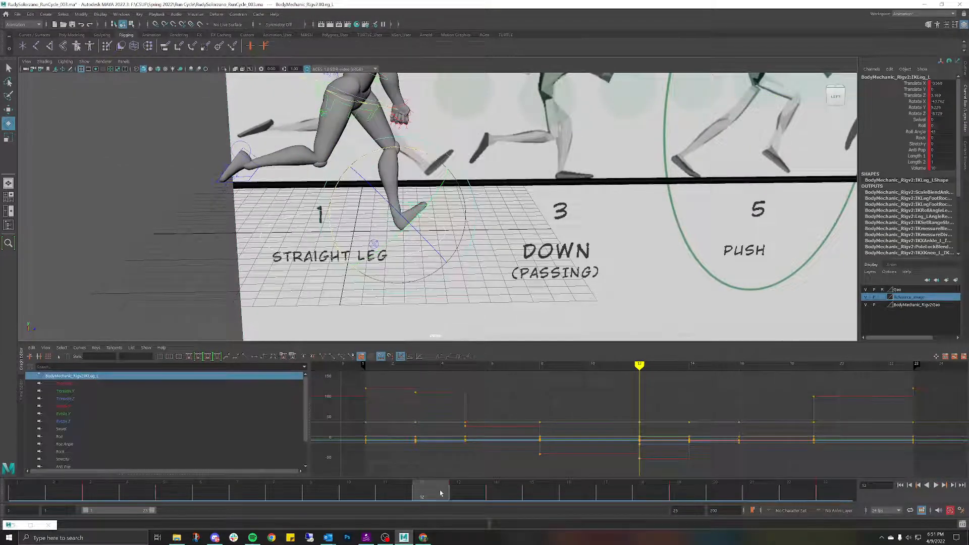
drag(459, 485, 496, 496)
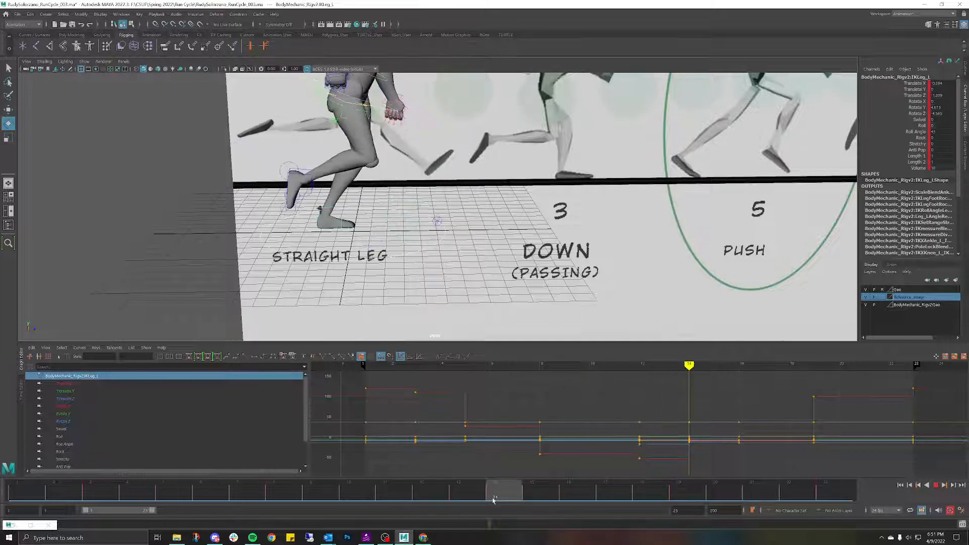
scroll(457, 241, down, 2)
scroll(459, 242, down, 2)
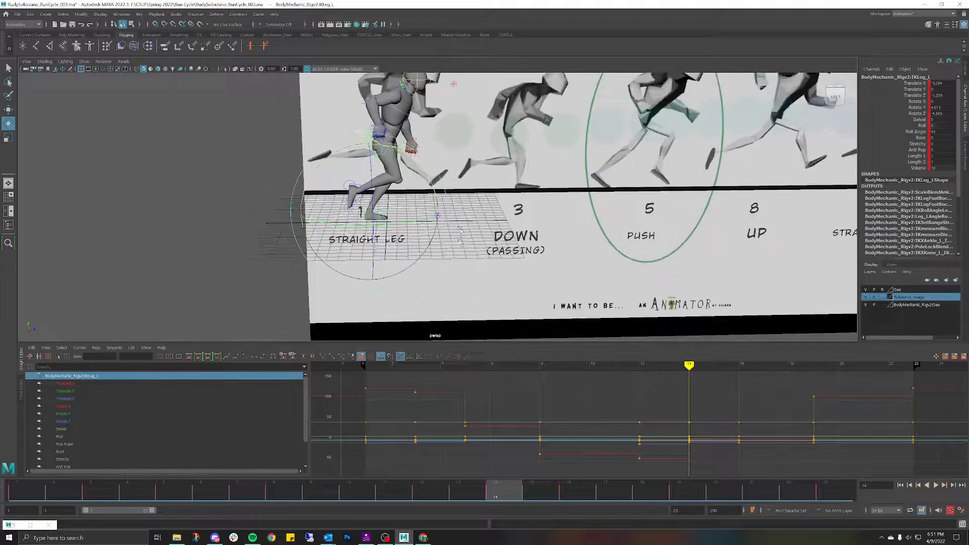
alt+drag(460, 247, 461, 218)
alt+middle_drag(461, 218, 460, 267)
alt+drag(474, 224, 471, 229)
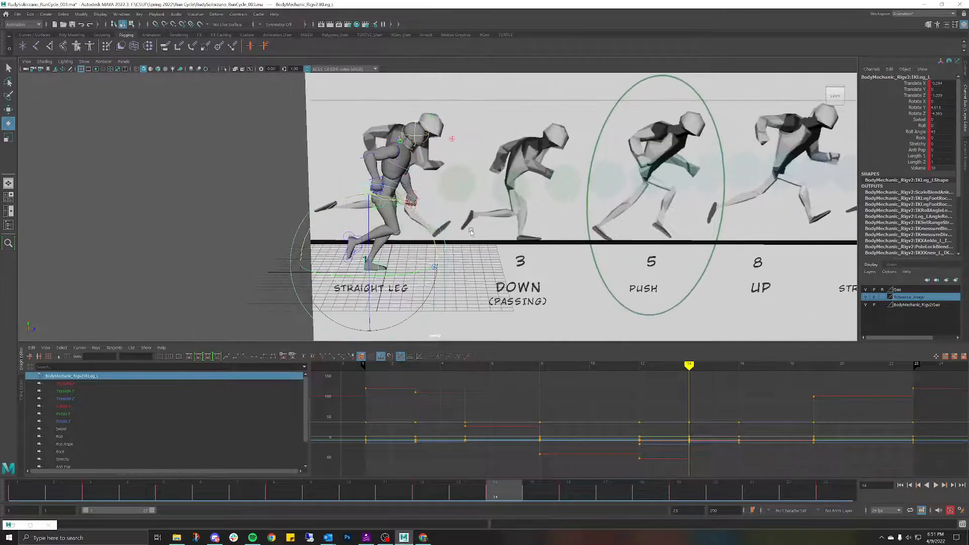
click(290, 172)
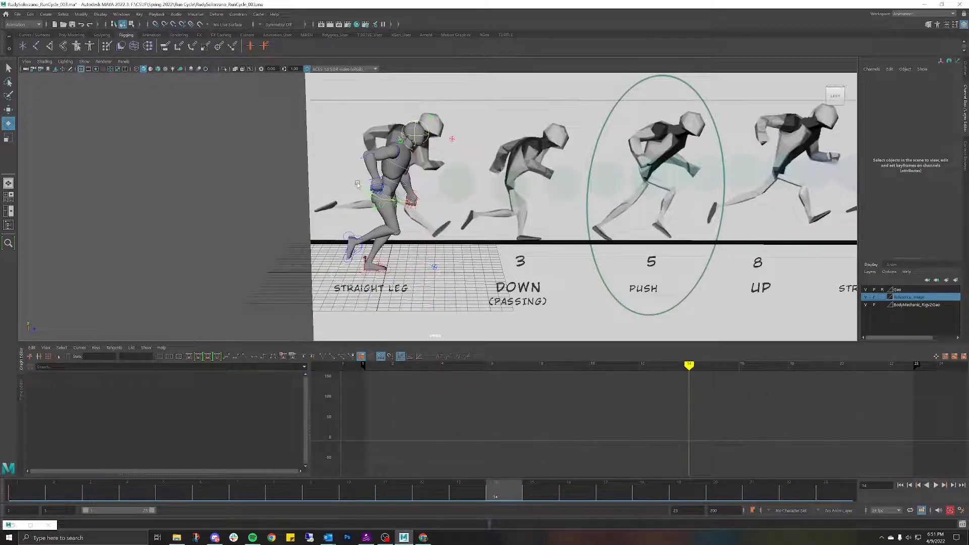
click(358, 184)
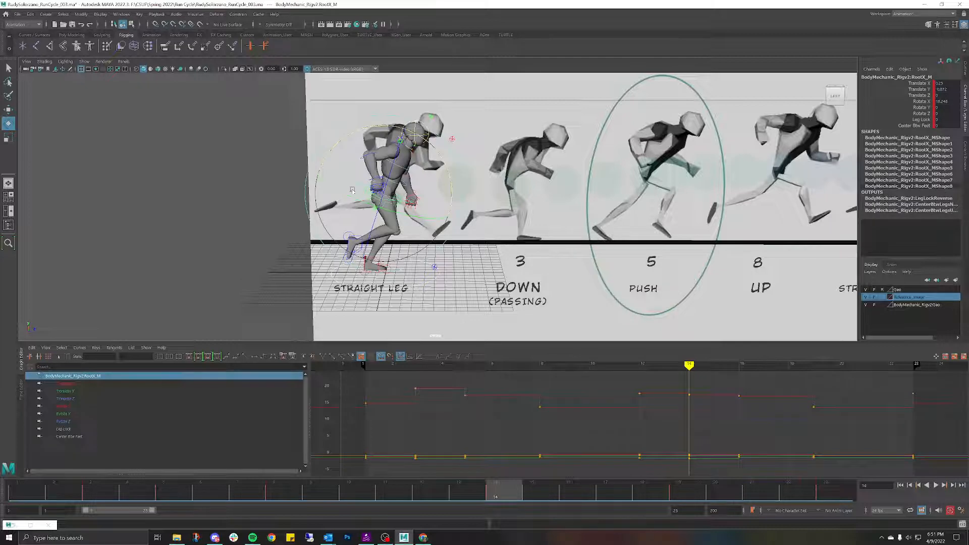
Step: Isolate the root's Translate Y curve and raise the low keys near frame 14
click(66, 391)
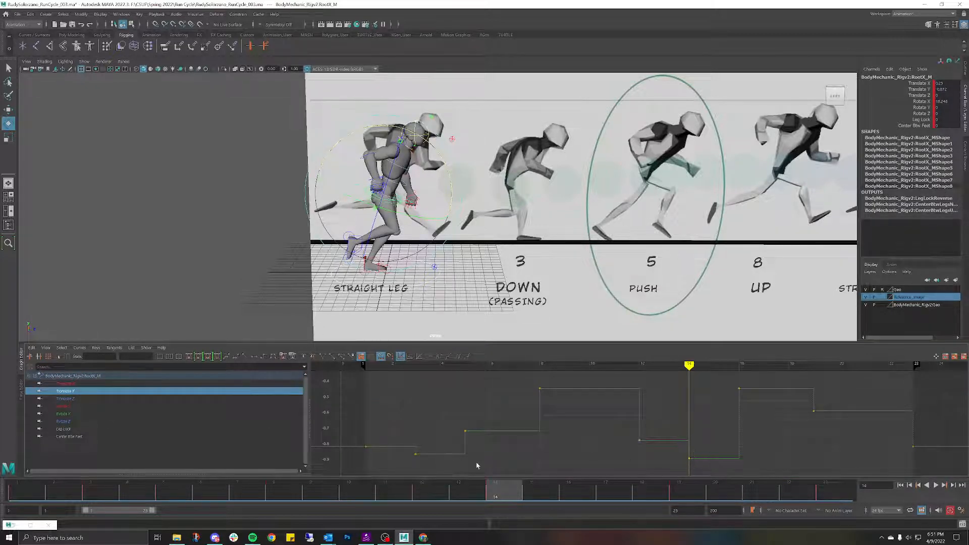
drag(699, 462, 690, 460)
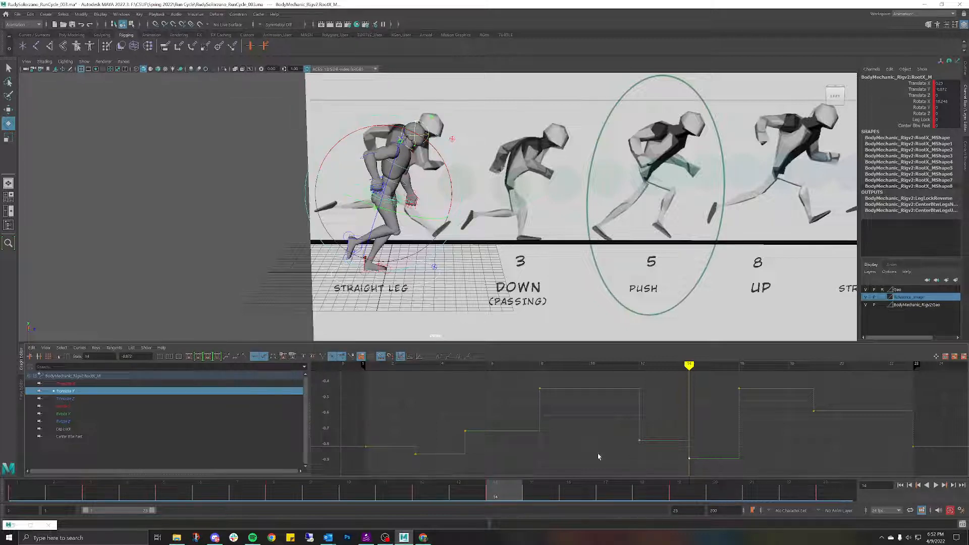
click(20, 488)
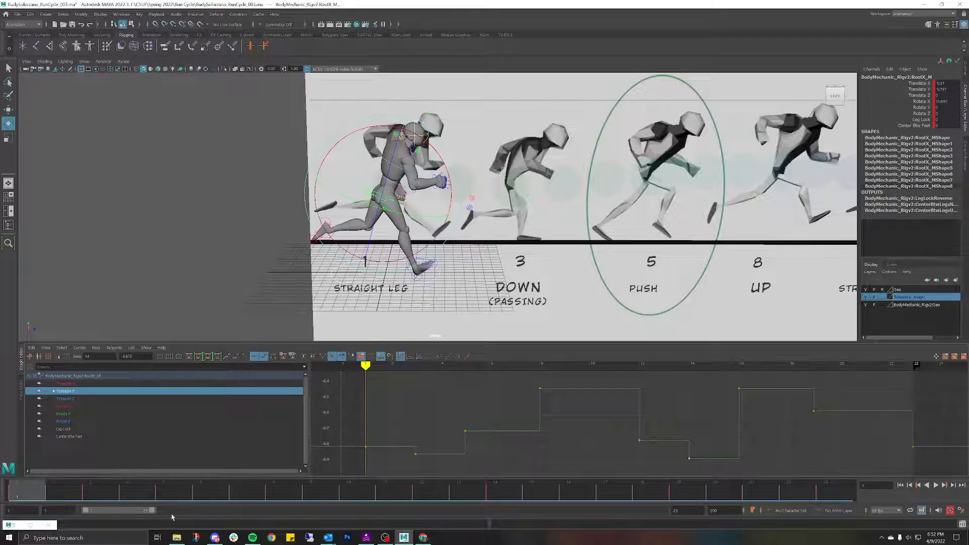
key(period)
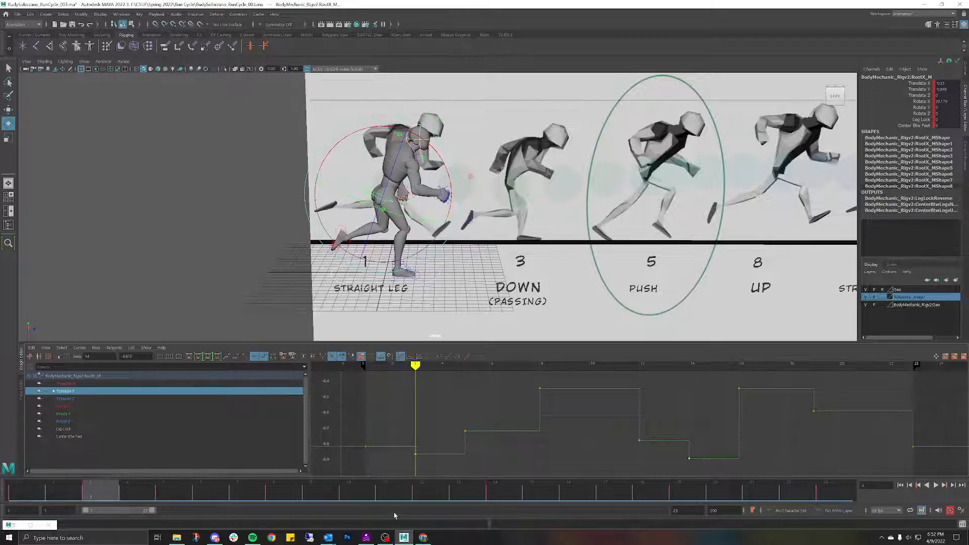
drag(404, 453, 699, 459)
drag(690, 461, 689, 455)
Step: Undo the stray edits, raise only the frame-14 key to -0.853 and replay
key(alt+v)
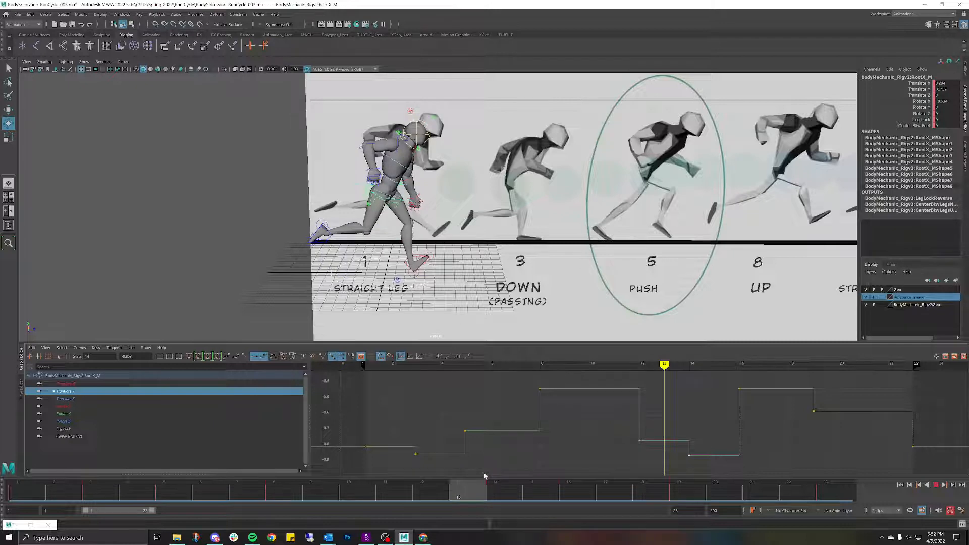
key(alt+v)
key(ctrl+z)
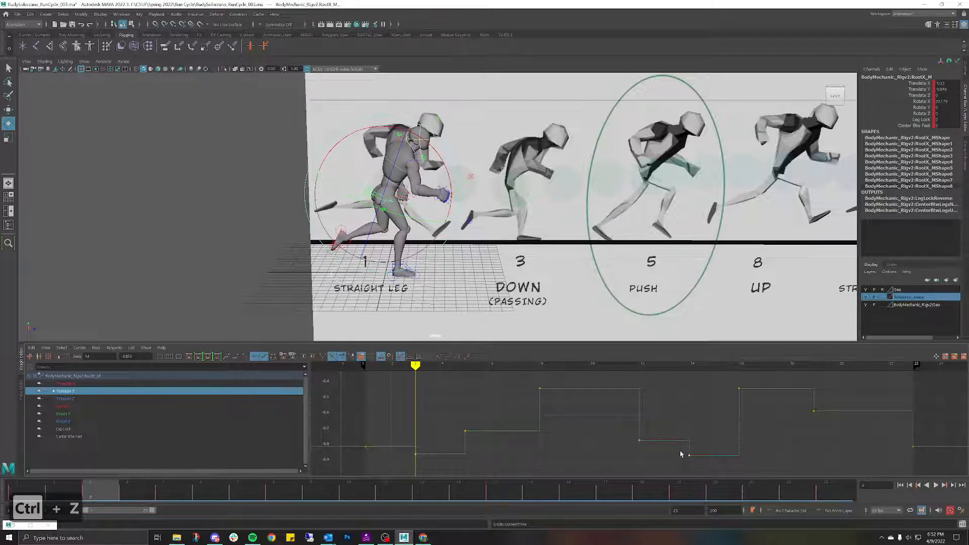
key(ctrl+z)
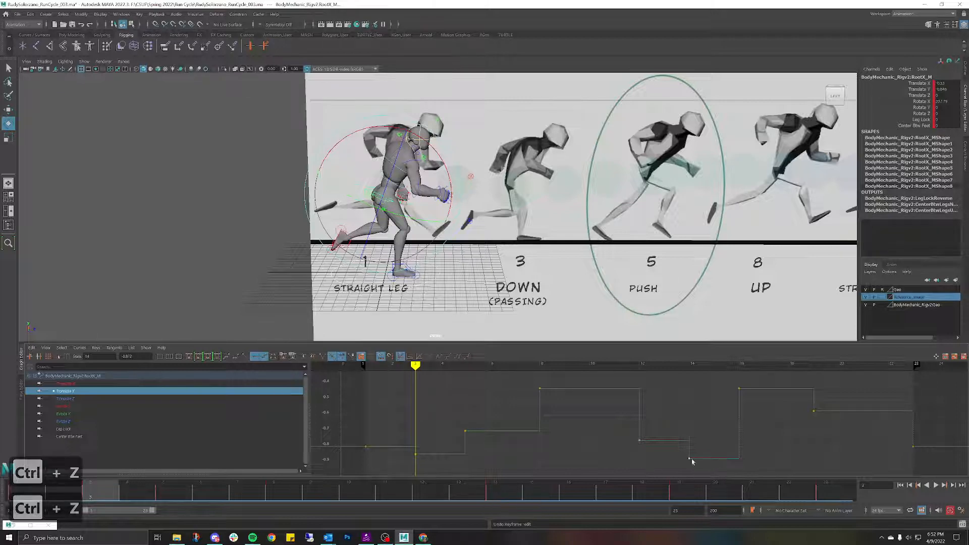
drag(410, 365, 721, 471)
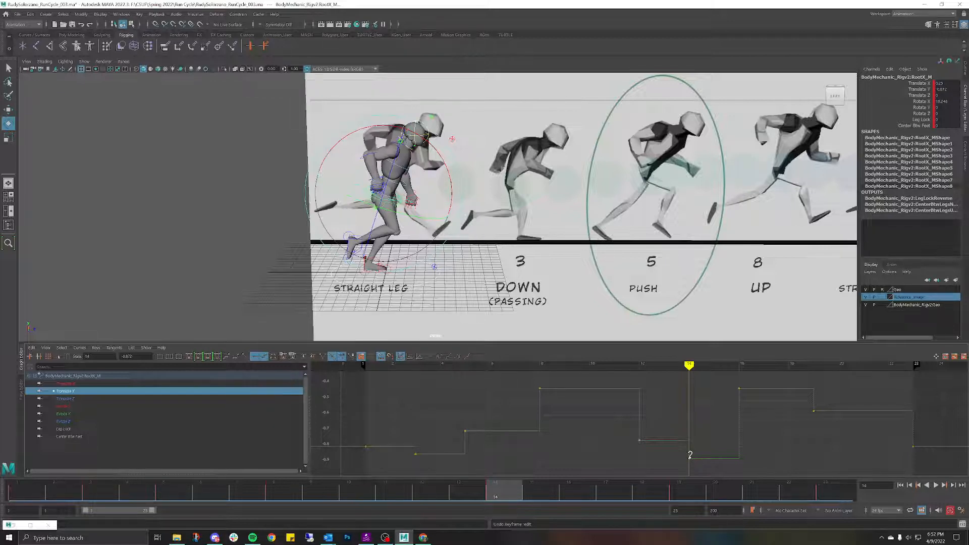
drag(689, 459, 689, 453)
key(alt+v)
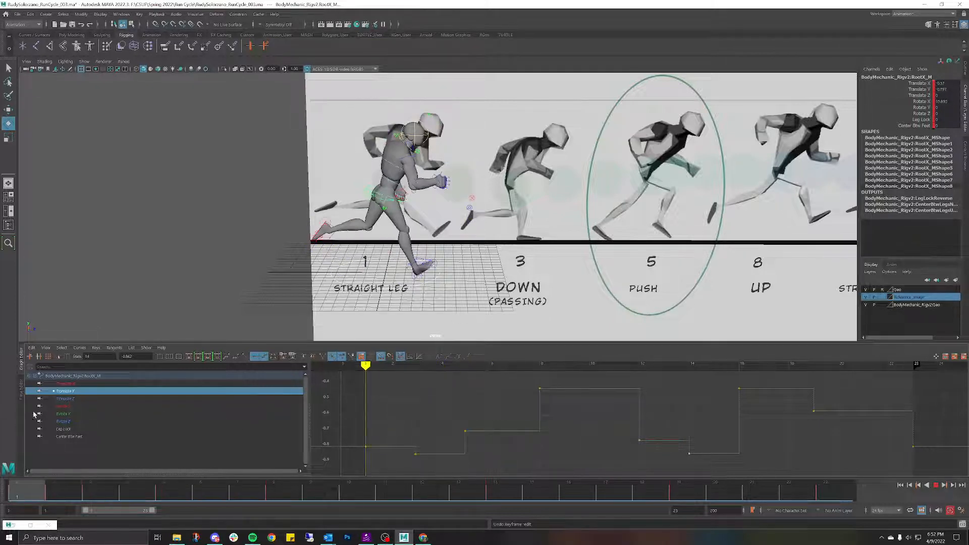
mouse_move(50, 389)
mouse_down()
mouse_move(174, 387)
mouse_move(26, 396)
mouse_move(167, 402)
mouse_move(14, 405)
mouse_move(170, 408)
mouse_move(98, 421)
mouse_move(131, 422)
mouse_move(28, 424)
mouse_move(131, 438)
mouse_move(94, 449)
mouse_move(192, 450)
mouse_move(85, 466)
mouse_move(126, 467)
mouse_move(103, 477)
mouse_move(149, 477)
mouse_move(104, 485)
mouse_move(132, 492)
mouse_up()
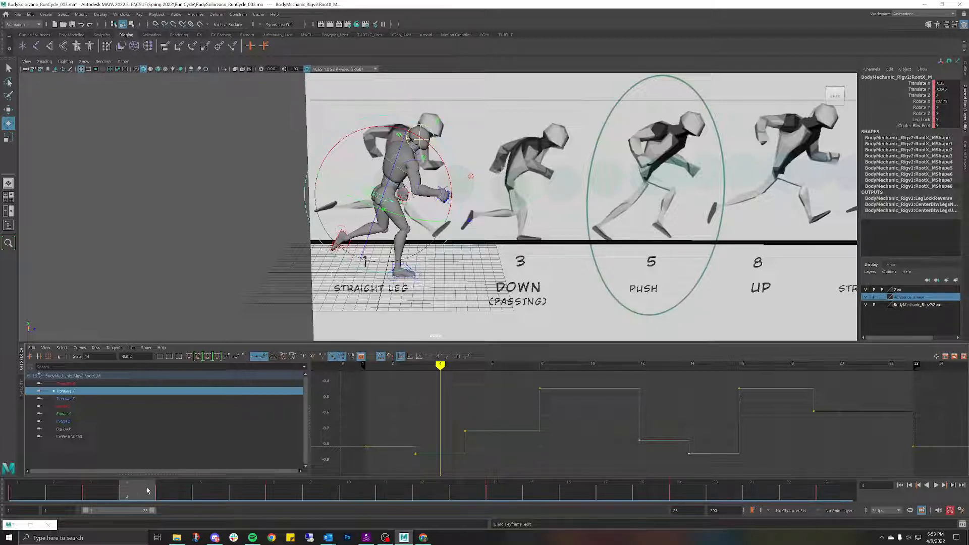
mouse_move(147, 490)
mouse_down()
mouse_move(489, 473)
mouse_move(283, 487)
mouse_move(10, 475)
mouse_move(184, 455)
mouse_move(429, 446)
mouse_up()
mouse_move(515, 217)
alt+mouse_down()
mouse_move(461, 240)
mouse_move(457, 211)
mouse_move(504, 217)
mouse_move(454, 215)
mouse_move(511, 223)
mouse_move(498, 217)
alt+mouse_up()
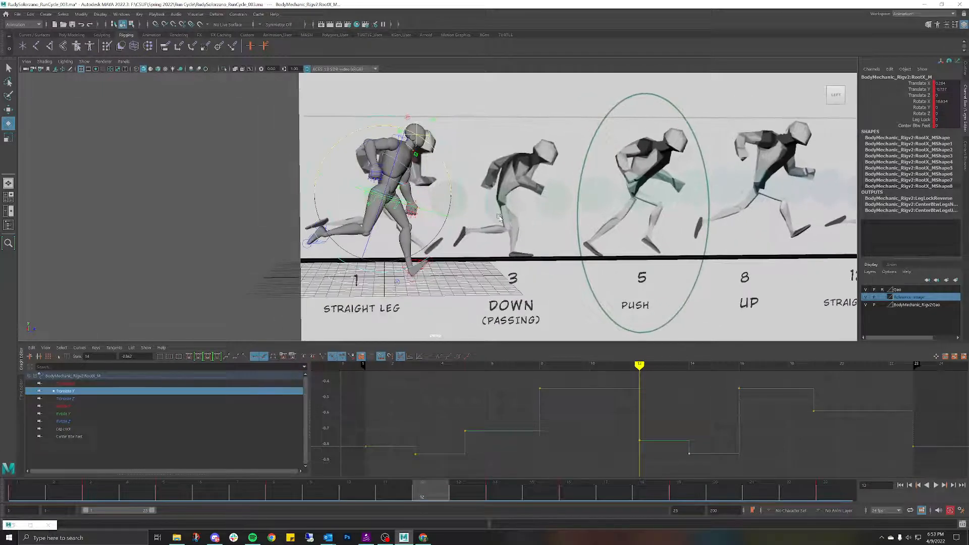
Step: Slide the left IK foot along Translate Z at frame 12 to match the reference
click(463, 284)
click(410, 262)
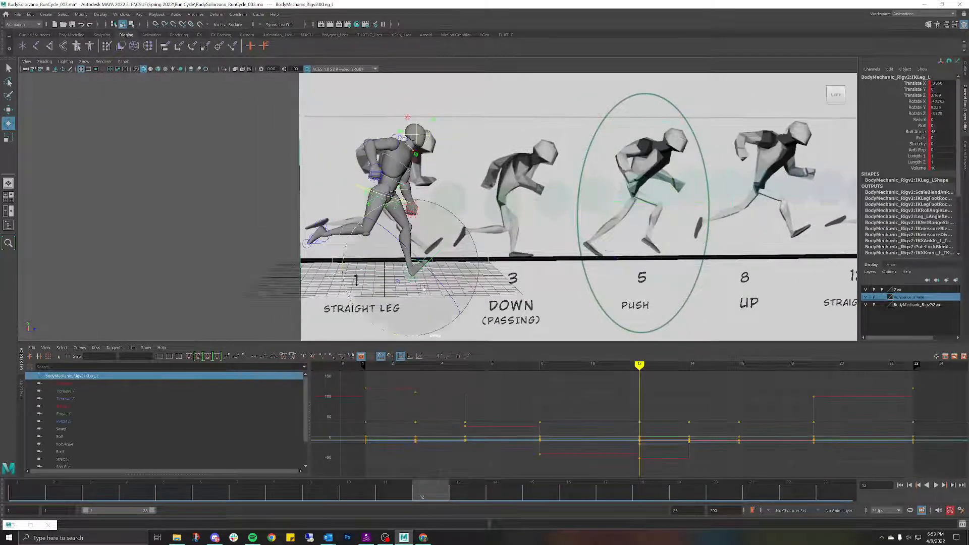
scroll(434, 252, up, 5)
scroll(453, 244, up, 1)
key(w)
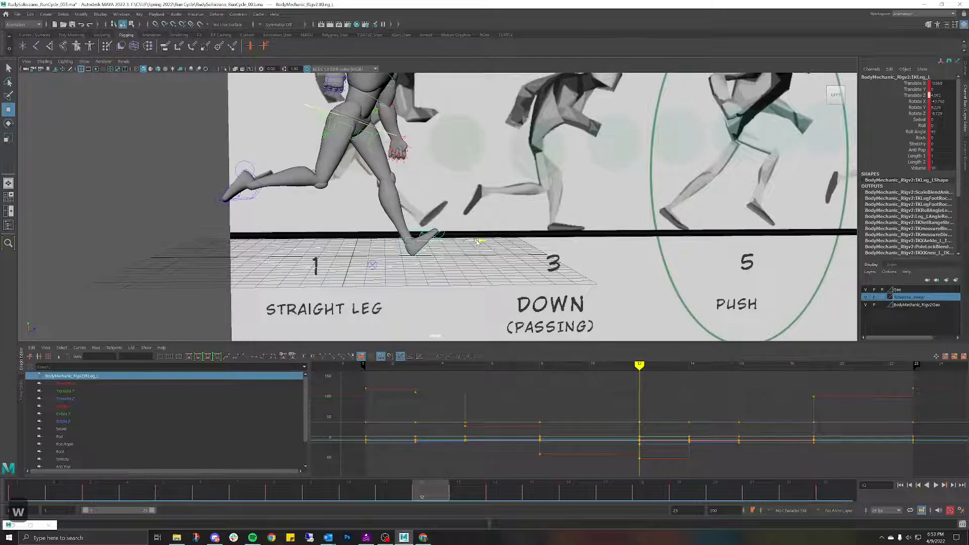
drag(477, 242, 478, 242)
Step: Check frames 12–14 against the whole reference board, then return to frame 12
drag(441, 498, 491, 496)
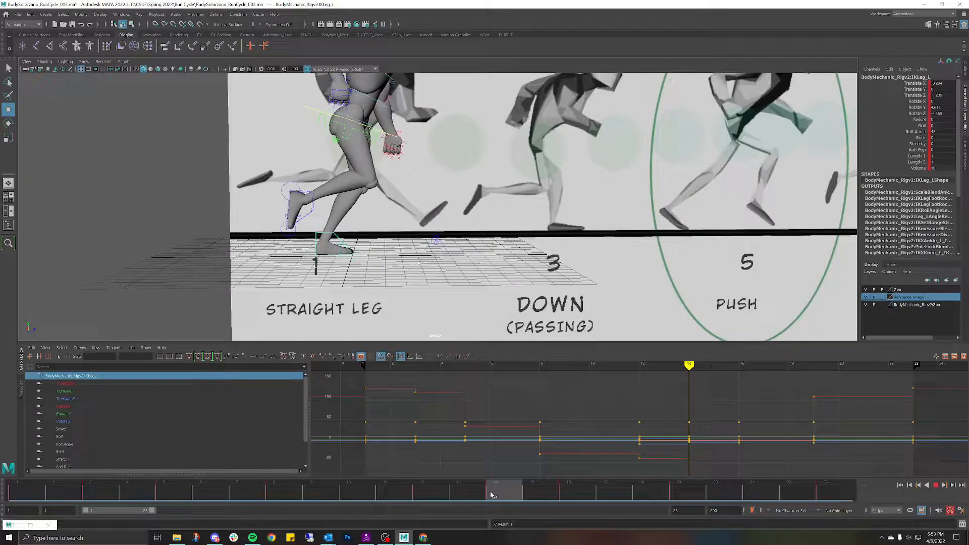
scroll(562, 234, down, 3)
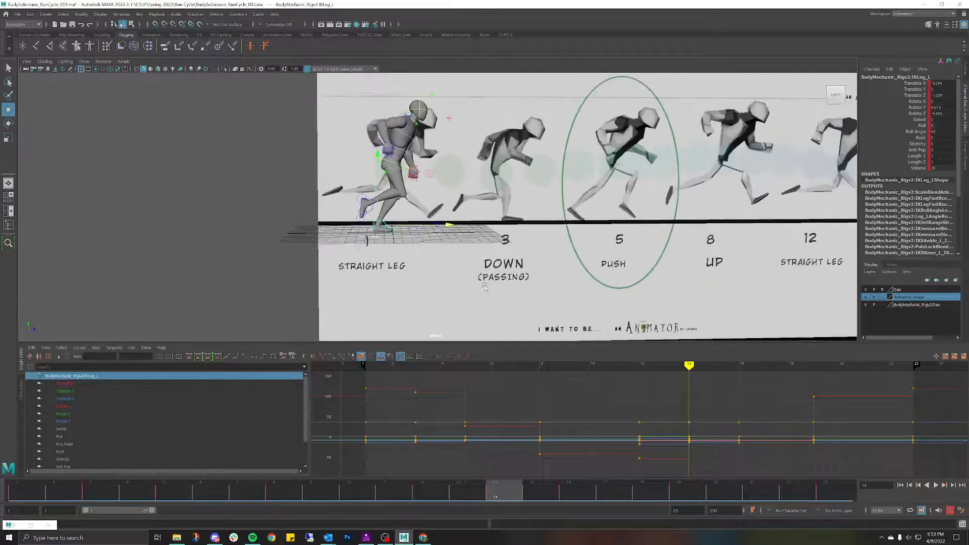
alt+middle_drag(562, 234, 490, 240)
mouse_move(493, 489)
mouse_down()
mouse_move(437, 494)
mouse_move(492, 503)
mouse_up()
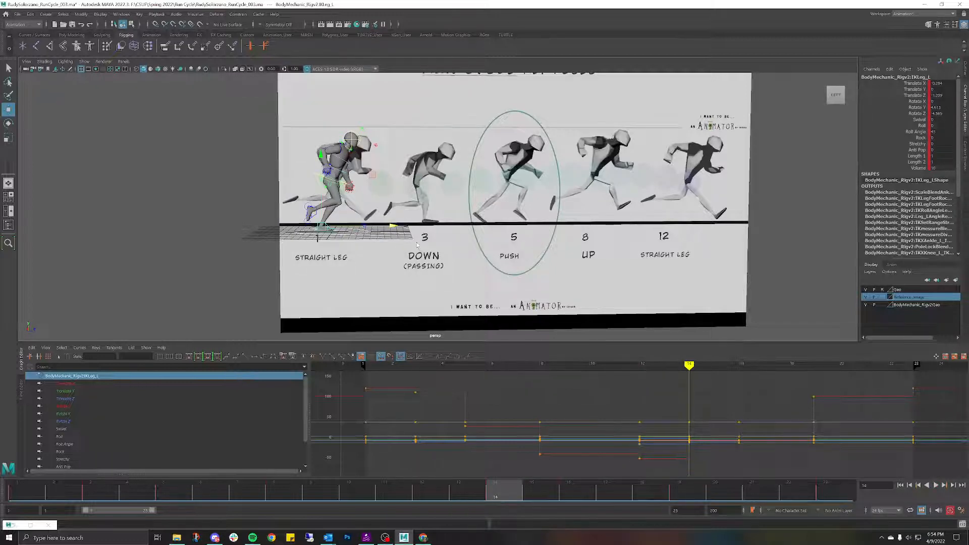
Step: In Left View, slide imagePlane2 along Translate Z so drawing 3 sits behind the mannequin
click(581, 161)
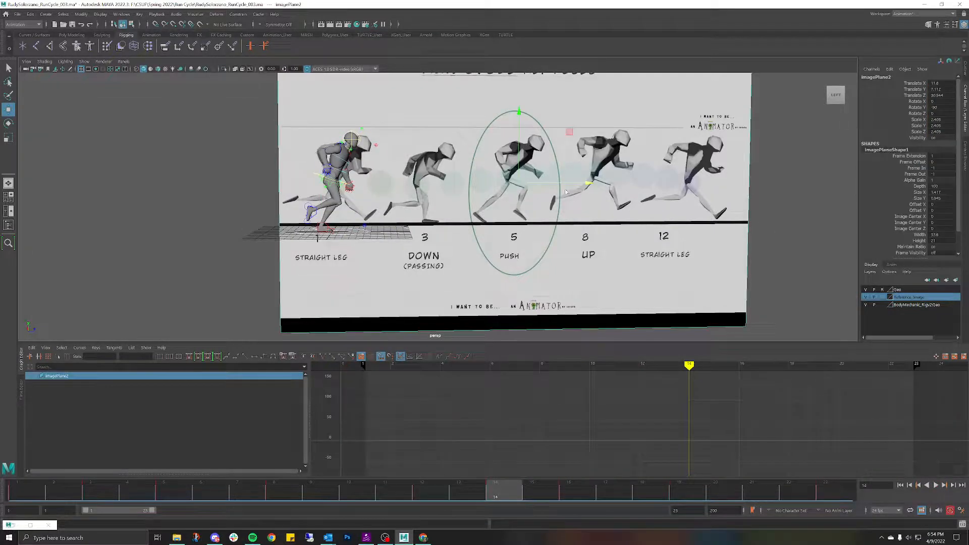
key(space)
drag(565, 190, 533, 180)
alt+right_drag(520, 229, 500, 235)
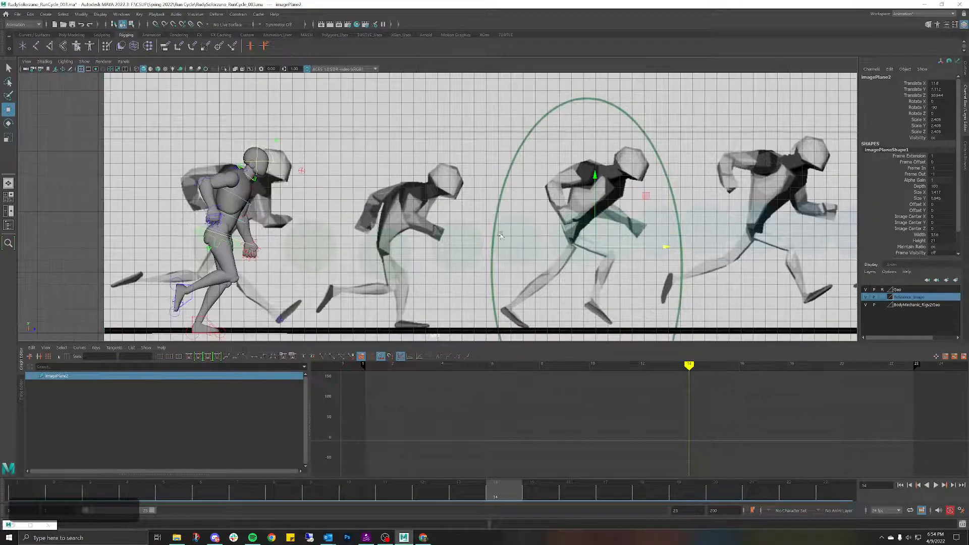
alt+middle_drag(500, 236, 566, 187)
alt+middle_drag(734, 199, 682, 201)
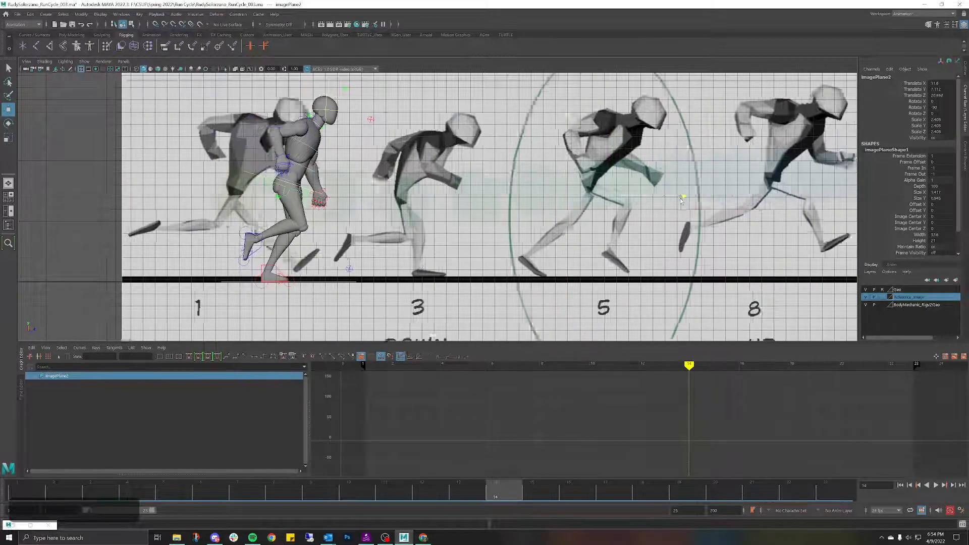
drag(682, 201, 565, 201)
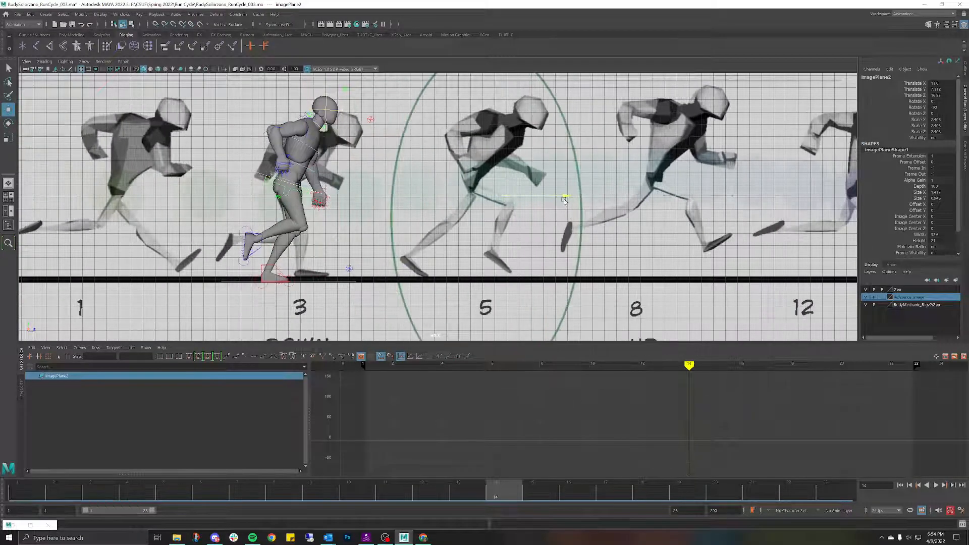
click(276, 268)
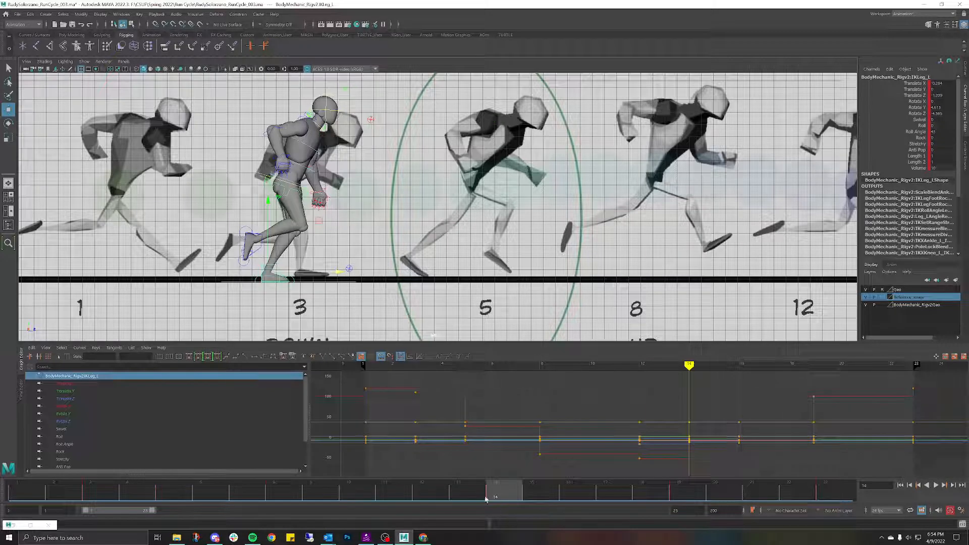
Step: Move IKLeg_L forward along the ground at frame 14 to match the passing drawing
drag(483, 496, 53, 505)
drag(59, 445, 431, 495)
scroll(524, 227, down, 3)
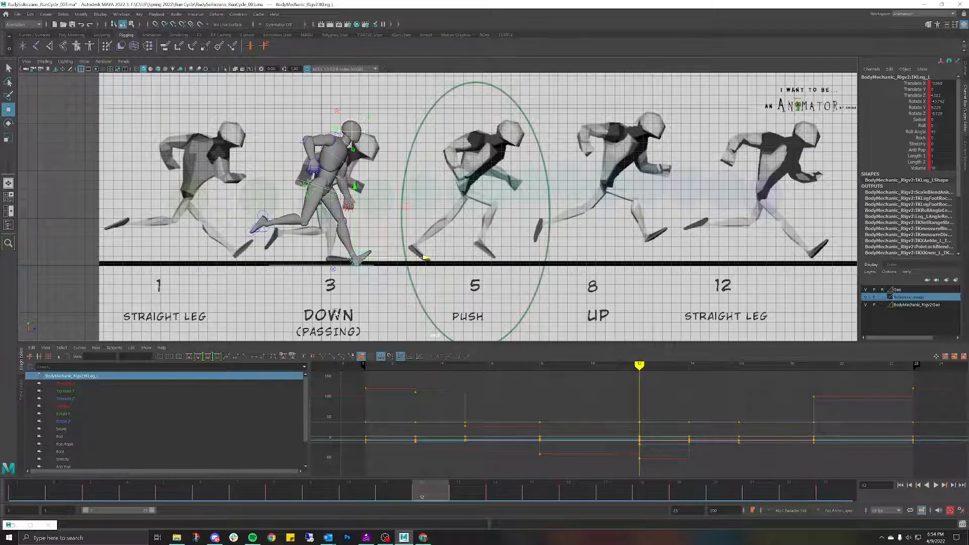
scroll(441, 212, up, 3)
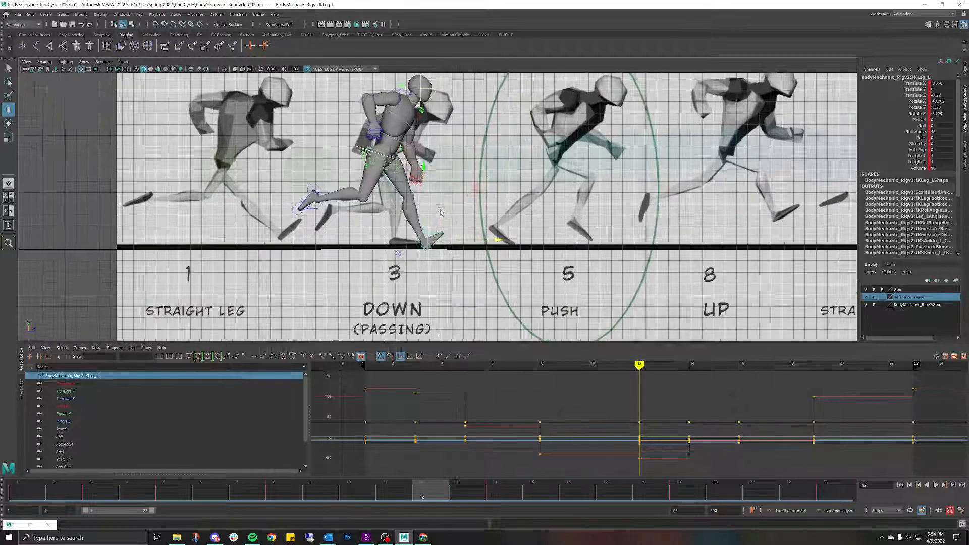
scroll(441, 212, up, 1)
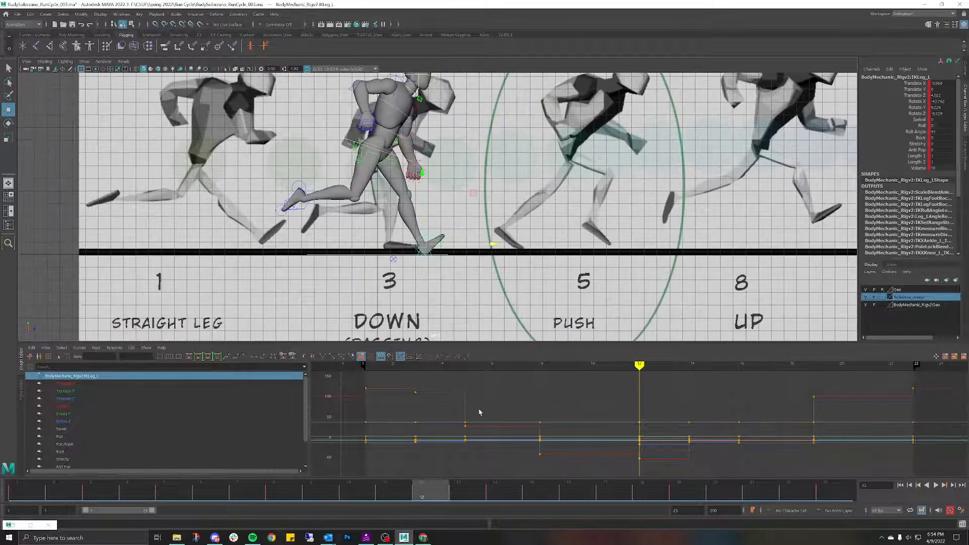
drag(428, 495, 508, 498)
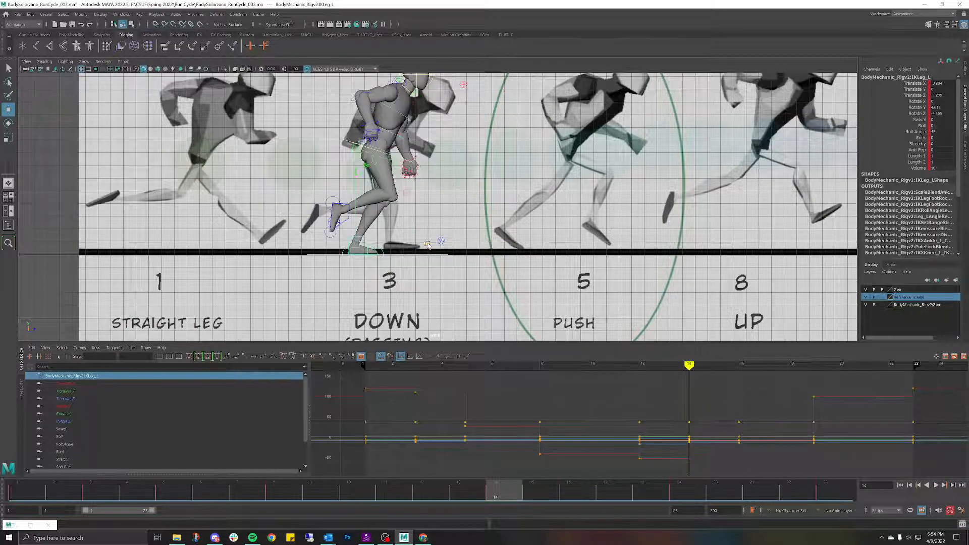
drag(426, 244, 463, 247)
Step: Review frames 7–15 and the whole cycle, then return to frame 1
drag(496, 492, 523, 517)
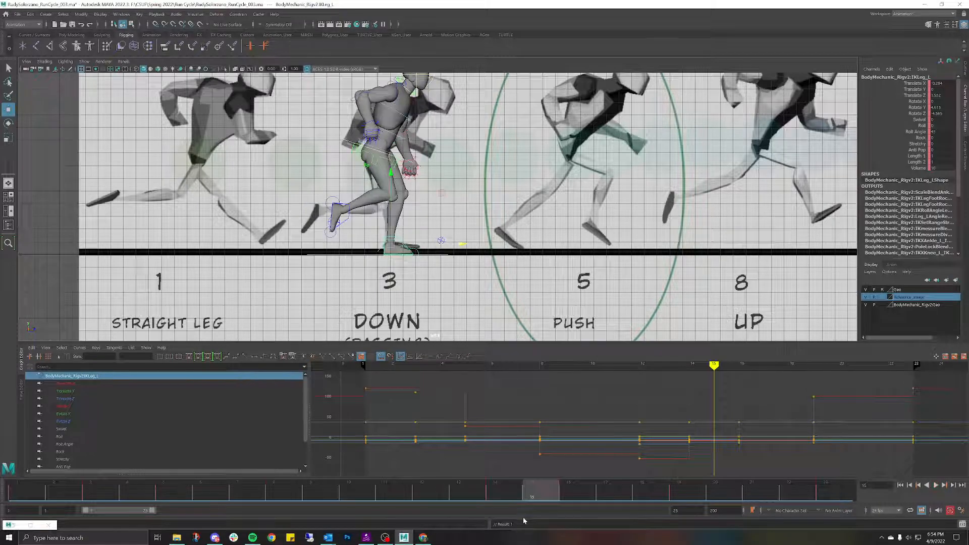
scroll(546, 191, down, 6)
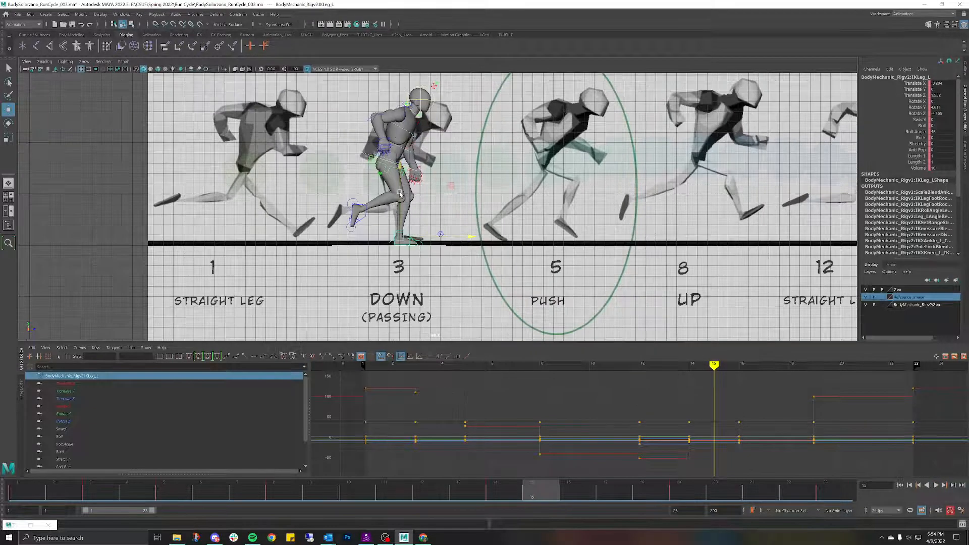
alt+middle_drag(546, 192, 475, 225)
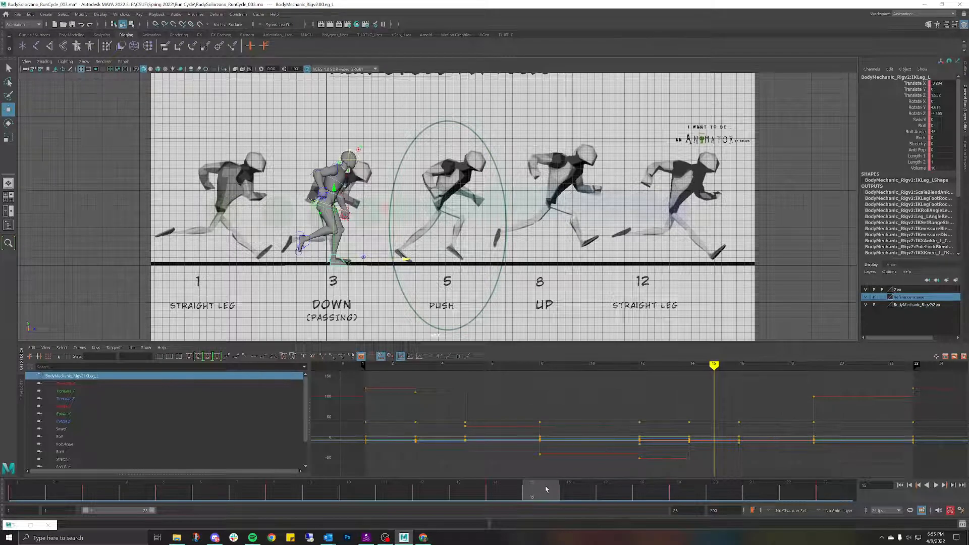
drag(545, 490, 505, 497)
mouse_move(516, 453)
mouse_down()
mouse_move(735, 468)
mouse_move(392, 478)
mouse_move(1, 420)
mouse_move(428, 403)
mouse_move(915, 451)
mouse_up()
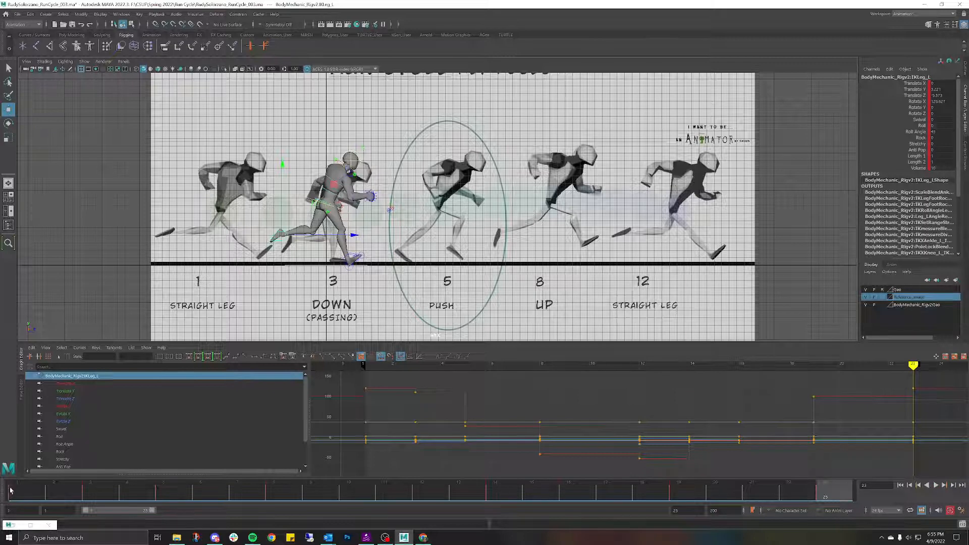
click(13, 490)
drag(36, 490, 16, 488)
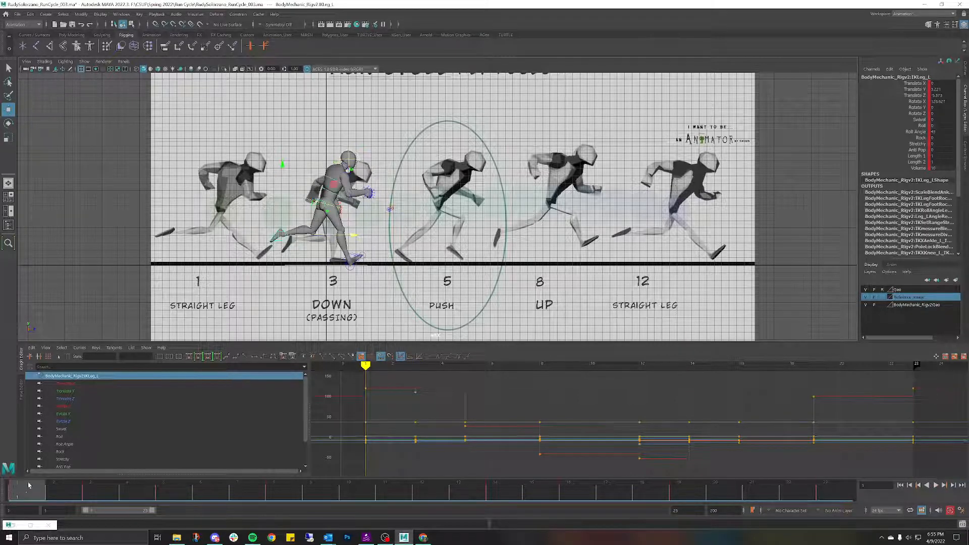
Step: Hide the Reference_image layer, marquee-select all rig controls and copy their frame-1 keys
click(437, 271)
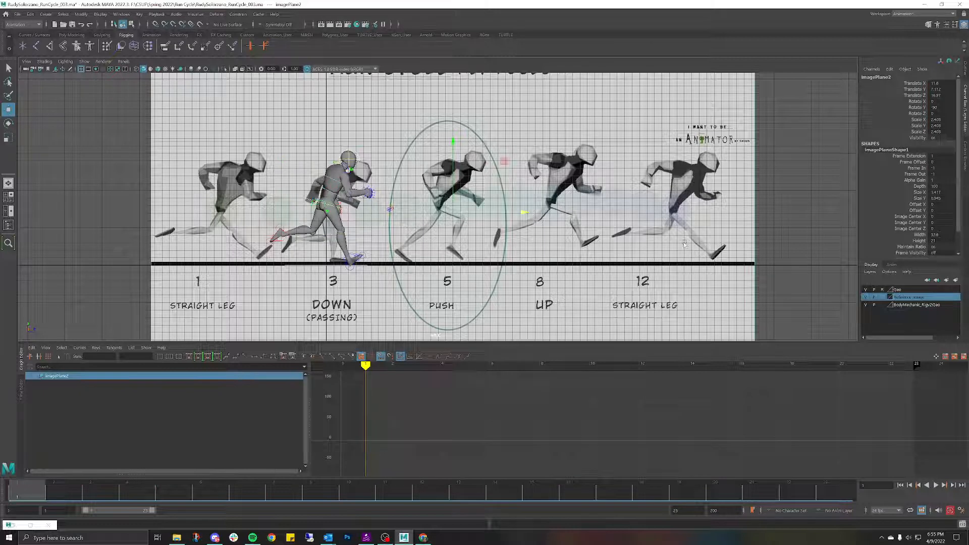
click(868, 298)
click(508, 223)
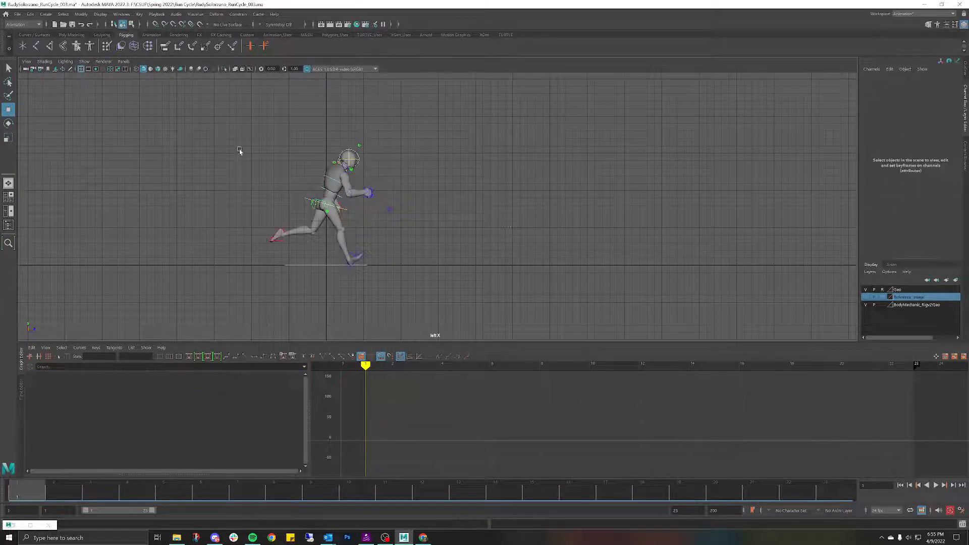
drag(217, 121, 459, 269)
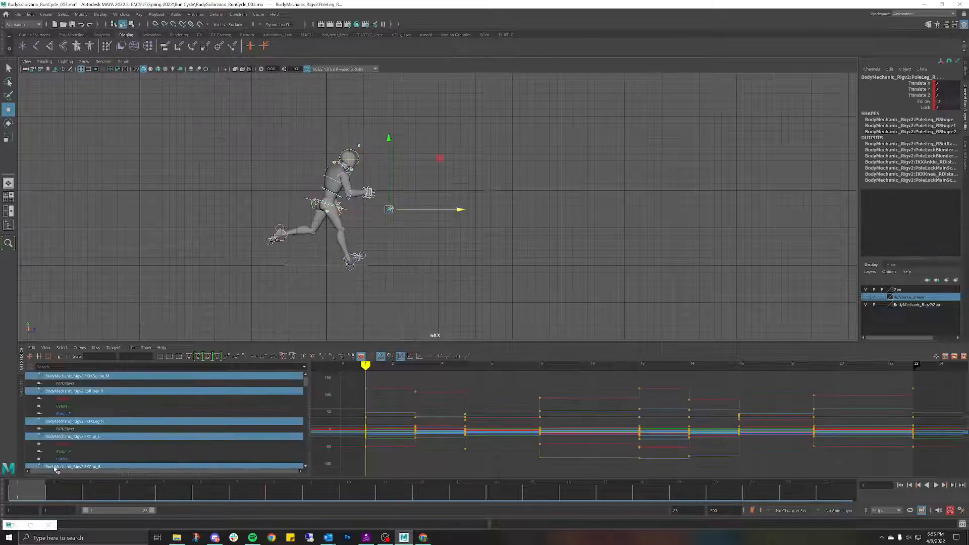
right_click(26, 496)
click(47, 364)
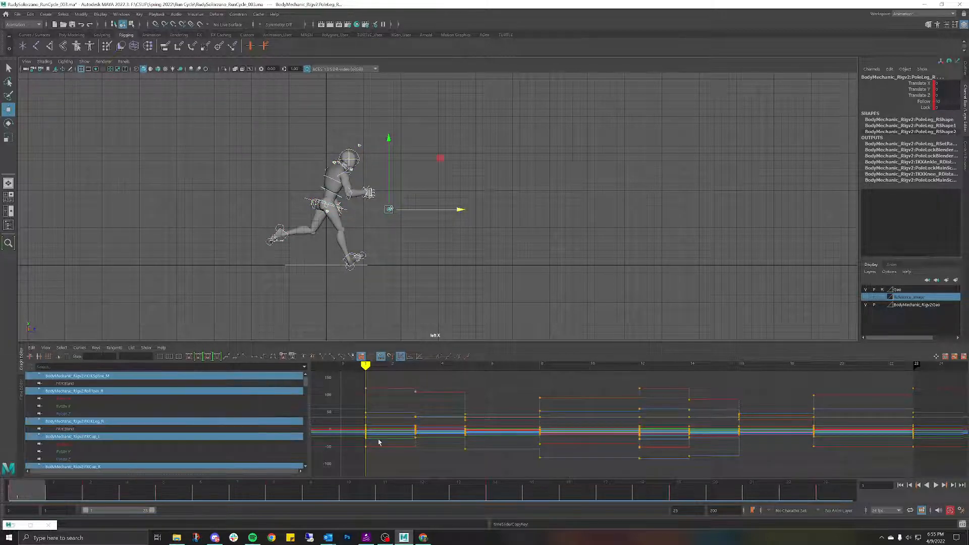
Step: Paste the frame 1 pose onto frame 23 and play back the looping run cycle
click(832, 497)
right_click(832, 498)
mouse_move(855, 368)
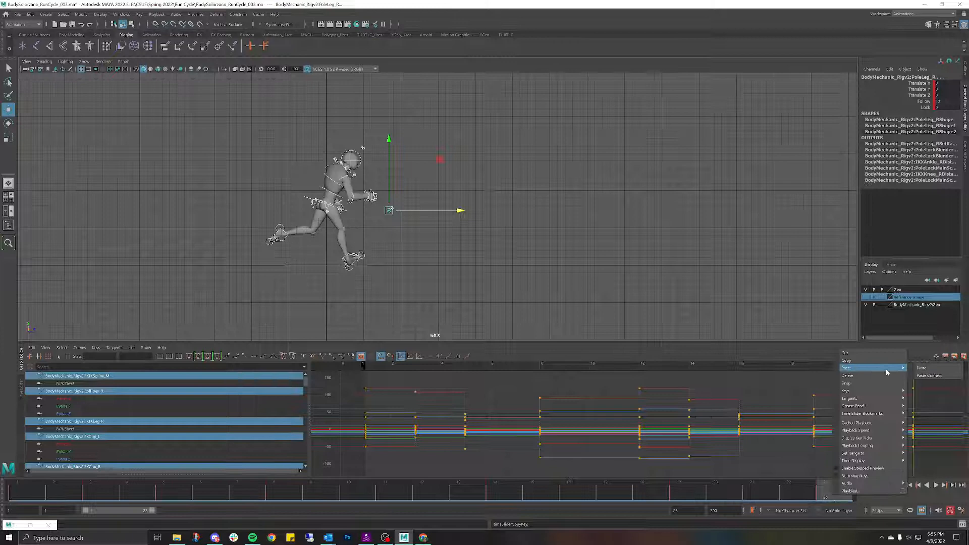
click(921, 368)
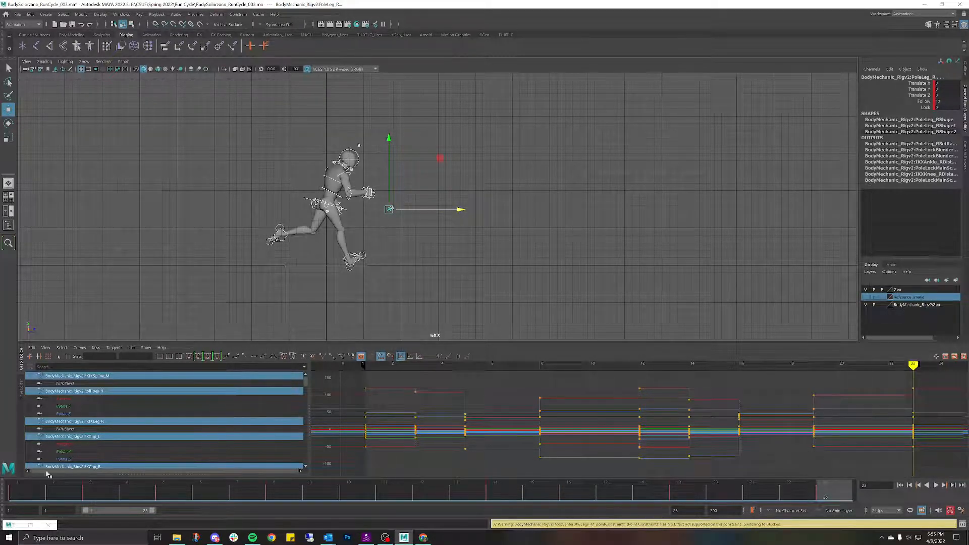
key(alt+v)
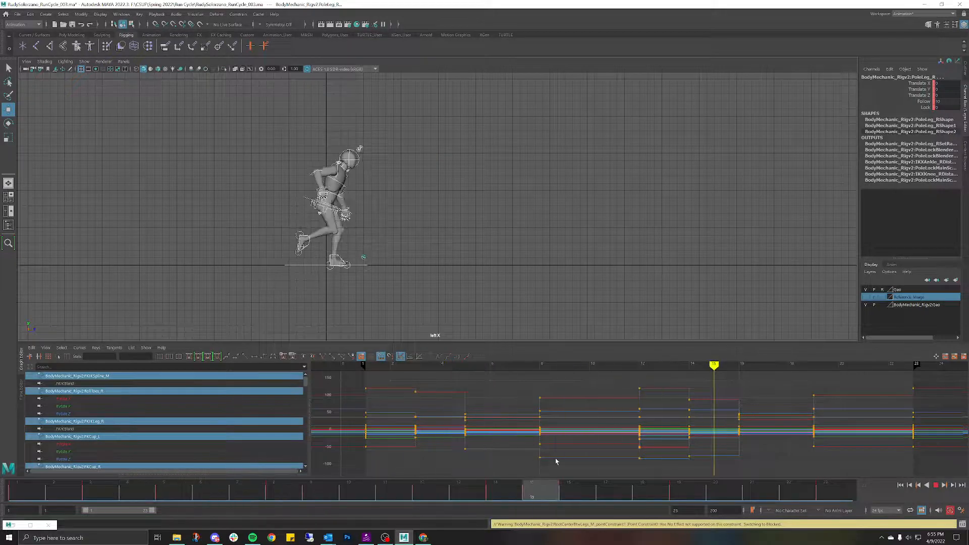
drag(565, 472, 8, 417)
Step: Flip back and forth between frames 1 and 12 to compare the two poses
click(506, 495)
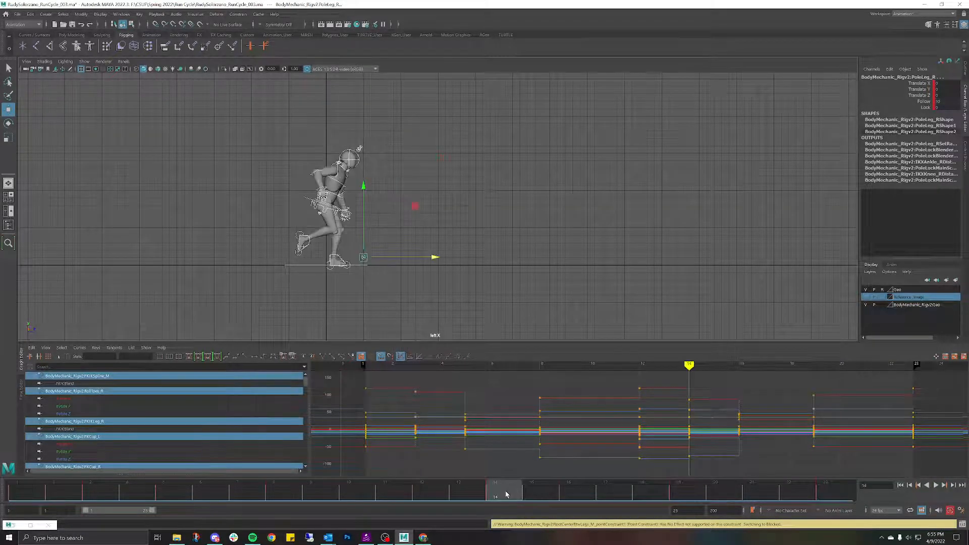
click(28, 495)
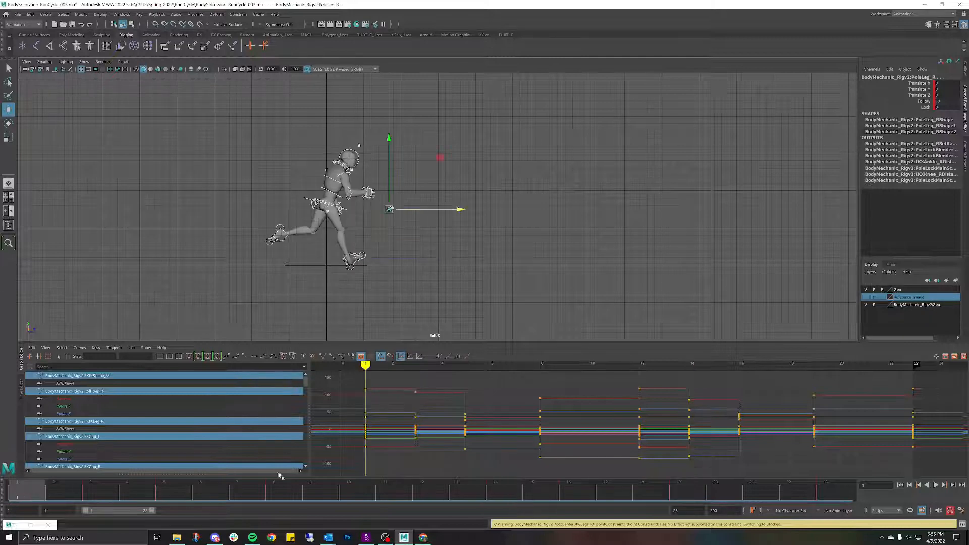
click(431, 487)
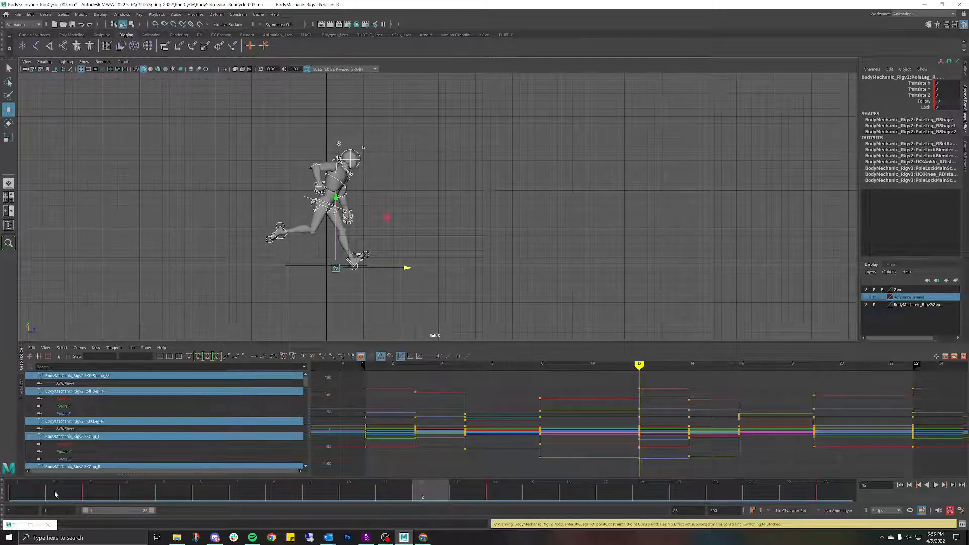
click(36, 491)
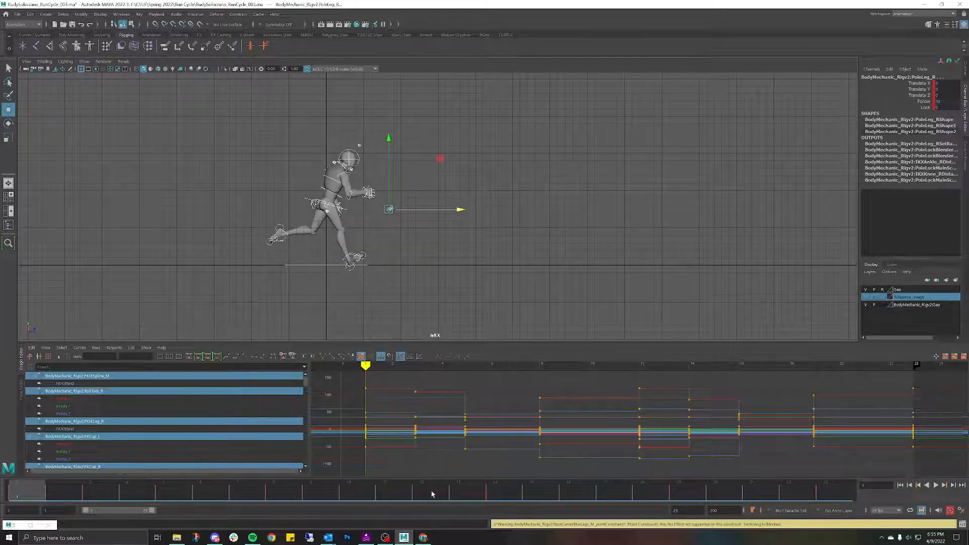
click(432, 490)
click(36, 488)
click(431, 493)
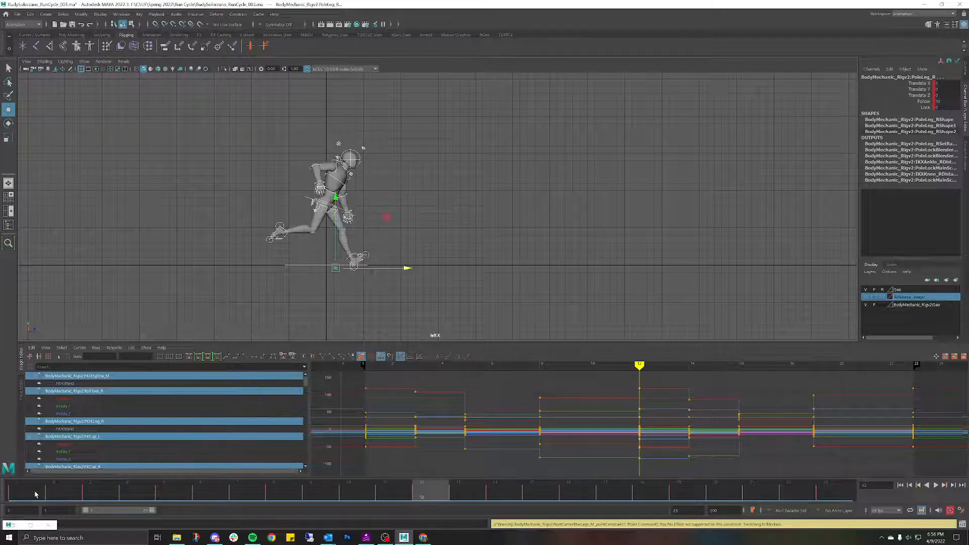
click(36, 494)
click(417, 493)
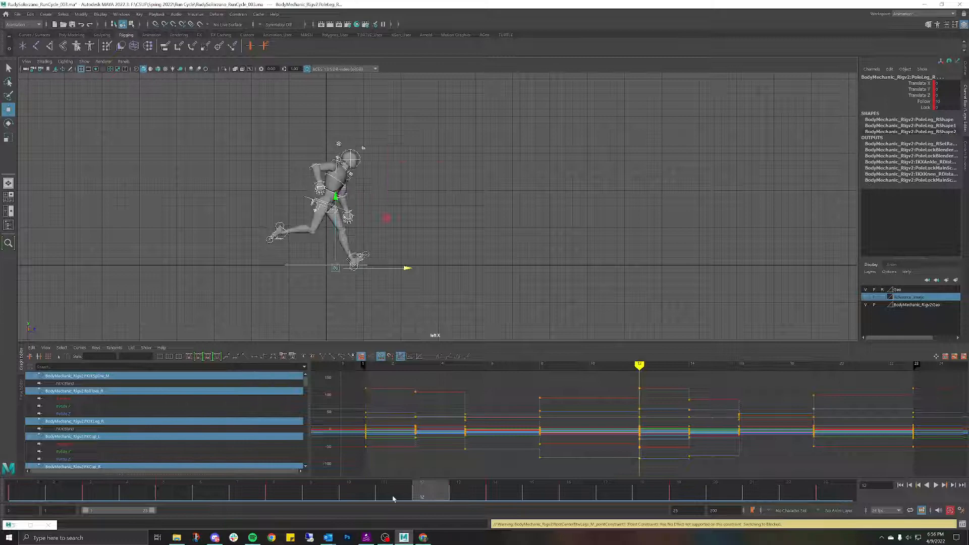
click(30, 496)
click(427, 498)
click(39, 497)
click(432, 497)
click(21, 497)
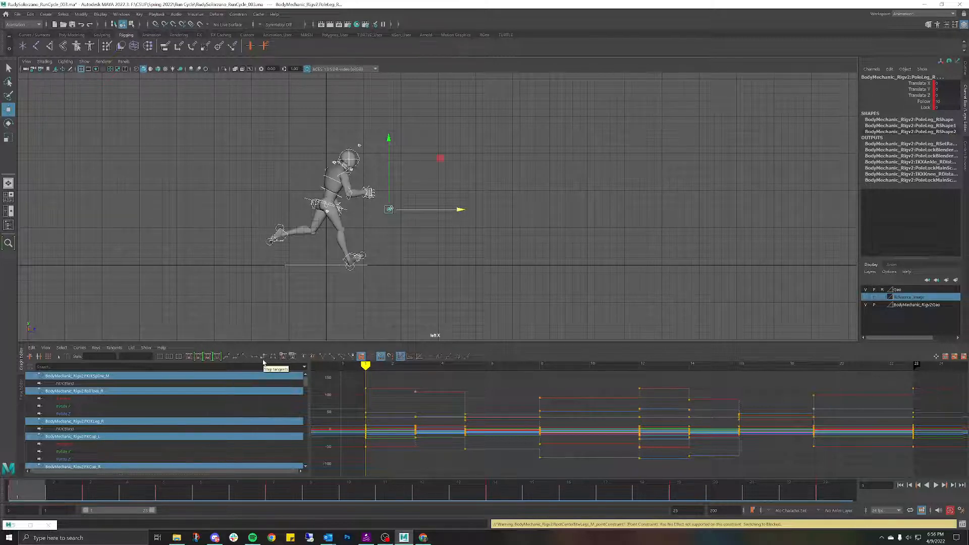
Step: Frame the mannequin in perspective view and select the FKShoulder_L control
key(space)
drag(589, 202, 453, 138)
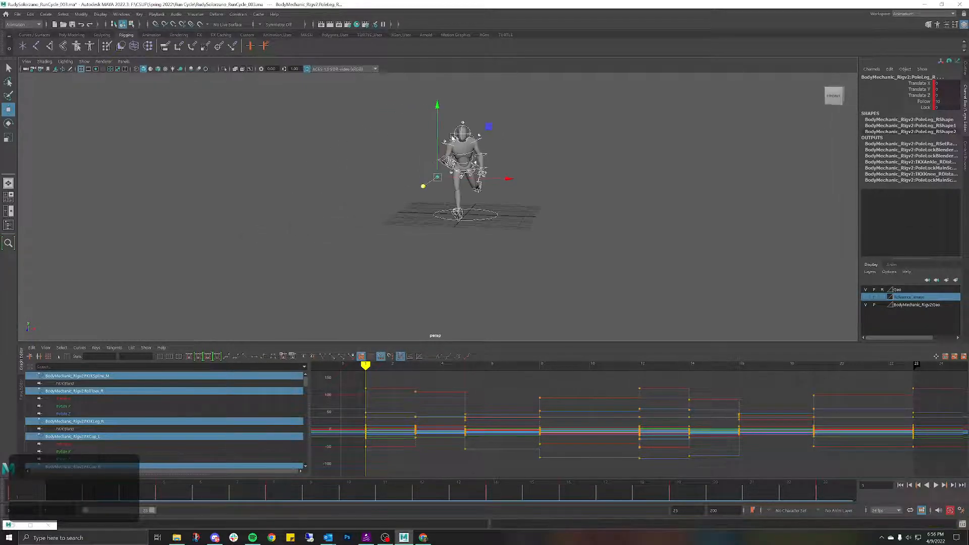
alt+middle_drag(462, 135, 467, 185)
alt+drag(471, 186, 484, 188)
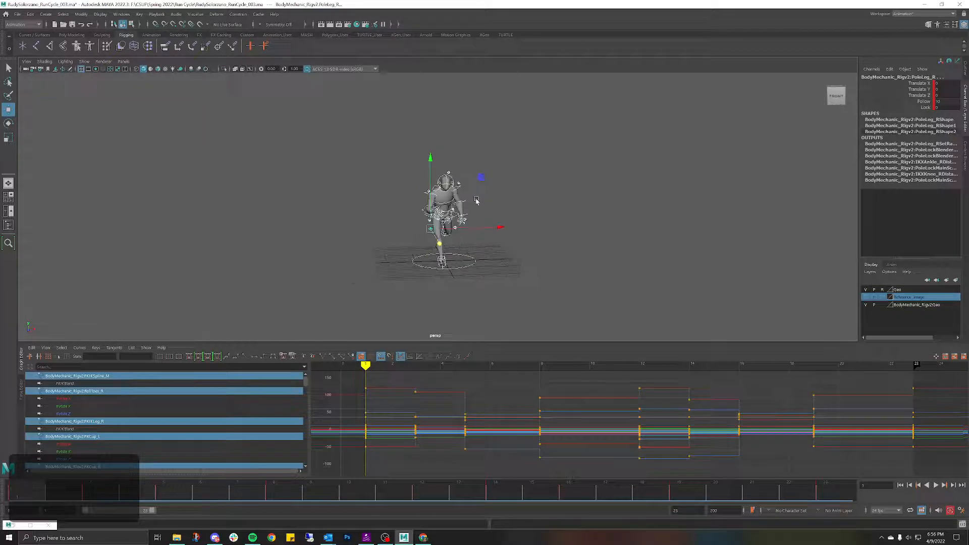
scroll(476, 201, up, 5)
alt+middle_drag(531, 186, 488, 184)
click(446, 181)
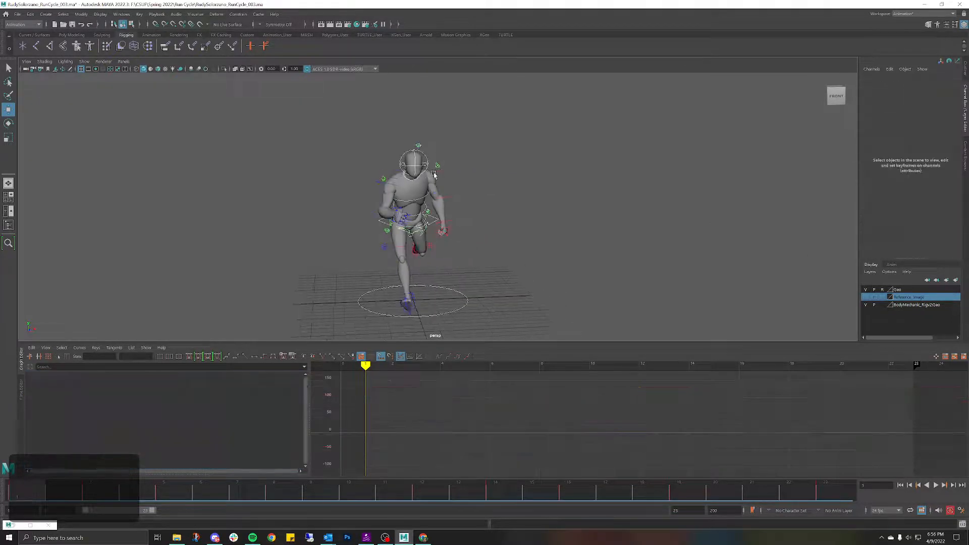
click(438, 175)
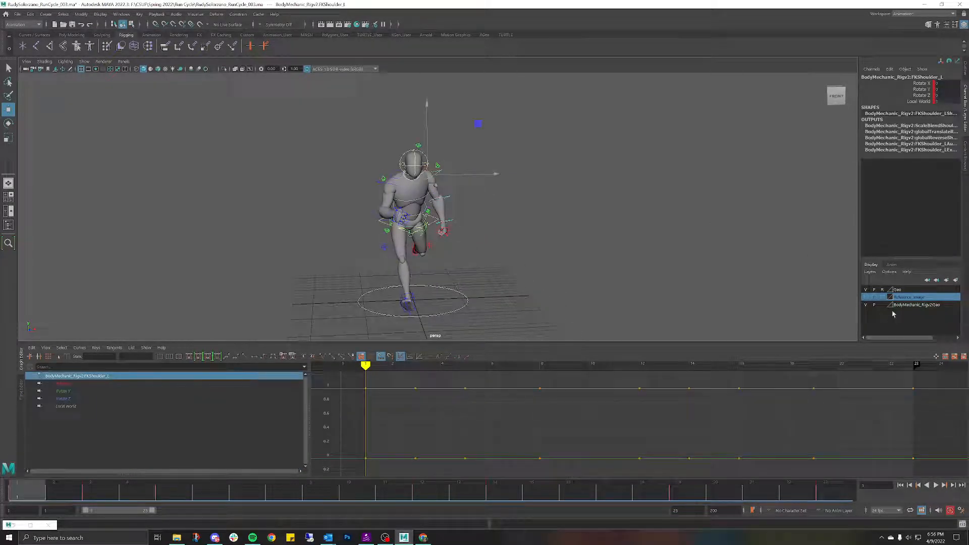
Step: Show the Reference_image layer and select the reference image plane
click(866, 297)
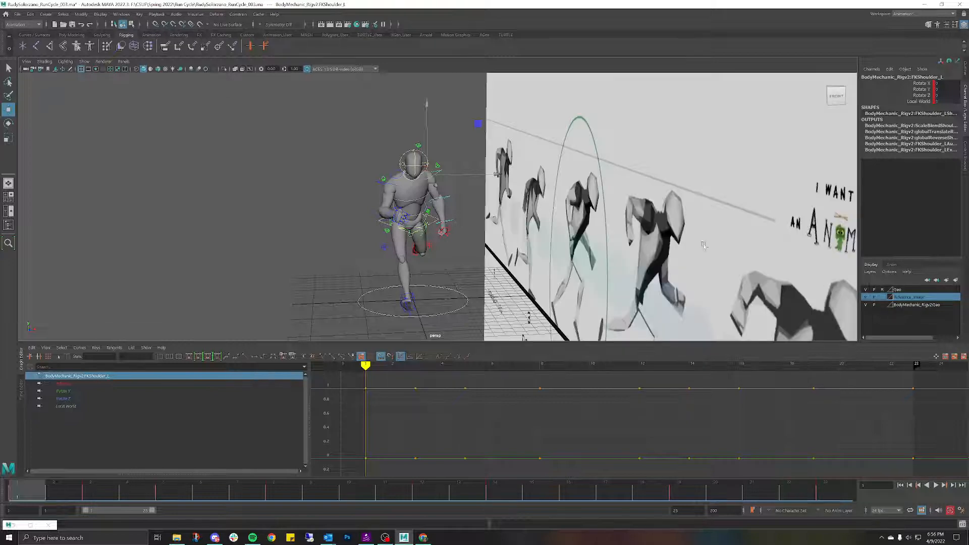
scroll(702, 241, down, 5)
alt+drag(439, 194, 383, 184)
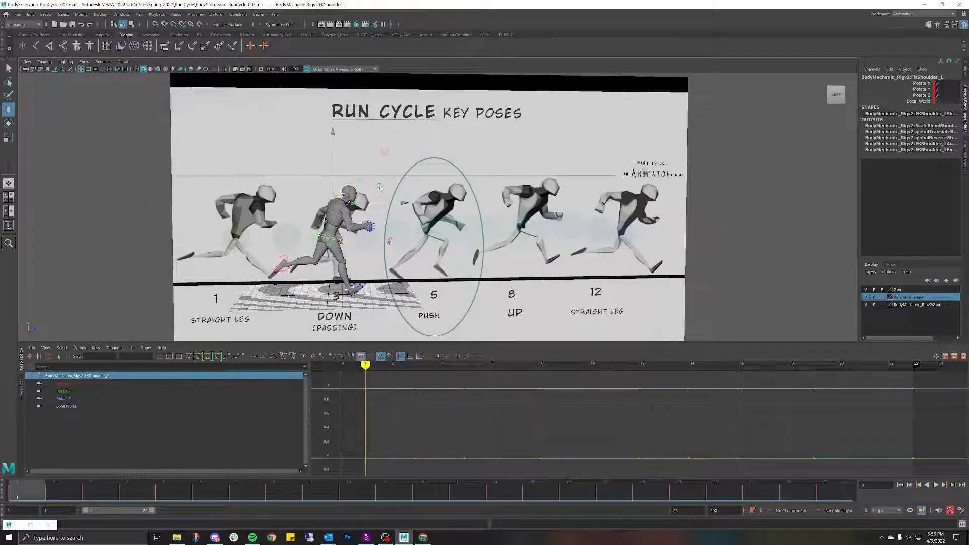
alt+middle_drag(380, 187, 416, 171)
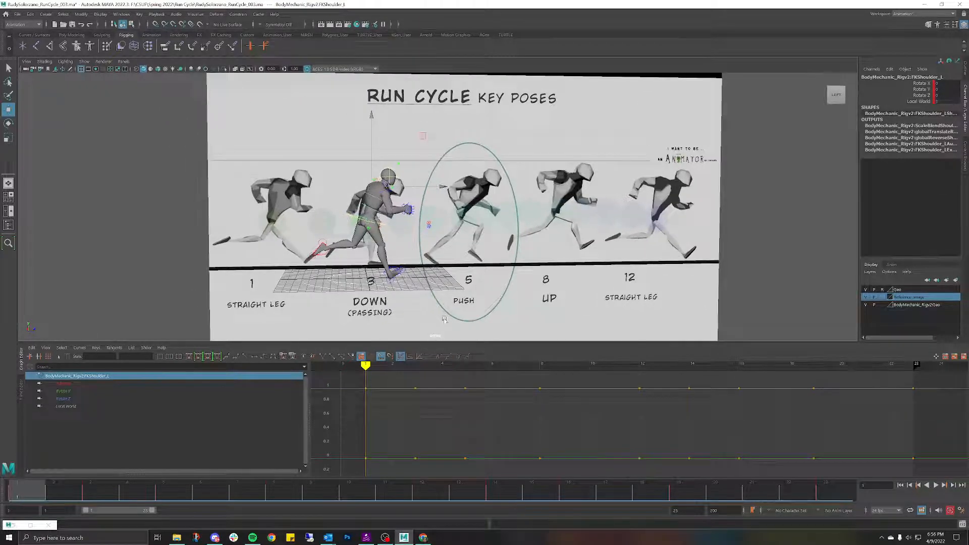
click(519, 225)
Step: Zoom in on side view, set the reference layer to R, and select FKShoulder_L
key(space)
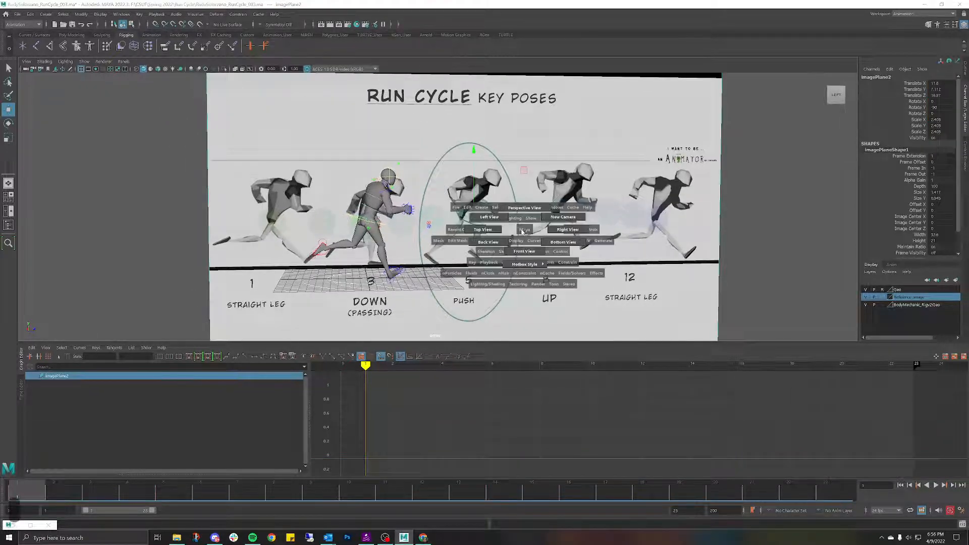
drag(526, 228, 625, 217)
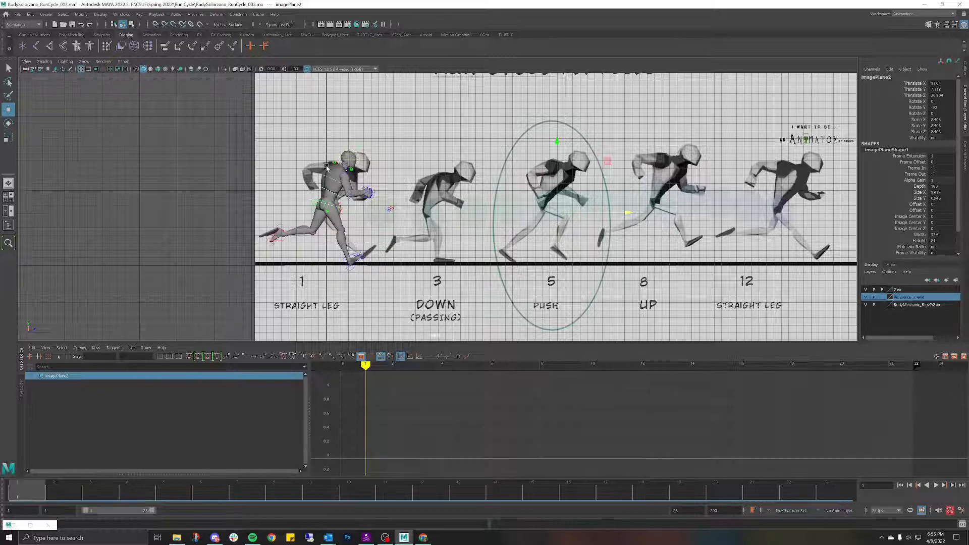
scroll(326, 168, up, 4)
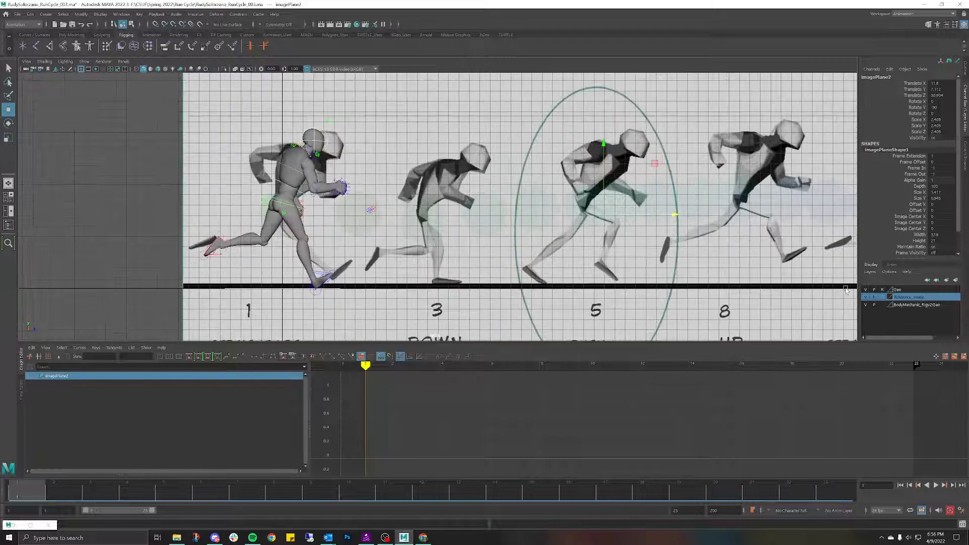
click(882, 297)
click(883, 297)
scroll(431, 207, up, 4)
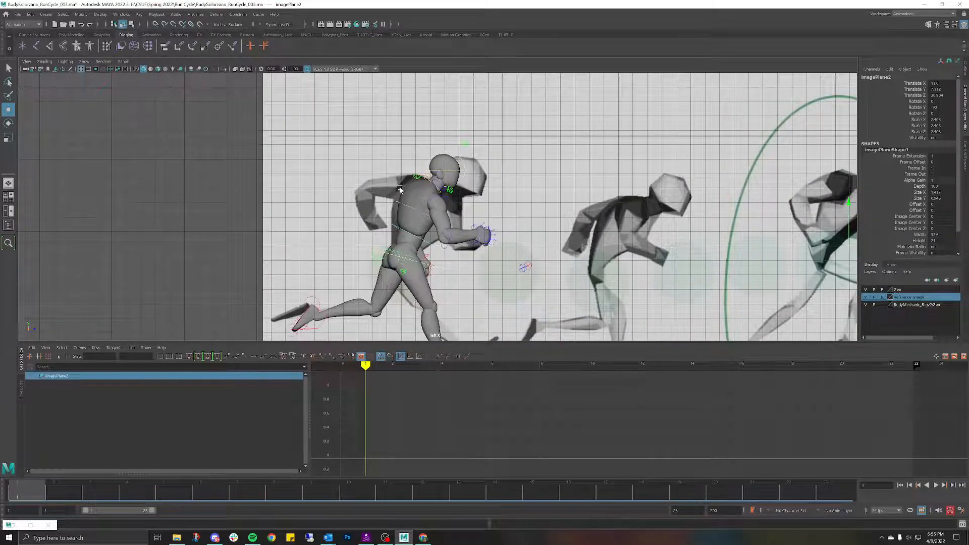
click(409, 190)
Step: Rotate FKShoulder_L to Rotate Z -14.649 to swing the left arm back
key(e)
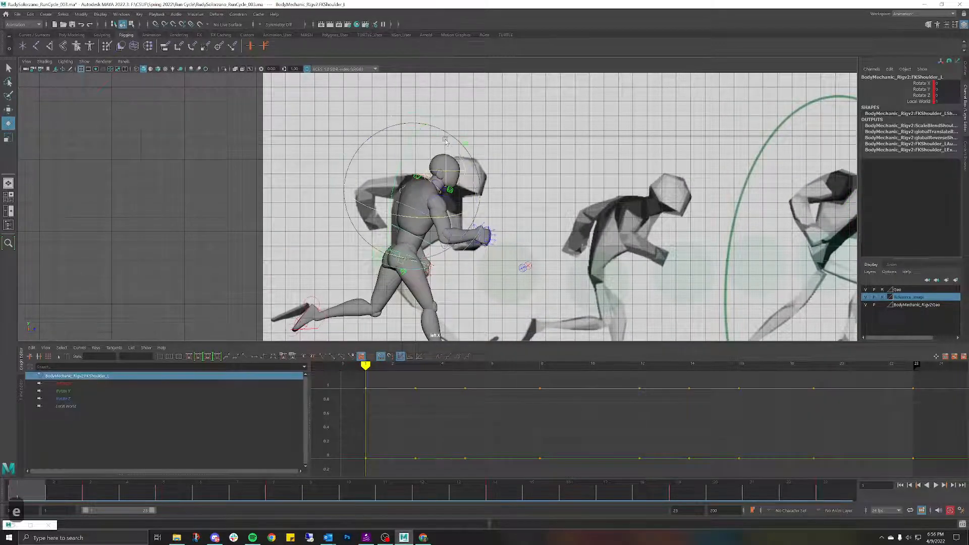
drag(446, 141, 565, 232)
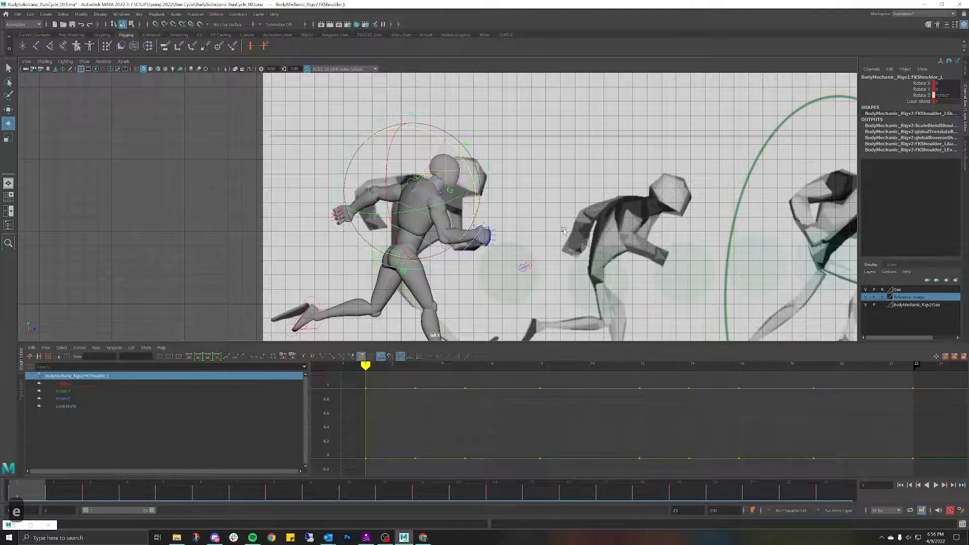
click(505, 151)
Step: Bend FKElbow_L to about -75 on Z, then check frame 3 and return to frame 1
click(369, 190)
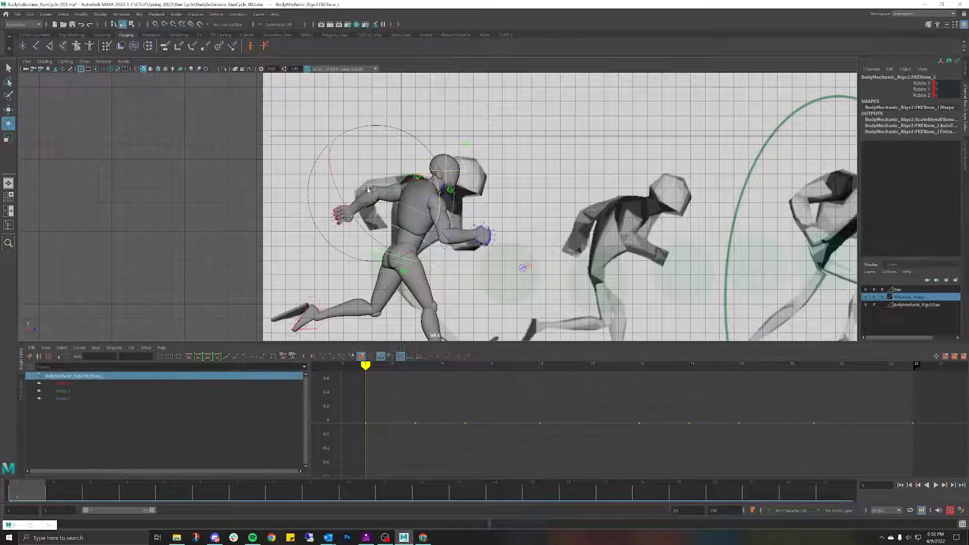
drag(415, 149, 354, 134)
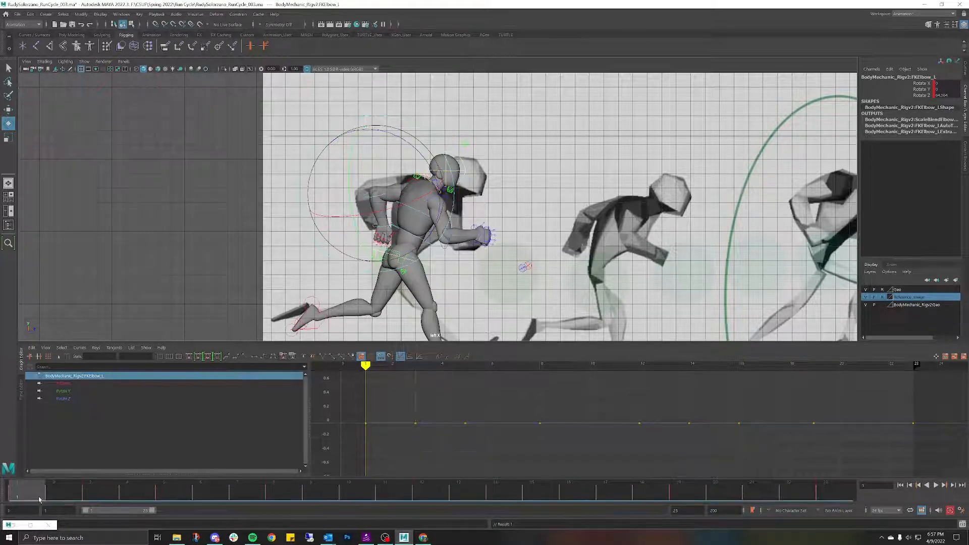
drag(39, 499, 90, 499)
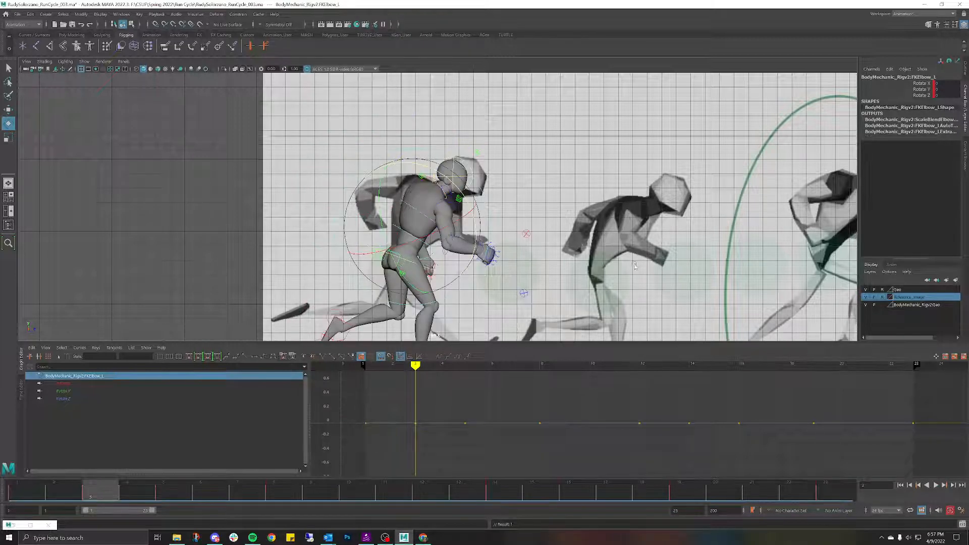
click(646, 240)
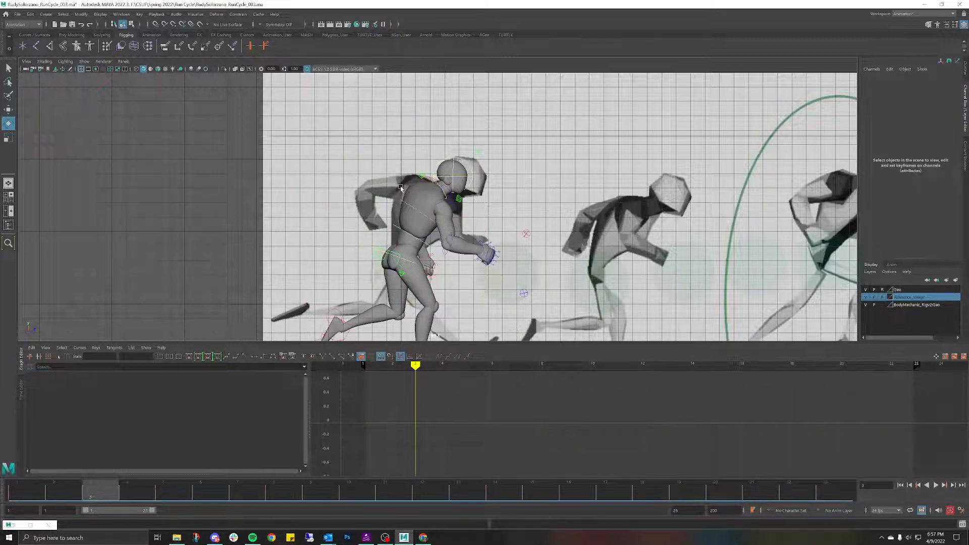
click(30, 498)
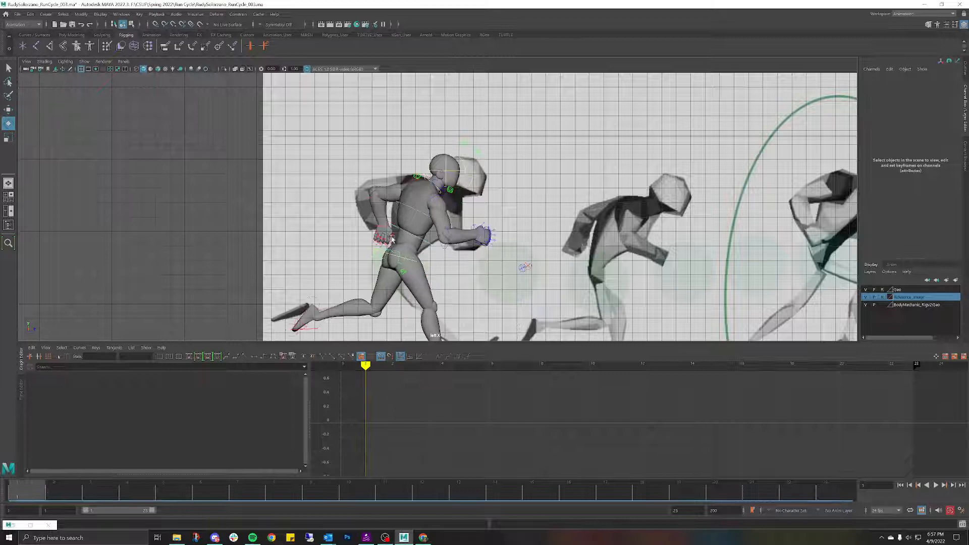
Step: Copy the FKShoulder_L and FKElbow_L keys from frame 1 and paste them onto frame 3
click(409, 181)
key(w)
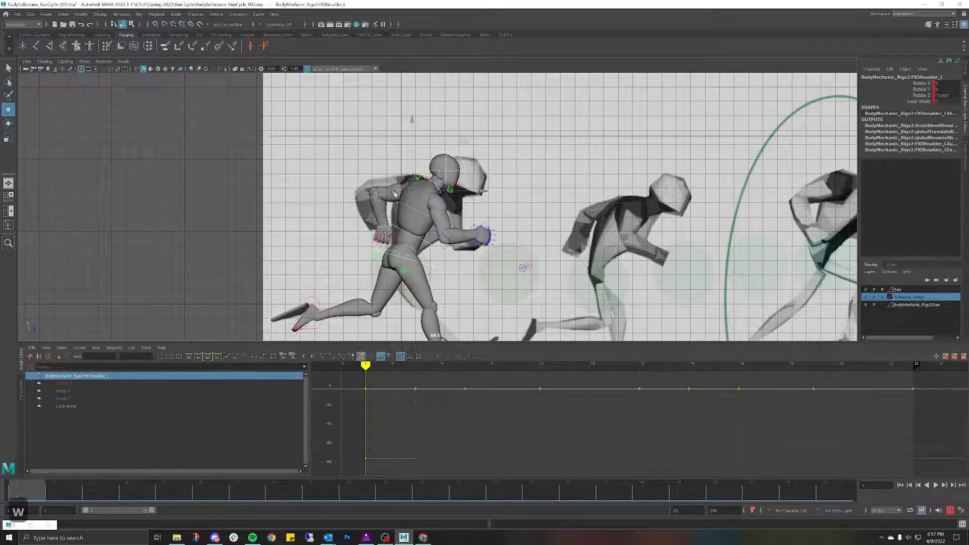
shift+click(377, 197)
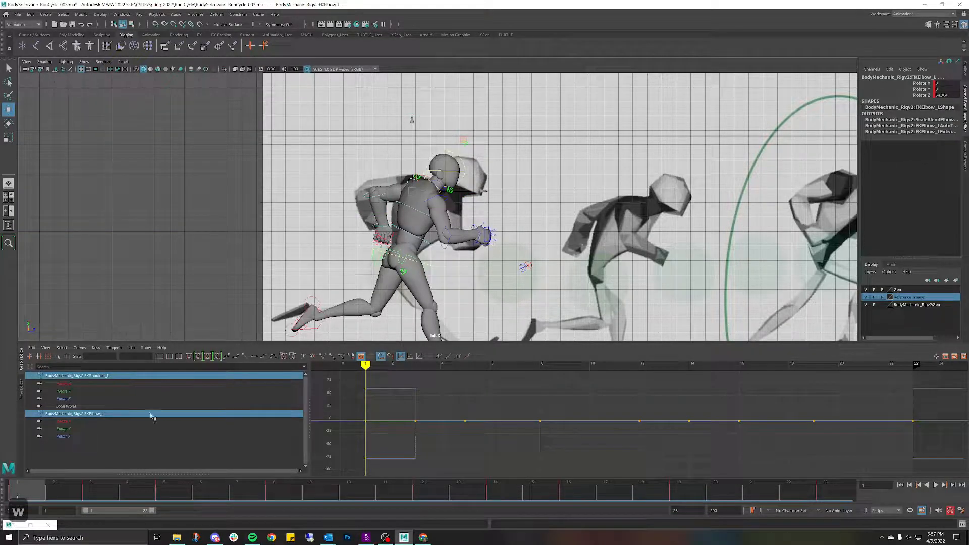
right_click(26, 493)
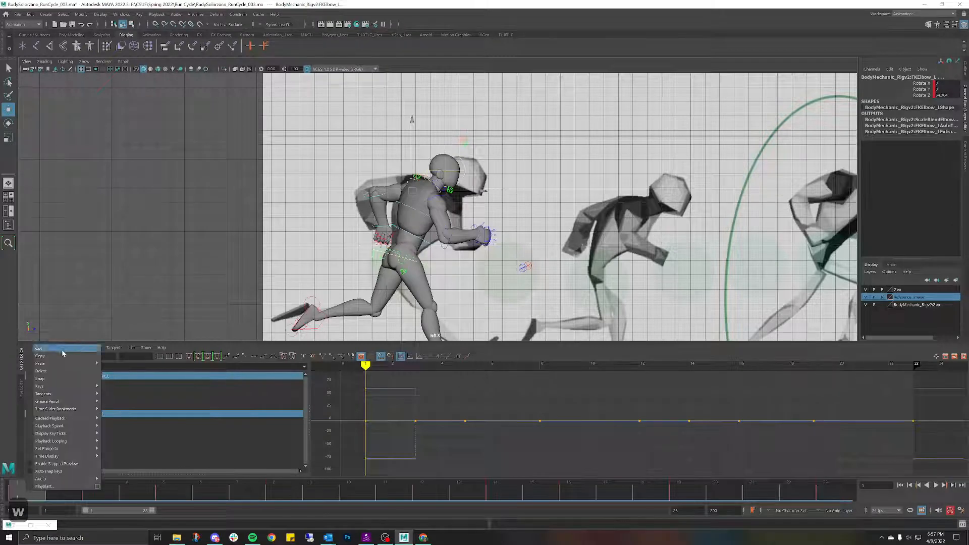
click(60, 355)
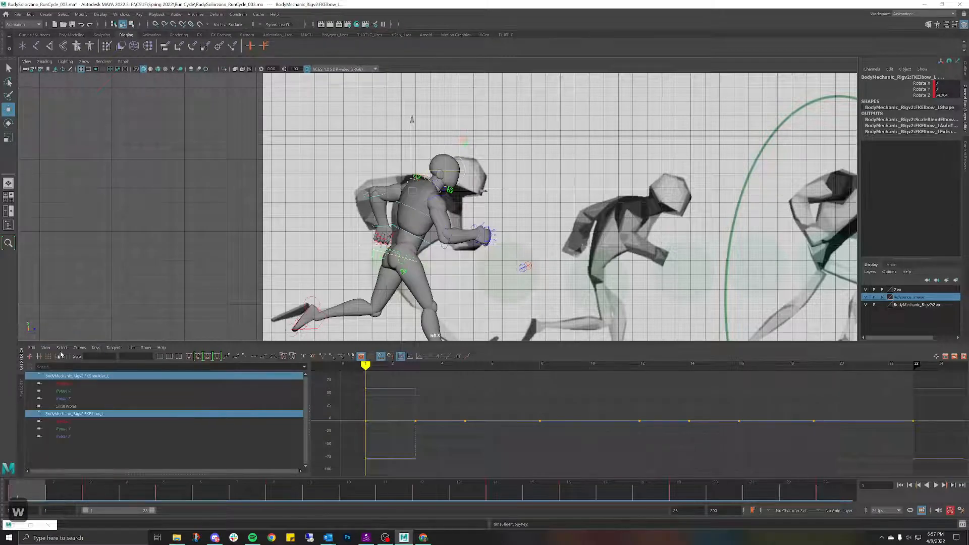
click(91, 491)
right_click(101, 489)
mouse_move(111, 362)
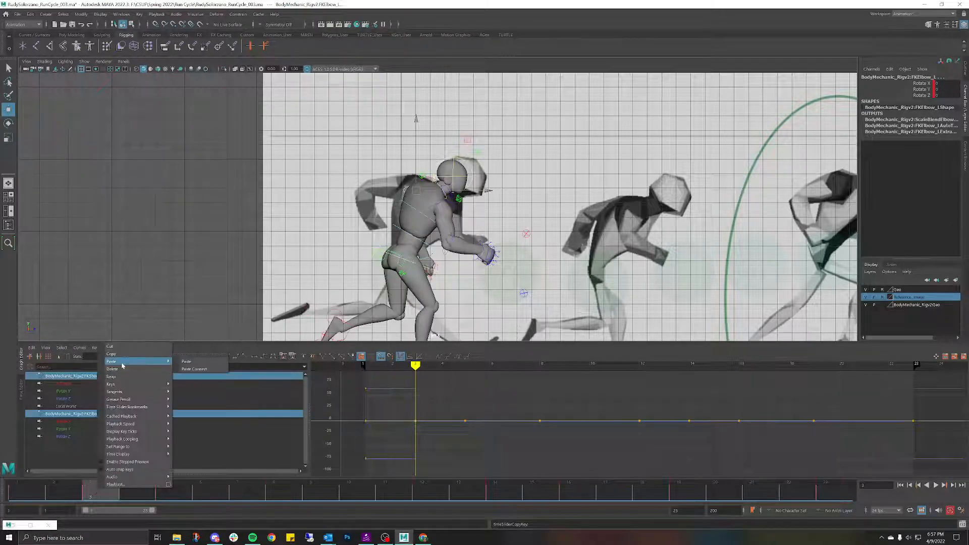
click(197, 366)
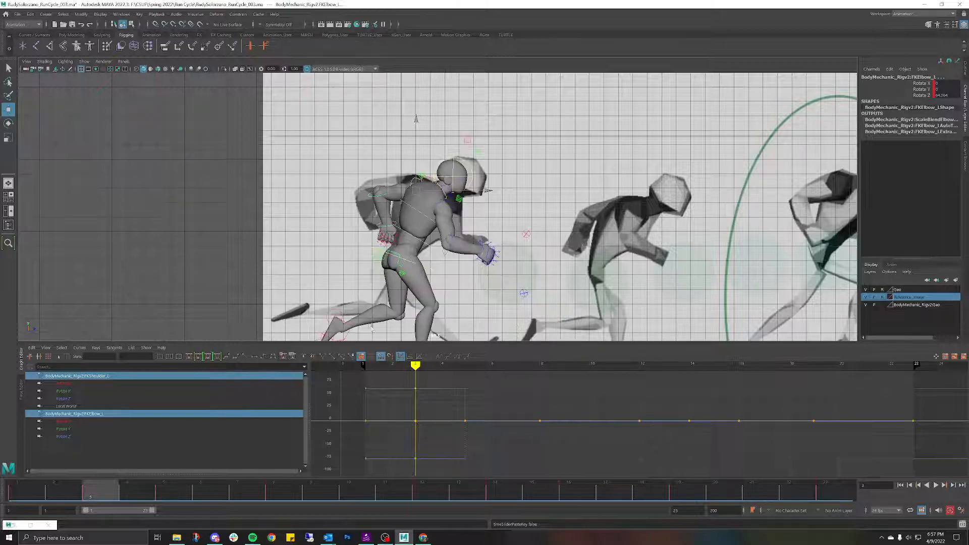
click(586, 229)
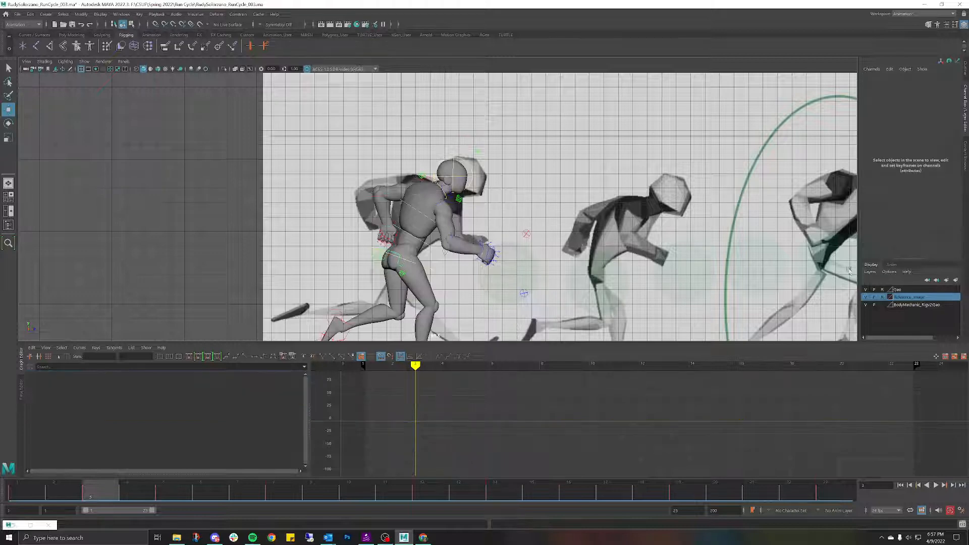
click(749, 257)
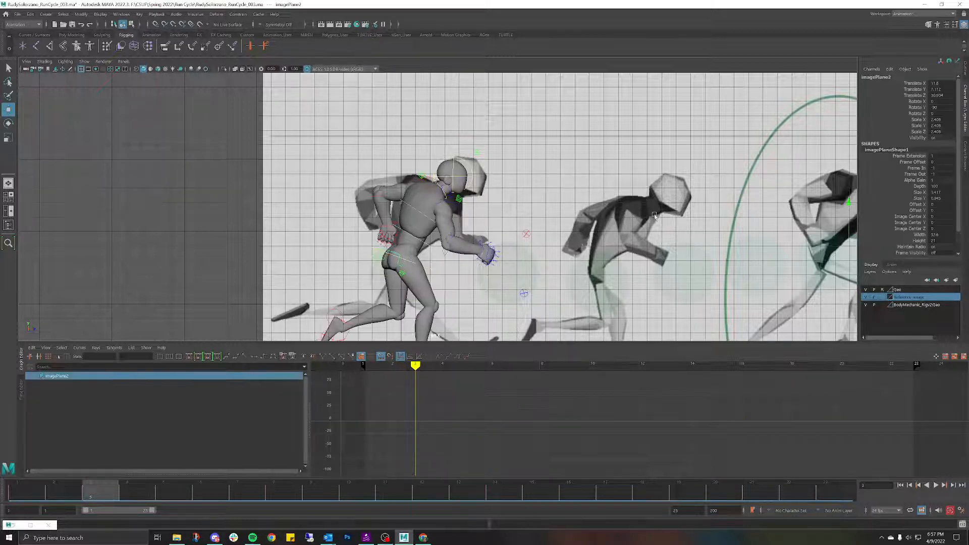
Step: Slide the reference image plane to Translate Z 17.26 to line up the next pose
drag(848, 274, 655, 280)
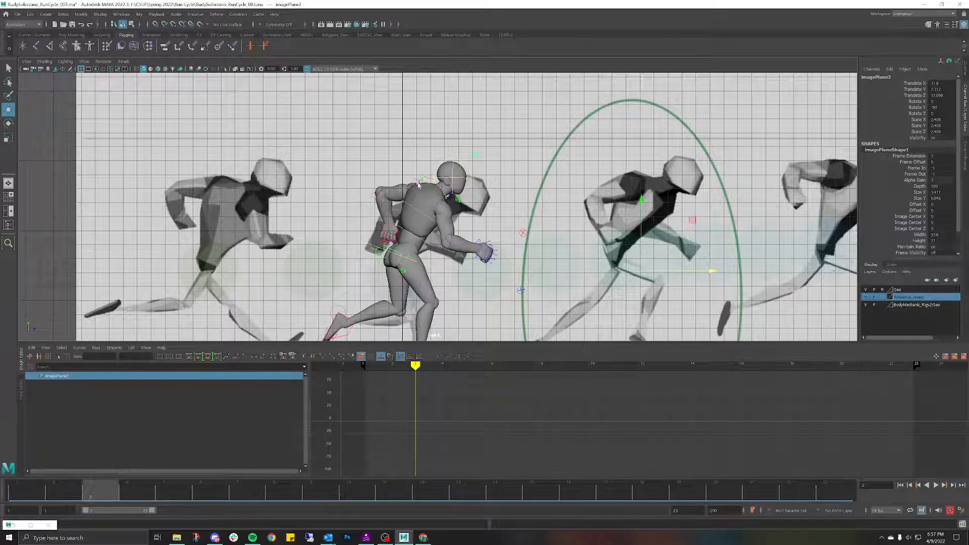
scroll(422, 194, up, 3)
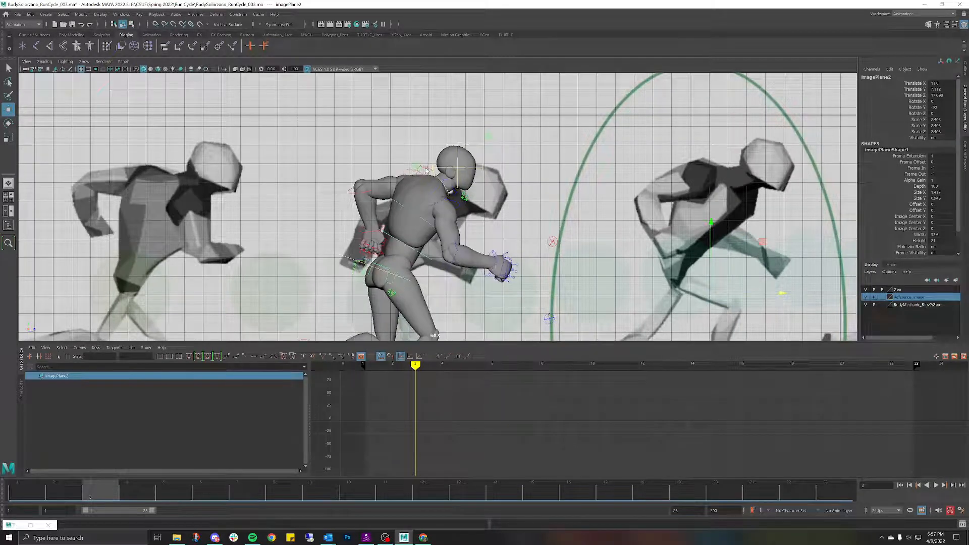
click(408, 172)
key(e)
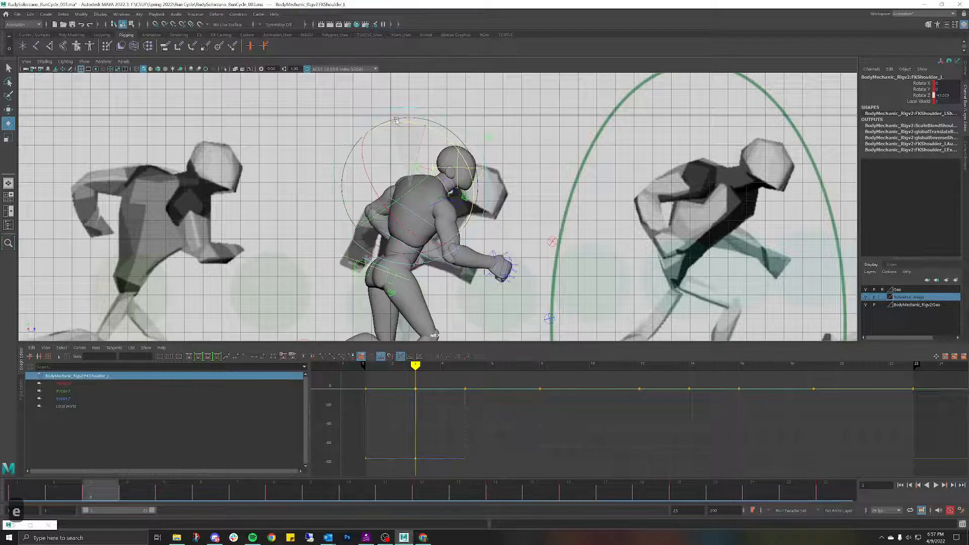
click(368, 210)
Step: Straighten FKElbow_L to about 5.4 on Z, key it, and play the run
click(374, 213)
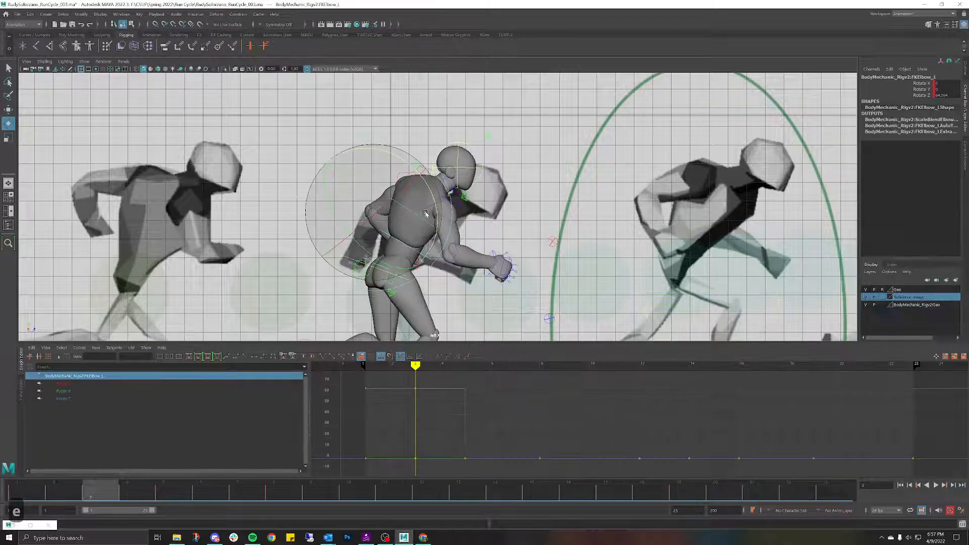
drag(432, 193, 460, 277)
key(s)
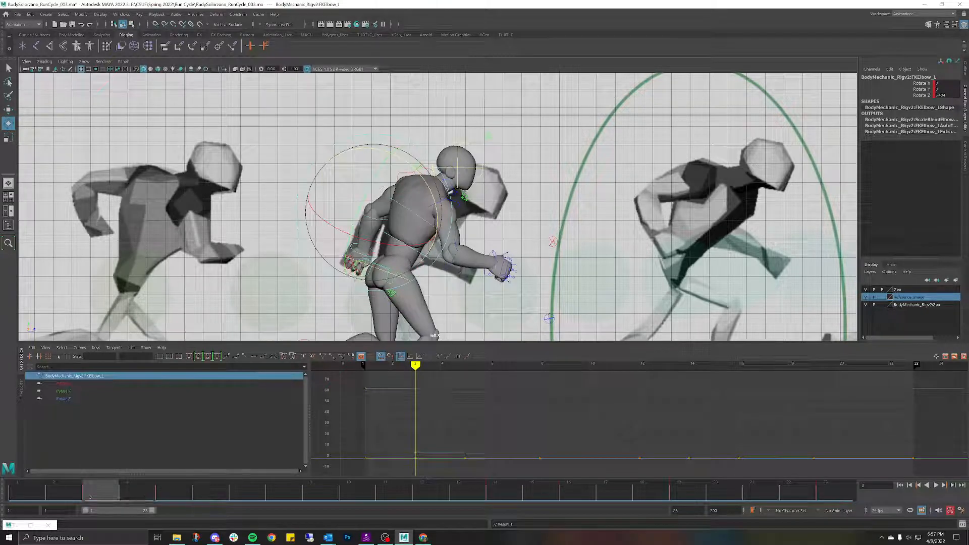
key(alt+v)
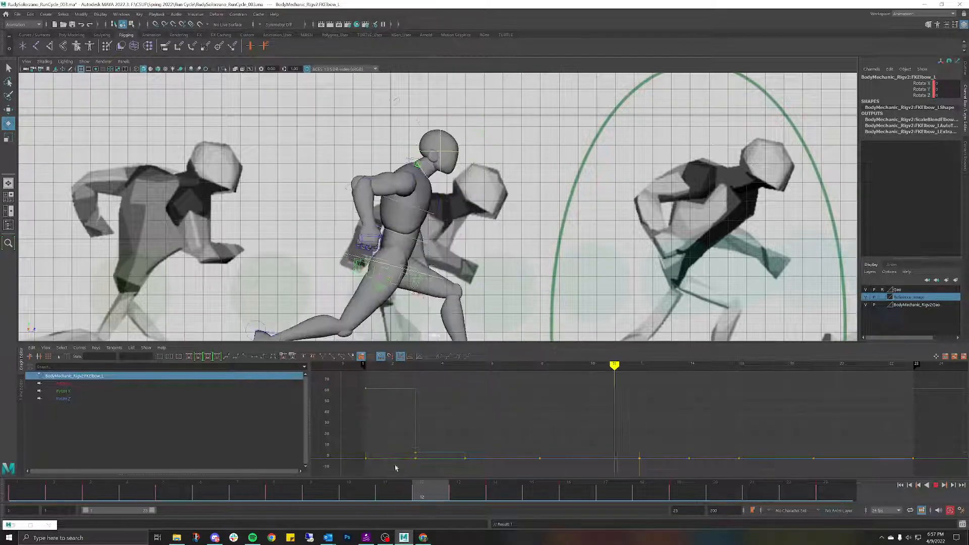
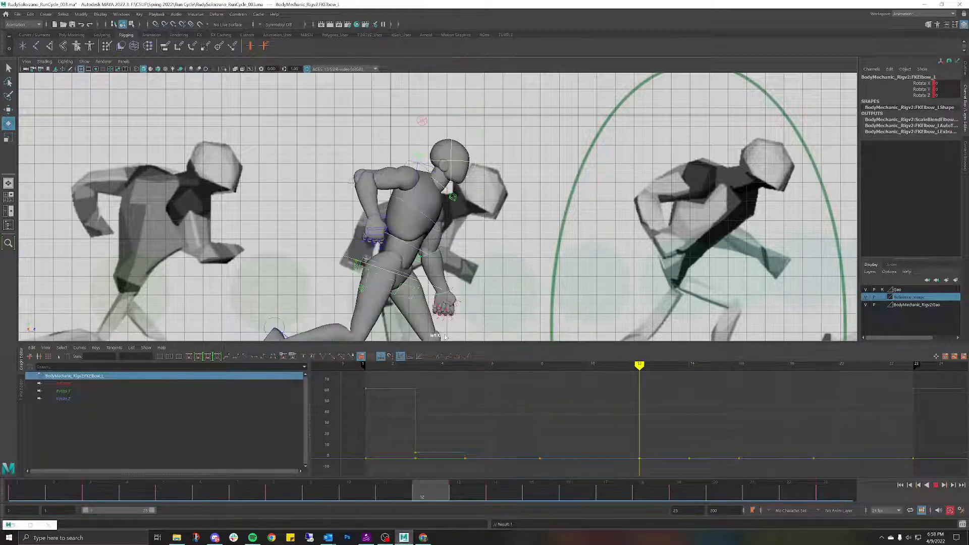
Step: Stop playback at frame 12, zero FKScapula_R's Rotate Z, then tilt it to 5.479
key(Escape)
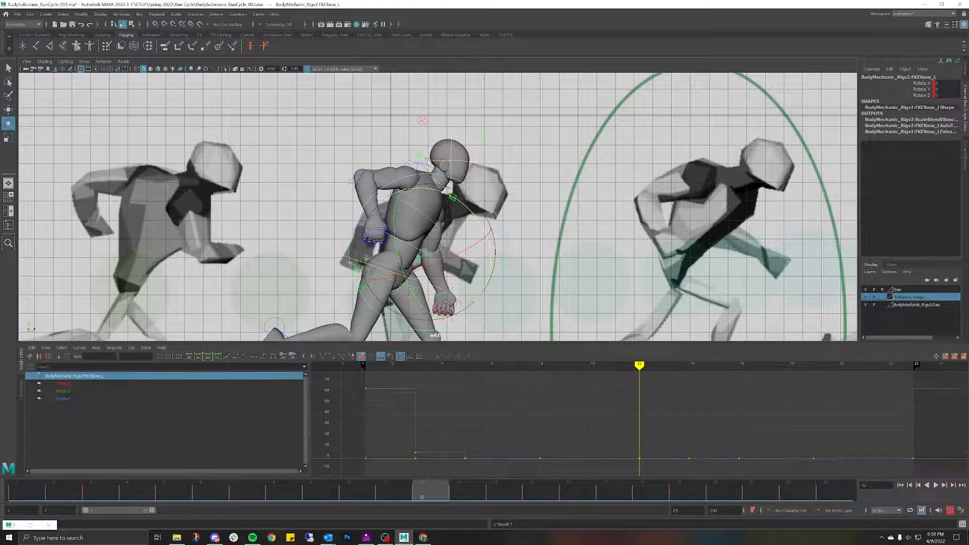
click(423, 165)
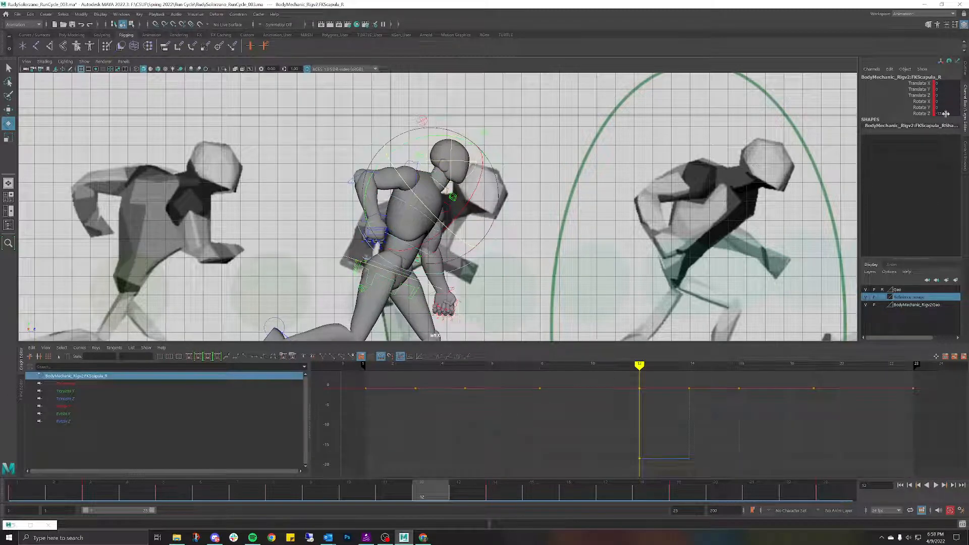
text(0)
key(Return)
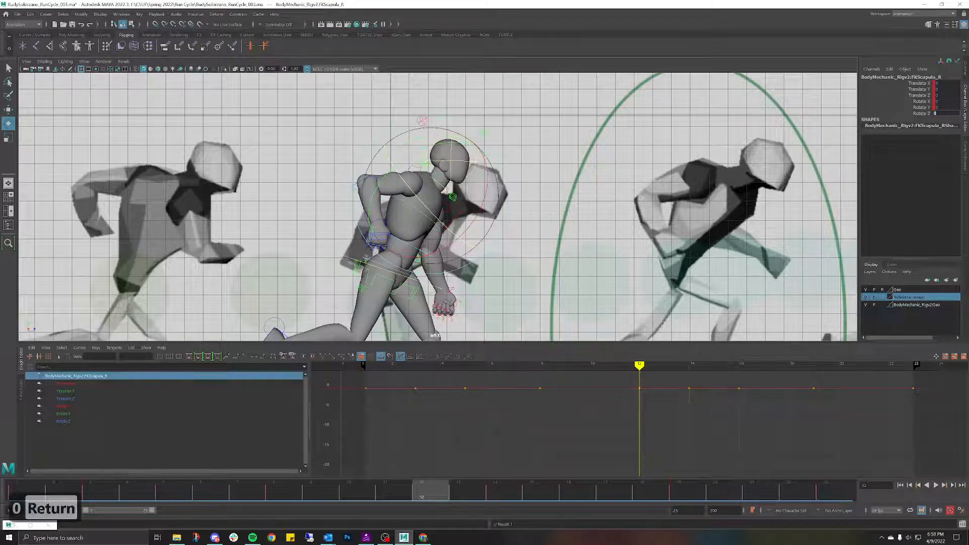
click(424, 165)
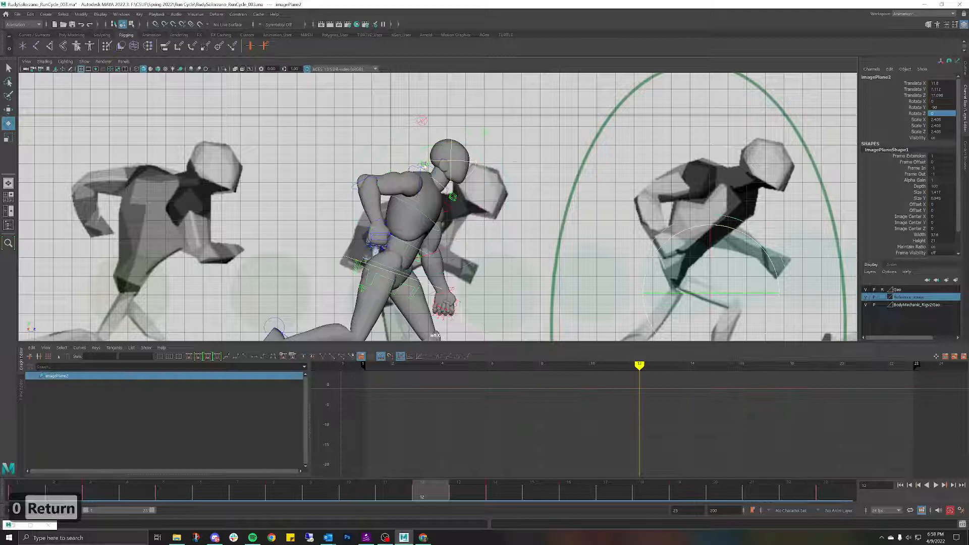
click(436, 173)
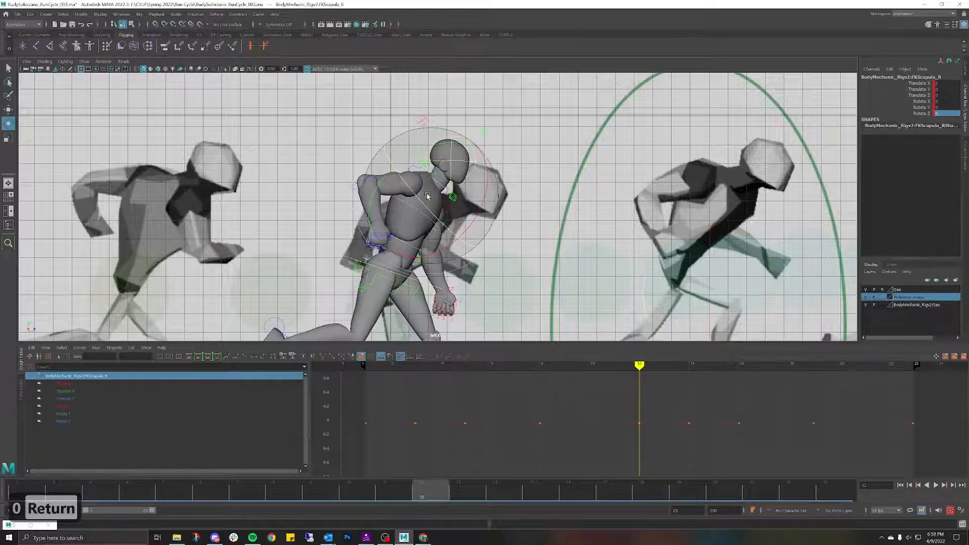
drag(427, 196, 415, 191)
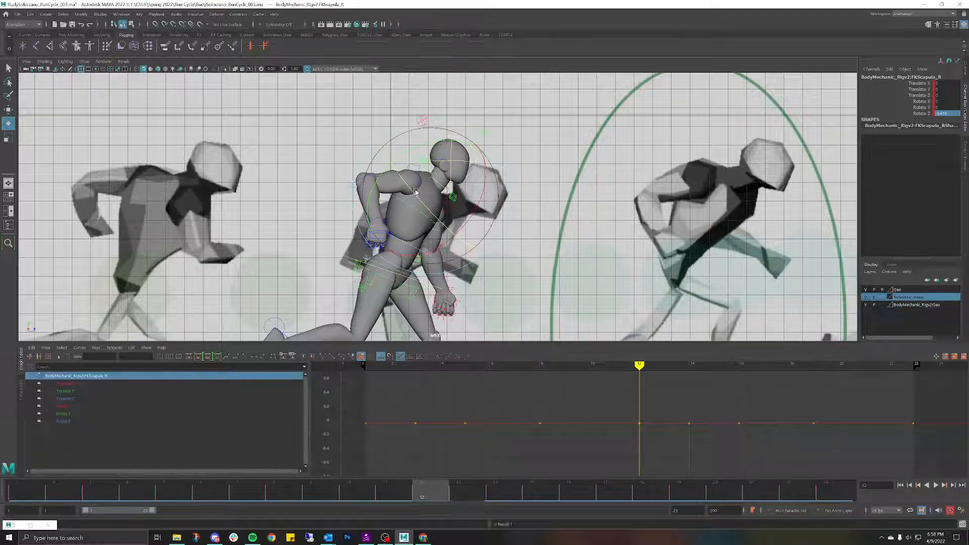
Step: Select the left shoulder control, zoom out, and select the reference image plane
click(318, 128)
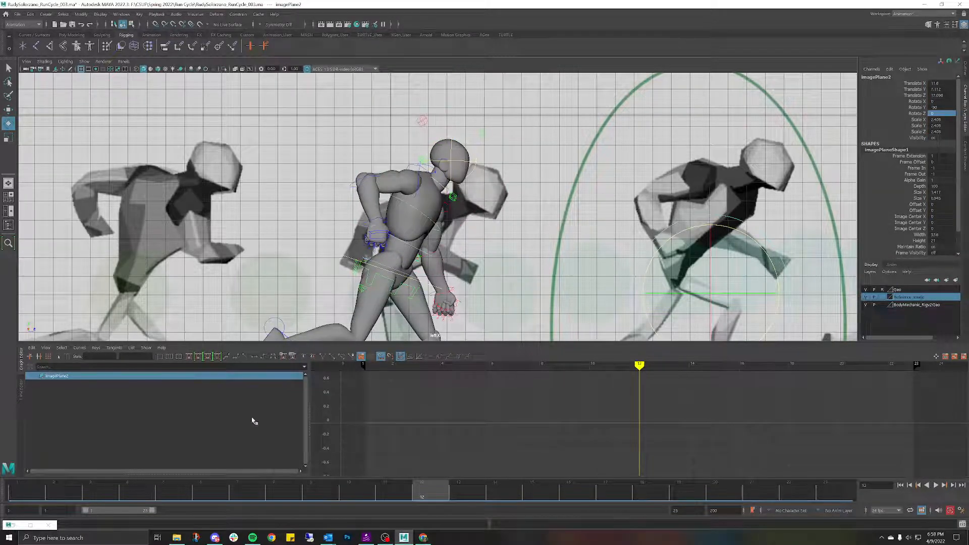
click(451, 207)
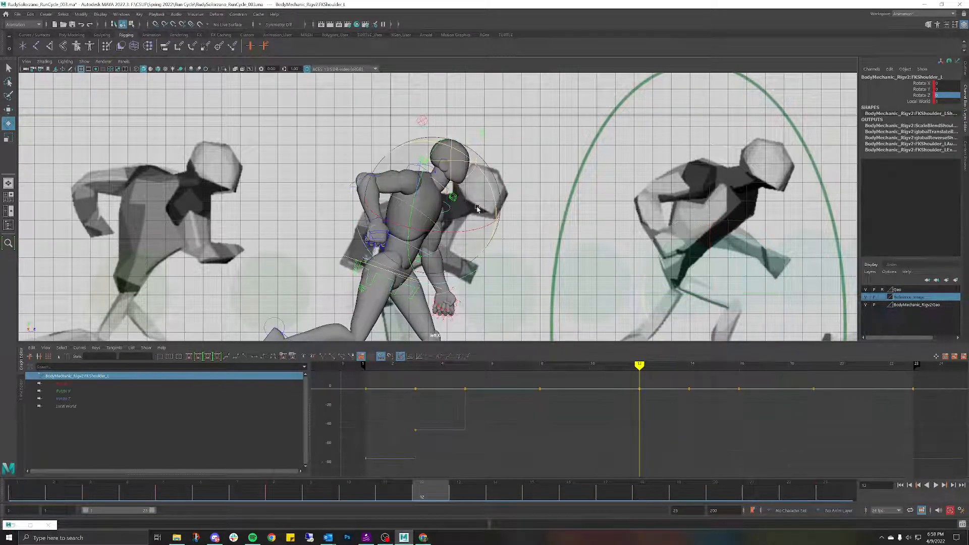
scroll(564, 189, down, 3)
scroll(564, 189, down, 2)
click(706, 210)
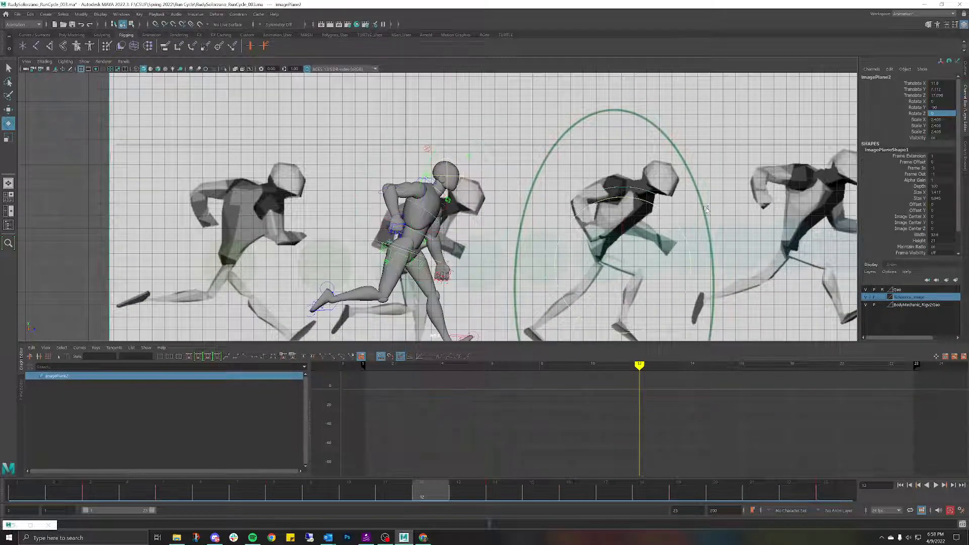
Step: Slide the reference image plane along Z to Translate Z 2.378
key(e)
key(w)
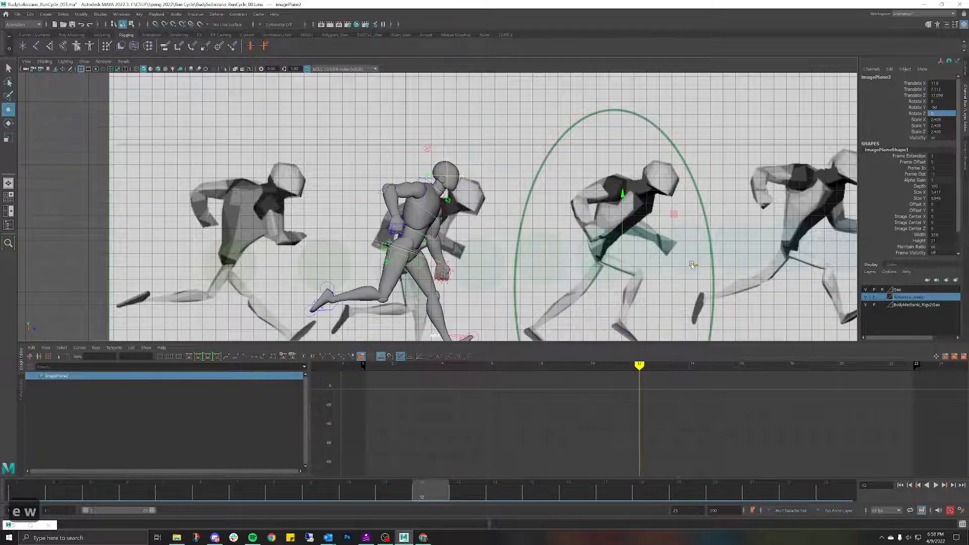
drag(692, 264, 495, 266)
scroll(507, 168, up, 5)
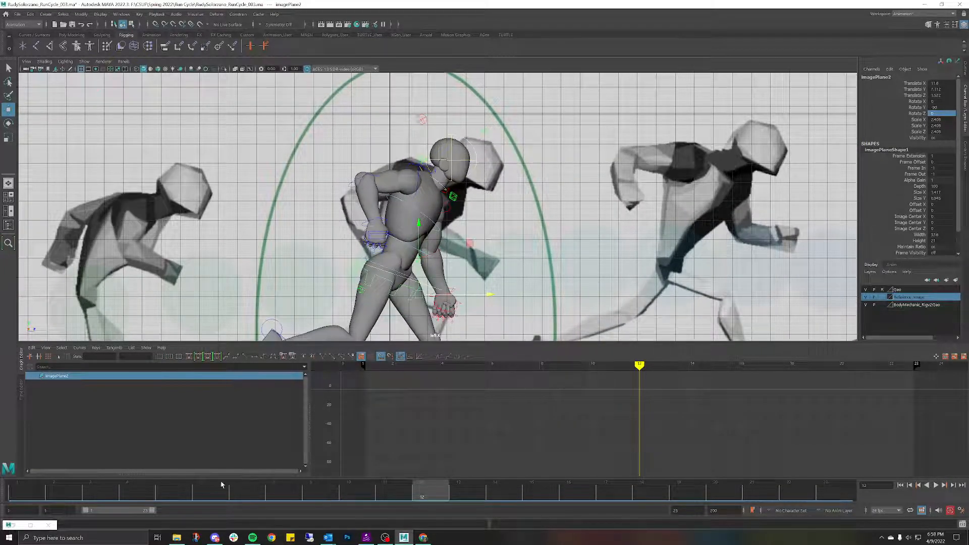
Step: Select both shoulder controls and the image plane at frame 3, ready to copy its keys
click(177, 487)
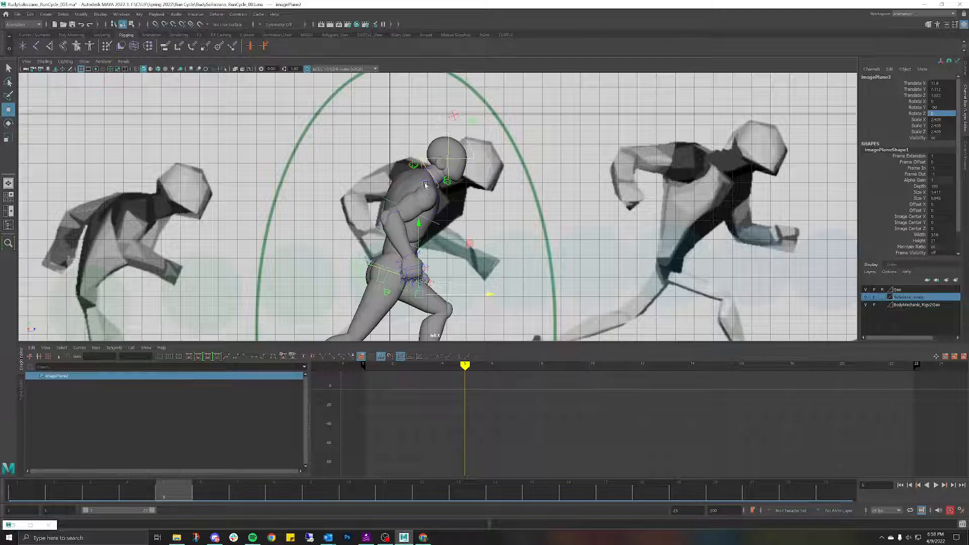
click(423, 182)
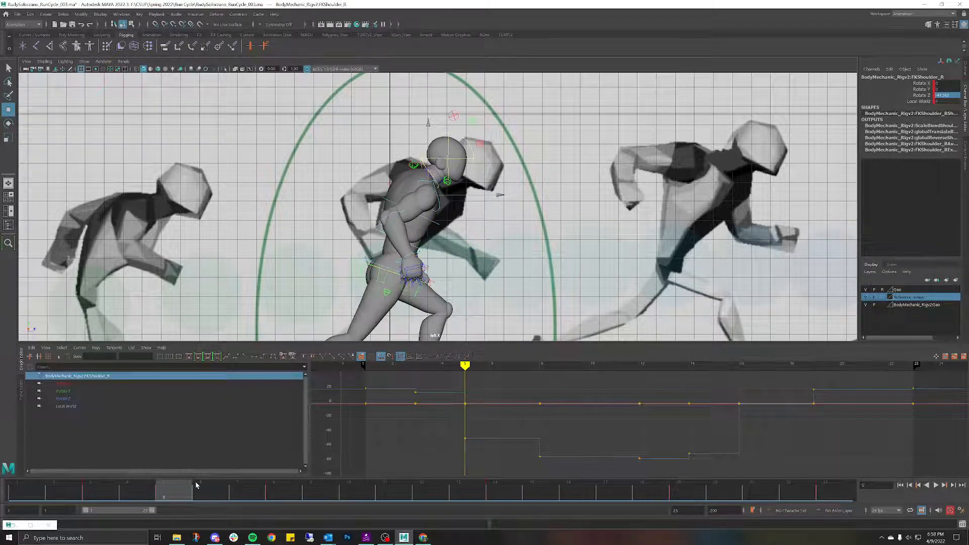
click(96, 497)
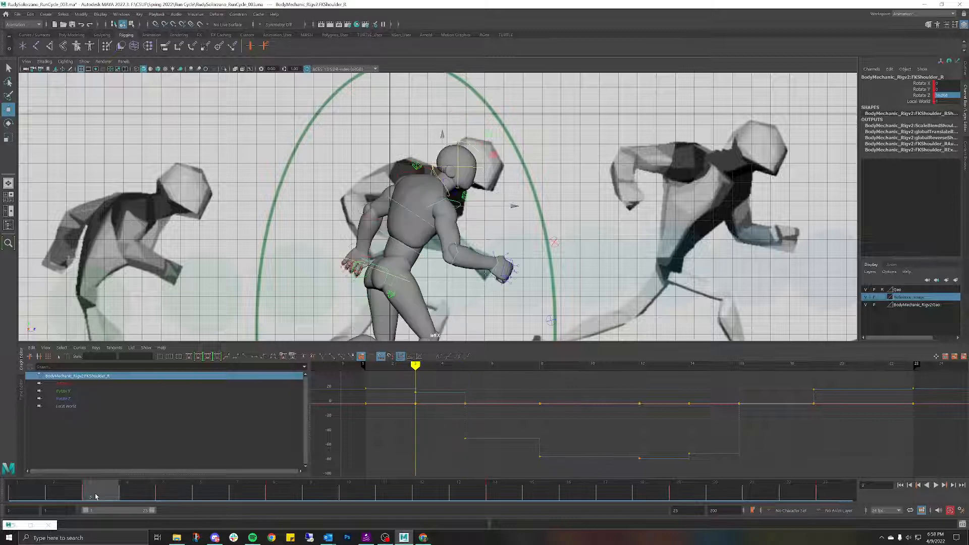
click(400, 173)
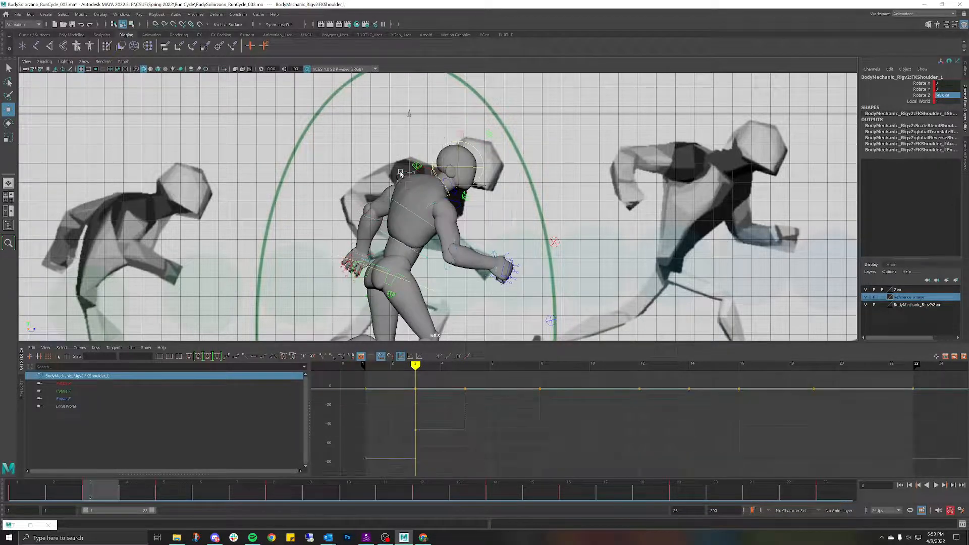
shift+click(360, 213)
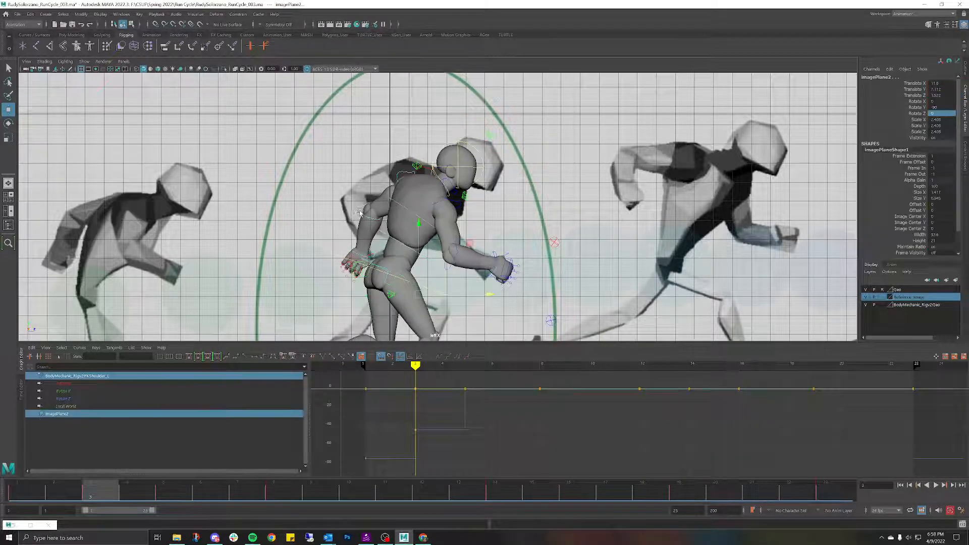
right_click(110, 496)
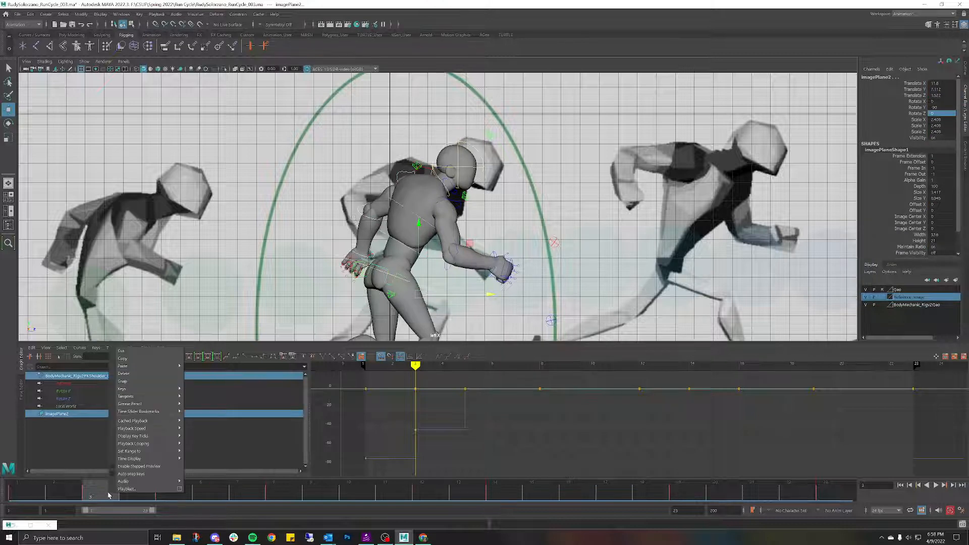
Step: Copy the frame 3 keys and paste them onto frame 5
click(131, 359)
click(169, 494)
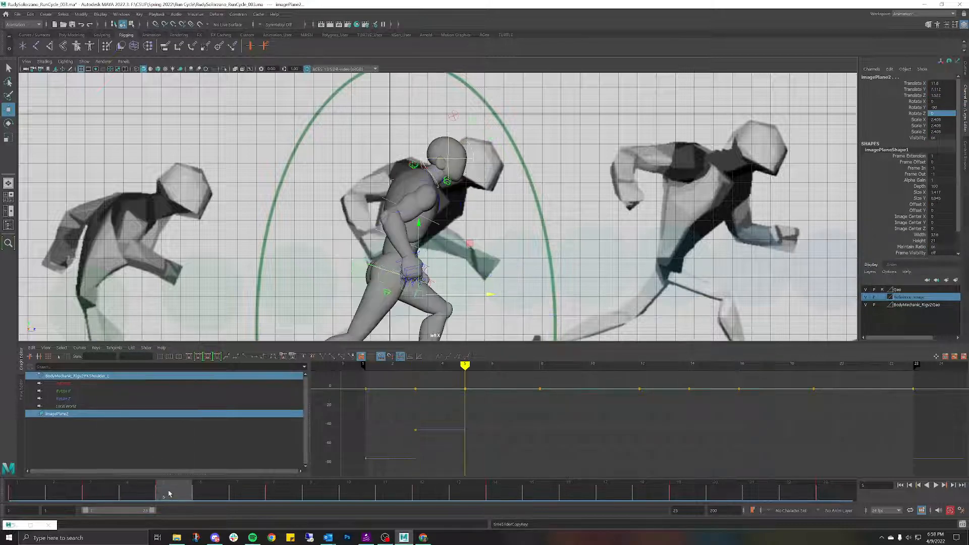
right_click(172, 494)
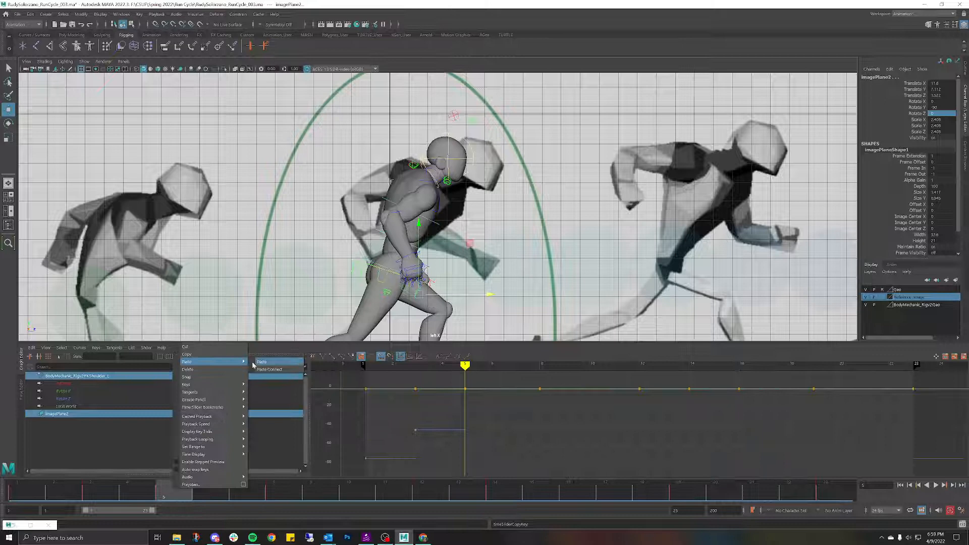
click(255, 363)
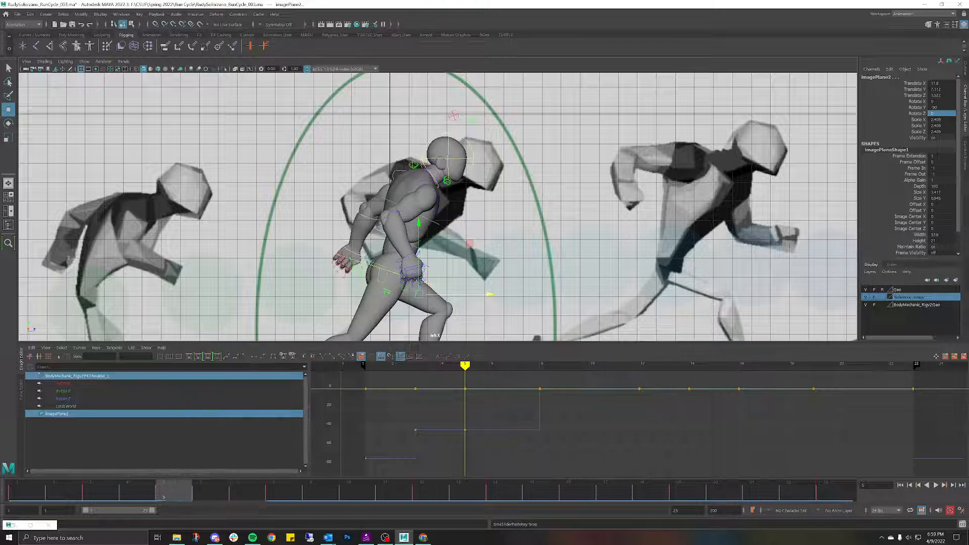
Step: Swing FKShoulder_L back to Rotate Z 13.24 and view it in perspective
click(348, 159)
click(397, 170)
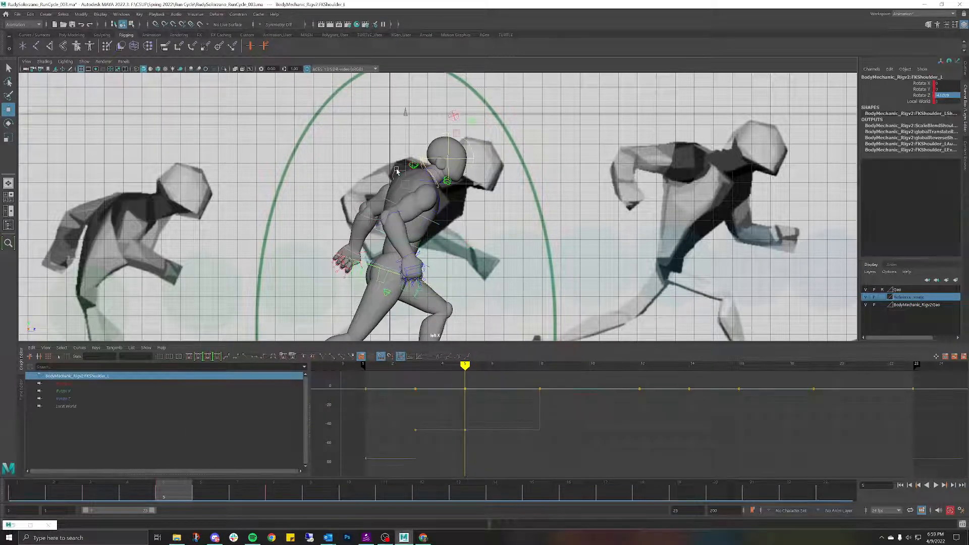
key(e)
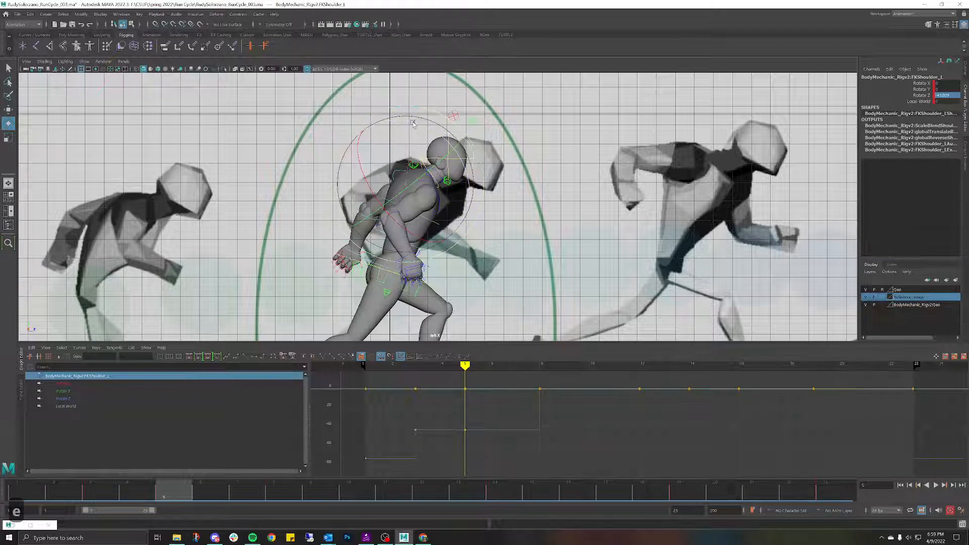
drag(410, 125, 356, 137)
key(space)
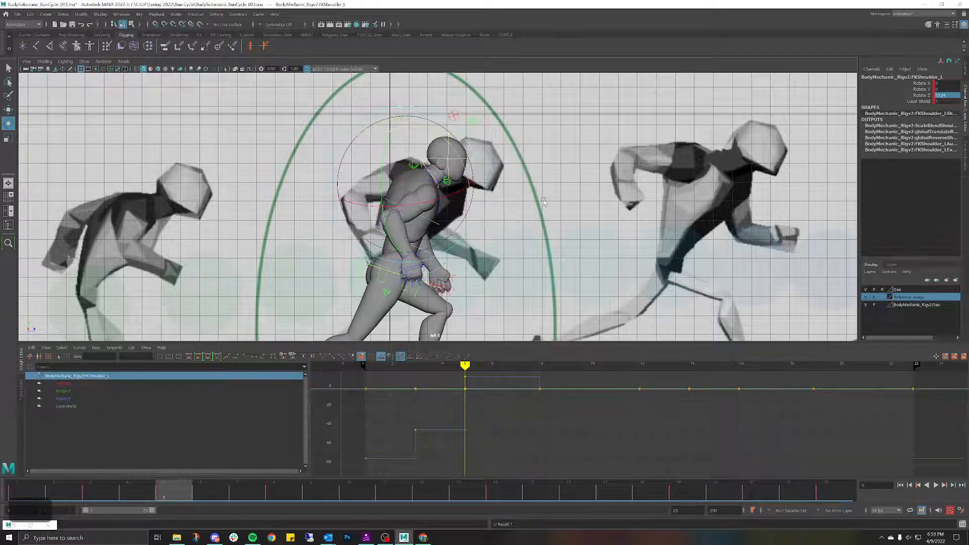
key(space)
drag(544, 199, 470, 193)
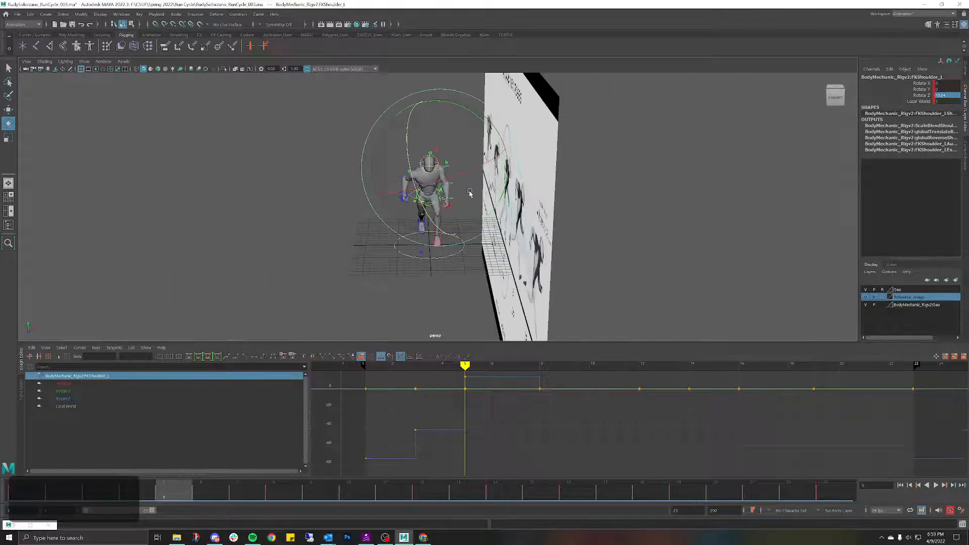
Step: In side view, bend the left elbow further, key it at frame 5, and play the run back
scroll(433, 188, up, 5)
click(276, 135)
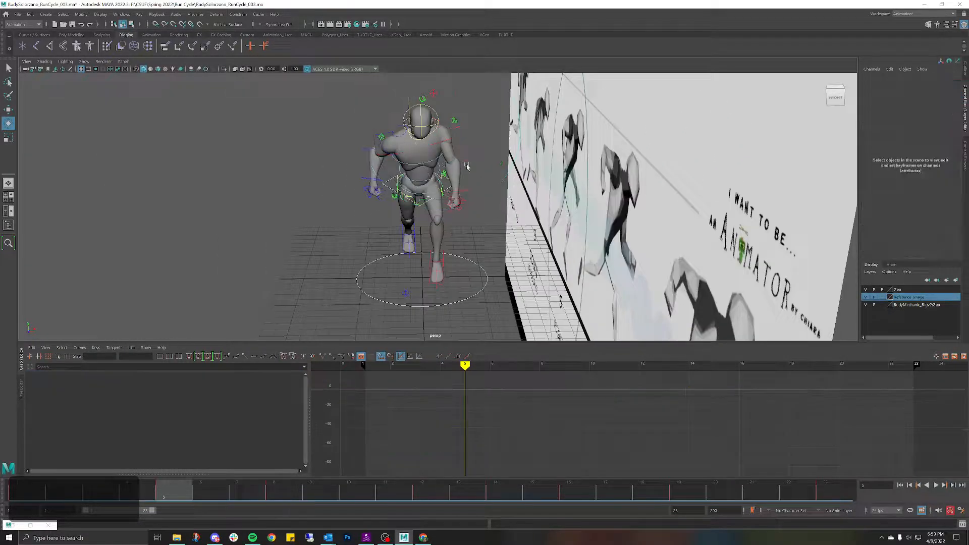
click(467, 167)
key(space)
drag(464, 164, 449, 154)
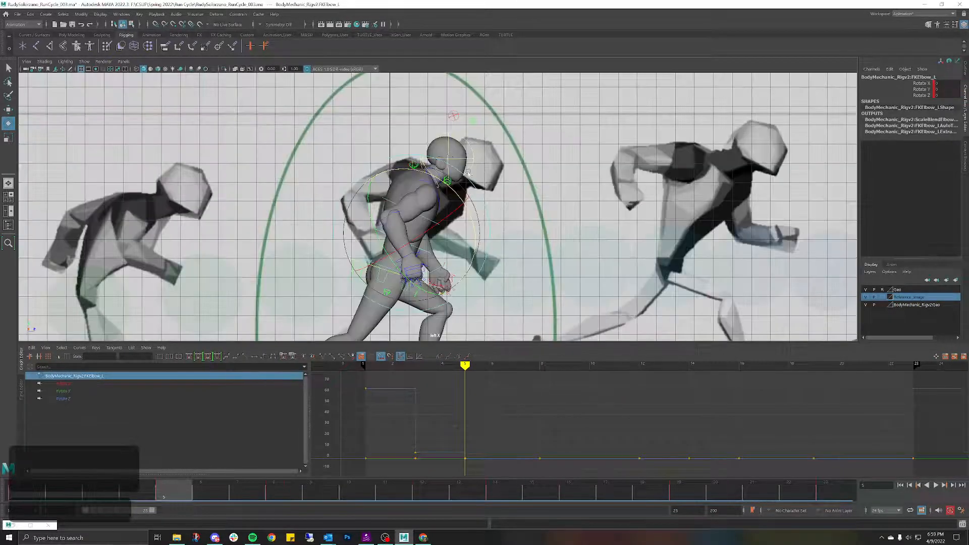
drag(485, 231, 458, 186)
key(s)
drag(177, 490, 12, 486)
key(alt+v)
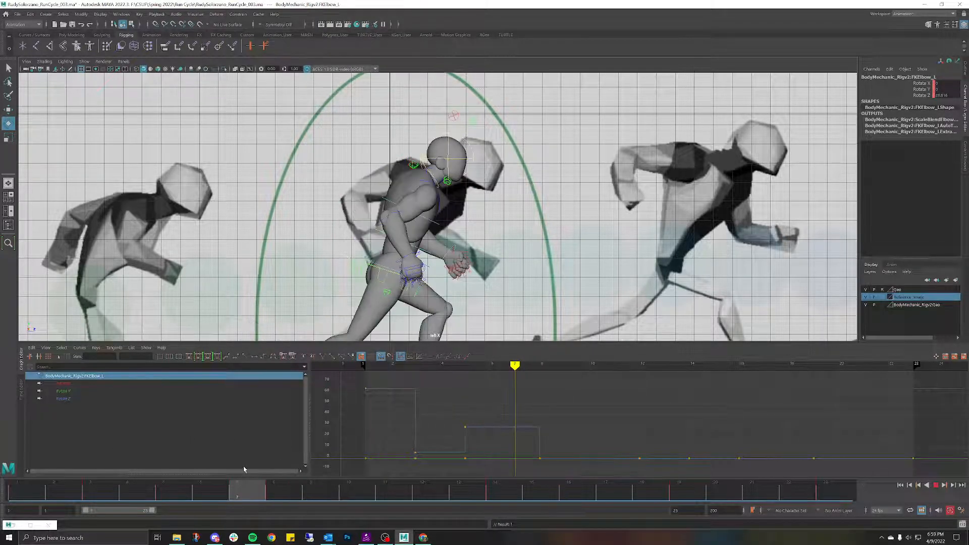
drag(208, 487, 184, 489)
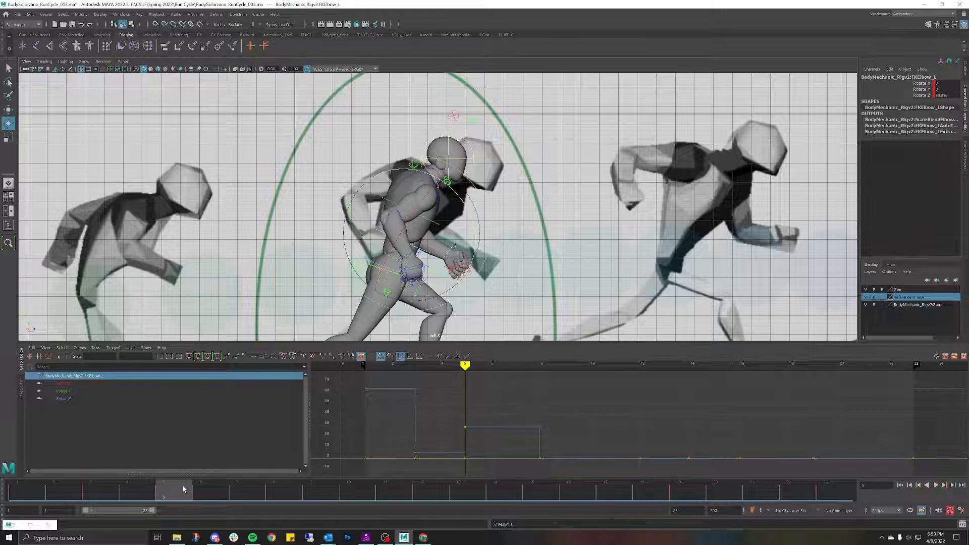
Step: Select the left shoulder and elbow controls in side view and move to frame 8
key(space)
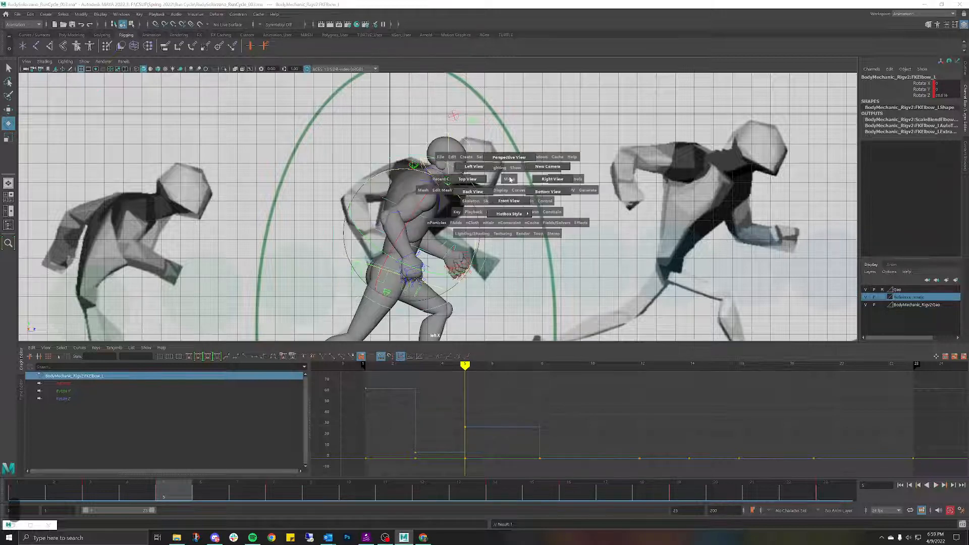
drag(510, 179, 491, 174)
click(337, 126)
click(494, 126)
key(w)
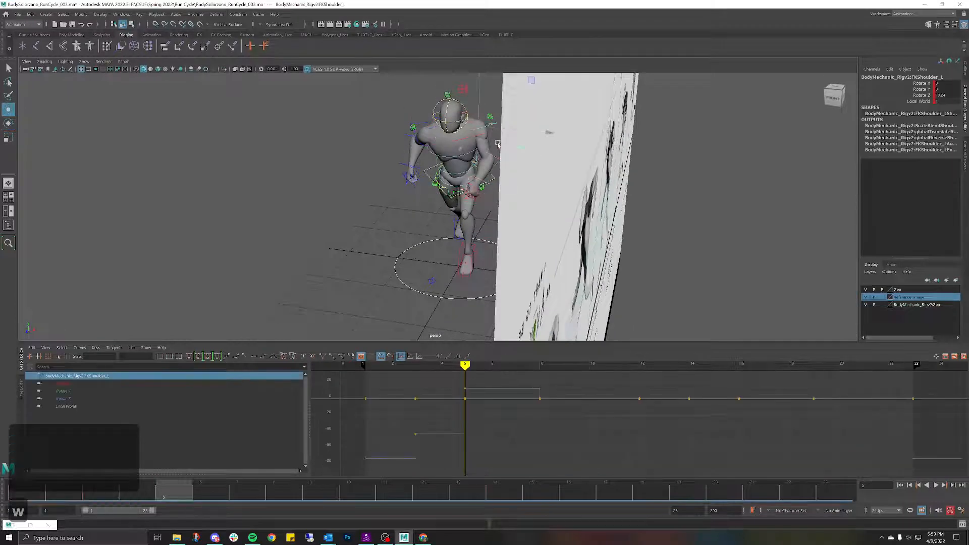
shift+click(497, 160)
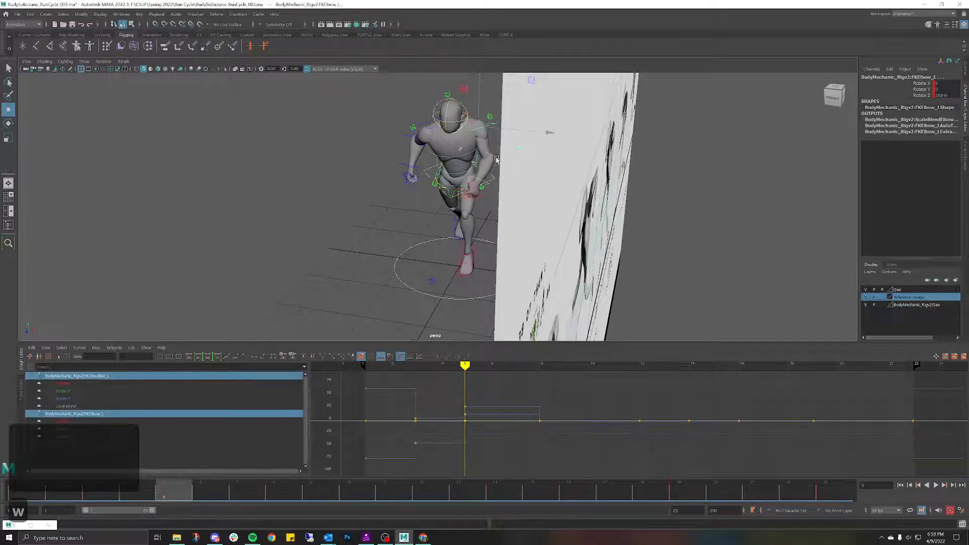
drag(456, 166, 433, 171)
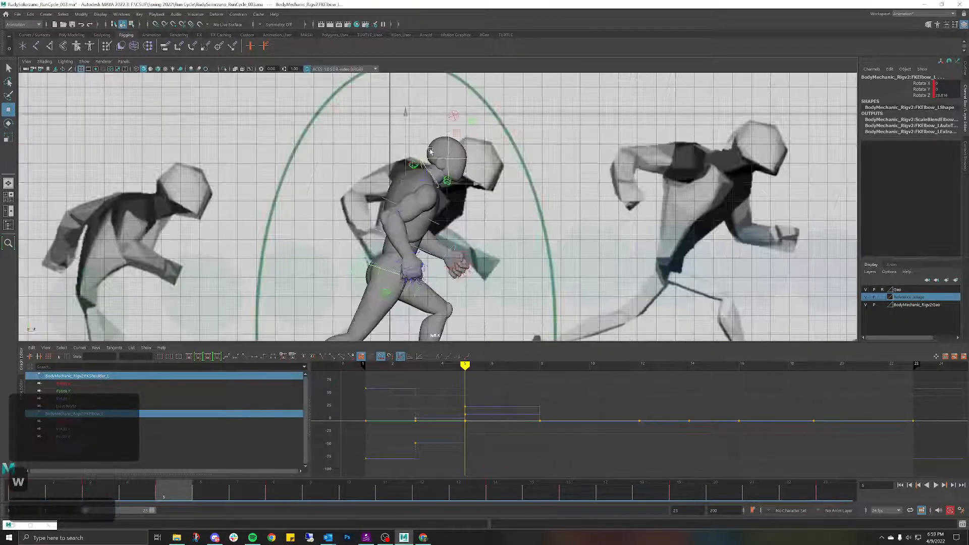
click(281, 493)
right_click(284, 492)
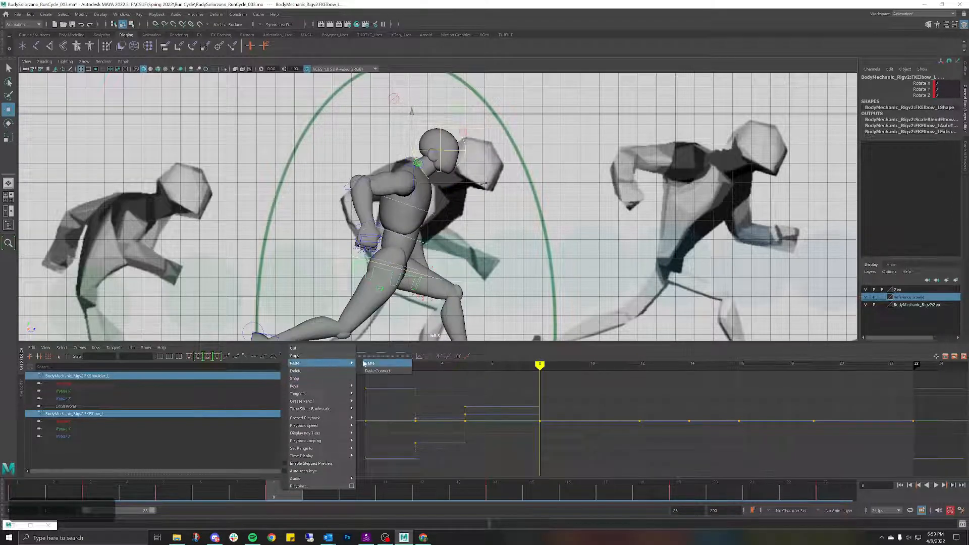
Step: Undo the pasted arm key at frame 8 and rotate the left shoulder slightly in left view
click(370, 364)
drag(454, 197, 471, 173)
key(ctrl+z)
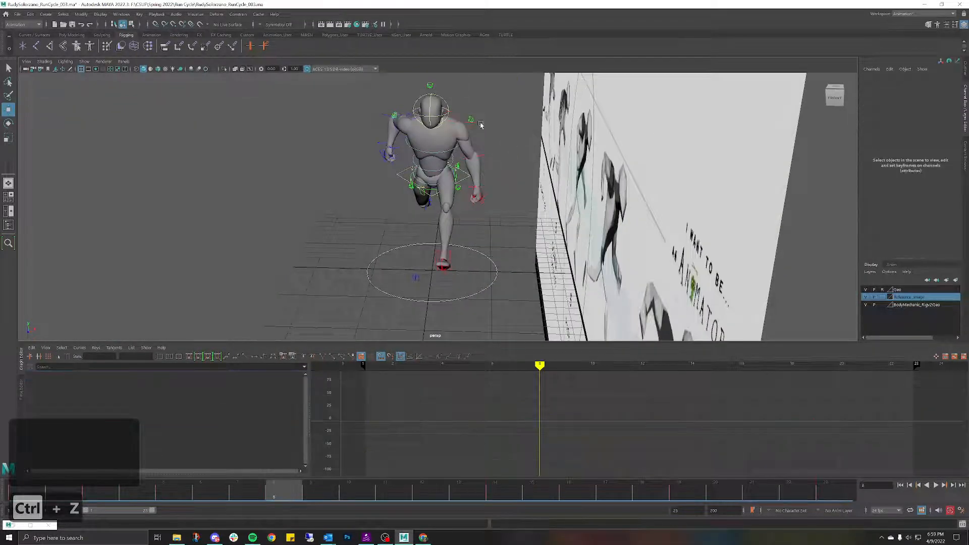
click(472, 127)
key(space)
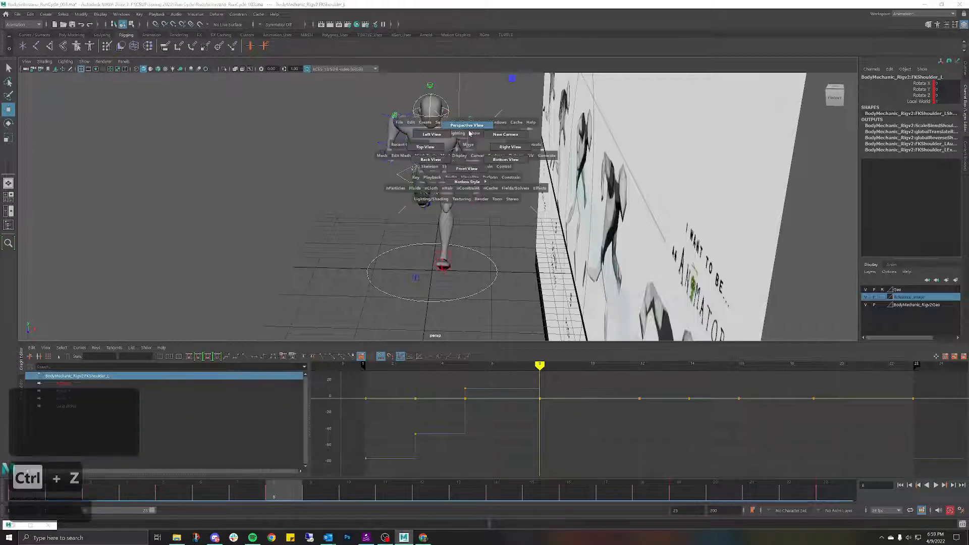
drag(462, 133, 431, 134)
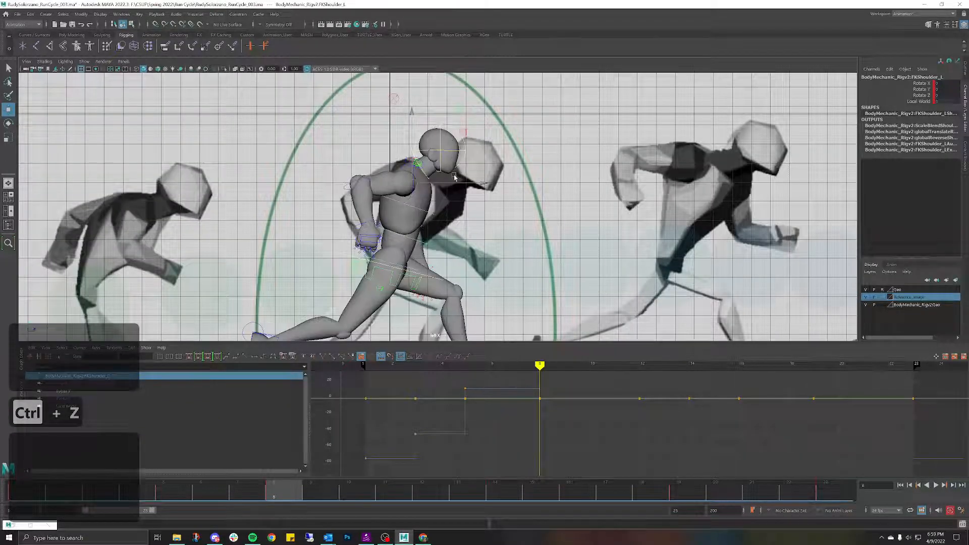
key(e)
drag(452, 188, 472, 164)
scroll(593, 239, down, 10)
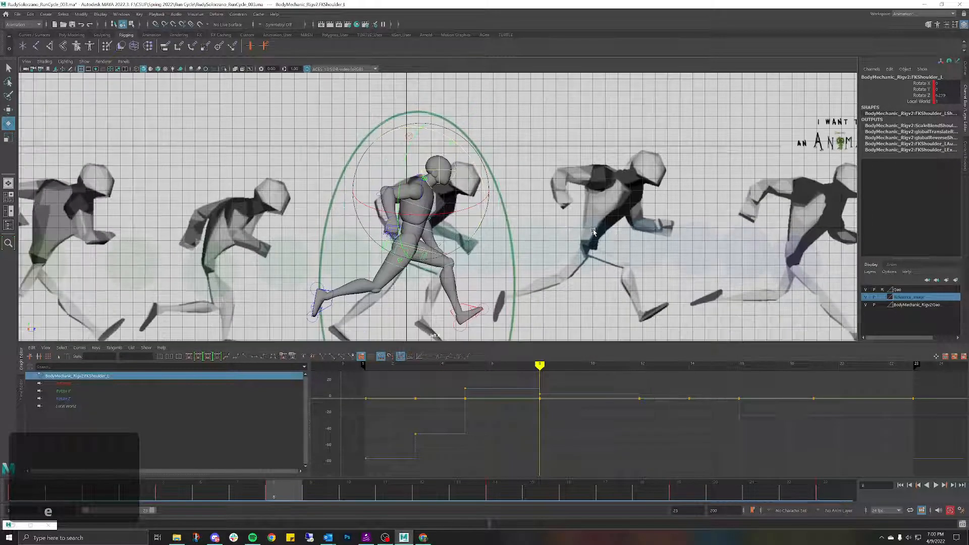
scroll(593, 238, down, 3)
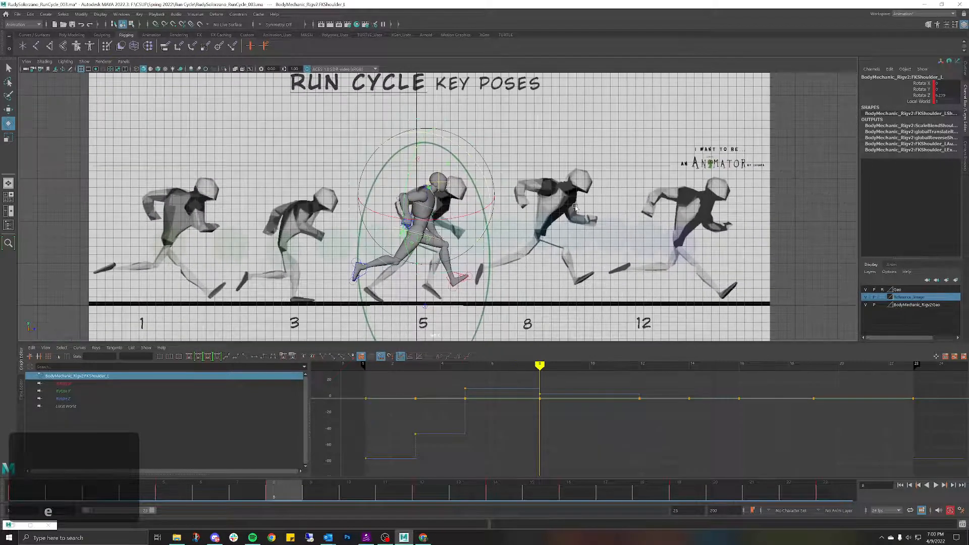
Step: Slide the reference image plane along Z so its frame 8 runner sits behind the mannequin
click(576, 207)
key(w)
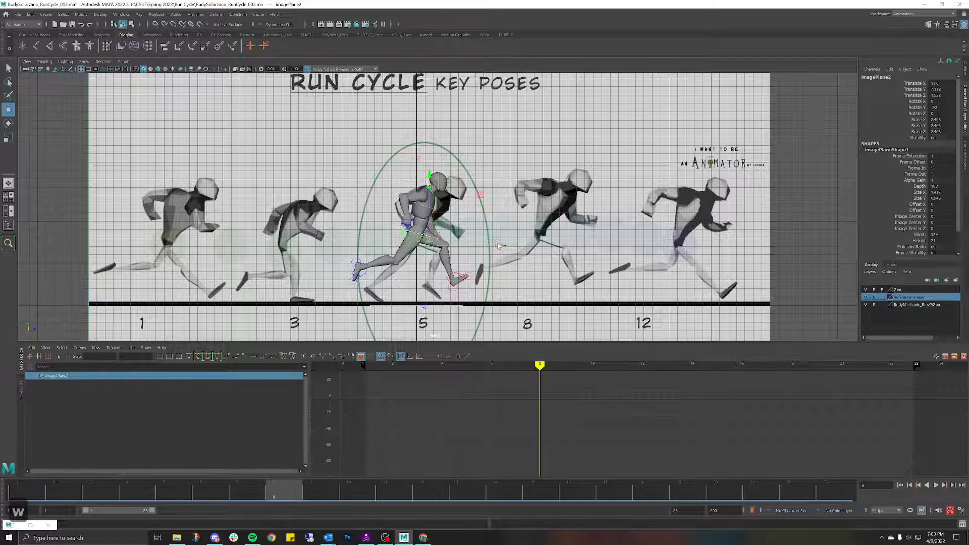
drag(497, 246, 379, 244)
key(space)
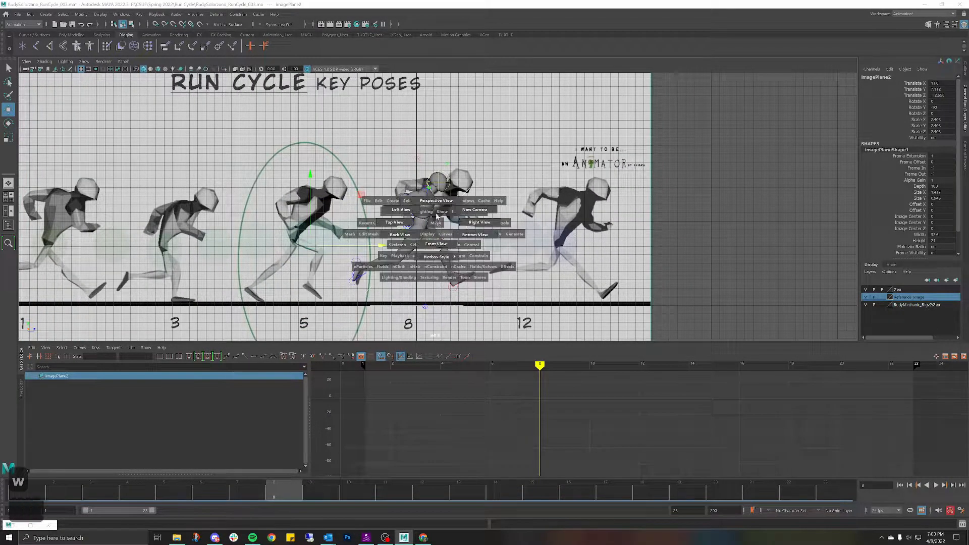
click(431, 206)
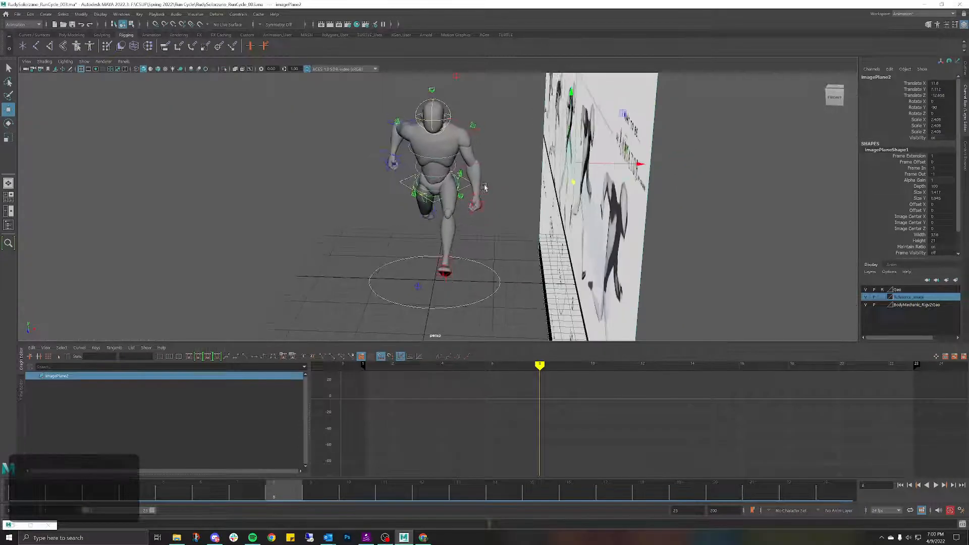
click(469, 137)
key(space)
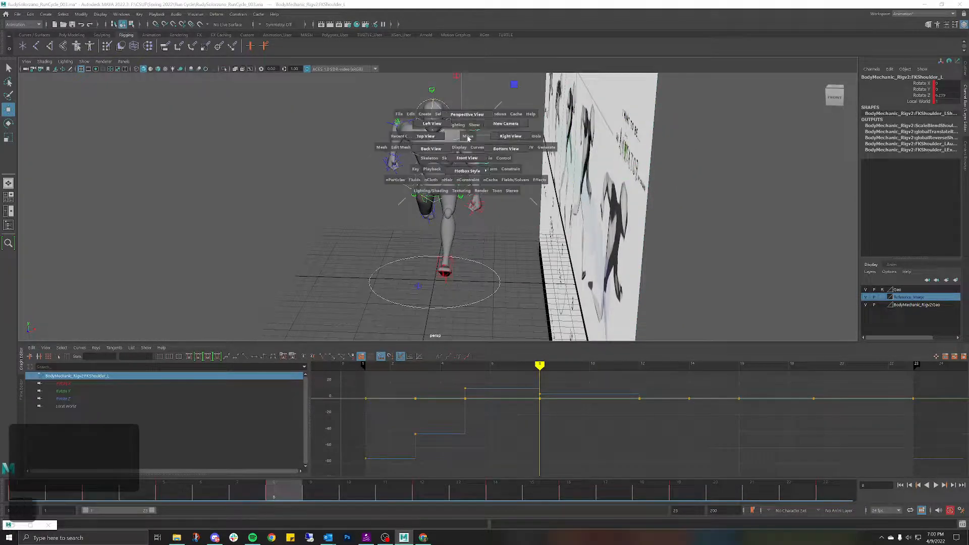
click(457, 151)
key(e)
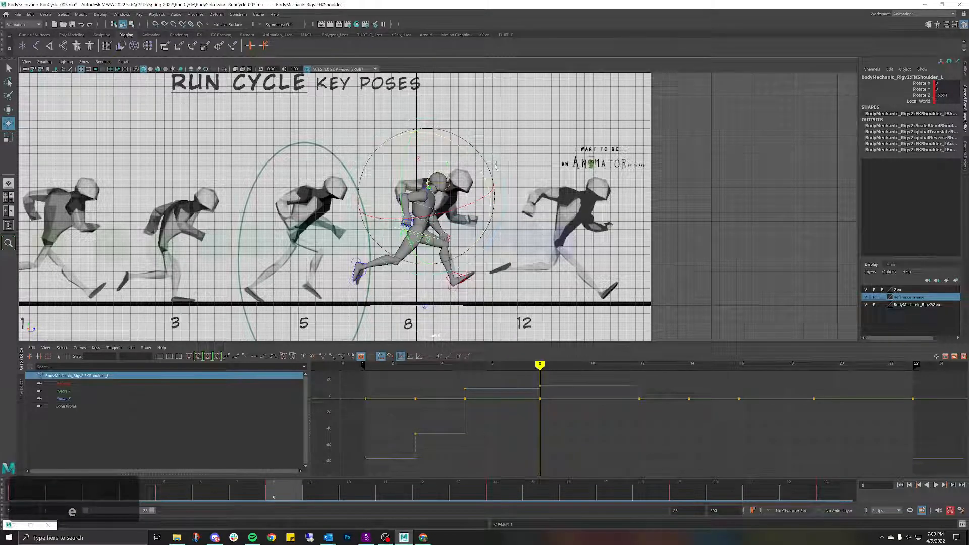
Step: Bend FKElbow_L up to Rotate Z 56.112 at frame 8
click(448, 212)
click(433, 214)
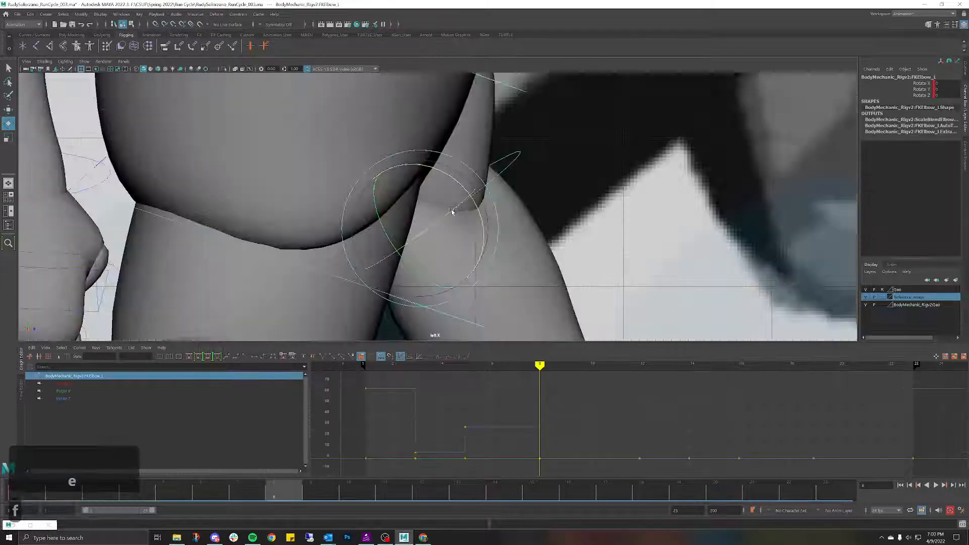
key(f)
drag(499, 207, 534, 171)
Step: Slide imagePlane2 along Z to -29.424 to line up the next key pose
click(560, 152)
key(f)
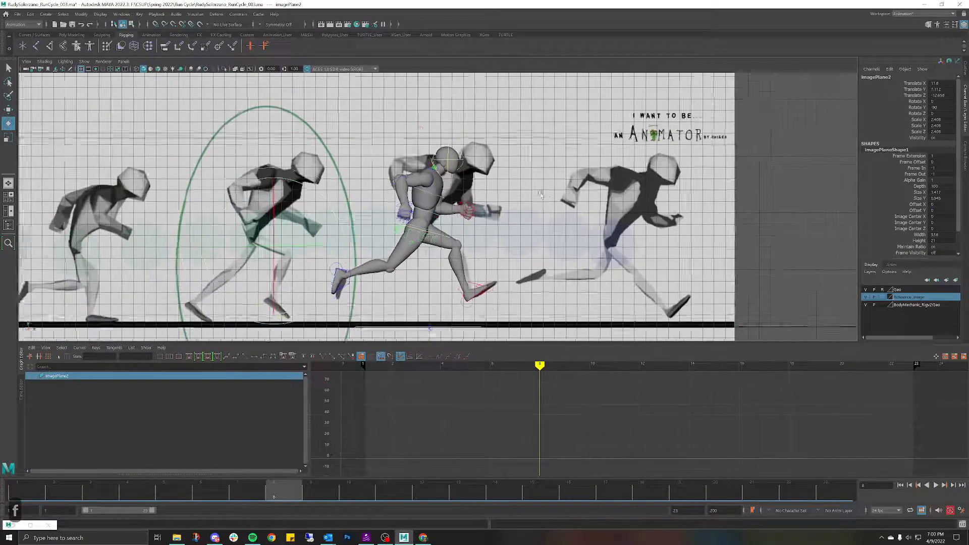
key(w)
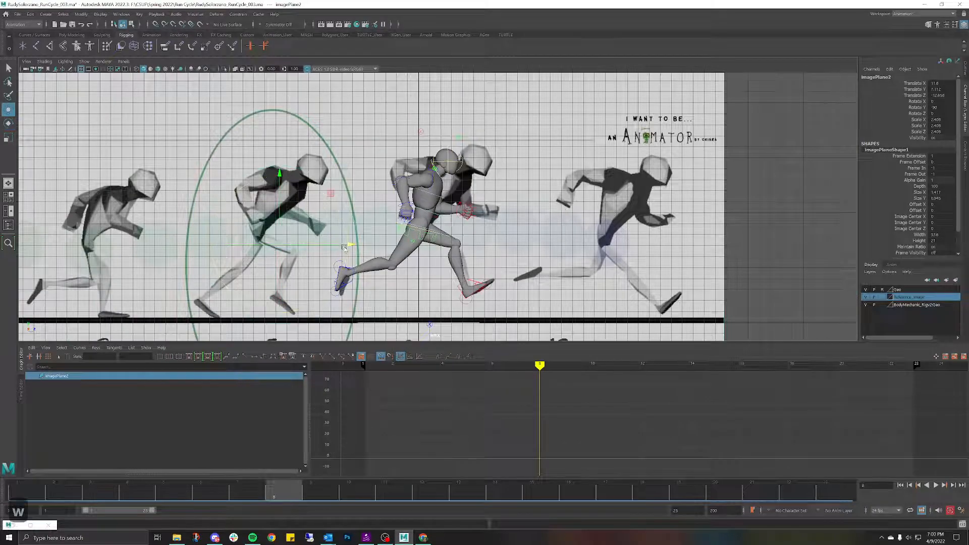
drag(348, 247, 164, 241)
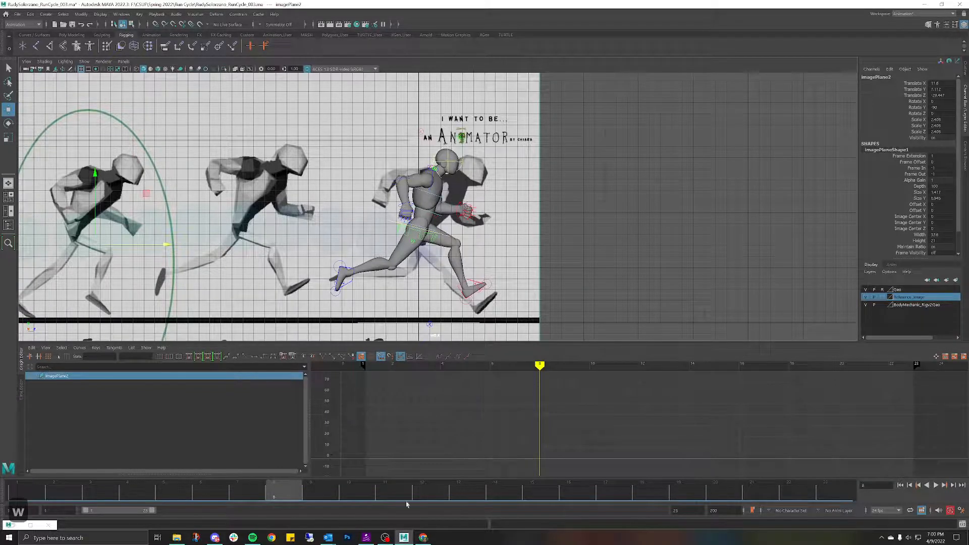
Step: At frame 12, raise FKShoulder_L's Rotate Z to about 10.75
click(424, 498)
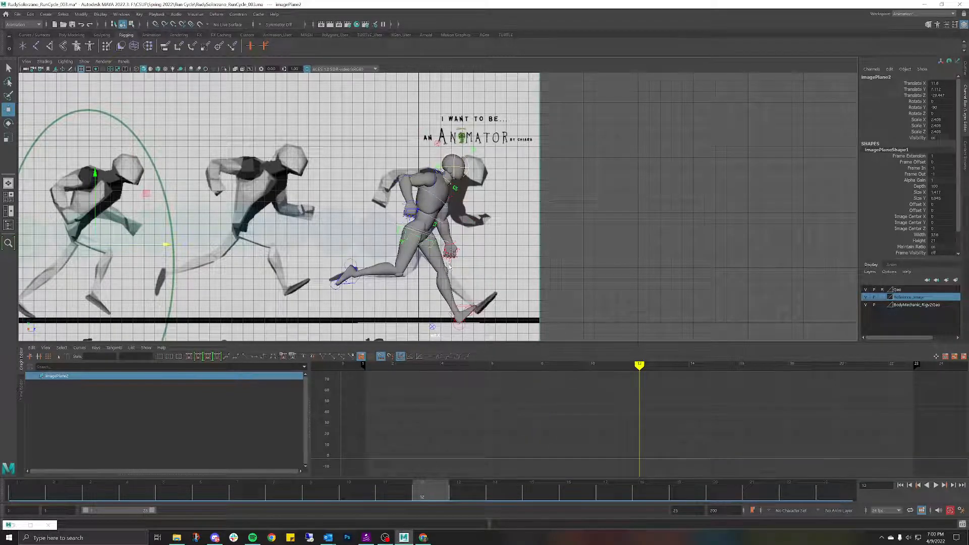
click(453, 197)
key(e)
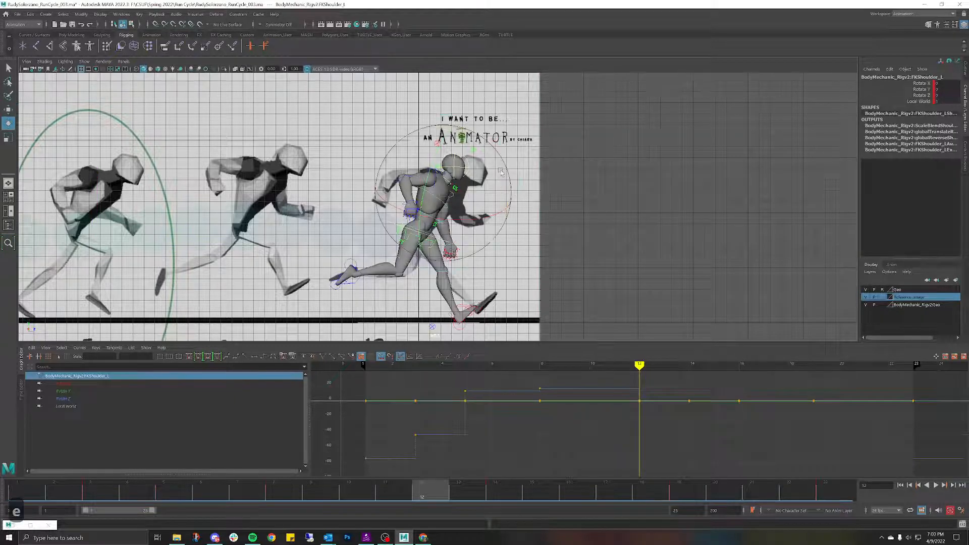
click(574, 167)
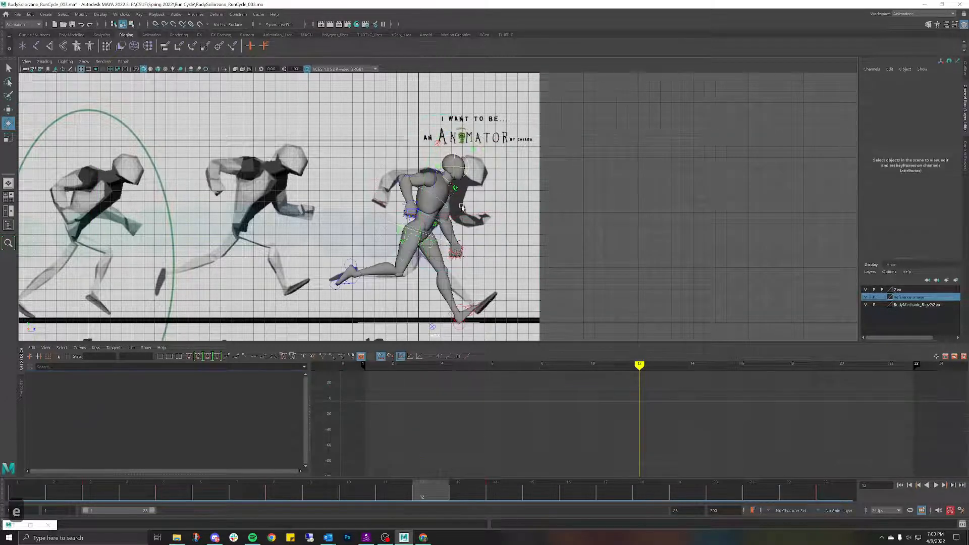
click(453, 198)
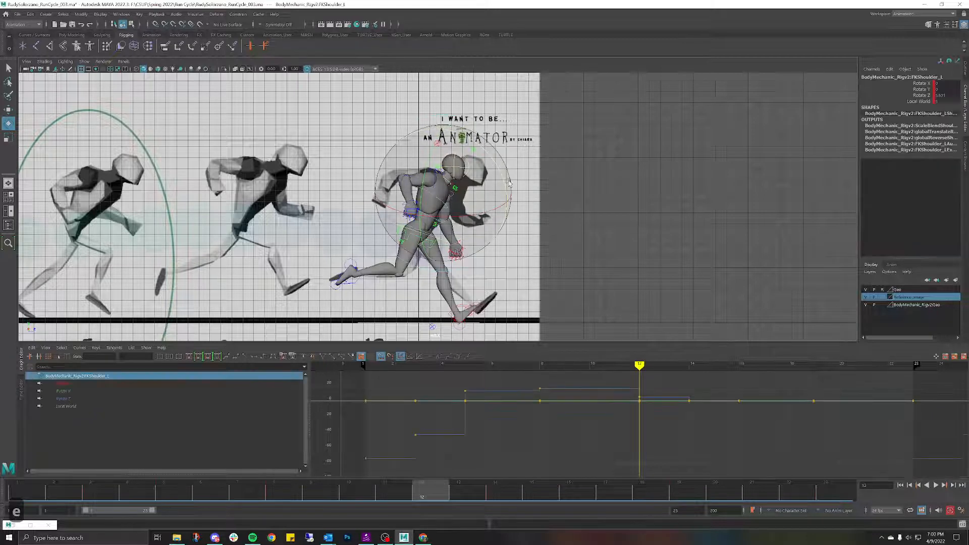
drag(505, 181, 558, 180)
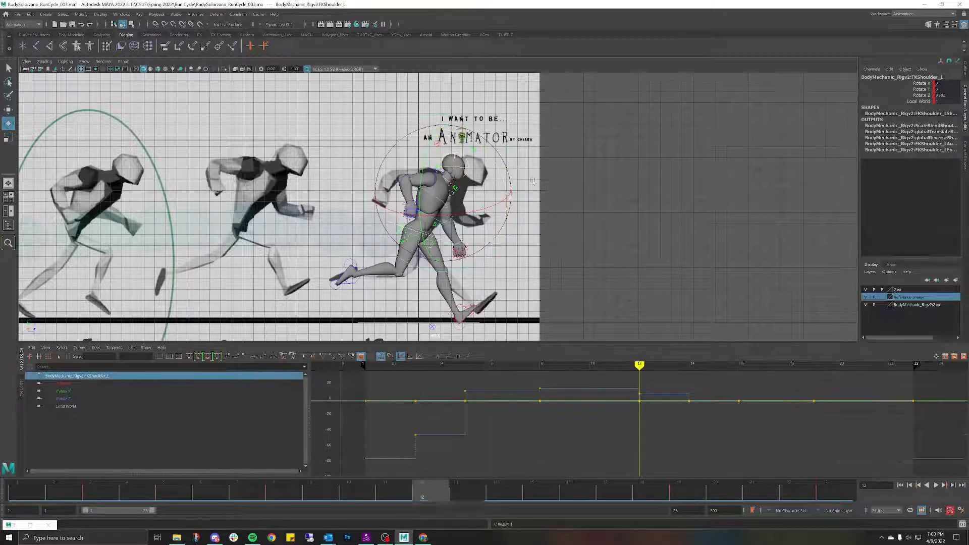
Step: Bend FKElbow_L to about 57.3, then scrub the timeline to review the arm motion
click(553, 184)
click(451, 221)
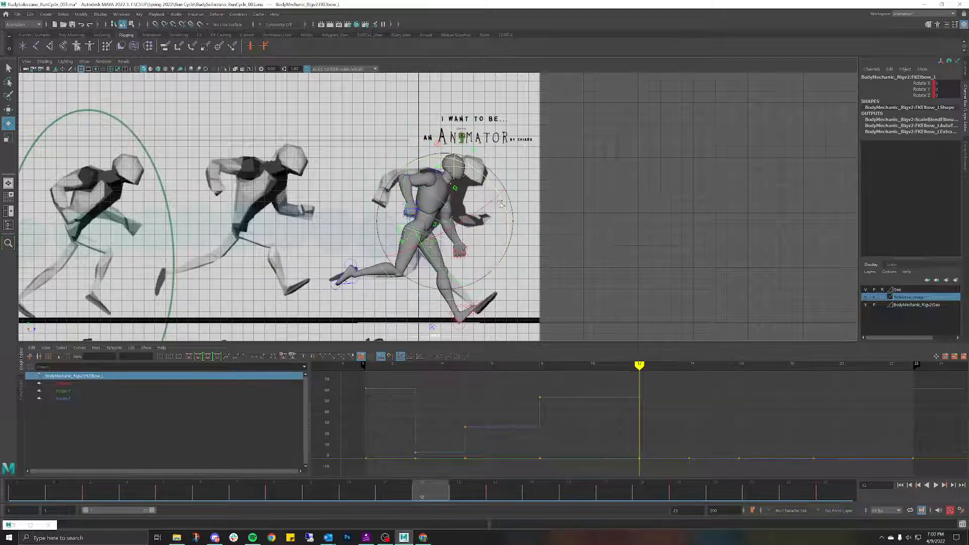
drag(503, 206, 444, 171)
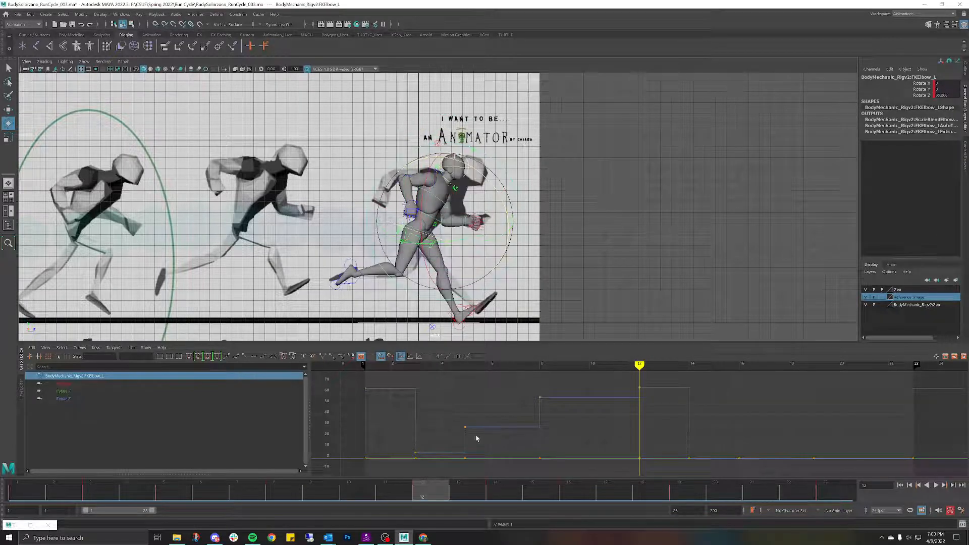
drag(433, 497, 101, 489)
drag(121, 415, 431, 430)
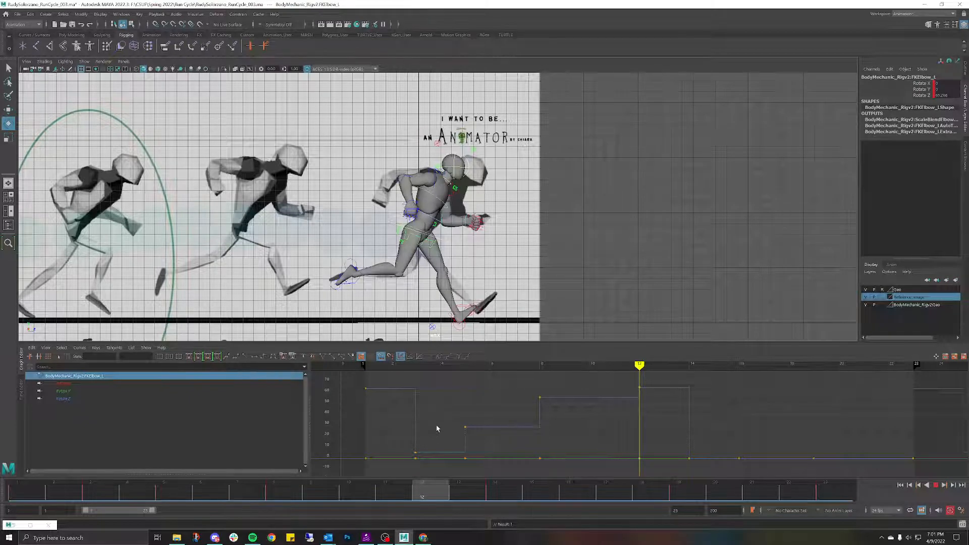
mouse_move(429, 427)
mouse_down()
mouse_move(407, 426)
mouse_move(426, 426)
mouse_up()
click(535, 131)
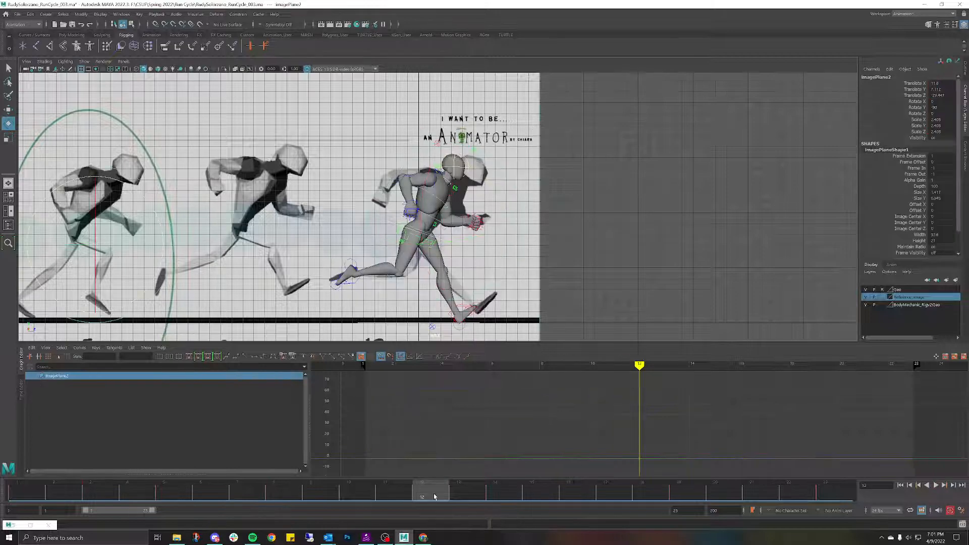
Step: Play the run cycle, scrub frames 1 to 15 against the reference, then orbit in perspective
key(alt+v)
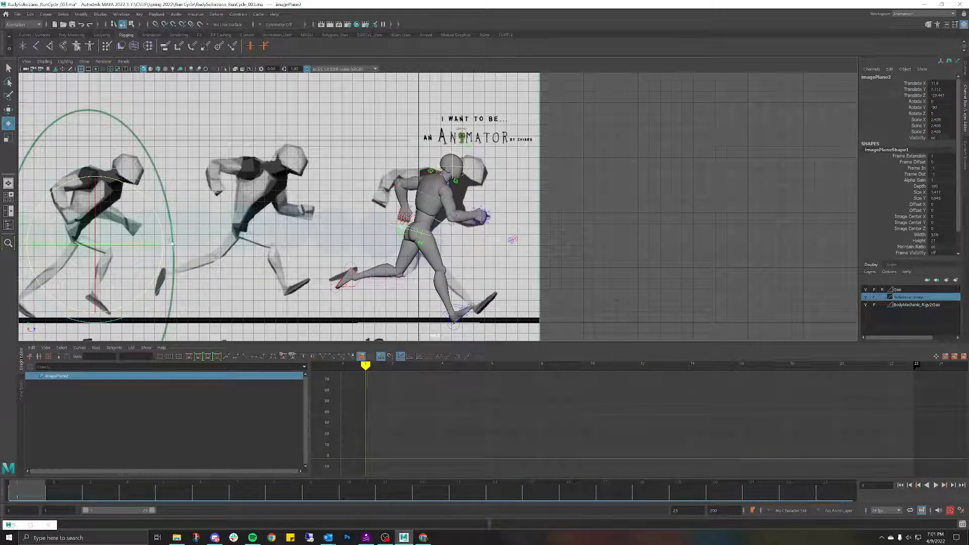
scroll(238, 199, down, 3)
scroll(275, 205, down, 2)
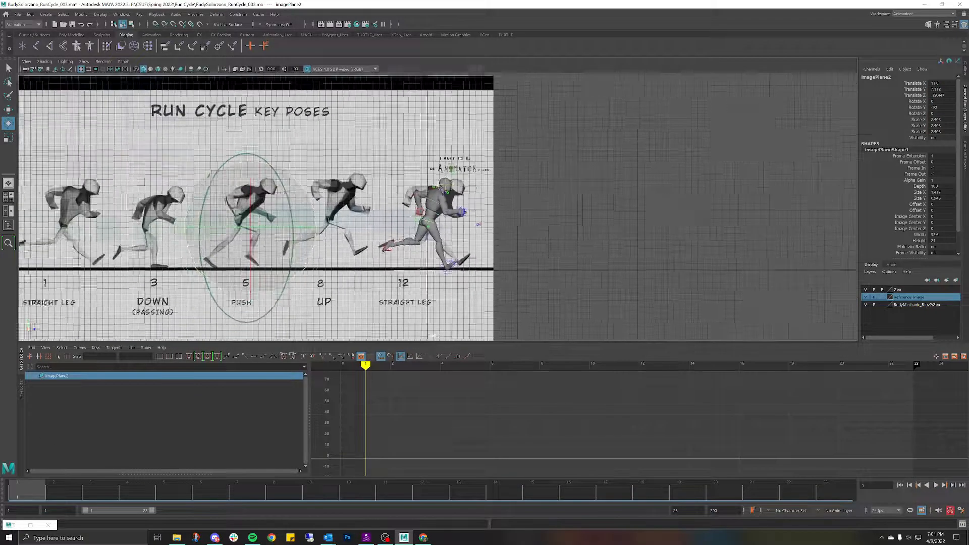
alt+middle_drag(391, 197, 574, 187)
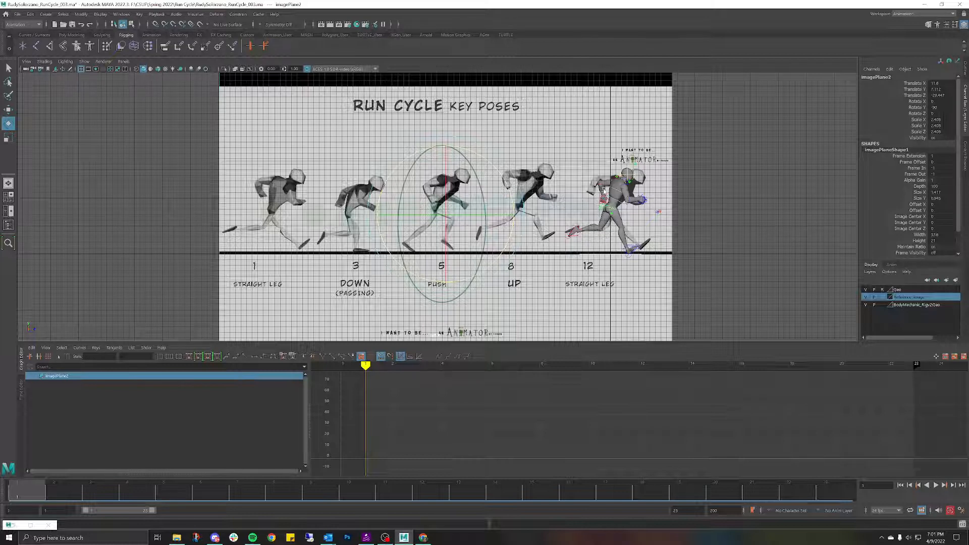
drag(29, 500, 478, 525)
key(space)
drag(609, 232, 609, 207)
scroll(431, 196, up, 2)
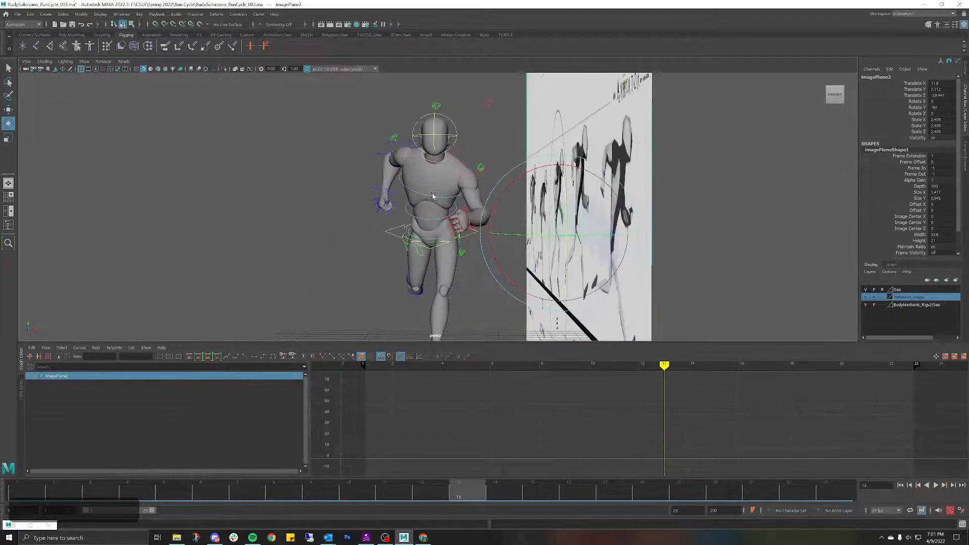
Step: Select only the FKRoot_M hip control with the rotate tool active
mouse_move(433, 197)
alt+mouse_down()
mouse_move(467, 210)
mouse_move(414, 199)
alt+mouse_up()
click(334, 183)
scroll(354, 187, up, 3)
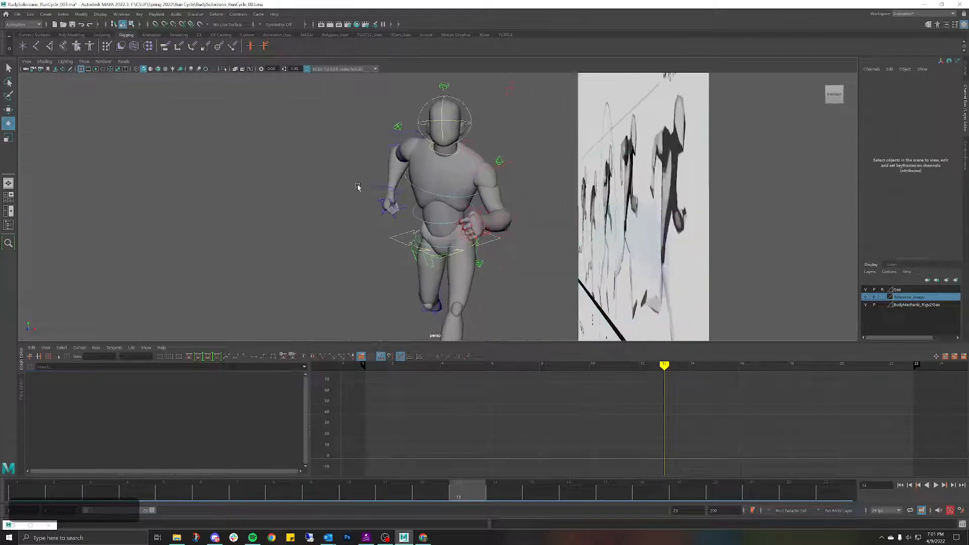
click(439, 247)
key(e)
key(w)
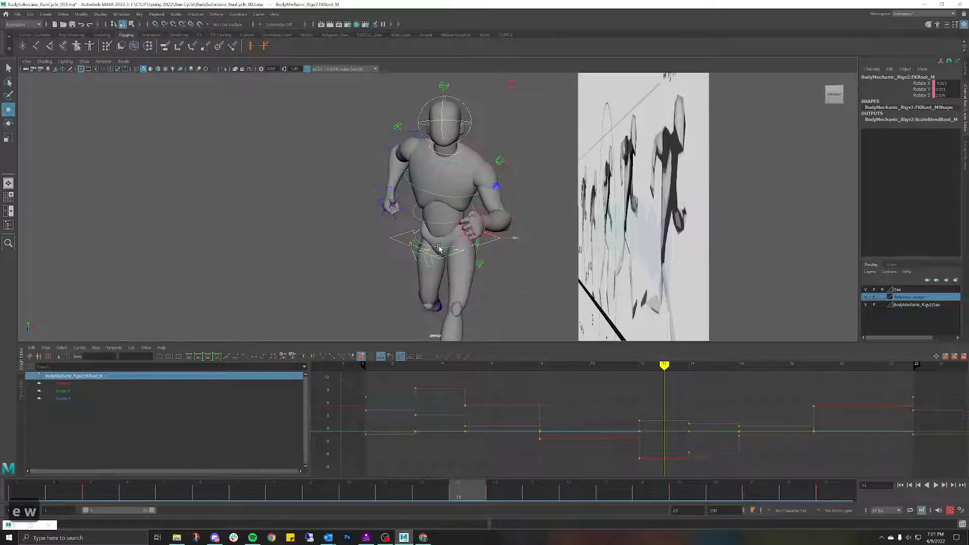
shift+click(435, 226)
shift+click(427, 197)
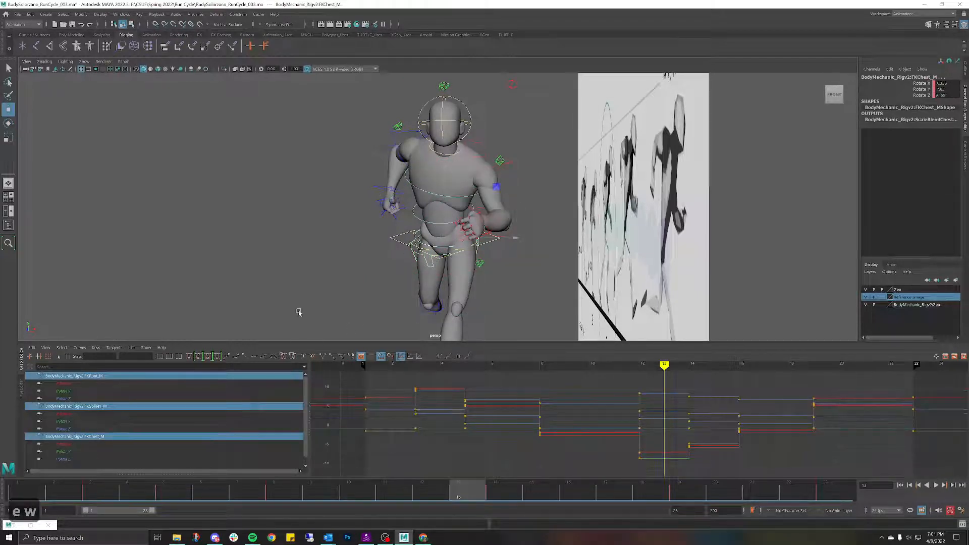
click(366, 209)
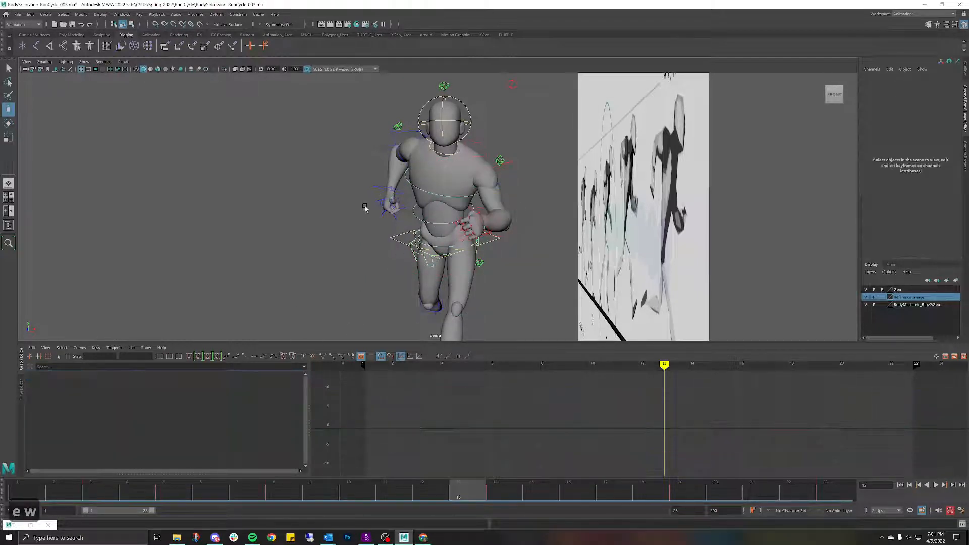
click(414, 238)
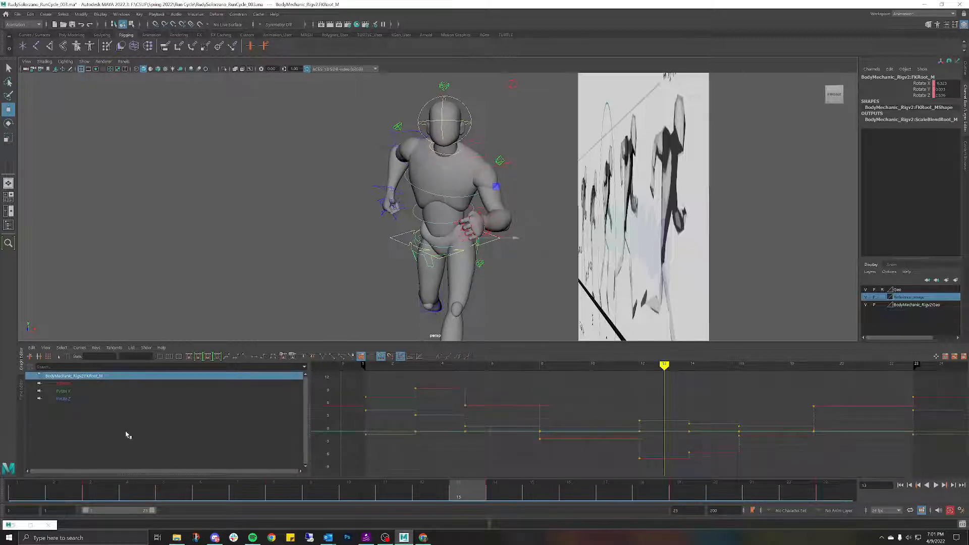
key(e)
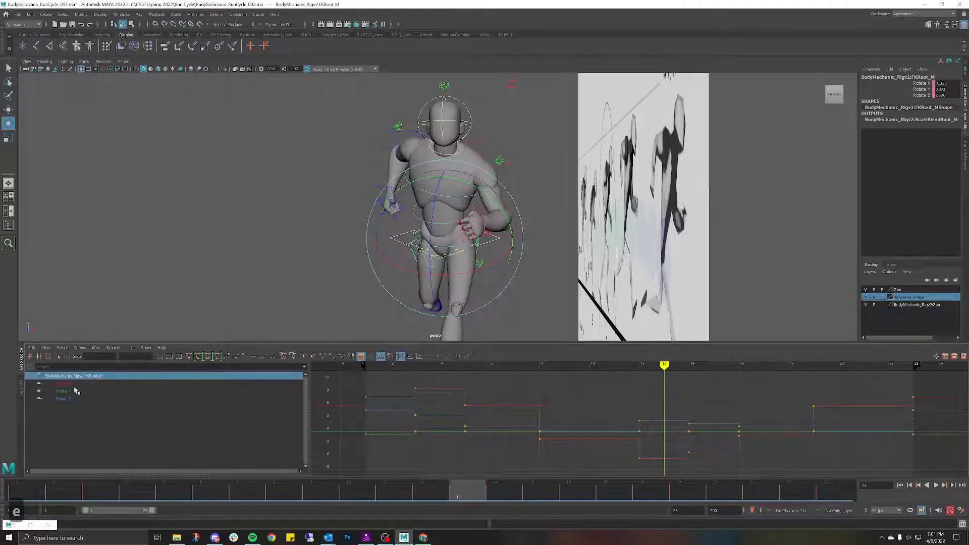
Step: Delete all of FKRoot_M's Rotate Y keys in the Graph Editor, then deselect the rig
click(73, 391)
scroll(634, 455, down, 3)
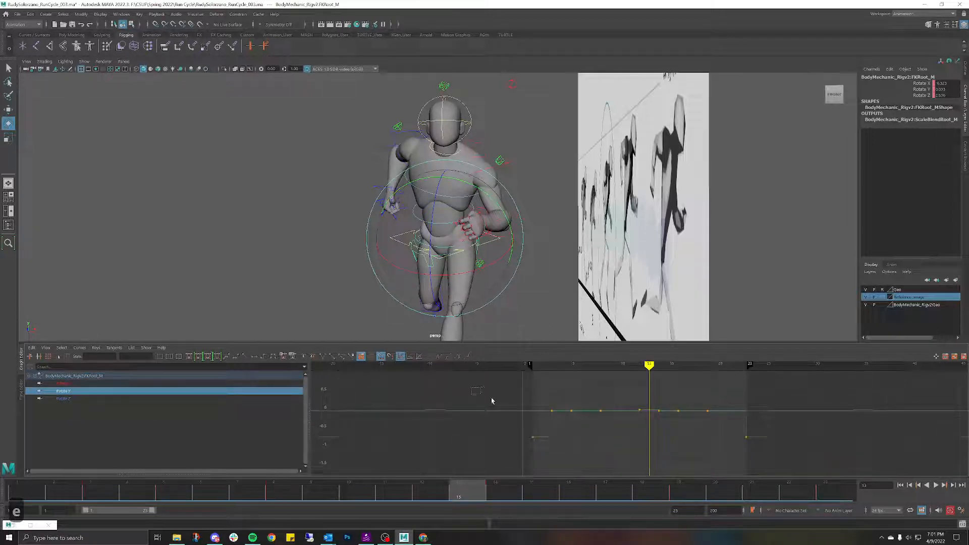
mouse_move(735, 458)
mouse_down()
mouse_move(758, 459)
mouse_move(748, 456)
mouse_up()
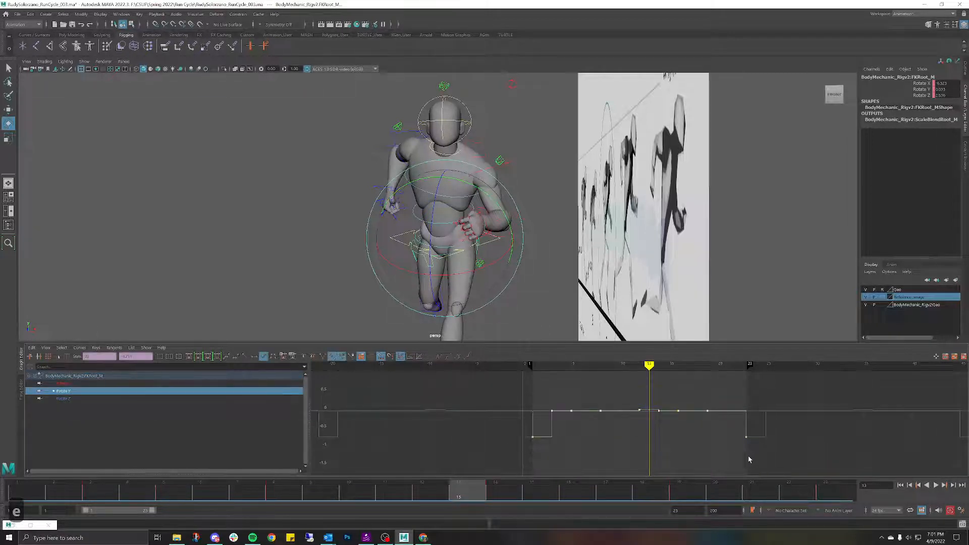
drag(541, 394, 752, 452)
key(Delete)
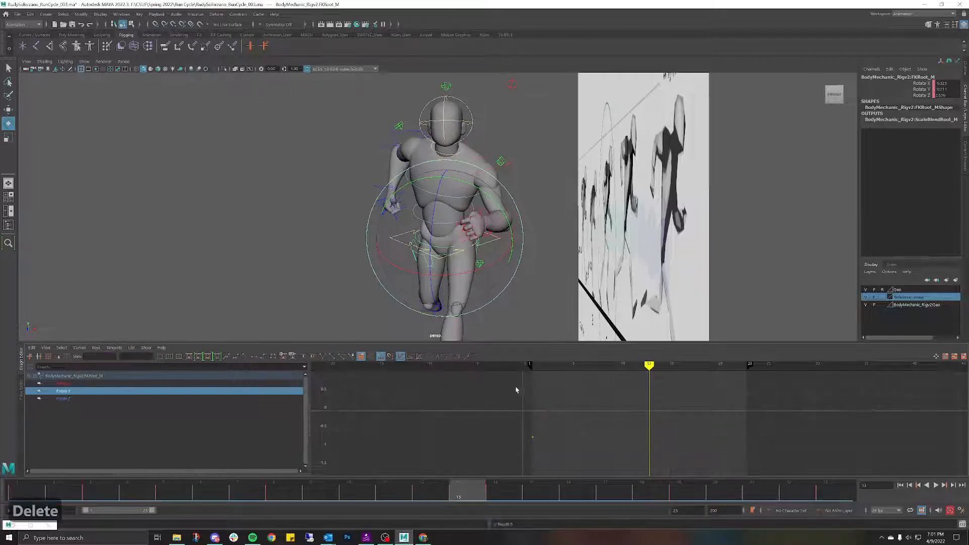
drag(558, 449, 555, 450)
key(Delete)
click(558, 240)
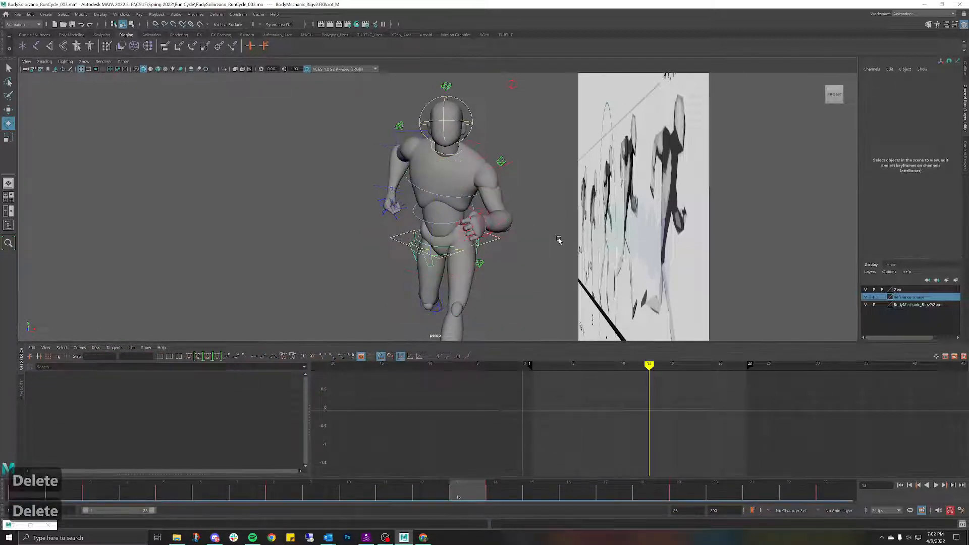
Step: Delete all Rotate Y keys from FKSpine1_M in the Graph Editor
click(437, 226)
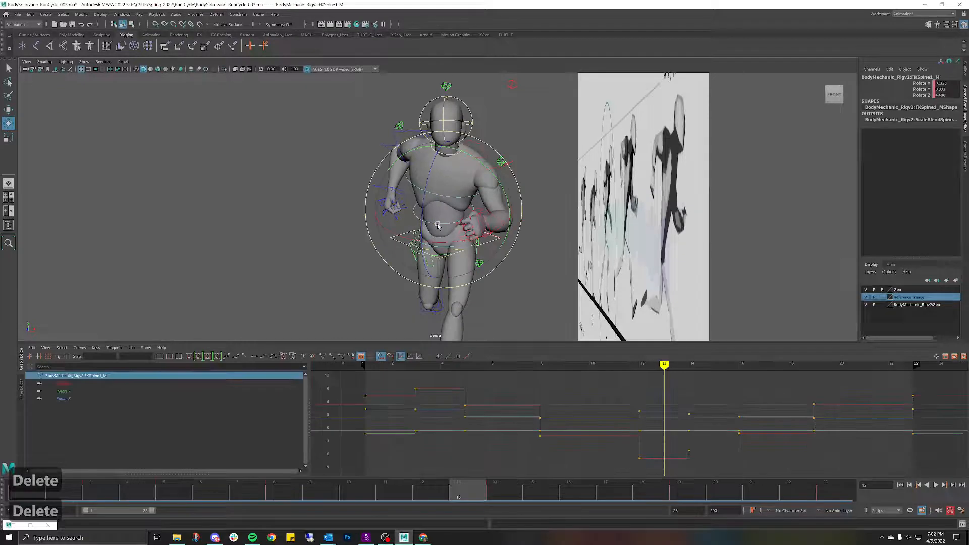
click(65, 391)
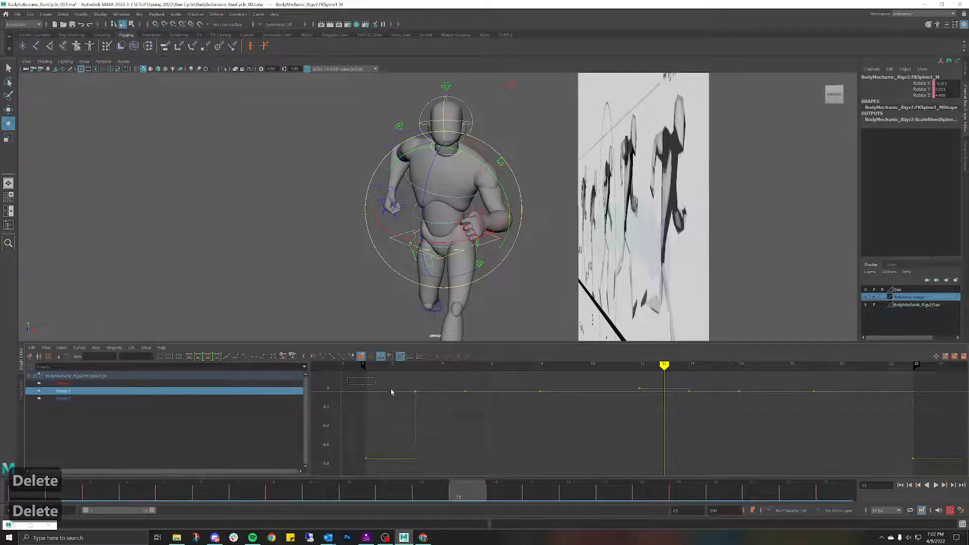
drag(391, 392, 926, 501)
key(Delete)
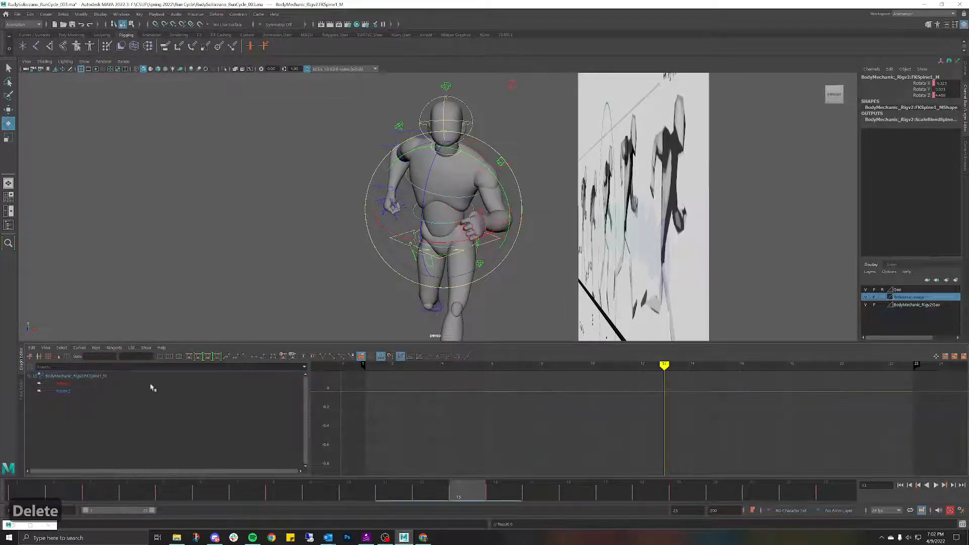
click(79, 386)
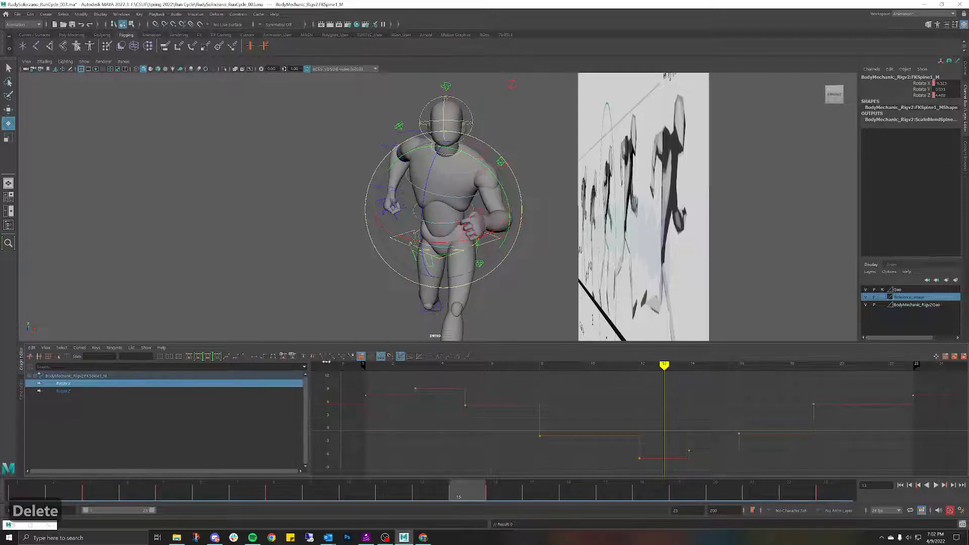
click(281, 198)
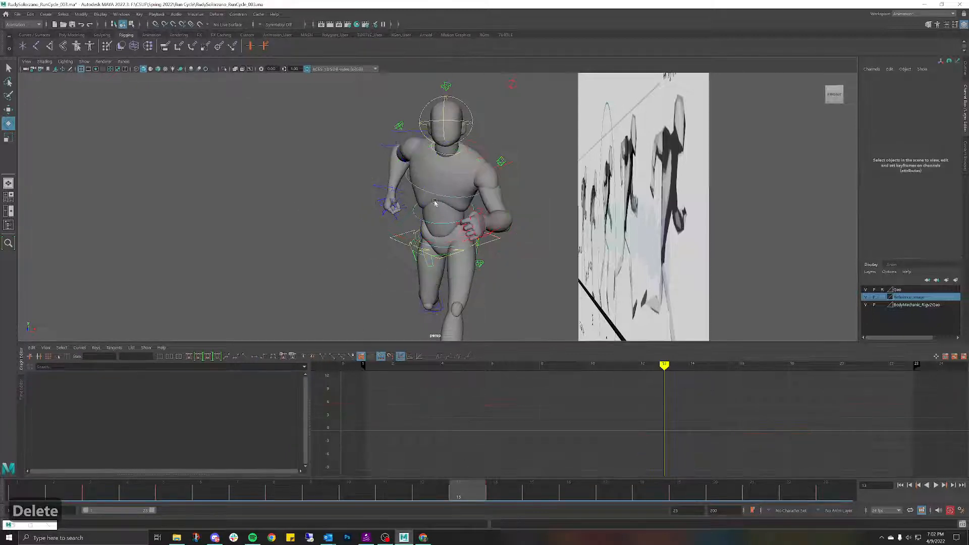
Step: Delete all Rotate Y keys from FKChest_M, then deselect it
click(437, 196)
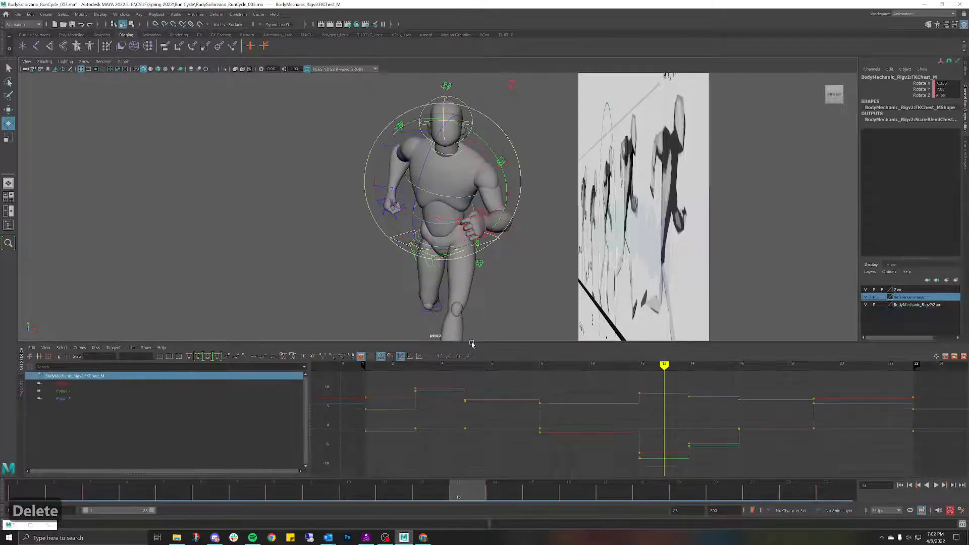
click(96, 392)
key(f)
drag(423, 379, 839, 461)
key(Delete)
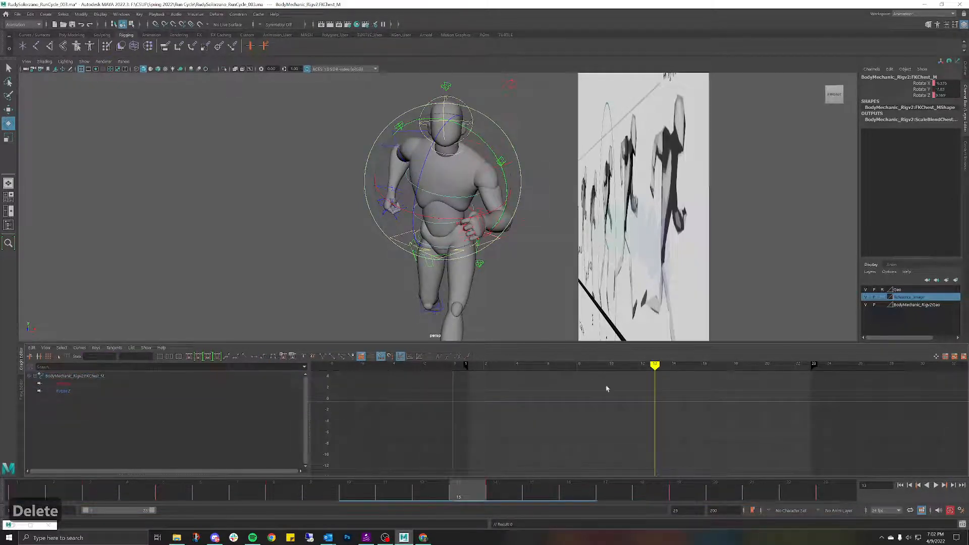
click(303, 199)
scroll(398, 195, up, 2)
alt+drag(397, 195, 420, 197)
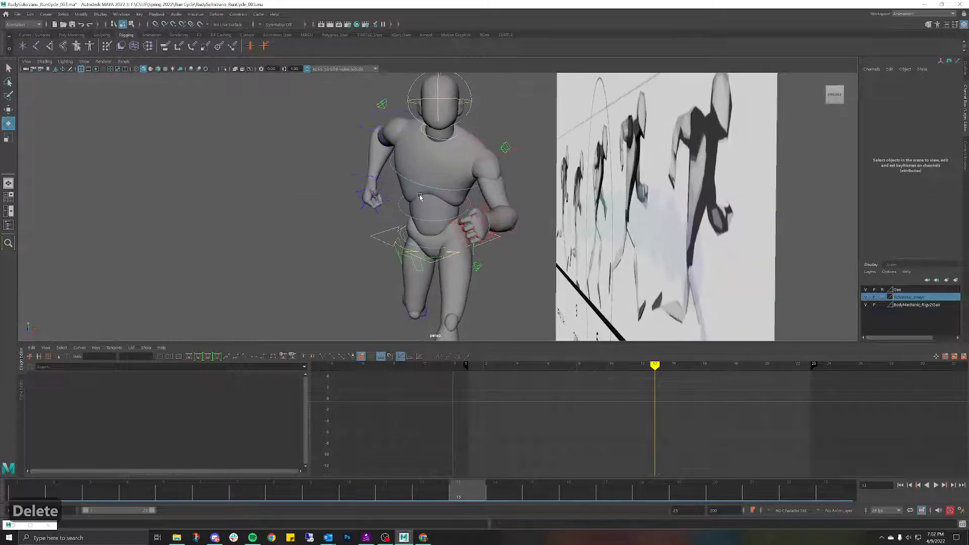
Step: Set Rotate Y to 0 on the chest, spine and hip root controls
click(421, 186)
key(w)
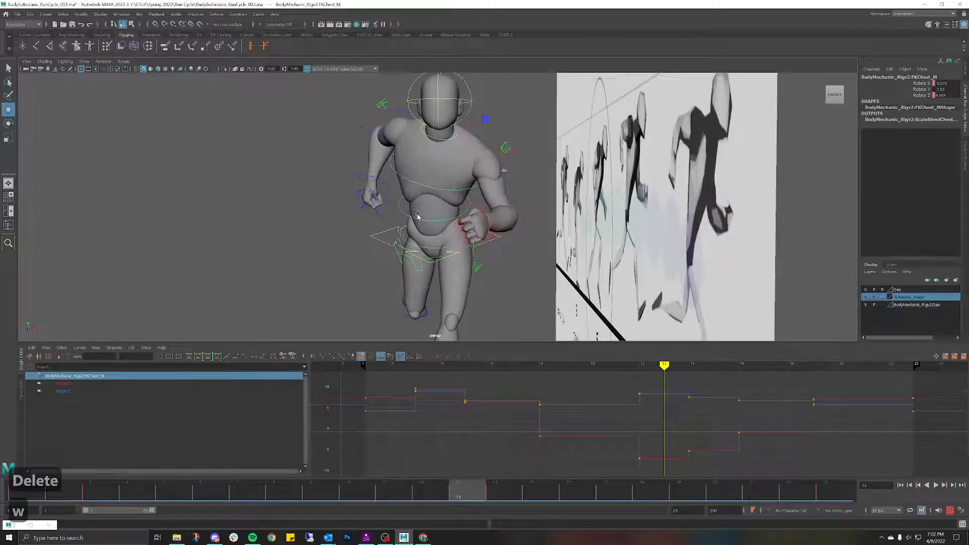
shift+click(417, 219)
shift+click(422, 248)
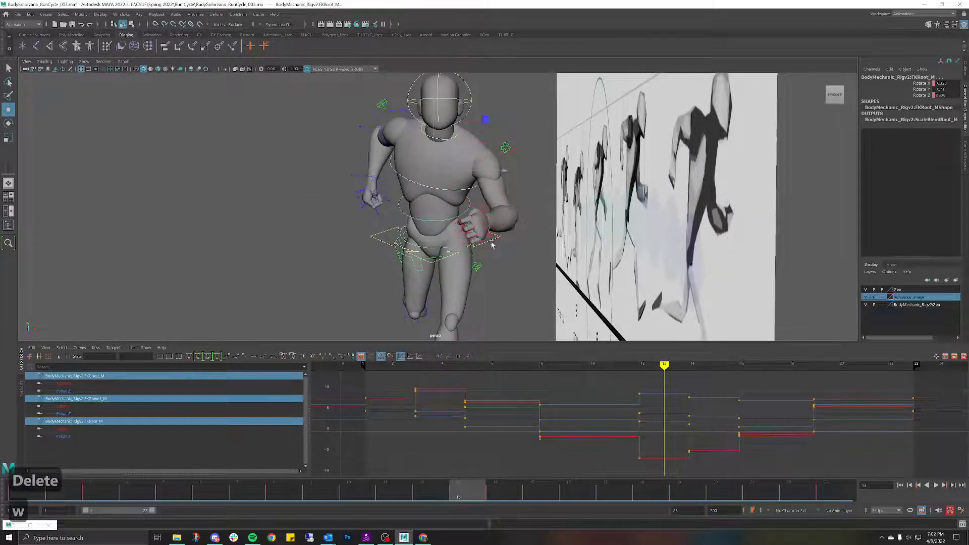
text(0)
key(Return)
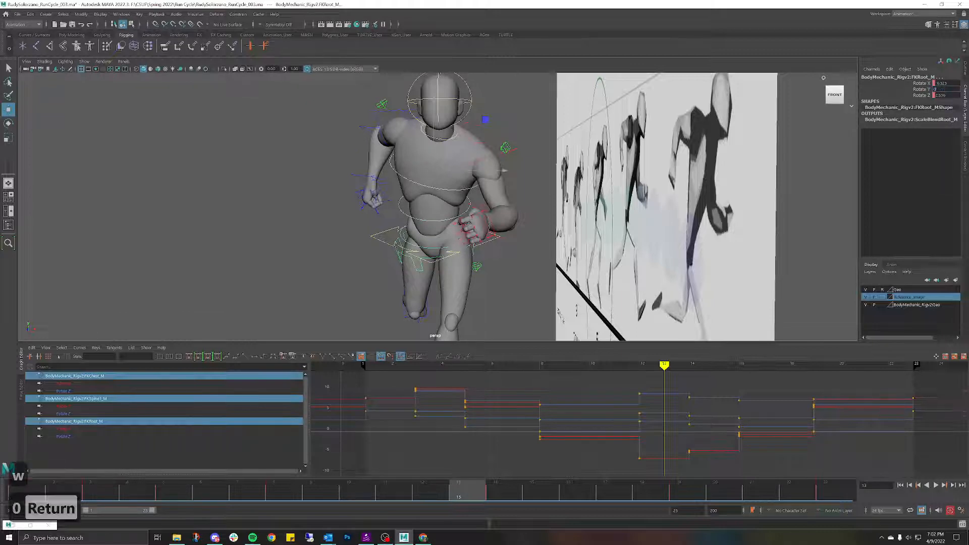
Step: From an angled side view at the early frames, turn the chest and upper body slightly
click(292, 228)
alt+drag(292, 227, 466, 159)
alt+right_drag(466, 159, 518, 208)
alt+middle_drag(519, 244, 515, 263)
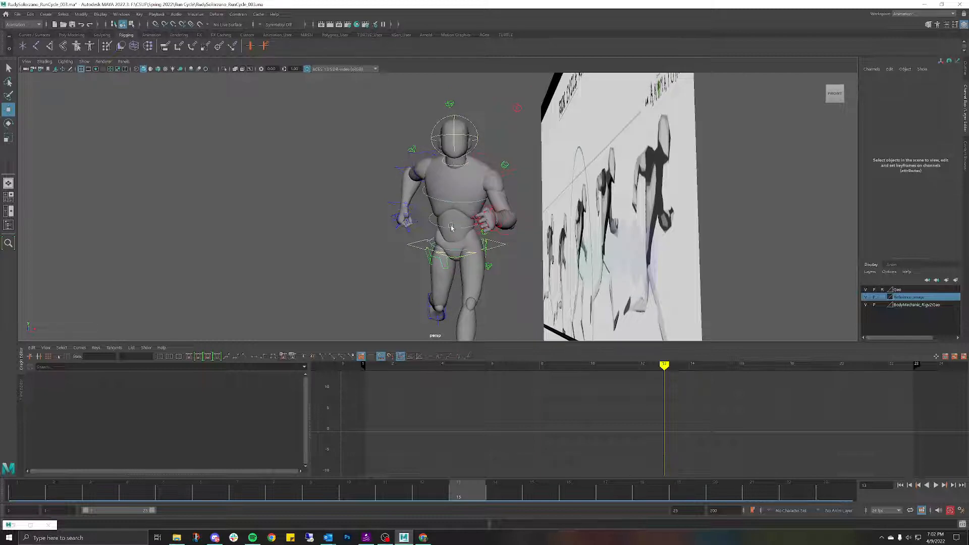
click(470, 202)
mouse_move(480, 171)
alt+mouse_down()
mouse_move(550, 220)
mouse_move(601, 177)
mouse_move(482, 173)
alt+mouse_up()
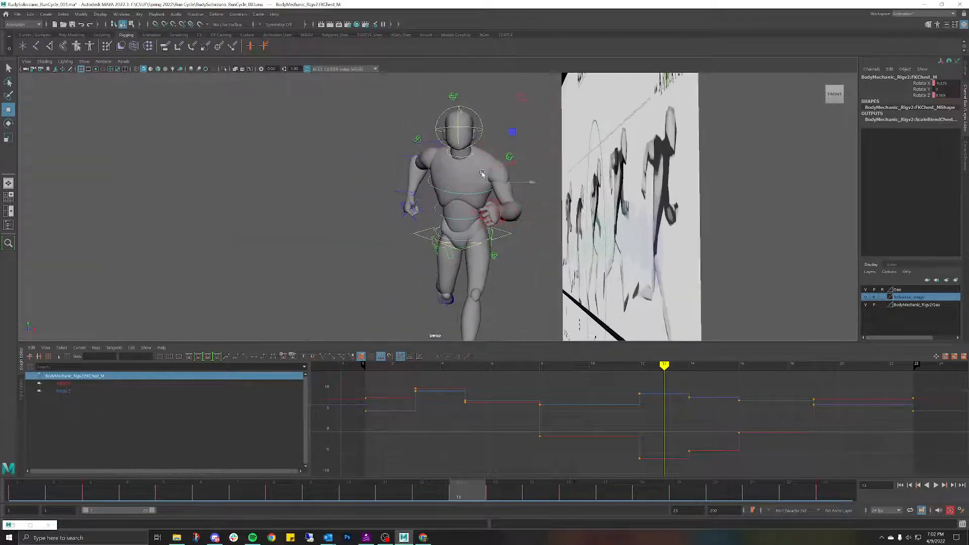
scroll(474, 153, up, 2)
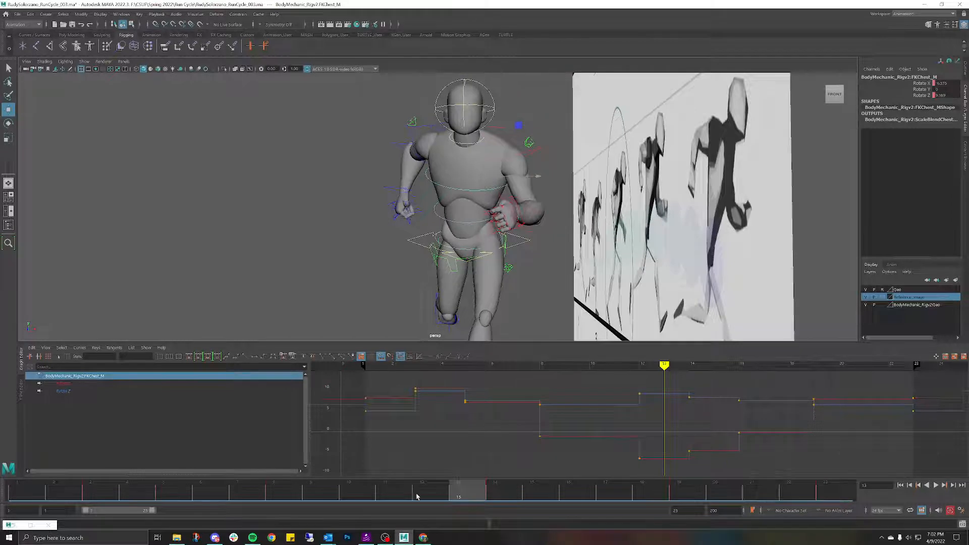
mouse_move(462, 492)
mouse_down()
mouse_move(1, 416)
mouse_move(216, 398)
mouse_move(725, 410)
mouse_move(513, 428)
mouse_move(384, 420)
mouse_move(525, 422)
mouse_move(275, 385)
mouse_move(425, 372)
mouse_up()
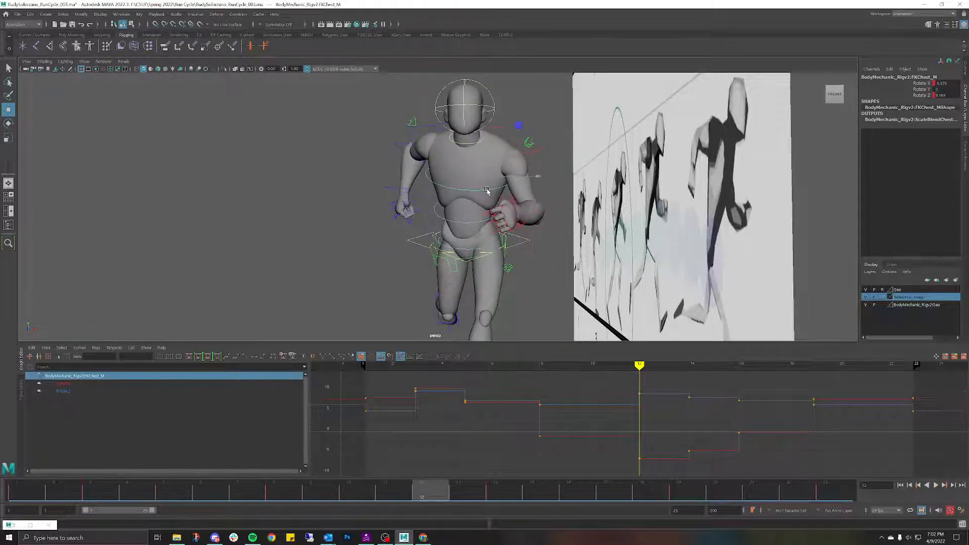
key(e)
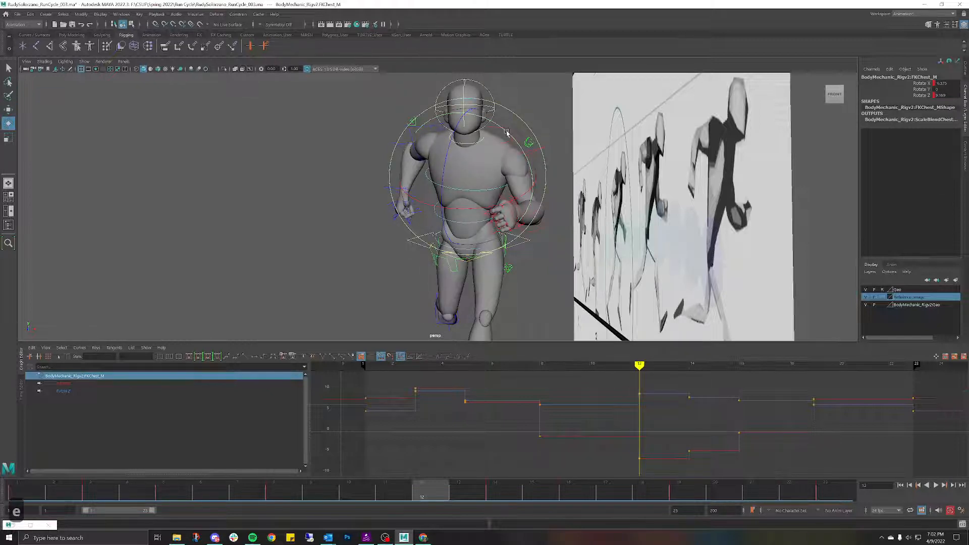
drag(507, 132, 508, 136)
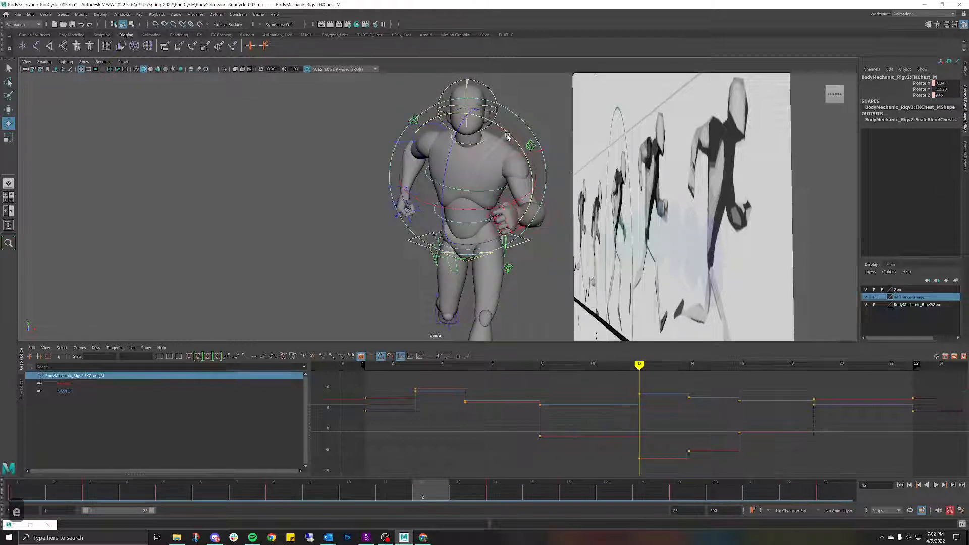
Step: Play back the run cycle and orbit around the character against the reference sheet
key(alt+v)
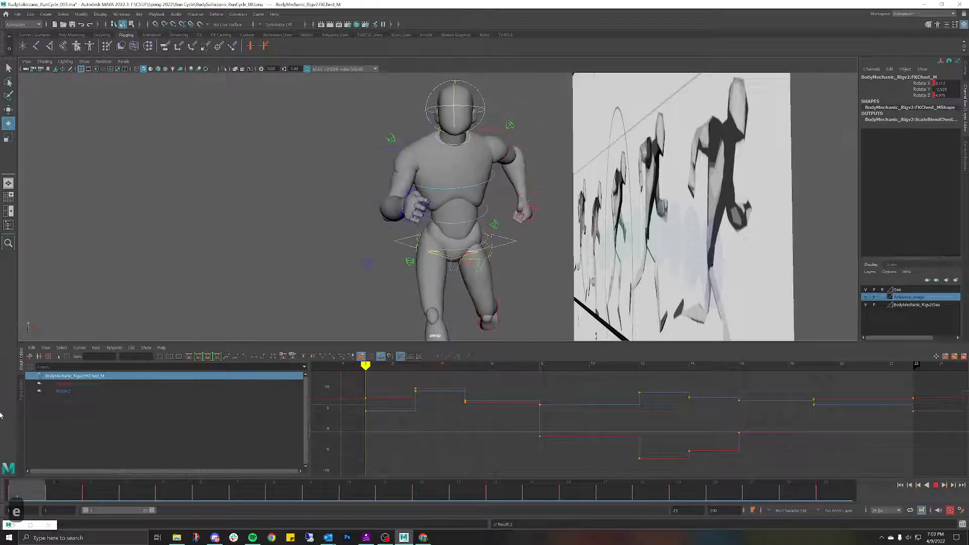
key(alt+v)
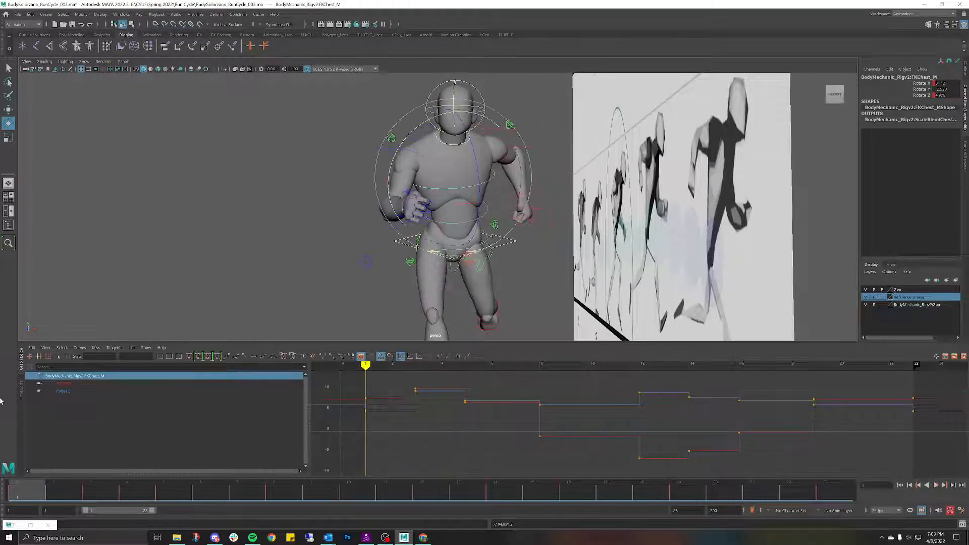
alt+drag(293, 266, 312, 266)
alt+drag(407, 274, 474, 268)
alt+right_drag(474, 268, 399, 267)
alt+middle_drag(398, 267, 508, 264)
mouse_move(507, 264)
alt+mouse_down()
mouse_move(523, 245)
mouse_move(505, 264)
mouse_move(513, 251)
alt+mouse_up()
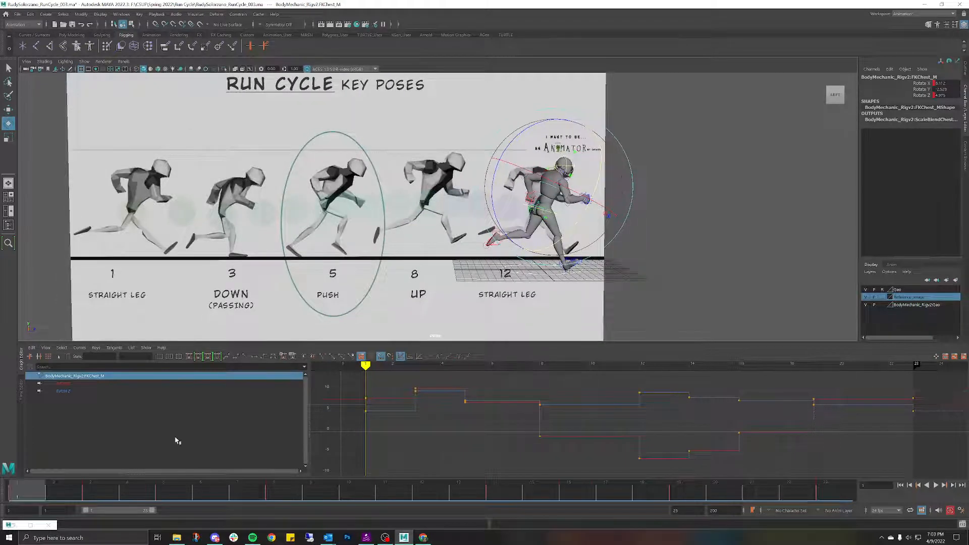
Step: Frame the runner against the reference sheet and scrub the timeline to frame 12
alt+right_drag(393, 308, 604, 234)
alt+middle_drag(513, 269, 439, 283)
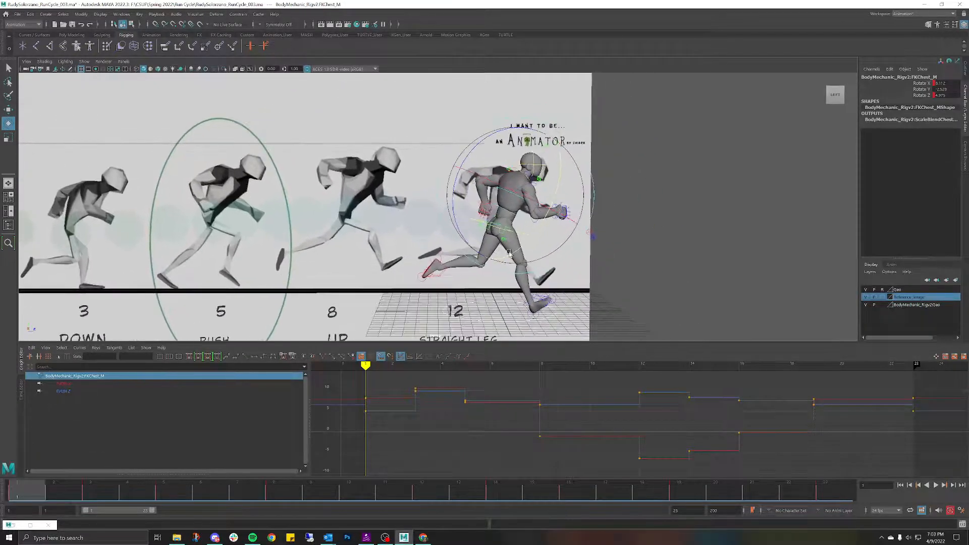
alt+right_drag(439, 282, 375, 248)
alt+middle_drag(376, 248, 433, 247)
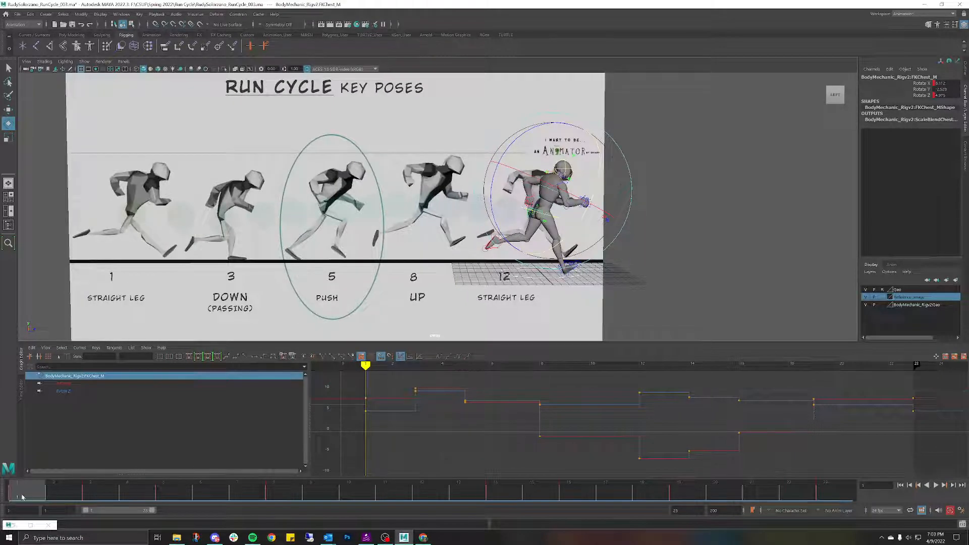
drag(21, 497, 418, 504)
scroll(626, 195, up, 3)
alt+middle_drag(642, 189, 542, 209)
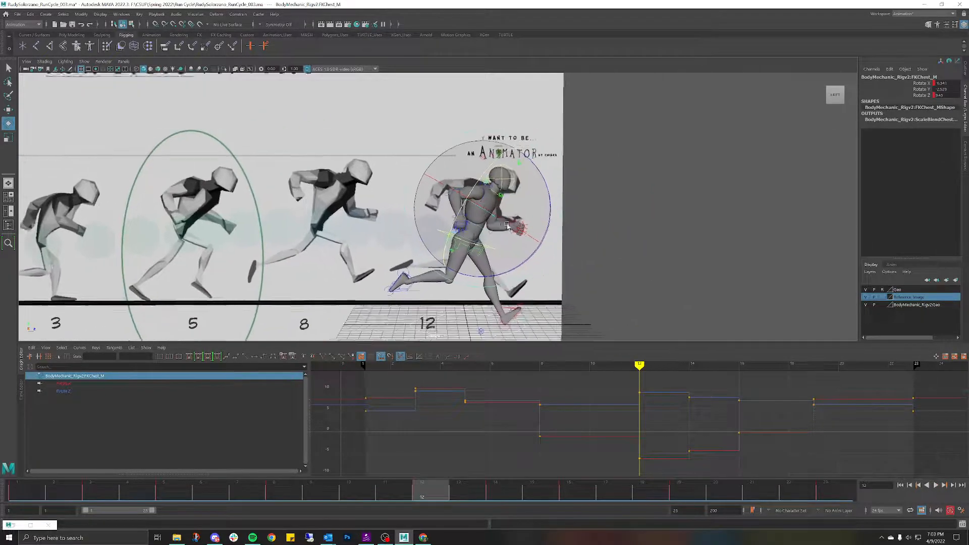
alt+drag(542, 209, 381, 177)
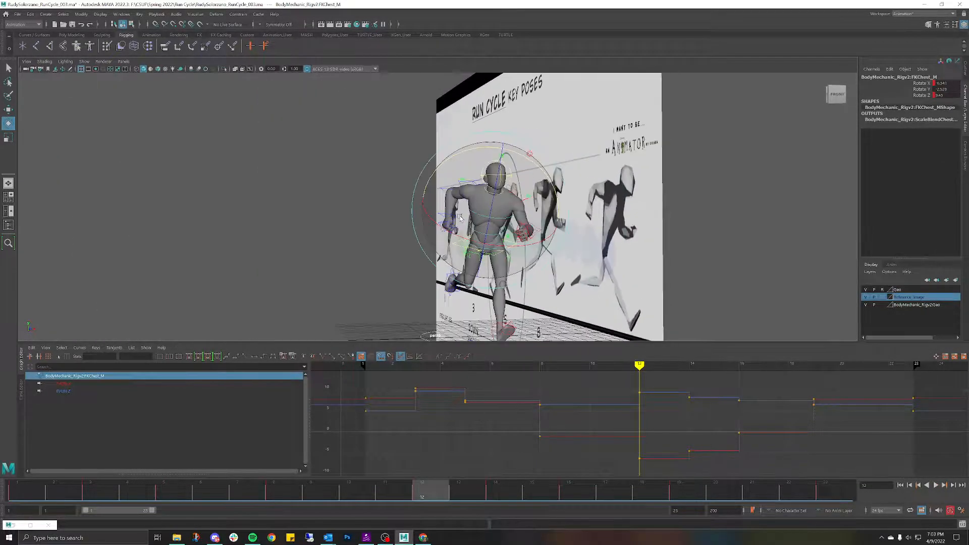
Step: Rotate the right scapula back, settling on Rotate X -0.681 and Y -7.123
click(345, 154)
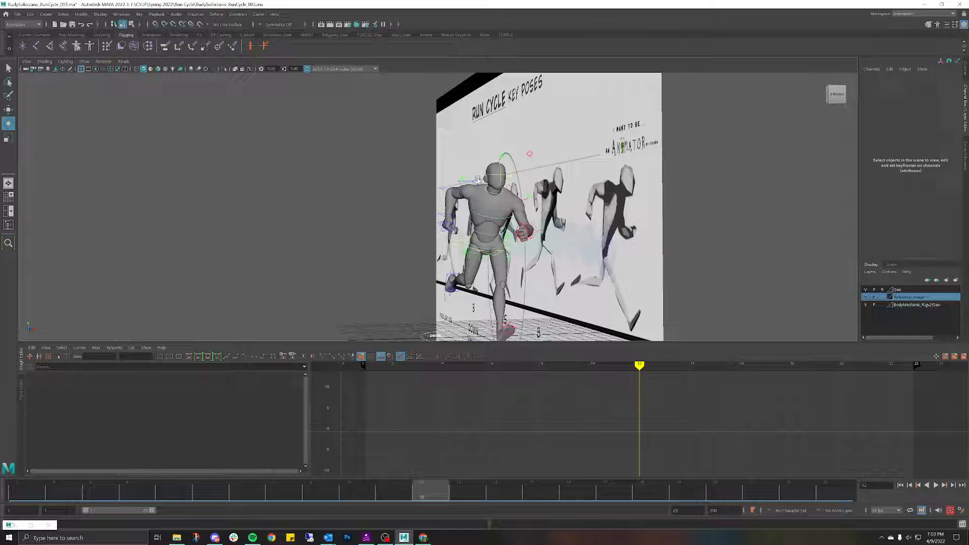
click(476, 181)
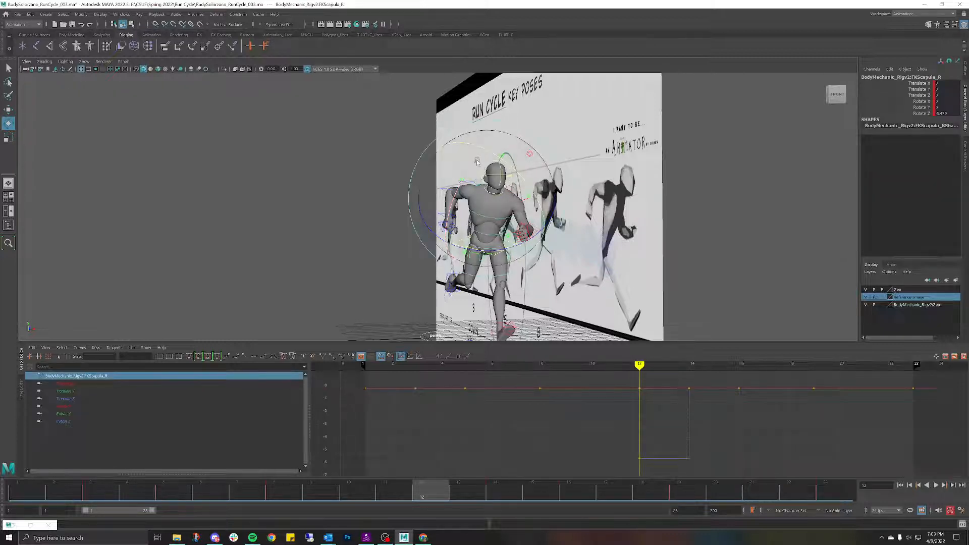
drag(477, 162, 479, 159)
key(ctrl+z)
key(ctrl+z)
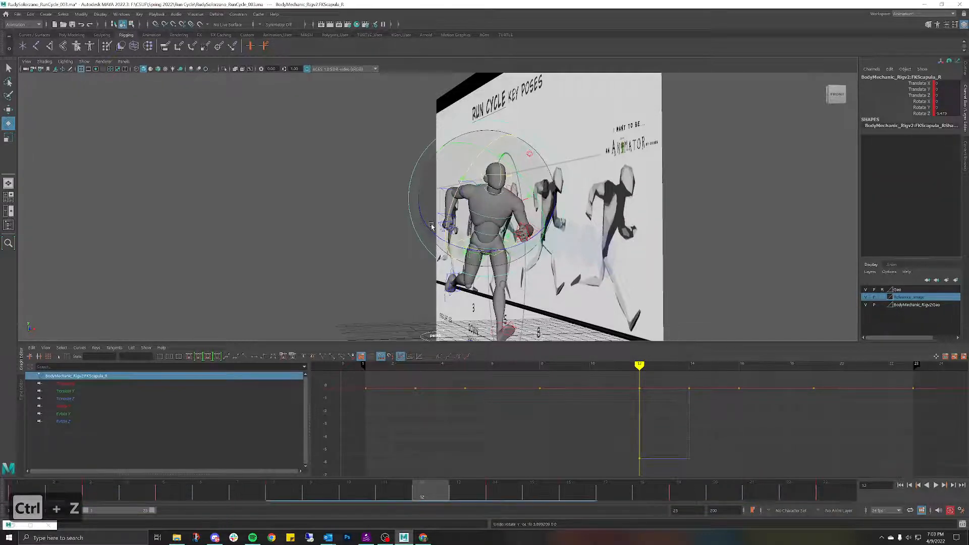
alt+drag(702, 202, 509, 166)
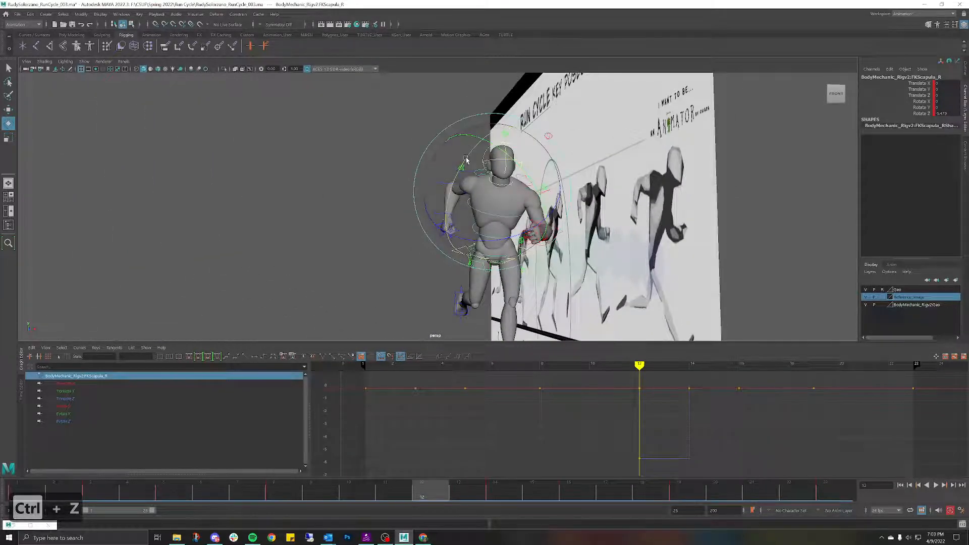
key(ctrl+z)
drag(474, 143, 475, 142)
key(ctrl+z)
alt+drag(363, 172, 418, 191)
mouse_move(421, 492)
mouse_down()
mouse_move(396, 489)
mouse_move(481, 472)
mouse_move(356, 462)
mouse_move(445, 434)
mouse_move(476, 437)
mouse_move(489, 495)
mouse_move(471, 437)
mouse_move(497, 431)
mouse_move(396, 439)
mouse_move(431, 429)
mouse_move(495, 438)
mouse_move(385, 443)
mouse_move(0, 440)
mouse_move(378, 424)
mouse_move(436, 436)
mouse_move(390, 440)
mouse_move(428, 439)
mouse_move(400, 452)
mouse_move(425, 447)
mouse_move(388, 451)
mouse_move(414, 438)
mouse_move(260, 437)
mouse_move(352, 449)
mouse_move(411, 436)
mouse_move(5, 449)
mouse_move(484, 436)
mouse_move(386, 439)
mouse_move(424, 434)
mouse_up()
scroll(500, 197, up, 2)
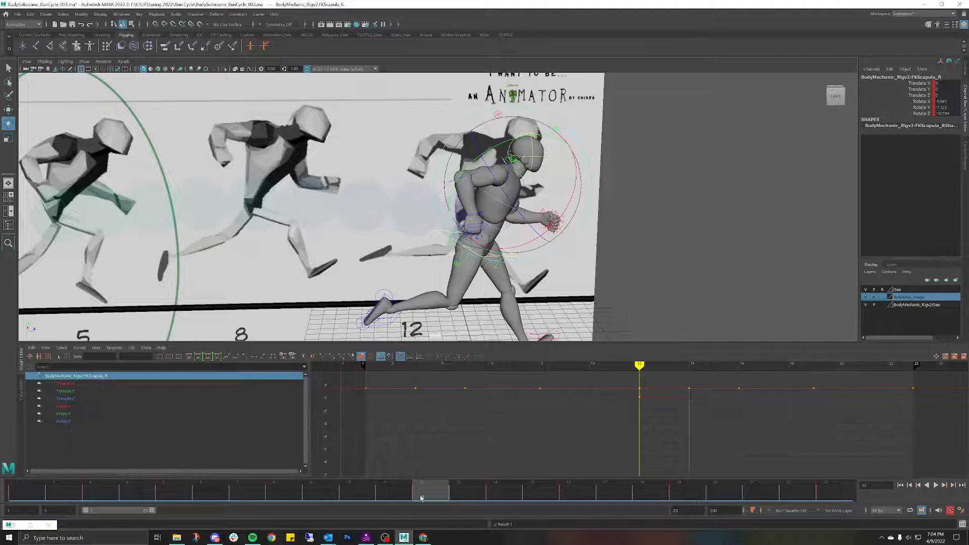
Step: Review frames 2 to 20, then undo the last scapula rotation at frame 12
click(401, 498)
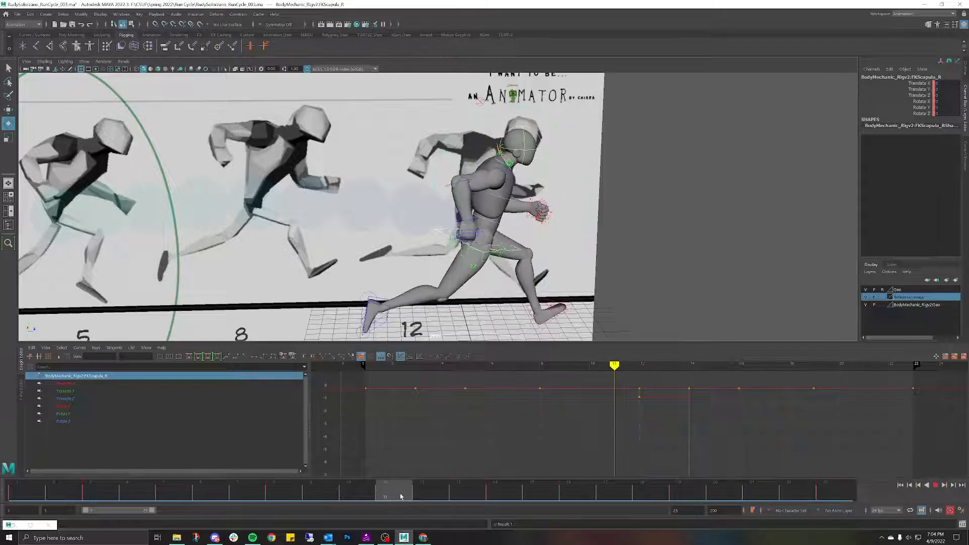
drag(402, 497, 64, 497)
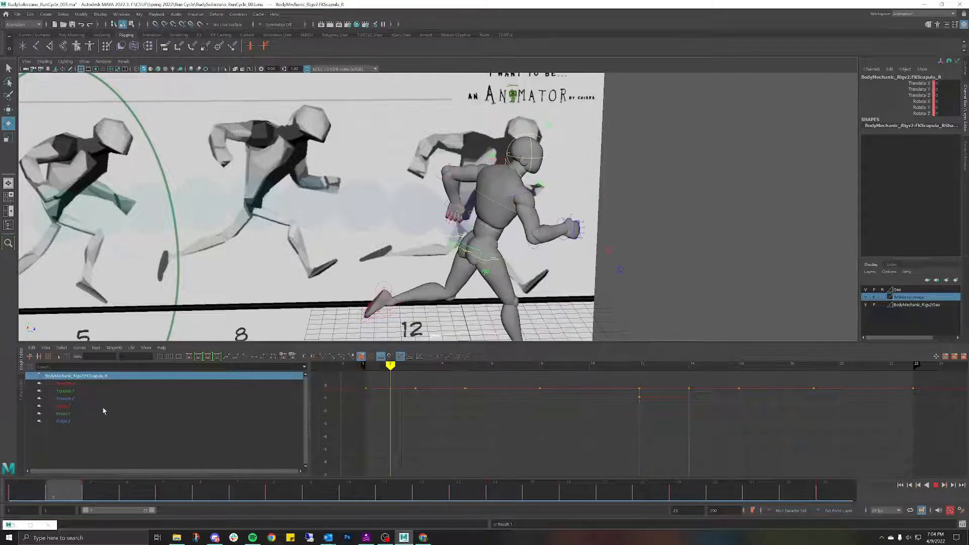
drag(104, 408, 368, 376)
key(ctrl+z)
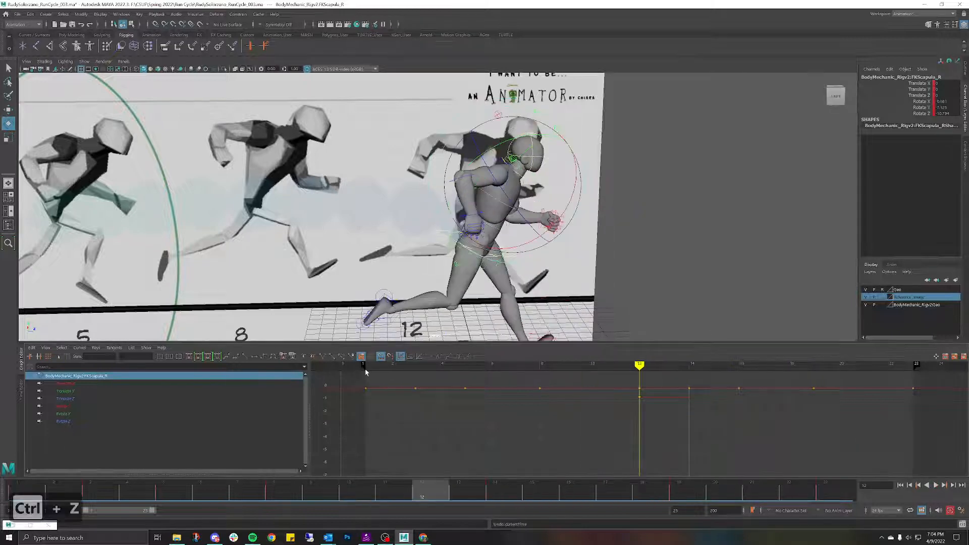
key(ctrl+z)
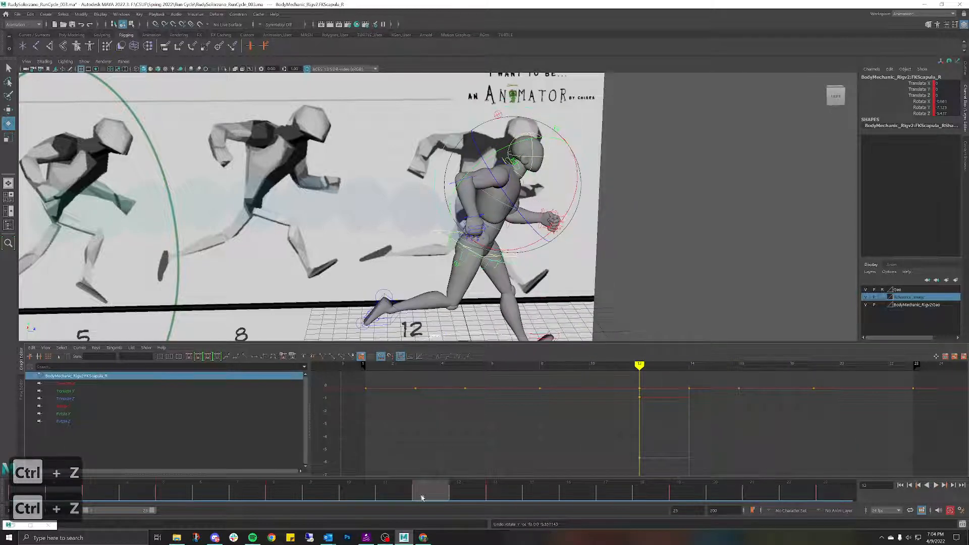
drag(422, 498, 359, 485)
drag(437, 475, 415, 448)
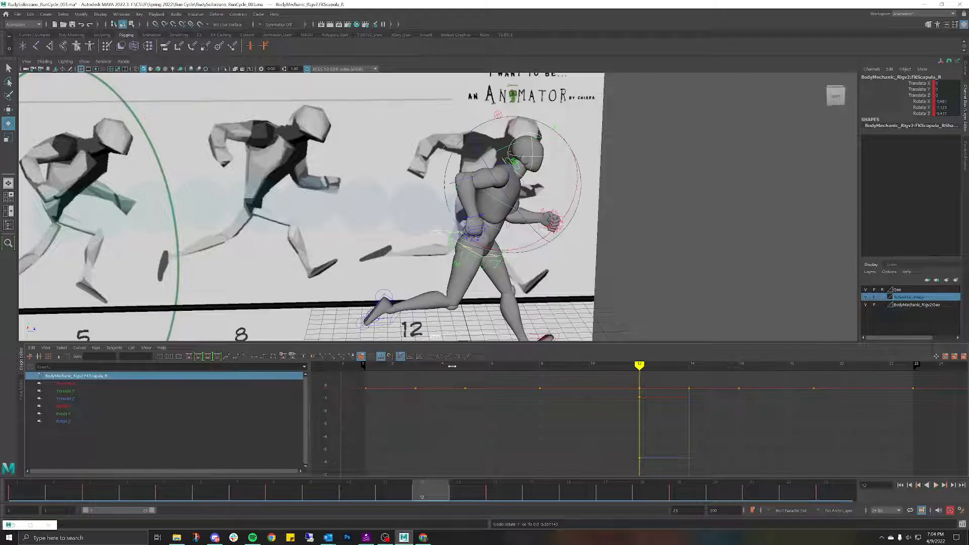
Step: Nudge the right scapula rotation slightly, review frames 1 to 18, and deselect it
drag(507, 194, 505, 191)
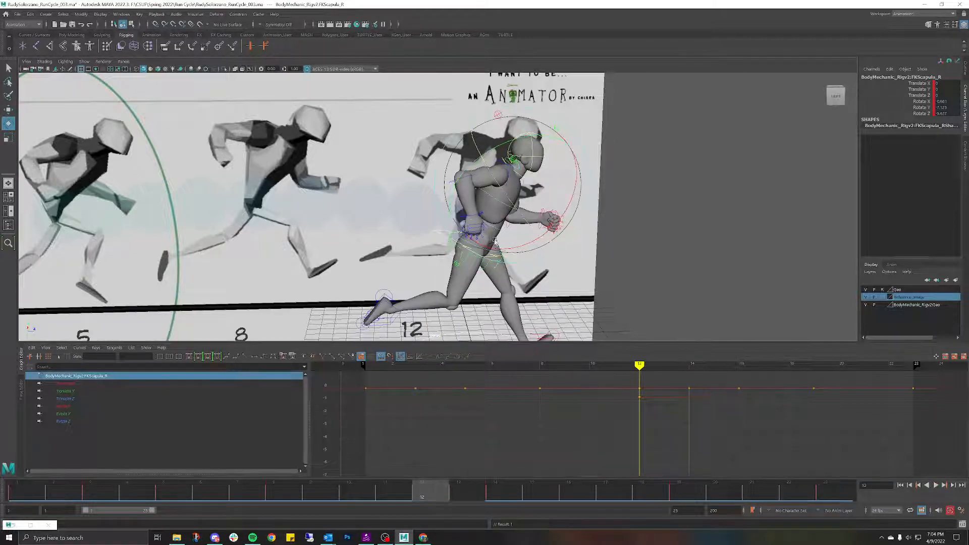
mouse_move(412, 487)
mouse_down()
mouse_move(354, 487)
mouse_move(506, 481)
mouse_move(351, 471)
mouse_move(525, 448)
mouse_move(216, 411)
mouse_move(245, 392)
mouse_move(409, 463)
mouse_move(445, 412)
mouse_move(500, 418)
mouse_move(634, 493)
mouse_move(823, 450)
mouse_move(101, 383)
mouse_move(550, 353)
mouse_move(732, 323)
mouse_move(200, 281)
mouse_move(634, 288)
mouse_move(616, 282)
mouse_move(0, 247)
mouse_move(302, 222)
mouse_move(39, 190)
mouse_move(605, 240)
mouse_move(372, 202)
mouse_up()
alt+drag(606, 193, 434, 215)
click(424, 199)
mouse_move(333, 493)
mouse_down()
mouse_move(1, 403)
mouse_move(288, 379)
mouse_move(655, 389)
mouse_move(833, 374)
mouse_move(1, 313)
mouse_up()
scroll(260, 249, down, 2)
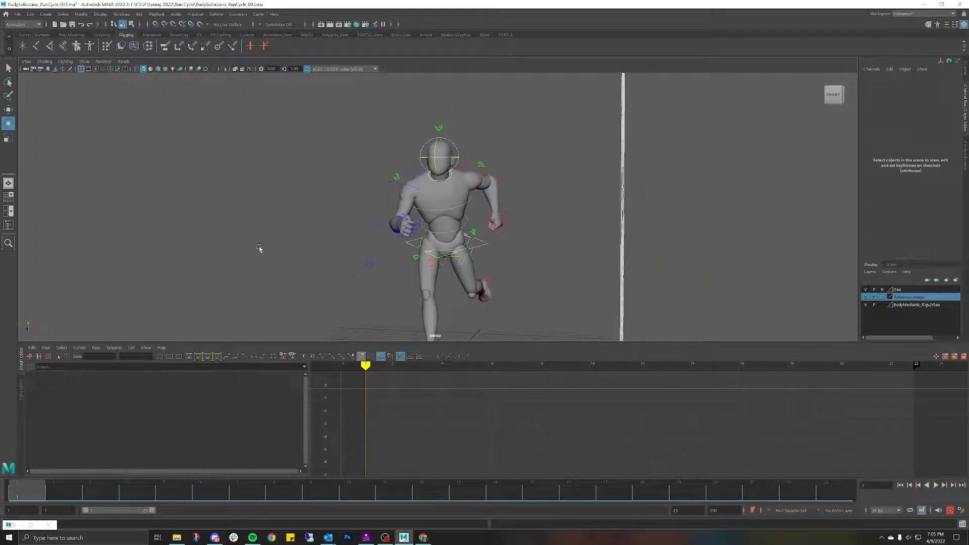
Step: Pull the view back to the whole runner and move to frame 2
alt+middle_drag(332, 255, 323, 218)
alt+drag(322, 219, 329, 218)
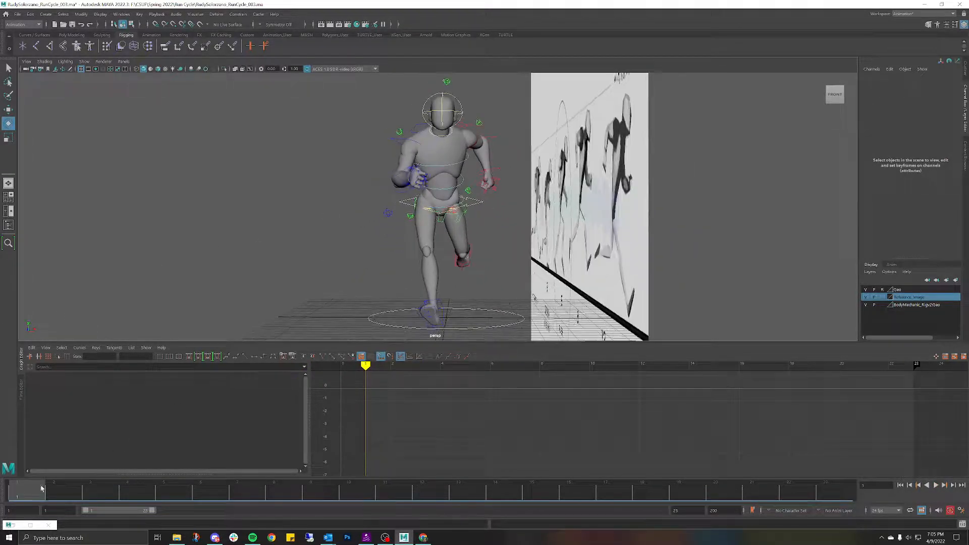
drag(42, 488, 106, 492)
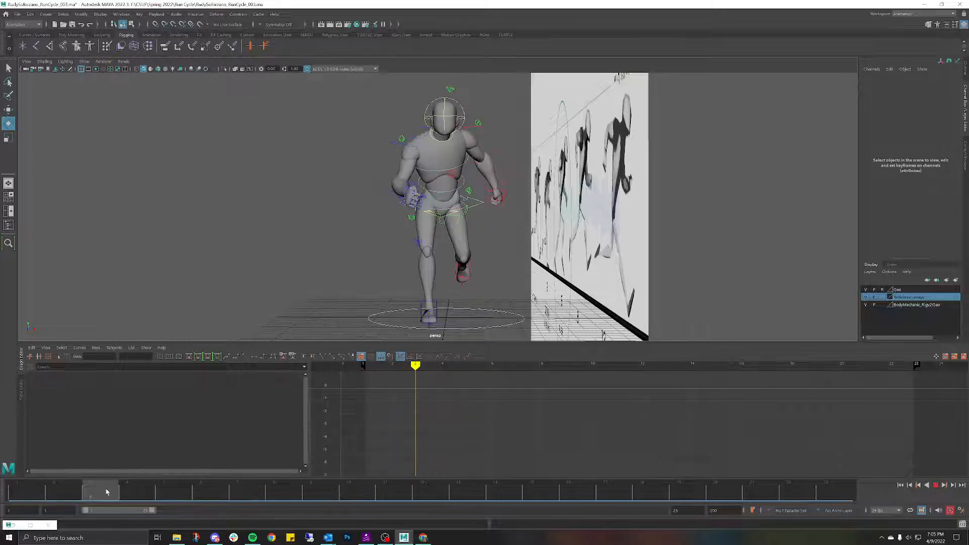
scroll(443, 211, up, 3)
Step: Inspect the hip, spine and chest controls in turn, isolating the chest's Rotate Z and X curves
click(444, 211)
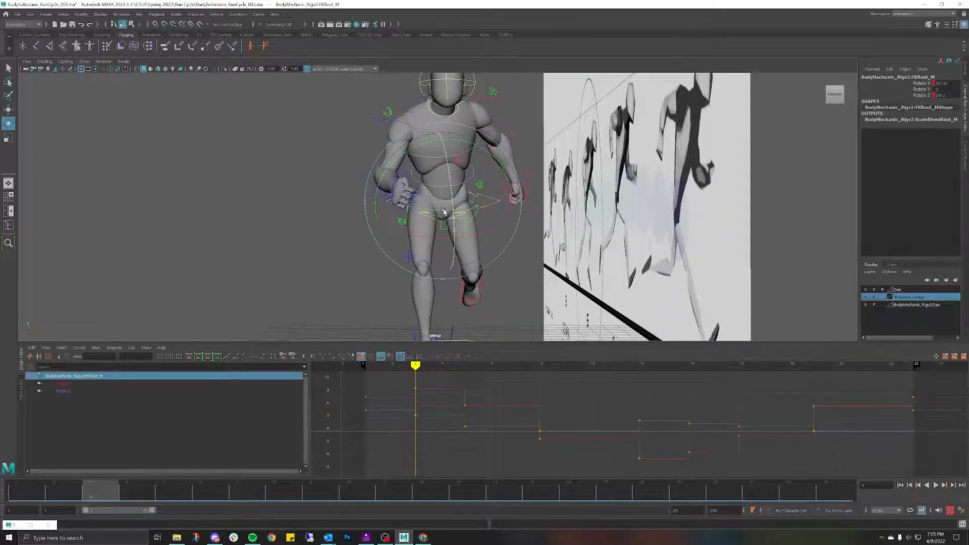
key(w)
shift+click(428, 167)
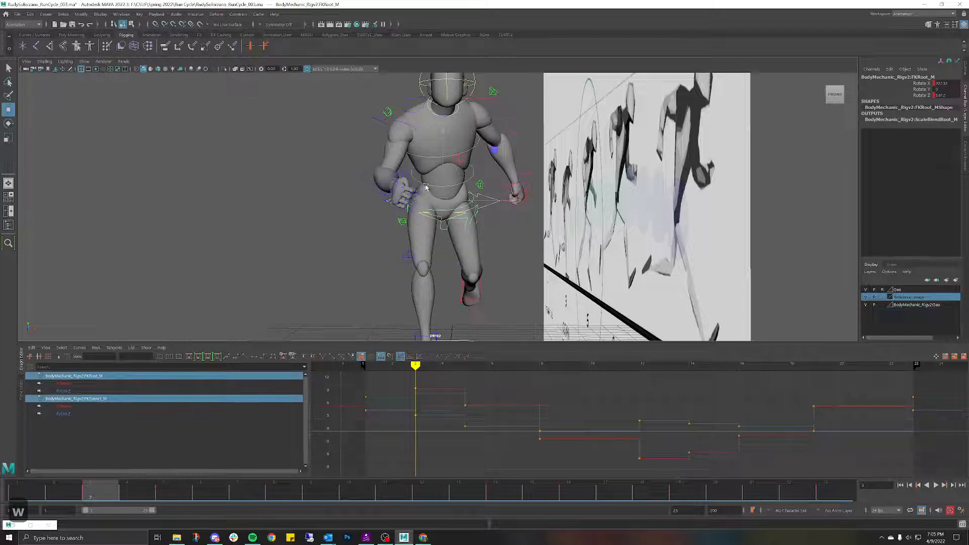
shift+click(427, 159)
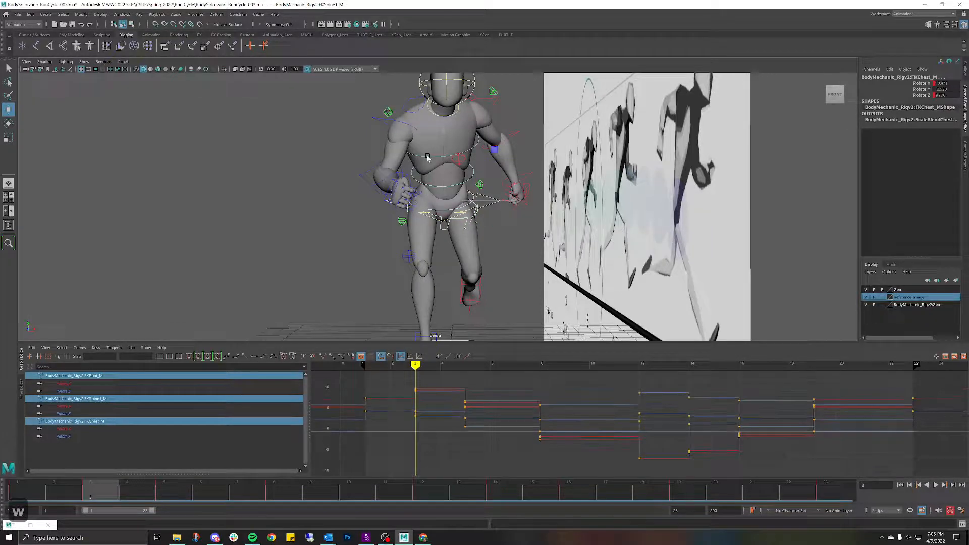
click(303, 162)
click(443, 212)
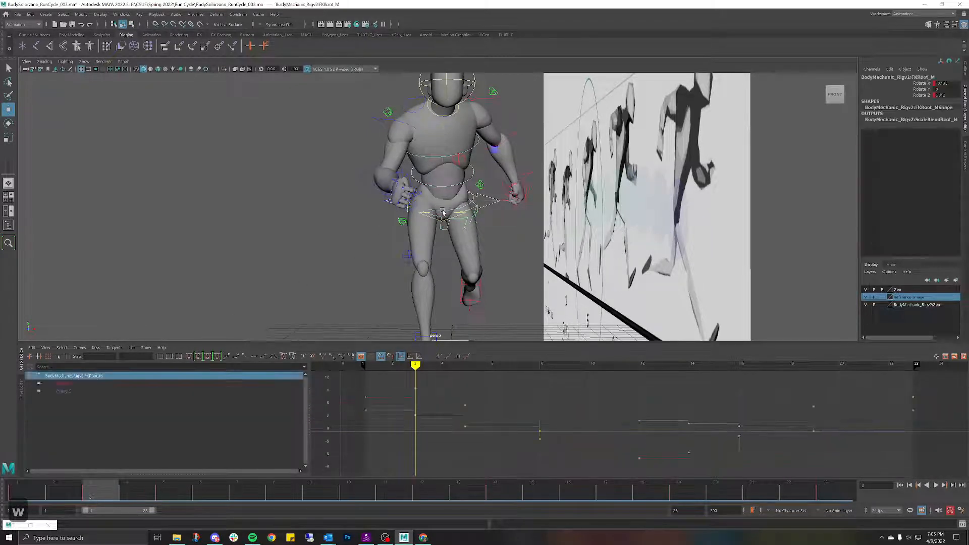
click(424, 171)
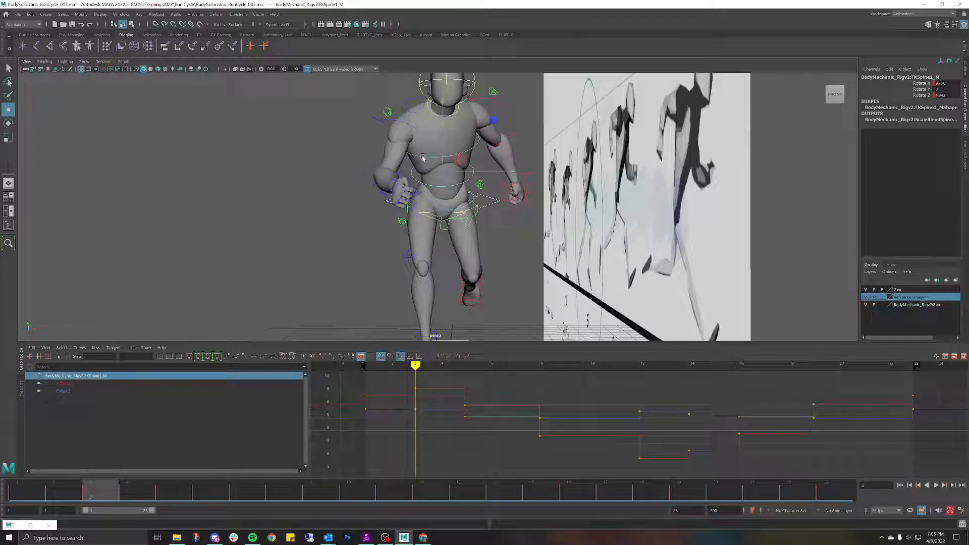
click(423, 158)
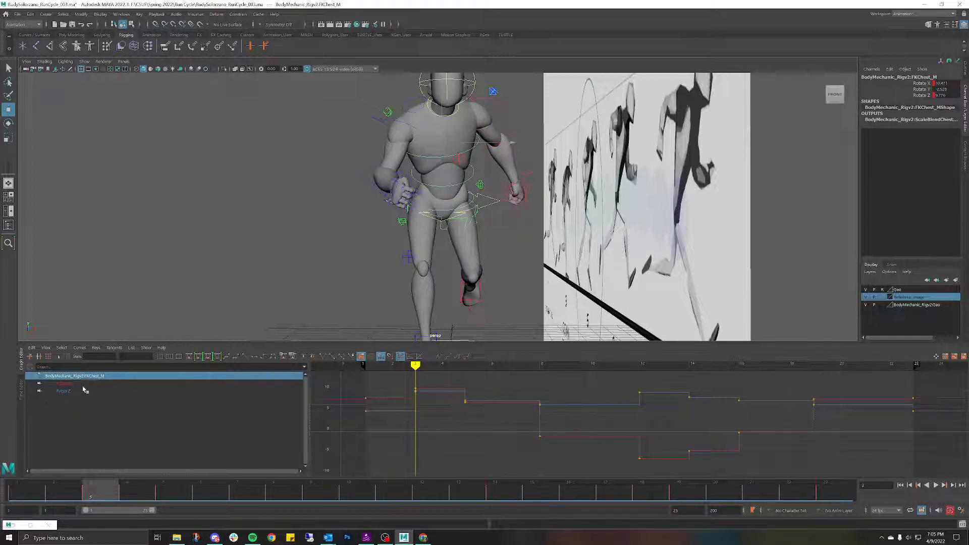
click(63, 391)
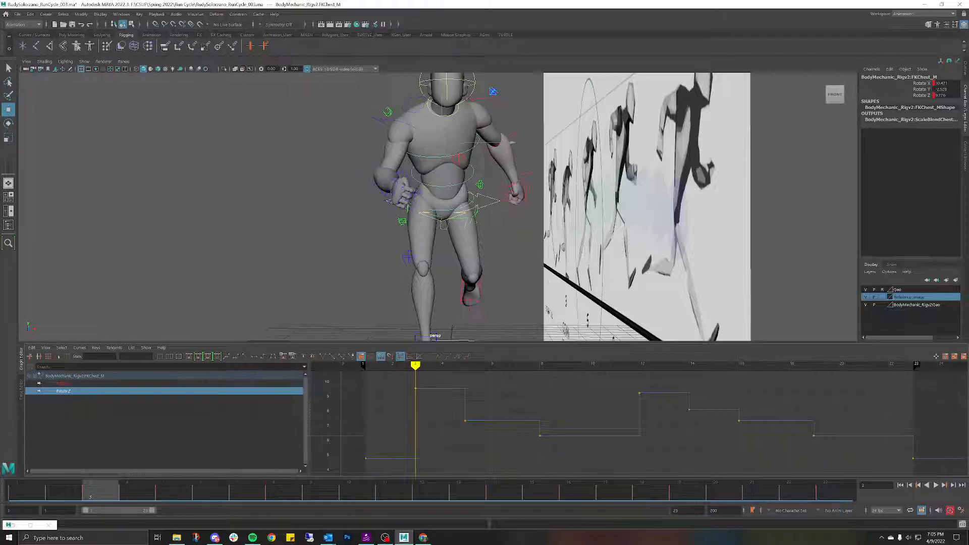
key(e)
click(63, 383)
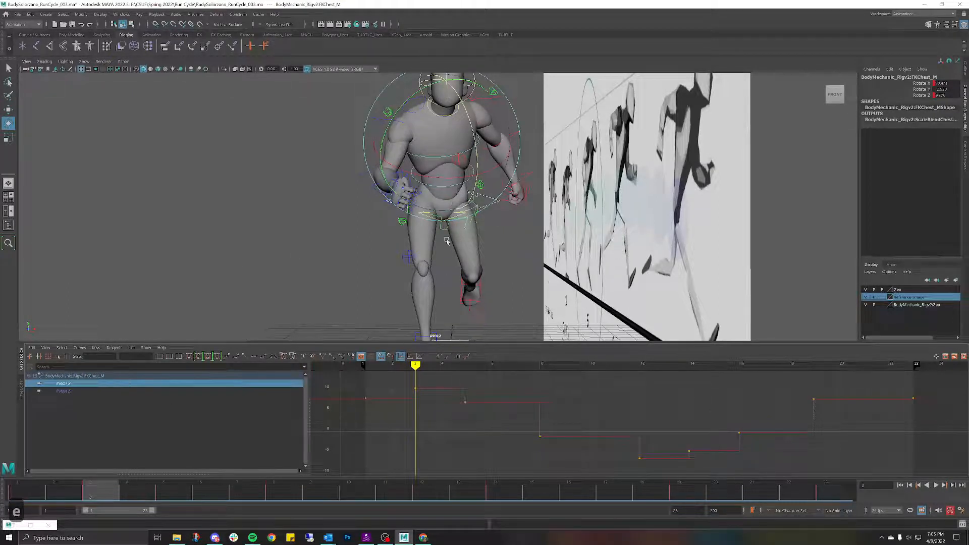
click(312, 175)
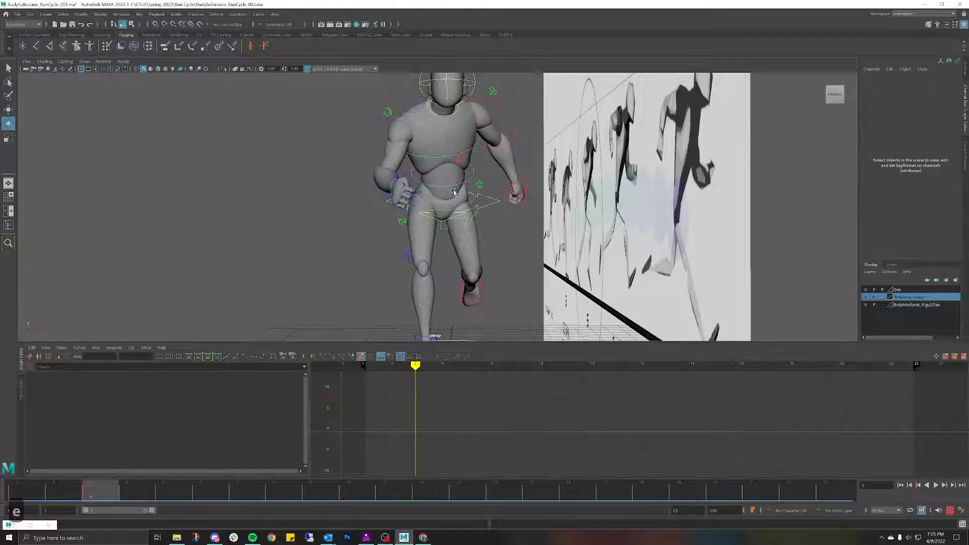
Step: Compare the poses across frames 1 to 3 from the side and front
drag(112, 495, 68, 459)
alt+drag(288, 248, 447, 221)
alt+middle_drag(375, 222, 496, 231)
alt+drag(648, 250, 591, 251)
drag(65, 492, 106, 488)
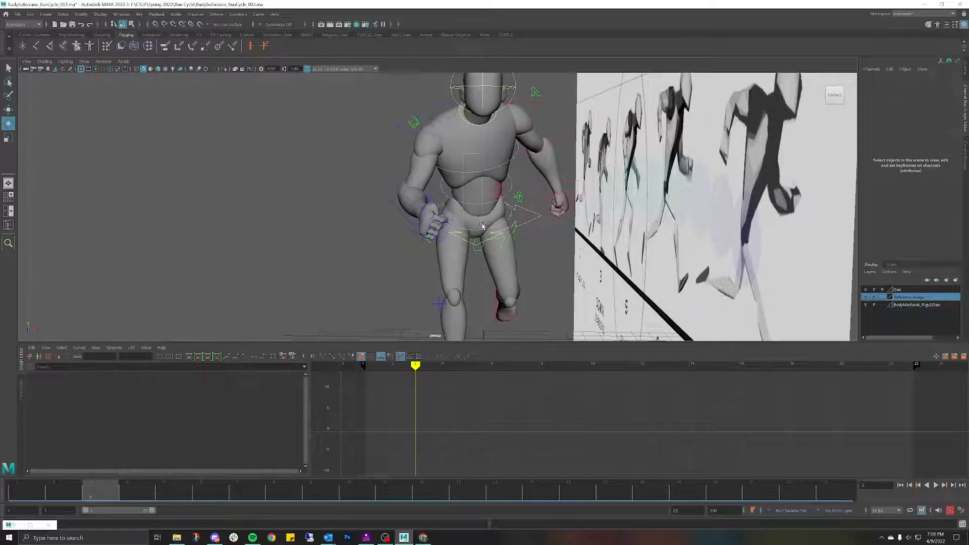
Step: Rotate the chest and hip controls to reduce their forward lean
drag(481, 196, 475, 199)
key(w)
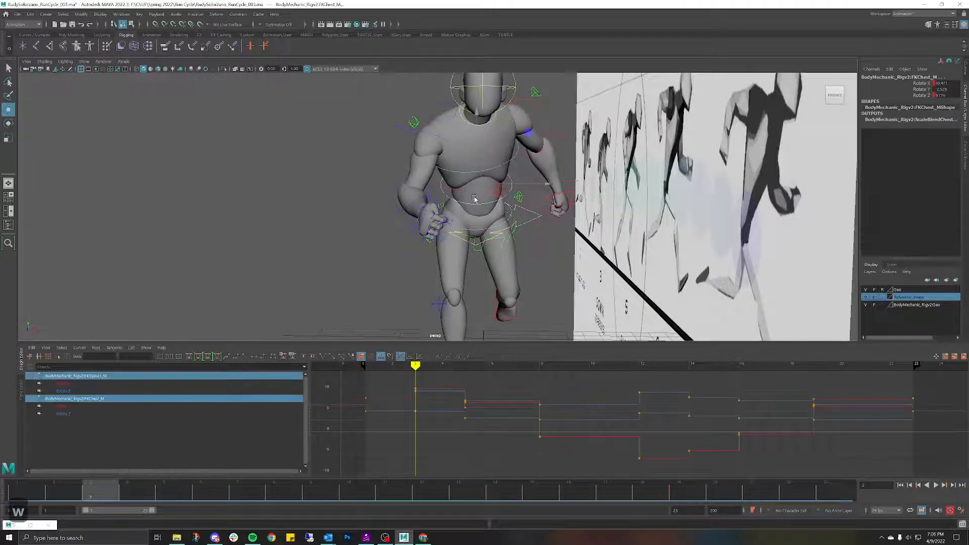
click(476, 206)
shift+click(481, 231)
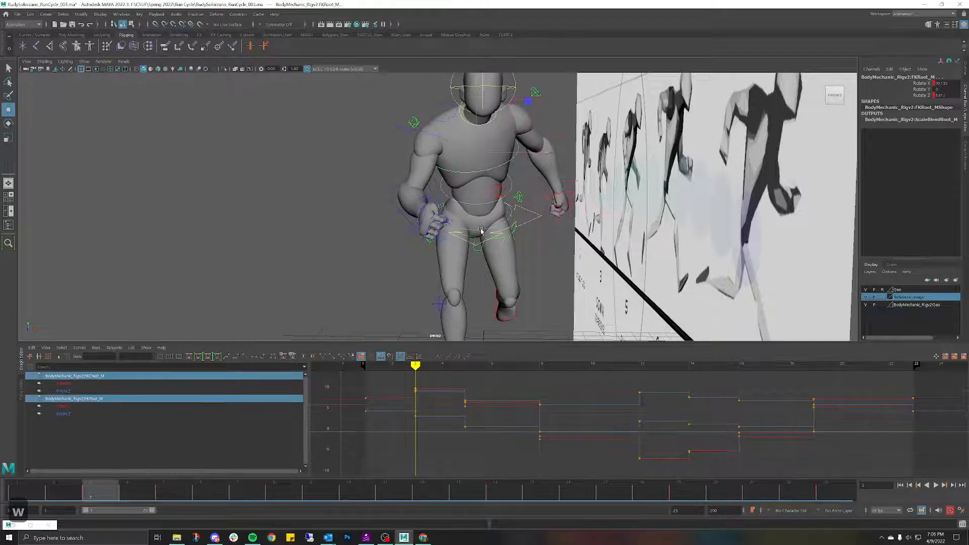
key(e)
drag(510, 253, 506, 252)
mouse_move(88, 494)
mouse_down()
mouse_move(101, 487)
mouse_move(86, 491)
mouse_move(100, 495)
mouse_up()
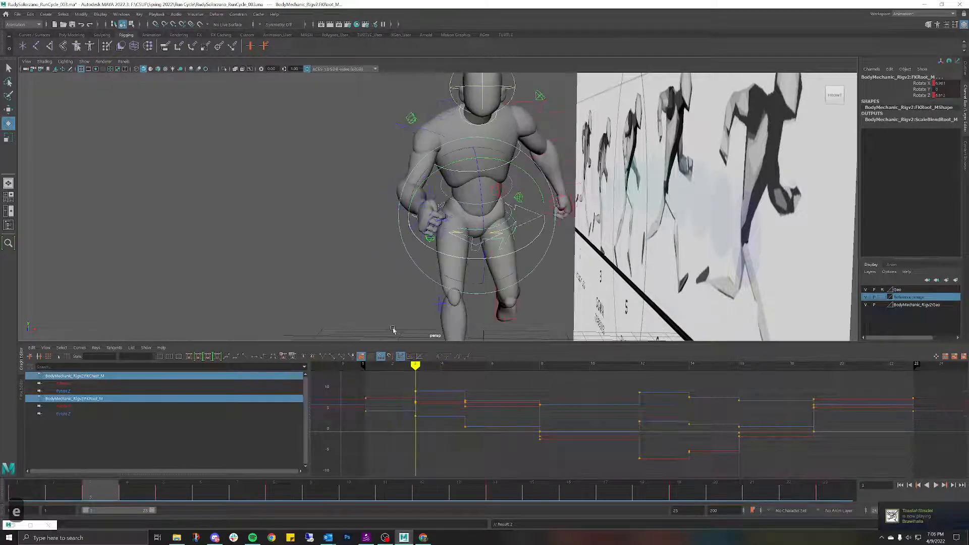
drag(502, 254, 500, 259)
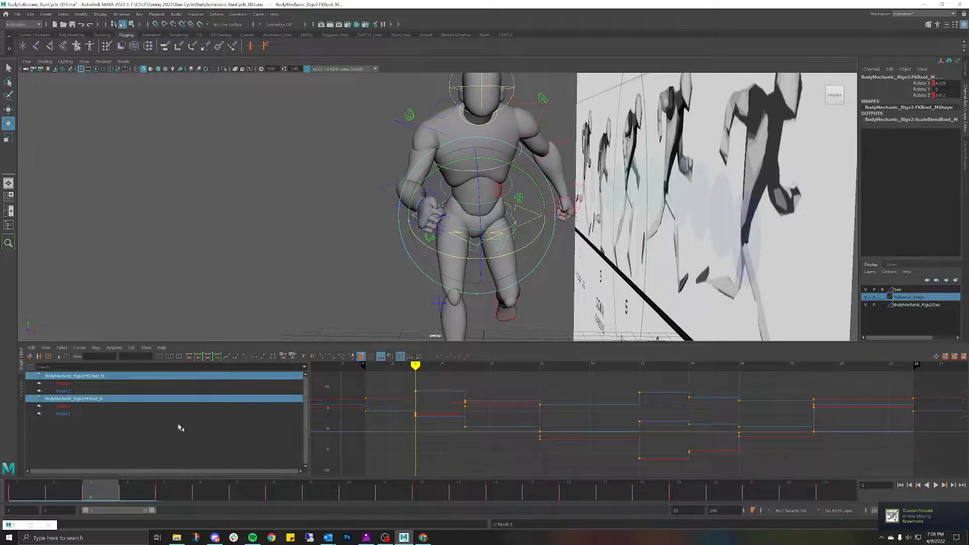
Step: Play the animation and check the pose against the reference sheet from several angles
key(alt+v)
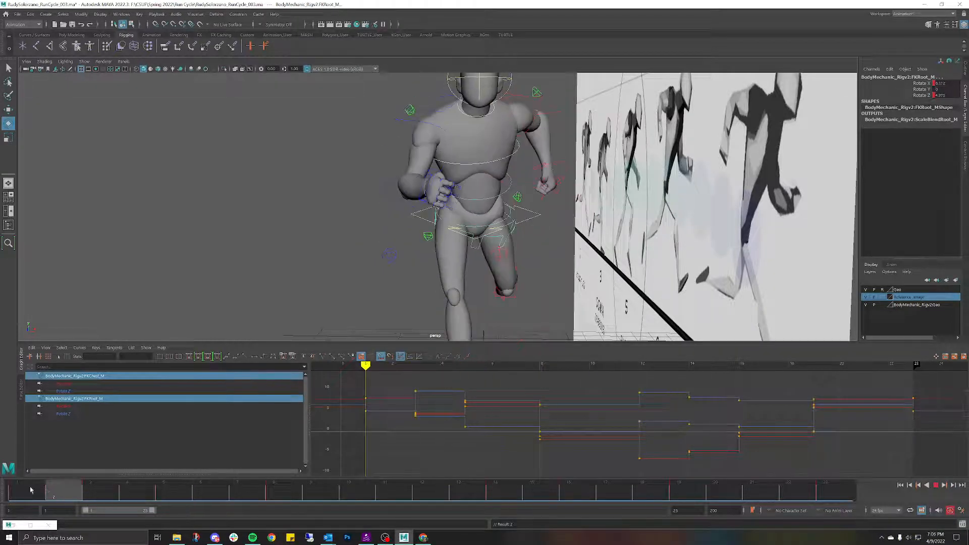
key(alt+v)
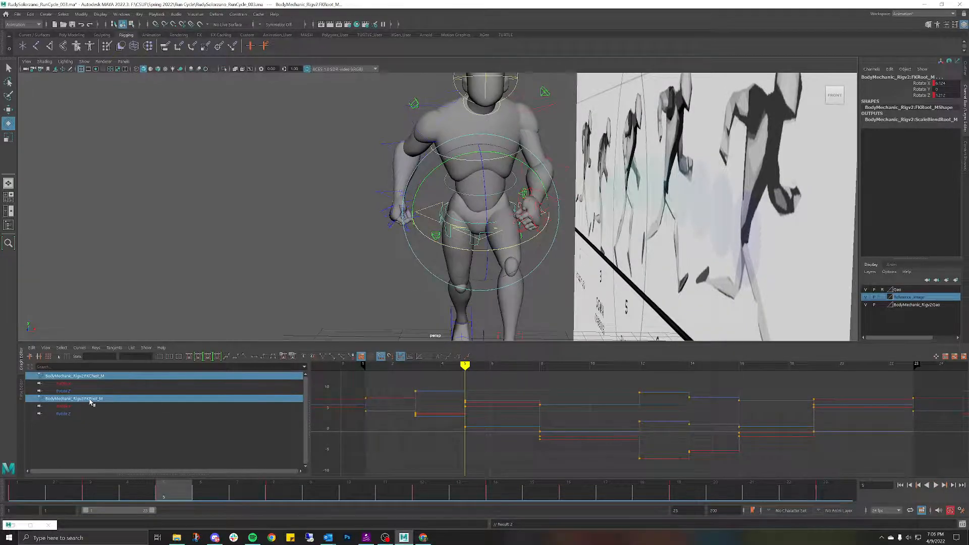
key(bracketleft)
alt+middle_drag(469, 208, 645, 255)
alt+right_drag(645, 254, 413, 188)
alt+drag(413, 187, 379, 184)
mouse_move(472, 193)
alt+mouse_down()
mouse_move(500, 173)
mouse_move(491, 162)
mouse_move(480, 184)
alt+mouse_up()
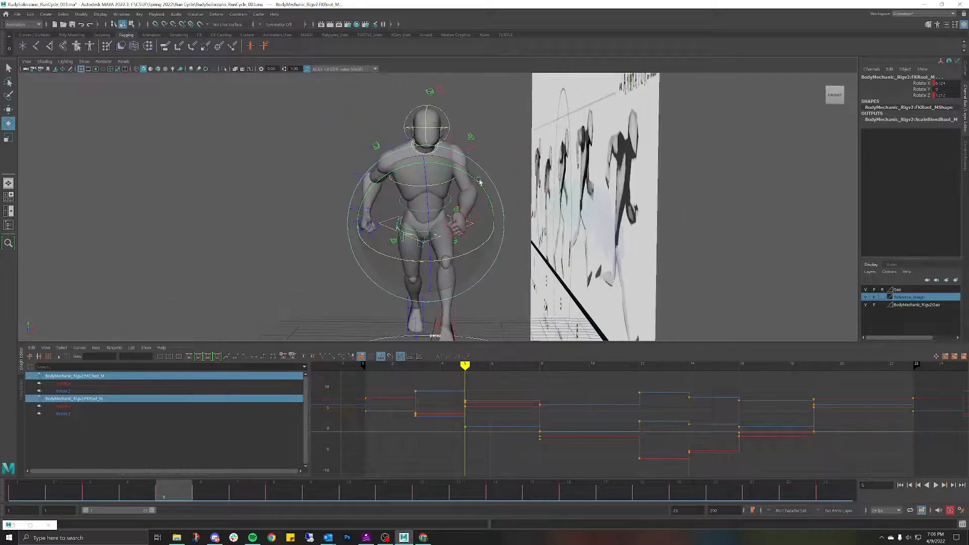
Step: Set the chest's Rotate X to 0 on the frame-5 key, then clear the selection
click(73, 385)
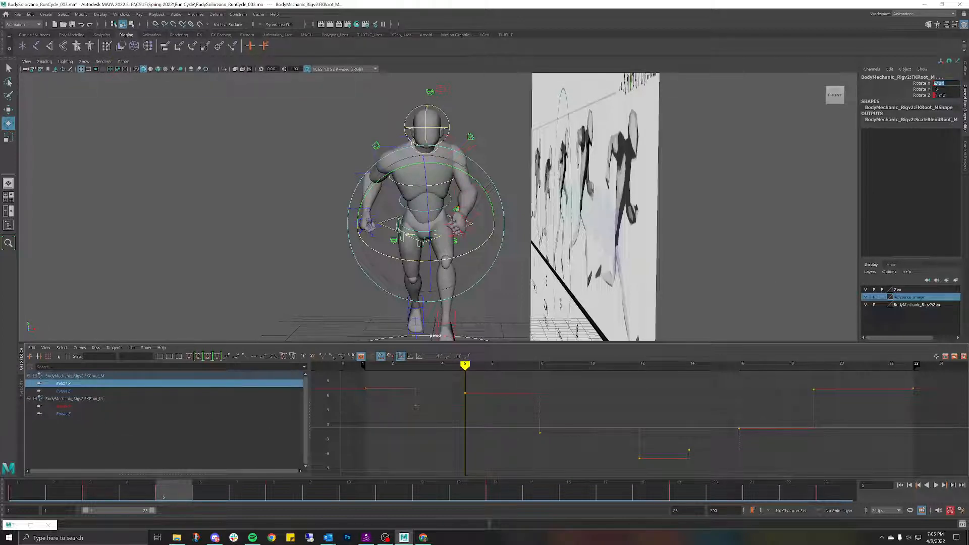
text(0)
key(Return)
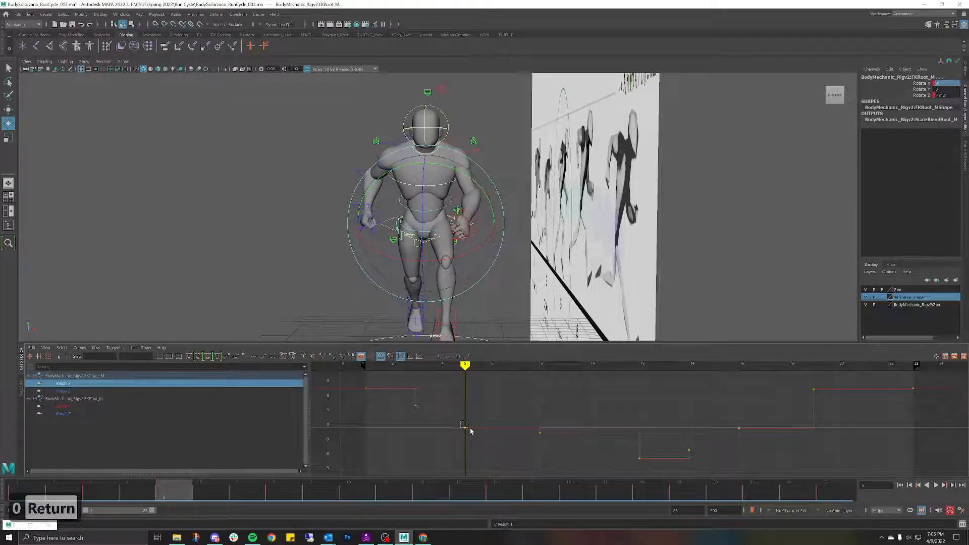
drag(470, 431, 467, 429)
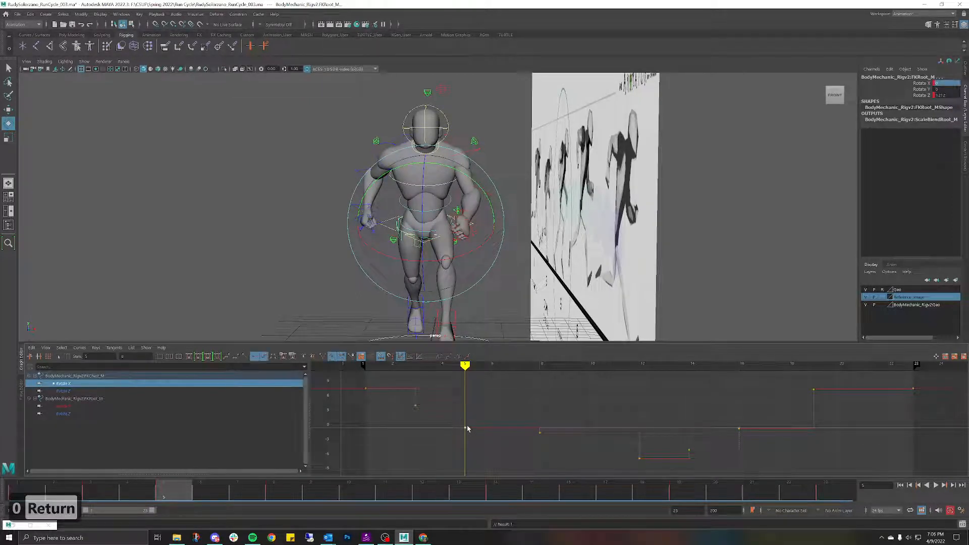
click(81, 407)
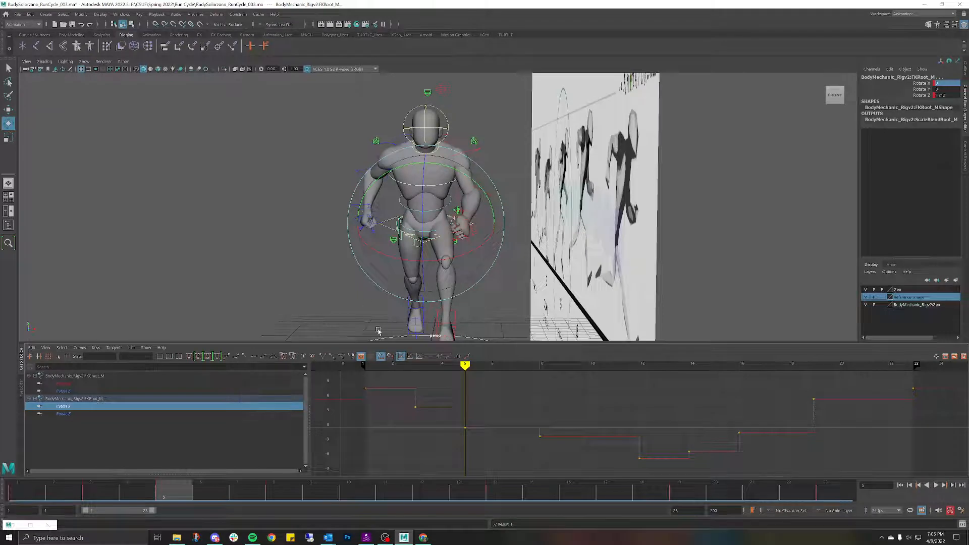
click(337, 194)
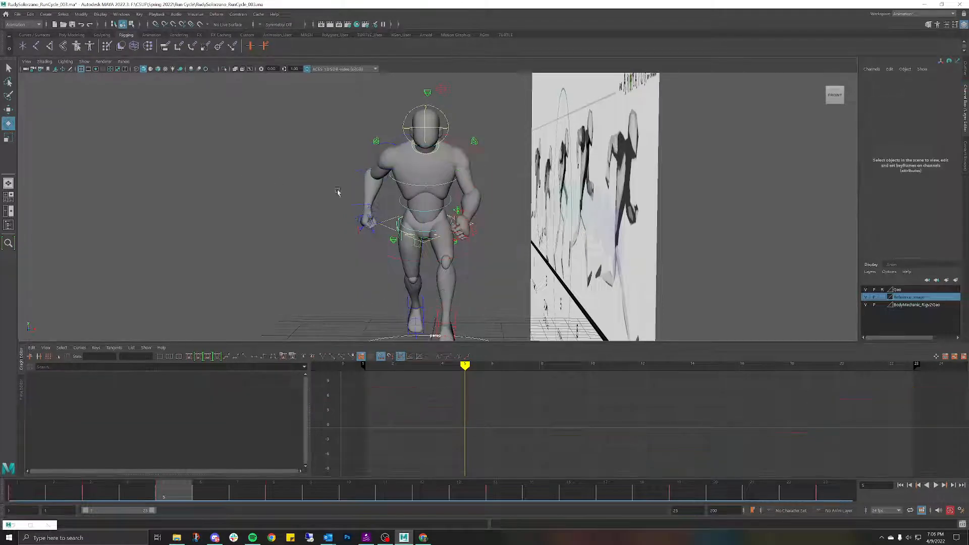
click(403, 208)
click(273, 294)
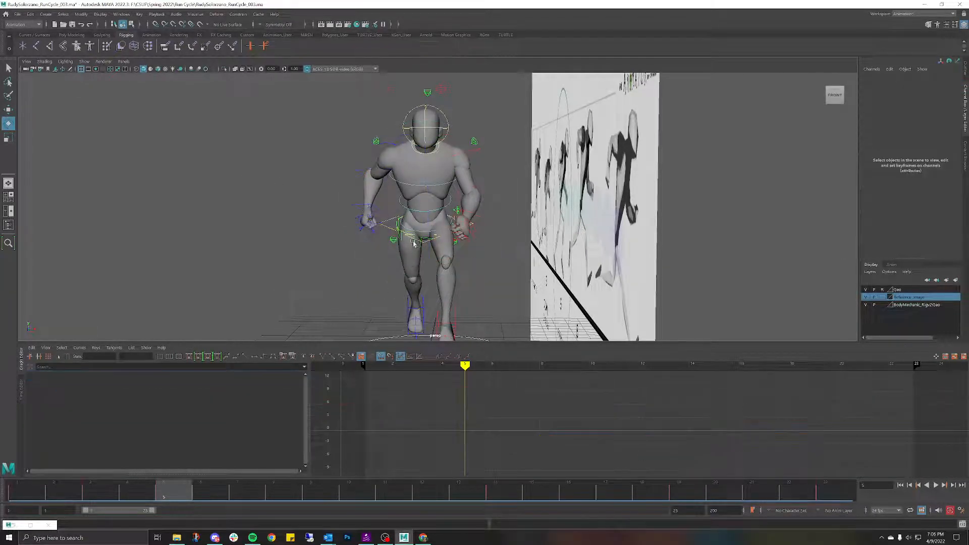
key(alt+v)
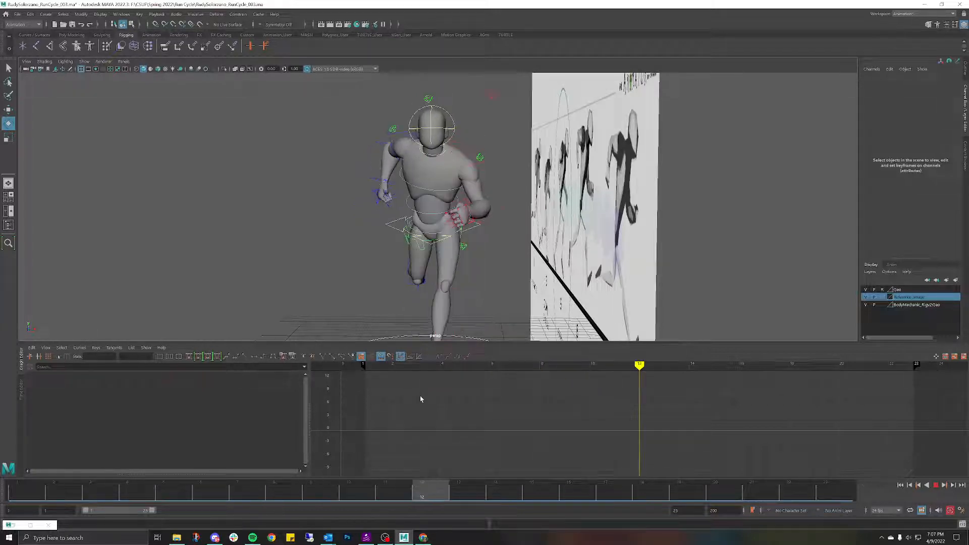
mouse_move(428, 401)
mouse_down()
mouse_move(134, 407)
mouse_move(255, 400)
mouse_move(447, 419)
mouse_move(247, 422)
mouse_up()
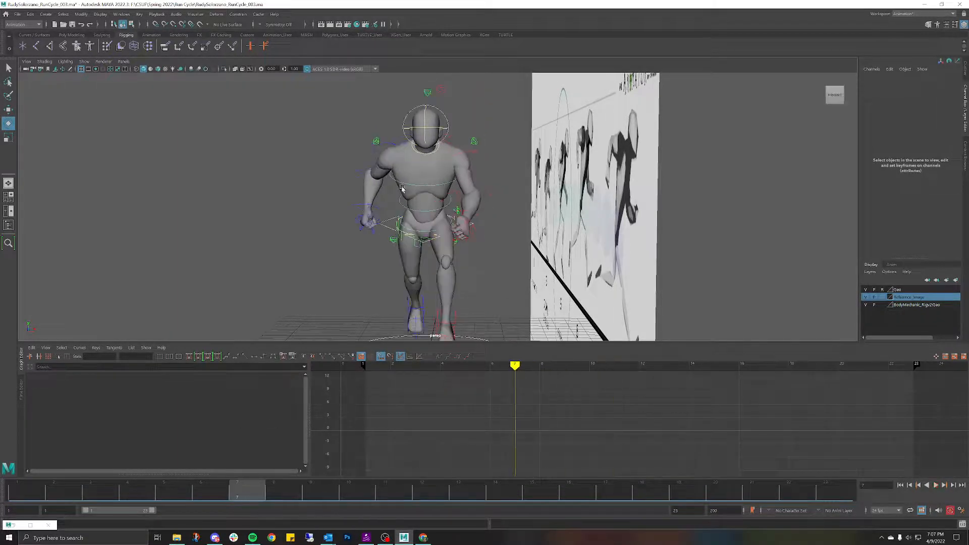
Step: Try rotating the right scapula slightly forward around frames 4–5, then undo it
click(394, 141)
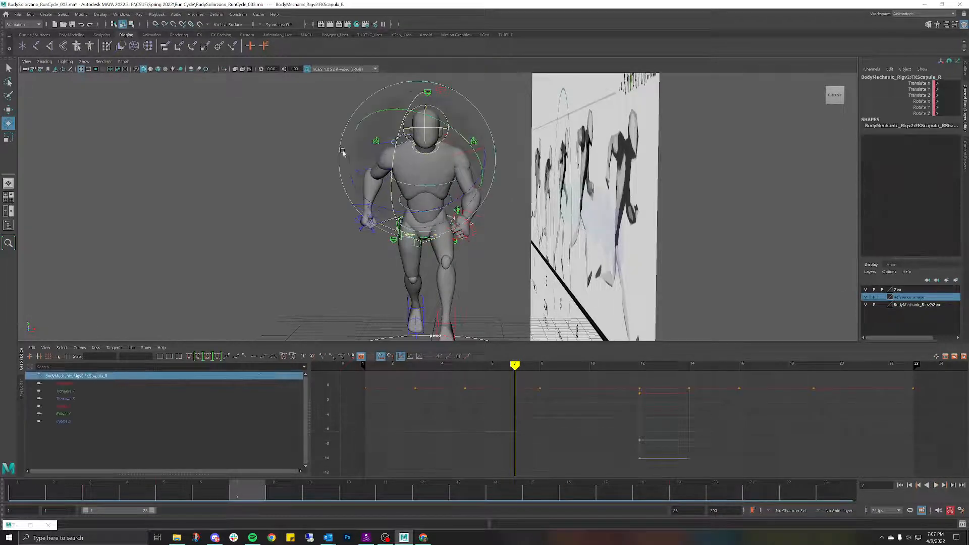
key(w)
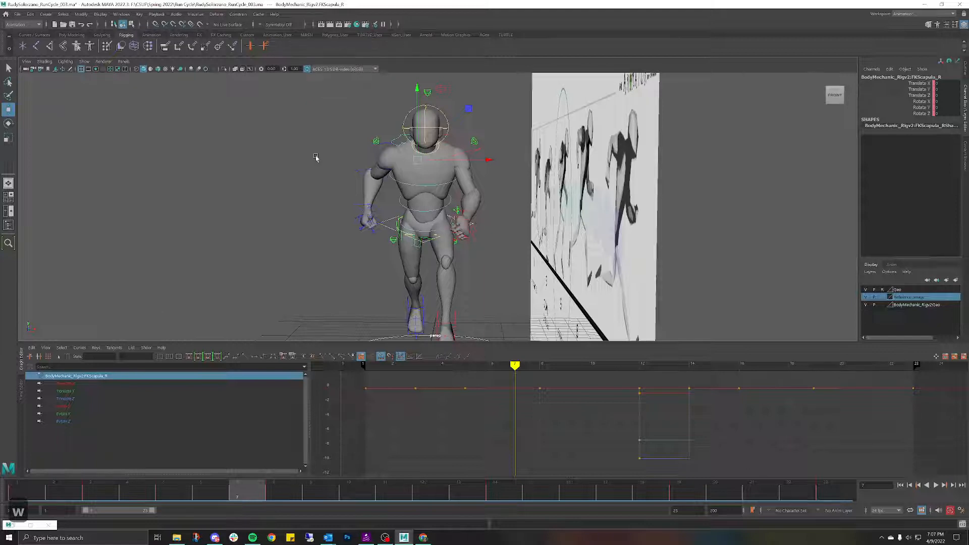
mouse_move(255, 499)
mouse_down()
mouse_move(172, 487)
mouse_move(58, 433)
mouse_move(167, 457)
mouse_move(30, 444)
mouse_move(94, 425)
mouse_move(165, 441)
mouse_move(136, 440)
mouse_move(157, 437)
mouse_move(125, 432)
mouse_move(171, 433)
mouse_up()
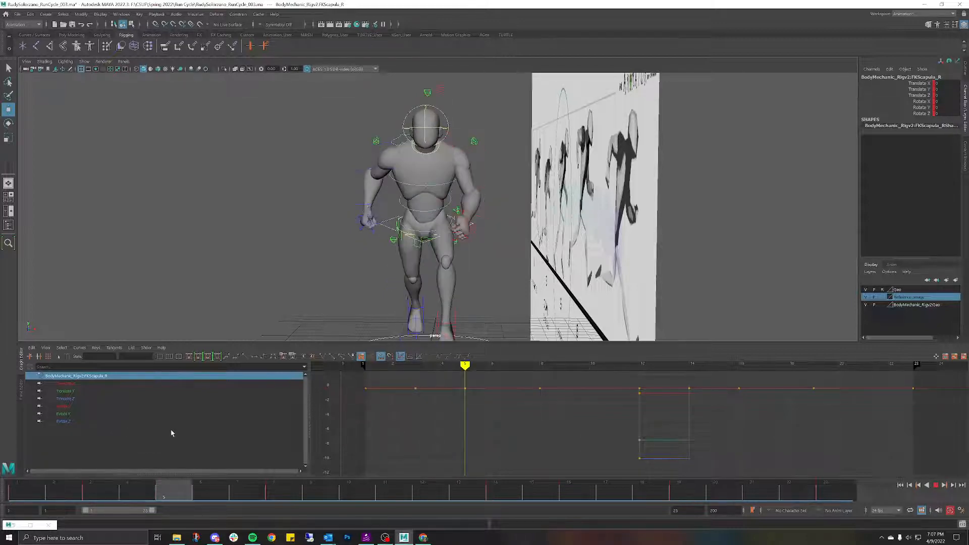
mouse_move(292, 321)
alt+mouse_down()
mouse_move(429, 330)
mouse_move(393, 311)
mouse_move(303, 320)
alt+mouse_up()
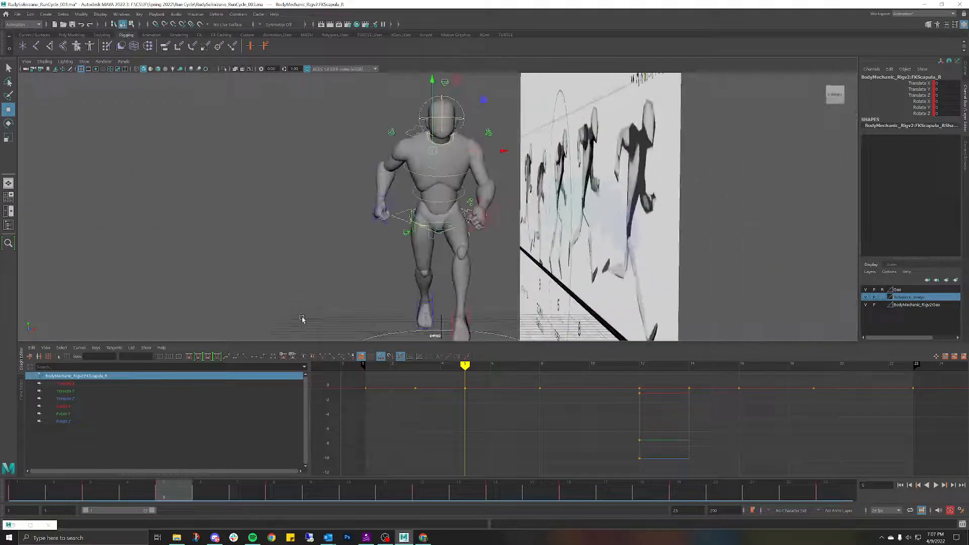
mouse_move(170, 496)
mouse_down()
mouse_move(133, 493)
mouse_move(162, 489)
mouse_up()
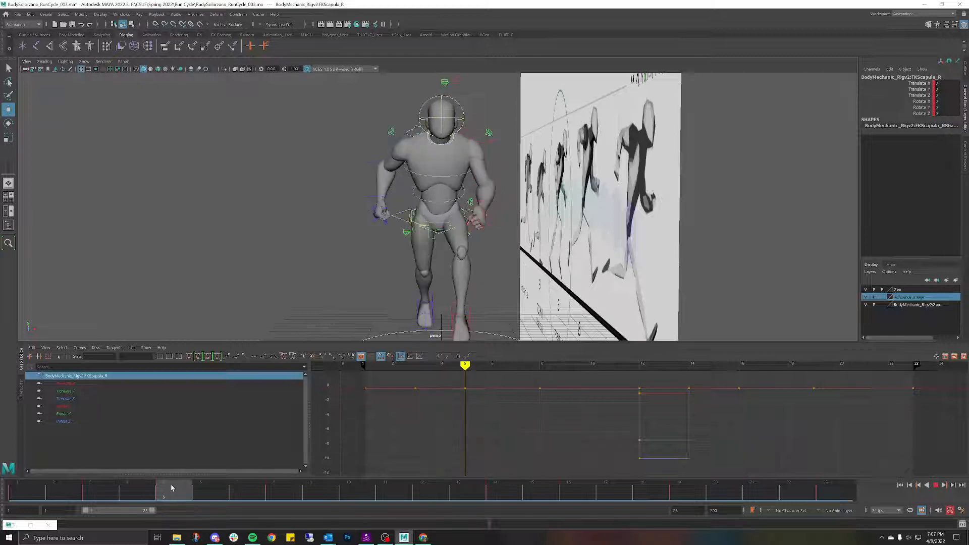
key(e)
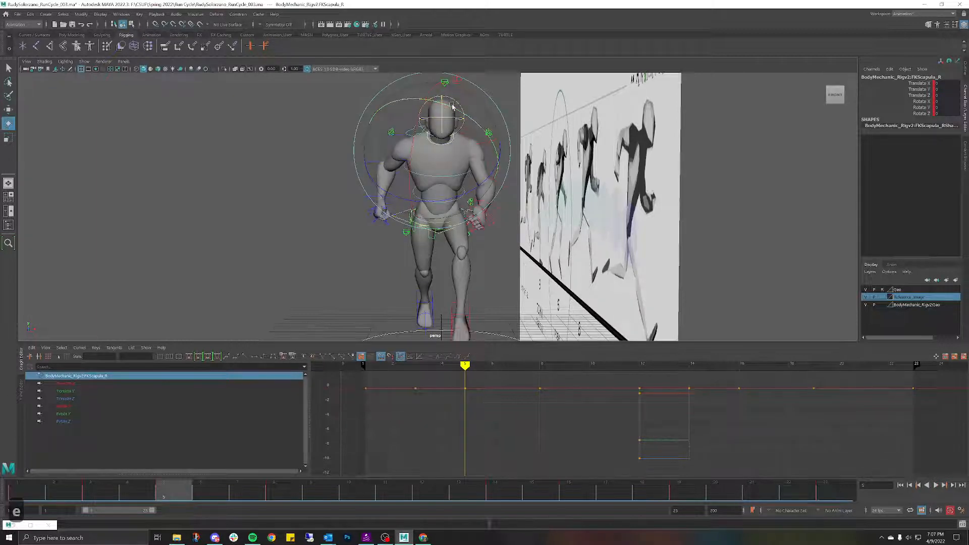
drag(450, 105, 458, 106)
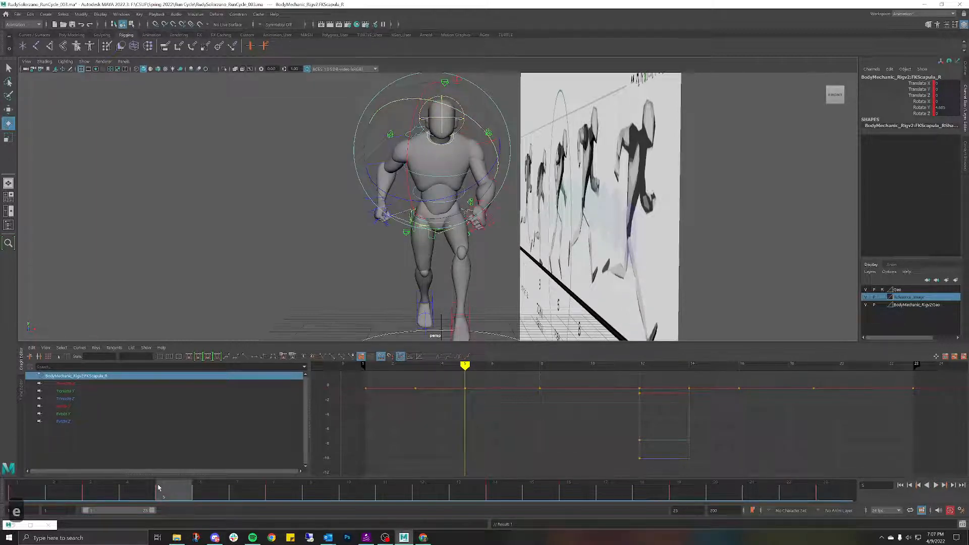
drag(158, 488, 43, 361)
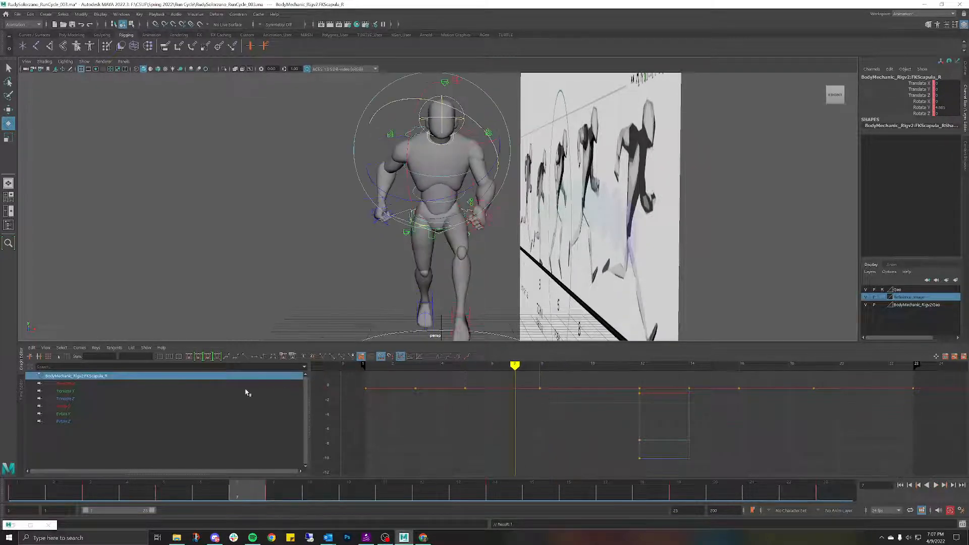
key(ctrl+z)
key(ctrl+z)
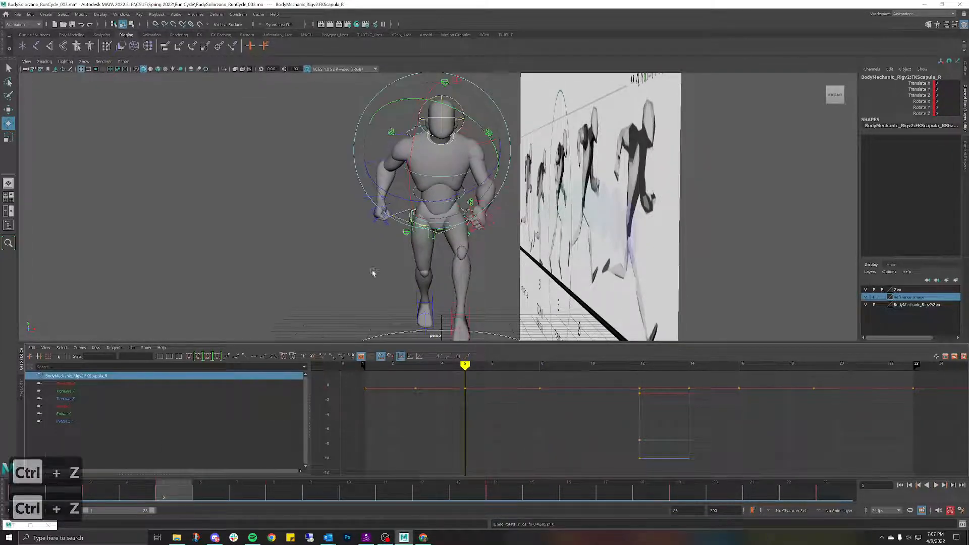
key(alt+v)
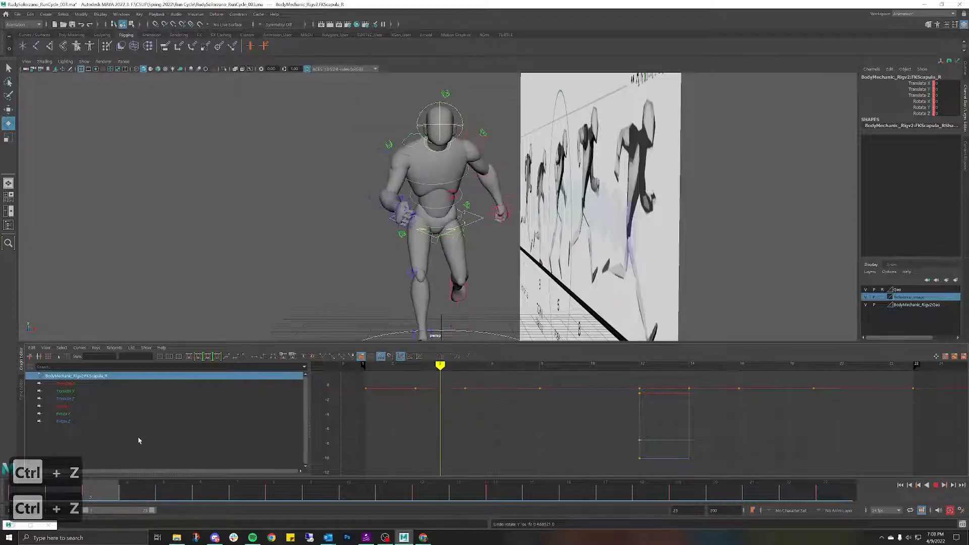
key(ctrl+z)
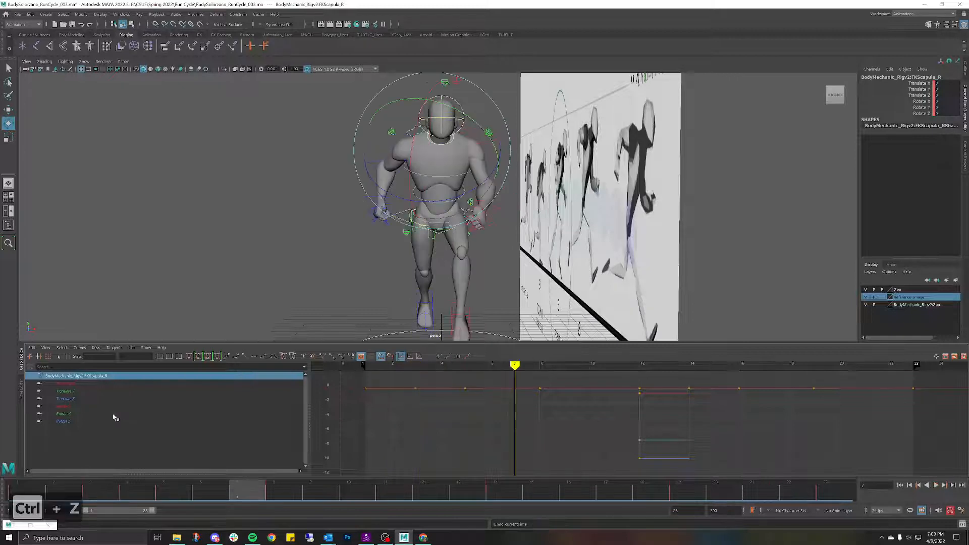
key(ctrl+z)
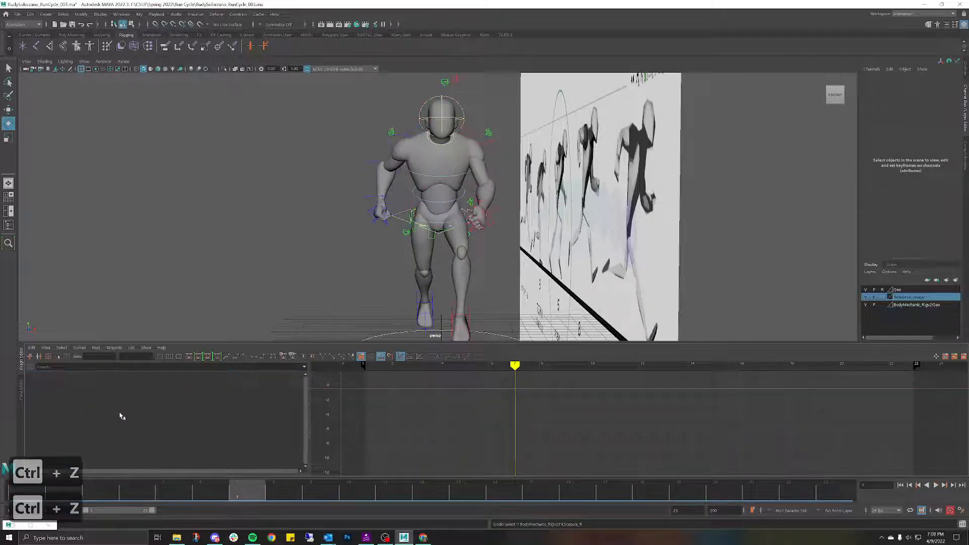
Step: Rotate the right scapula on its Y axis at frame 5 and key it
click(410, 131)
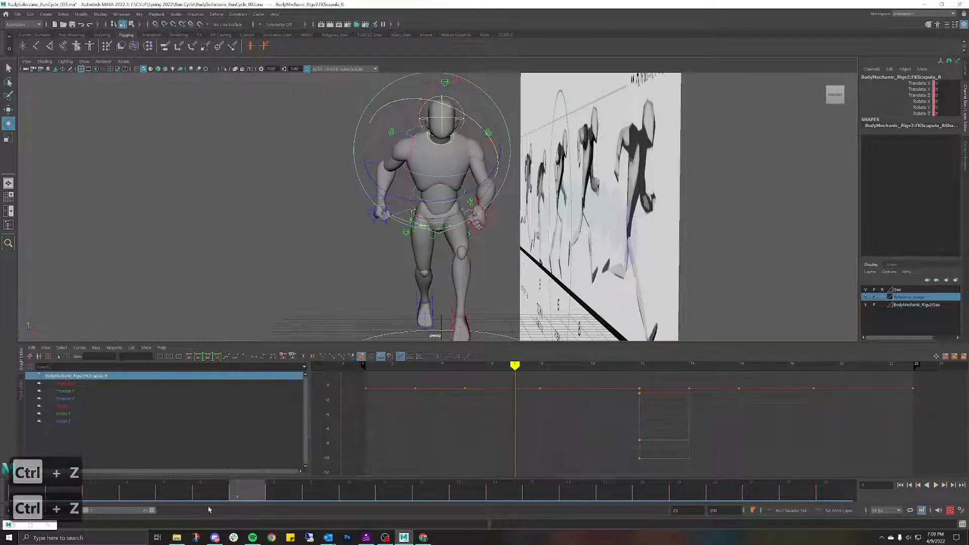
drag(247, 488, 155, 488)
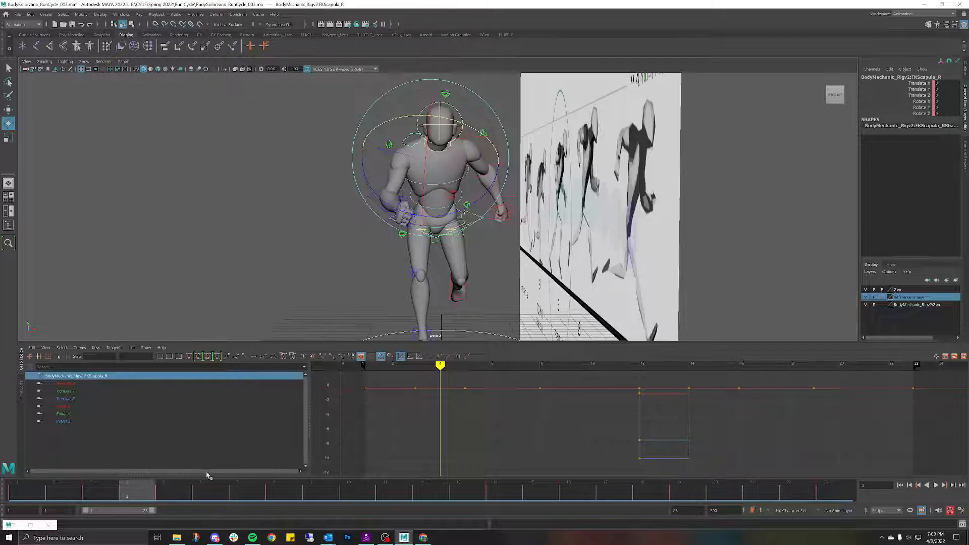
drag(138, 489, 172, 486)
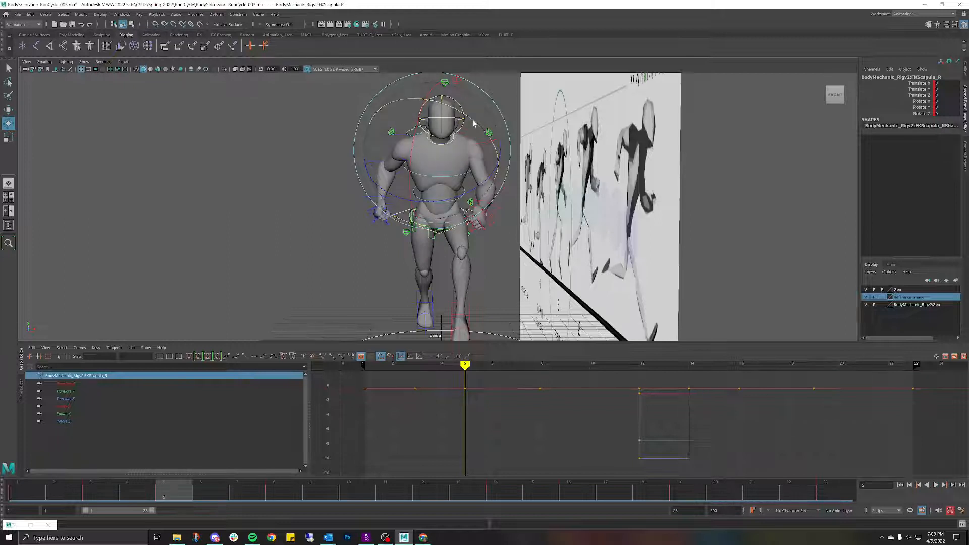
drag(473, 123, 471, 120)
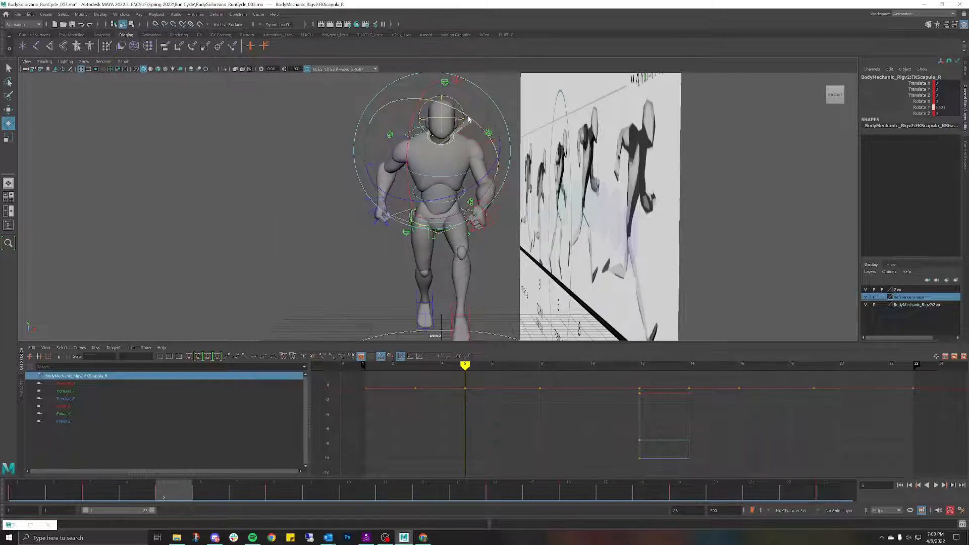
key(s)
drag(170, 497, 174, 477)
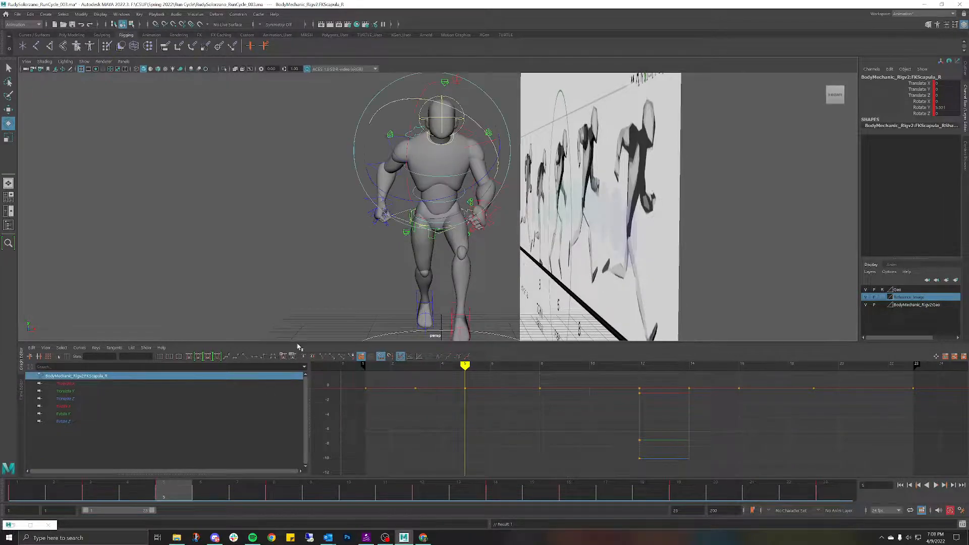
Step: Orbit to the side to compare the pose with the run-cycle reference
alt+drag(356, 235, 519, 242)
alt+middle_drag(519, 243, 455, 240)
alt+drag(455, 240, 442, 243)
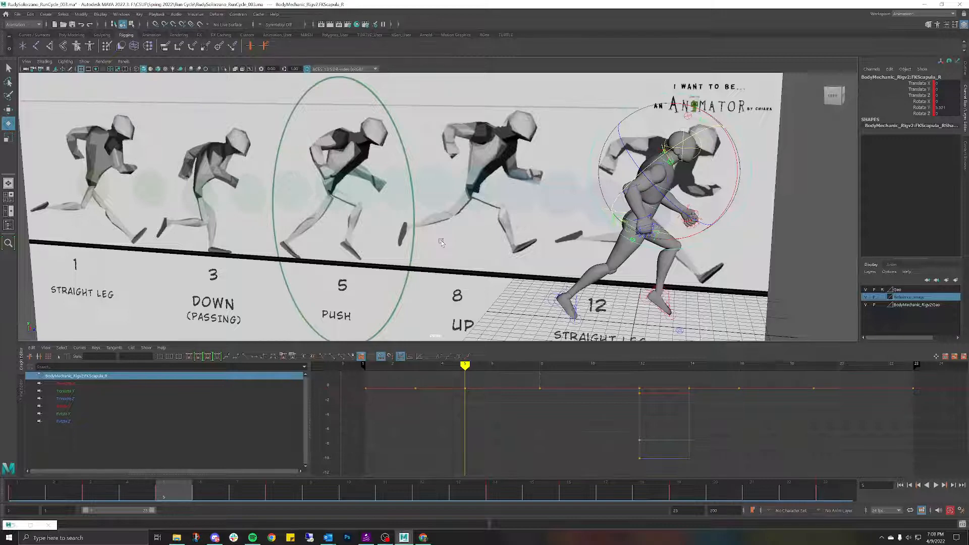
Step: Scrub through the poses and play the run cycle from the front
alt+drag(603, 212, 507, 178)
alt+middle_drag(507, 177, 522, 179)
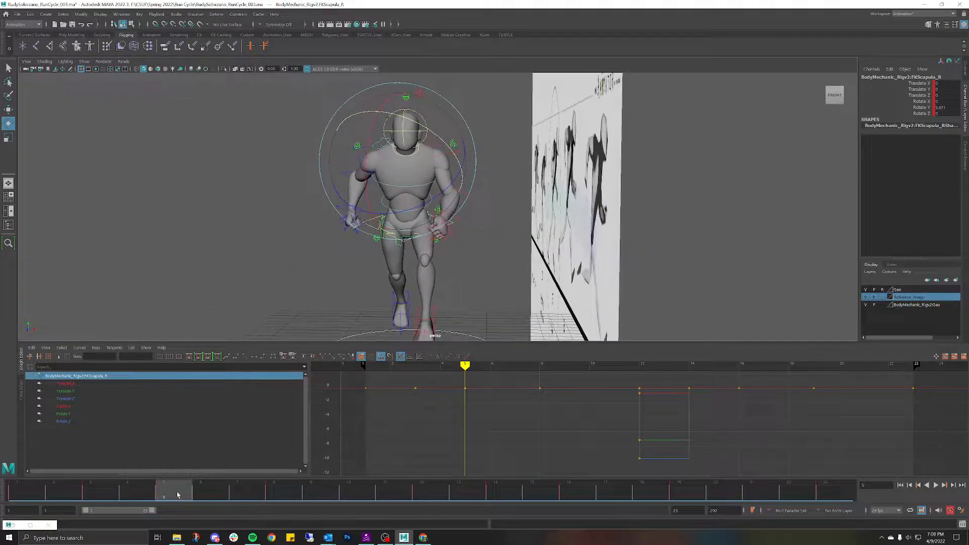
drag(177, 495, 342, 476)
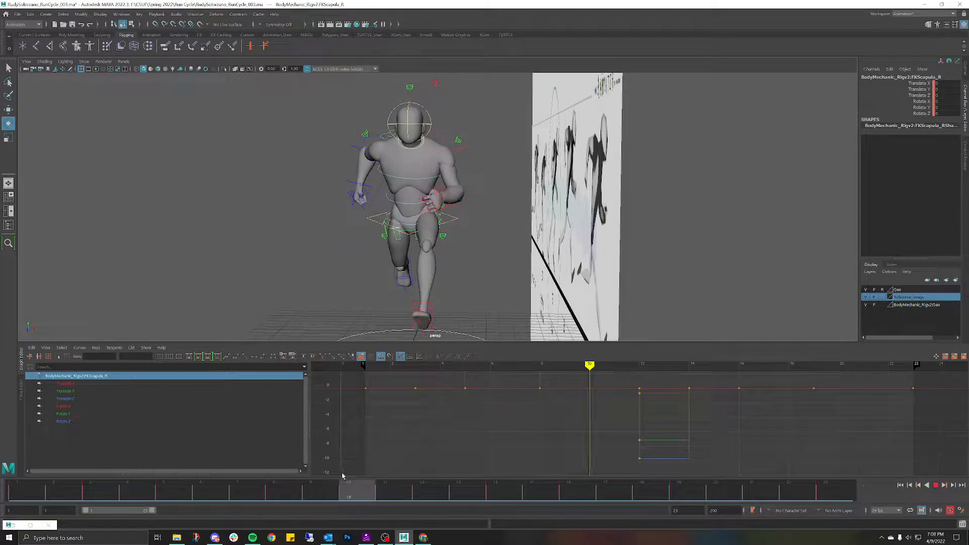
key(alt+v)
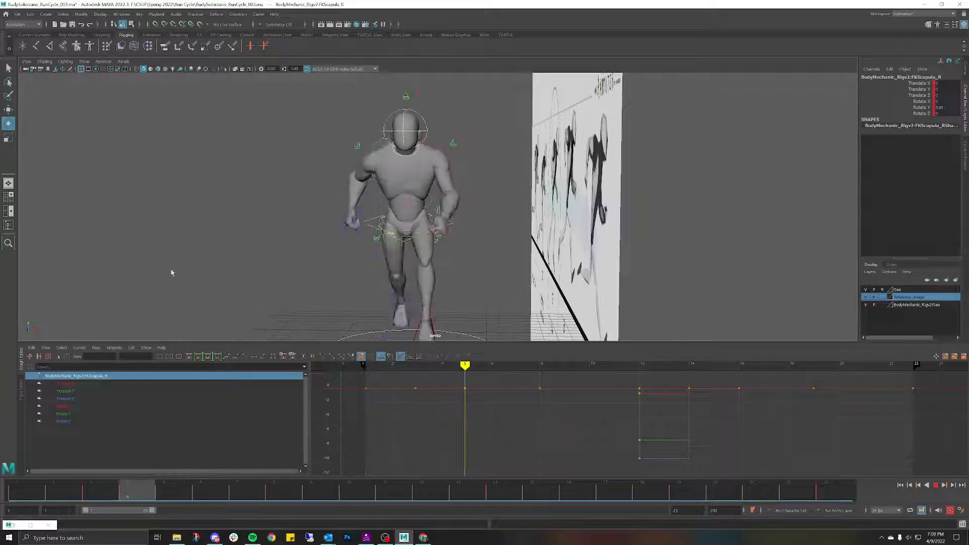
key(alt+v)
Step: Replay the cycle from the side, stop at frame 16, and select the hip swinger control
mouse_move(412, 259)
alt+mouse_down()
mouse_move(455, 254)
mouse_move(415, 256)
alt+mouse_up()
click(293, 208)
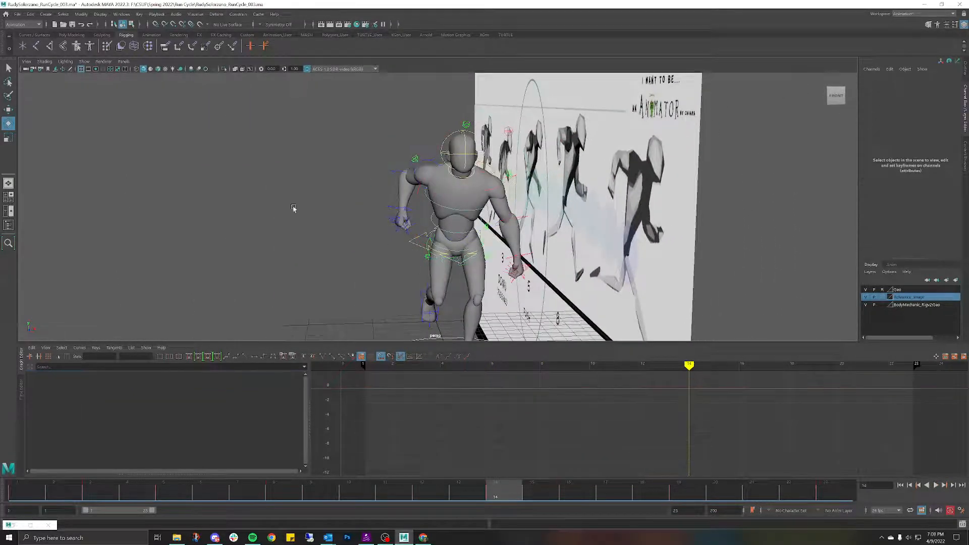
mouse_move(403, 204)
alt+mouse_down()
mouse_move(412, 202)
mouse_move(401, 200)
alt+mouse_up()
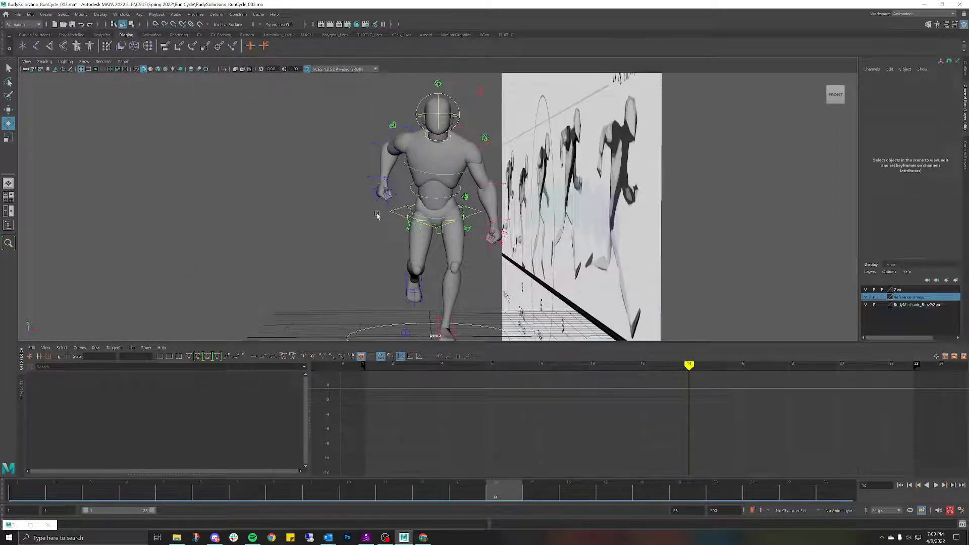
key(alt+v)
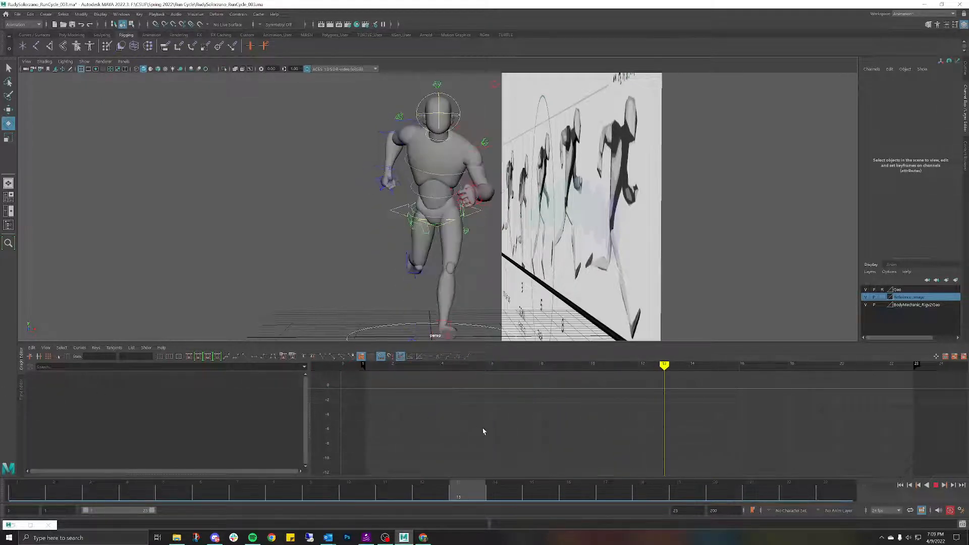
drag(528, 437, 572, 435)
alt+drag(425, 260, 491, 262)
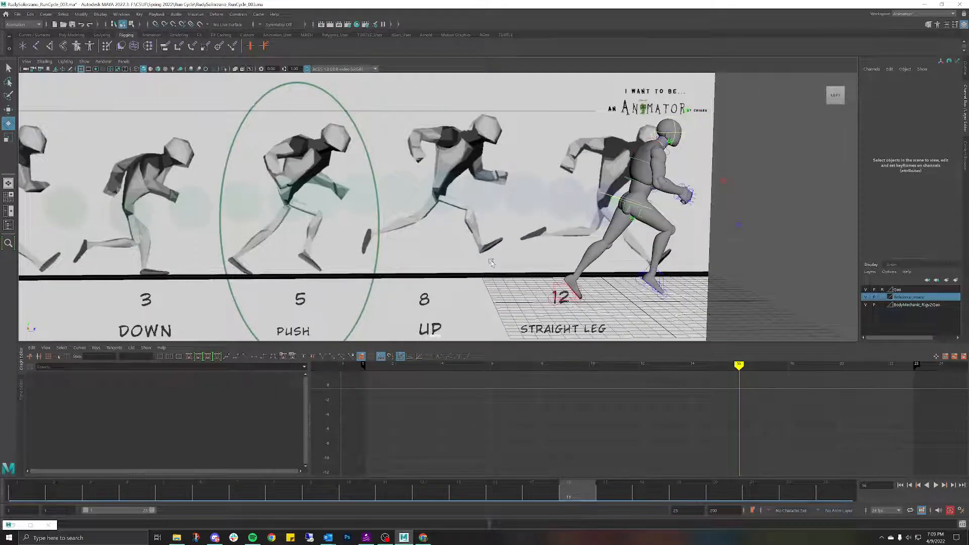
scroll(491, 262, down, 1)
alt+drag(579, 219, 519, 214)
click(414, 182)
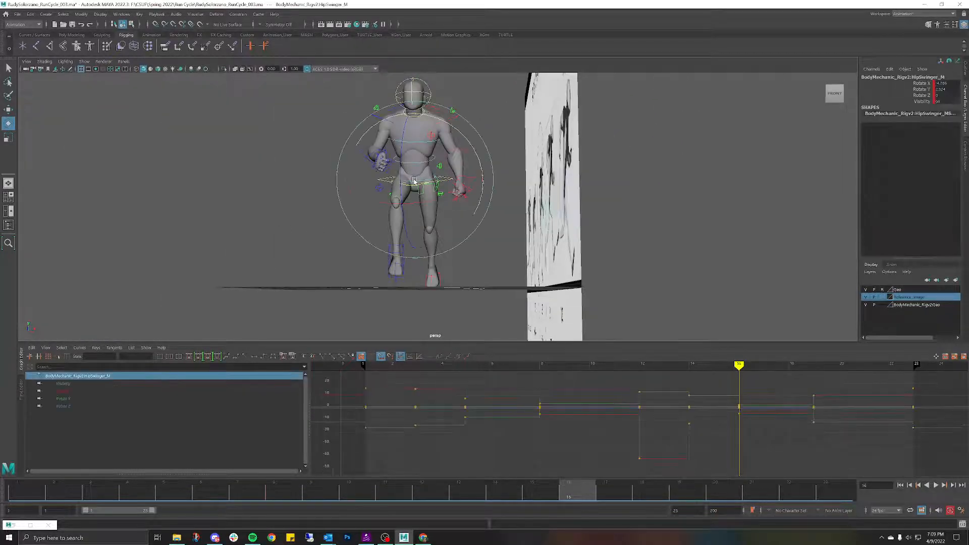
Step: Zero the root control's Rotate X at frame 16
key(w)
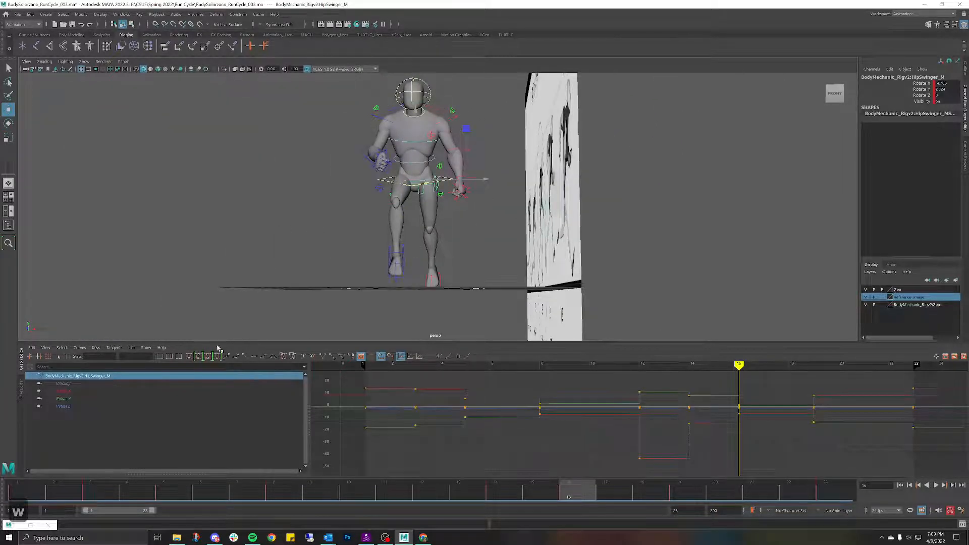
click(94, 392)
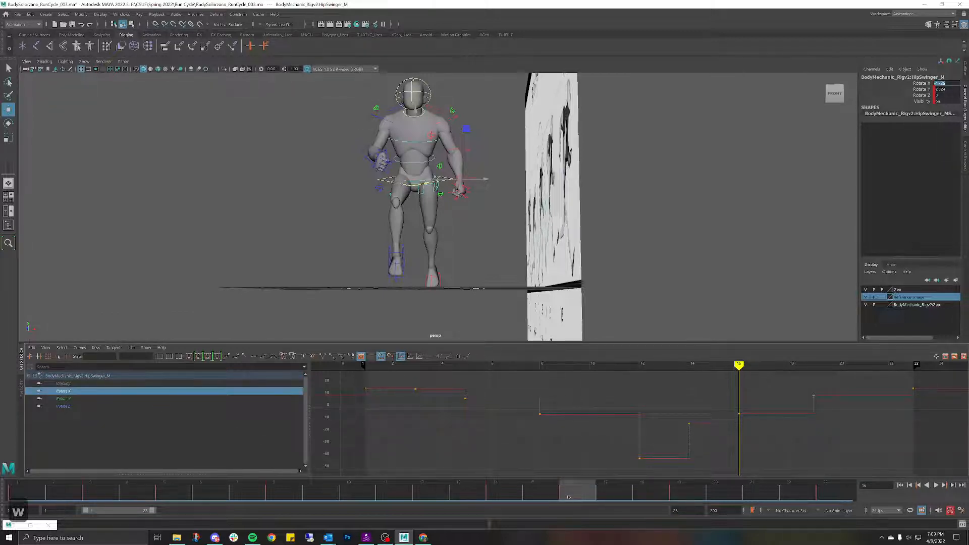
text(0)
key(Return)
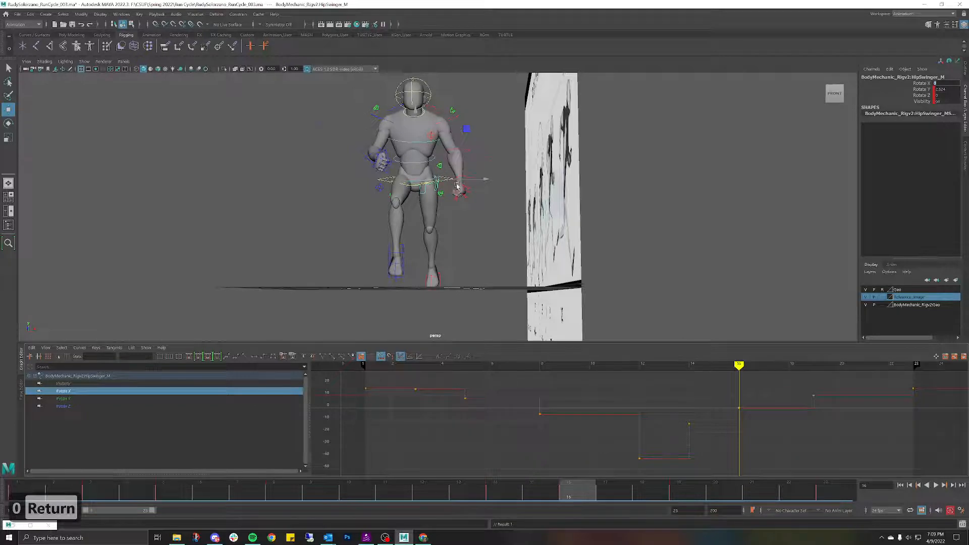
scroll(470, 212, up, 8)
key(ctrl+z)
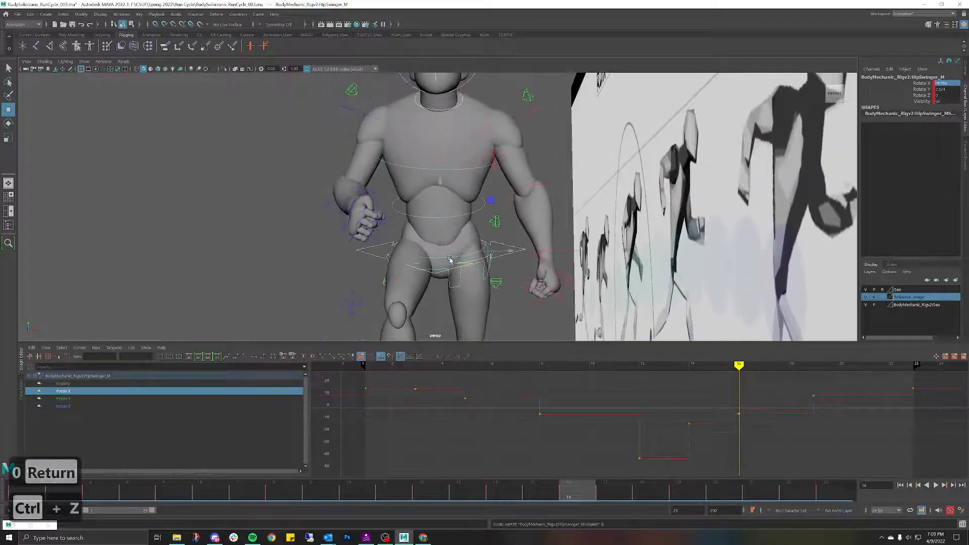
click(450, 260)
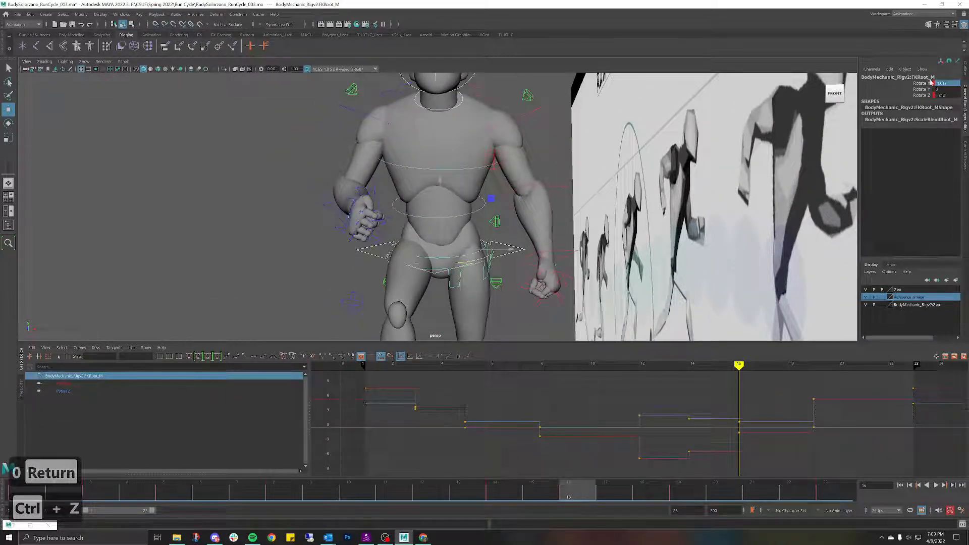
text(0)
key(Return)
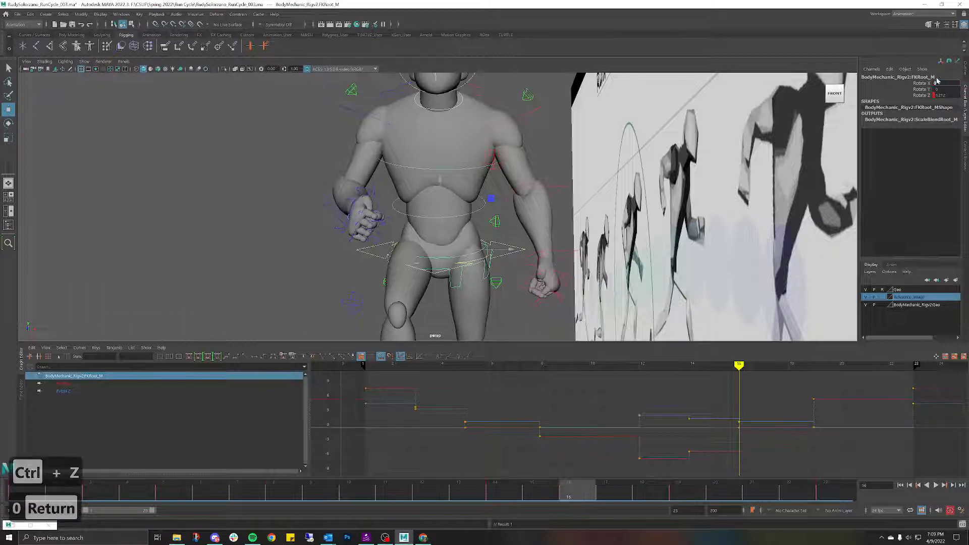
Step: Zero Rotate X on the spine and chest controls, then scrub frames 7–16 to check
click(472, 214)
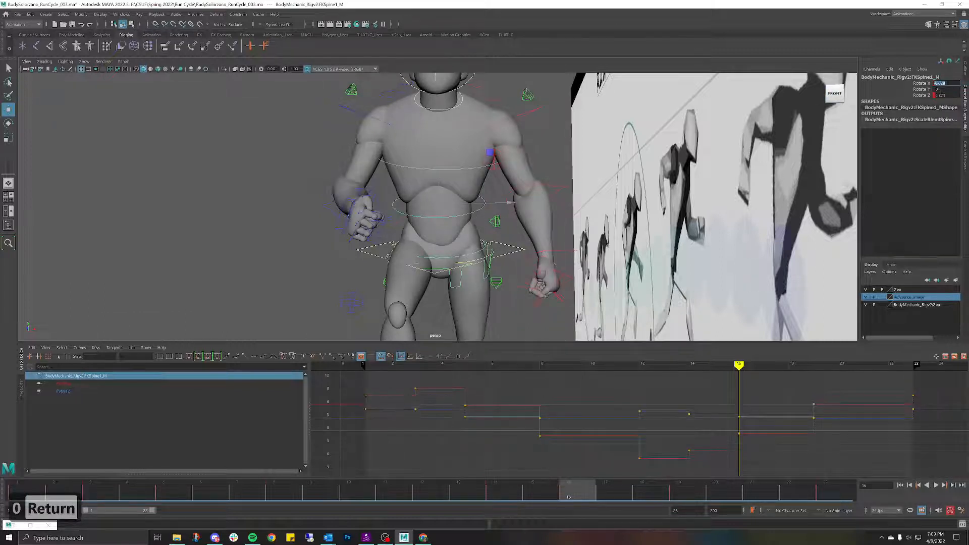
text(0)
key(Return)
click(461, 171)
click(941, 82)
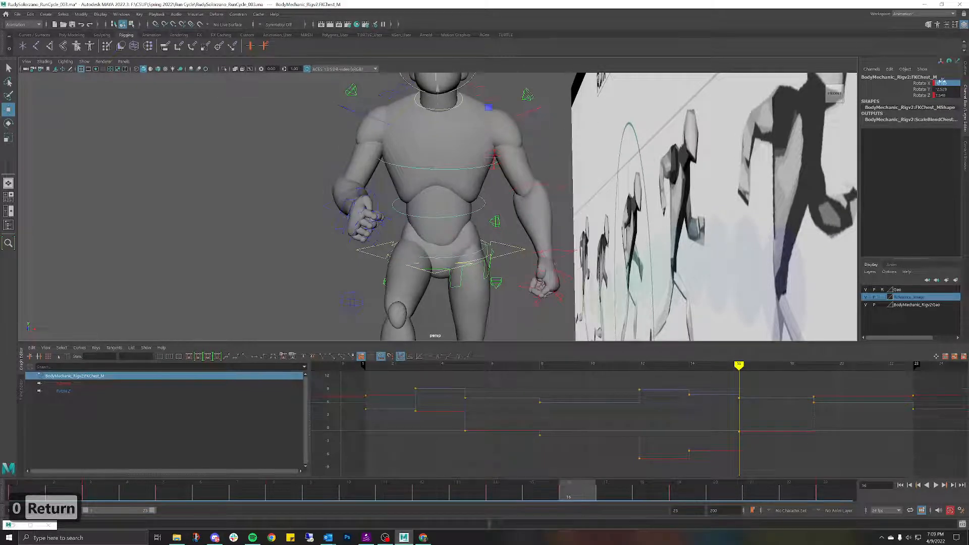
text(0)
key(Return)
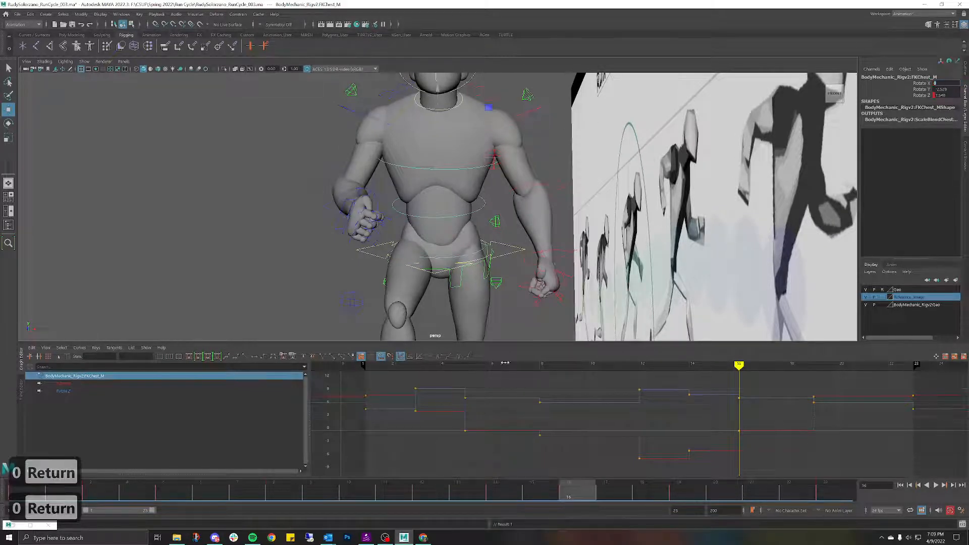
mouse_move(564, 488)
mouse_down()
mouse_move(255, 436)
mouse_move(385, 411)
mouse_move(859, 439)
mouse_move(658, 449)
mouse_move(735, 454)
mouse_up()
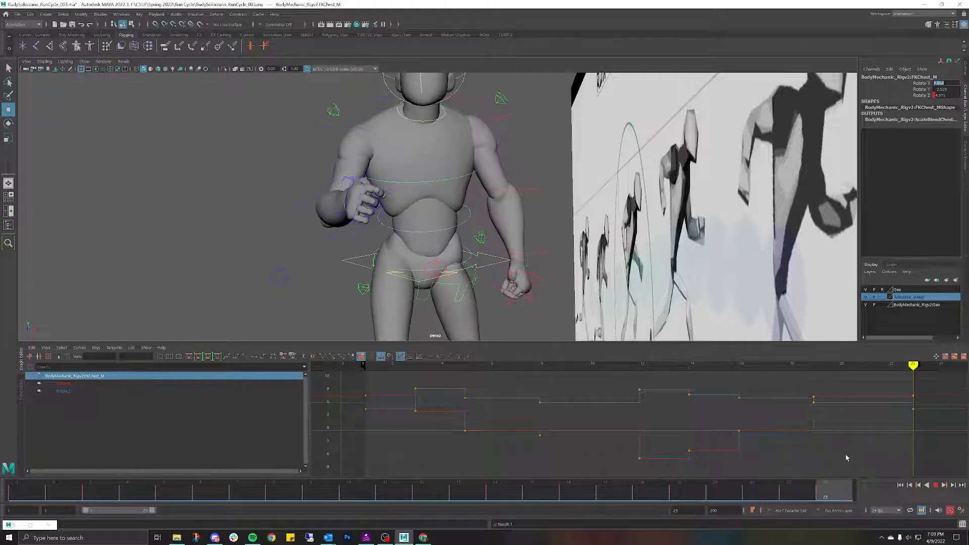
Step: Raise the viewpoint and bring the run cycle to frame 23
click(37, 494)
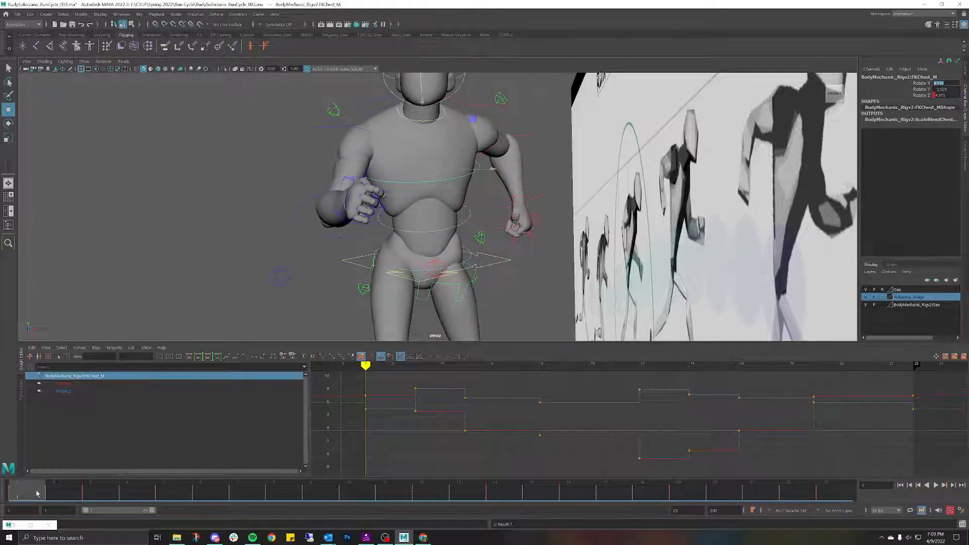
scroll(509, 267, down, 5)
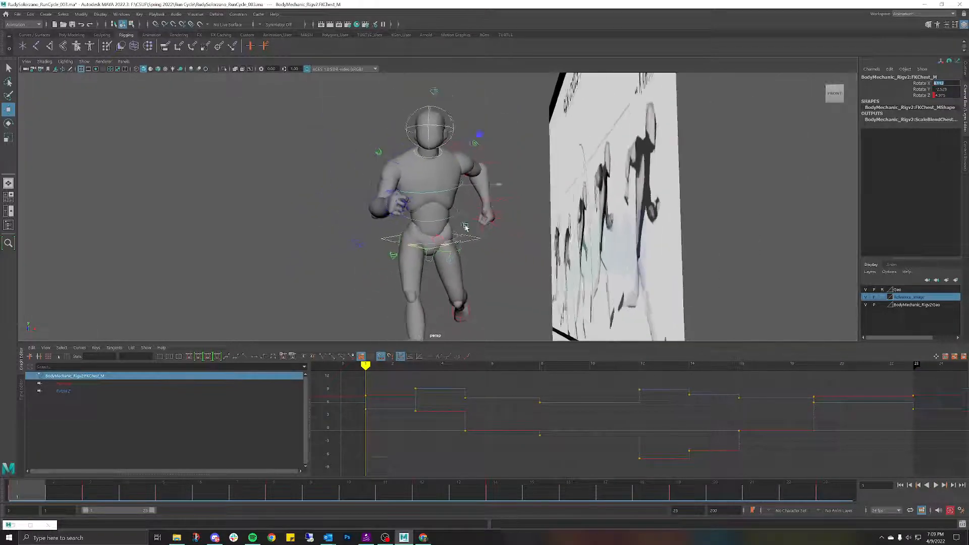
alt+drag(468, 202, 478, 183)
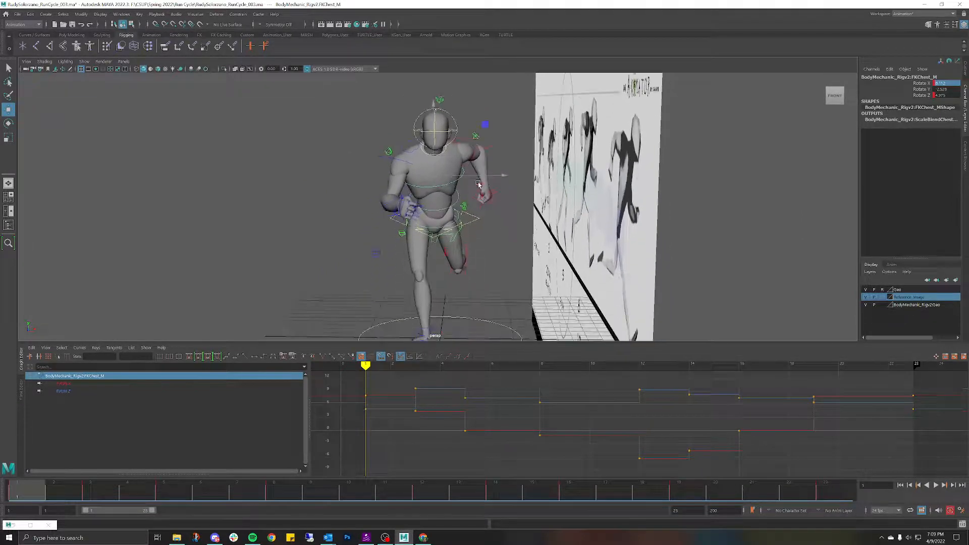
click(835, 499)
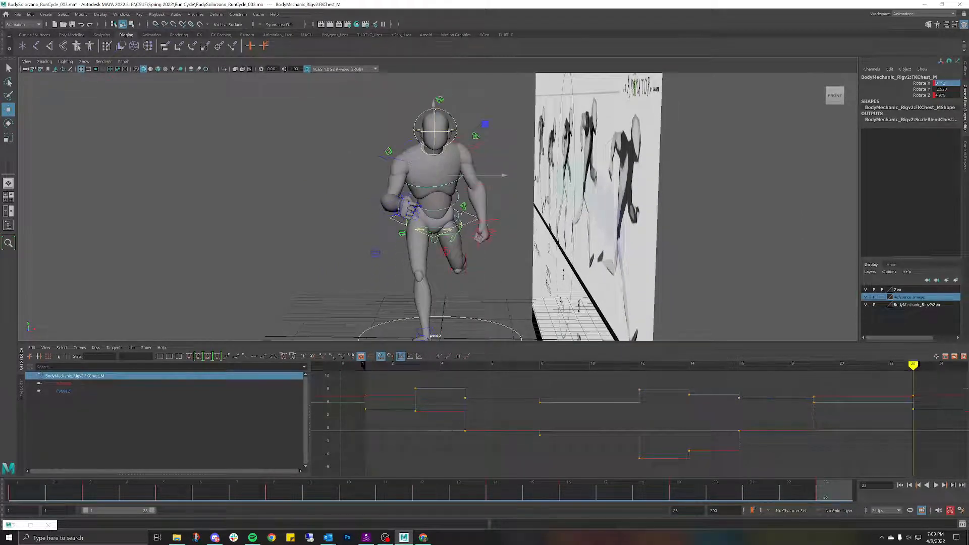
key(alt+v)
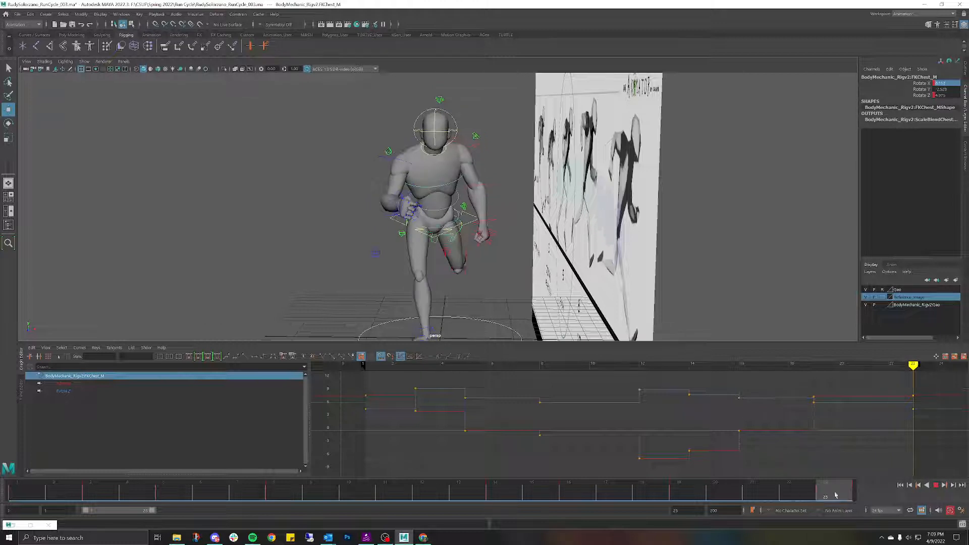
key(alt+v)
scroll(578, 310, up, 2)
Step: Rotate the chest forward to a Rotate X key of 13.507 at frame 23, comparing with frame 22
key(e)
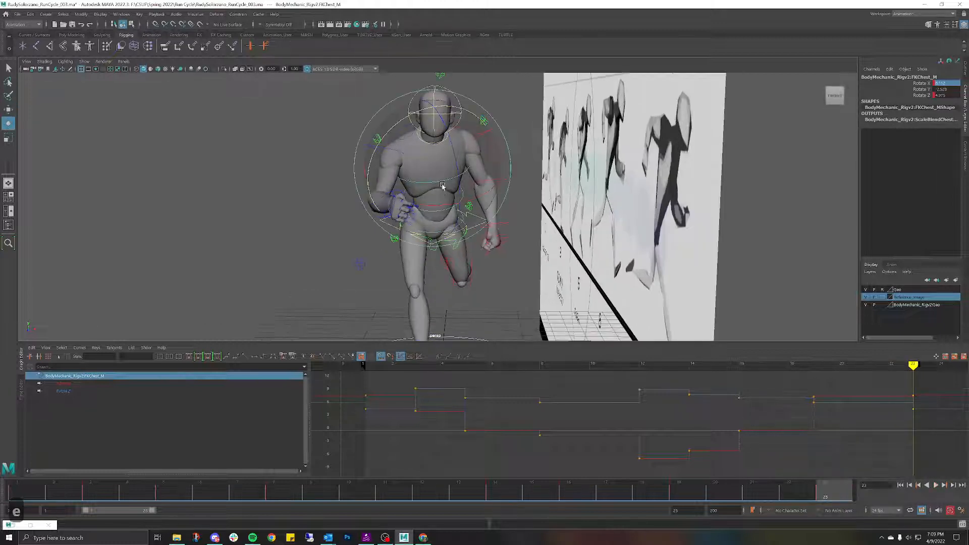
drag(823, 495, 823, 489)
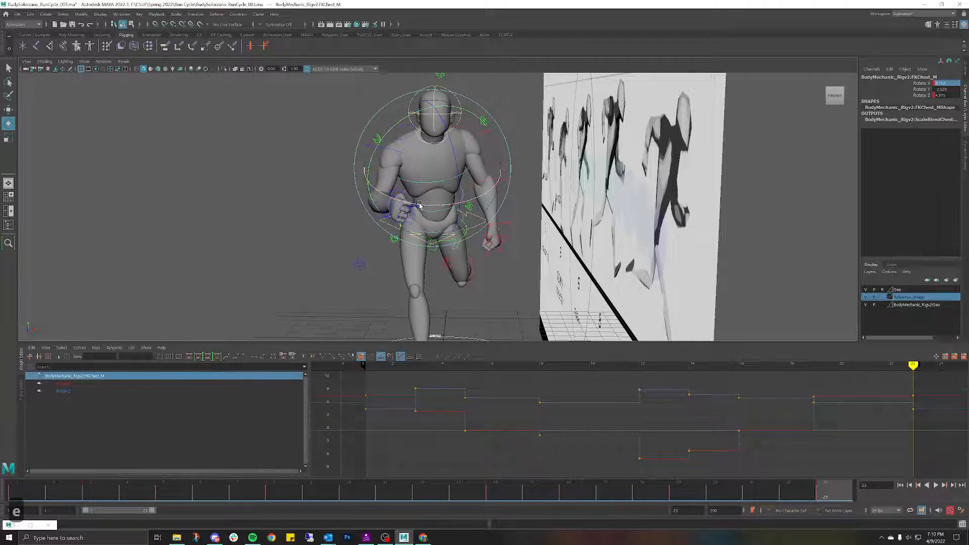
click(802, 490)
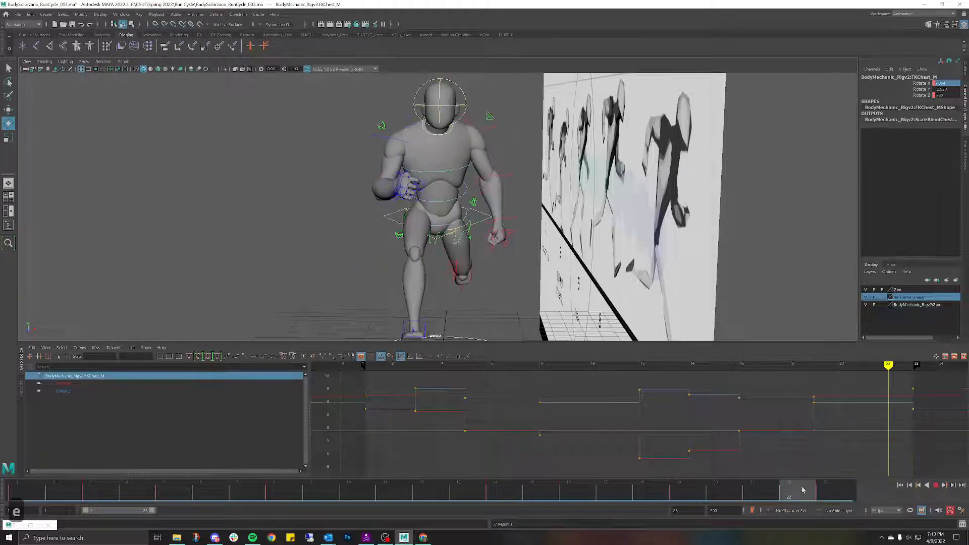
mouse_move(803, 490)
mouse_down()
mouse_move(827, 480)
mouse_move(781, 475)
mouse_move(820, 482)
mouse_up()
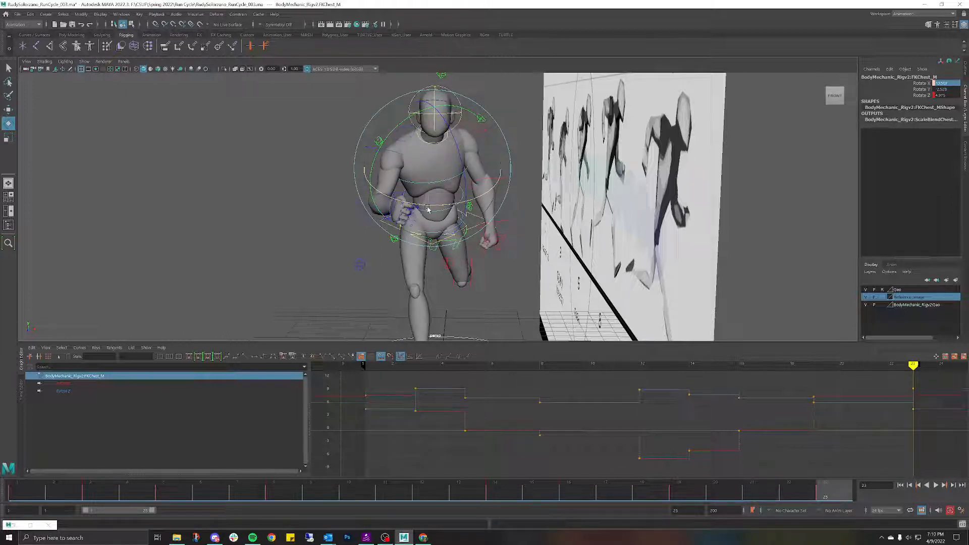
drag(427, 208, 428, 208)
drag(830, 489, 892, 503)
Step: Copy the chest control's keys at frame 23 from the Time Slider
click(36, 491)
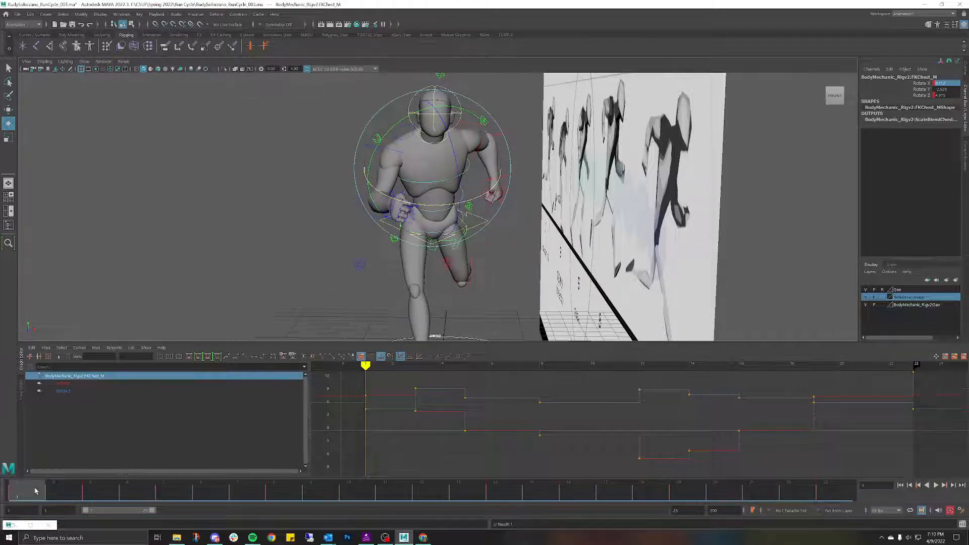
drag(35, 490, 832, 497)
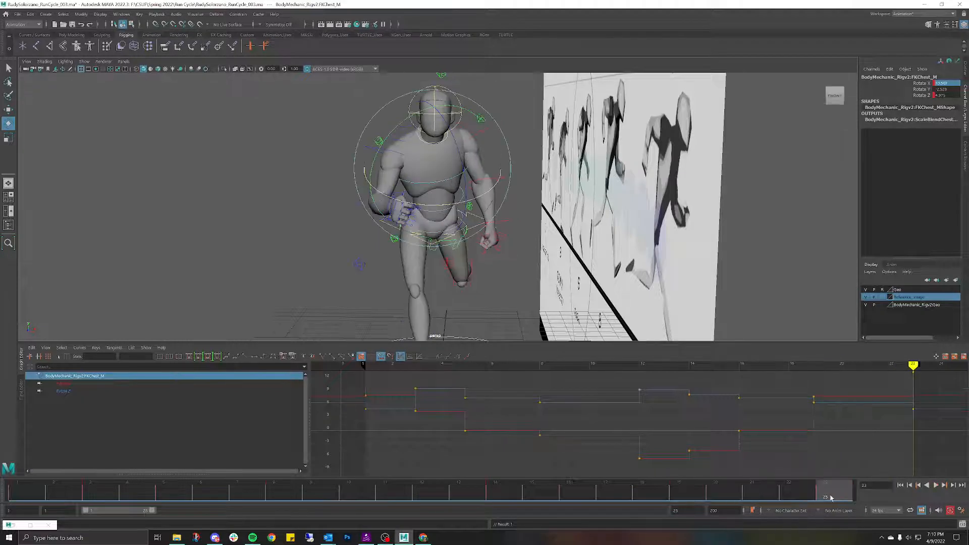
right_click(832, 497)
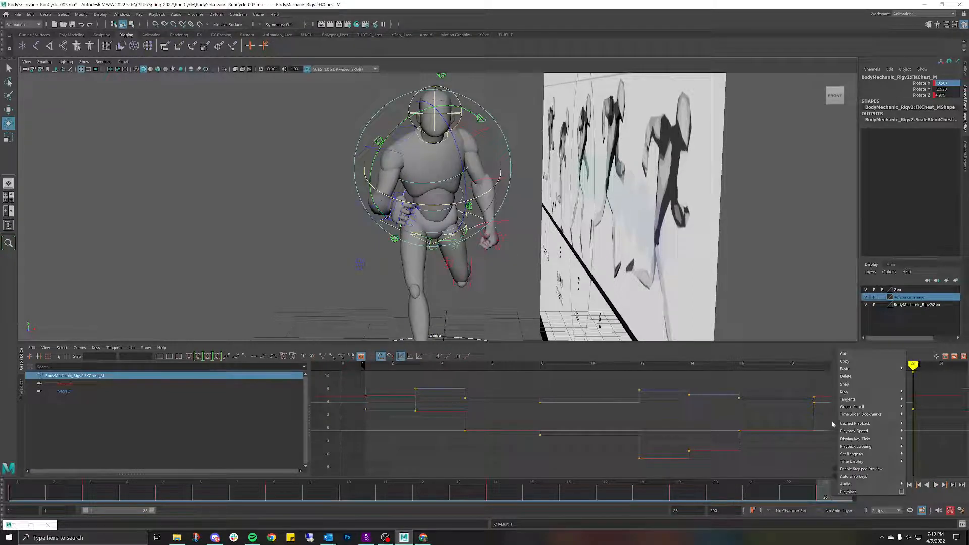
click(844, 361)
Step: Paste the copied chest keys onto frame 1 and play the run cycle
click(22, 499)
right_click(23, 499)
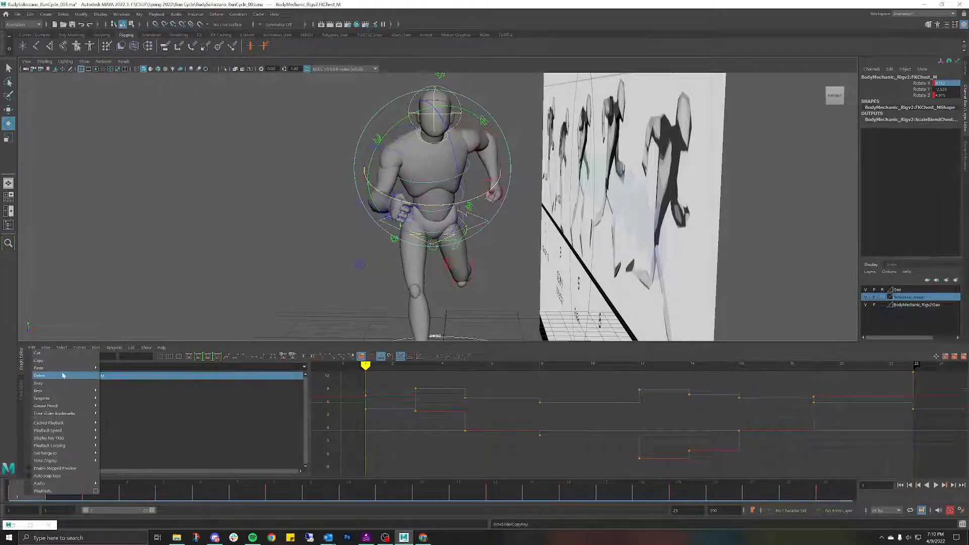
mouse_move(65, 376)
click(120, 370)
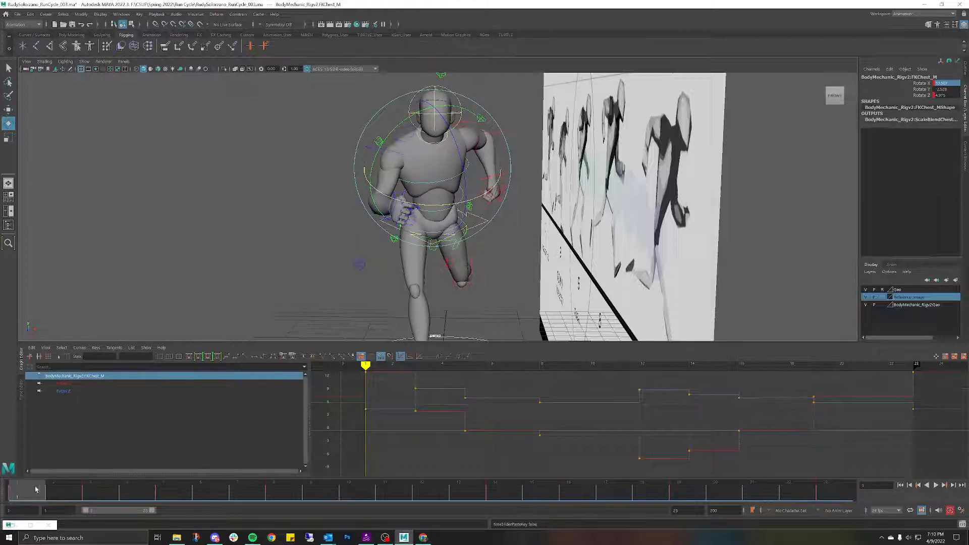
key(alt+v)
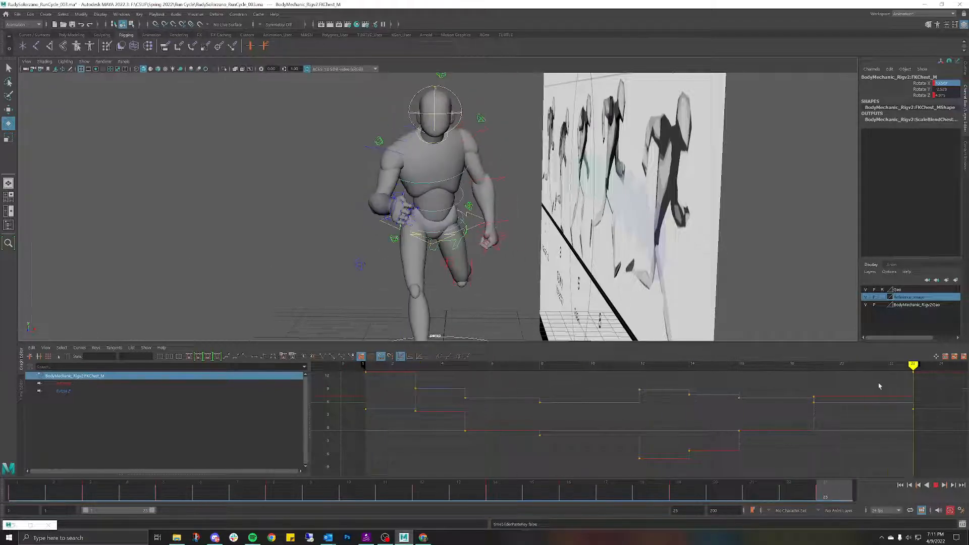
Step: Stop playback, view the runner from side and front, and replay the cycle
key(Escape)
alt+drag(222, 180, 261, 181)
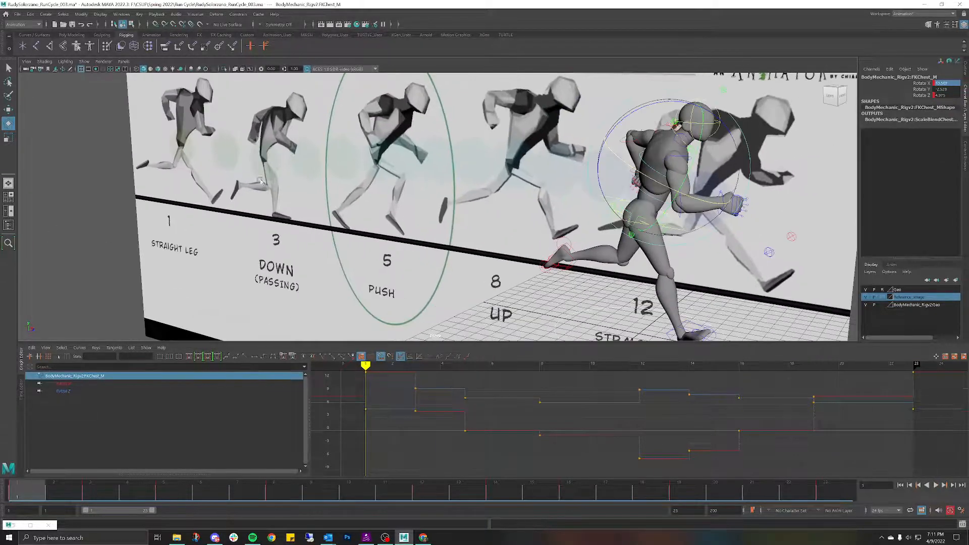
alt+drag(483, 202, 435, 207)
key(alt+v)
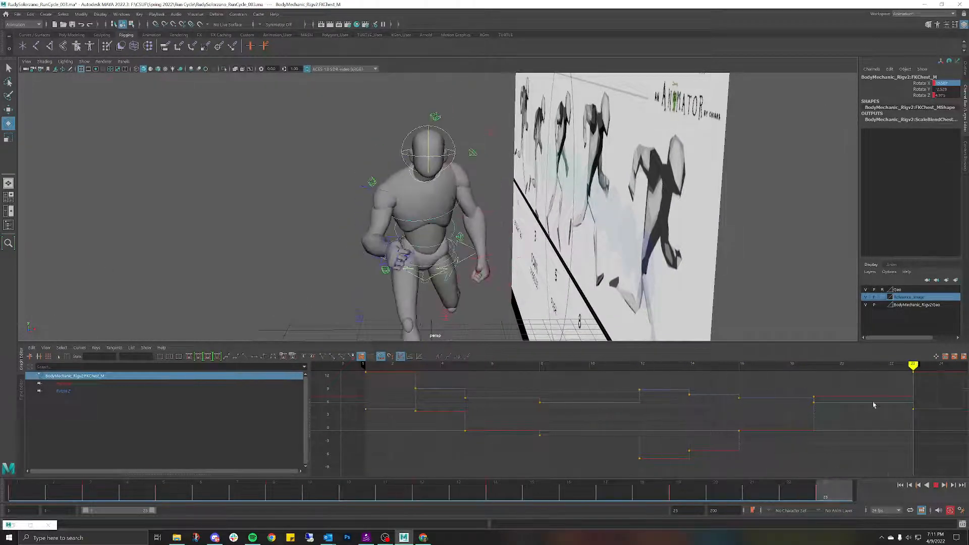
alt+middle_drag(449, 172, 425, 119)
Step: Select the left scapula control and step through the cycle up to frame 16
click(451, 112)
alt+drag(451, 112, 426, 307)
scroll(463, 115, down, 5)
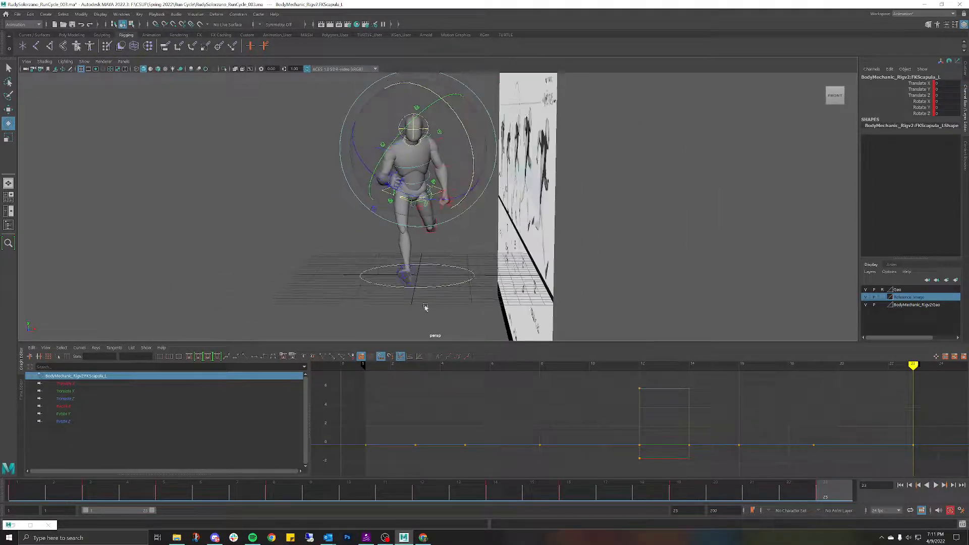
key(alt+v)
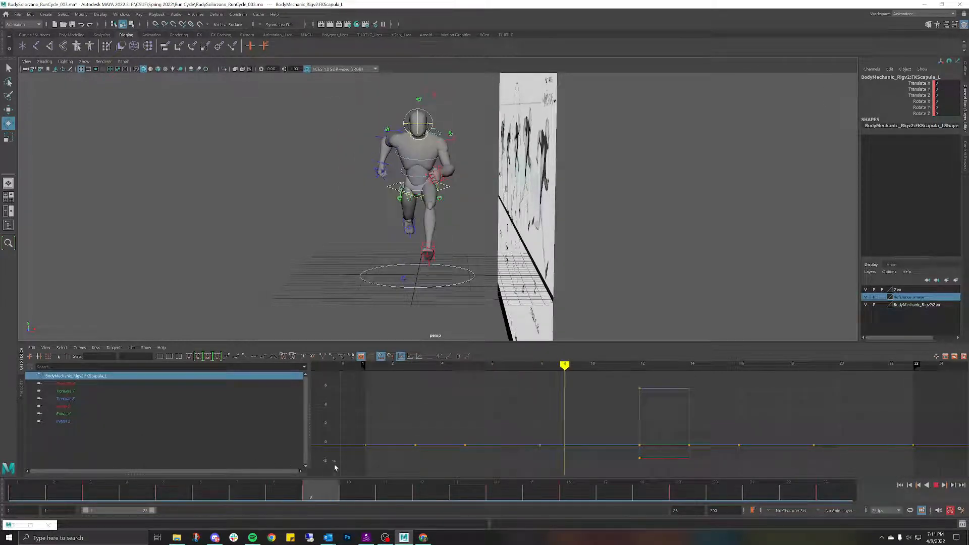
drag(574, 487, 1, 417)
key(period)
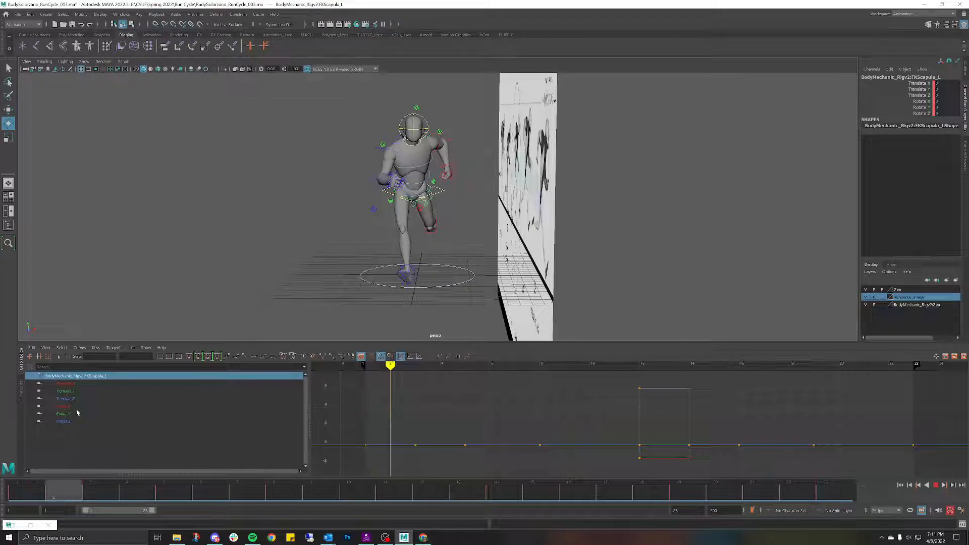
key(period)
key(comma)
key(period)
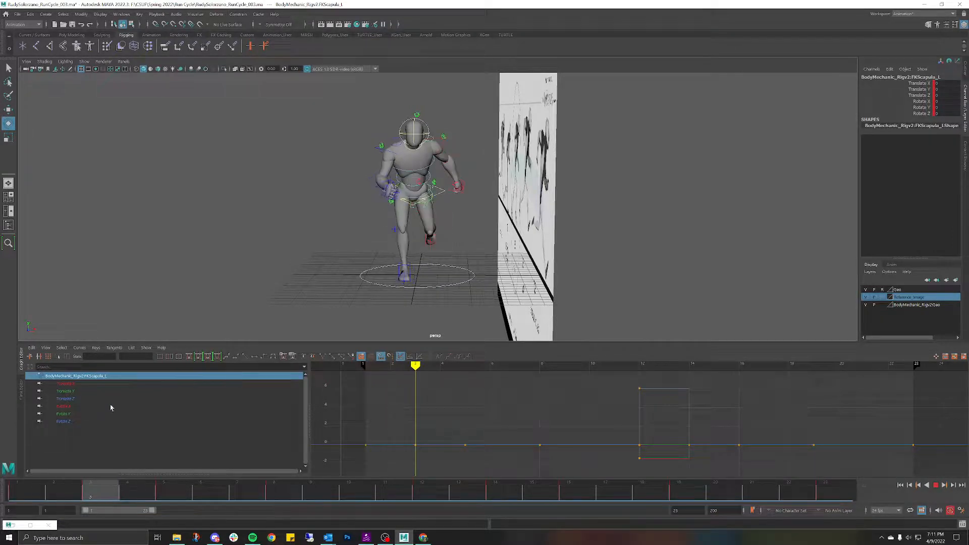
drag(111, 404, 571, 440)
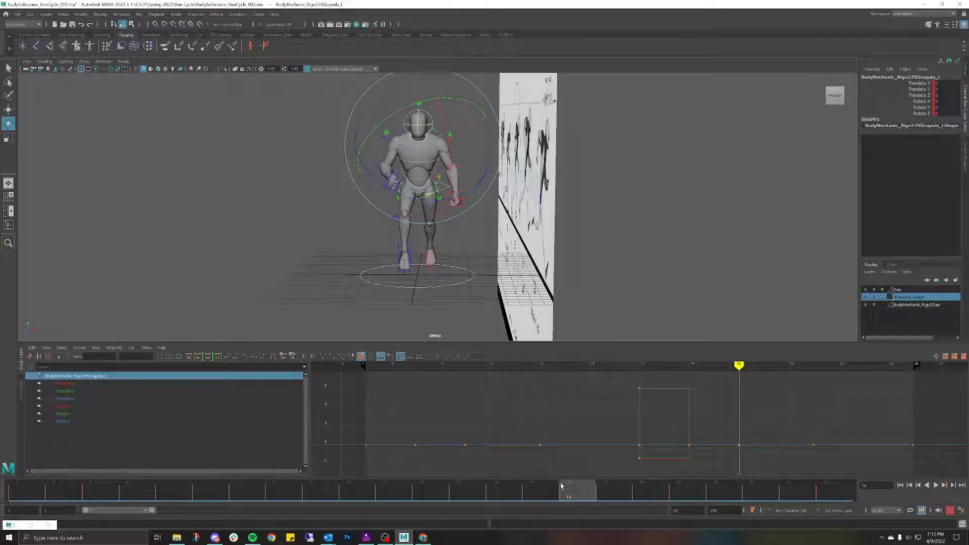
mouse_move(562, 486)
mouse_down()
mouse_move(548, 483)
mouse_move(573, 477)
mouse_move(544, 475)
mouse_move(566, 473)
mouse_move(493, 495)
mouse_move(461, 473)
mouse_move(563, 467)
mouse_up()
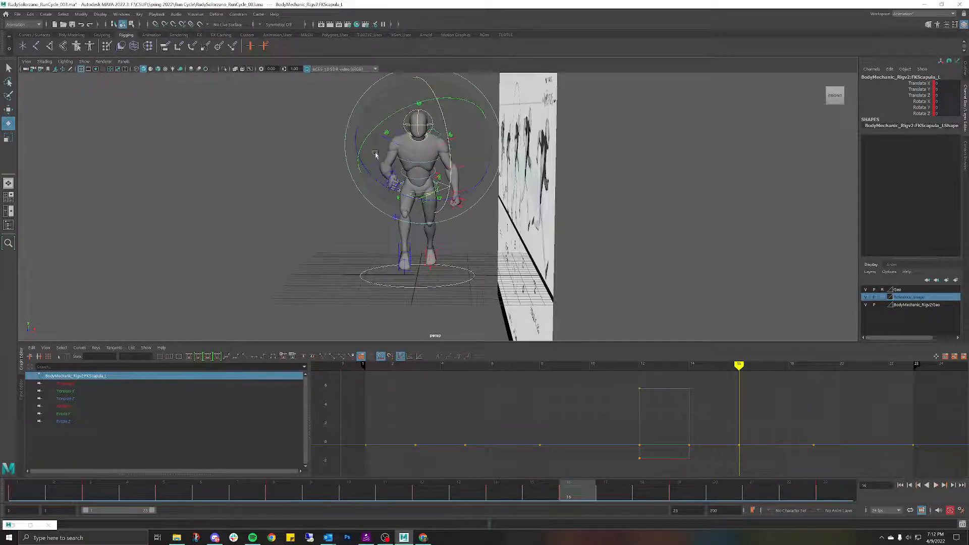
Step: From a three-quarter view, rotate the left scapula to 5.339 on Y at frame 16
scroll(309, 146, up, 3)
scroll(308, 146, up, 1)
alt+middle_drag(308, 121, 283, 145)
click(302, 150)
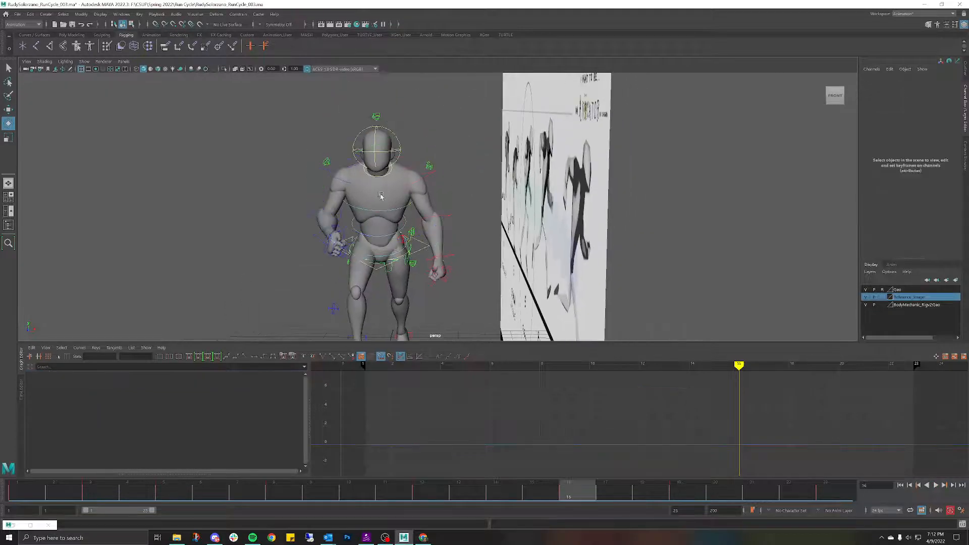
alt+drag(381, 195, 439, 191)
click(435, 208)
drag(573, 487, 498, 469)
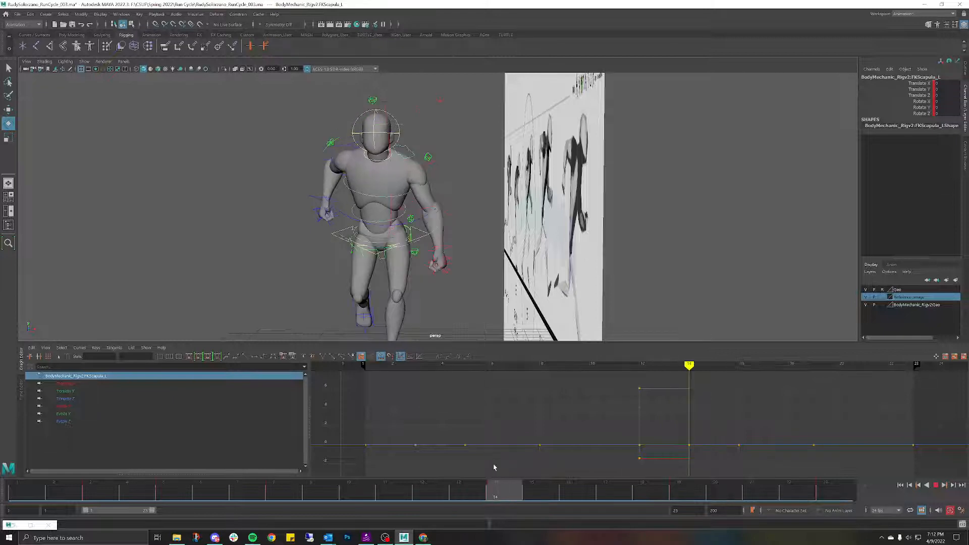
click(418, 166)
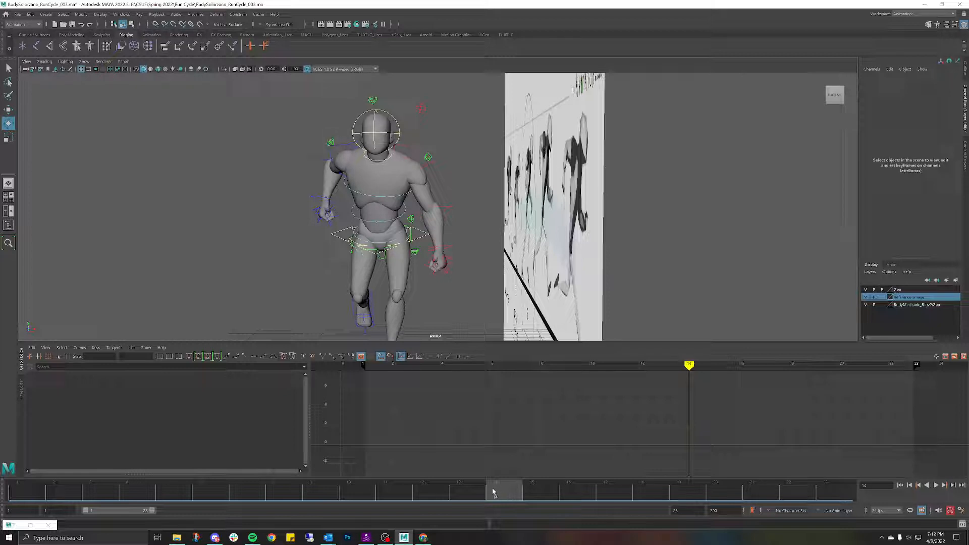
mouse_move(494, 492)
mouse_down()
mouse_move(474, 491)
mouse_move(575, 478)
mouse_move(486, 482)
mouse_move(555, 469)
mouse_move(566, 470)
mouse_move(498, 477)
mouse_move(565, 479)
mouse_up()
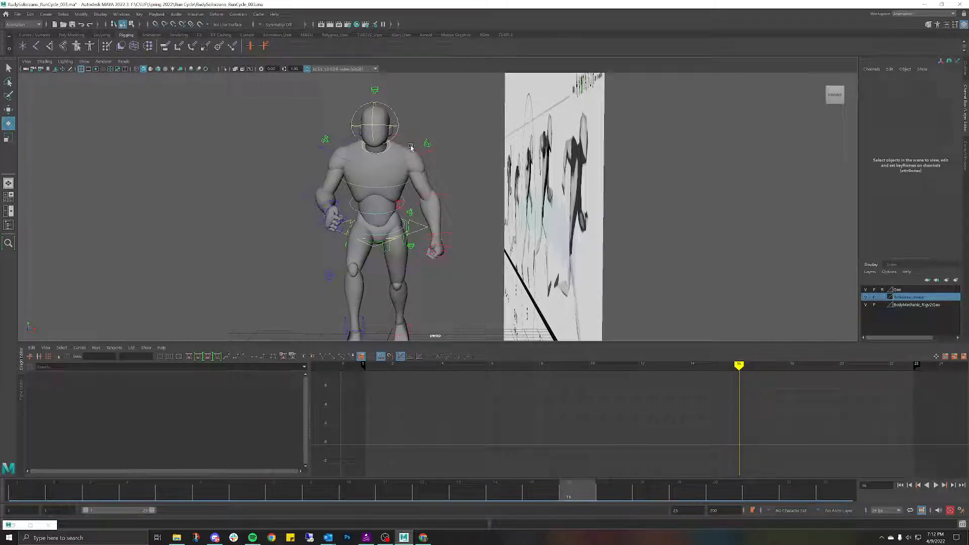
click(444, 141)
drag(430, 126, 431, 122)
Step: Key the left scapula's Y rotation of 3.01 at frame 16
key(s)
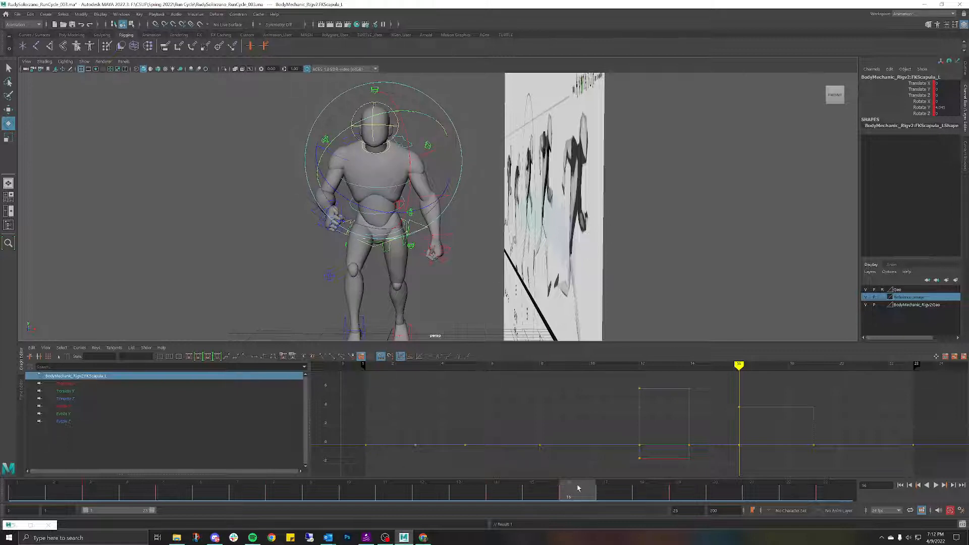
mouse_move(576, 488)
mouse_down()
mouse_move(524, 471)
mouse_move(626, 462)
mouse_move(643, 432)
mouse_move(410, 442)
mouse_move(772, 447)
mouse_move(465, 421)
mouse_move(694, 437)
mouse_move(660, 433)
mouse_move(671, 426)
mouse_up()
key(ctrl+z)
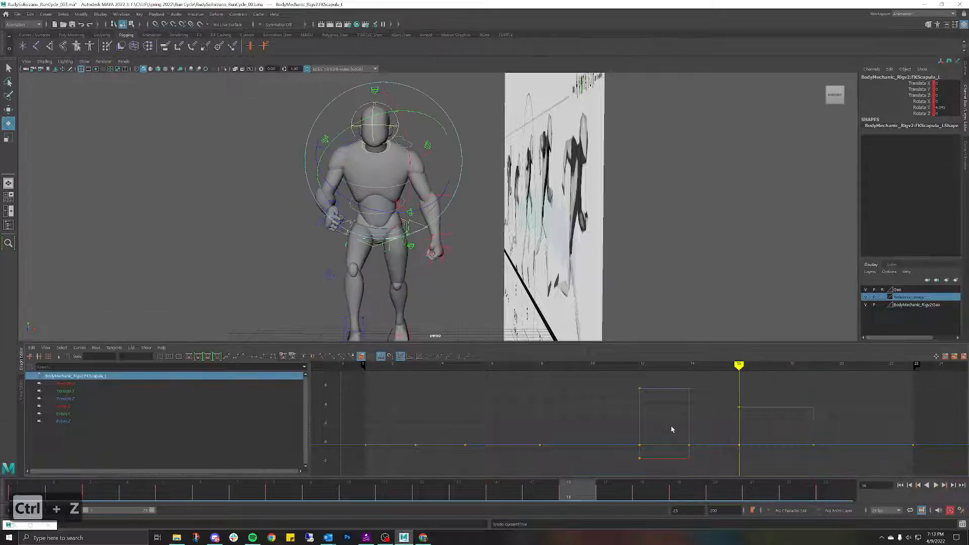
key(ctrl+z)
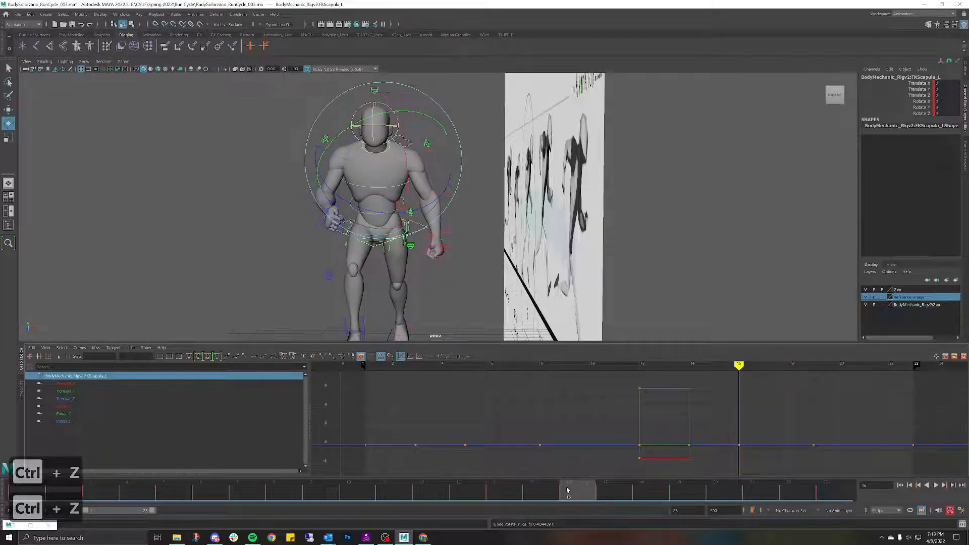
mouse_move(567, 490)
mouse_down()
mouse_move(549, 486)
mouse_move(568, 480)
mouse_up()
drag(439, 126, 424, 118)
key(ctrl+z)
key(s)
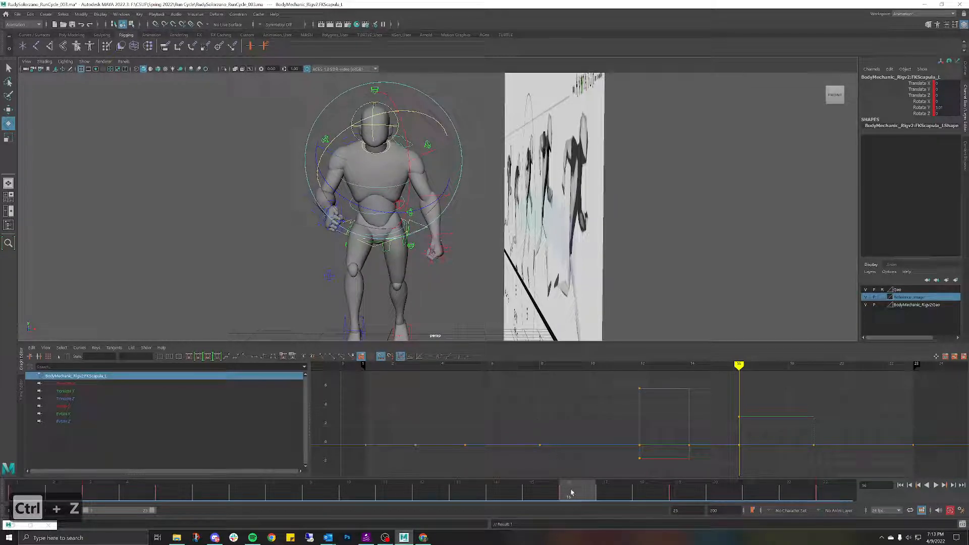
Step: Rotate the scapula to 3.01 on Y at frame 19, then replay and return to frame 1
mouse_move(571, 493)
mouse_down()
mouse_move(532, 485)
mouse_move(695, 479)
mouse_move(469, 427)
mouse_move(842, 458)
mouse_move(675, 461)
mouse_up()
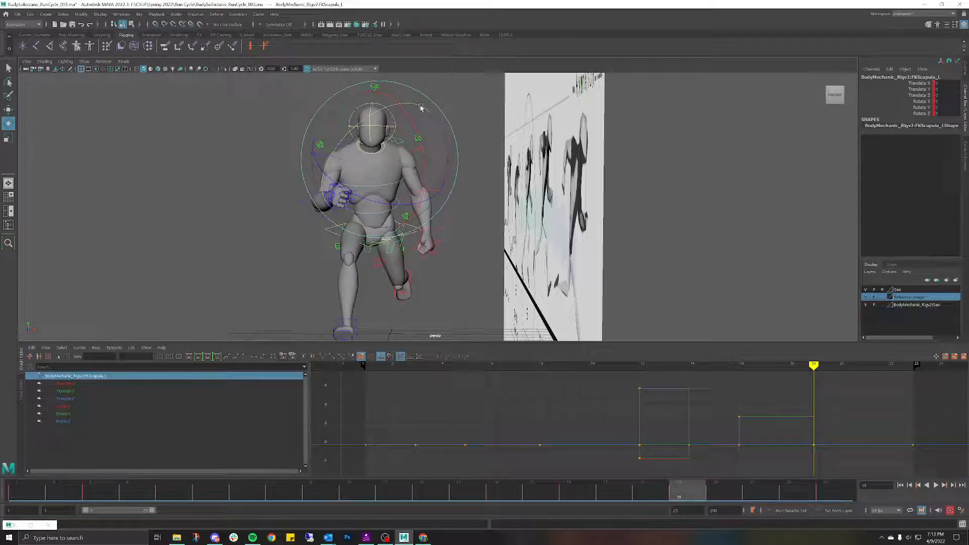
drag(422, 107, 423, 111)
key(ctrl+z)
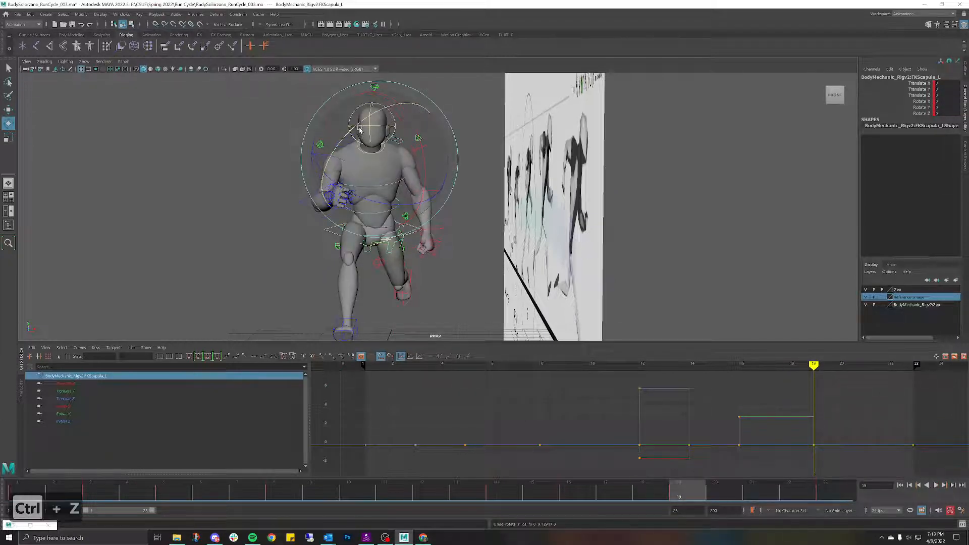
drag(360, 129, 374, 126)
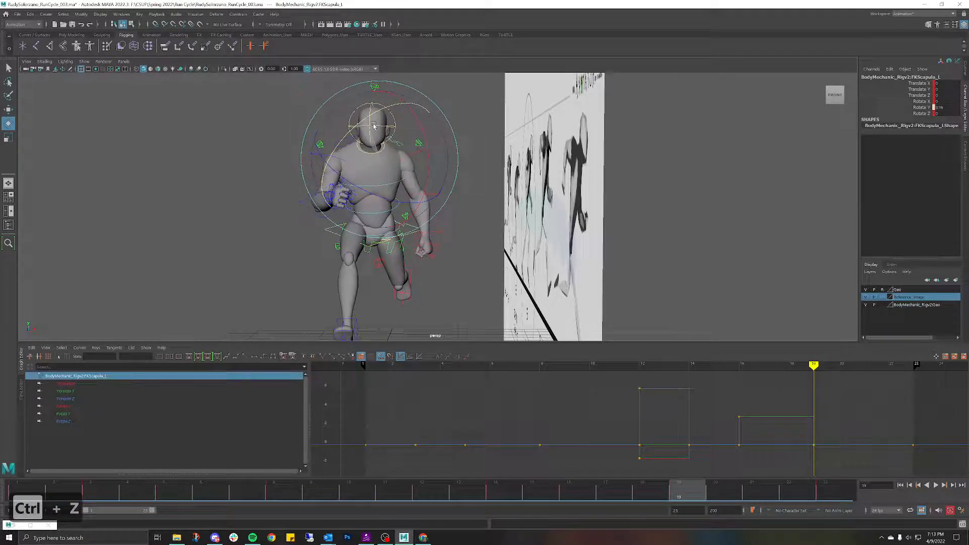
key(s)
drag(692, 481, 724, 459)
key(ctrl+z)
key(ctrl+z)
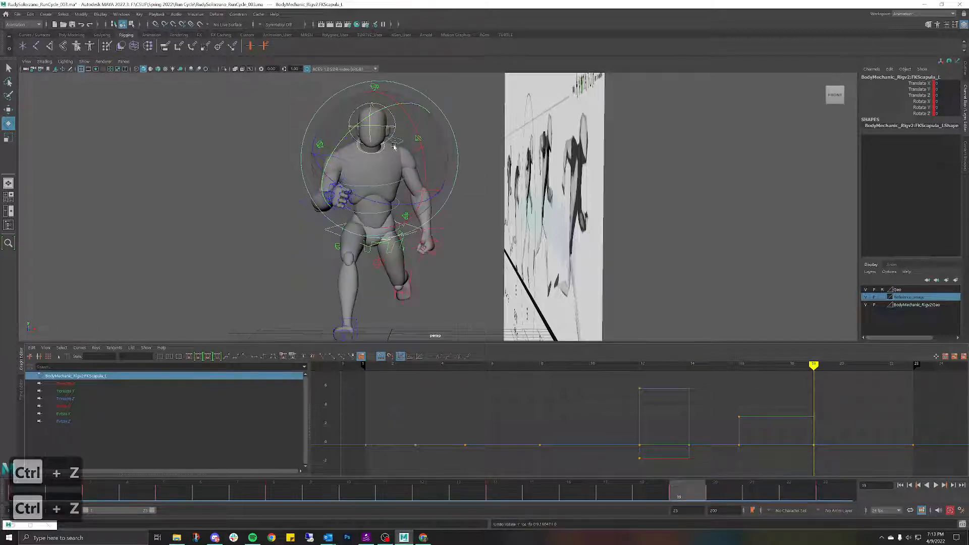
drag(370, 116, 372, 118)
drag(659, 492, 750, 402)
key(alt+v)
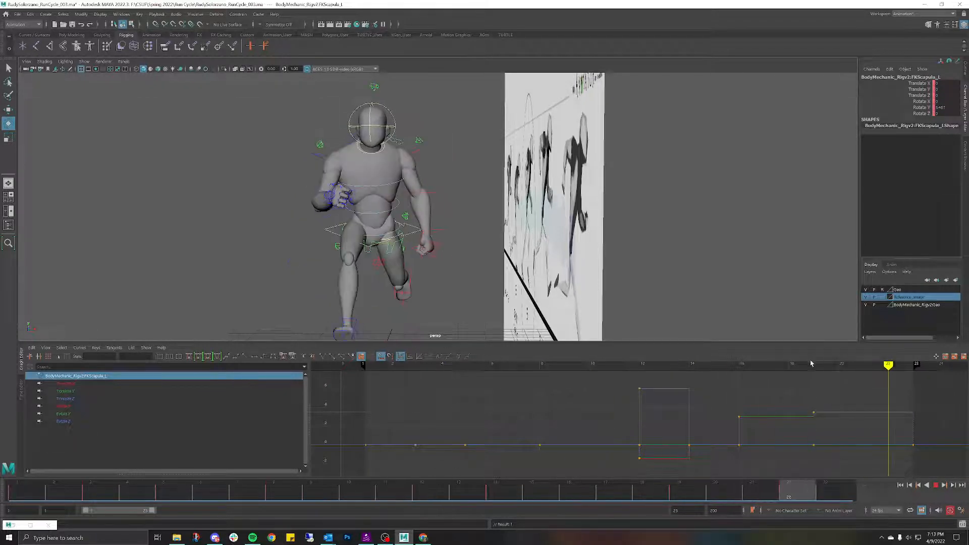
drag(828, 355, 1, 406)
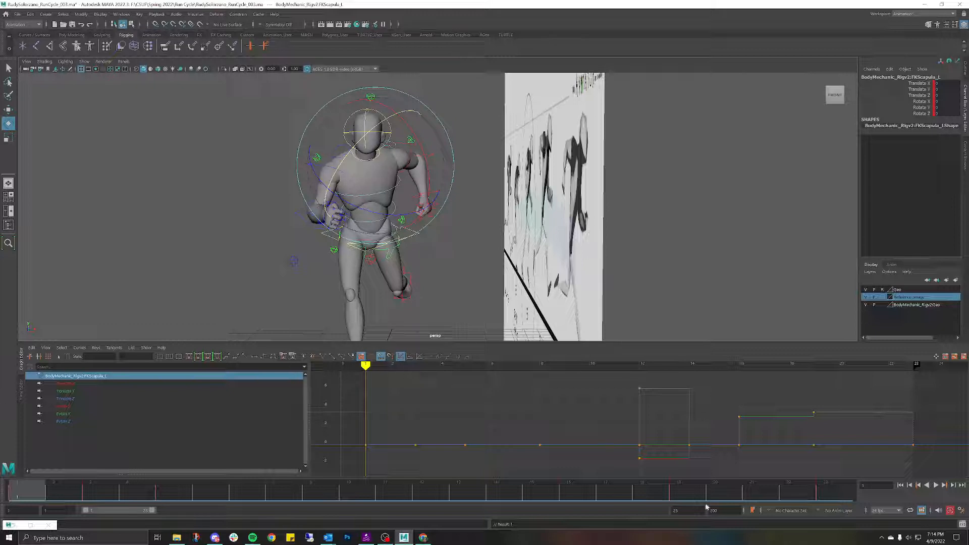
Step: Replay the cycle from a side angle and select the right elbow control
key(alt+v)
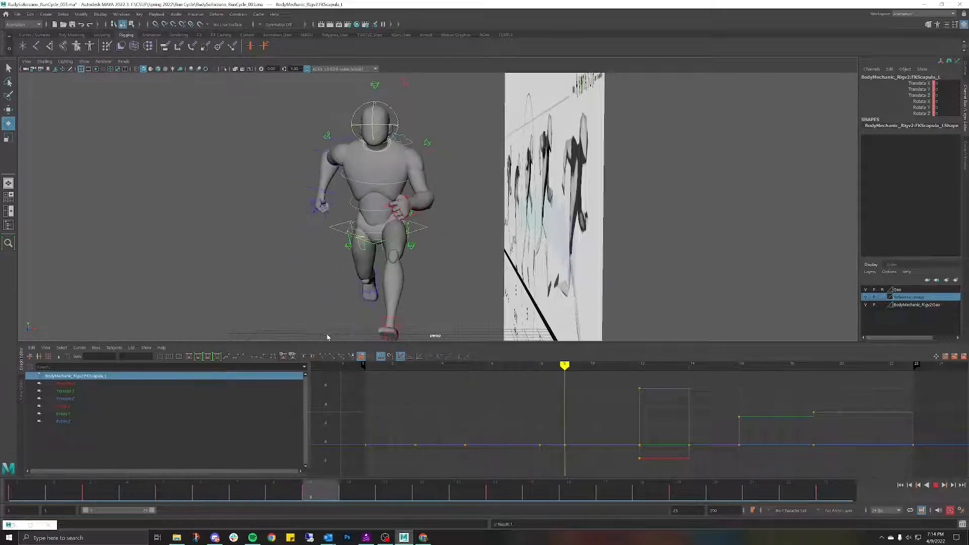
key(alt+v)
alt+drag(298, 244, 333, 248)
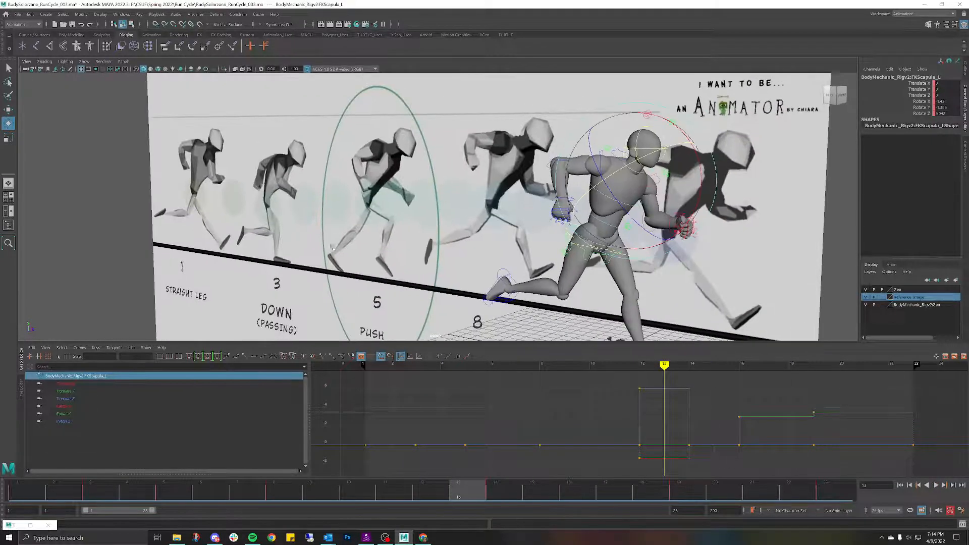
click(519, 182)
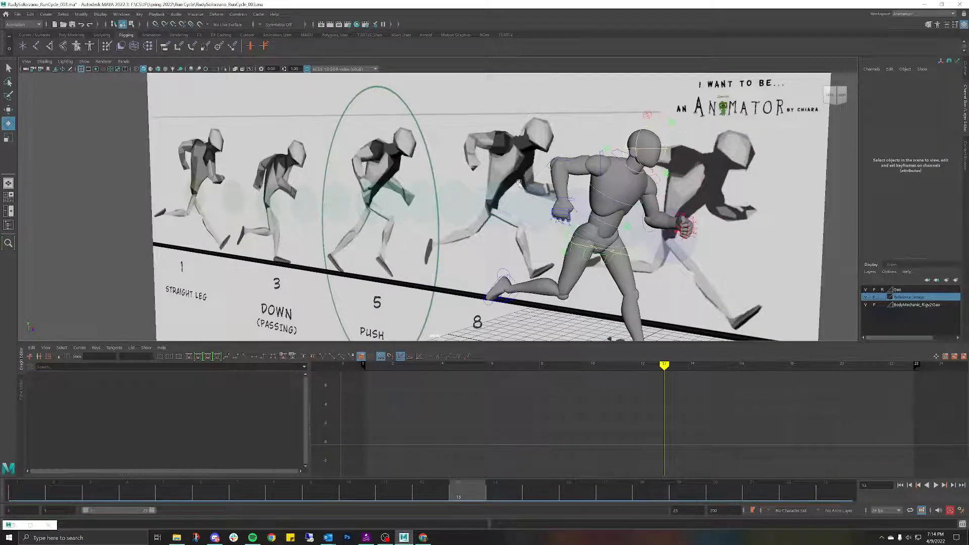
click(568, 161)
alt+drag(568, 161, 566, 218)
key(alt+v)
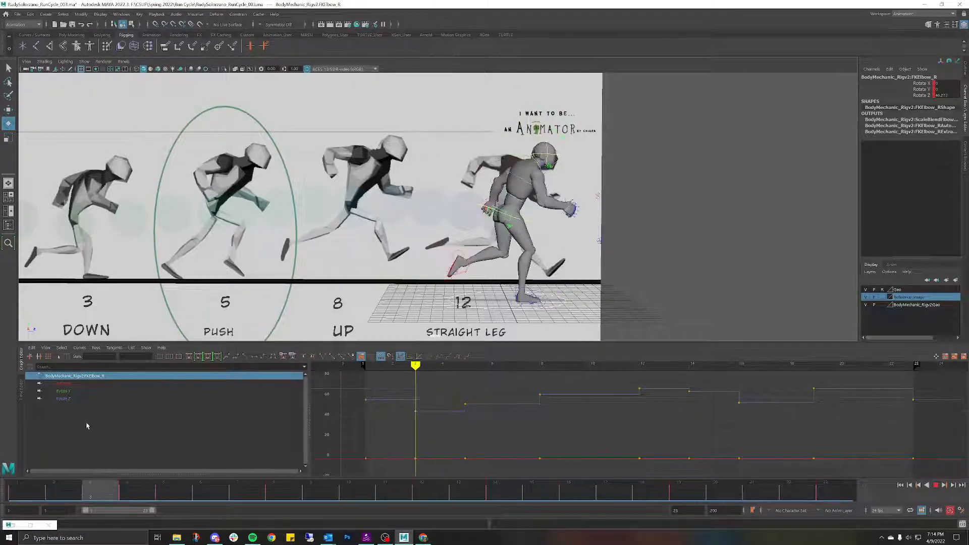
key(alt+v)
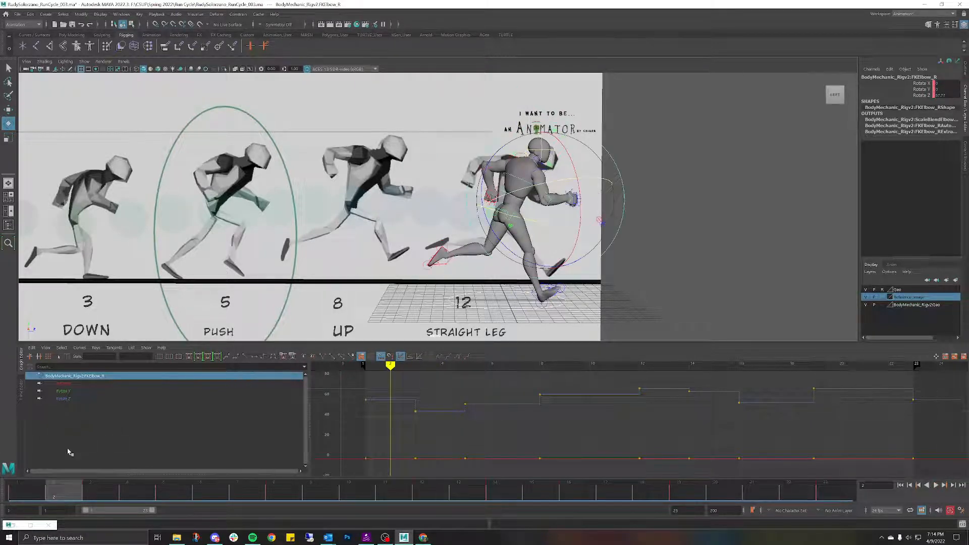
drag(43, 495, 92, 485)
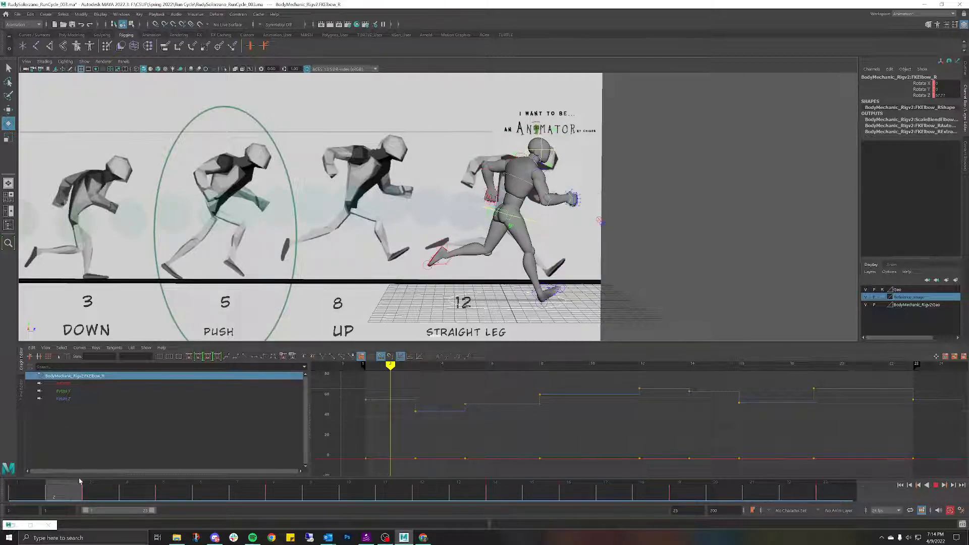
mouse_move(79, 481)
mouse_down()
mouse_move(89, 483)
mouse_move(40, 477)
mouse_move(106, 472)
mouse_move(68, 470)
mouse_move(92, 473)
mouse_up()
click(577, 175)
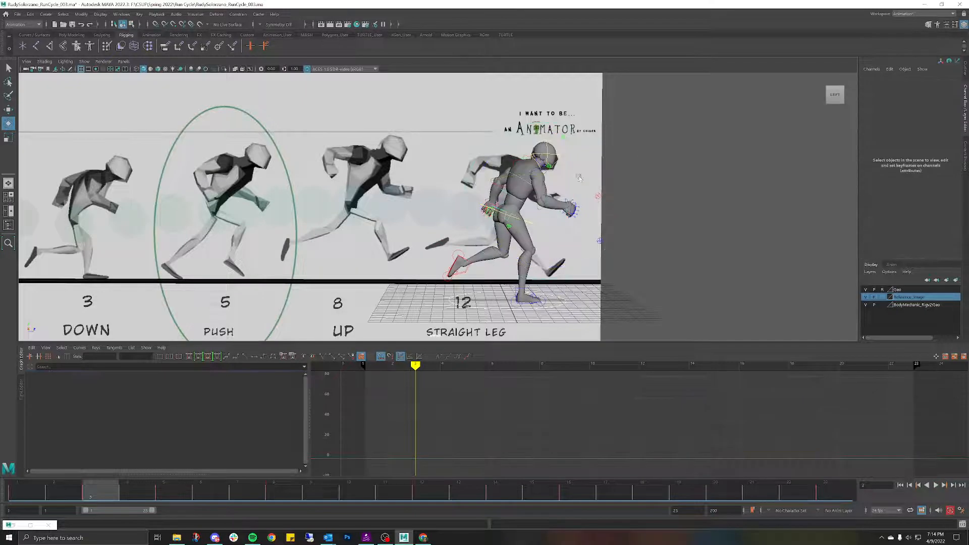
click(544, 196)
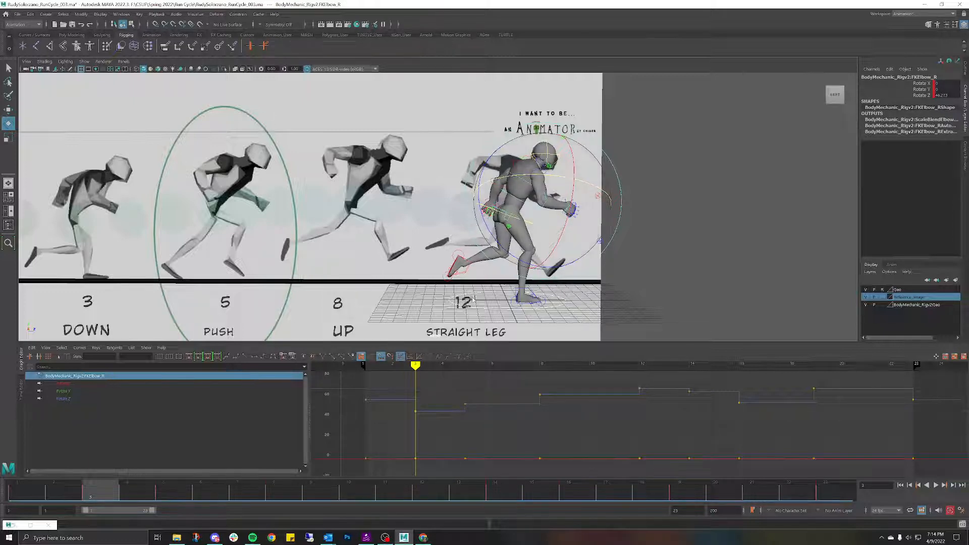
Step: Switch to side view, hide the Reference_Image layer, and zoom in on the mannequin at frame 1
key(space)
drag(579, 225, 536, 214)
alt+right_drag(536, 212, 615, 209)
alt+middle_drag(615, 209, 306, 223)
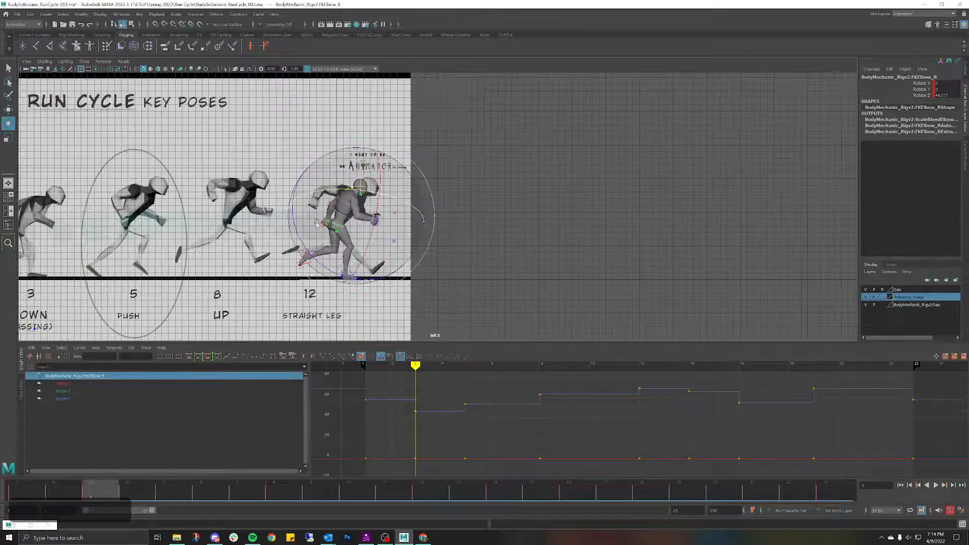
alt+right_drag(306, 223, 350, 188)
click(866, 298)
alt+middle_drag(350, 189, 369, 182)
alt+right_drag(414, 167, 443, 199)
alt+middle_drag(444, 199, 549, 171)
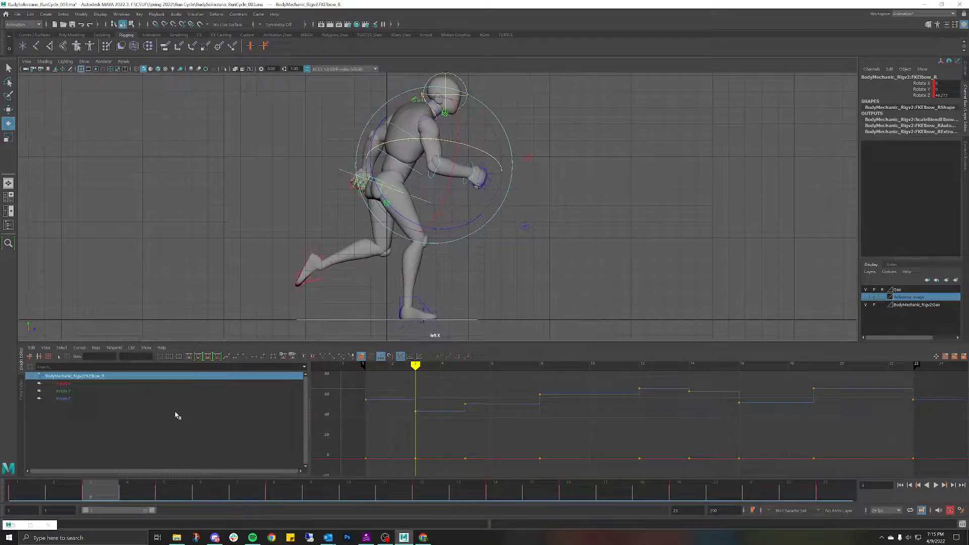
drag(102, 492, 1, 494)
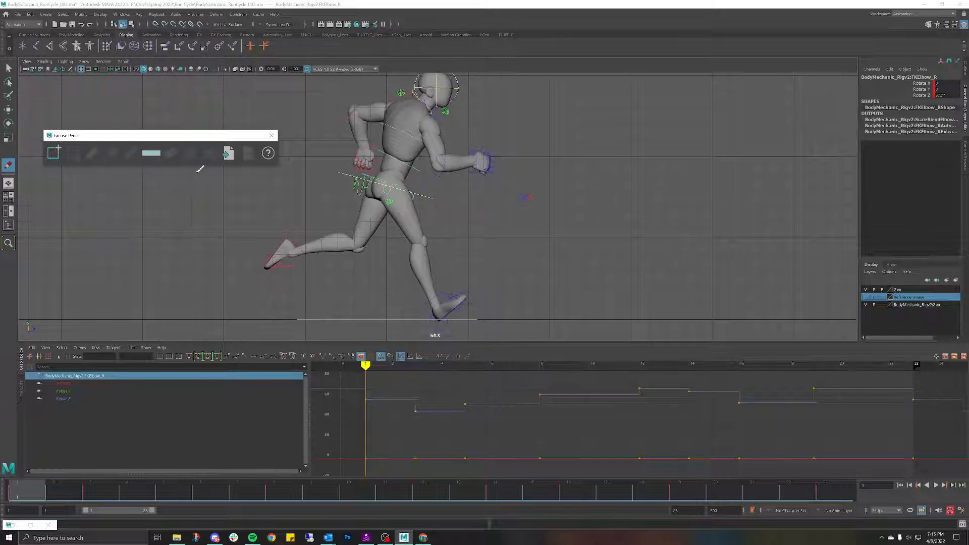
Step: Add a grease pencil frame at frame 1, mark beside the front fist, and close the tools
click(54, 152)
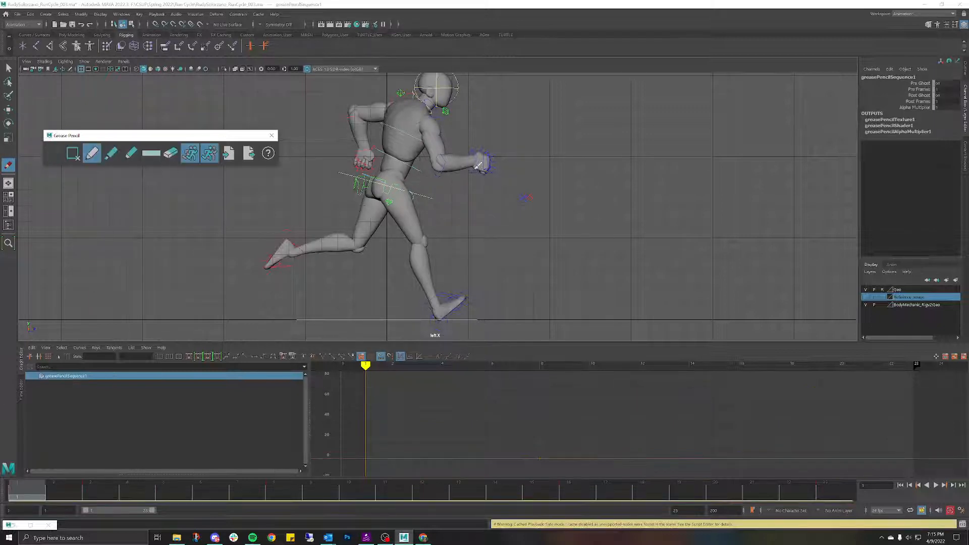
drag(494, 152, 493, 174)
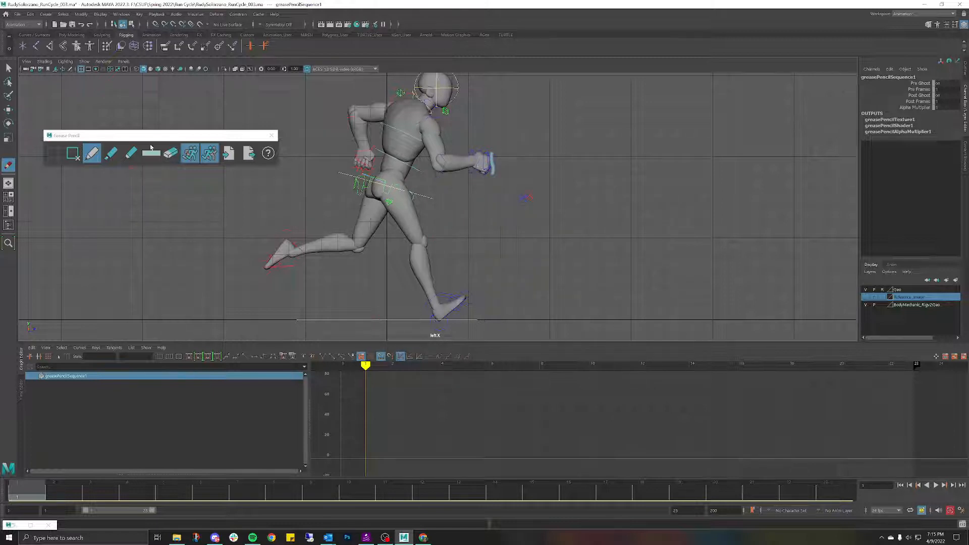
click(271, 136)
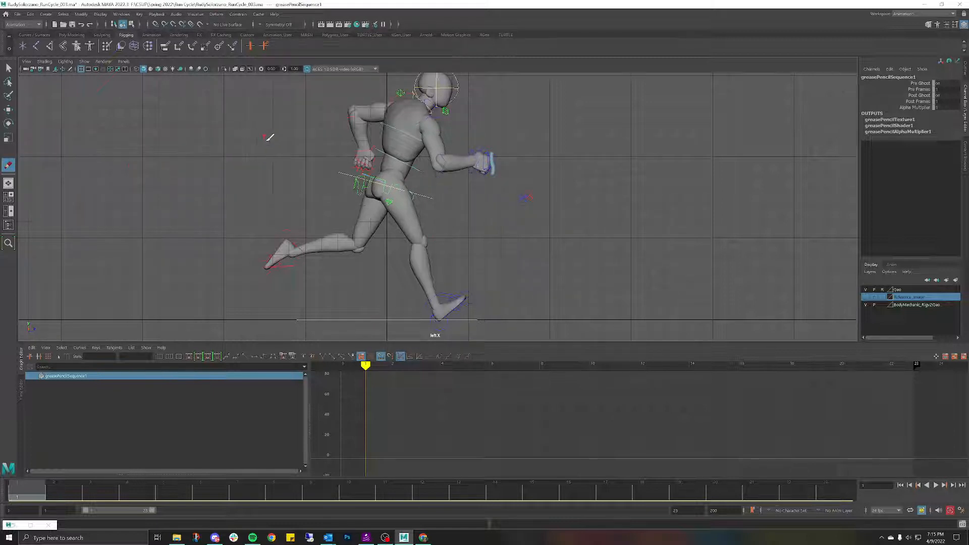
Step: Bend the right forearm further at the elbow on the frame 3 key
click(8, 67)
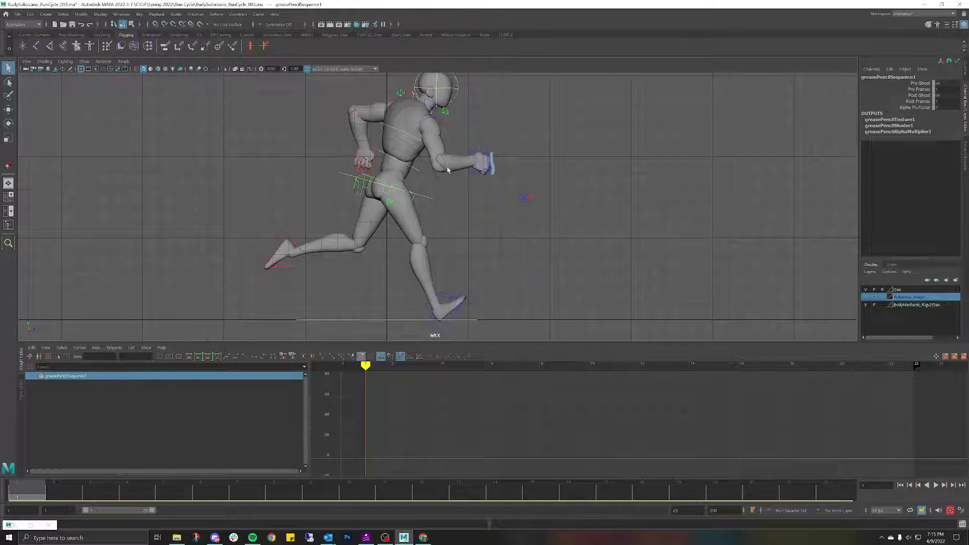
click(445, 165)
click(91, 499)
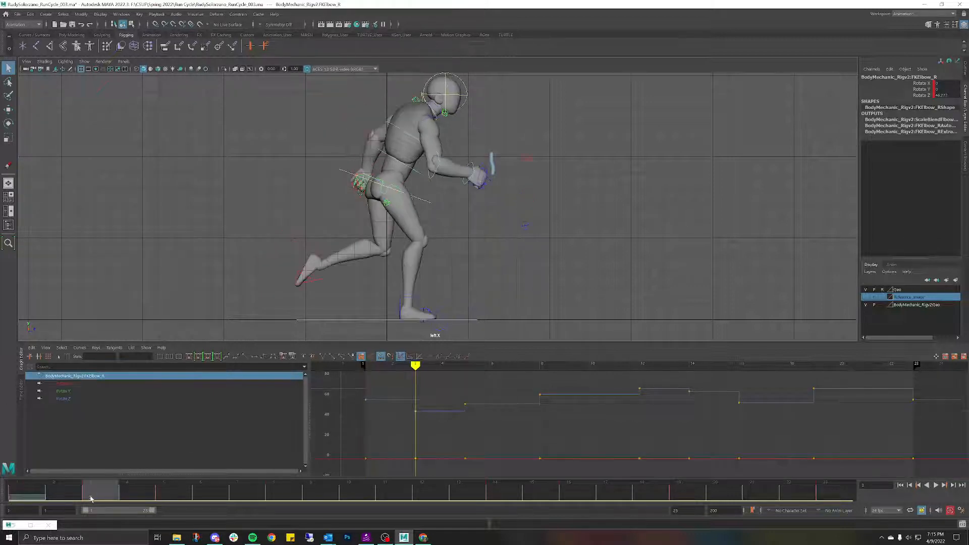
key(e)
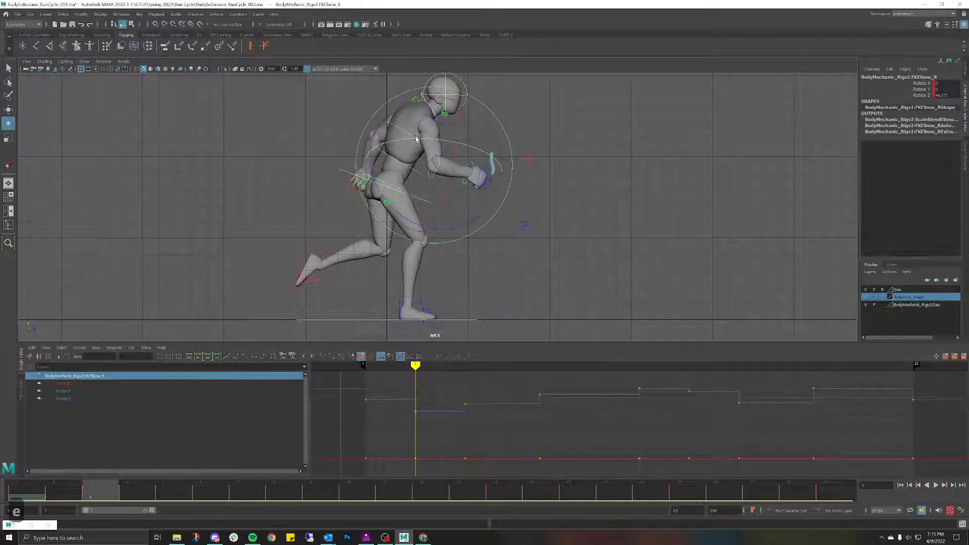
drag(385, 123, 376, 139)
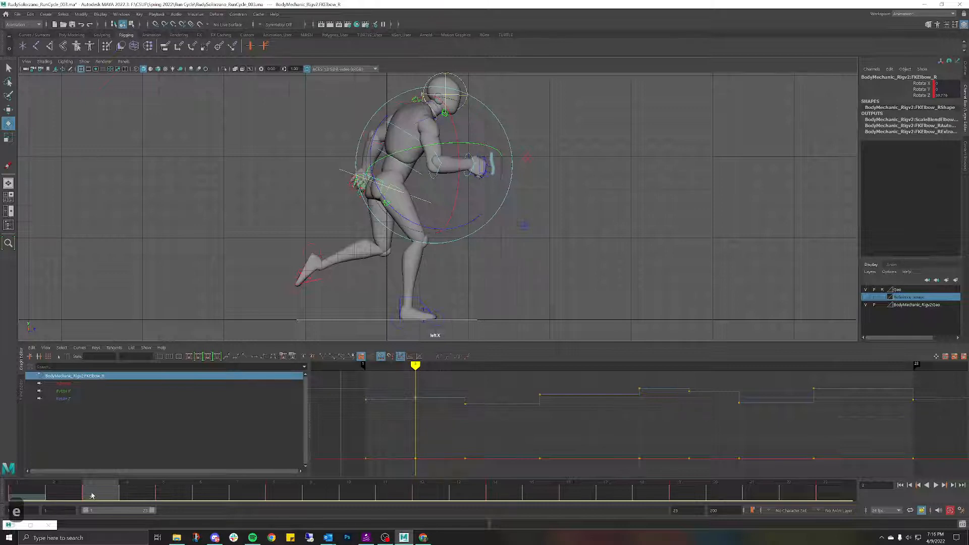
drag(91, 496, 120, 457)
Step: Rotate the right shoulder on frame 3 to swing the arm back
click(303, 97)
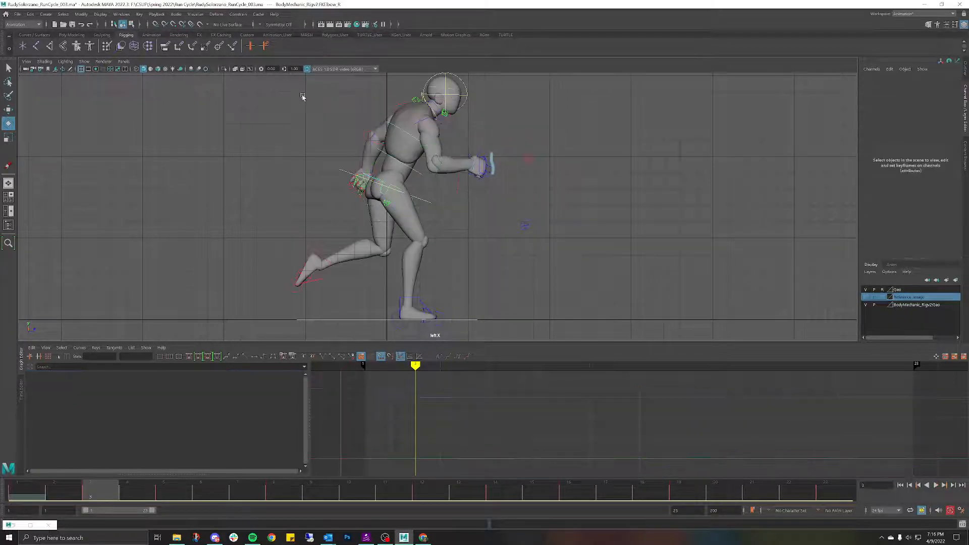
click(416, 126)
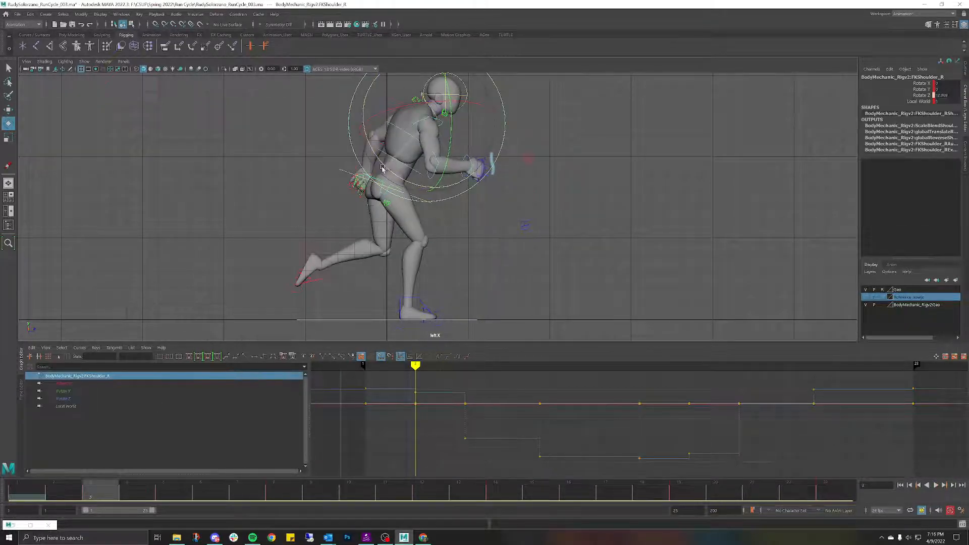
key(alt+v)
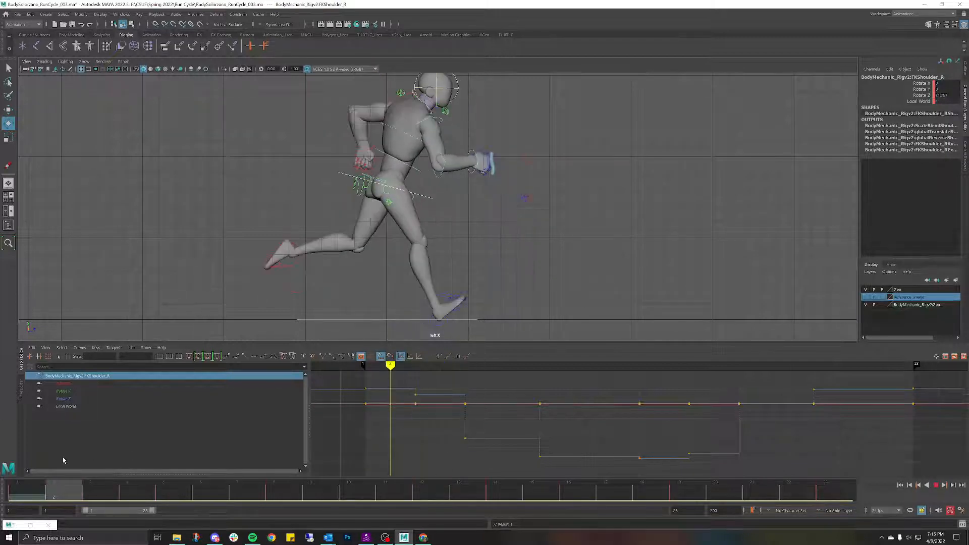
key(alt+v)
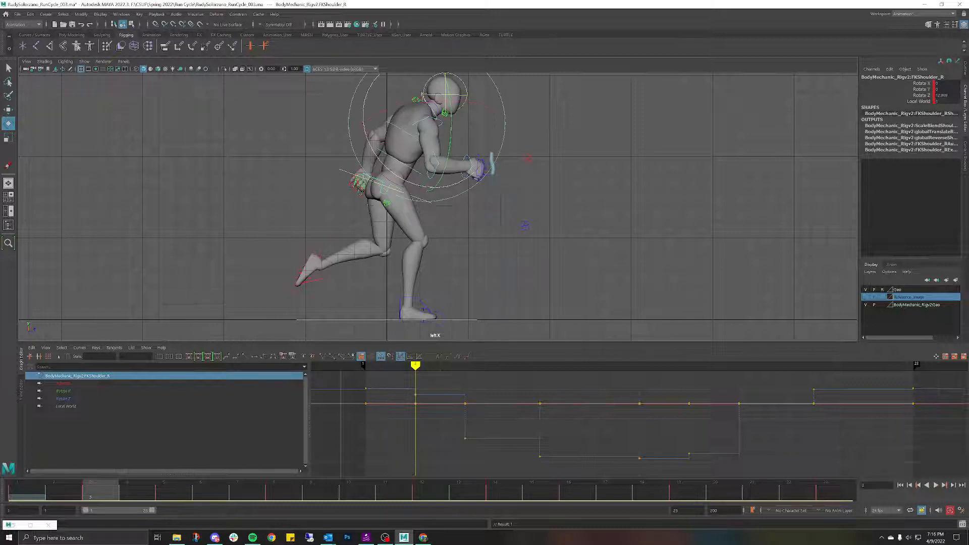
drag(366, 135, 365, 128)
Step: Fine-tune the right elbow on frame 3, replaying the run to check the arm swing
click(570, 122)
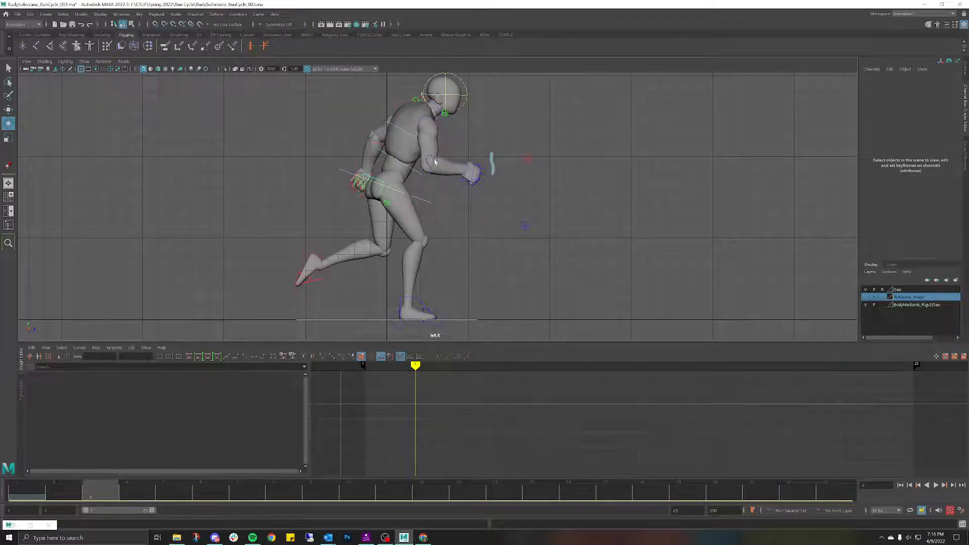
click(434, 161)
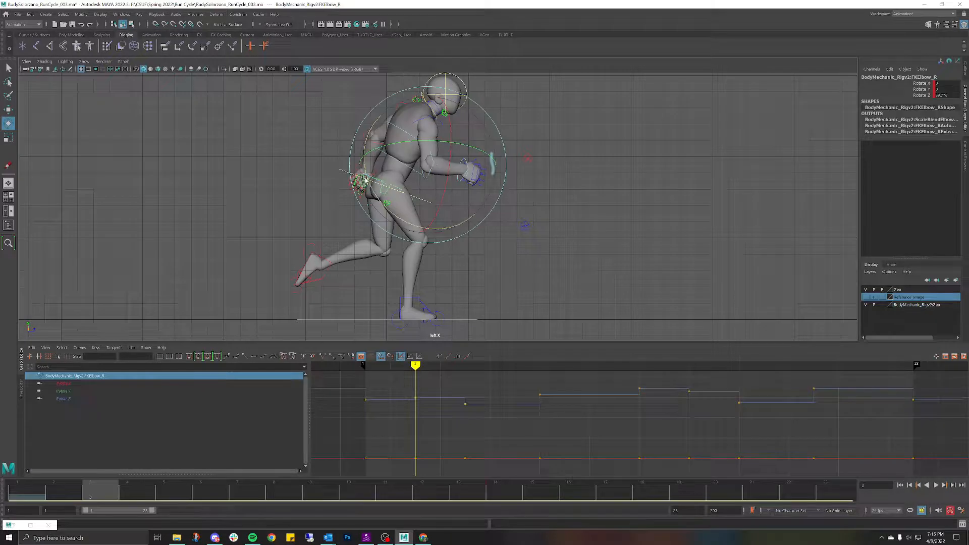
drag(368, 183, 370, 174)
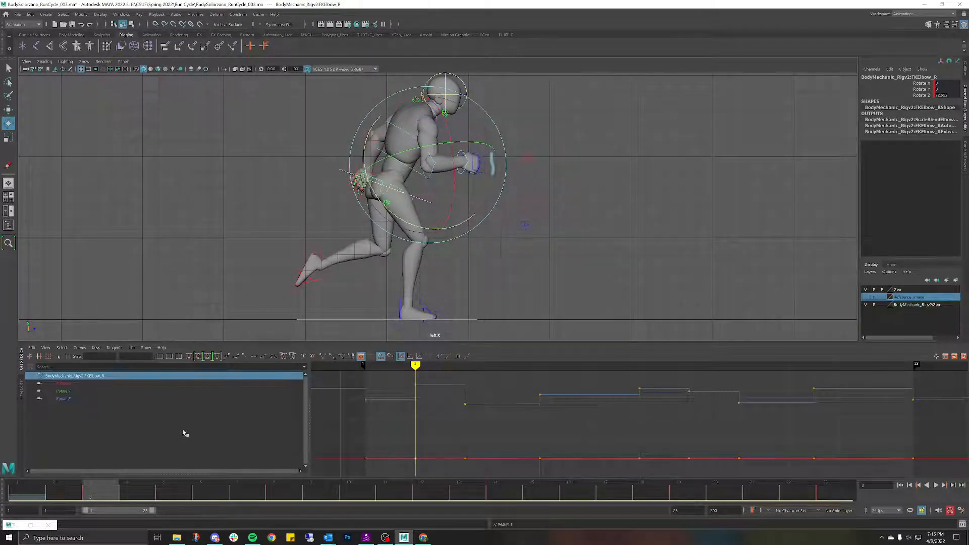
key(alt+v)
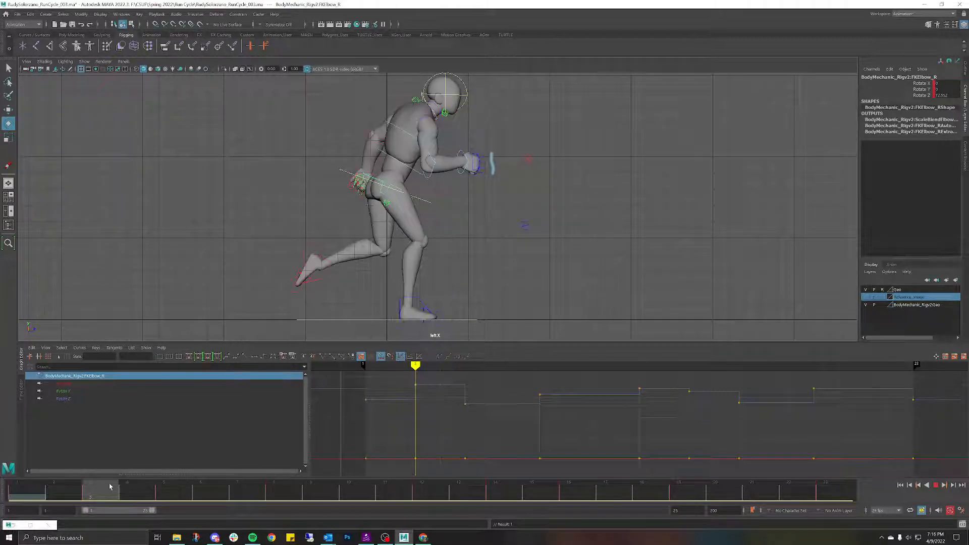
click(90, 491)
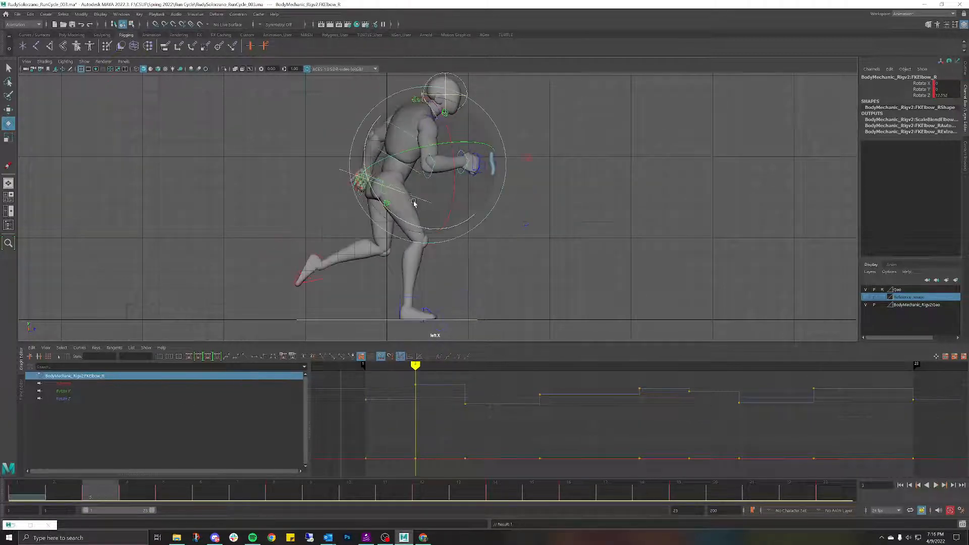
drag(376, 197, 366, 197)
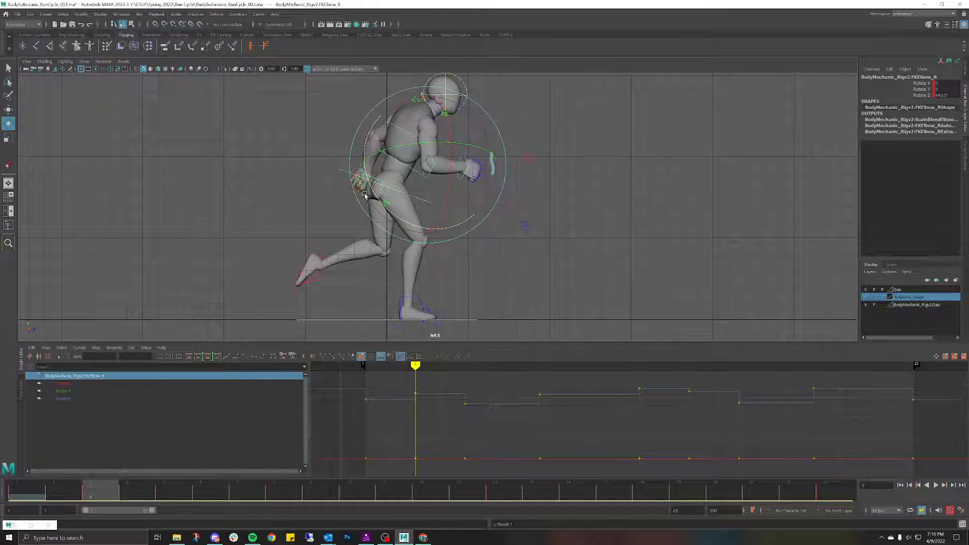
key(alt+v)
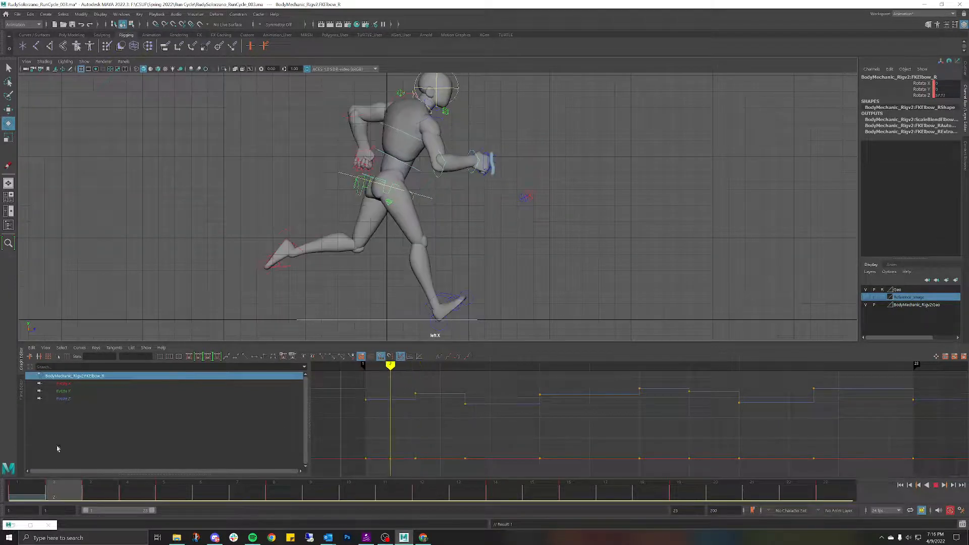
drag(244, 426, 0, 293)
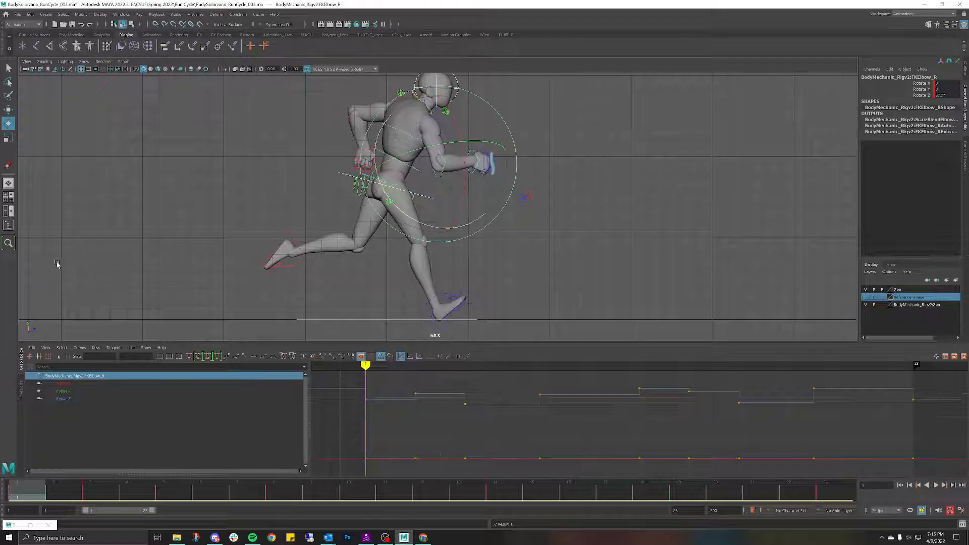
Step: Add a motion trail to the right hand's finger control with end time 23, then scrub to review it
click(611, 90)
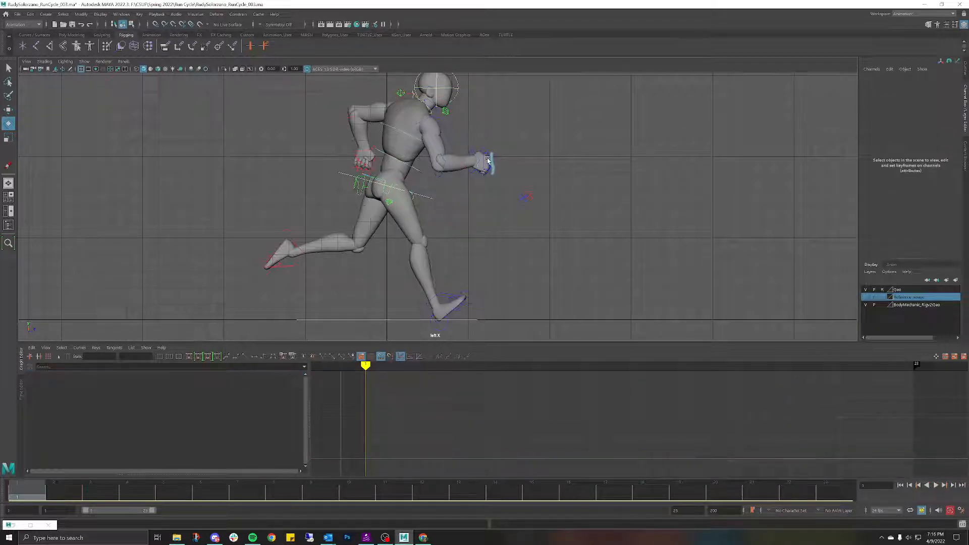
click(488, 160)
click(196, 14)
mouse_move(216, 14)
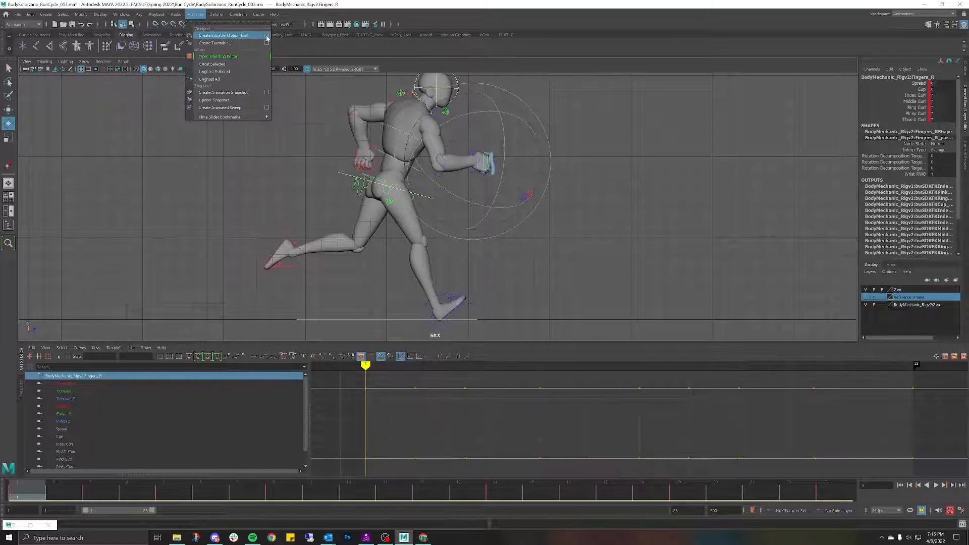
click(266, 36)
double_click(522, 219)
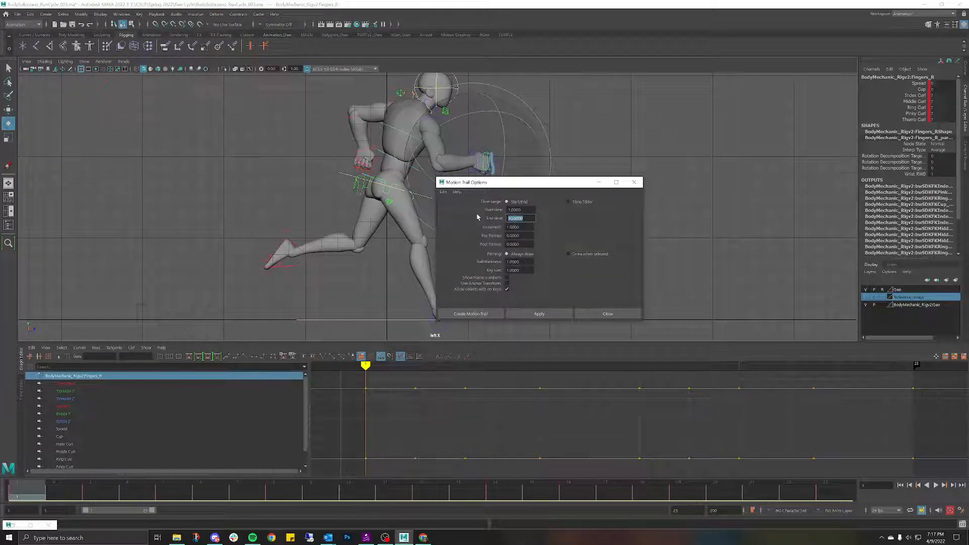
text(23)
key(Return)
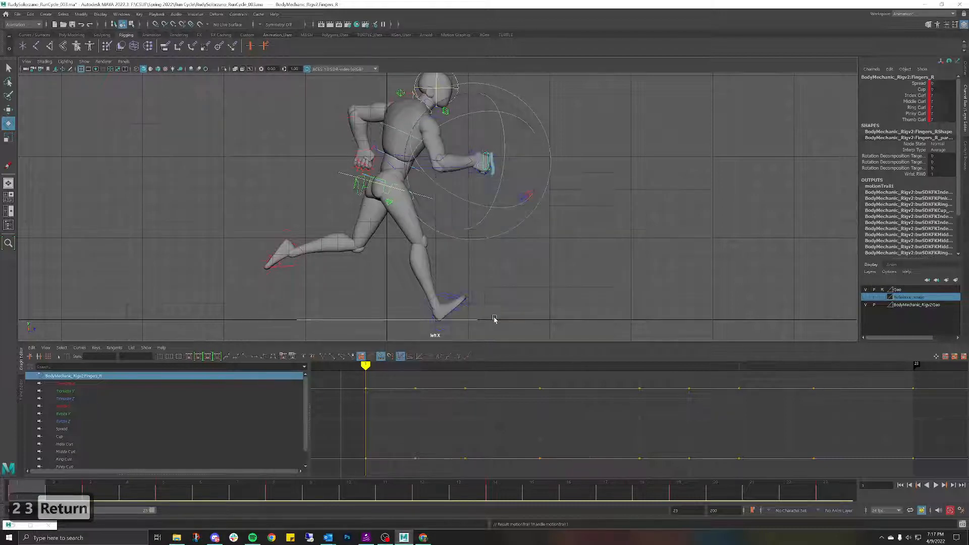
scroll(457, 197, up, 2)
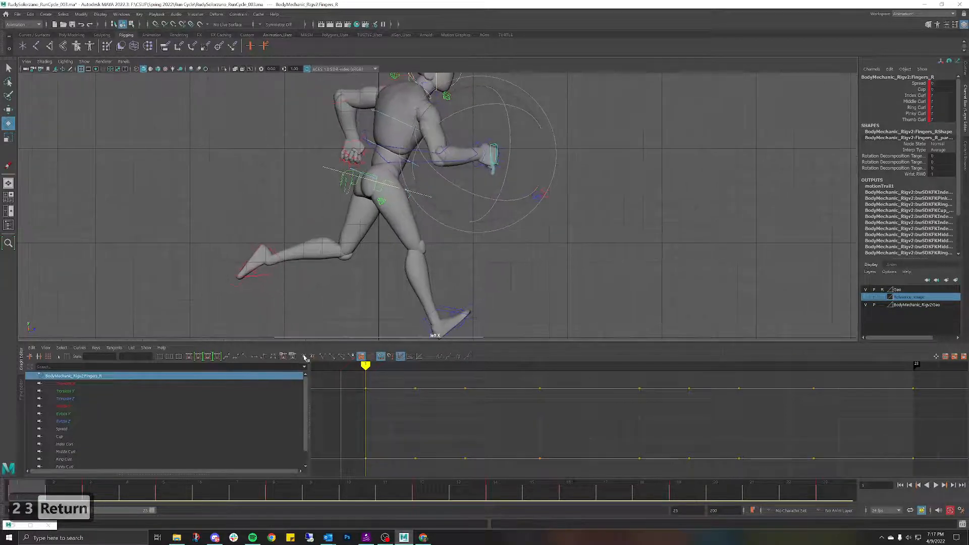
drag(245, 495, 170, 317)
Step: On frame 5, rotate the right shoulder control to swing the arm forward and down
click(348, 97)
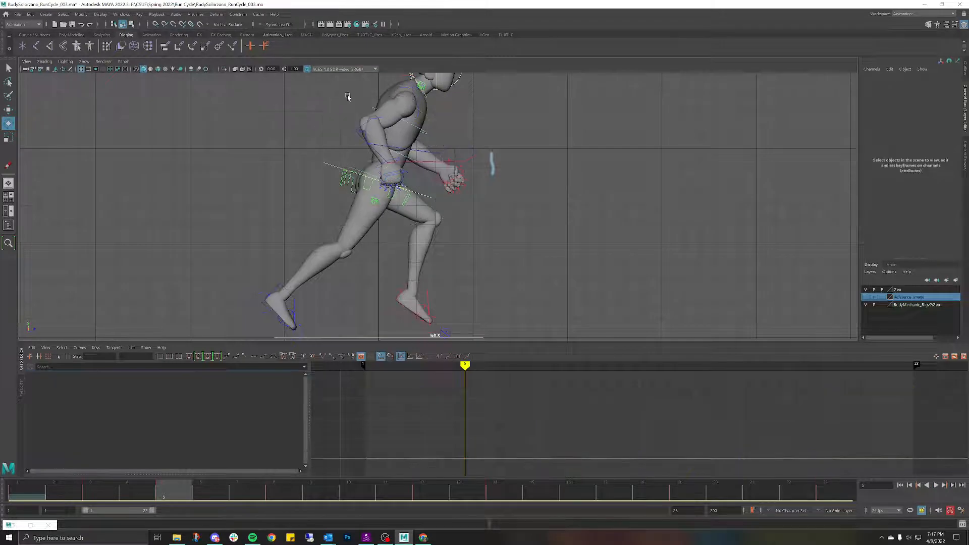
click(347, 112)
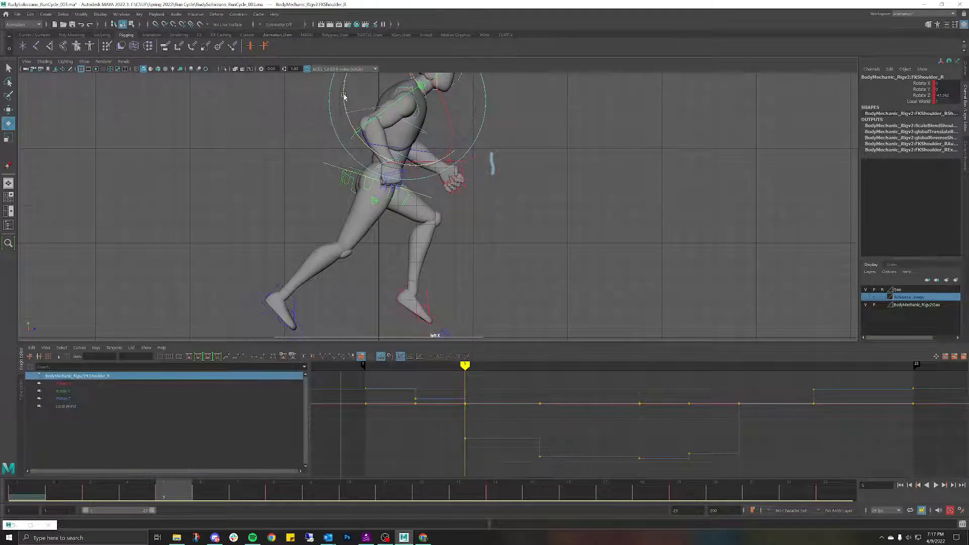
drag(343, 93, 344, 103)
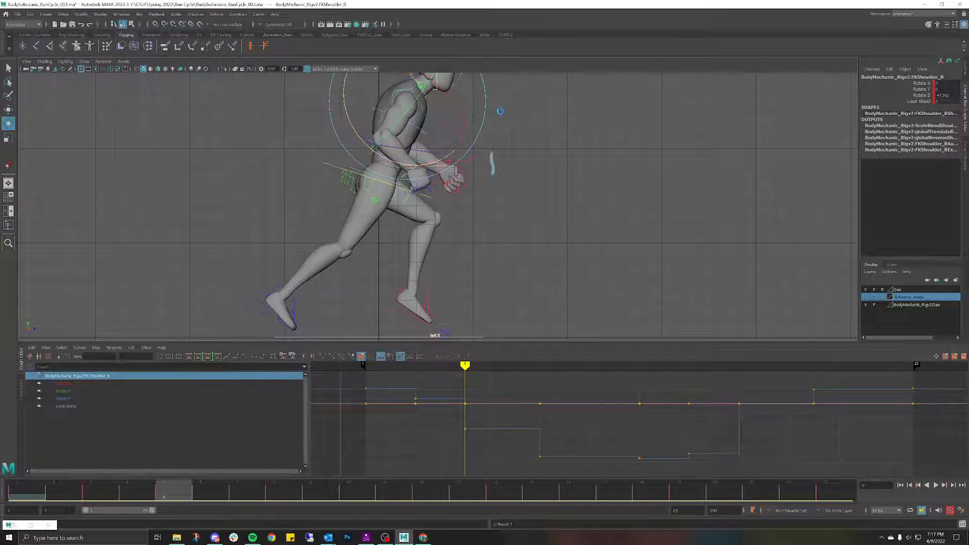
click(531, 112)
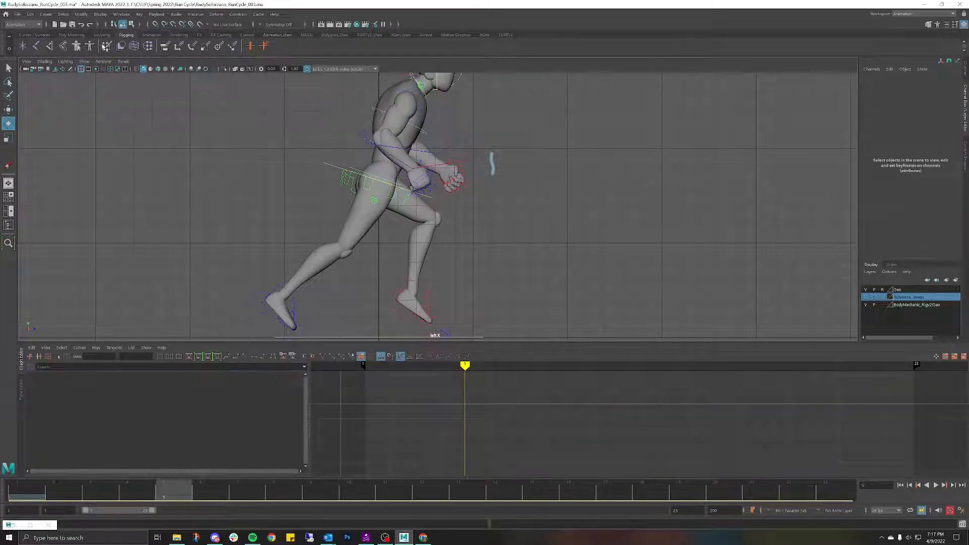
Step: Open Save Scene As and place the cursor at the end of the file name
click(18, 14)
click(37, 50)
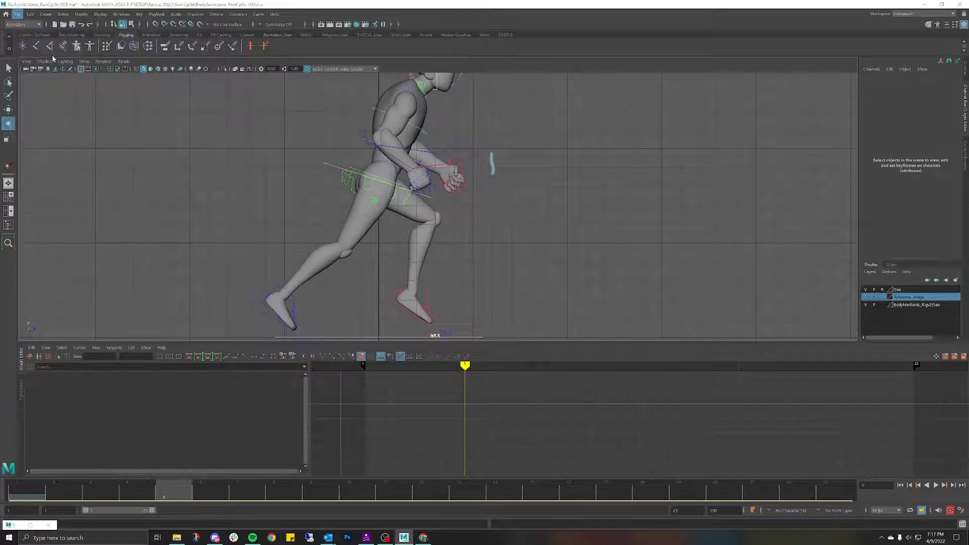
click(121, 293)
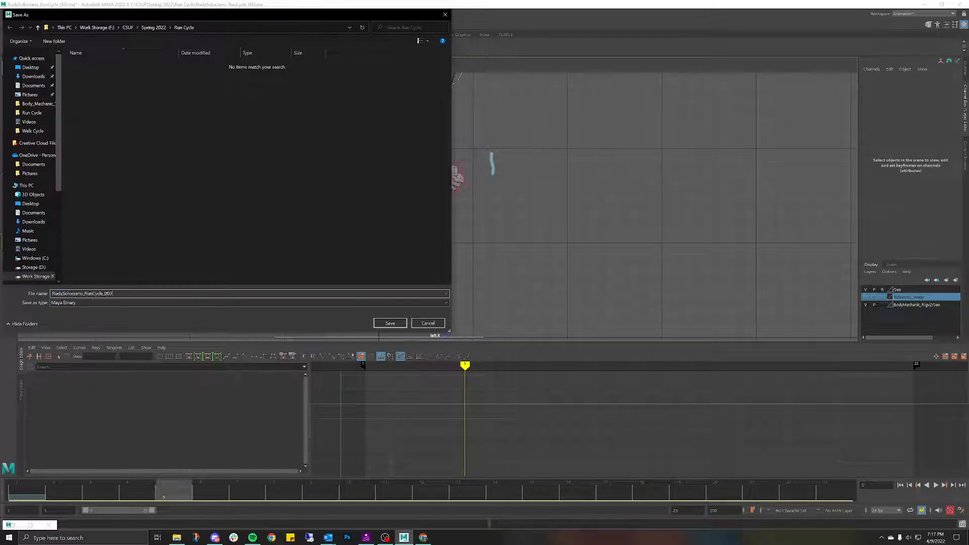
Step: Change the file name's version from 003 to 004 and save it as Maya ASCII
key(BackSpace)
text(4)
click(92, 302)
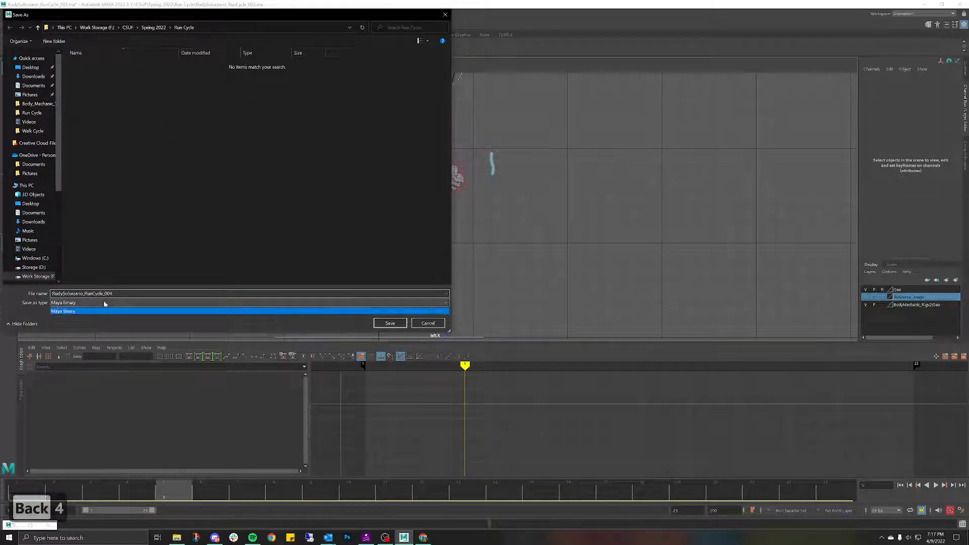
click(92, 309)
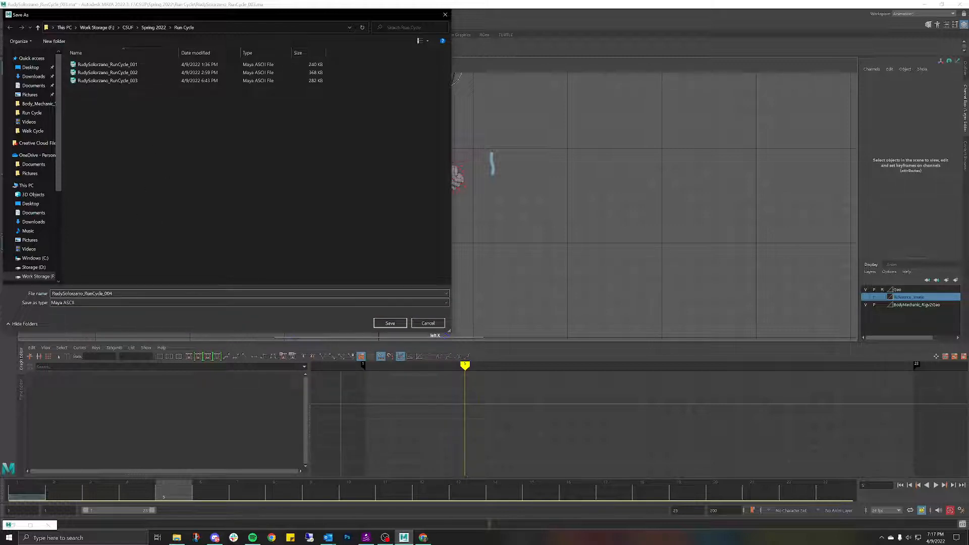
click(390, 323)
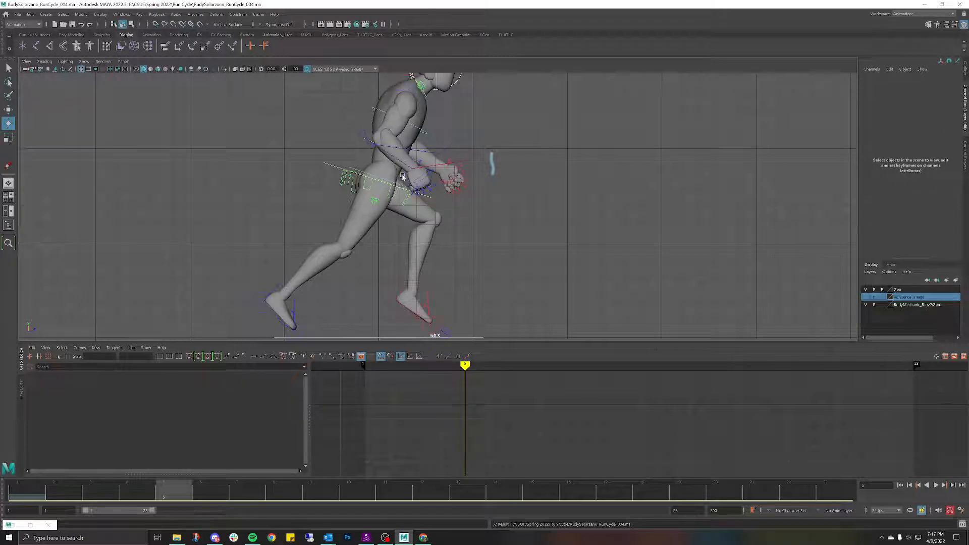
Step: Bend the right elbow down slightly around frame 5 and replay the run to check it
key(alt+v)
mouse_move(157, 467)
mouse_down()
mouse_move(208, 461)
mouse_move(5, 487)
mouse_move(62, 480)
mouse_move(167, 490)
mouse_up()
click(390, 139)
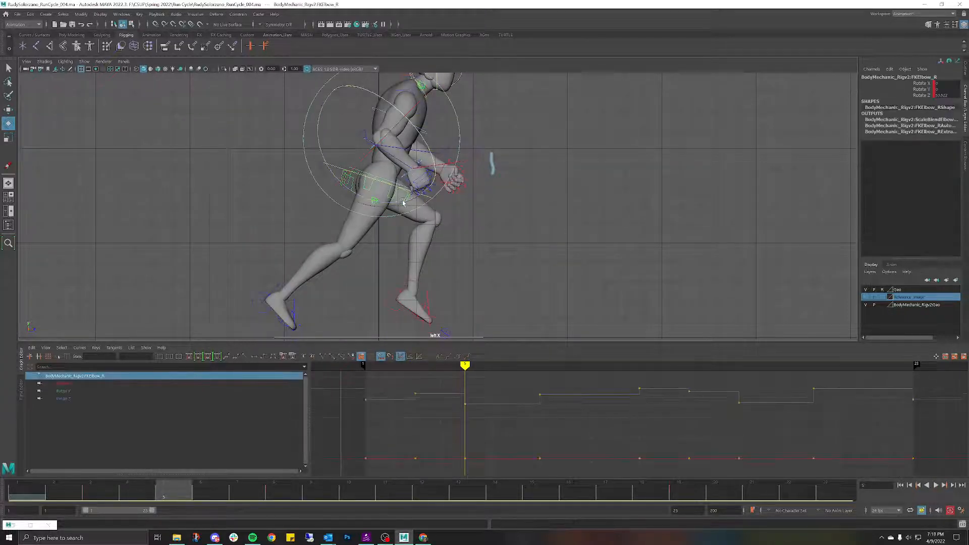
drag(397, 204, 396, 264)
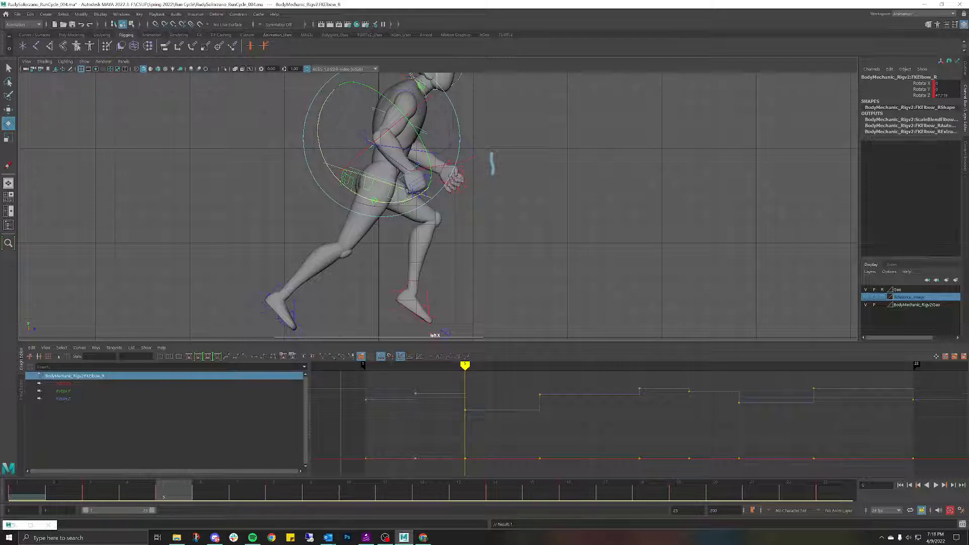
key(alt+v)
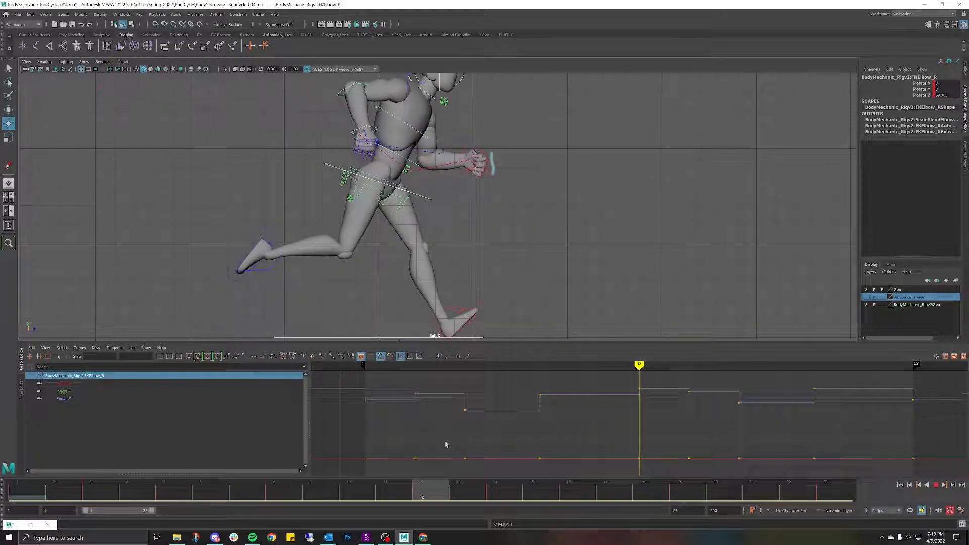
Step: At frame 14, adjust the right shoulder rotation slightly and play the cycle again
key(alt+v)
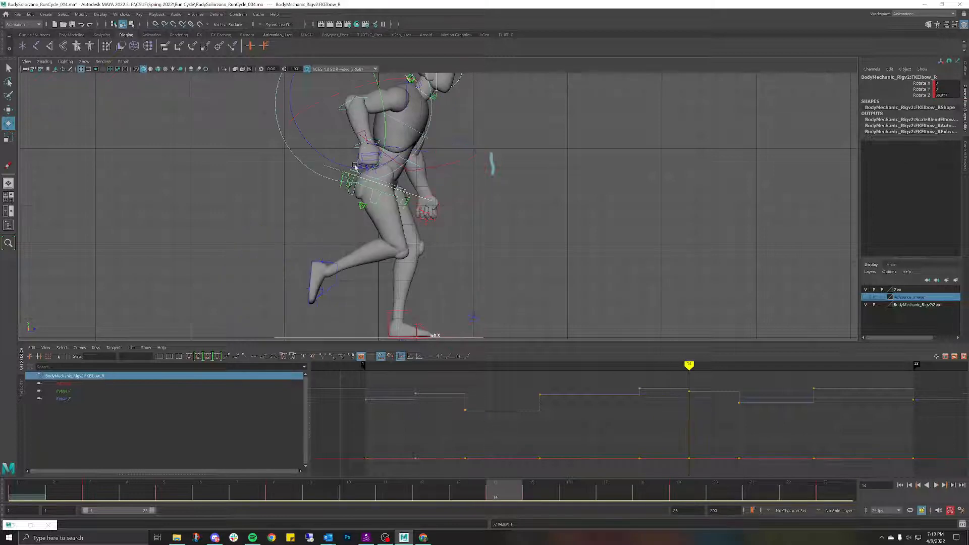
click(216, 140)
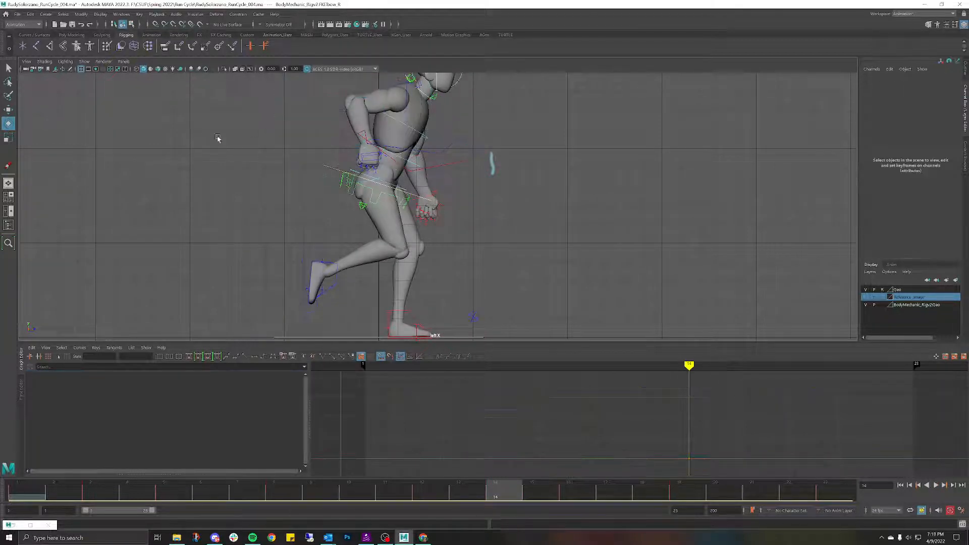
click(407, 90)
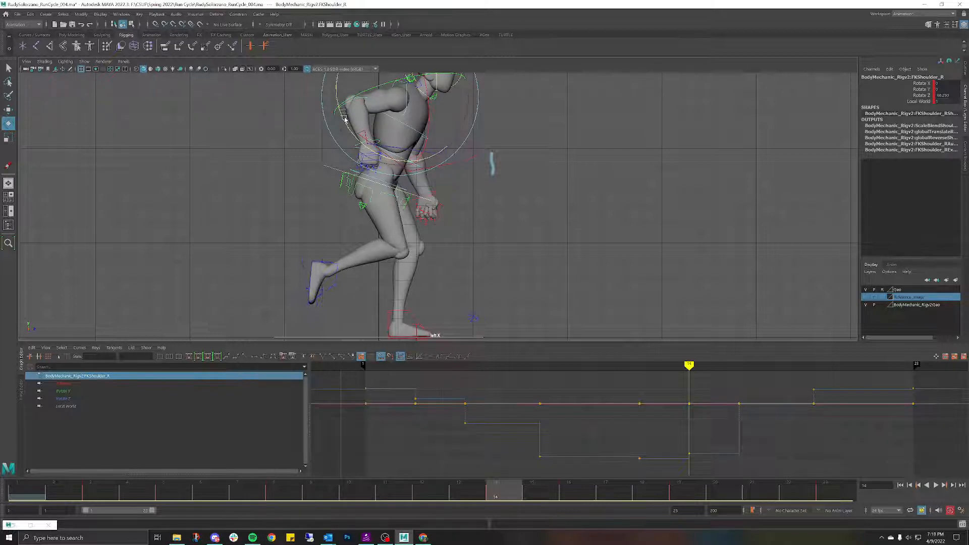
drag(346, 121, 345, 121)
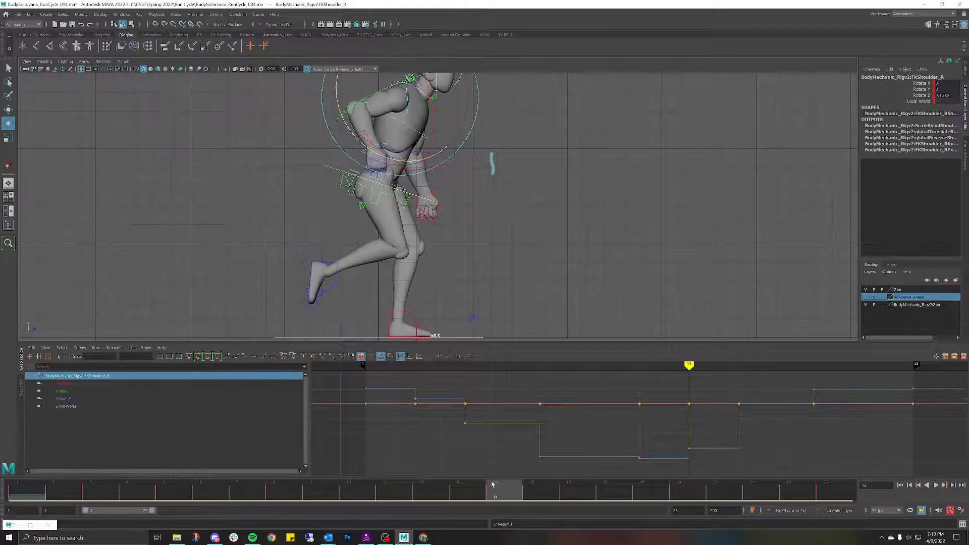
key(alt+v)
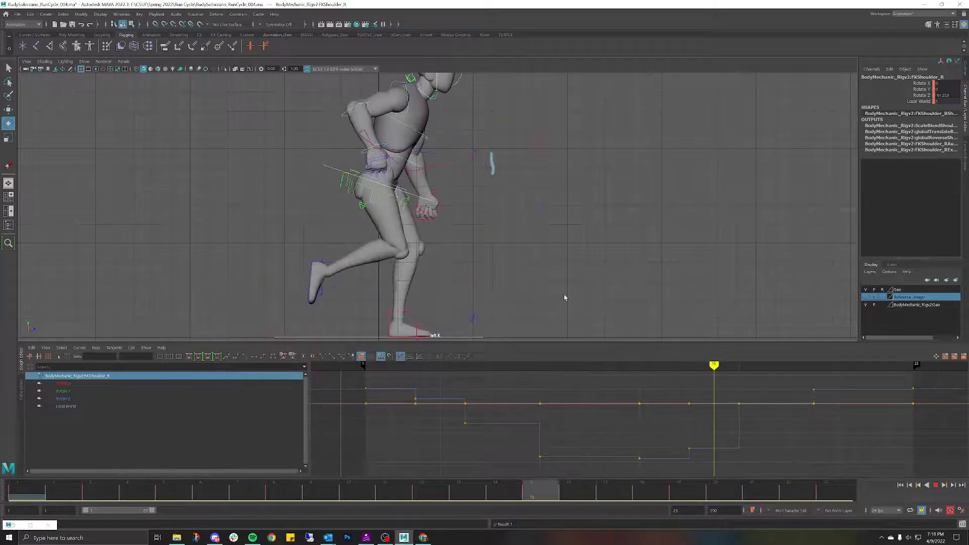
key(Escape)
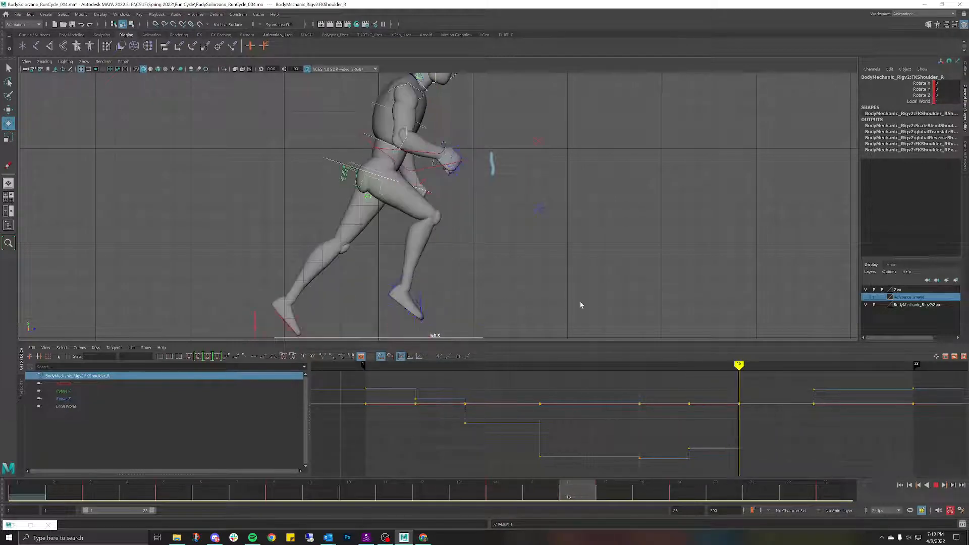
click(509, 129)
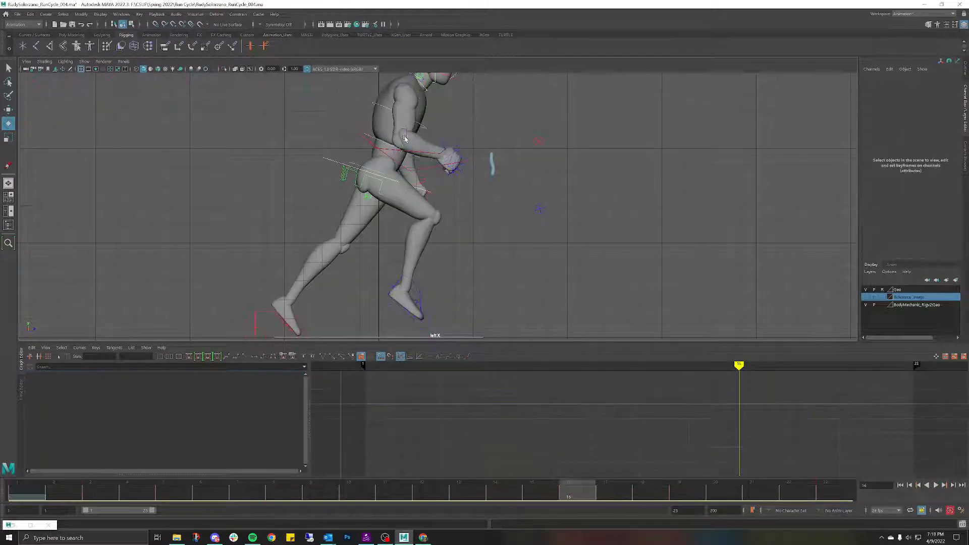
click(405, 138)
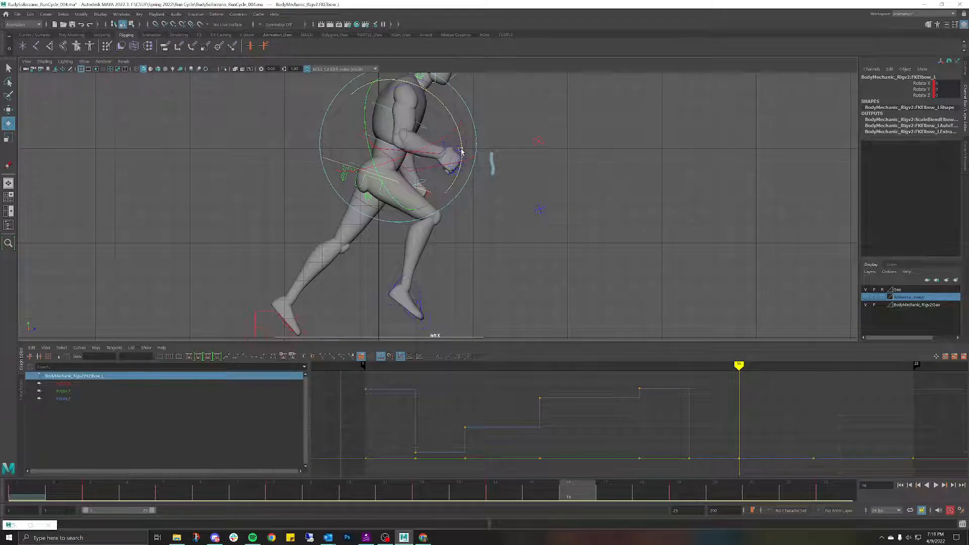
key(ctrl+z)
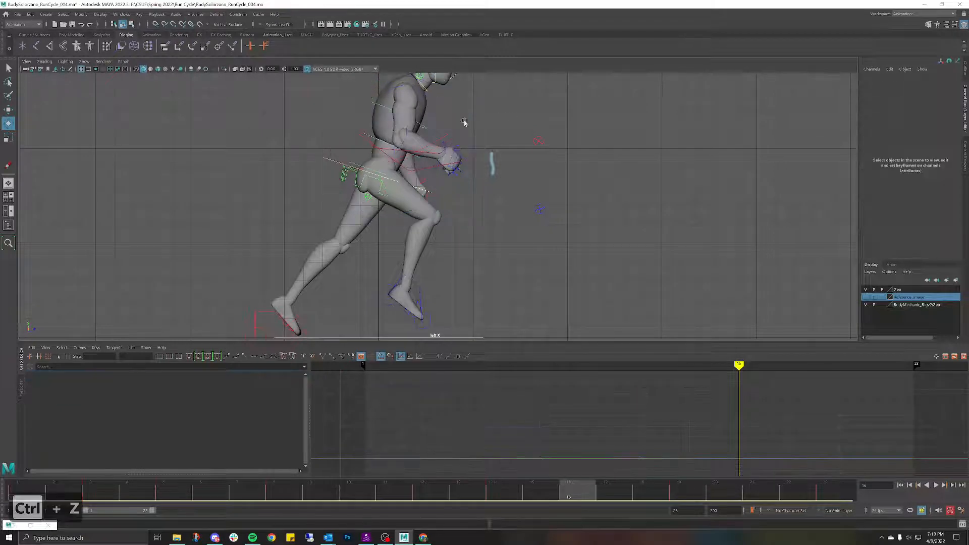
click(406, 136)
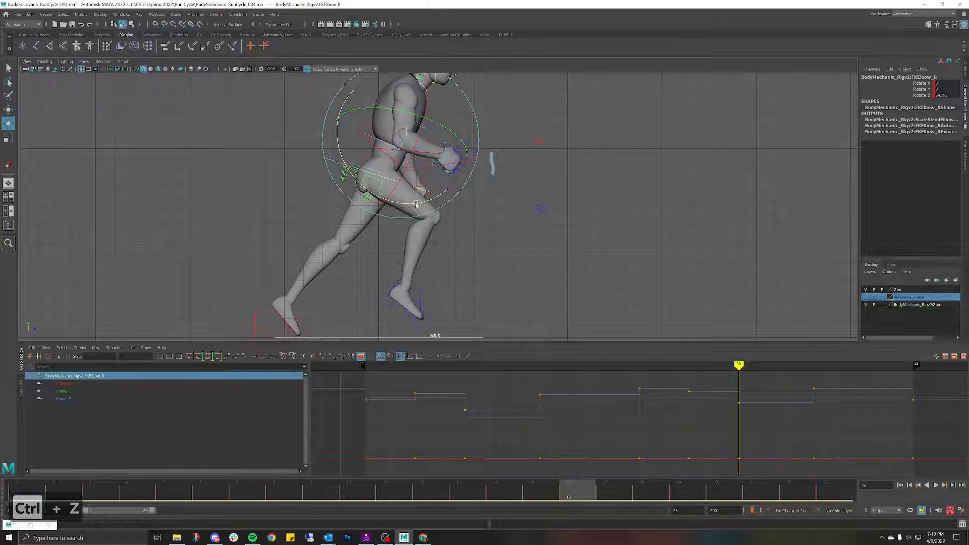
drag(417, 204, 415, 203)
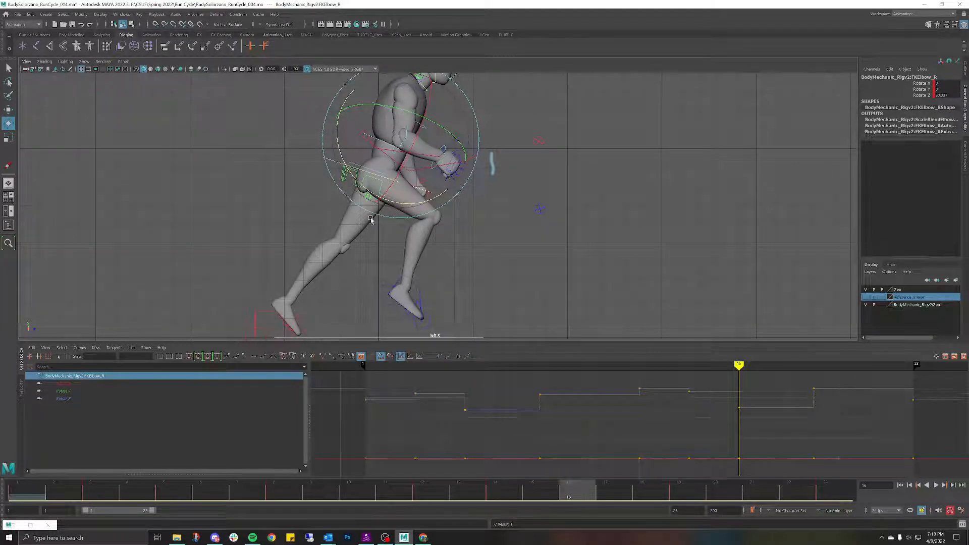
key(ctrl+z)
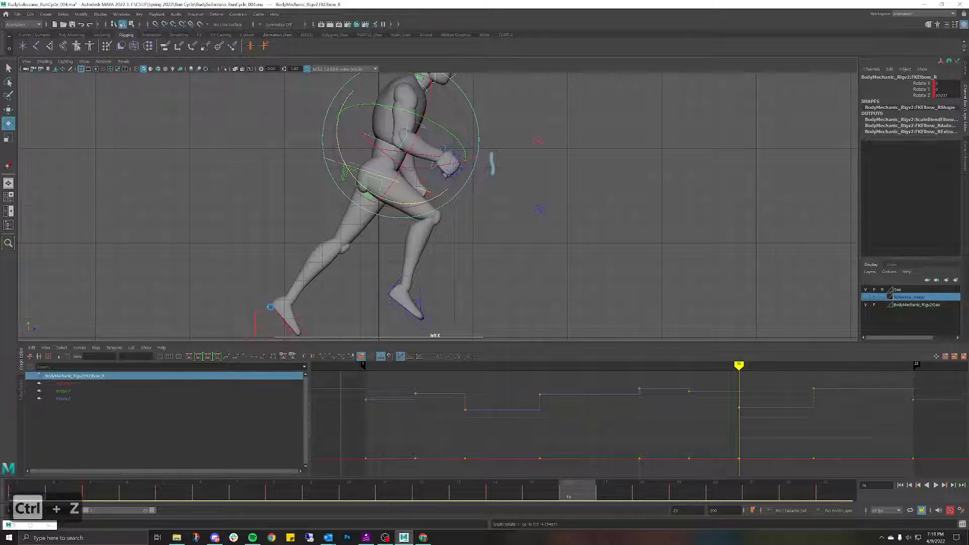
key(ctrl+z)
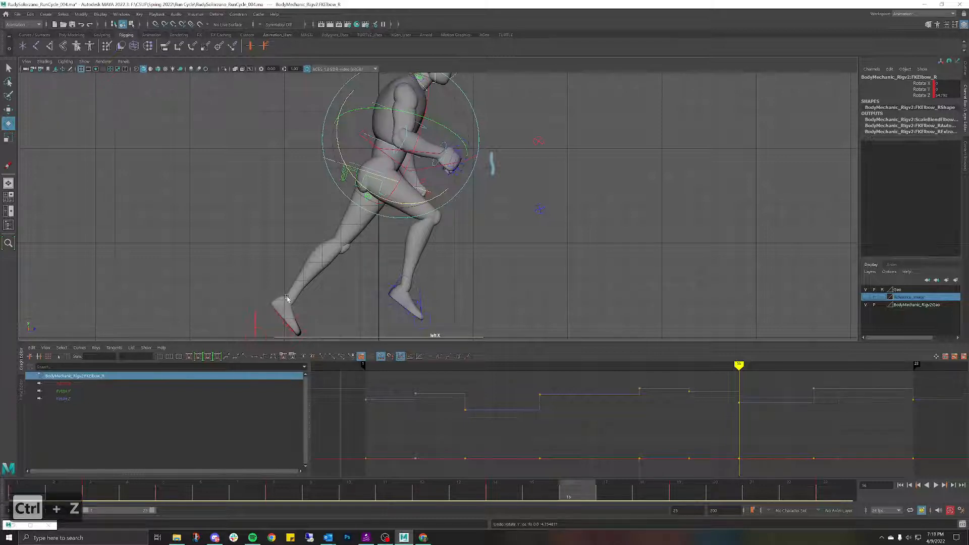
key(alt+v)
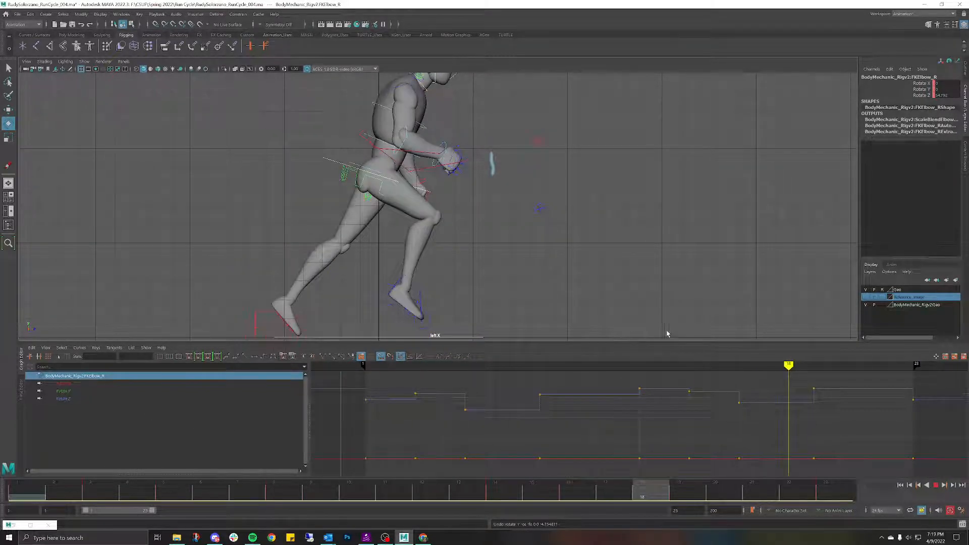
Step: At frame 19, swing the right arm further at the shoulder control
key(alt+v)
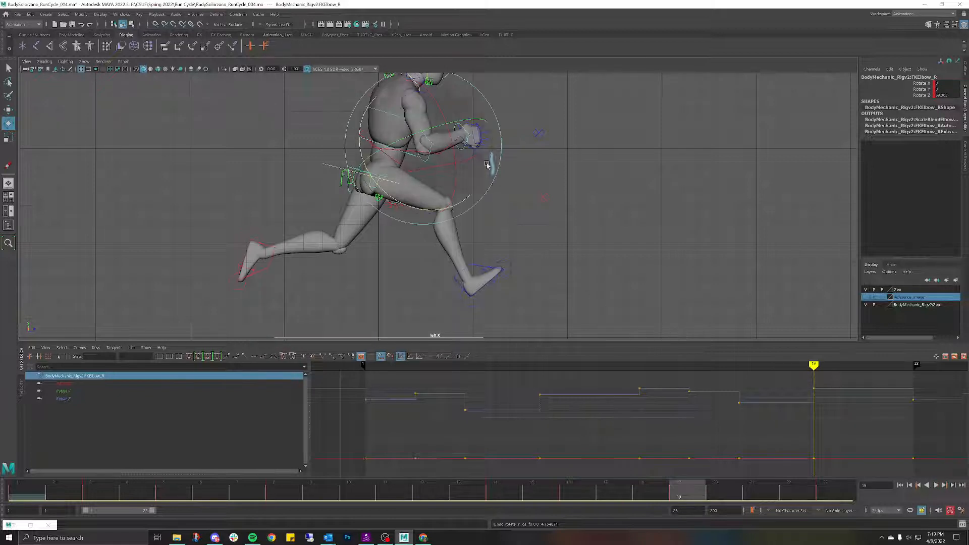
click(515, 127)
click(434, 145)
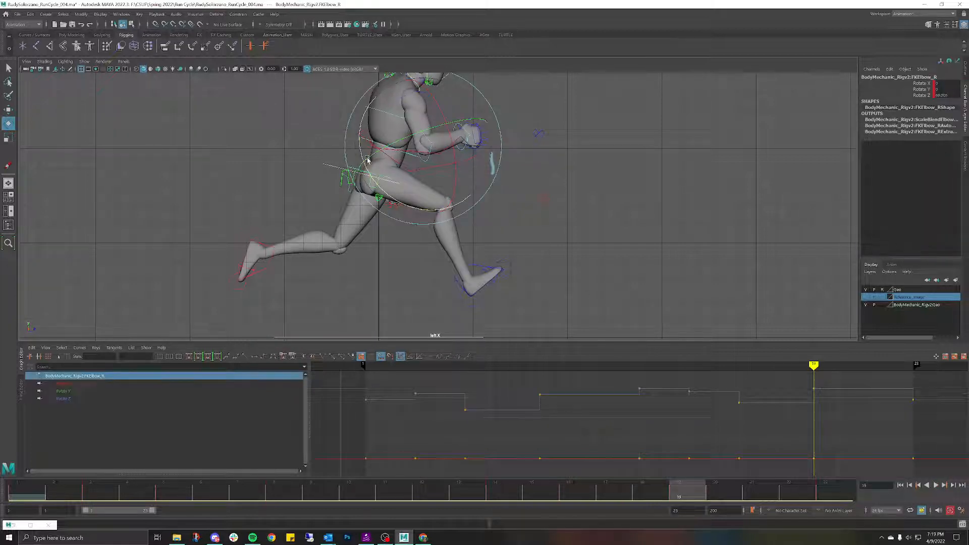
click(371, 99)
click(357, 119)
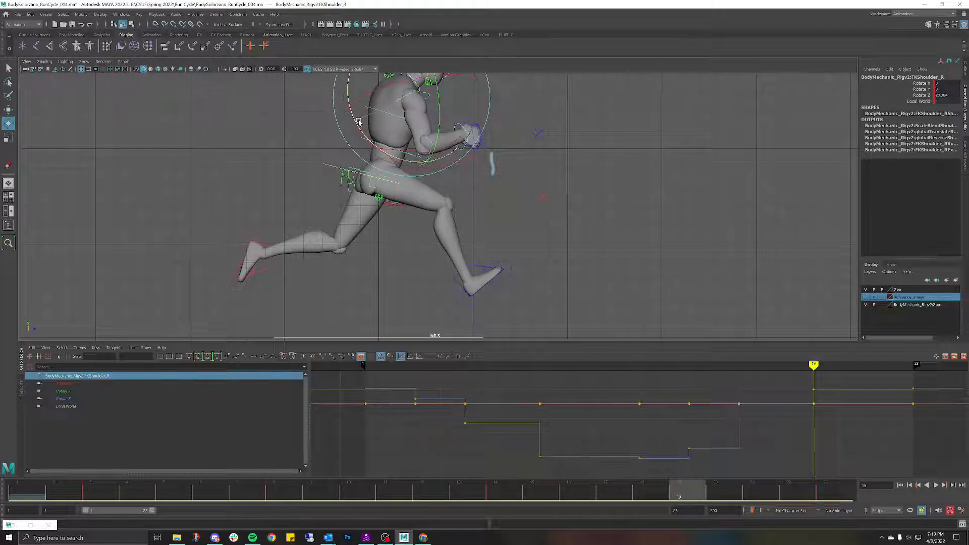
drag(360, 123, 382, 124)
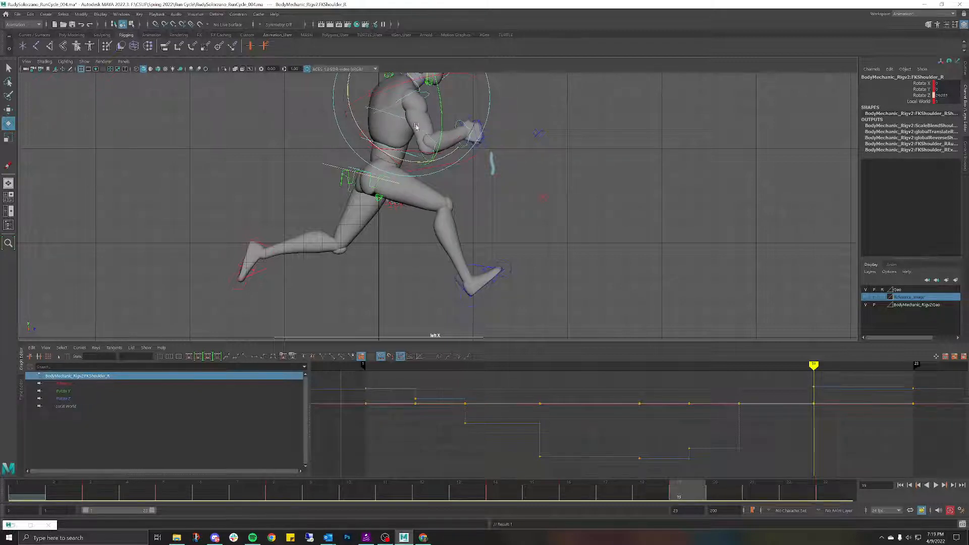
click(528, 134)
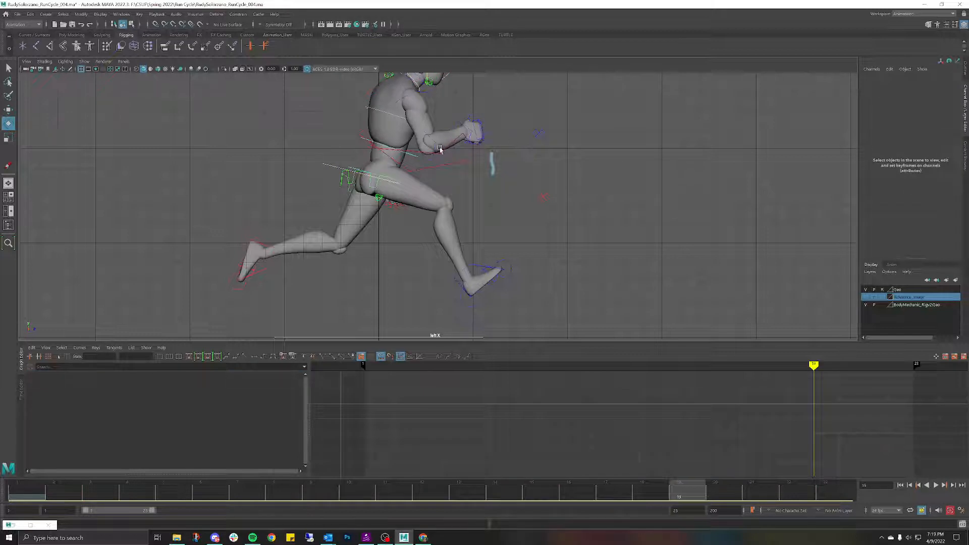
Step: Bend the right elbow to Rotate Z 63.073, replay the cycle, and return to frame 19
click(439, 150)
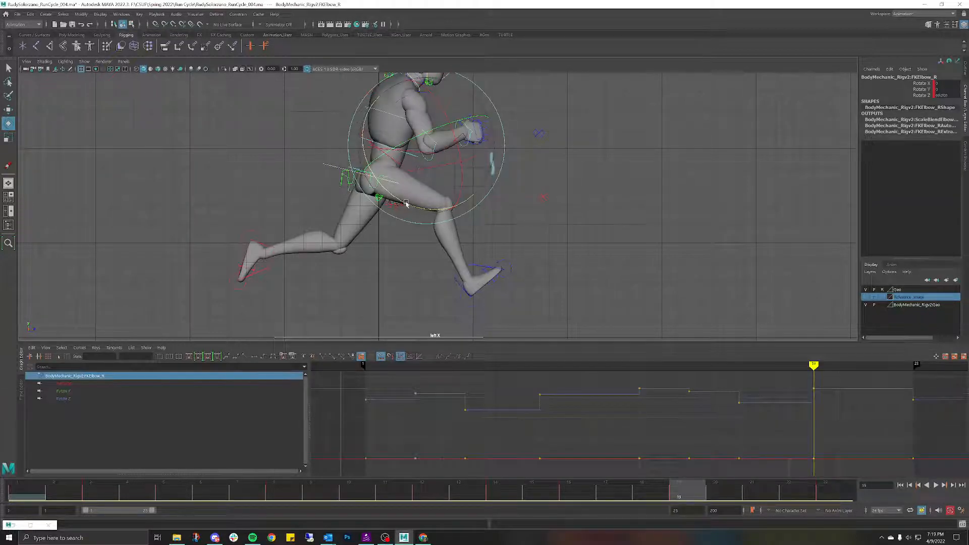
drag(402, 201, 402, 199)
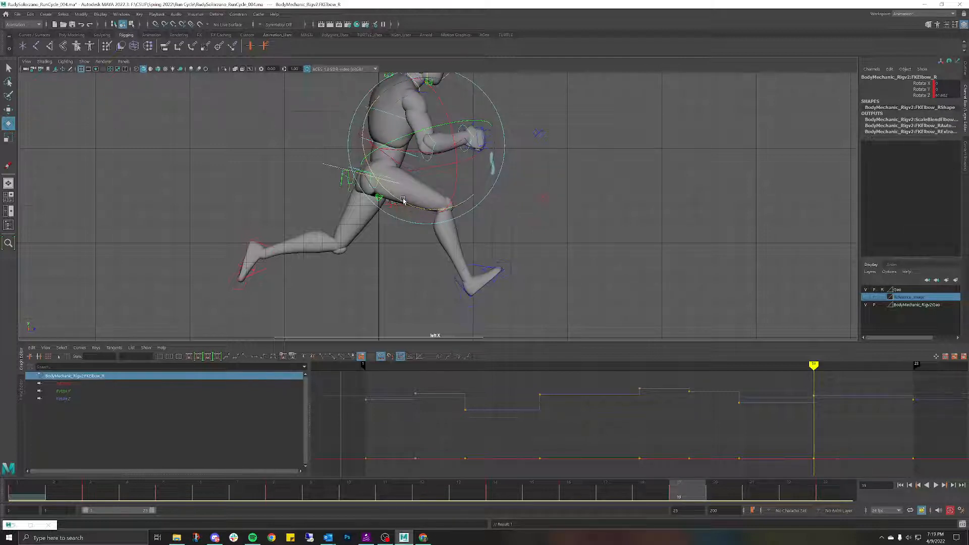
drag(646, 496, 12, 357)
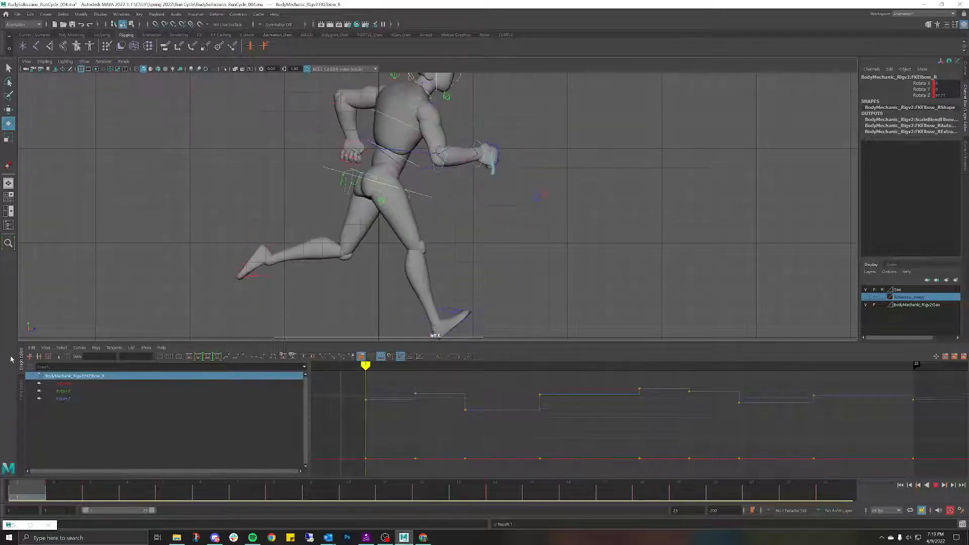
key(alt+v)
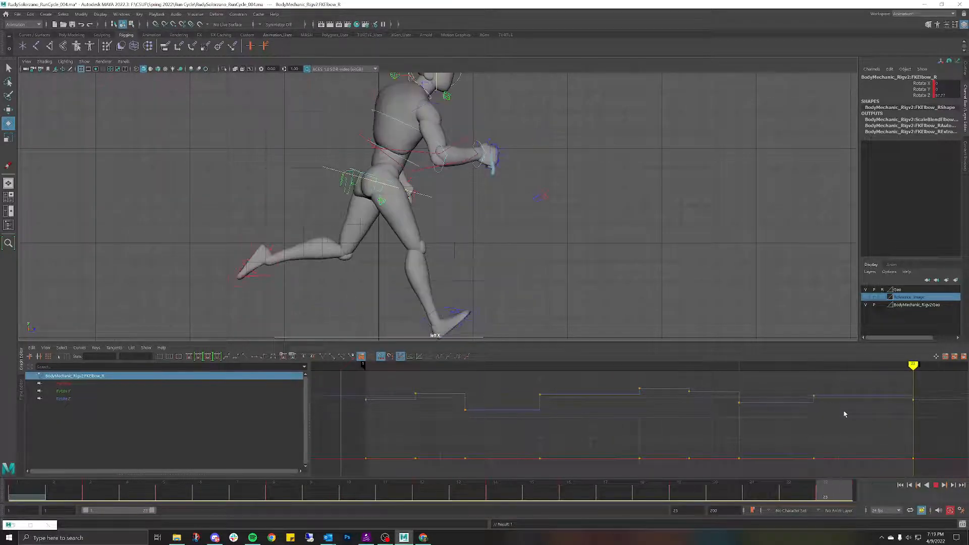
drag(866, 422, 680, 390)
Step: Turn the right wrist upward to about Rotate Z 25 on frame 19
click(535, 121)
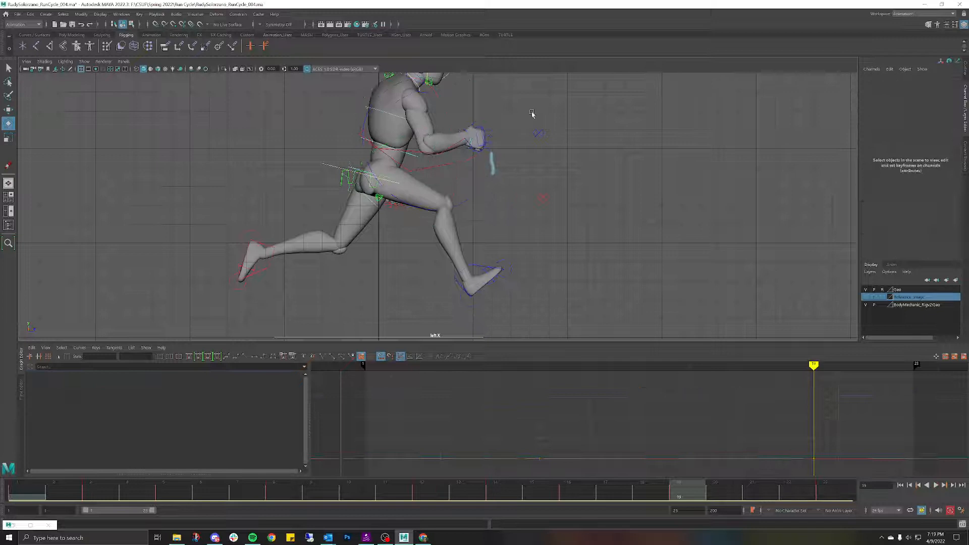
click(458, 127)
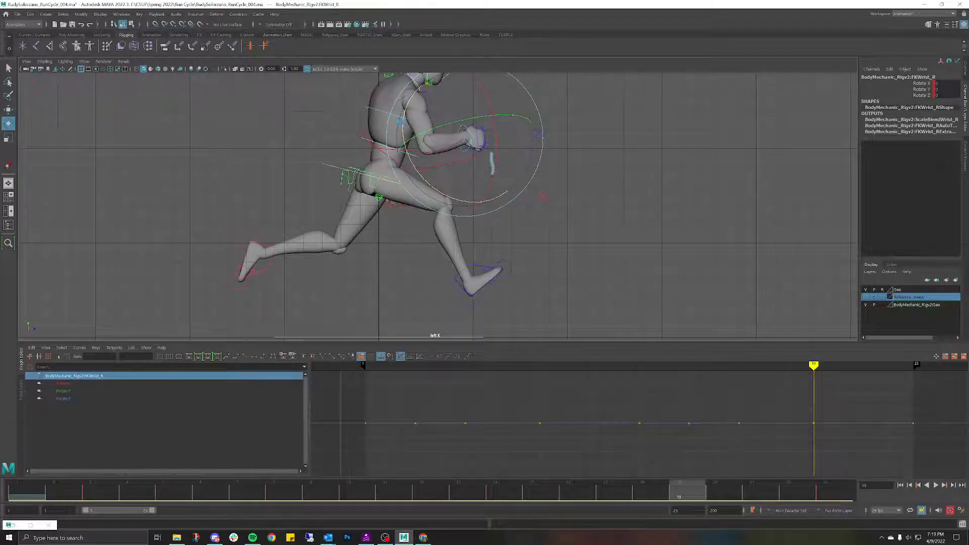
drag(399, 126, 400, 129)
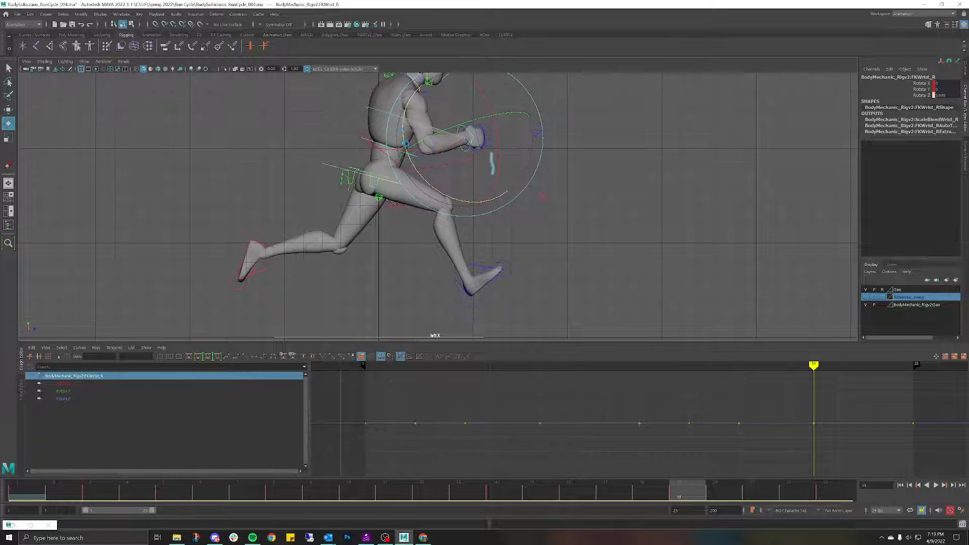
drag(406, 144, 407, 146)
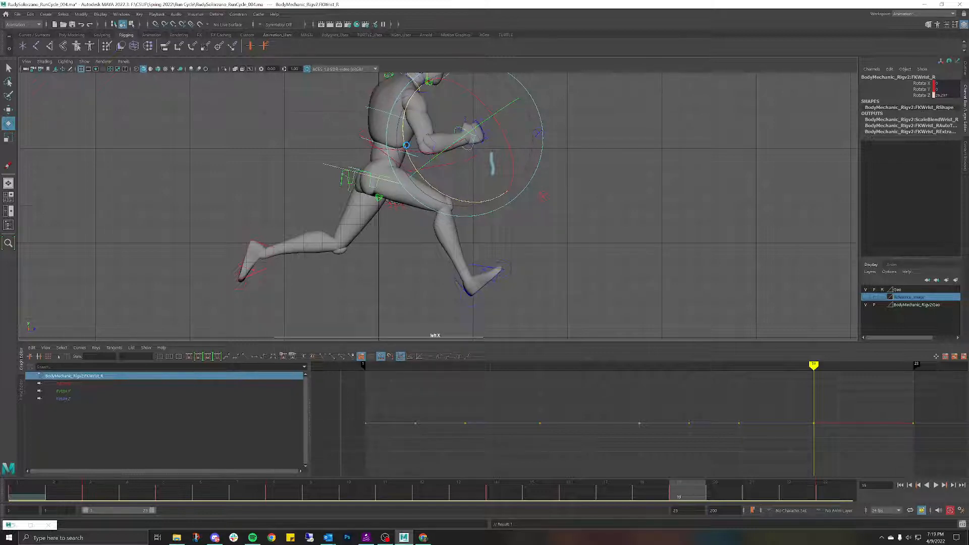
Step: On frame 23, raise the right wrist to about Rotate Z 30, replaying to check it
click(563, 150)
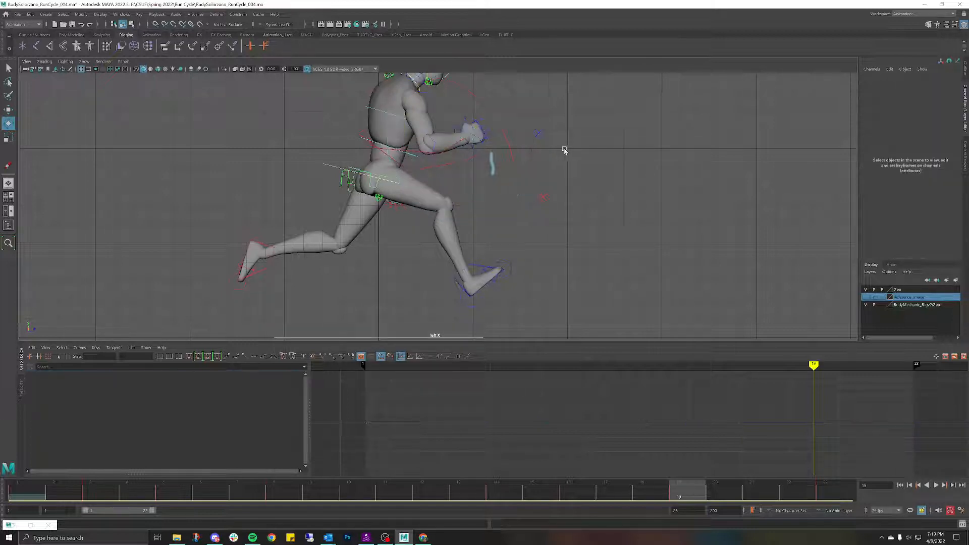
click(471, 132)
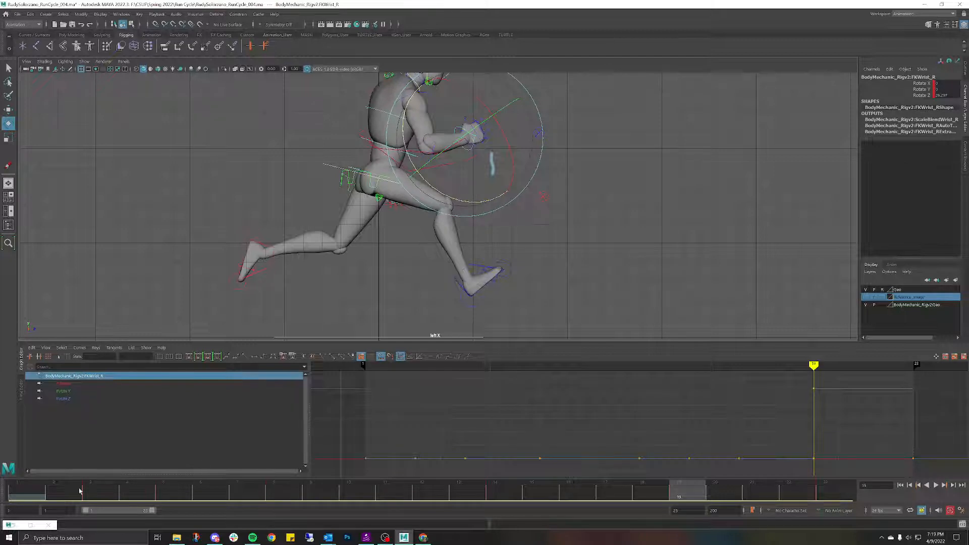
drag(688, 490, 842, 483)
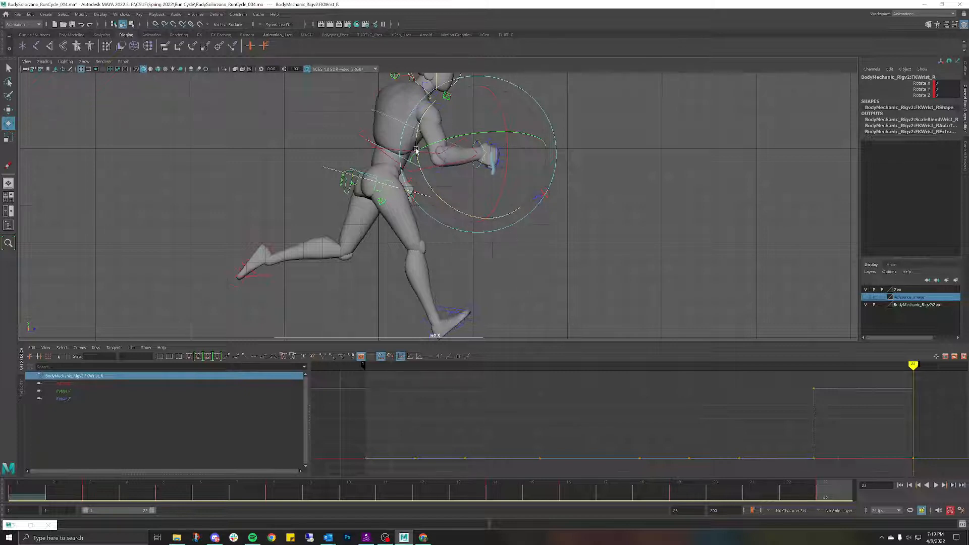
drag(417, 150, 417, 154)
key(alt+v)
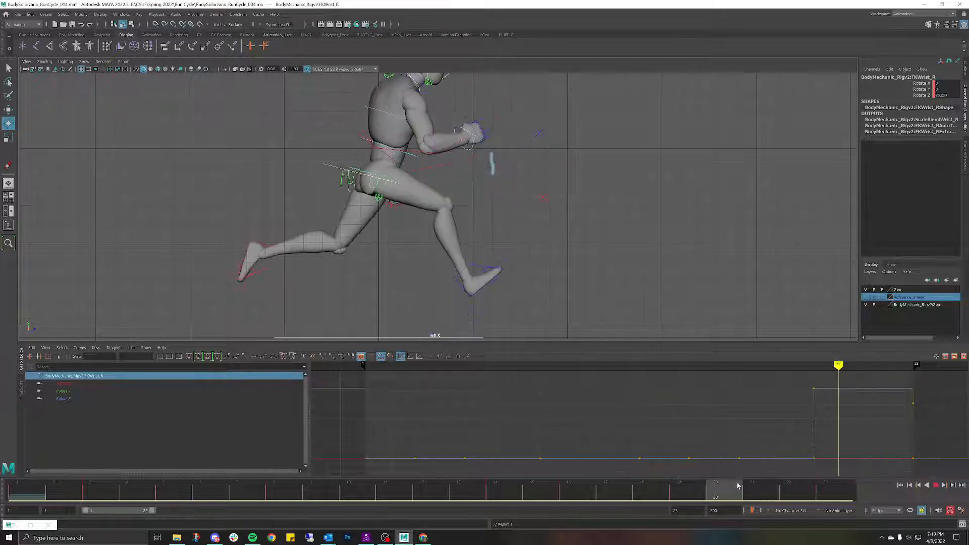
key(alt+v)
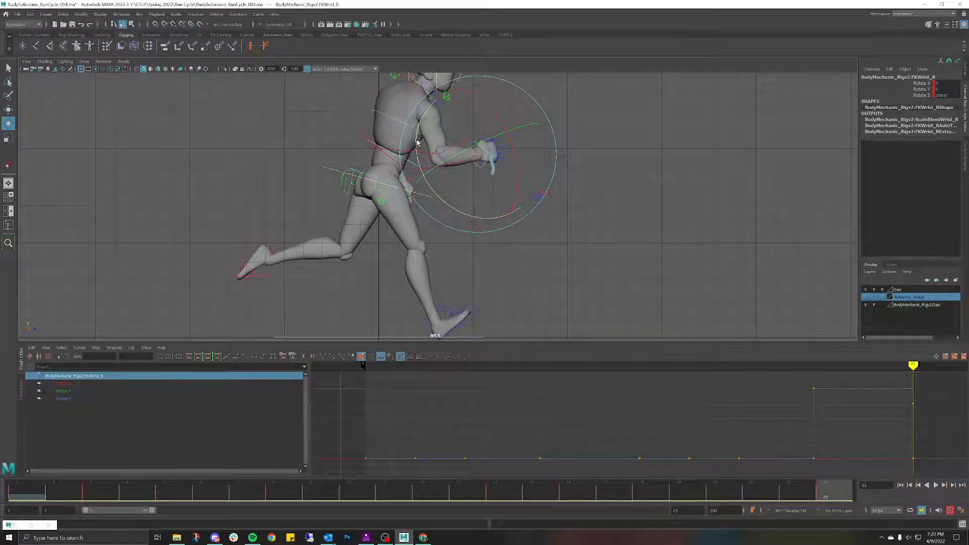
drag(417, 141, 416, 141)
key(alt+v)
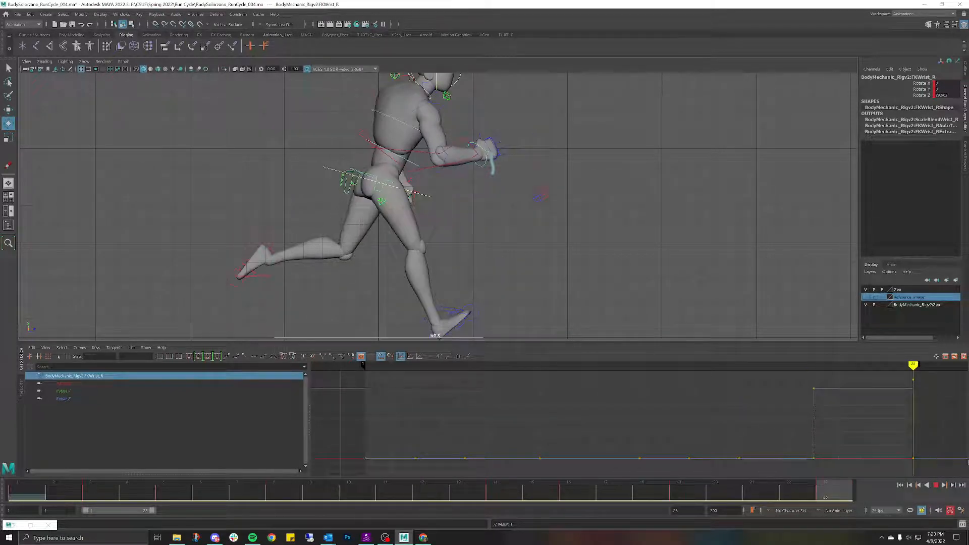
key(alt+v)
Step: Return to frame 1, clear the selection, and show the Outliner
click(32, 494)
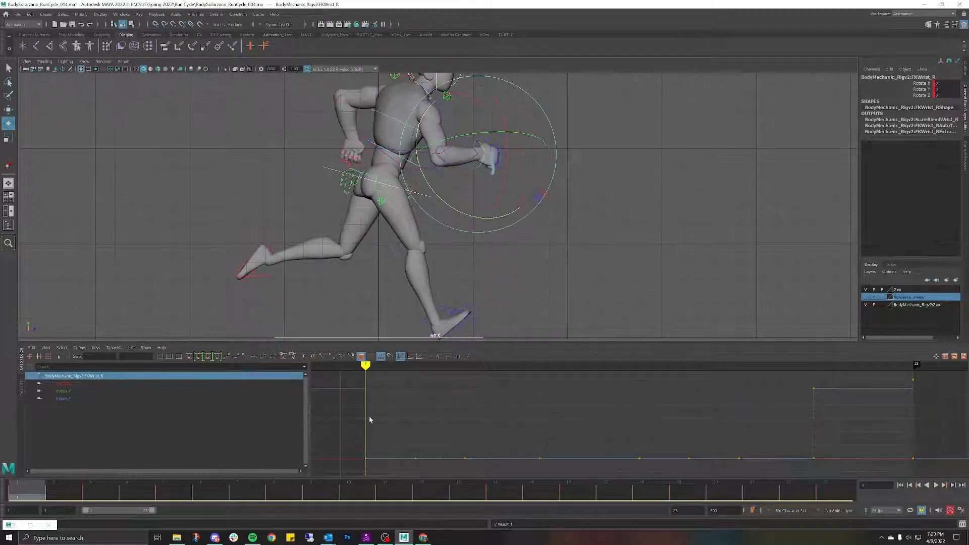
click(591, 331)
click(966, 74)
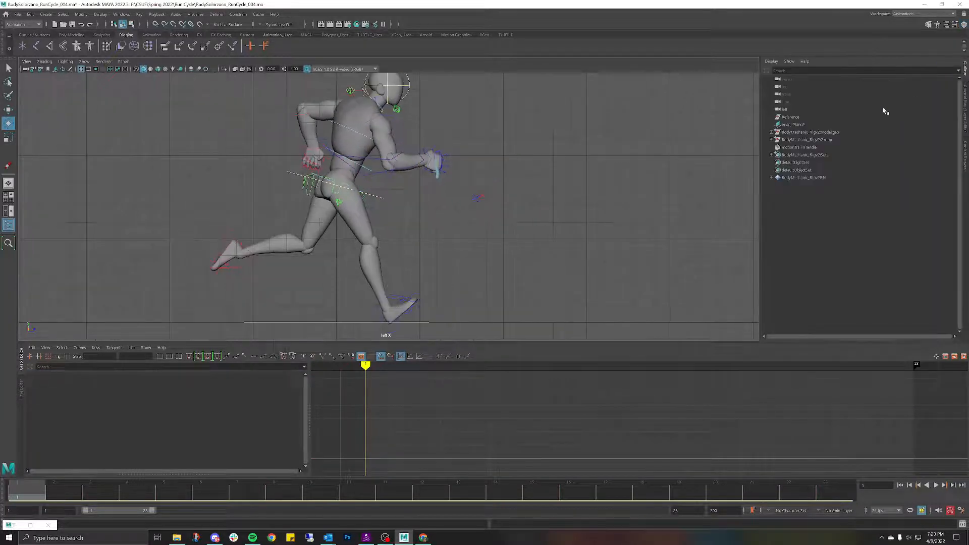
Step: Select motionTrail1Handle, switch the viewport to Perspective, and frame the mannequin from the front
click(797, 148)
key(space)
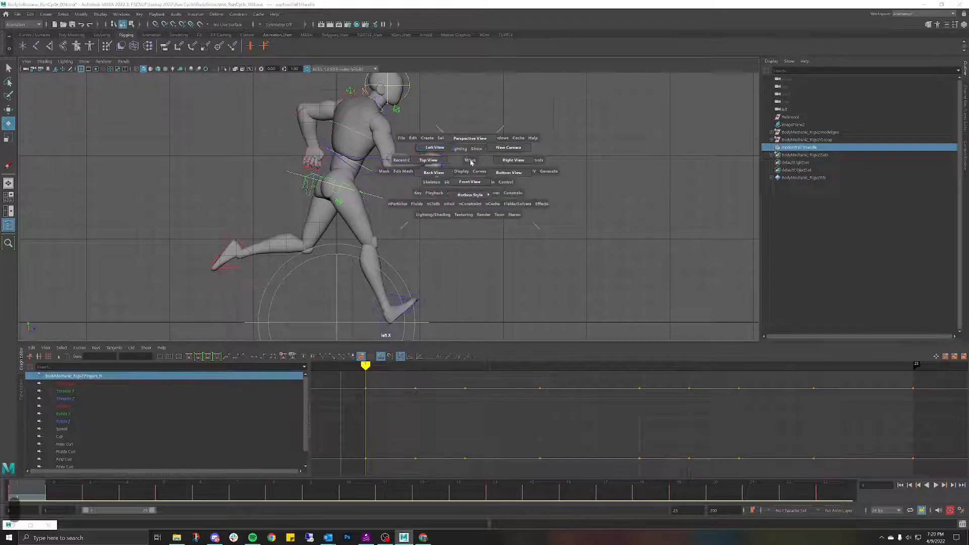
drag(471, 162, 512, 106)
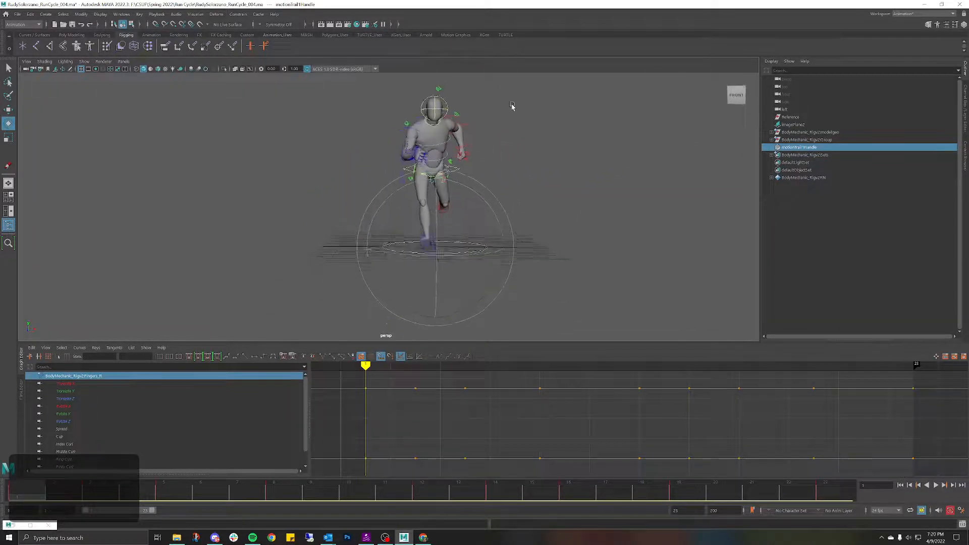
scroll(500, 115, up, 2)
alt+middle_drag(506, 118, 491, 133)
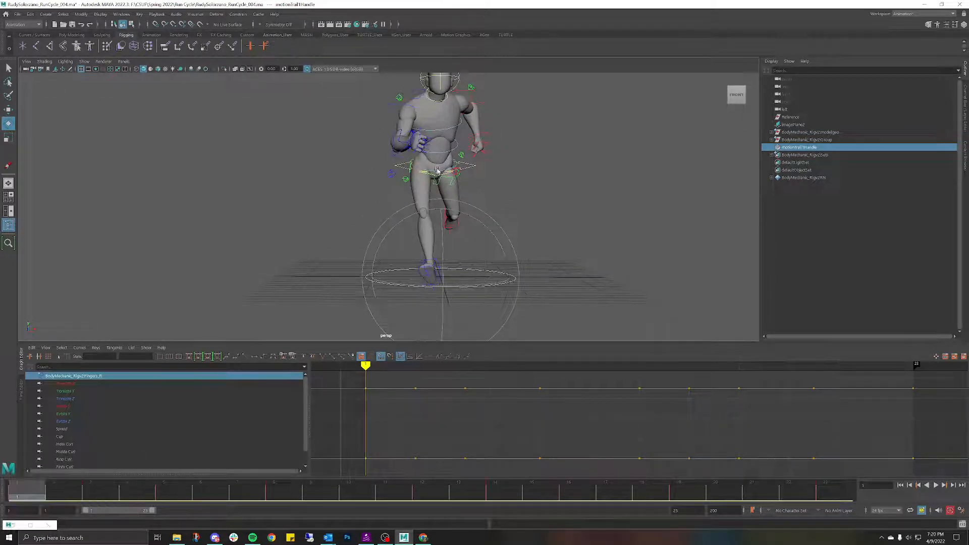
mouse_move(505, 156)
alt+middle_down()
mouse_move(482, 167)
mouse_move(499, 172)
alt+middle_up()
scroll(492, 157, down, 1)
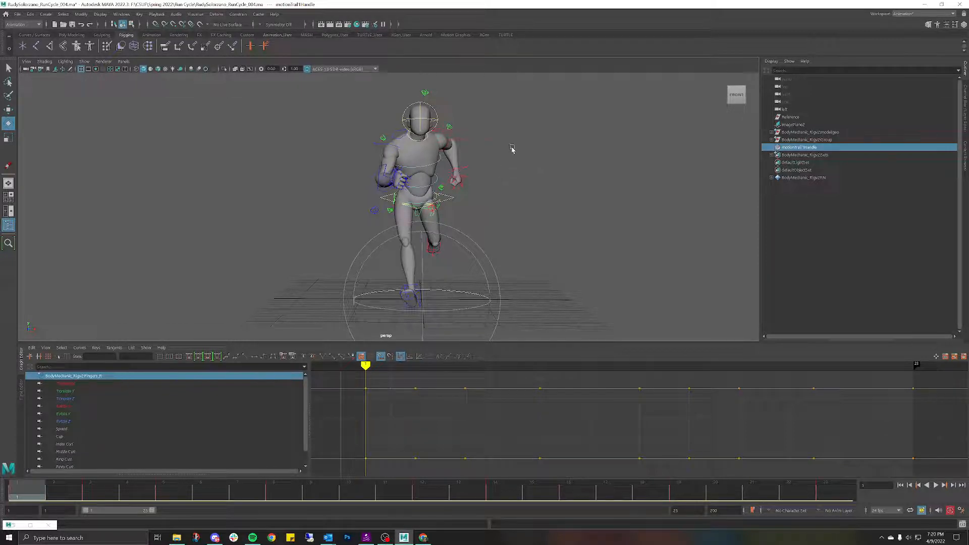
Step: Delete motionTrail1Handle, then orbit back to the runner's front view
mouse_move(513, 150)
alt+mouse_down()
mouse_move(579, 155)
mouse_move(500, 152)
mouse_move(519, 154)
mouse_move(510, 152)
alt+mouse_up()
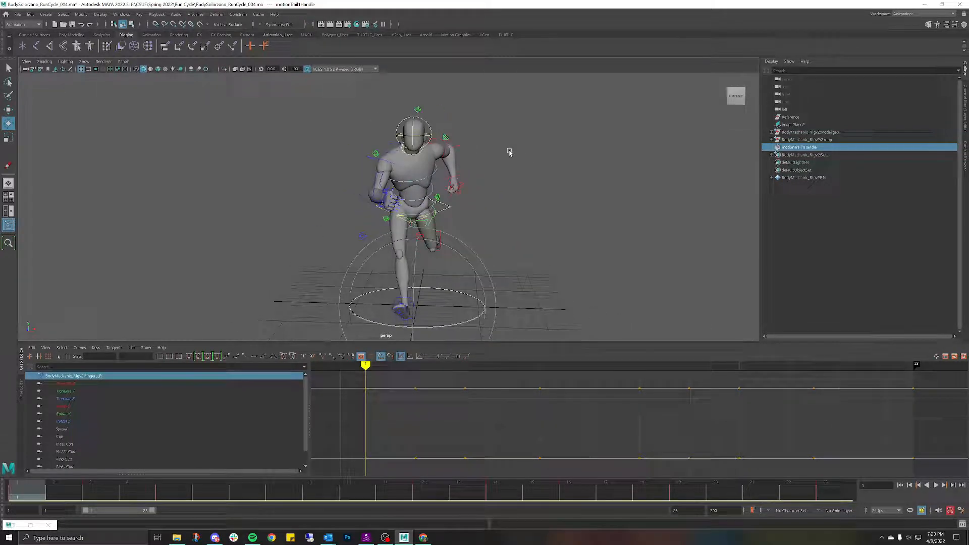
alt+drag(454, 197, 493, 199)
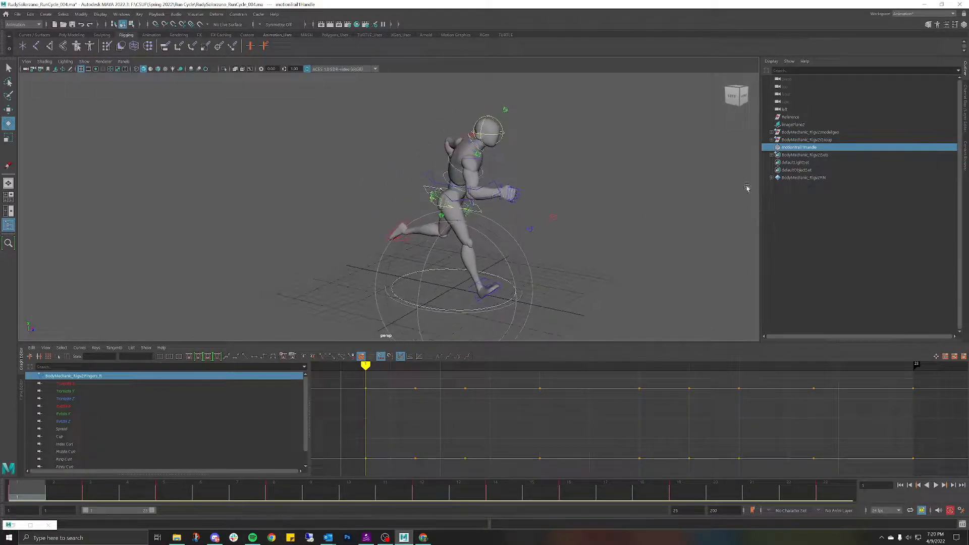
key(Delete)
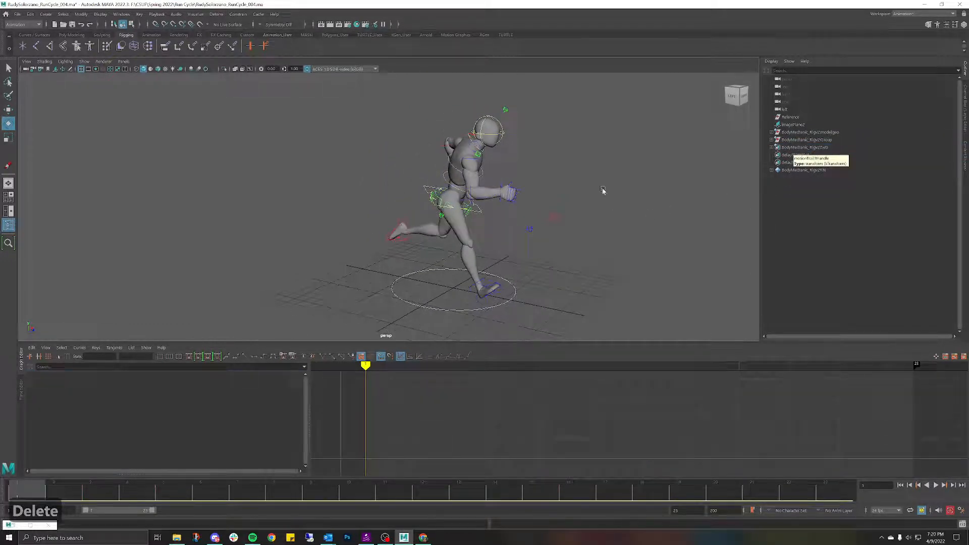
alt+drag(601, 191, 443, 155)
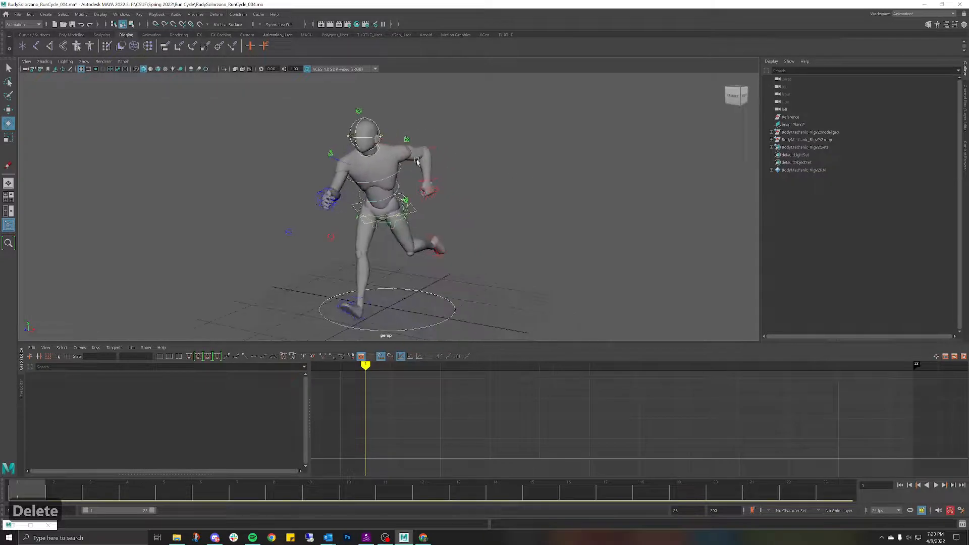
Step: Create an editable motion trail on FKWrist_L, inspect it around the runner, then undo it
click(434, 182)
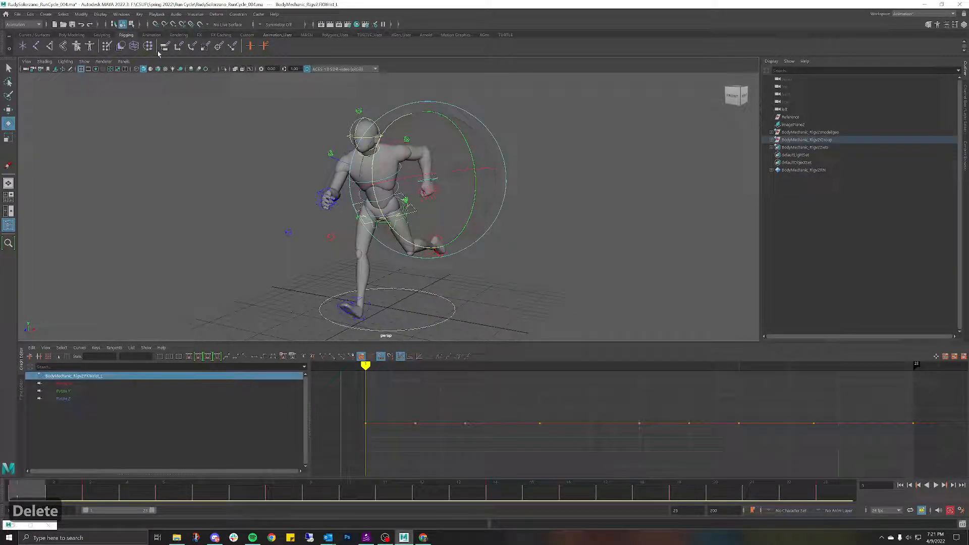
click(195, 15)
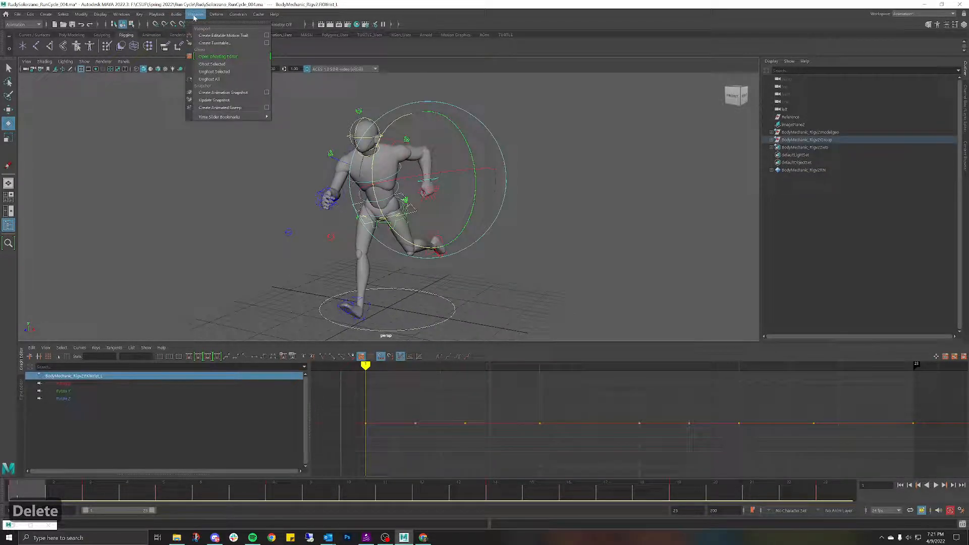
click(241, 36)
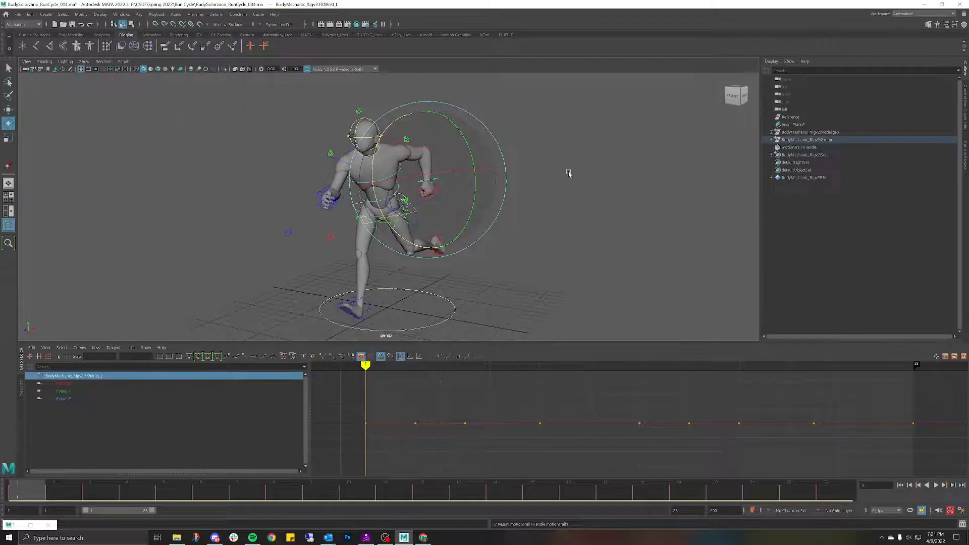
alt+drag(569, 173, 530, 172)
alt+middle_drag(517, 171, 547, 164)
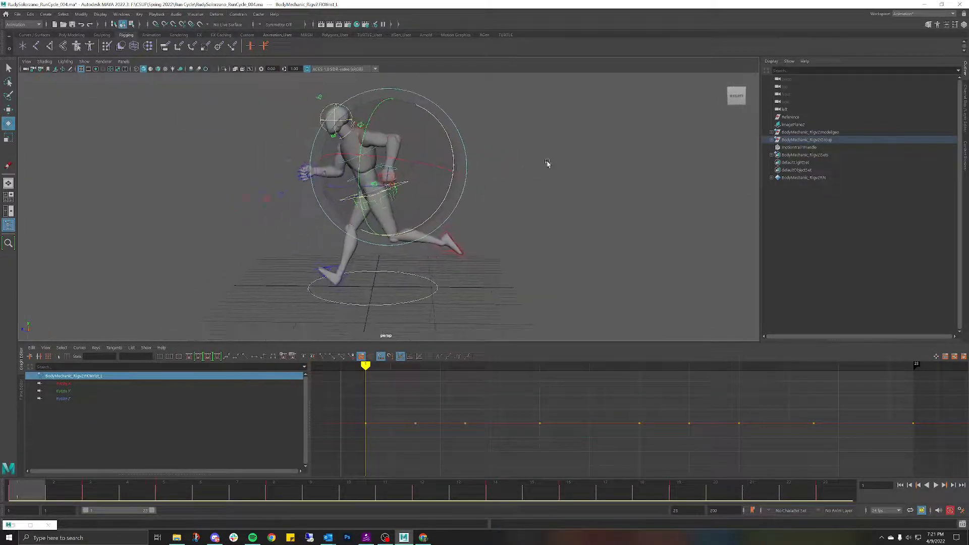
scroll(545, 166, up, 6)
alt+drag(530, 185, 498, 177)
scroll(502, 197, down, 5)
key(ctrl+z)
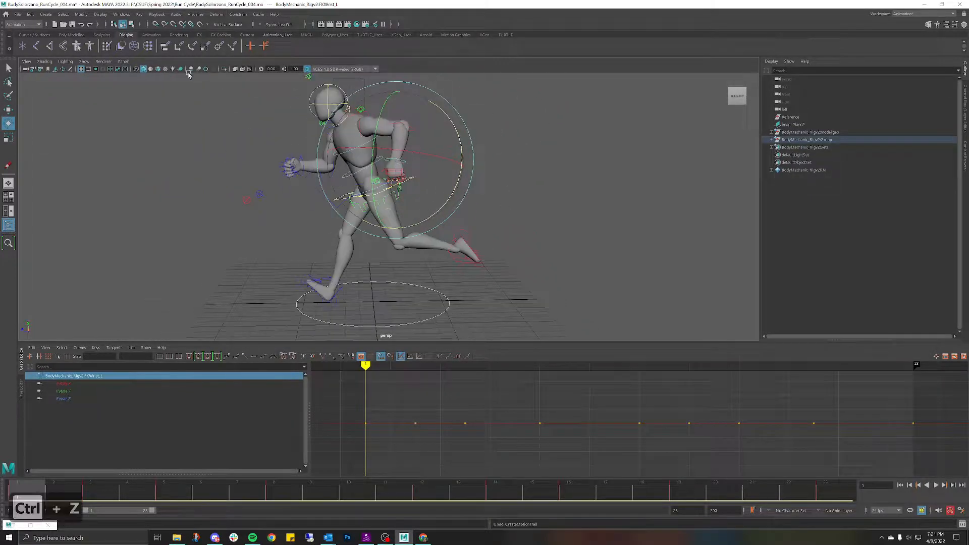
Step: Recreate the left wrist motion trail from its options with Start 1 and End 23
click(502, 141)
click(396, 160)
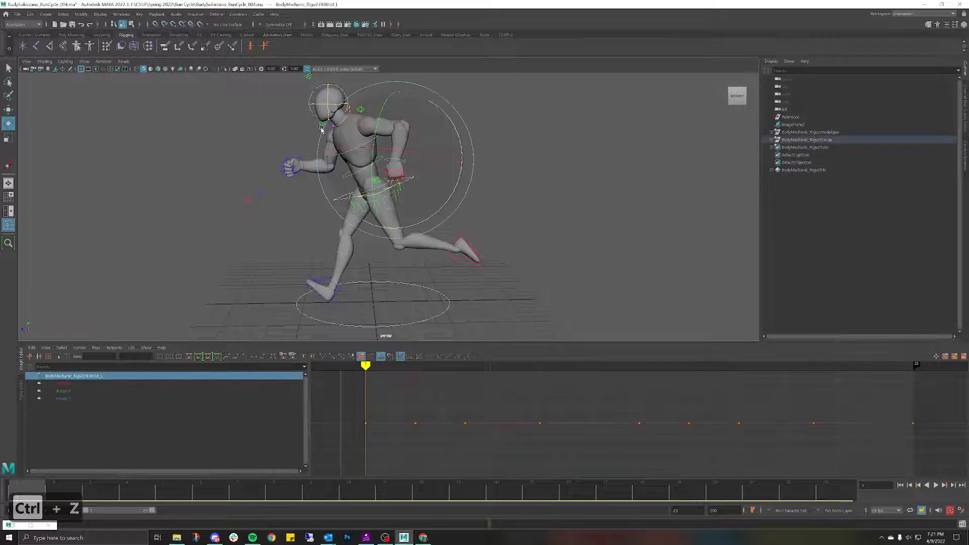
click(200, 16)
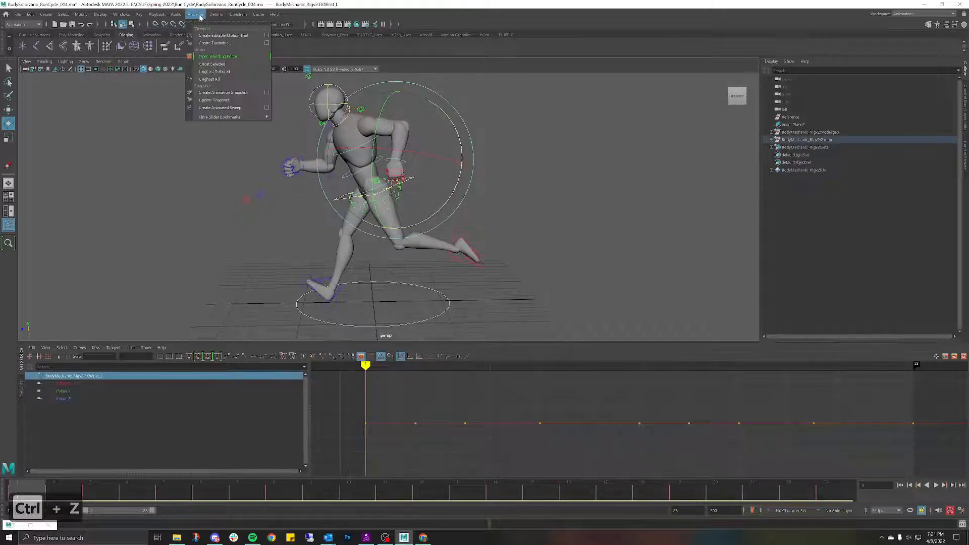
click(267, 36)
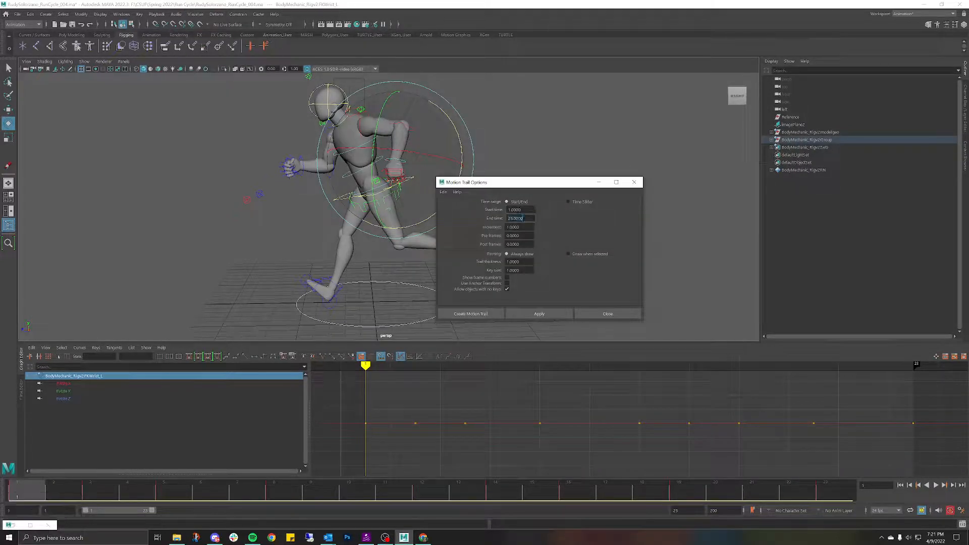
double_click(523, 218)
click(478, 314)
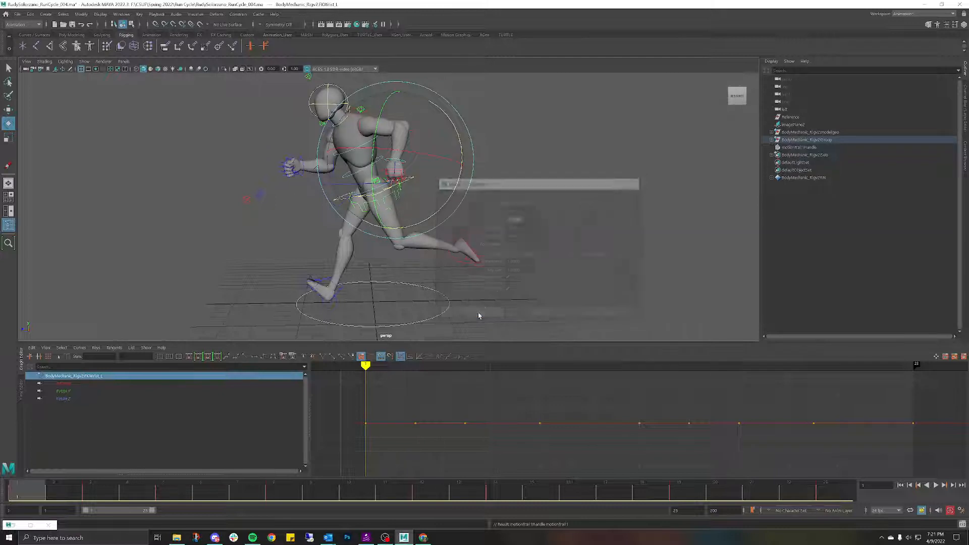
scroll(433, 199, up, 5)
alt+drag(432, 197, 459, 188)
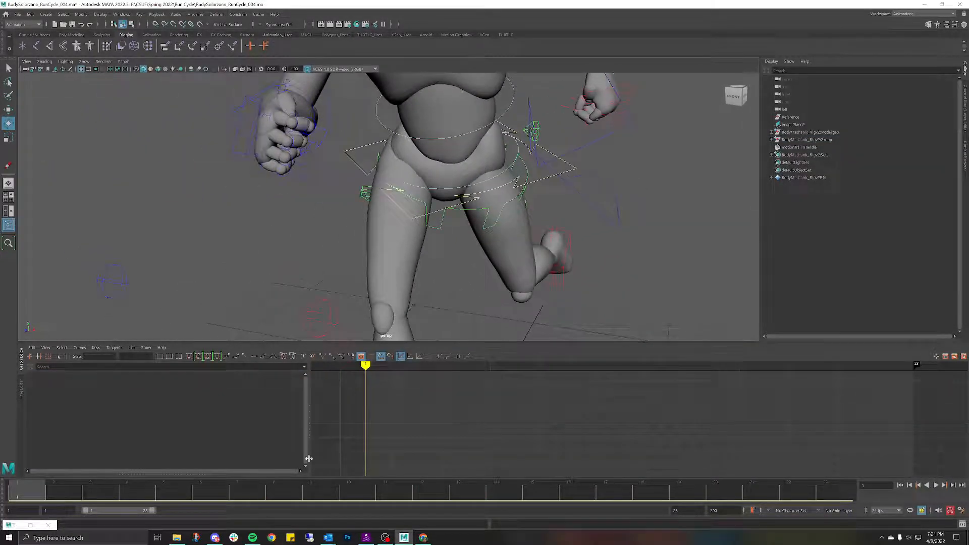
Step: Play the run with the wrist trail and check frames 23 and 1
key(alt+v)
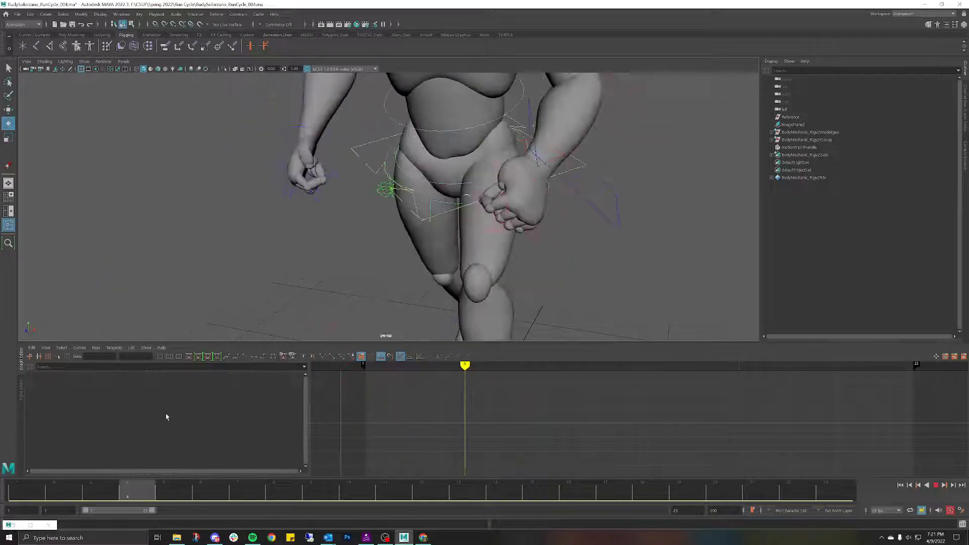
key(alt+v)
scroll(584, 209, down, 4)
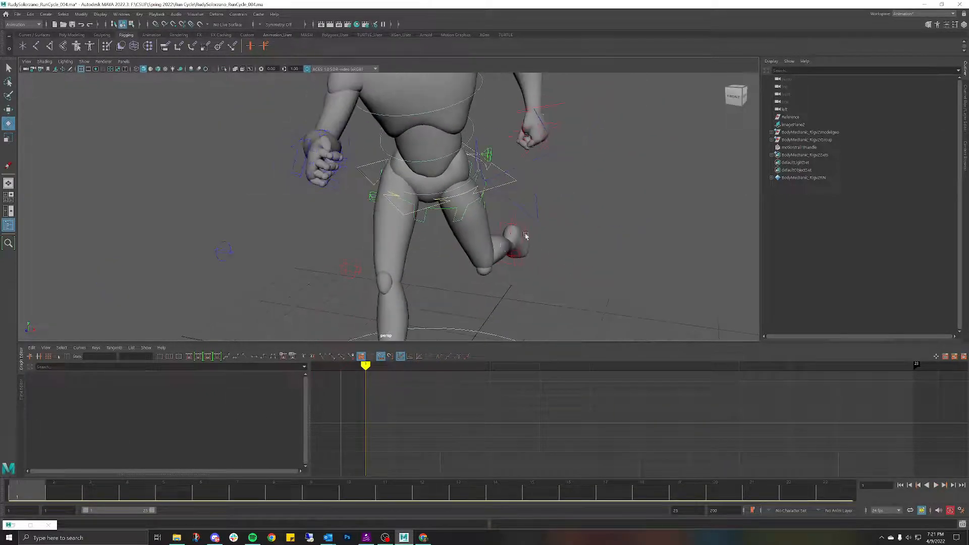
alt+drag(584, 209, 600, 274)
click(830, 493)
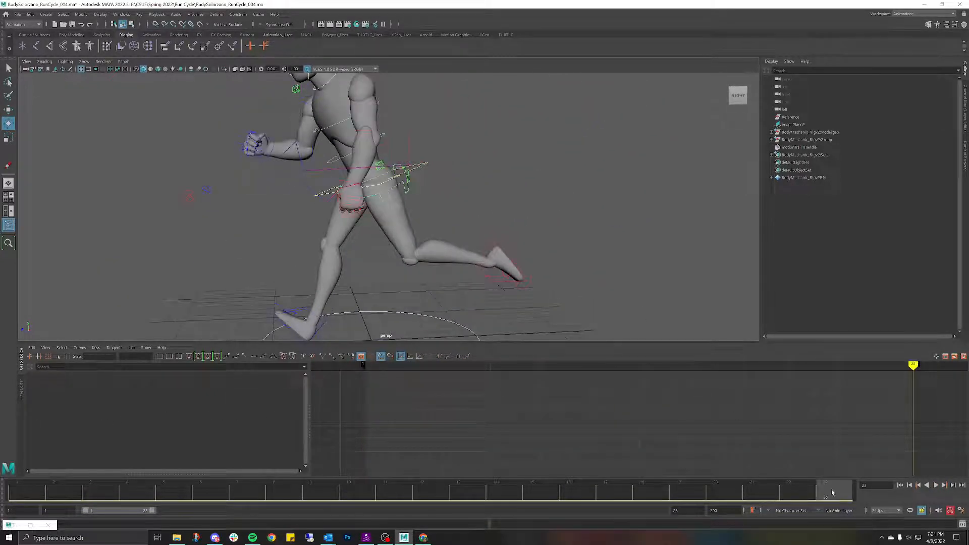
click(31, 494)
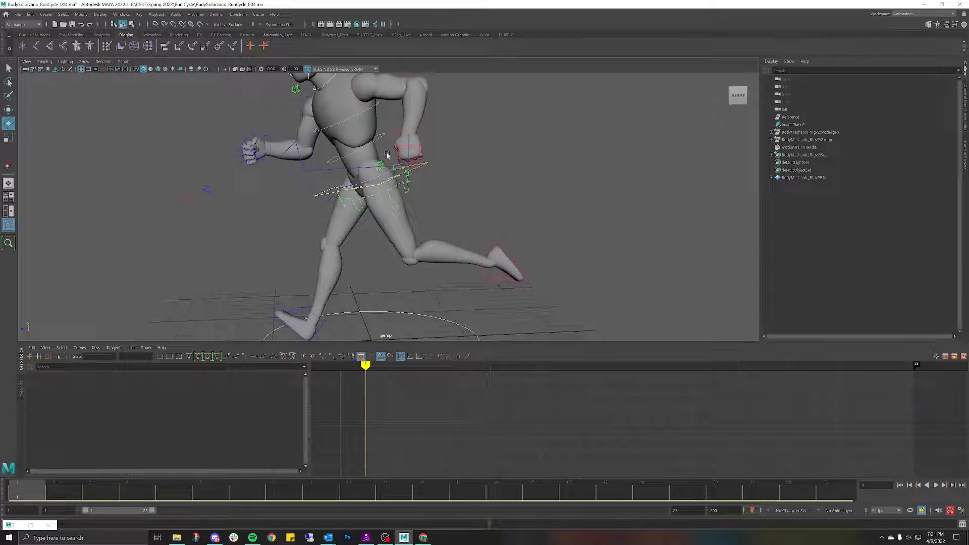
scroll(388, 155, down, 3)
alt+drag(388, 174, 486, 176)
Step: Hide the motion trail handle, select the rig controls, and switch to the orthographic Left view
click(796, 150)
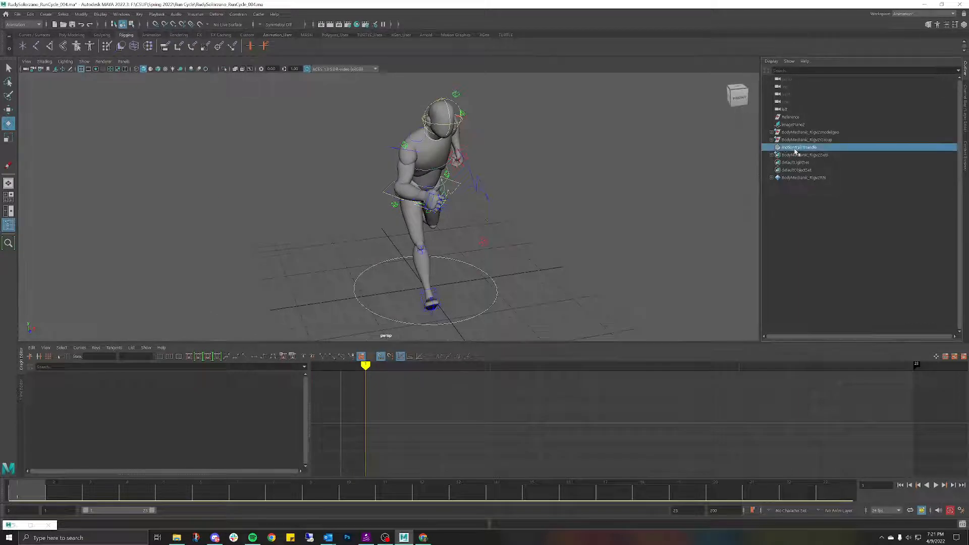
key(ctrl+h)
scroll(504, 179, down, 2)
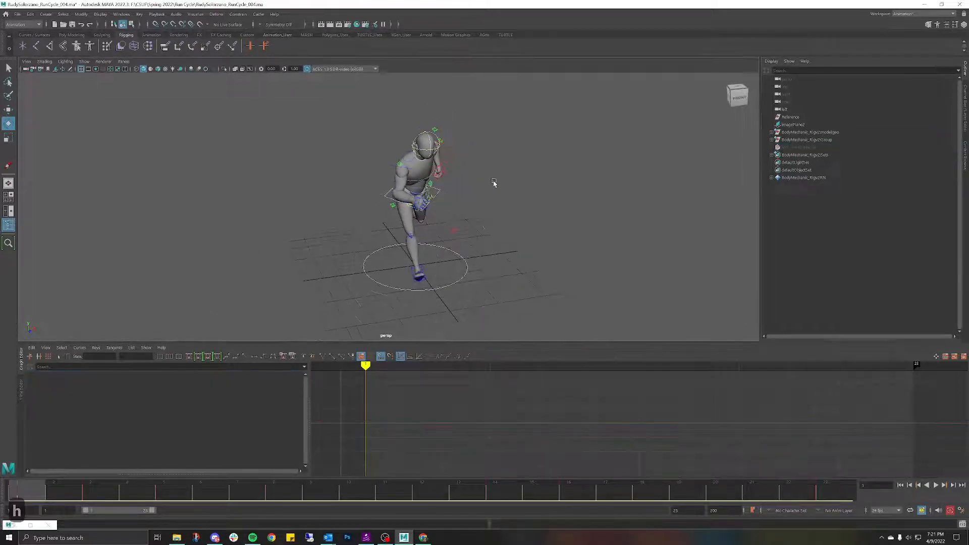
mouse_move(494, 182)
alt+mouse_down()
mouse_move(493, 201)
mouse_move(514, 202)
mouse_move(509, 195)
alt+mouse_up()
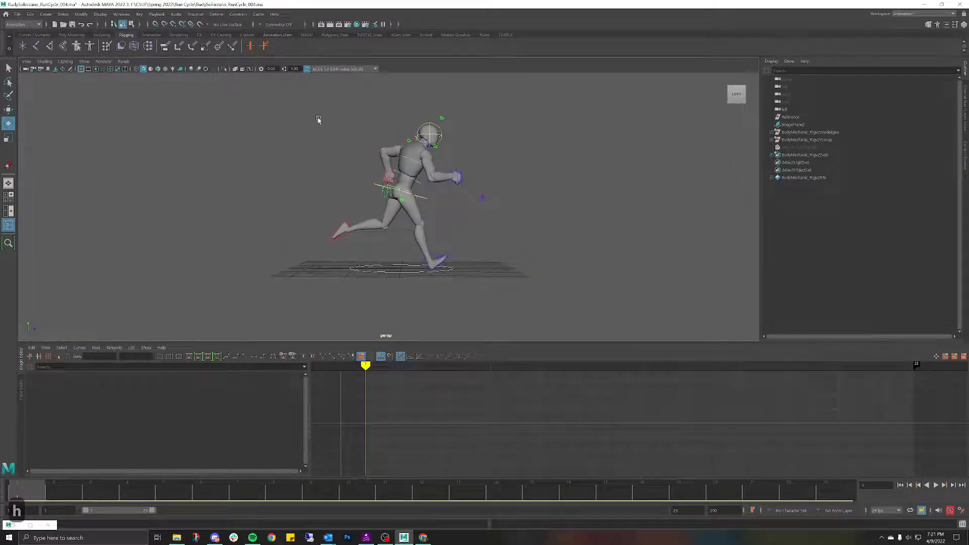
drag(265, 94, 463, 92)
key(space)
scroll(432, 195, down, 3)
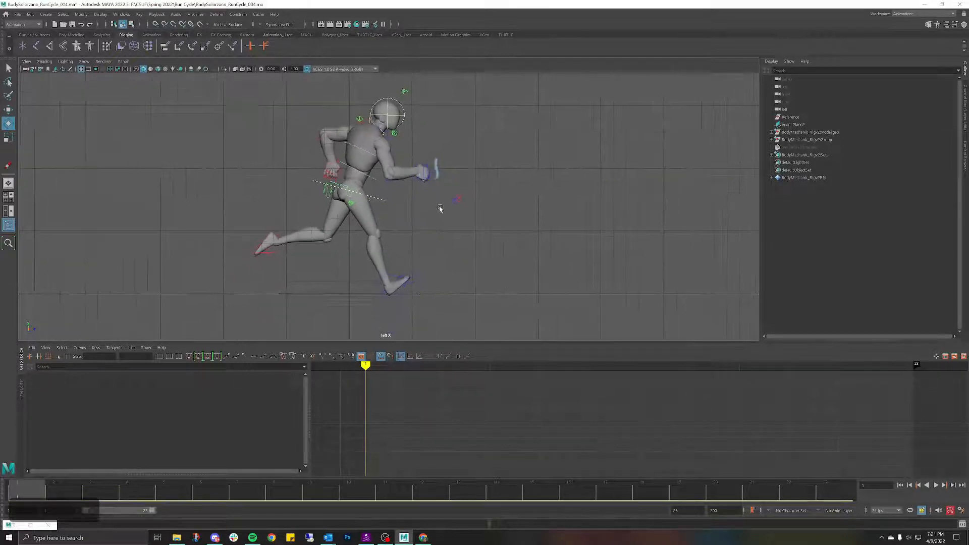
Step: Copy all rig controls' keys at frame 1 and paste them onto frame 23
drag(212, 81, 491, 291)
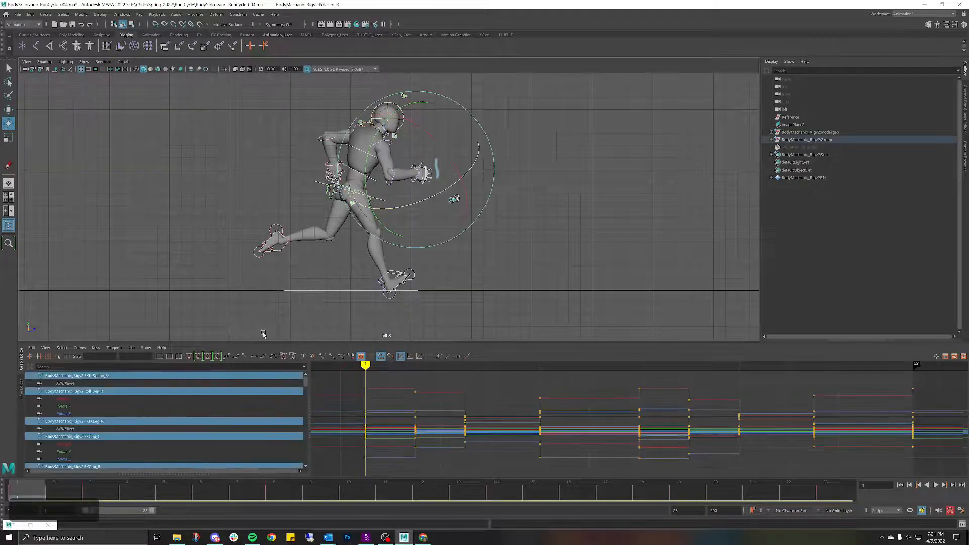
right_click(38, 492)
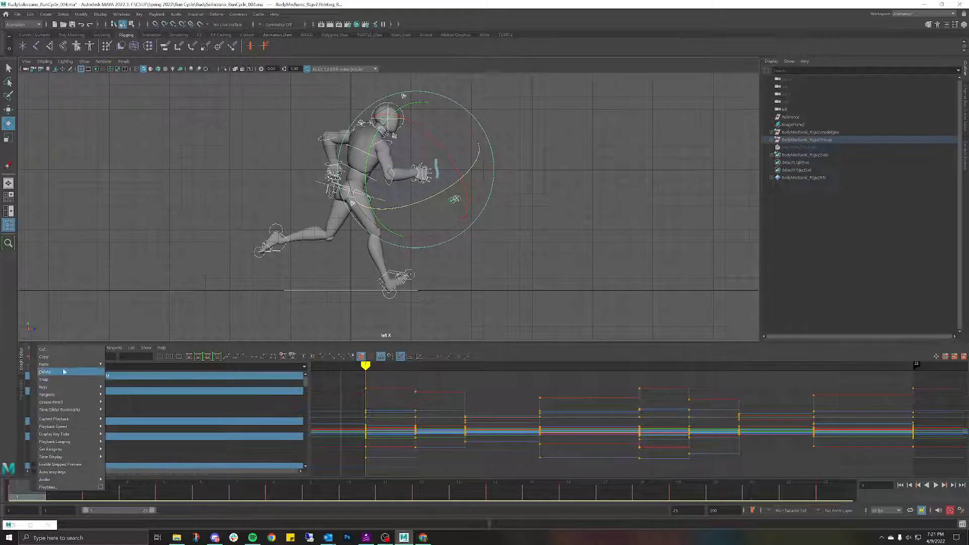
click(51, 357)
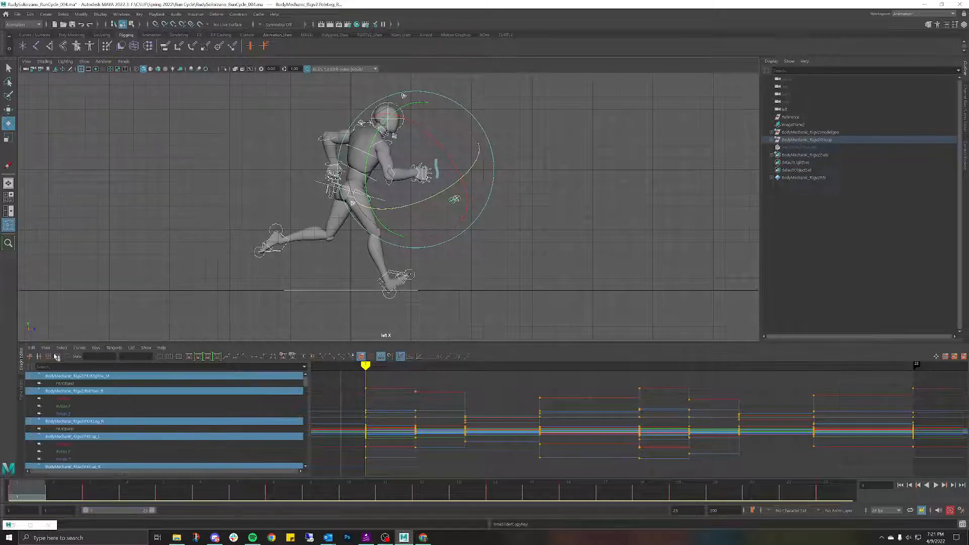
click(839, 500)
right_click(839, 500)
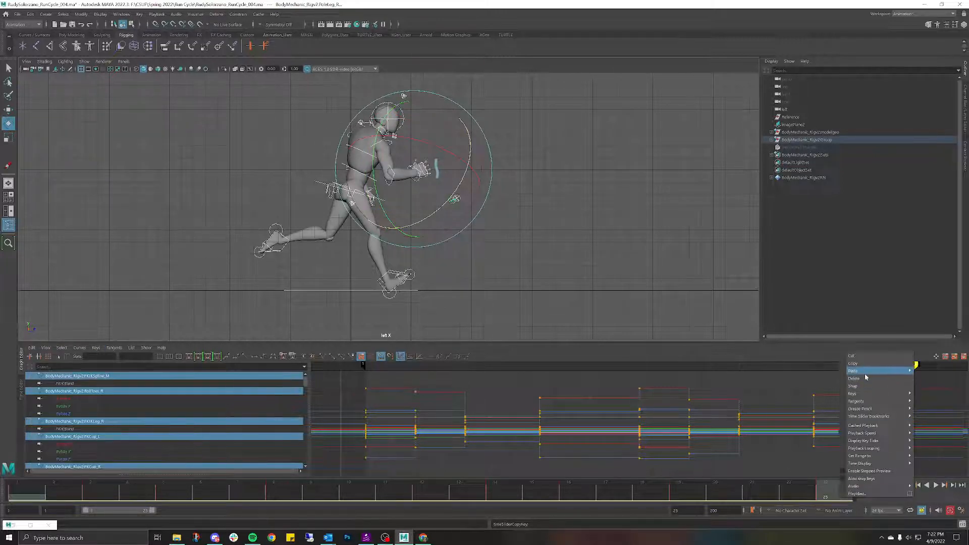
mouse_move(865, 373)
click(830, 372)
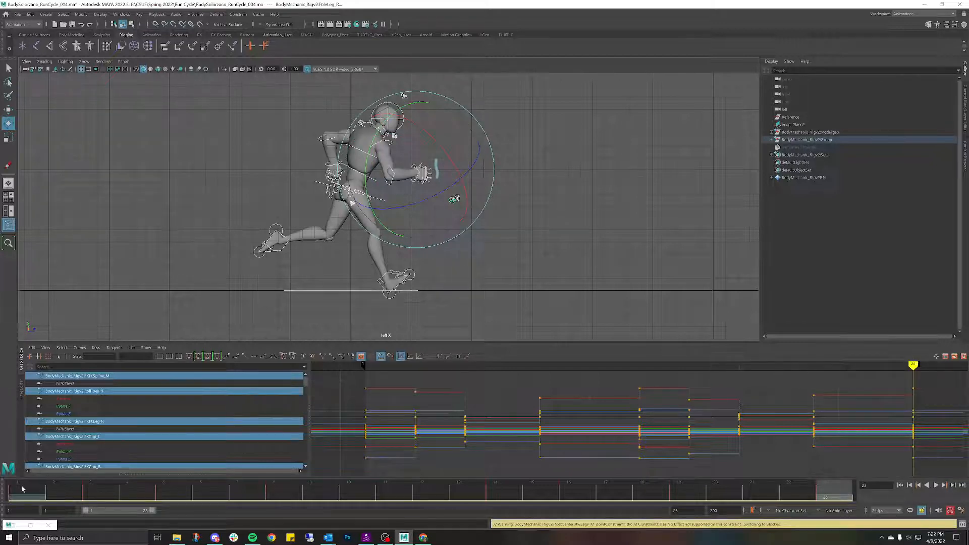
Step: Compare the frame 1 and 23 poses, then save the scene as RunCycle_004.ma
click(21, 494)
click(840, 493)
click(20, 493)
click(840, 494)
click(17, 14)
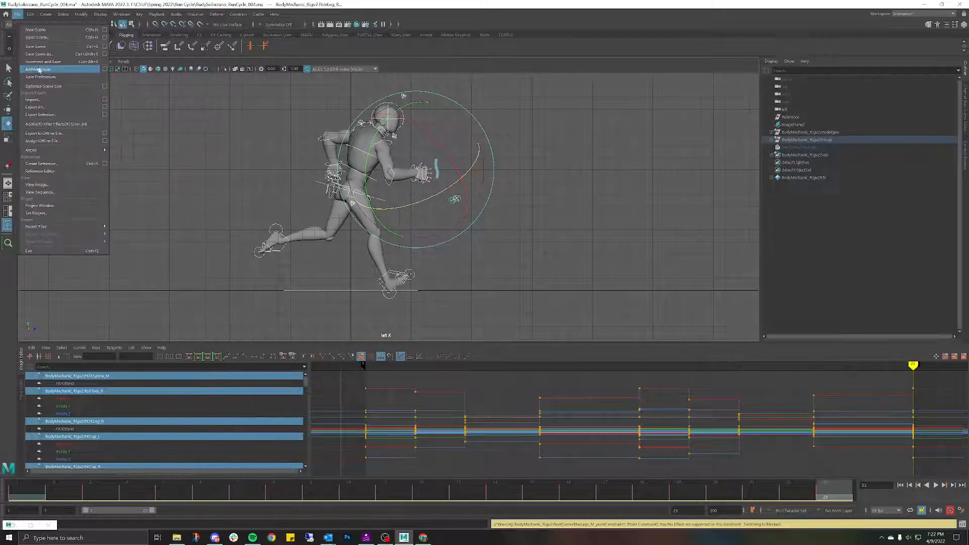
click(40, 48)
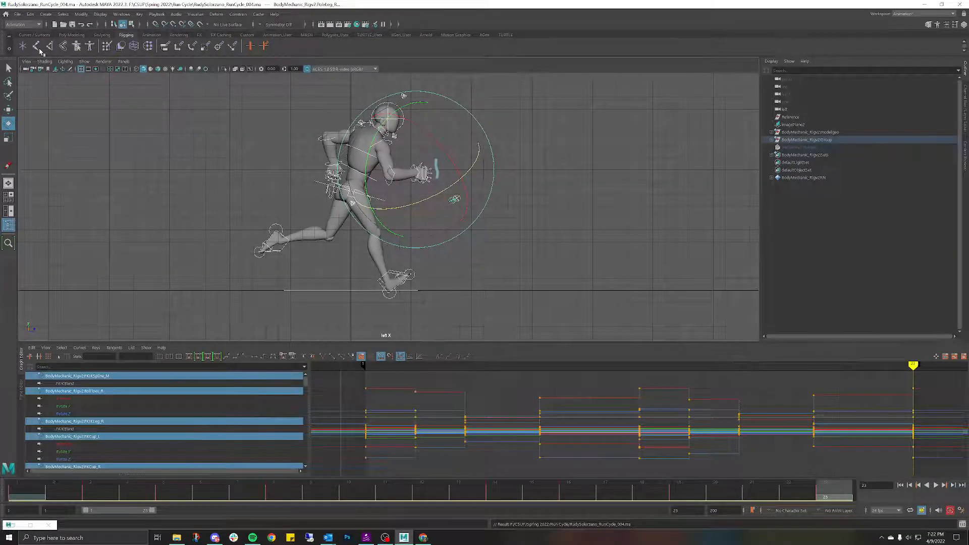
Step: Erase the grease pencil marks and clear the frame, undoing the accidental frame 1 key deletion
click(8, 165)
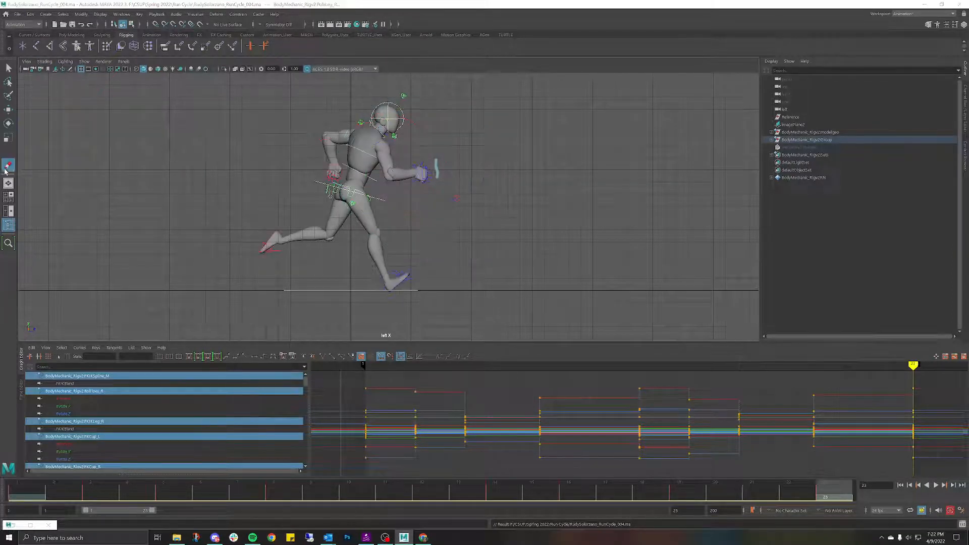
click(174, 156)
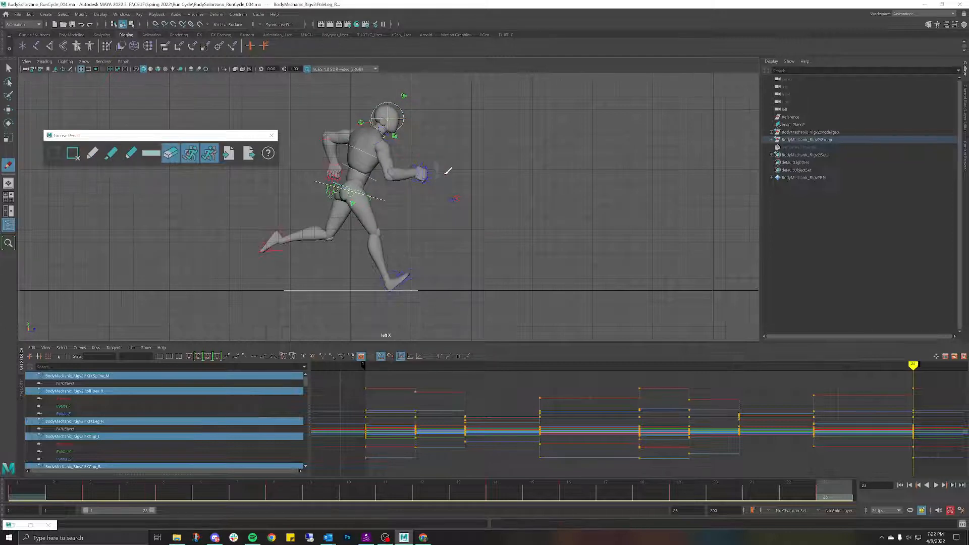
drag(440, 162, 437, 170)
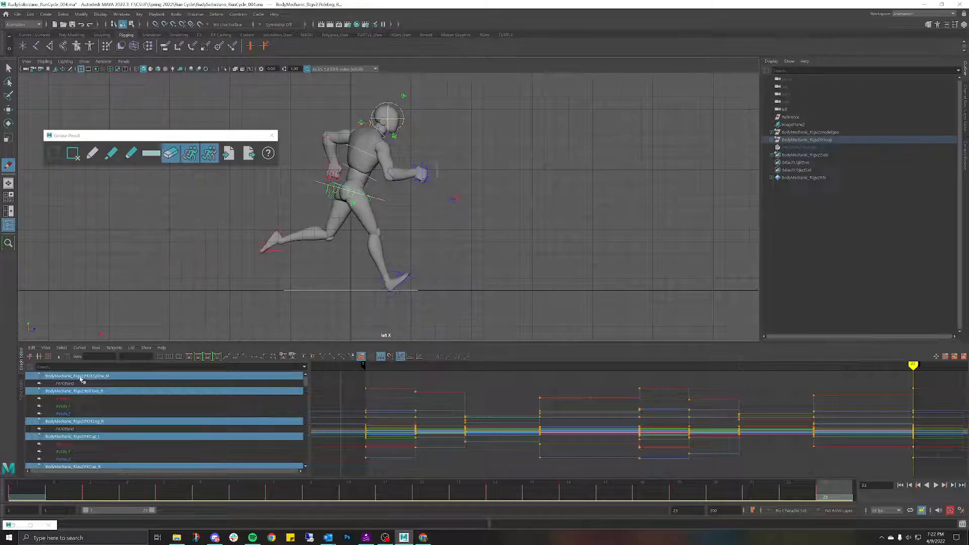
click(28, 489)
key(Delete)
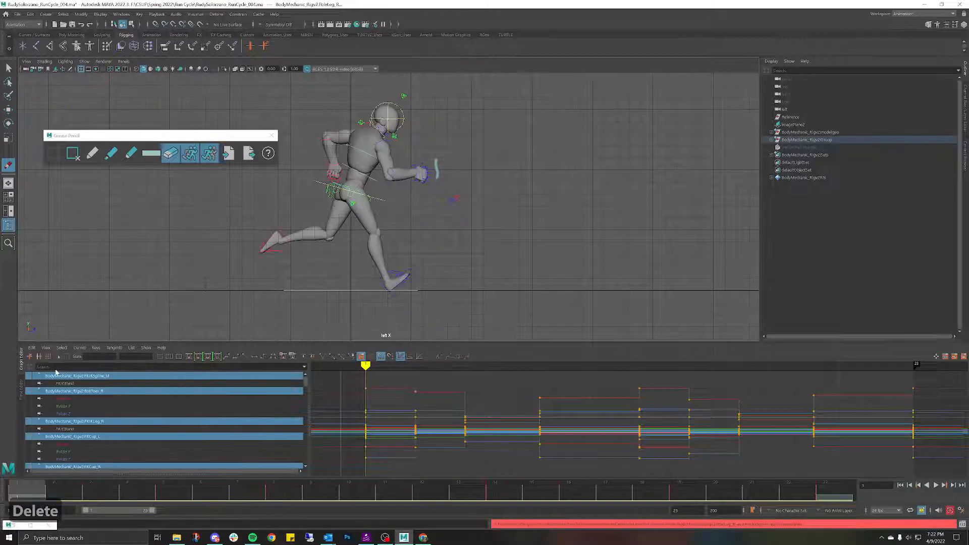
key(Delete)
key(ctrl+z)
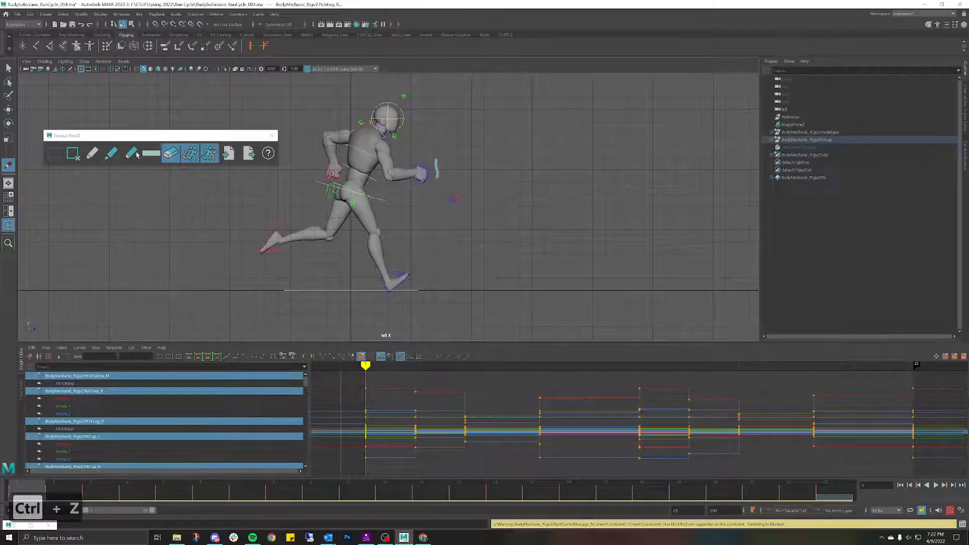
click(73, 153)
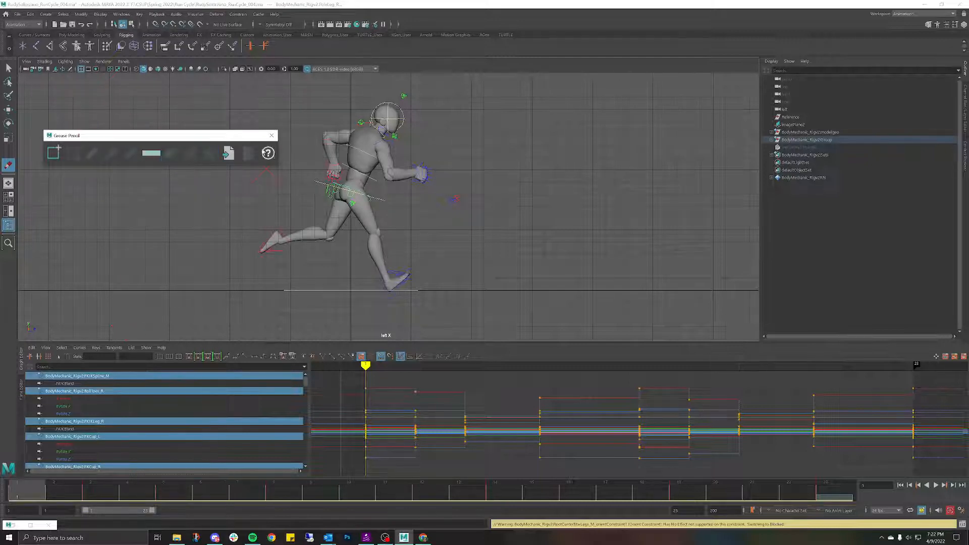
Step: Close the Grease Pencil tools, return to selection, and play the run cycle
click(8, 68)
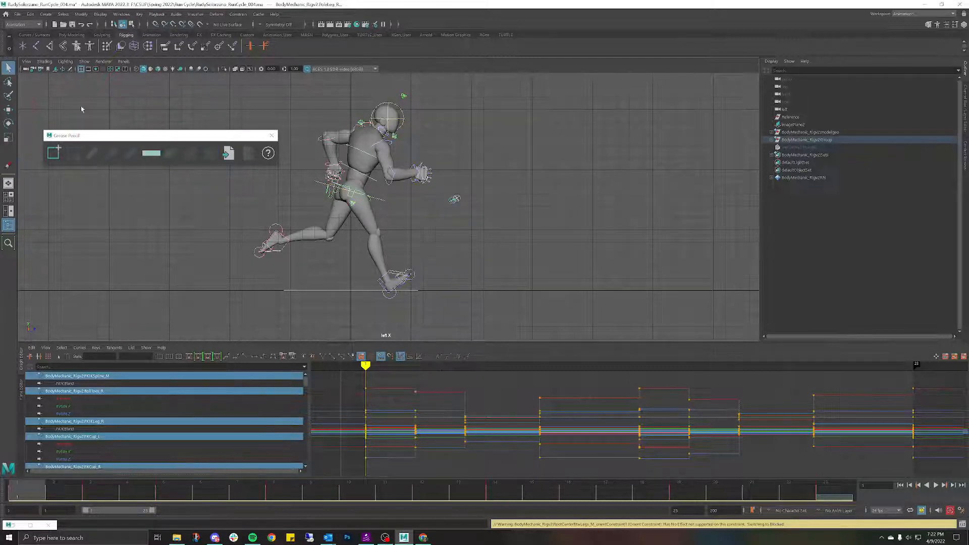
click(272, 135)
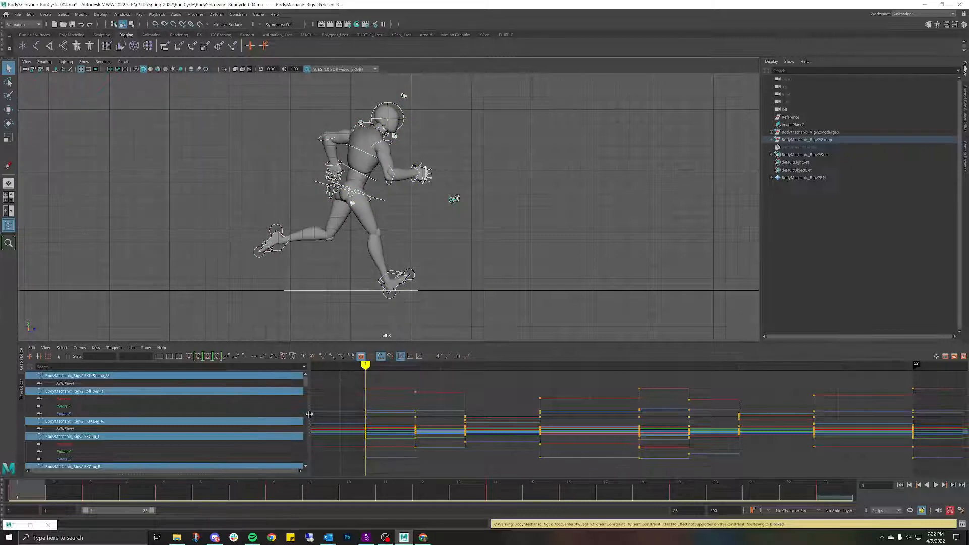
key(alt+v)
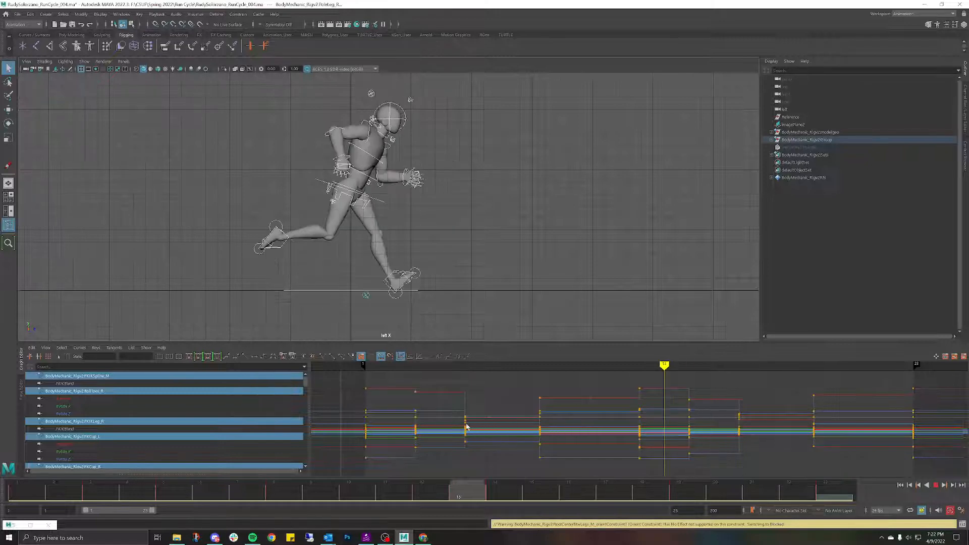
Step: Select FKElbow_R with the Rotate tool and play the run, stopping at frame 16
mouse_move(561, 396)
mouse_down()
mouse_move(450, 409)
mouse_move(563, 405)
mouse_up()
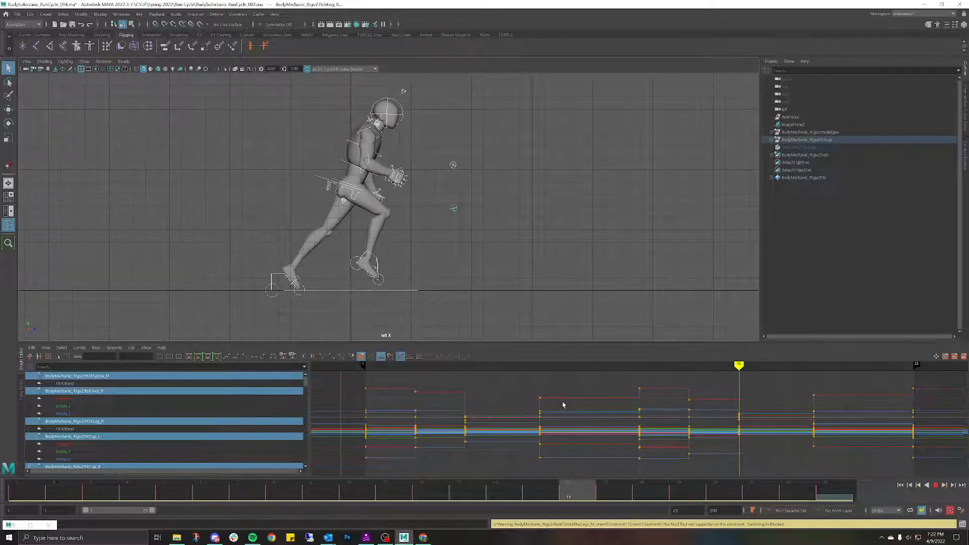
click(441, 157)
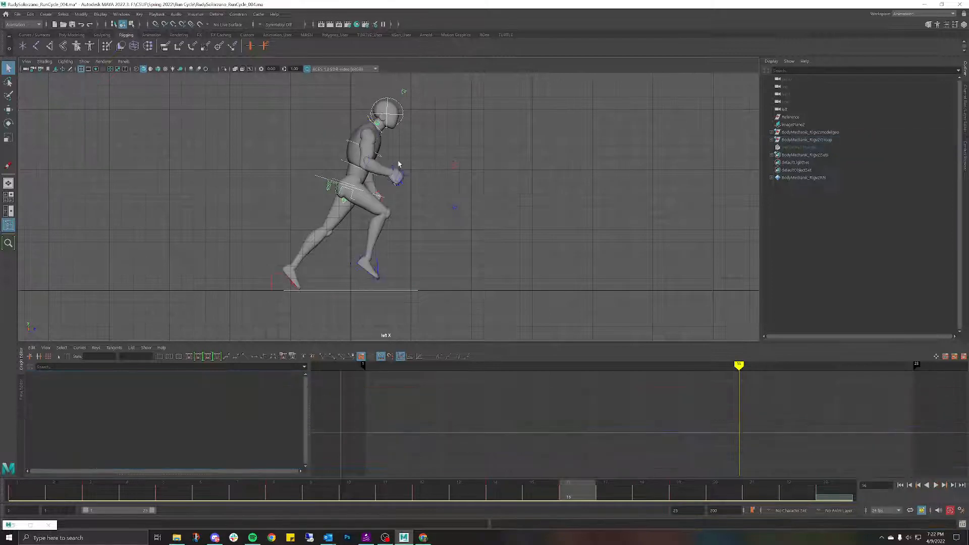
click(369, 166)
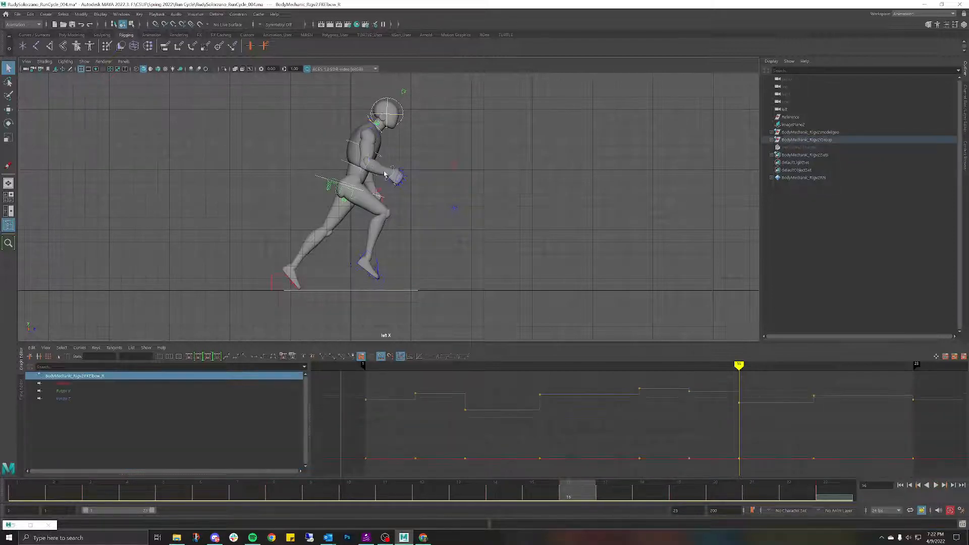
key(e)
key(alt+v)
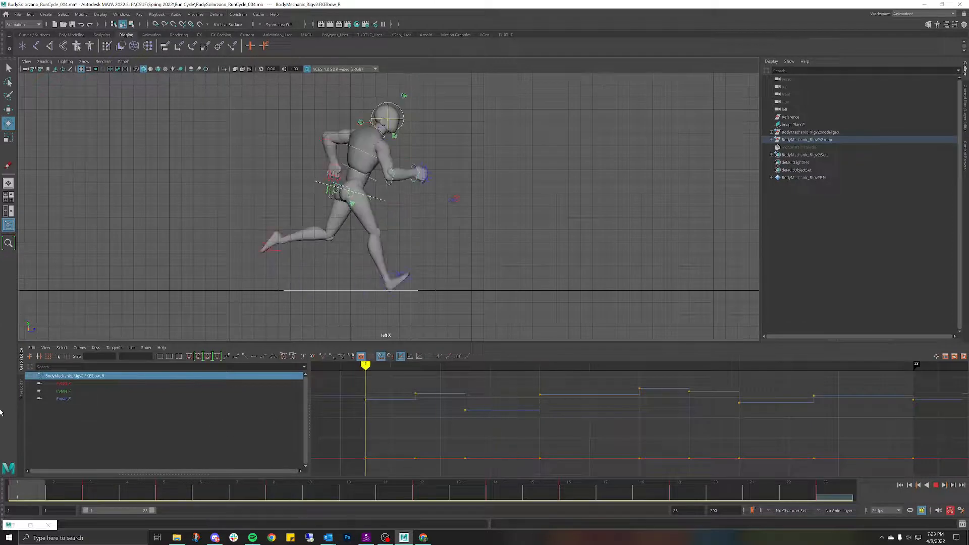
key(Escape)
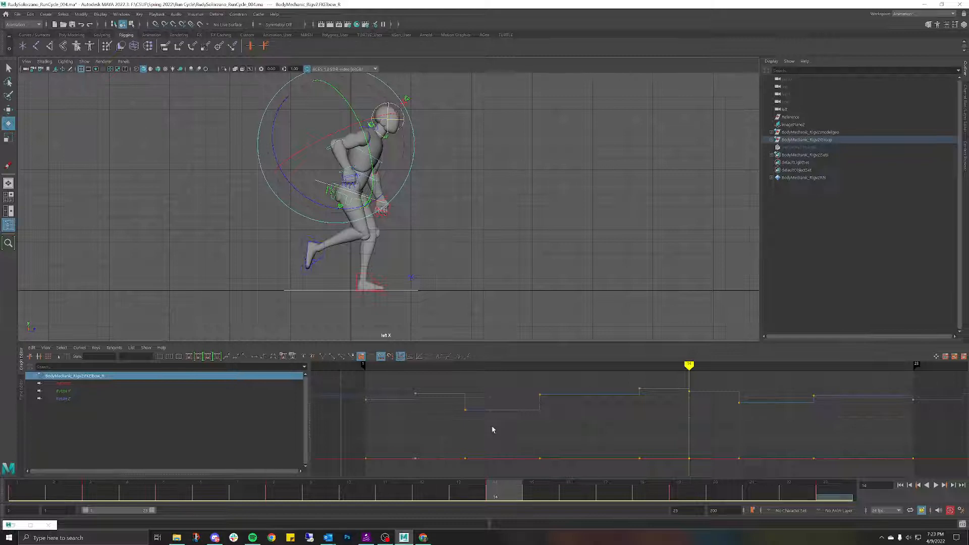
drag(481, 497, 333, 497)
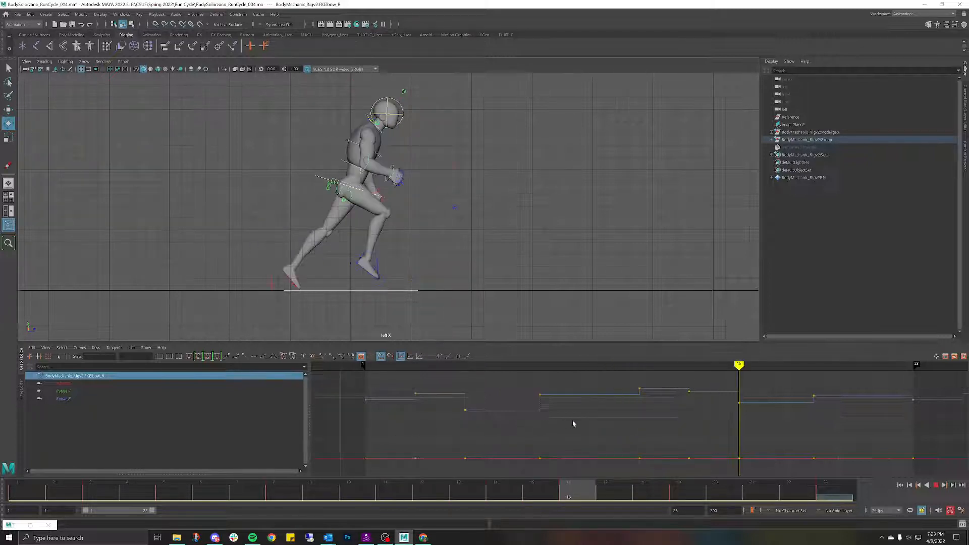
key(Escape)
Step: Rotate the right forearm down at frame 16, nudge it further, and replay
drag(395, 226, 374, 242)
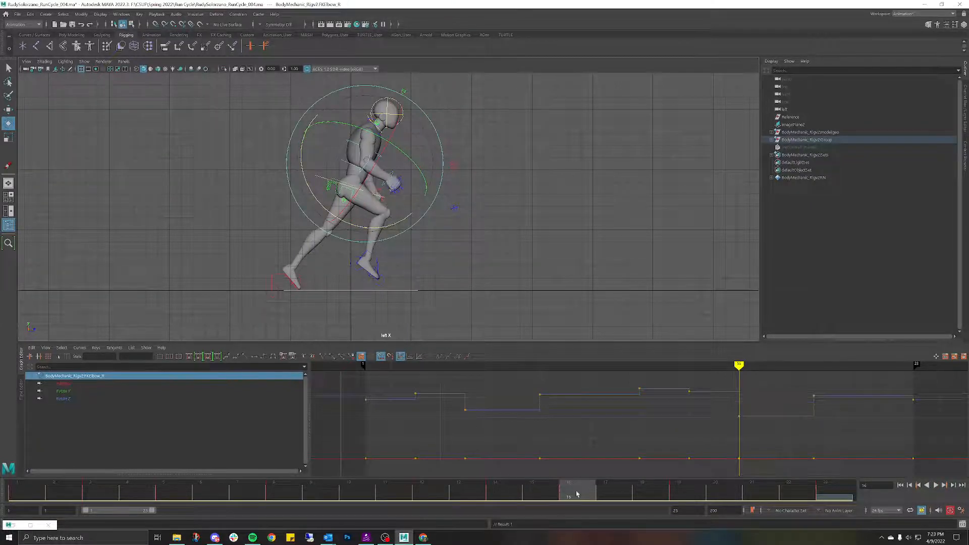
drag(577, 493, 506, 415)
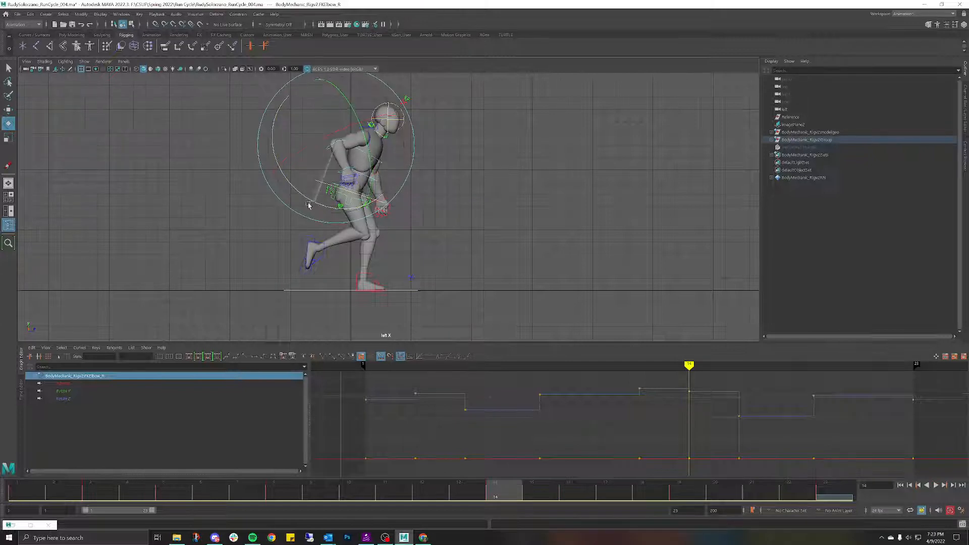
drag(308, 204, 295, 205)
key(alt+v)
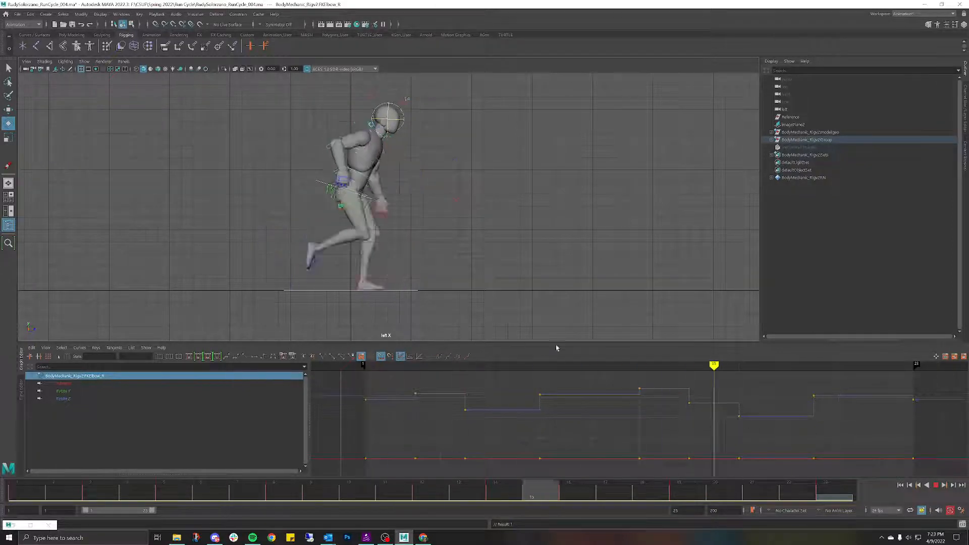
drag(530, 345, 573, 355)
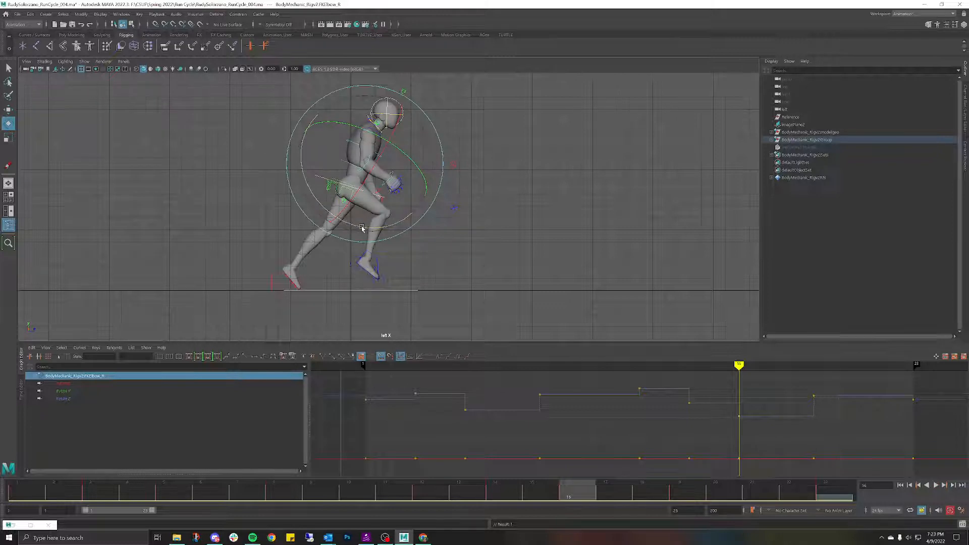
Step: Lower the right elbow again at frame 16 and review playback through frame 23
drag(352, 228, 384, 249)
key(alt+v)
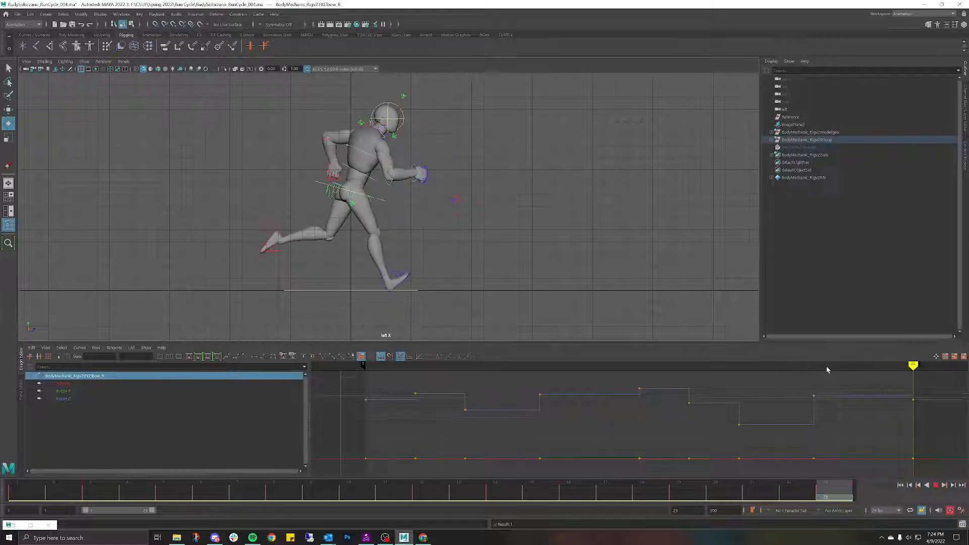
key(Escape)
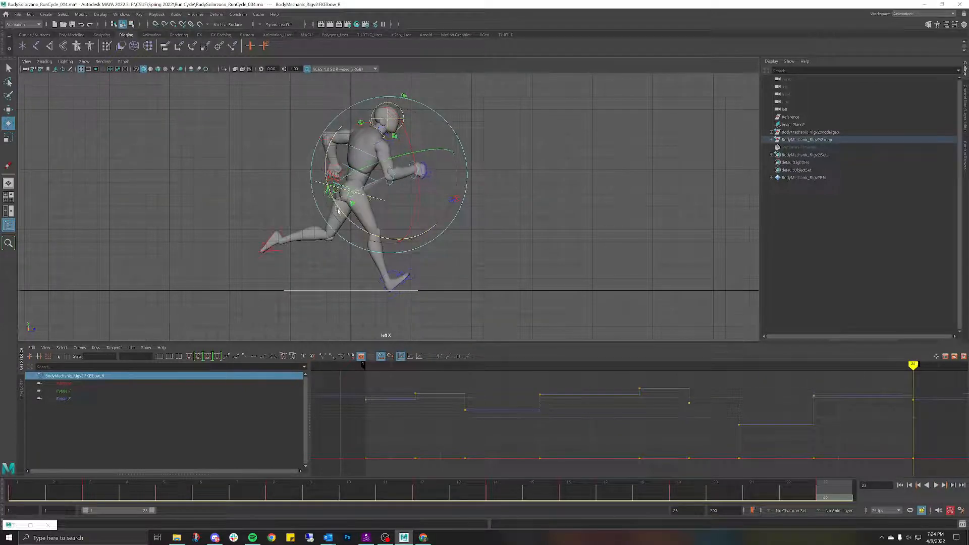
key(alt+v)
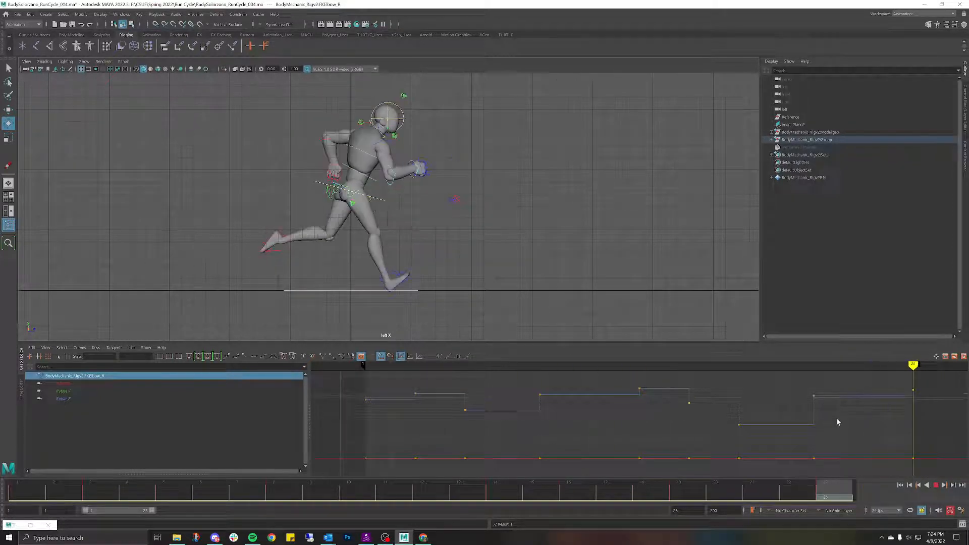
key(Escape)
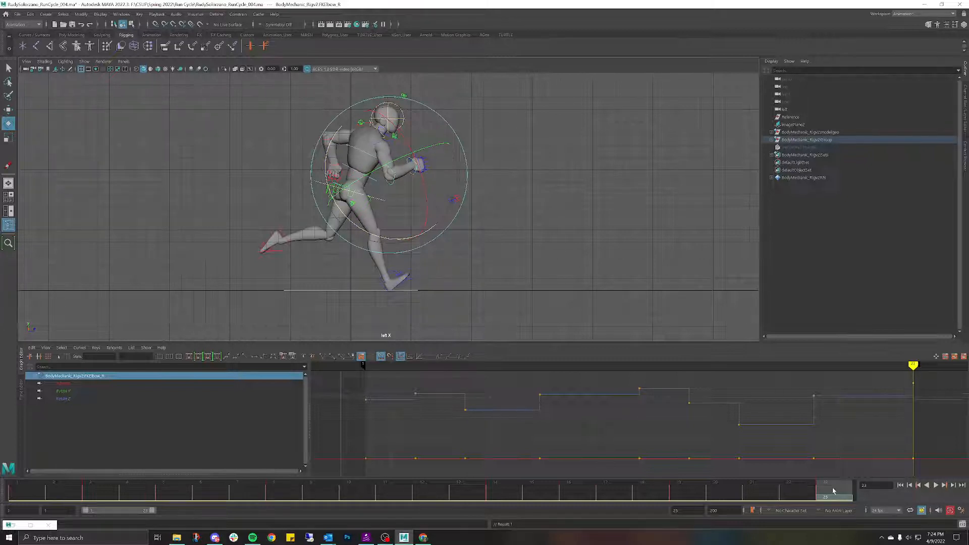
key(alt+v)
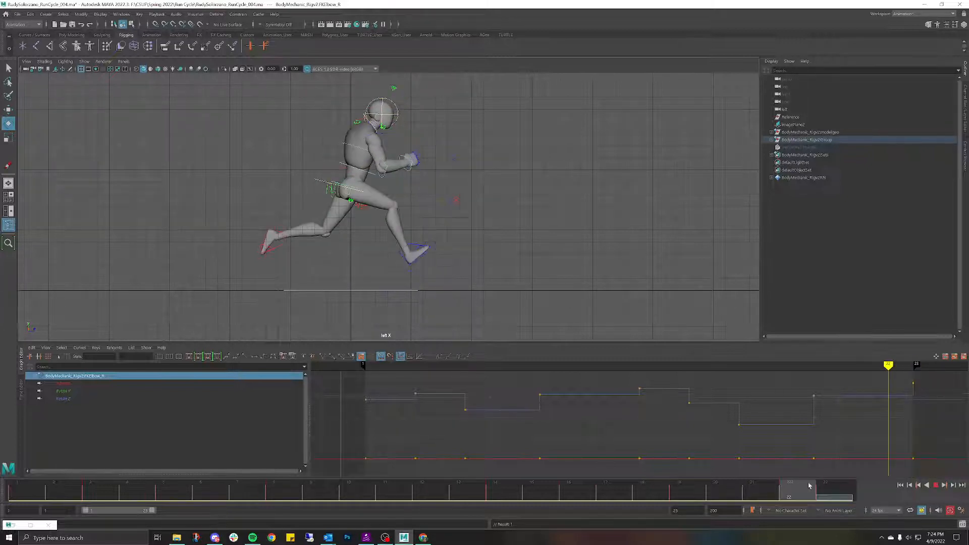
mouse_move(809, 485)
mouse_down()
mouse_move(828, 493)
mouse_move(792, 493)
mouse_move(830, 490)
mouse_up()
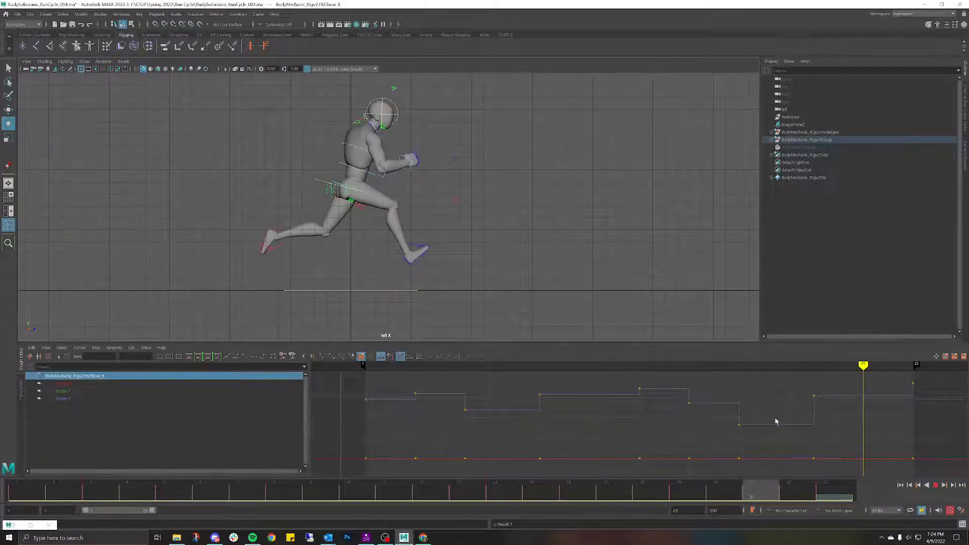
key(Escape)
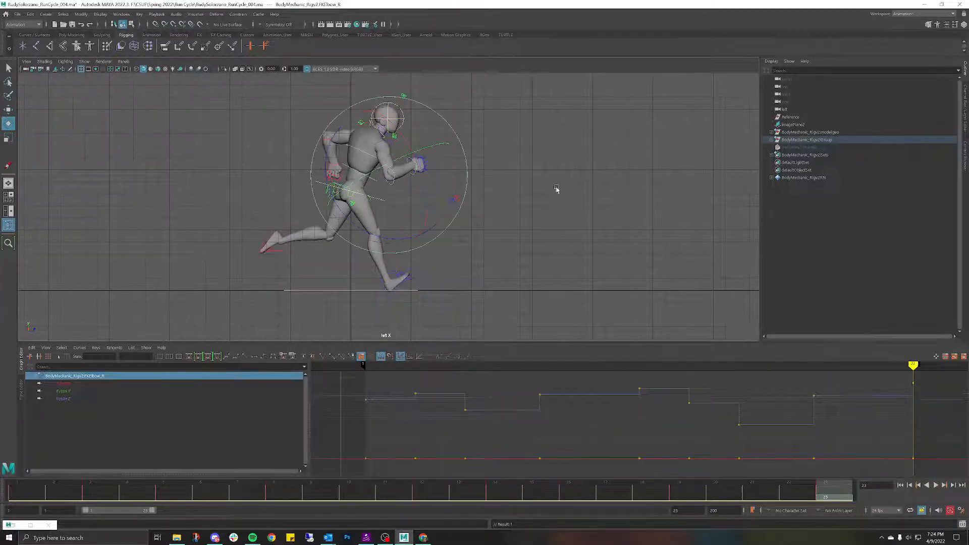
click(557, 189)
click(407, 163)
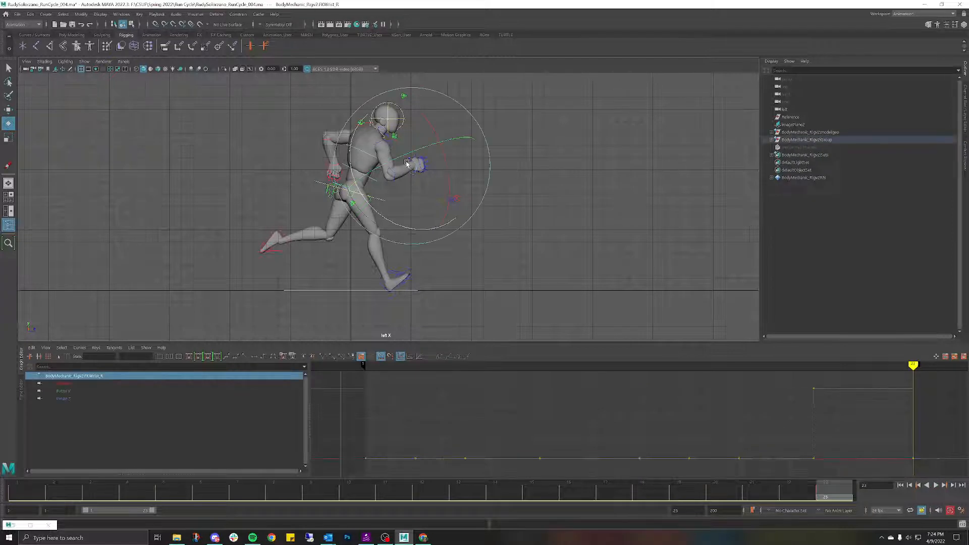
drag(350, 150, 350, 162)
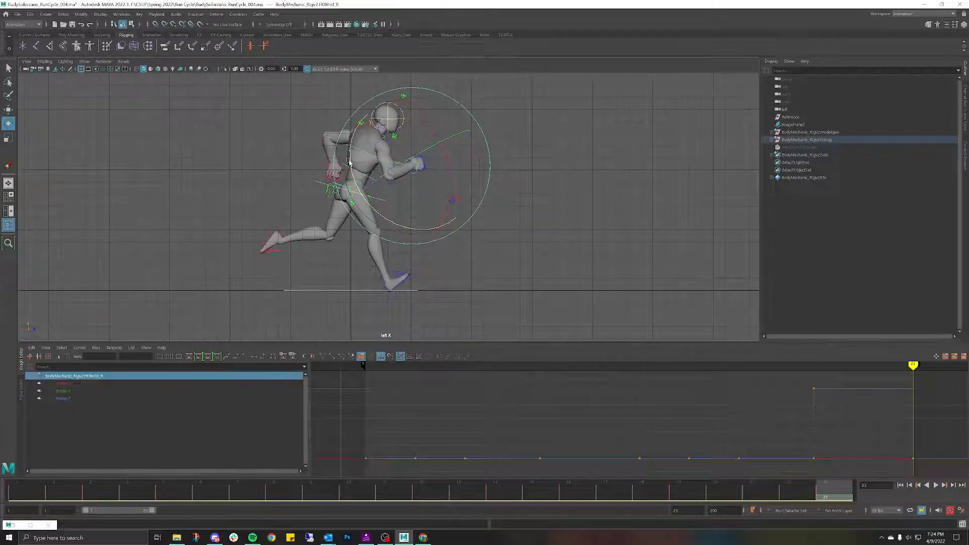
key(alt+v)
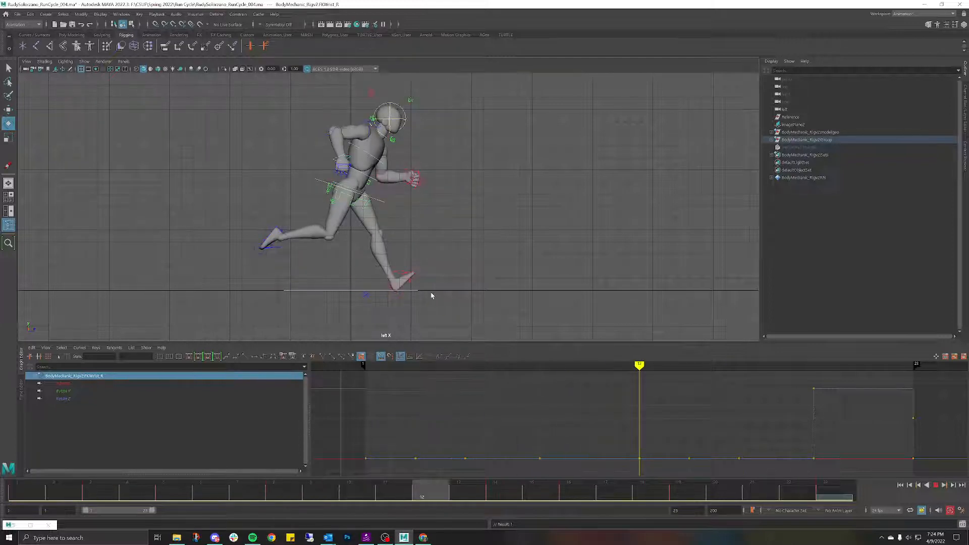
key(Escape)
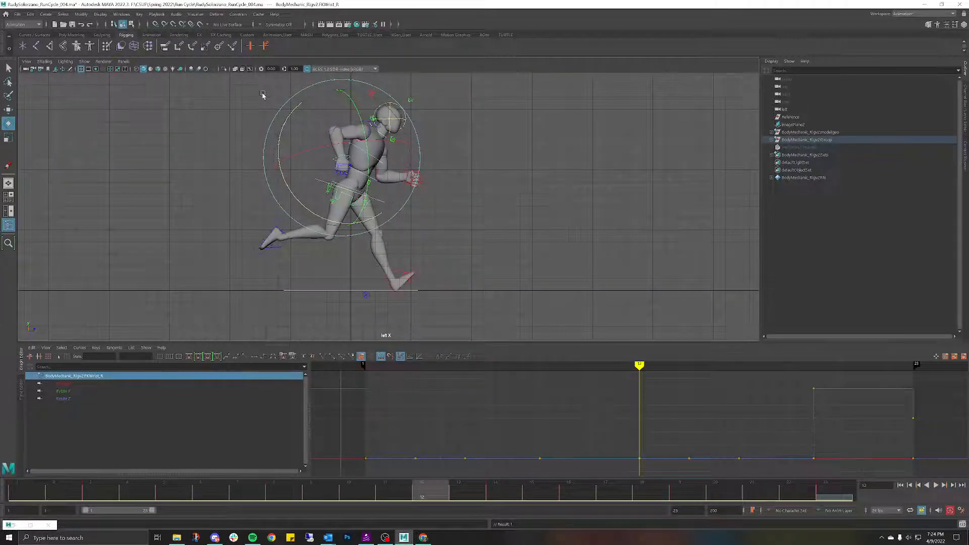
click(261, 94)
click(327, 135)
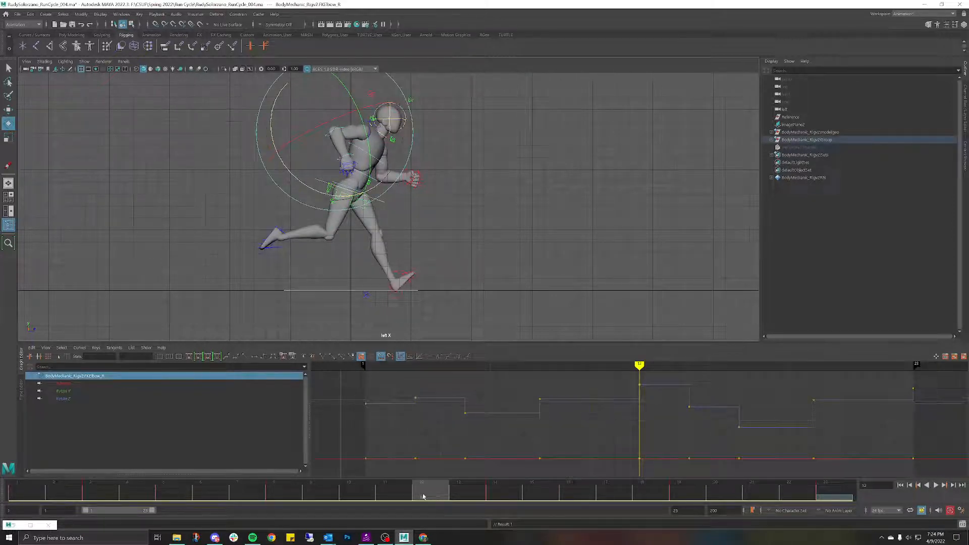
drag(424, 496, 620, 498)
key(alt+v)
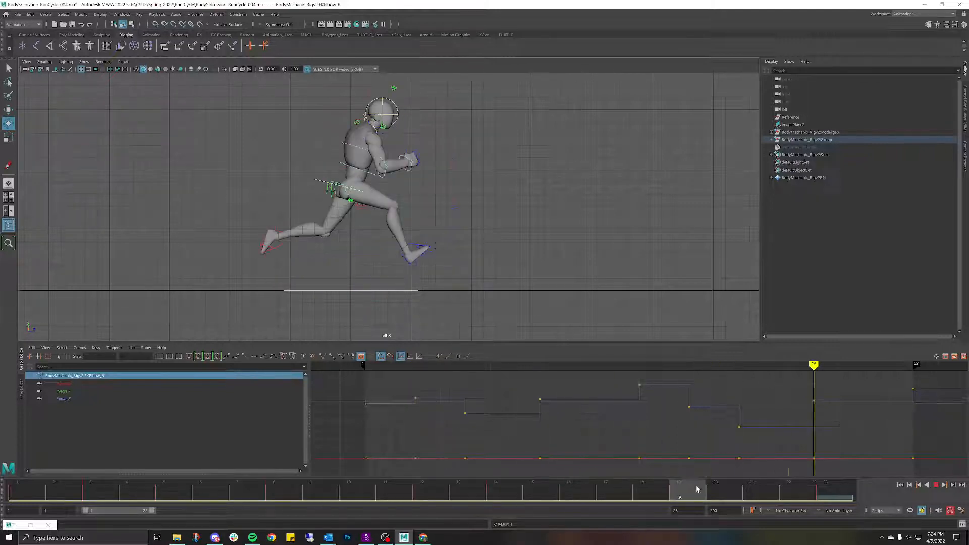
drag(697, 489, 473, 418)
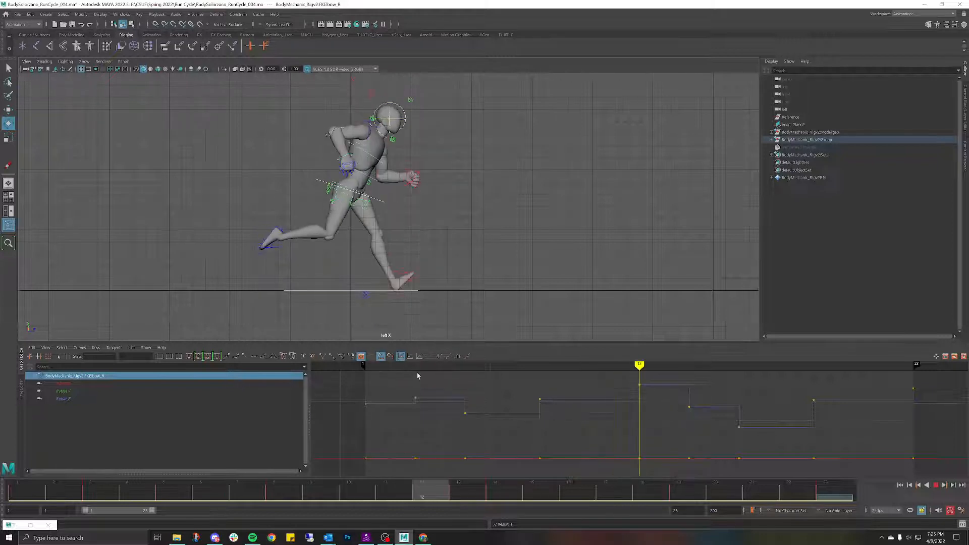
Step: Rework FKScapula_R's rotation across the cycle, undoing a stray right shoulder selection
key(Escape)
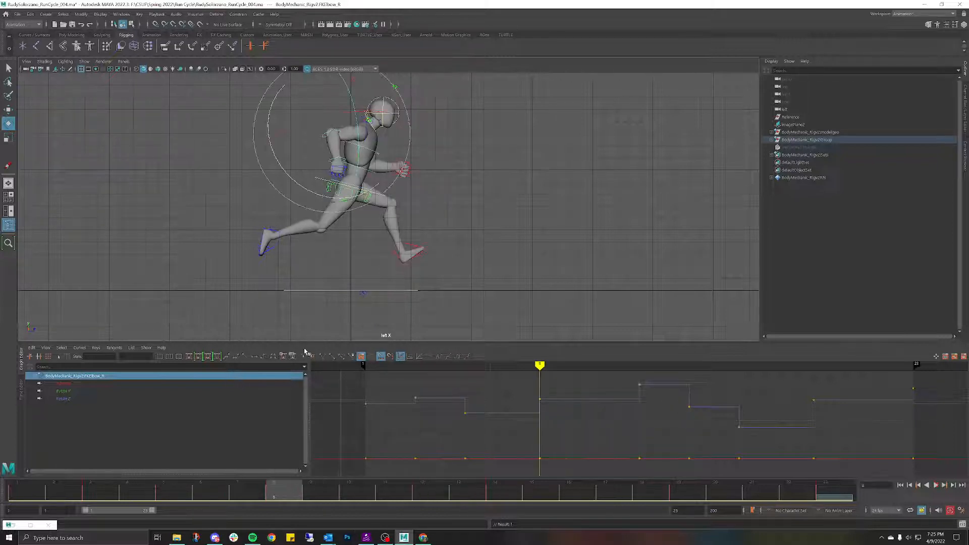
click(421, 145)
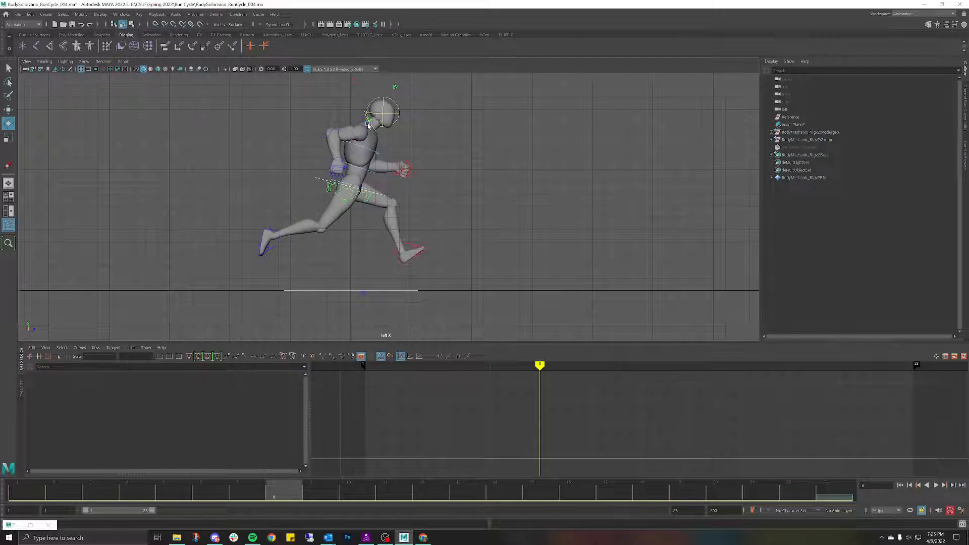
click(370, 121)
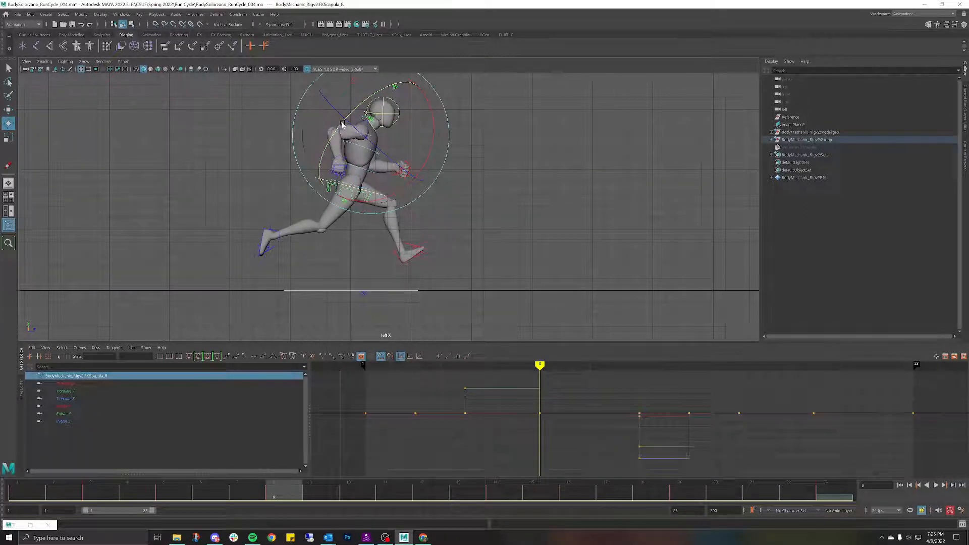
drag(290, 502, 416, 470)
key(ctrl+z)
key(ctrl+z)
key(ctrl+z)
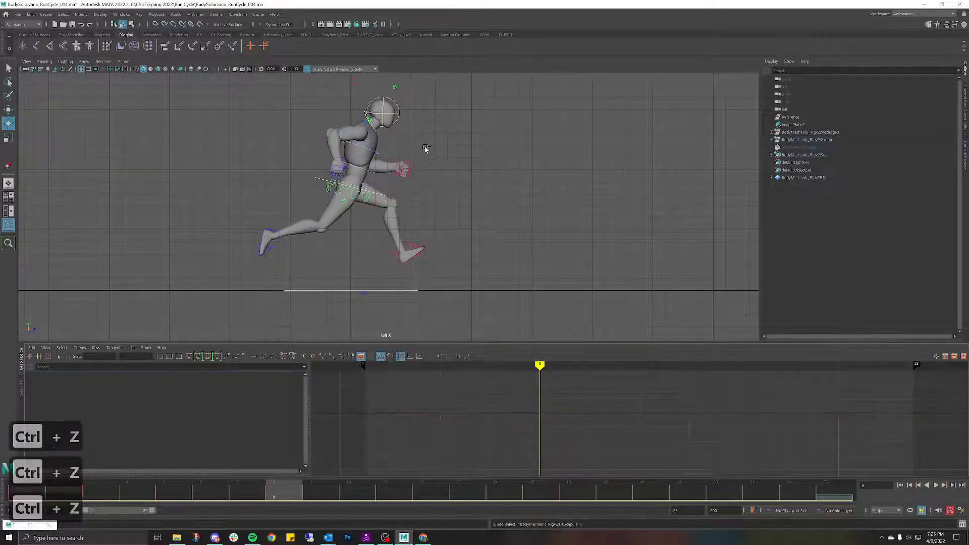
click(367, 127)
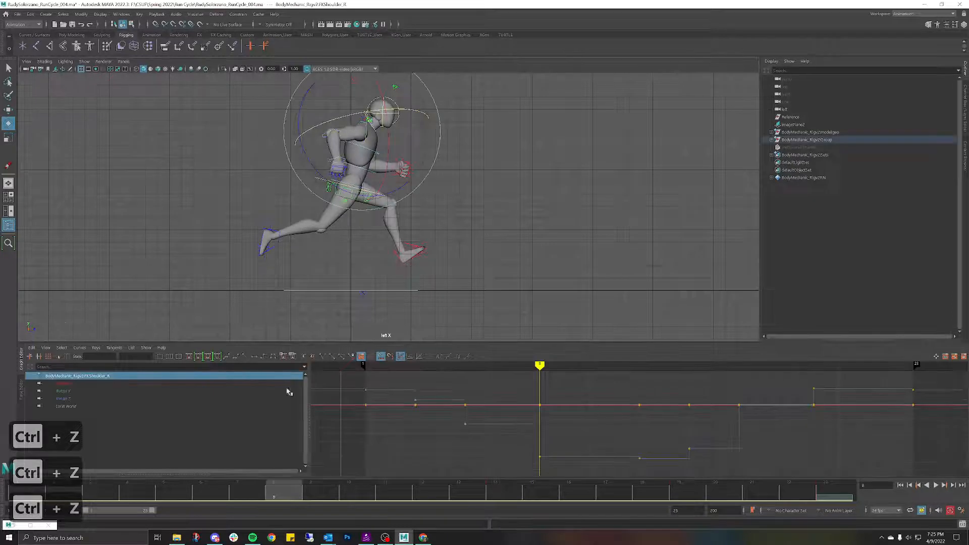
mouse_move(274, 485)
mouse_down()
mouse_move(258, 485)
mouse_move(428, 478)
mouse_move(347, 467)
mouse_move(426, 476)
mouse_move(286, 476)
mouse_up()
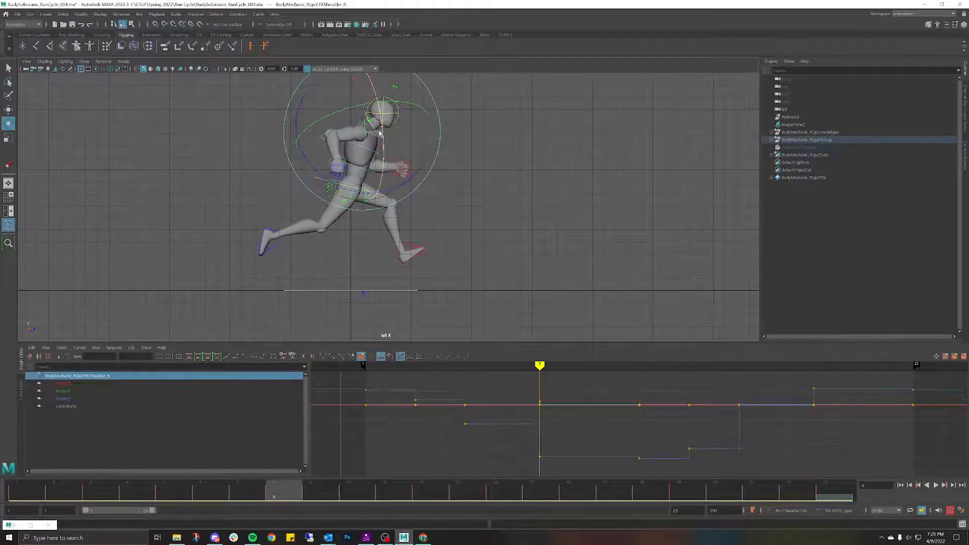
key(ctrl+z)
key(ctrl+z)
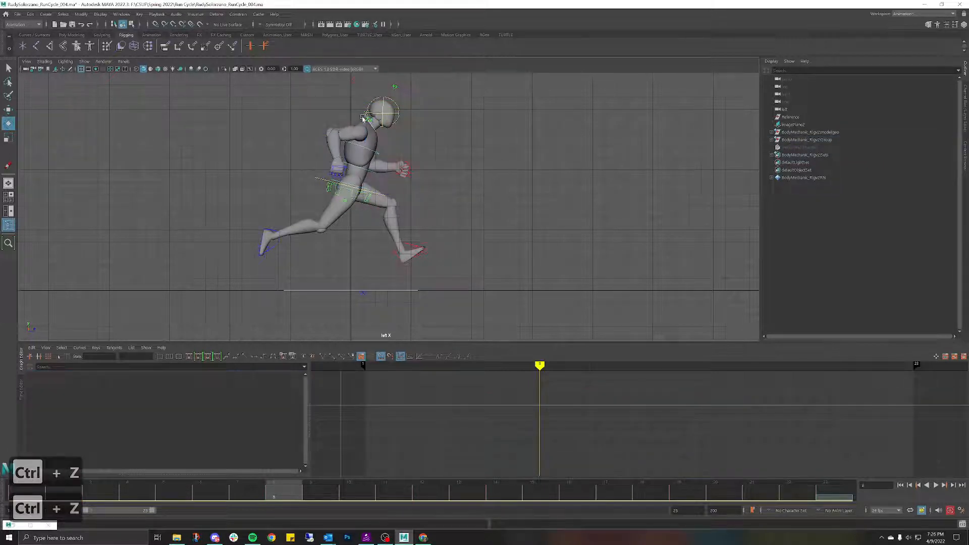
click(363, 118)
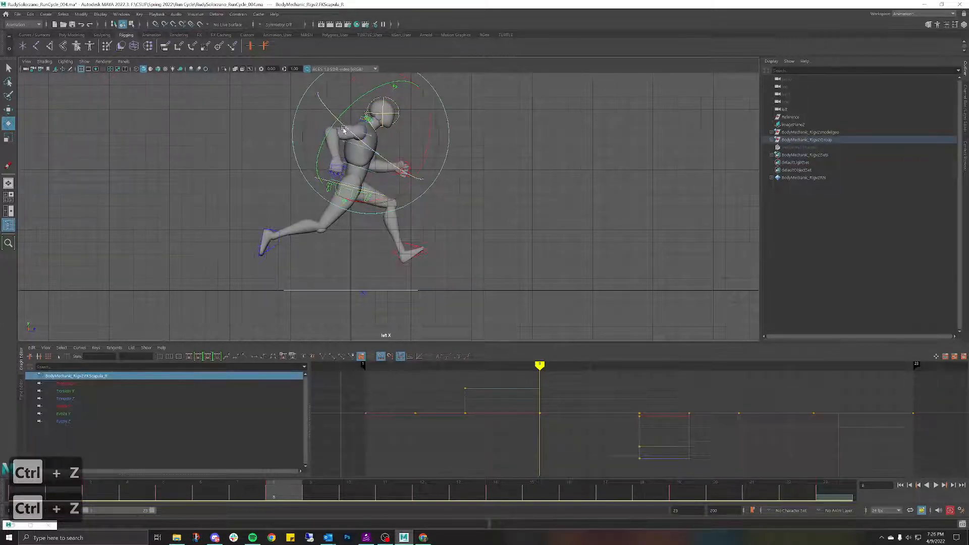
mouse_move(305, 488)
mouse_down()
mouse_move(248, 487)
mouse_move(359, 463)
mouse_move(439, 465)
mouse_move(395, 457)
mouse_move(441, 456)
mouse_move(318, 435)
mouse_move(76, 434)
mouse_move(469, 410)
mouse_move(737, 471)
mouse_move(199, 370)
mouse_move(247, 349)
mouse_move(585, 424)
mouse_move(167, 383)
mouse_move(574, 401)
mouse_move(196, 337)
mouse_move(269, 318)
mouse_move(692, 428)
mouse_move(356, 352)
mouse_move(320, 318)
mouse_move(620, 384)
mouse_move(747, 394)
mouse_move(227, 354)
mouse_move(455, 336)
mouse_move(752, 374)
mouse_move(298, 354)
mouse_move(867, 399)
mouse_move(238, 303)
mouse_move(378, 283)
mouse_move(498, 294)
mouse_move(841, 381)
mouse_move(801, 386)
mouse_move(853, 393)
mouse_move(585, 322)
mouse_move(673, 325)
mouse_up()
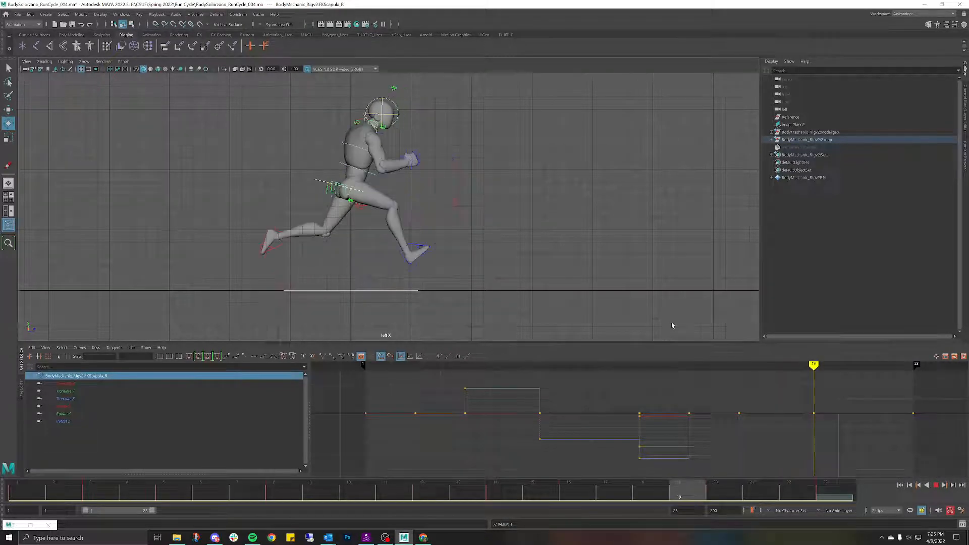
Step: Select FKElbow_R, check FKShoulder_R, and move to the last frames of the cycle
click(473, 151)
click(388, 168)
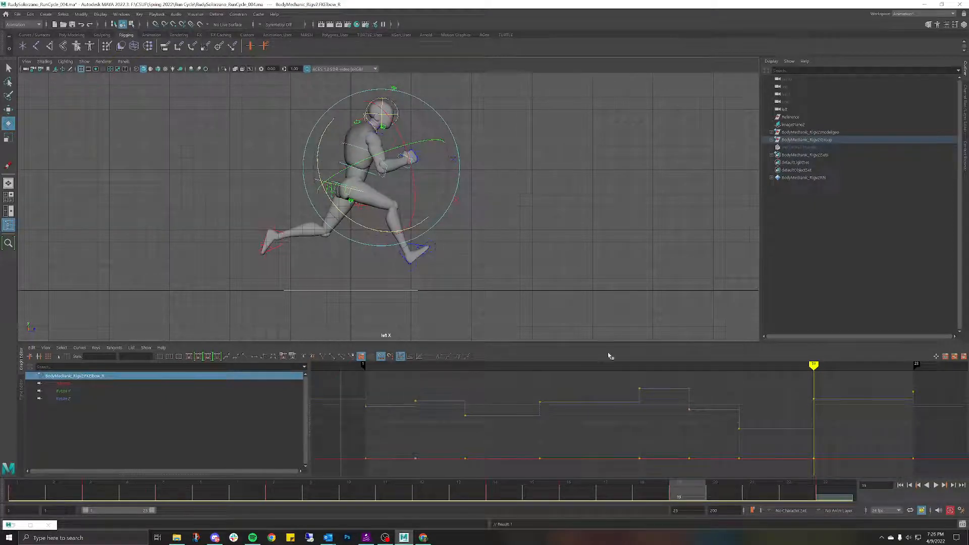
drag(695, 484, 863, 441)
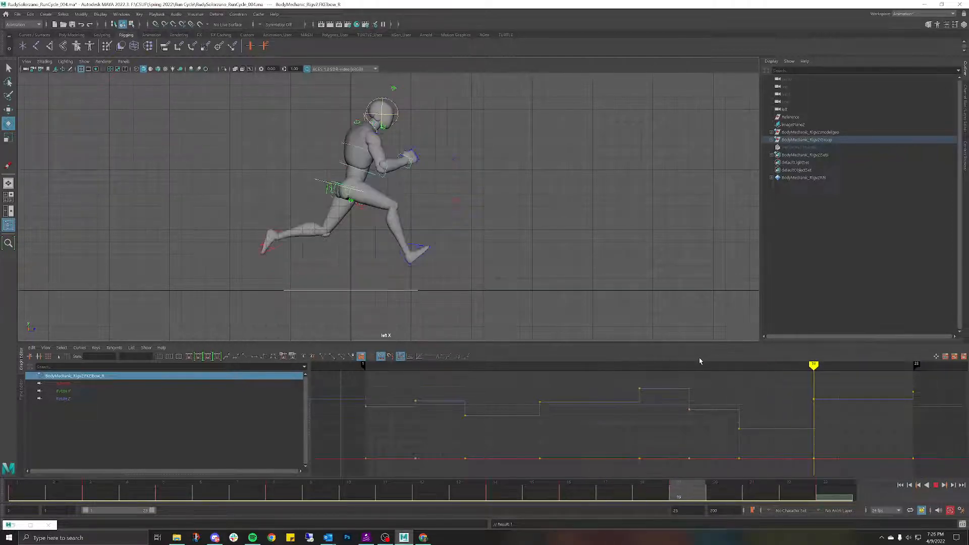
click(413, 143)
click(374, 137)
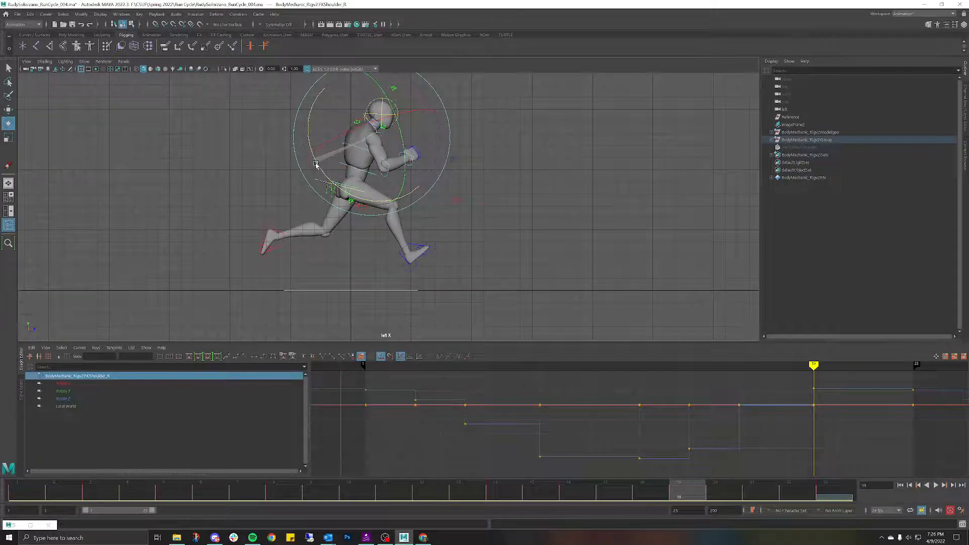
click(436, 166)
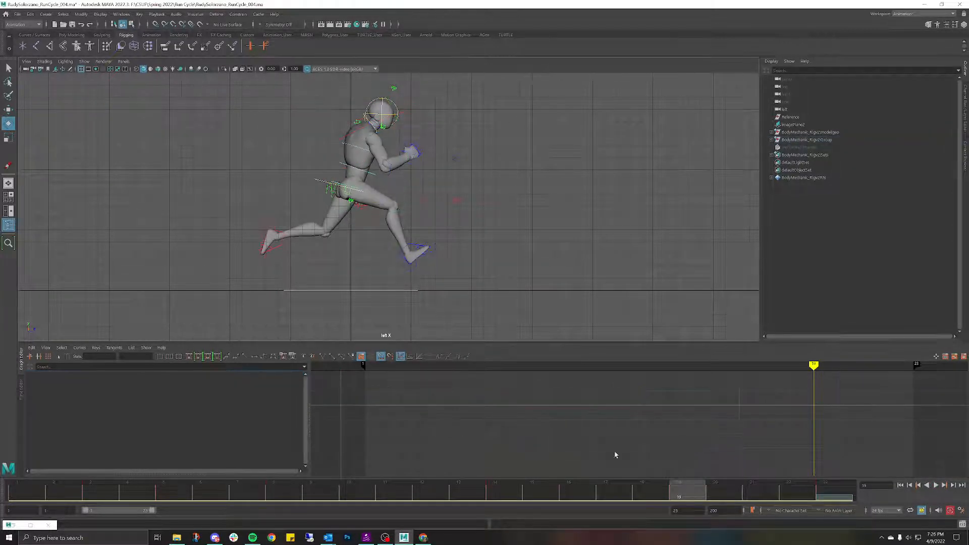
drag(684, 491, 825, 490)
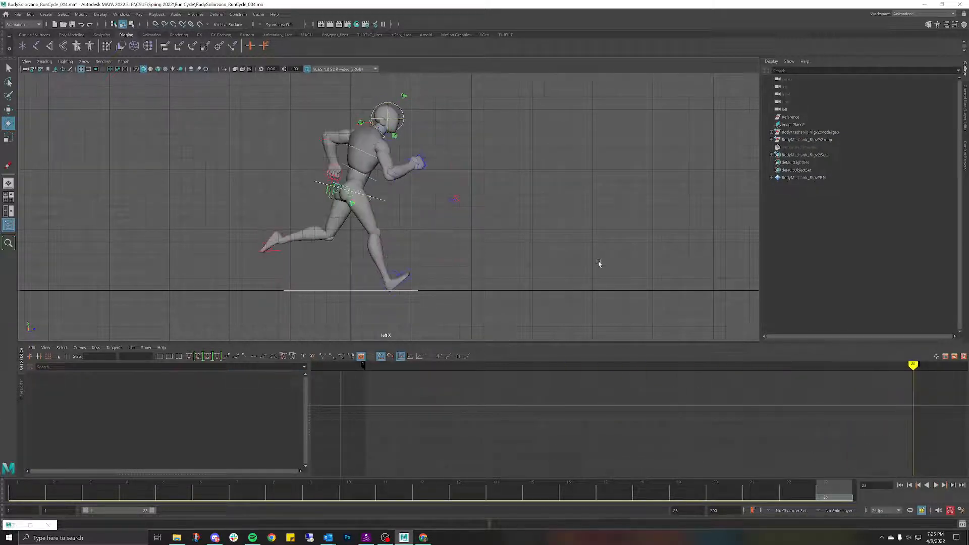
Step: Reselect FKElbow_R, play the run, and scrub near the final frame to check it
click(397, 176)
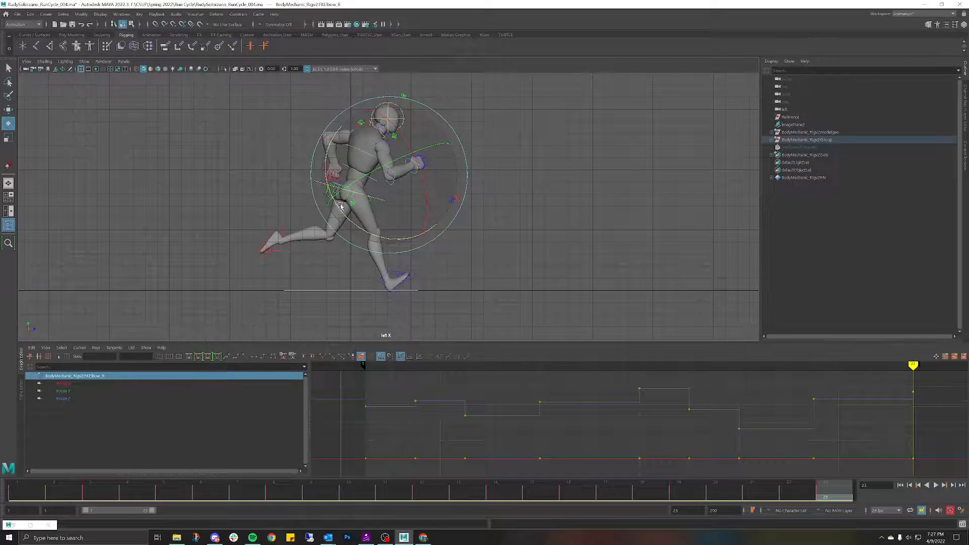
key(alt+v)
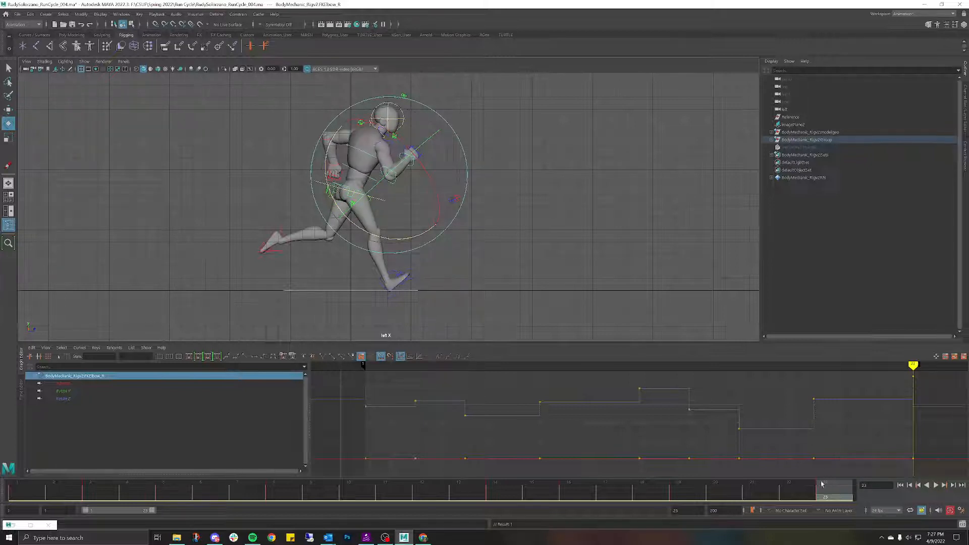
key(alt+v)
key(alt+v)
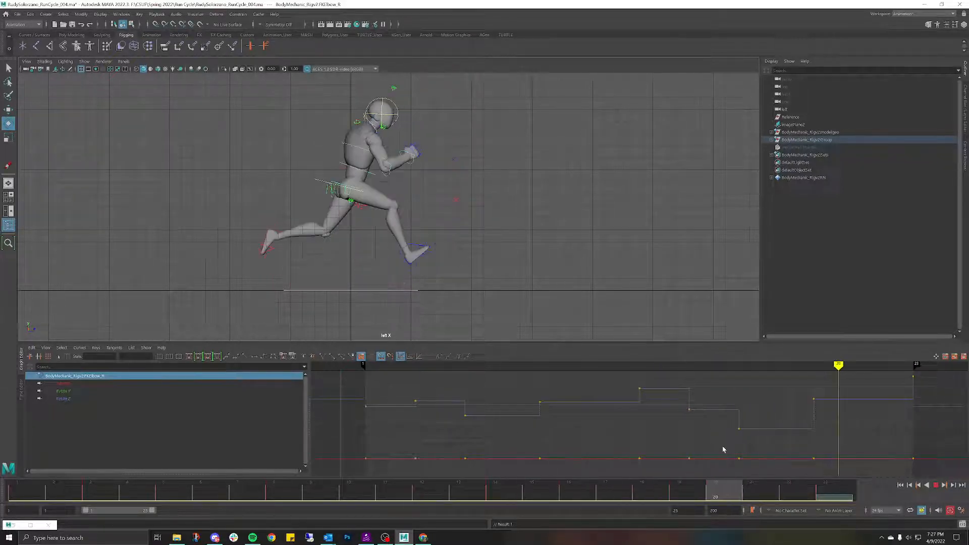
click(490, 168)
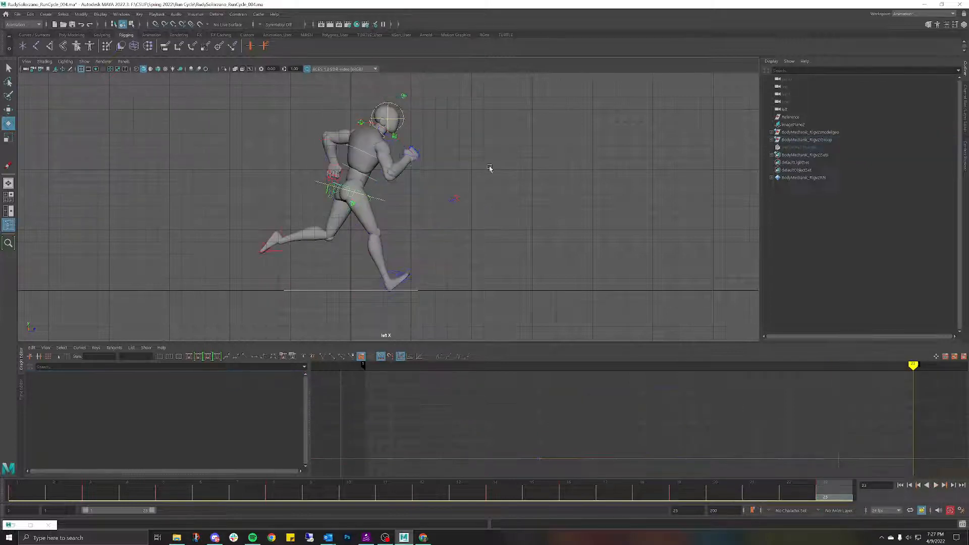
click(386, 168)
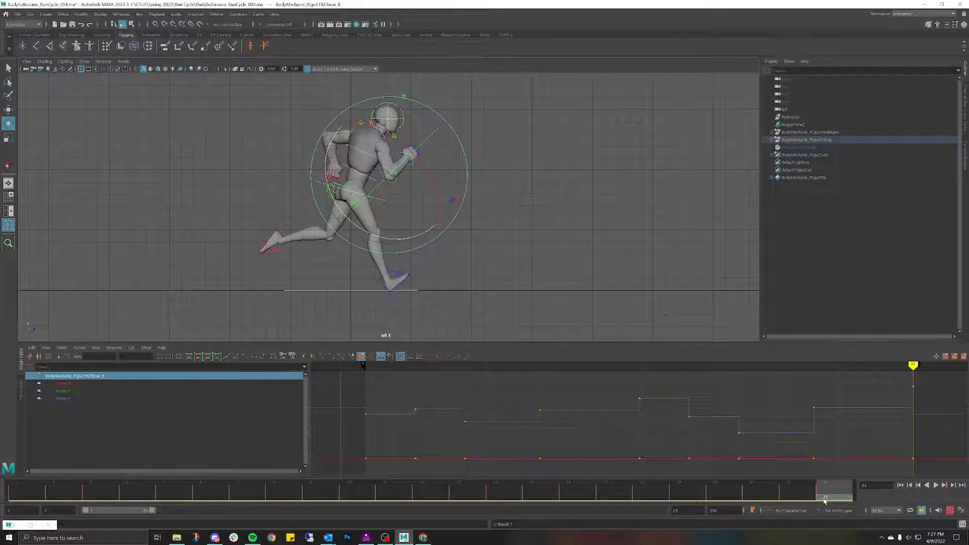
drag(824, 501, 824, 471)
key(alt+v)
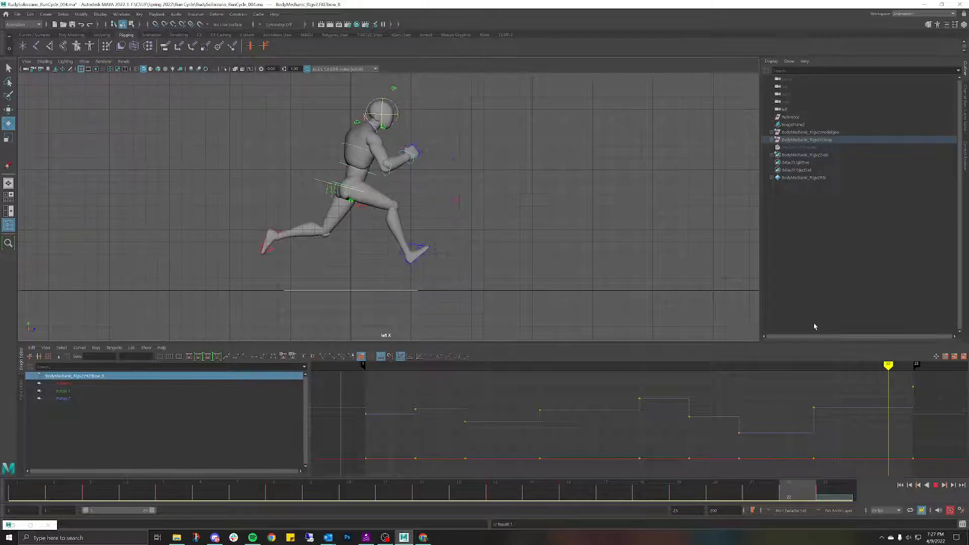
Step: Copy all rig controls' keys at frame 23, paste them onto frame 1, and play the loop
key(alt+v)
click(508, 151)
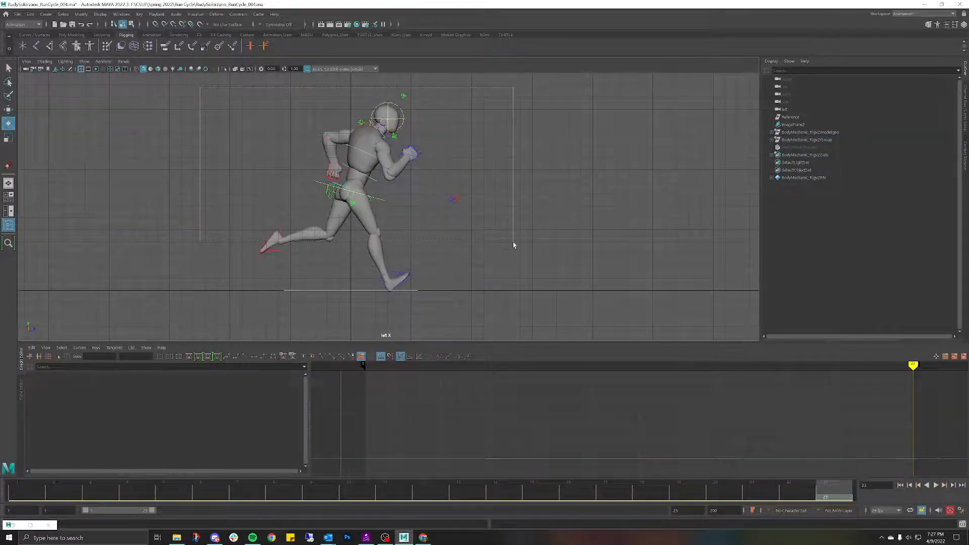
drag(534, 289, 535, 291)
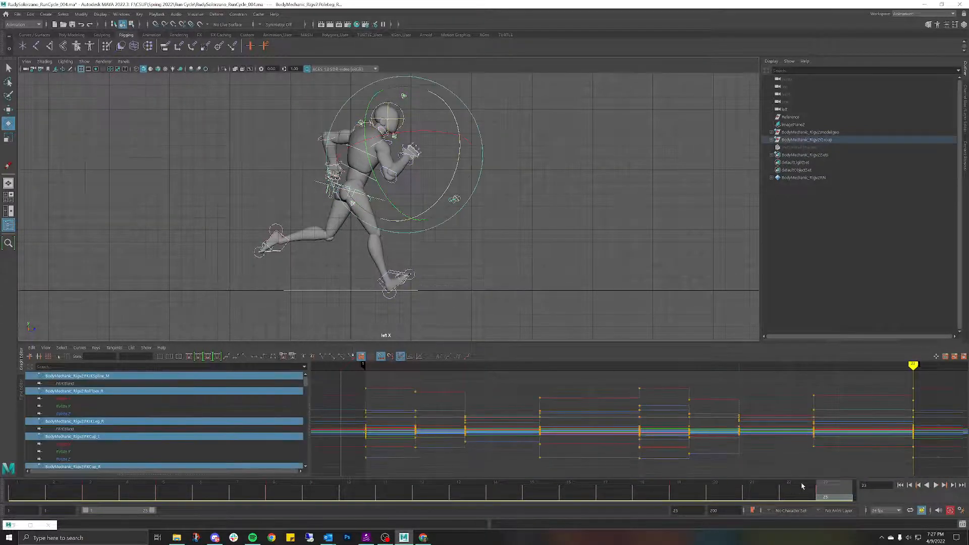
right_click(821, 492)
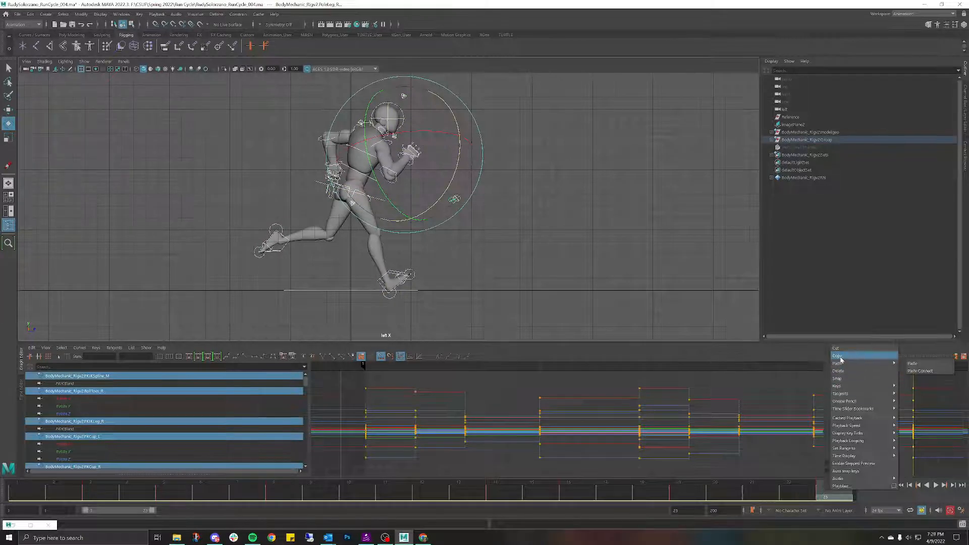
click(837, 356)
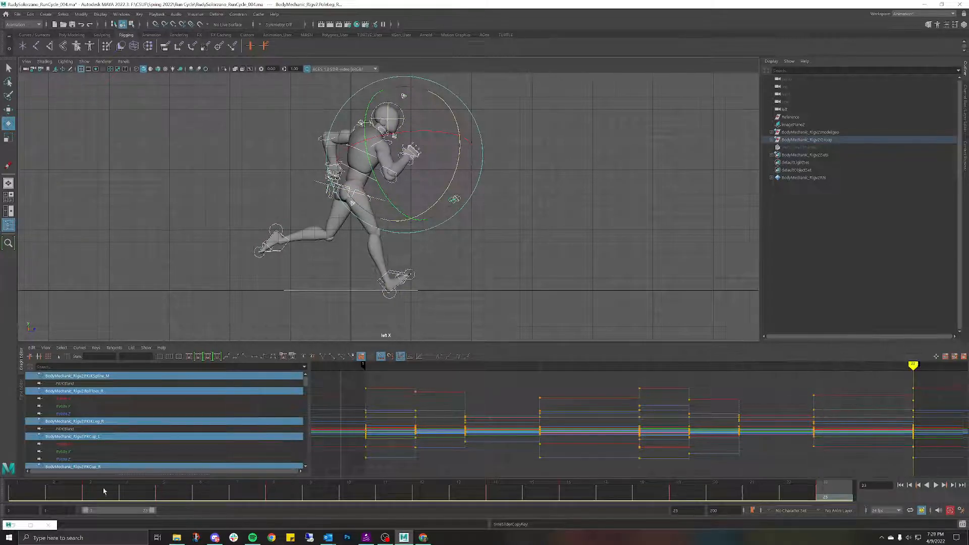
click(43, 497)
right_click(43, 497)
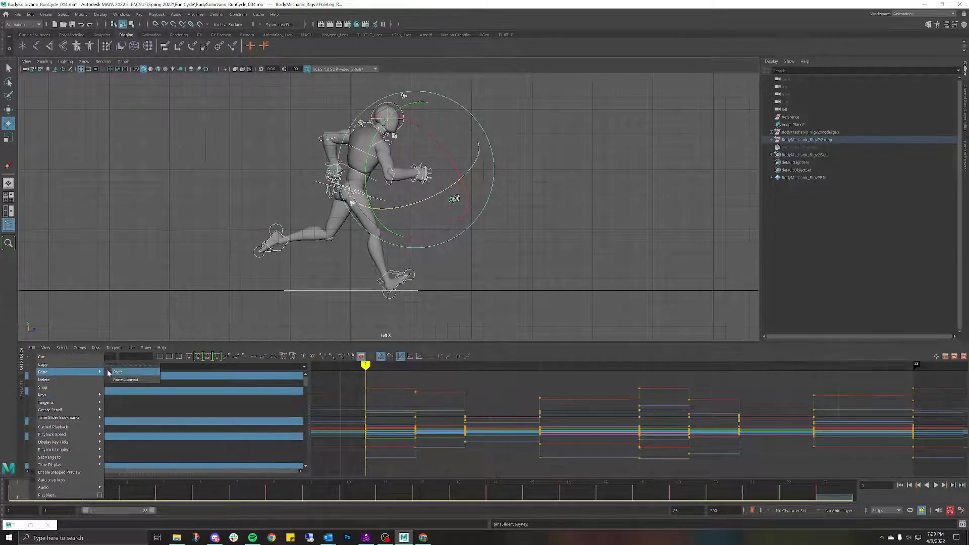
click(113, 372)
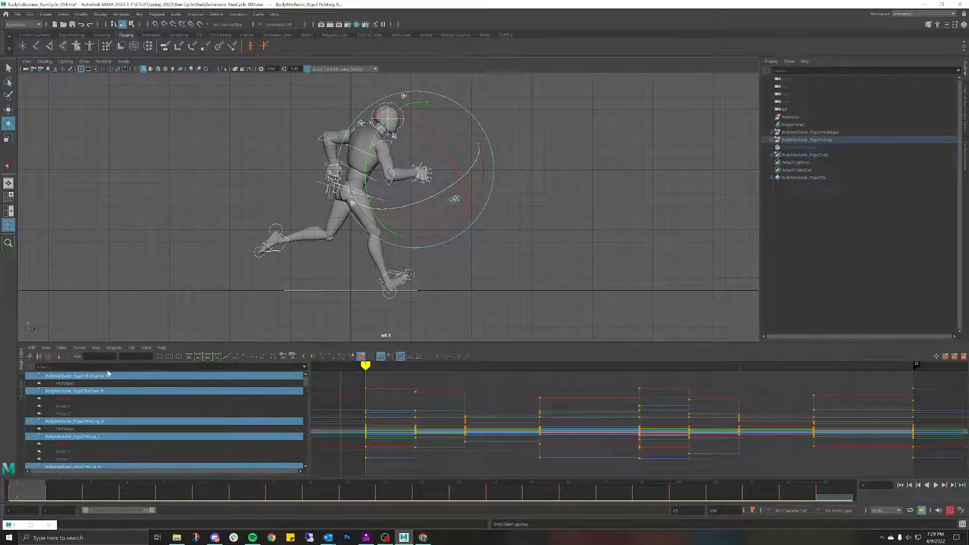
click(115, 232)
key(alt+v)
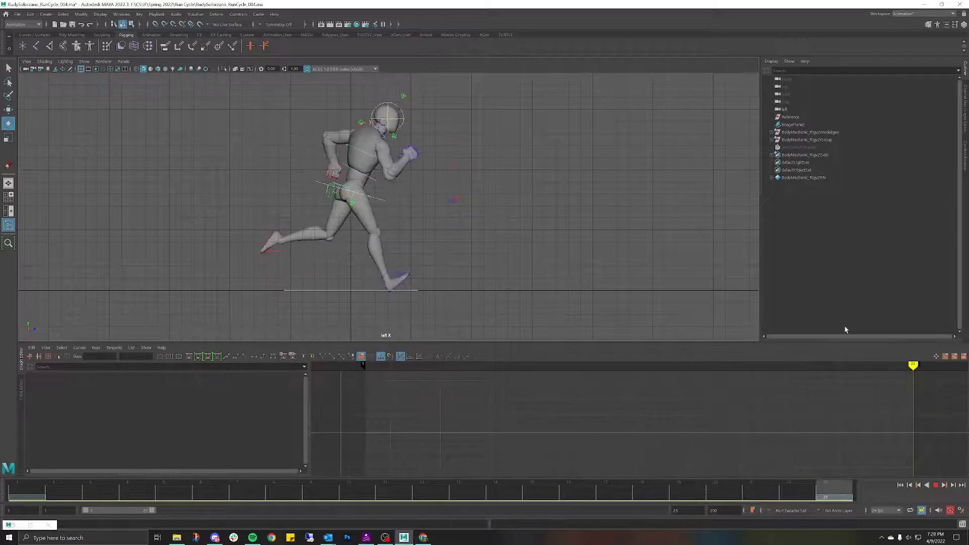
Step: Save the scene as Maya ASCII with version number 005, then replay from frame 1
click(17, 14)
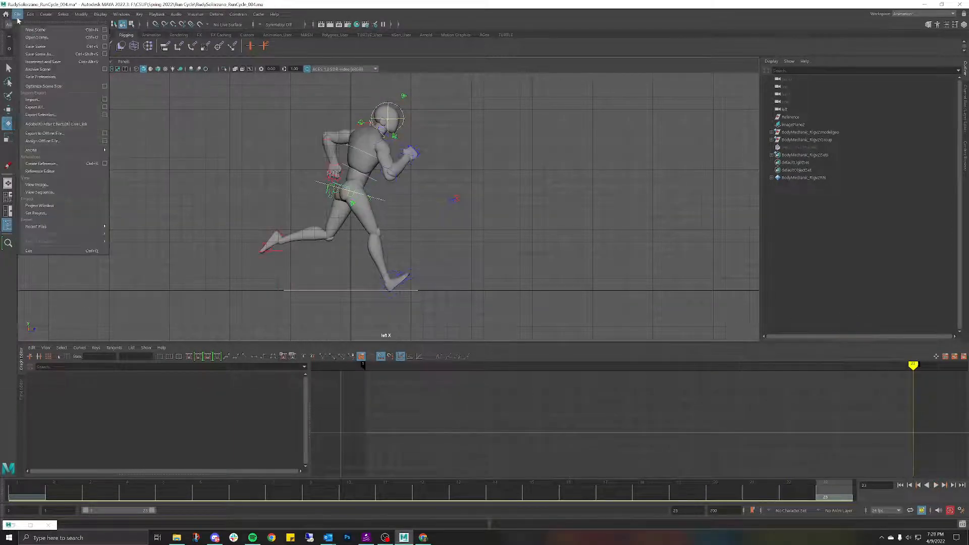
click(37, 54)
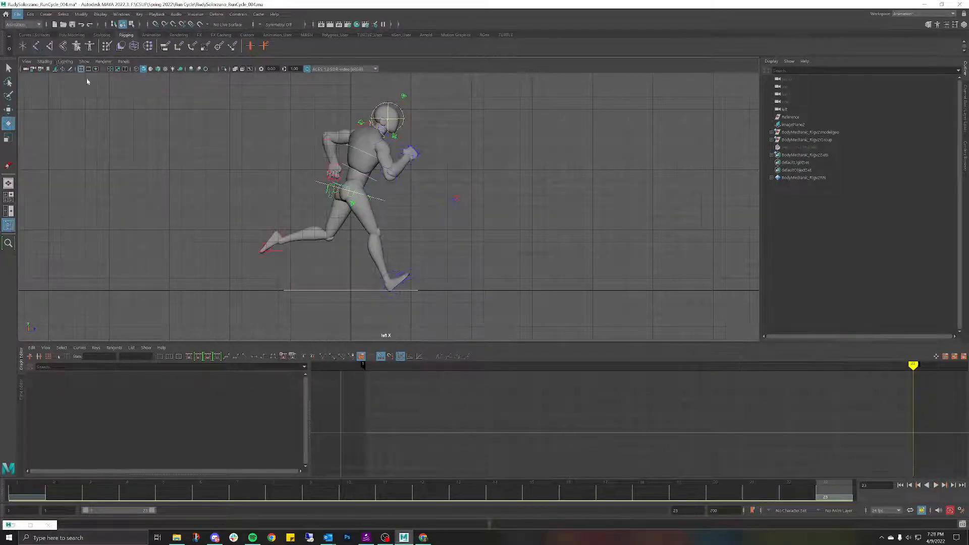
click(123, 304)
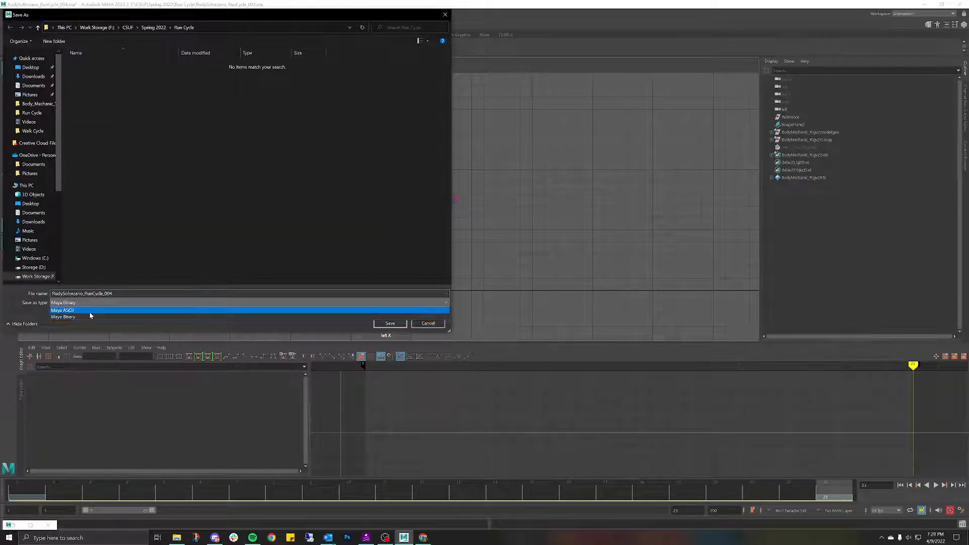
click(90, 311)
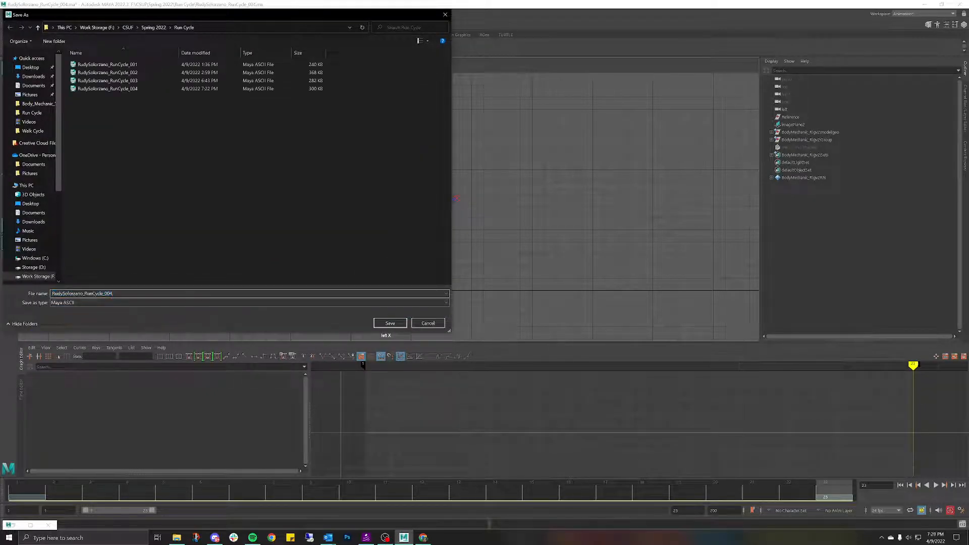
key(BackSpace)
text(5)
key(Return)
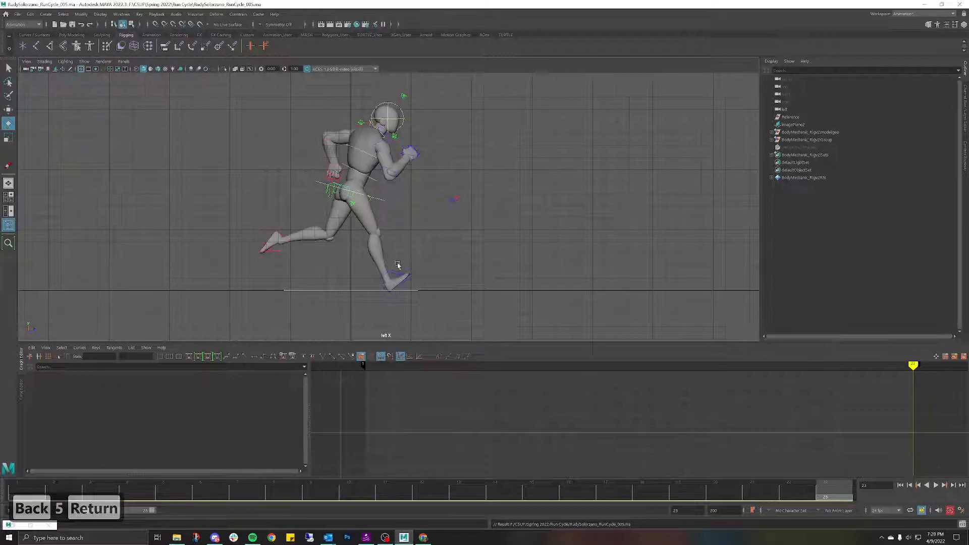
drag(452, 495, 1, 411)
key(alt+v)
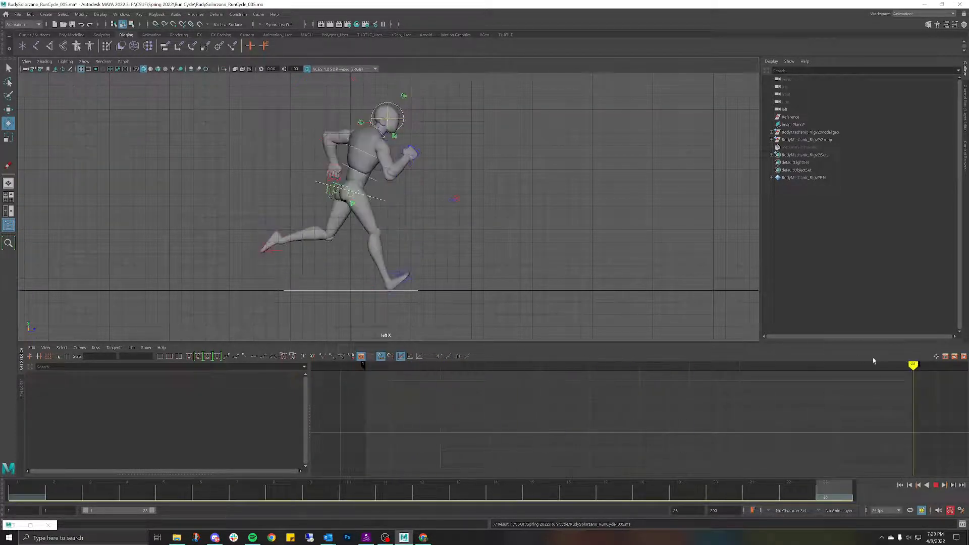
Step: Switch the viewport to the perspective camera and select the FKShoulder_L control
key(Escape)
key(space)
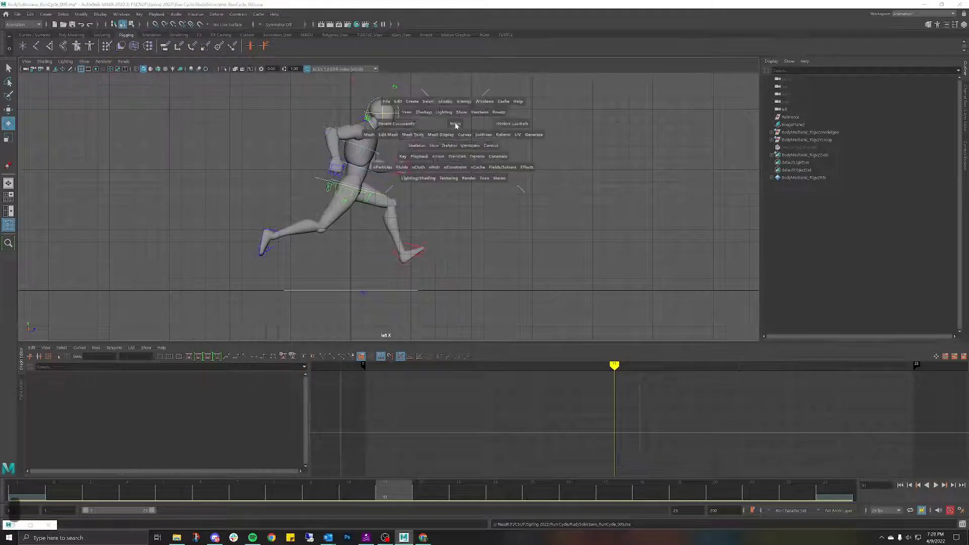
drag(454, 123, 450, 102)
alt+drag(503, 116, 444, 124)
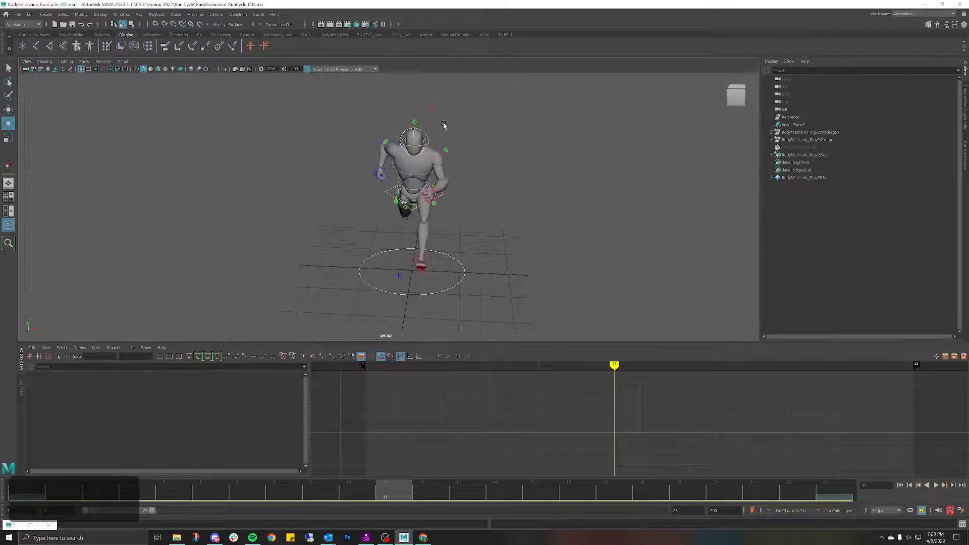
click(433, 164)
alt+drag(489, 147, 452, 140)
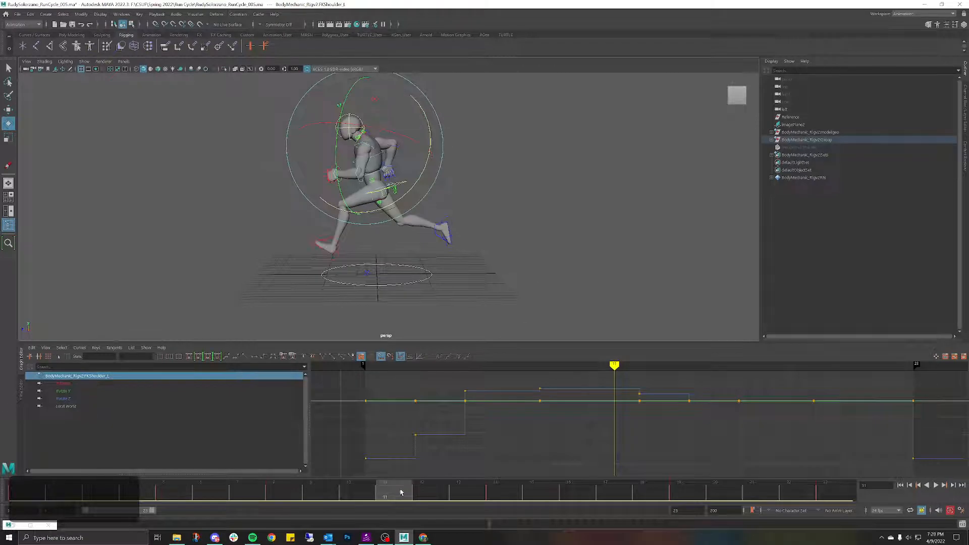
Step: Play the run, then scrub frames 1–8 to review the left shoulder's motion
key(alt+v)
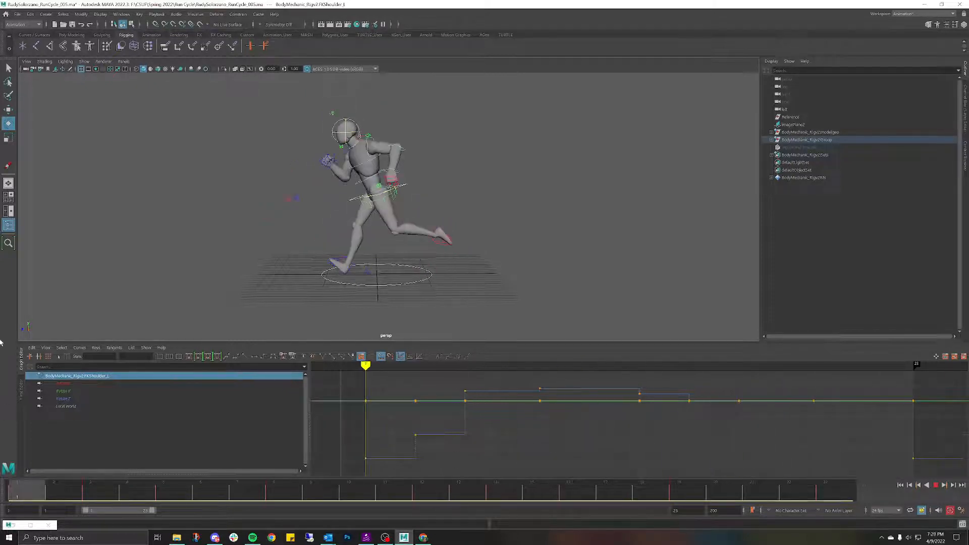
key(Escape)
scroll(505, 132, up, 3)
alt+middle_drag(495, 134, 503, 156)
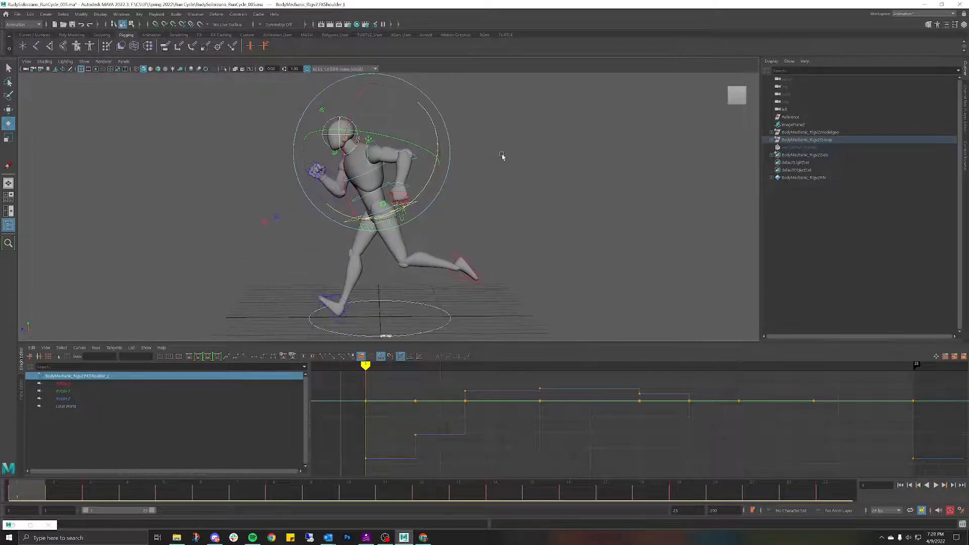
scroll(503, 157, down, 3)
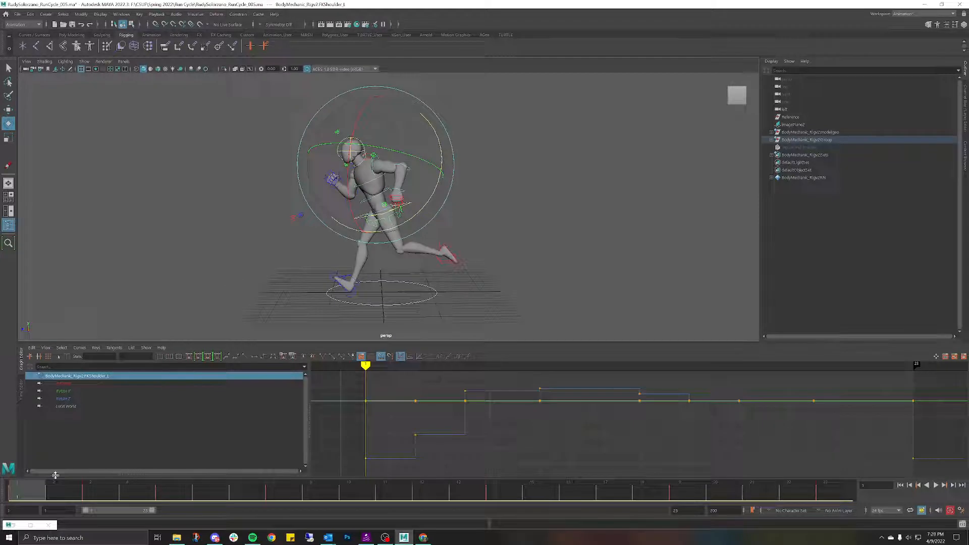
mouse_move(34, 492)
mouse_down()
mouse_move(335, 456)
mouse_move(438, 467)
mouse_move(31, 480)
mouse_move(441, 490)
mouse_move(15, 498)
mouse_up()
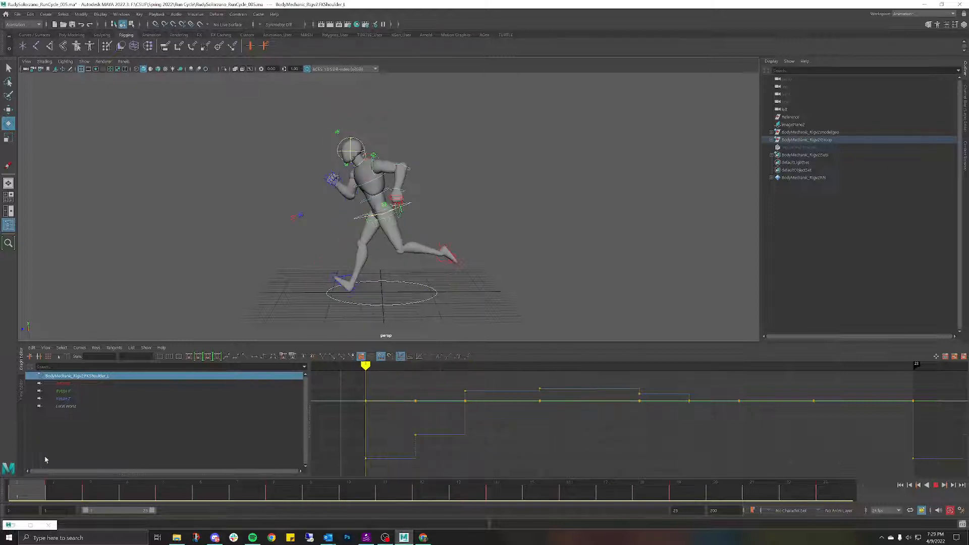
drag(45, 460, 294, 461)
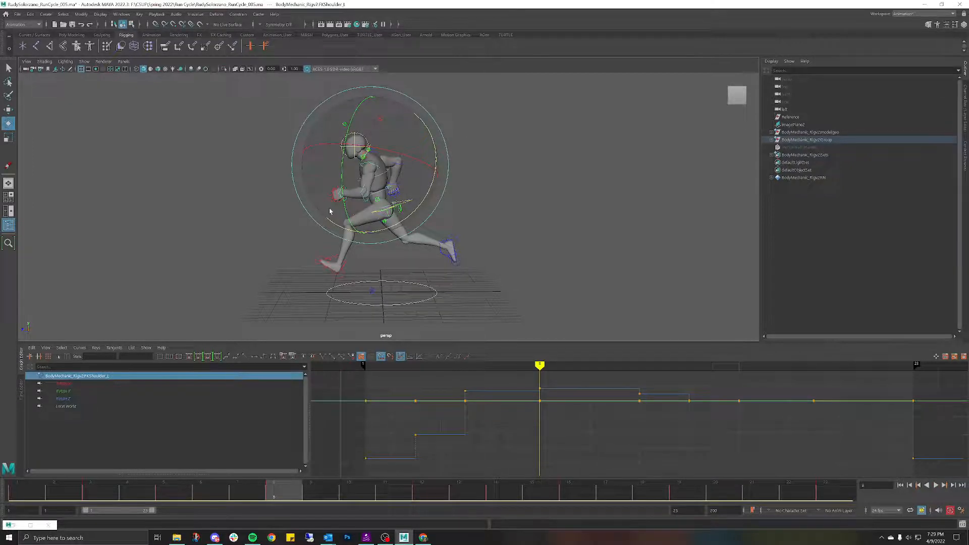
mouse_move(287, 497)
mouse_down()
mouse_move(125, 470)
mouse_move(12, 476)
mouse_move(207, 462)
mouse_move(247, 468)
mouse_move(111, 459)
mouse_move(172, 455)
mouse_move(146, 452)
mouse_move(346, 450)
mouse_move(429, 461)
mouse_move(290, 478)
mouse_up()
click(418, 131)
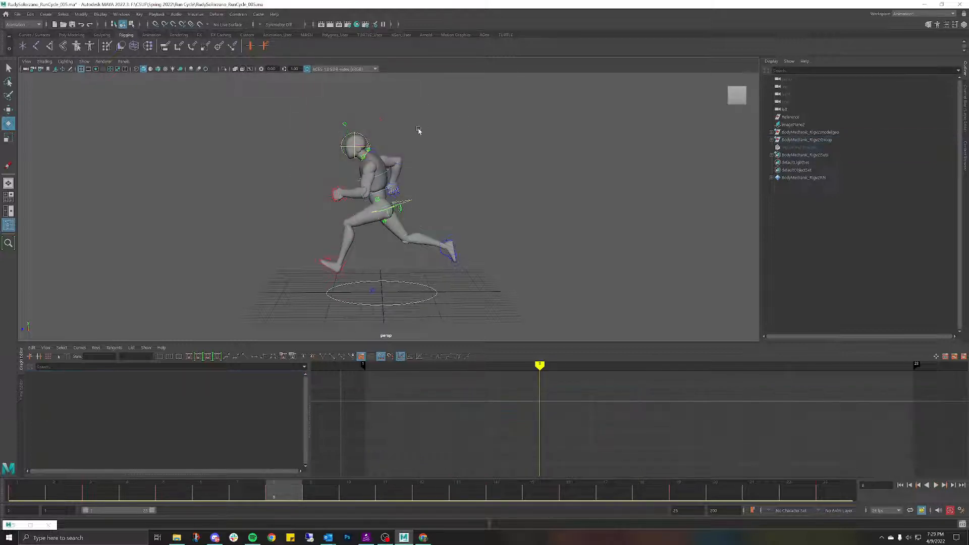
Step: Select FKScapula_L, undo its trial rotation at frame 12, and play back to check
click(370, 157)
scroll(418, 212, up, 5)
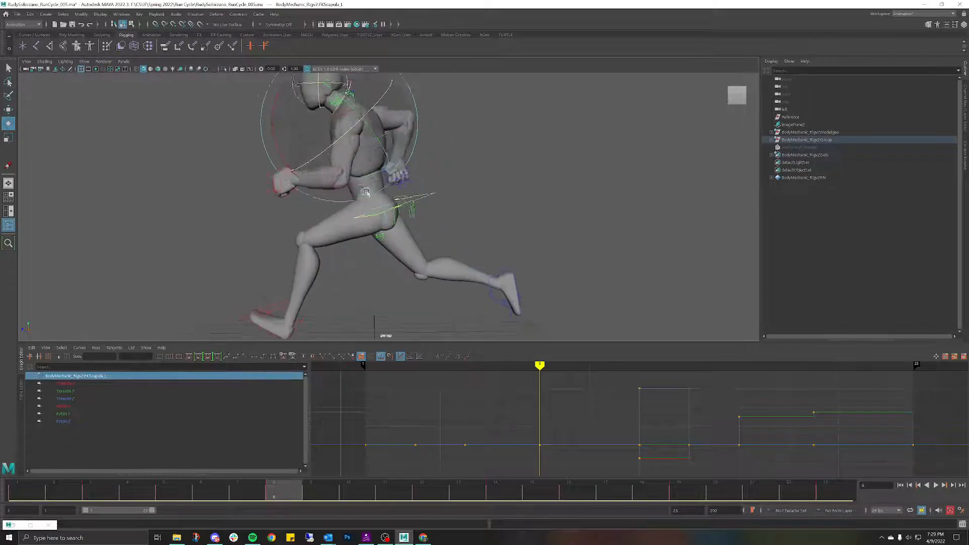
scroll(418, 212, down, 2)
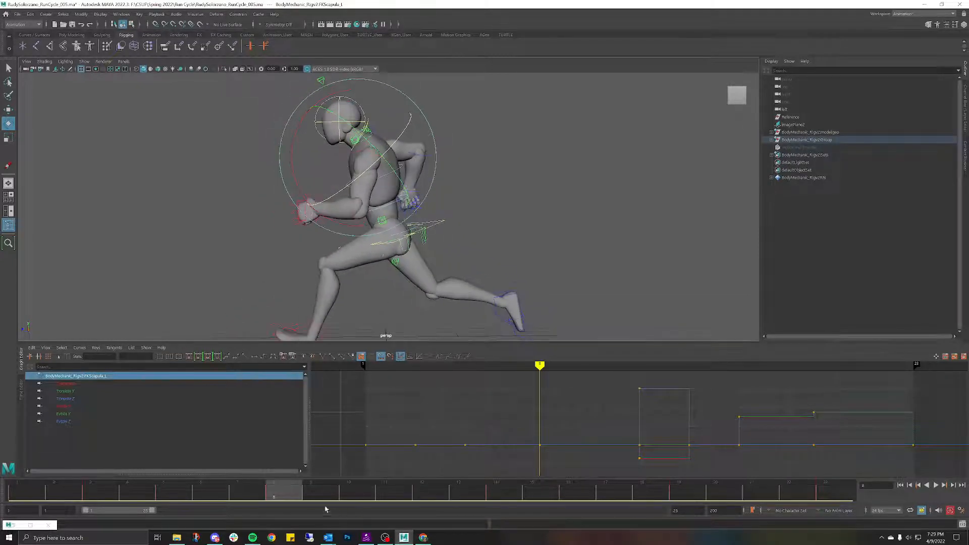
mouse_move(300, 501)
mouse_down()
mouse_move(448, 476)
mouse_move(141, 435)
mouse_move(26, 444)
mouse_move(207, 421)
mouse_move(347, 446)
mouse_move(301, 458)
mouse_up()
key(ctrl+z)
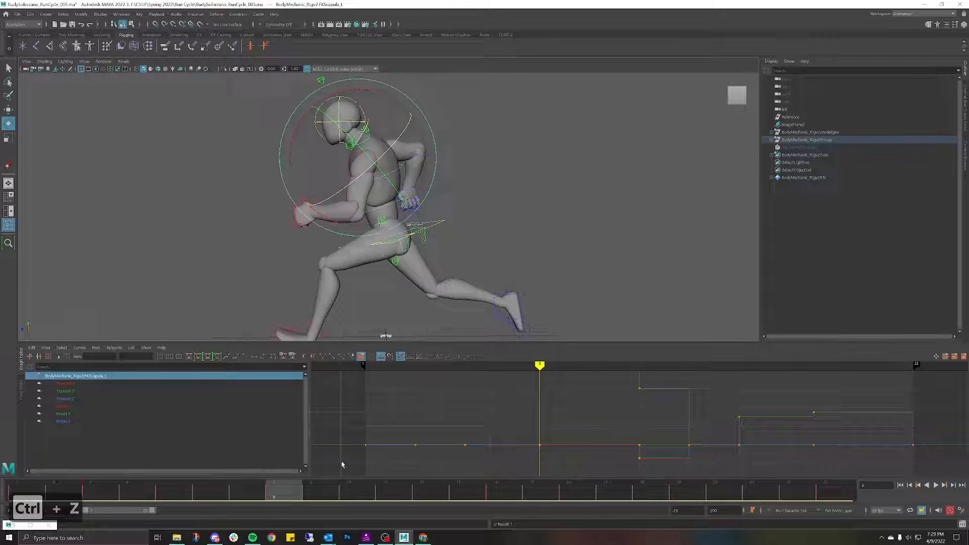
key(alt+v)
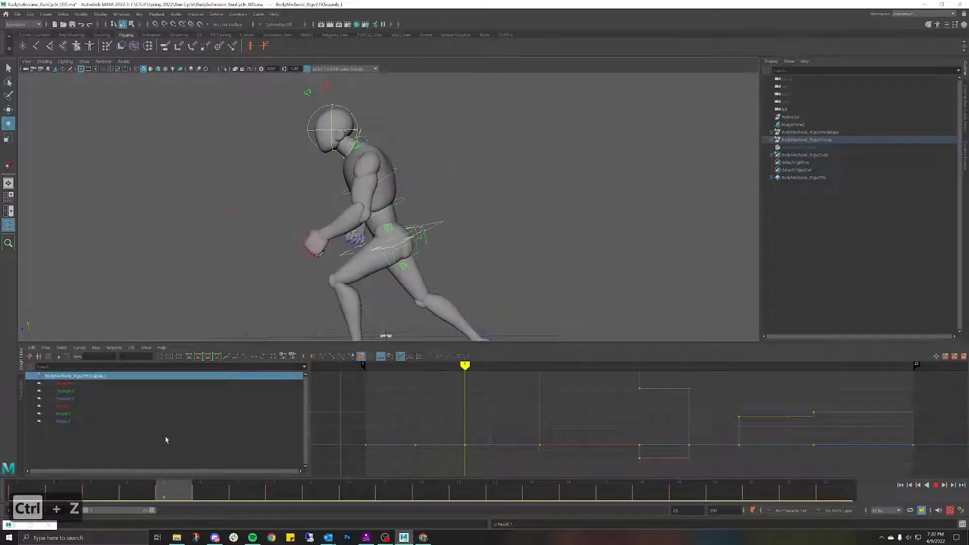
key(alt+v)
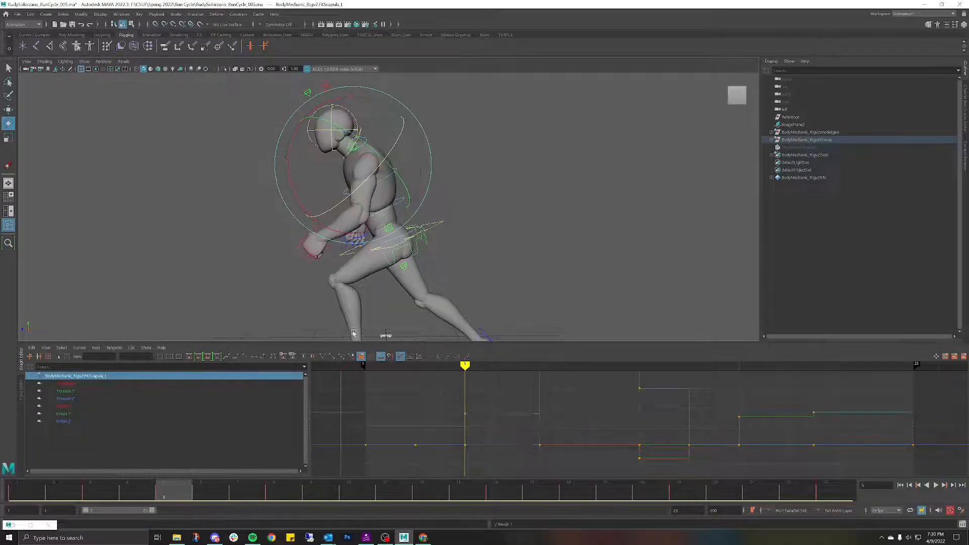
key(alt+v)
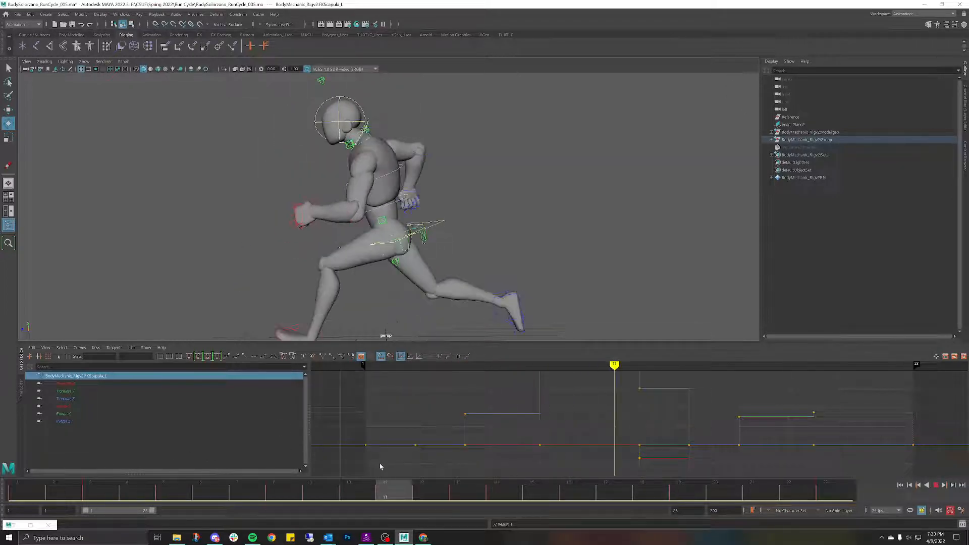
mouse_move(423, 467)
mouse_down()
mouse_move(60, 434)
mouse_move(106, 402)
mouse_move(266, 383)
mouse_move(443, 380)
mouse_move(216, 389)
mouse_move(135, 370)
mouse_move(432, 346)
mouse_move(323, 360)
mouse_move(383, 368)
mouse_move(286, 374)
mouse_move(299, 373)
mouse_up()
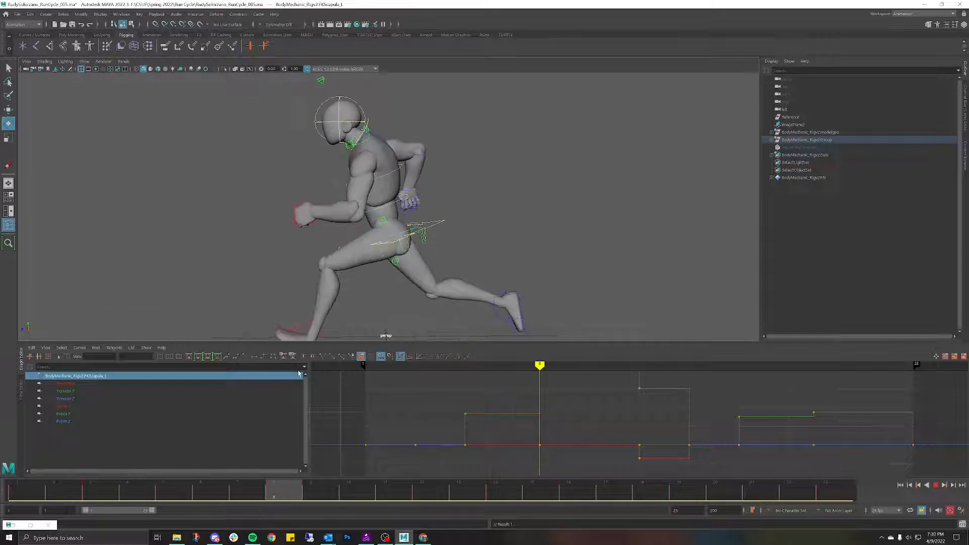
Step: Rotate the FKChest_M control slightly to adjust the torso, then play the run cycle
click(526, 119)
alt+drag(413, 155, 470, 154)
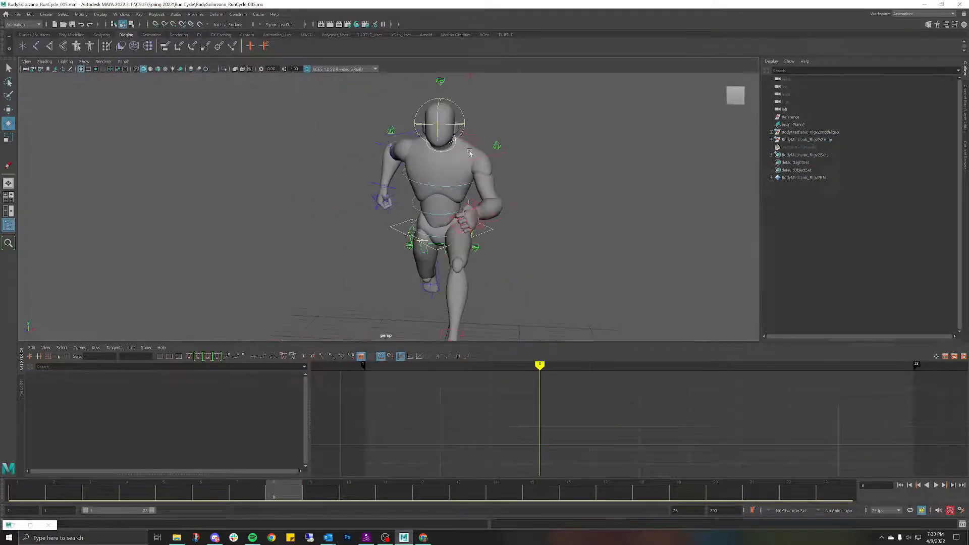
click(450, 186)
drag(450, 185, 481, 118)
click(538, 105)
alt+drag(537, 104, 507, 116)
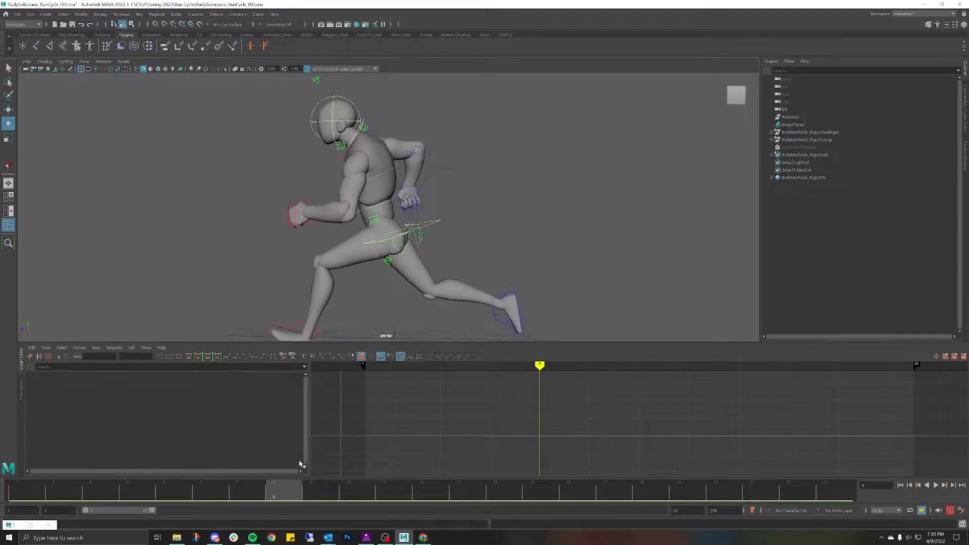
key(alt+v)
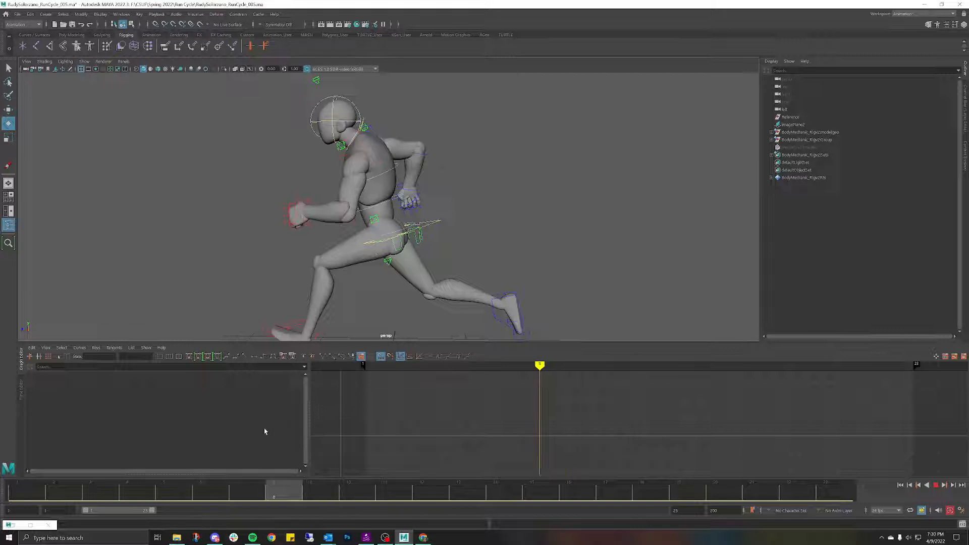
click(391, 173)
drag(314, 485, 292, 491)
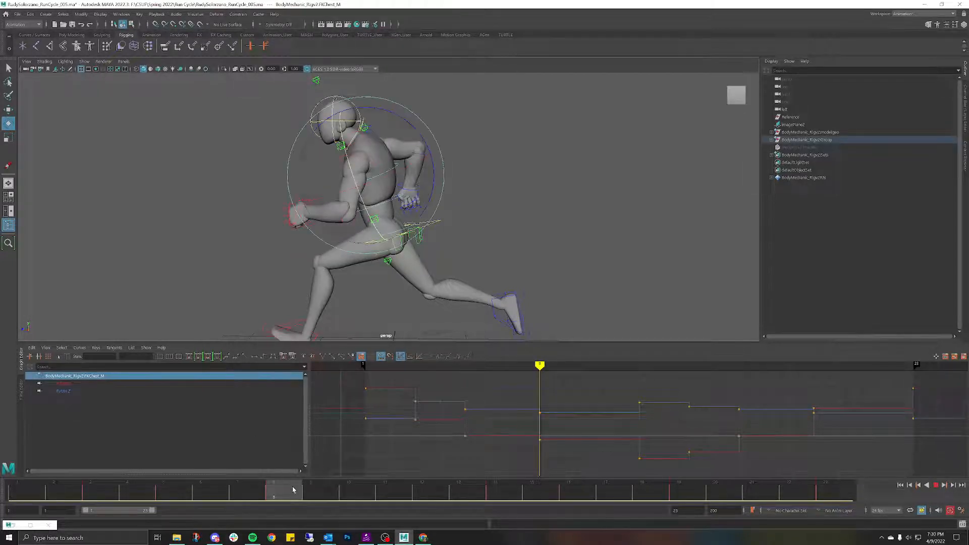
drag(396, 172, 394, 173)
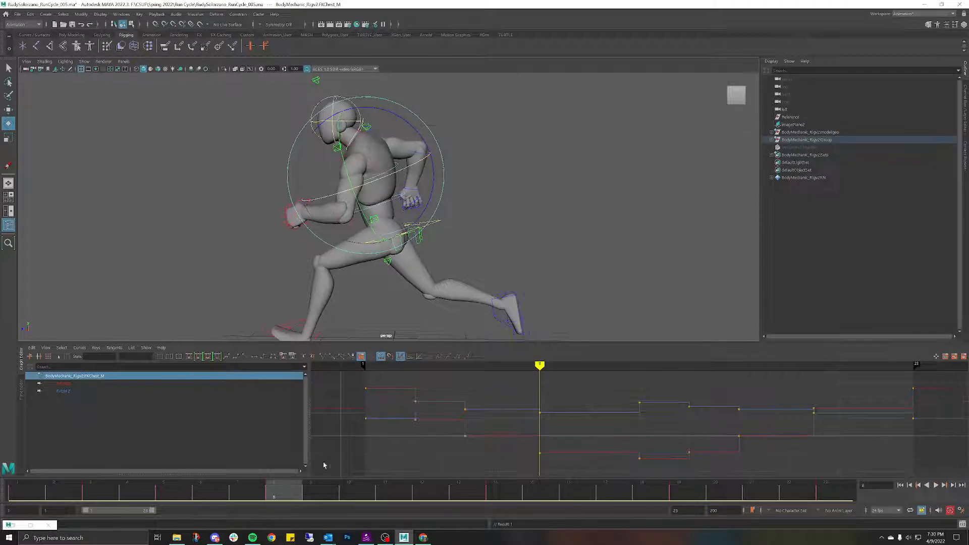
key(alt+v)
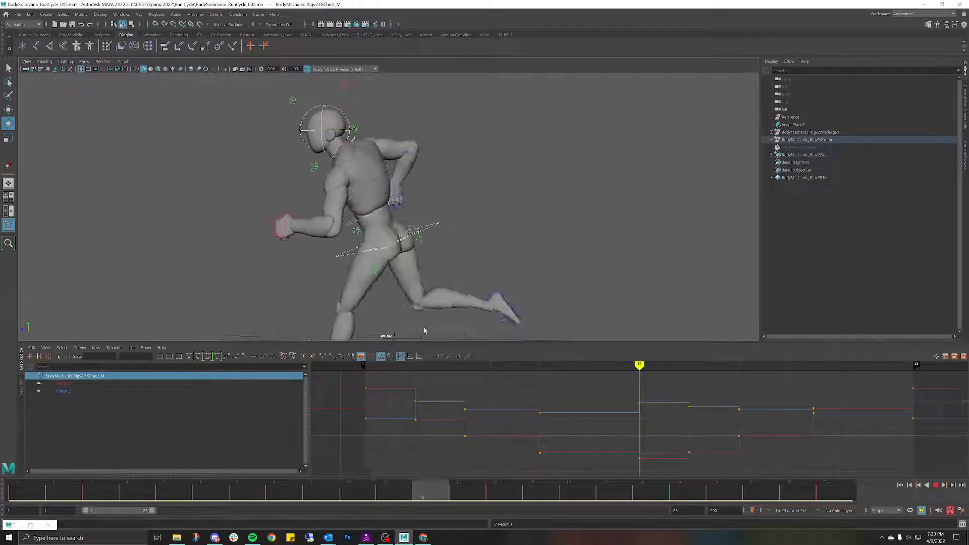
key(alt+v)
alt+drag(205, 316, 371, 329)
click(574, 148)
alt+drag(593, 151, 572, 143)
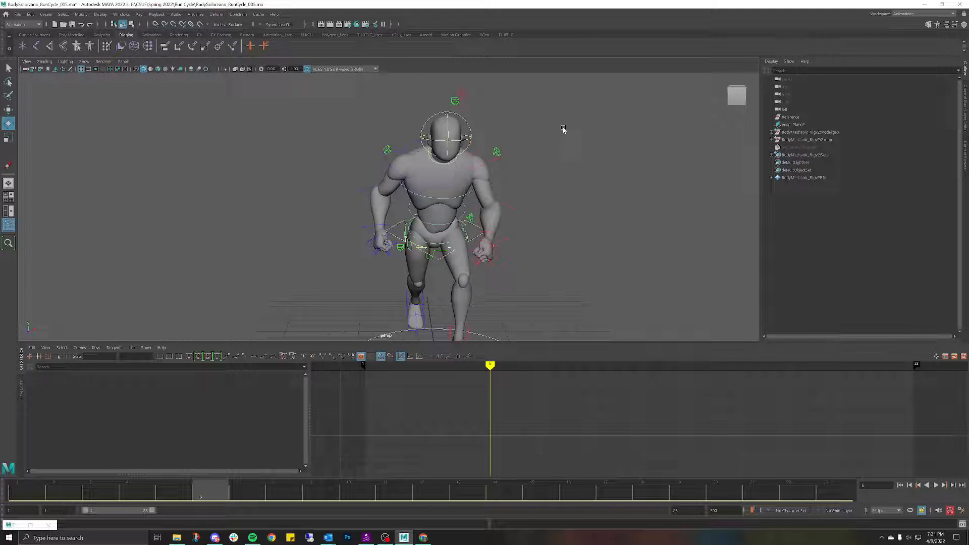
alt+drag(576, 122, 520, 120)
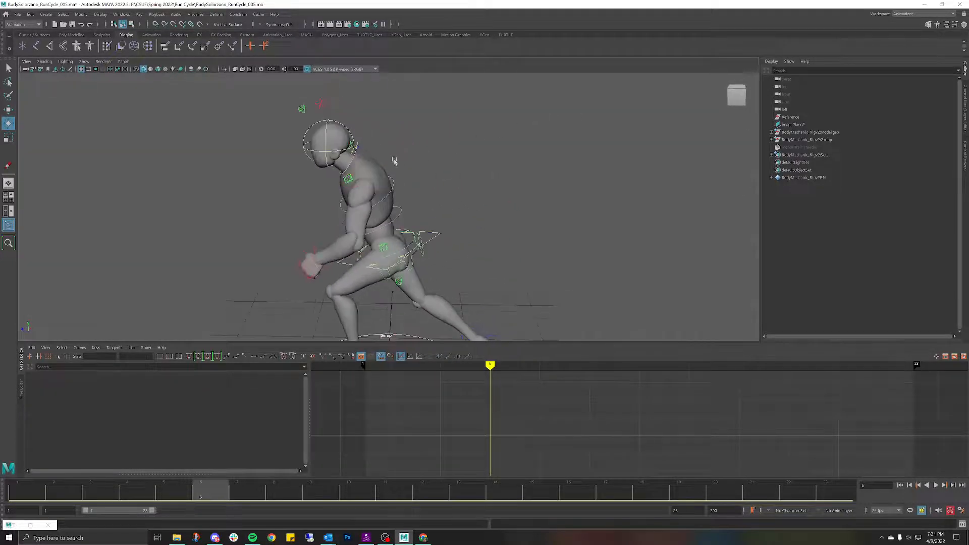
click(362, 166)
alt+drag(362, 166, 438, 166)
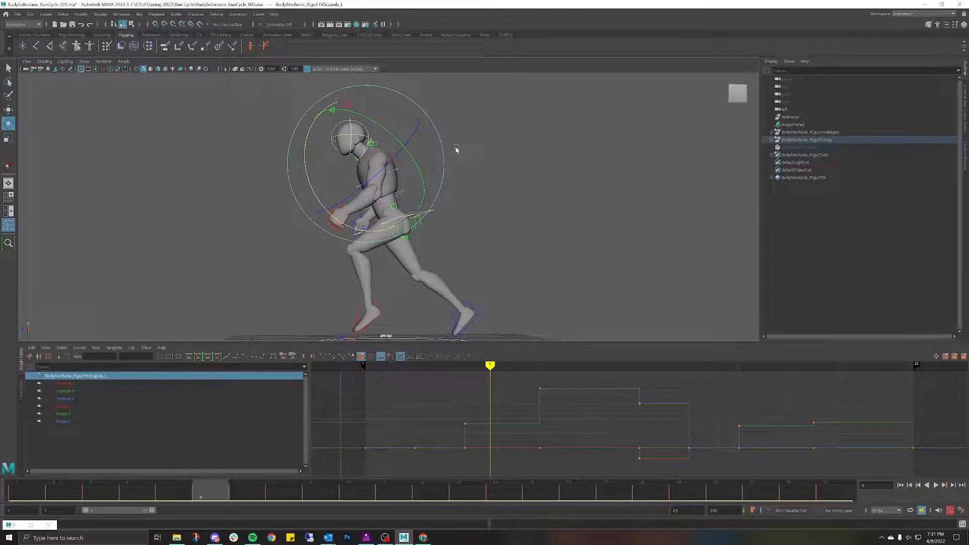
alt+drag(469, 149, 462, 155)
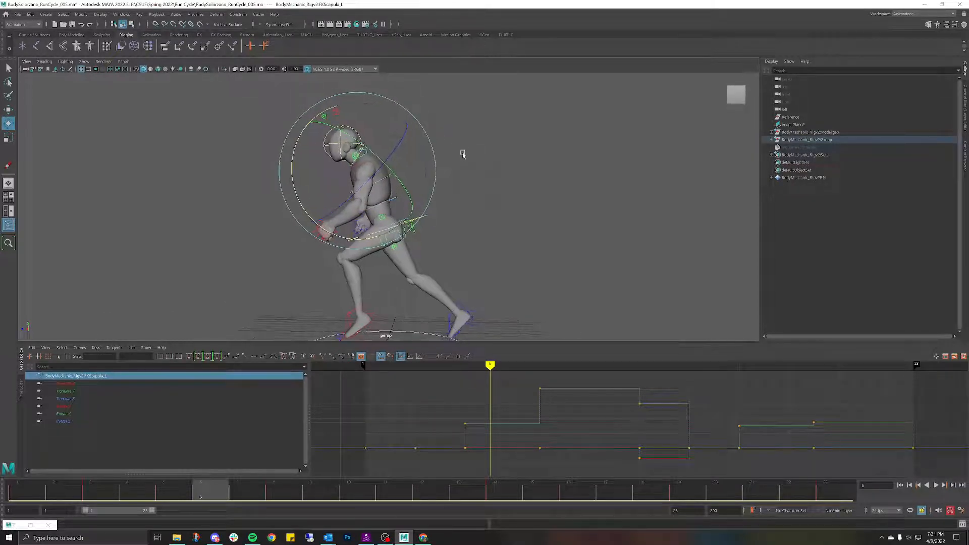
click(475, 151)
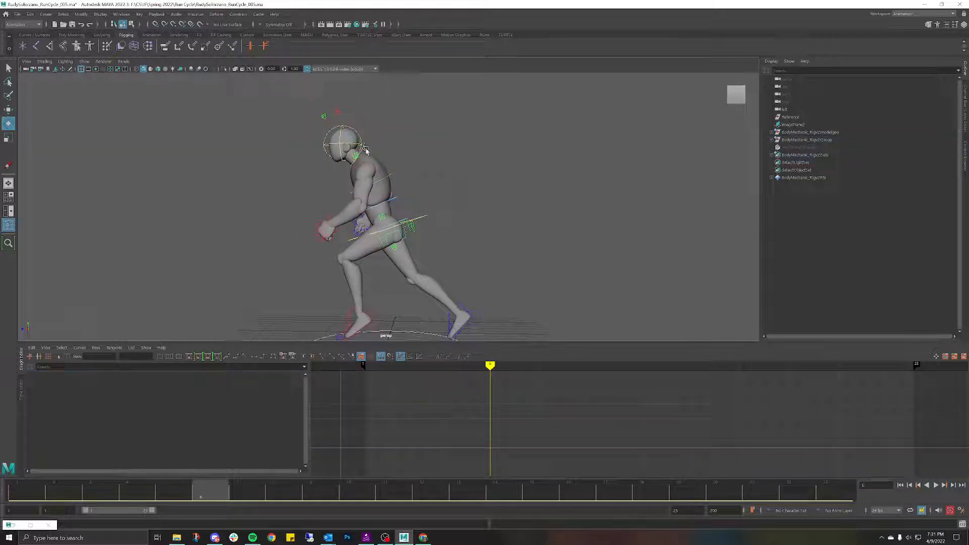
click(366, 150)
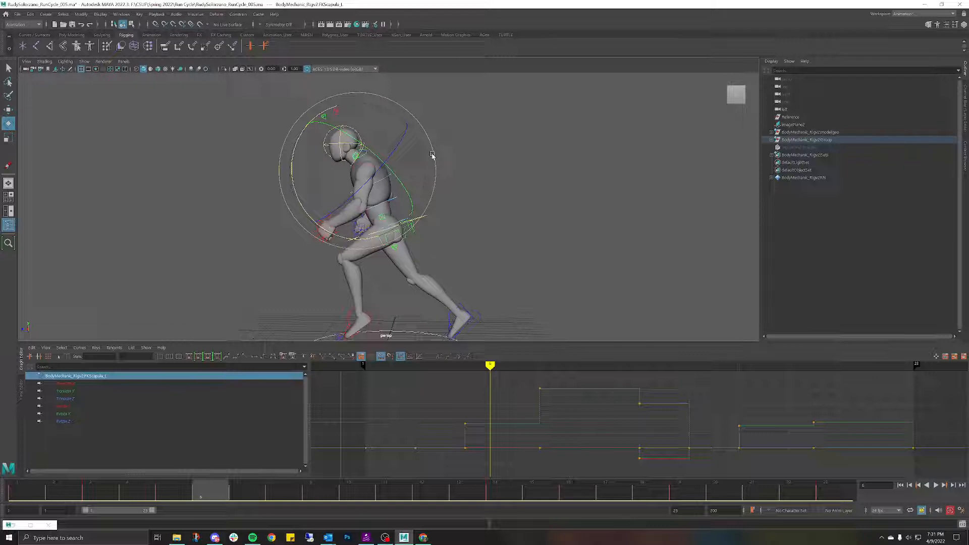
key(alt+v)
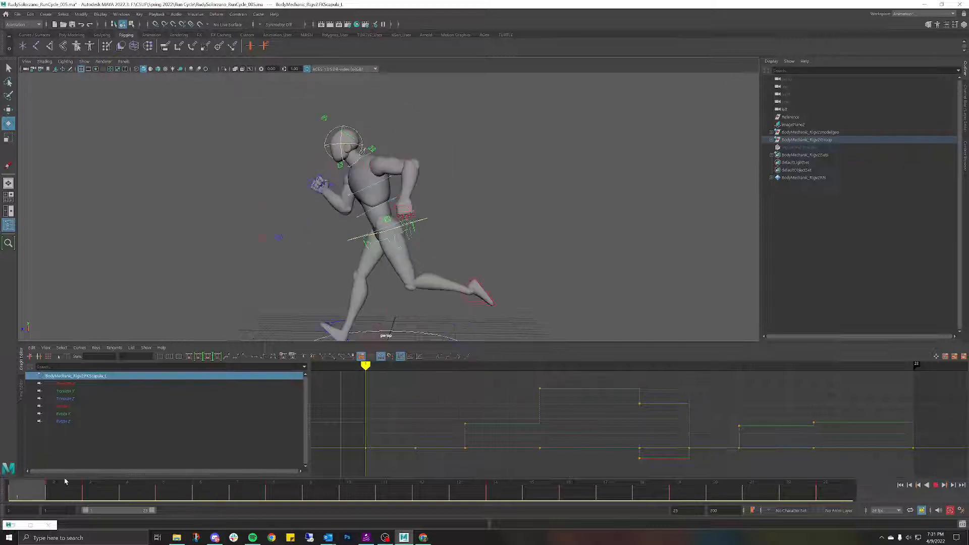
key(alt+v)
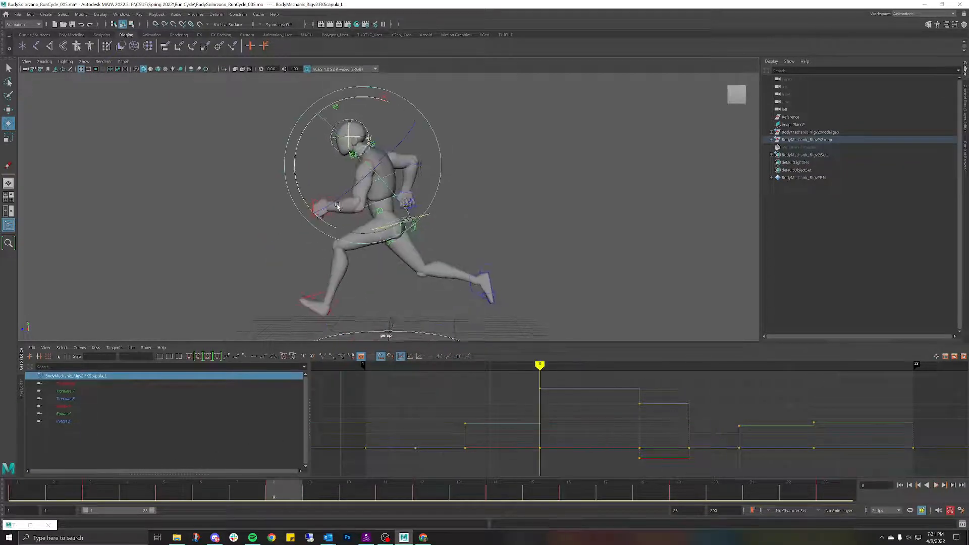
alt+drag(565, 214, 438, 208)
key(alt+v)
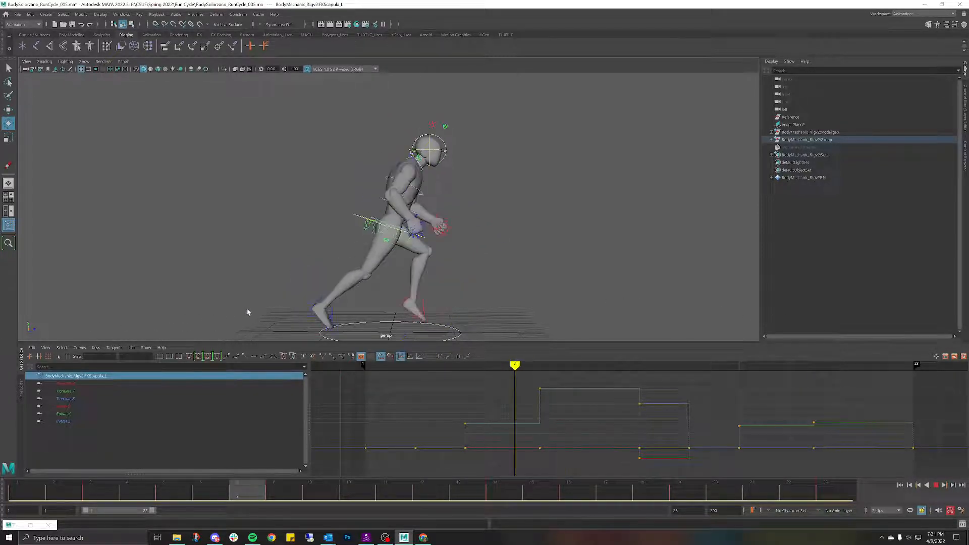
Step: Undo the last three rotation edits and step through the run cycle frames
key(ctrl+z)
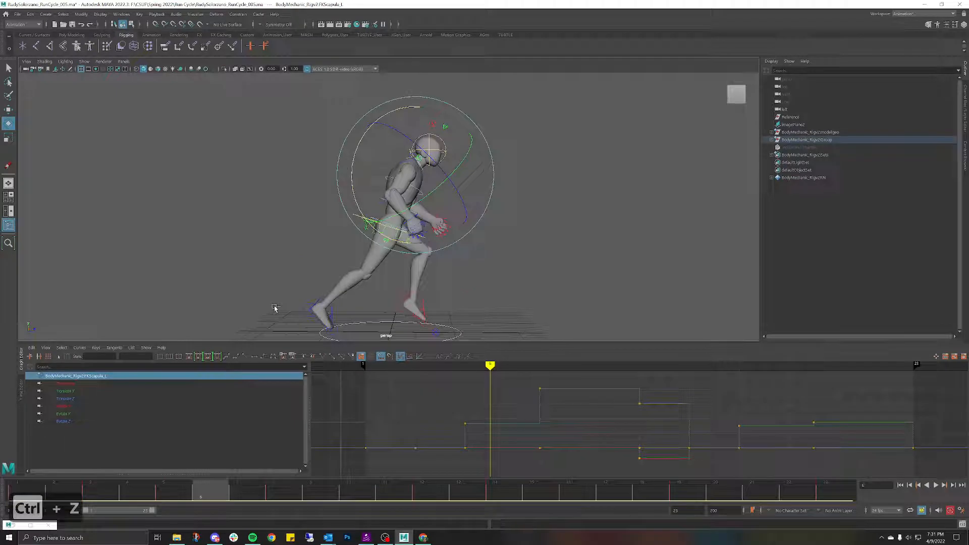
key(ctrl+z)
key(ctrl+z)
key(ctrl+z)
key(ctrl+z)
key(ctrl+z)
key(ctrl+z)
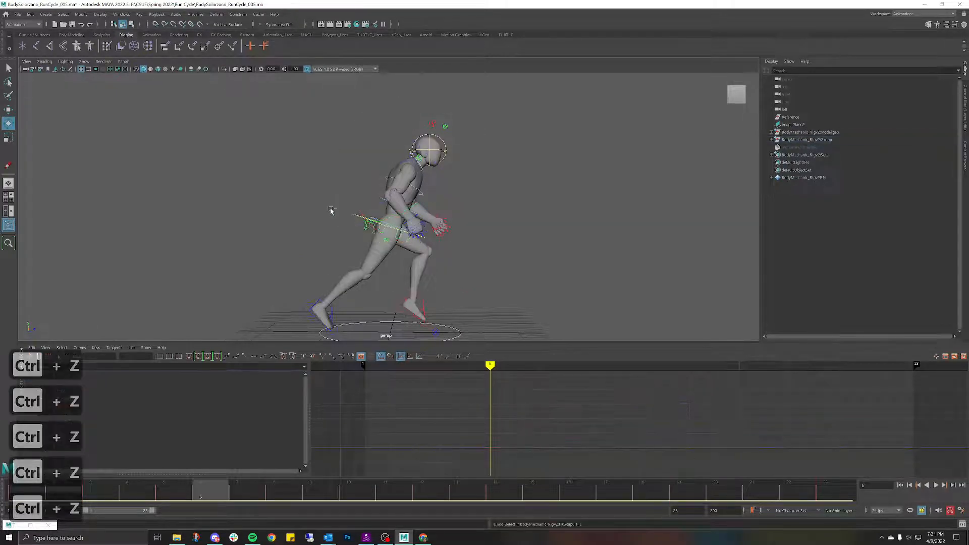
key(ctrl+z)
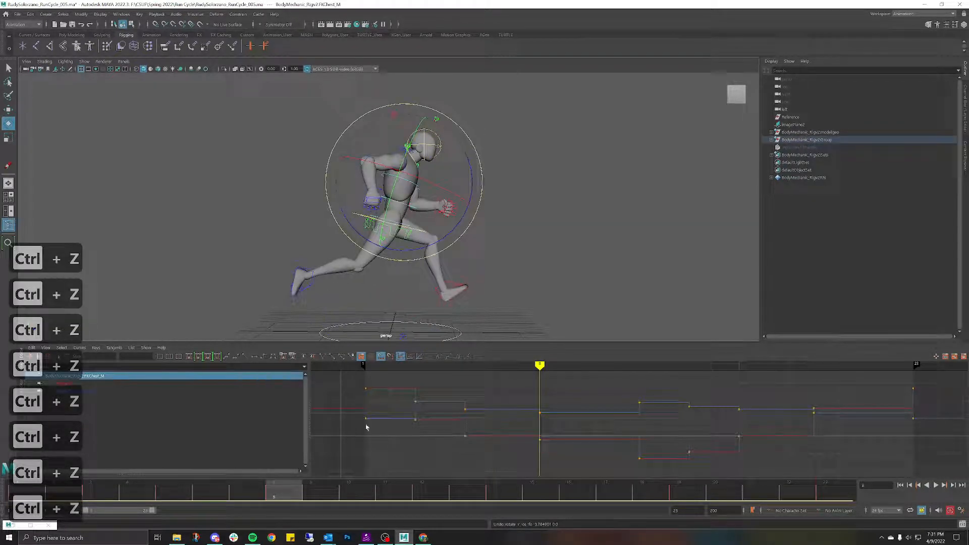
drag(289, 486, 222, 275)
alt+drag(497, 169, 380, 175)
click(584, 224)
alt+middle_drag(595, 186, 625, 179)
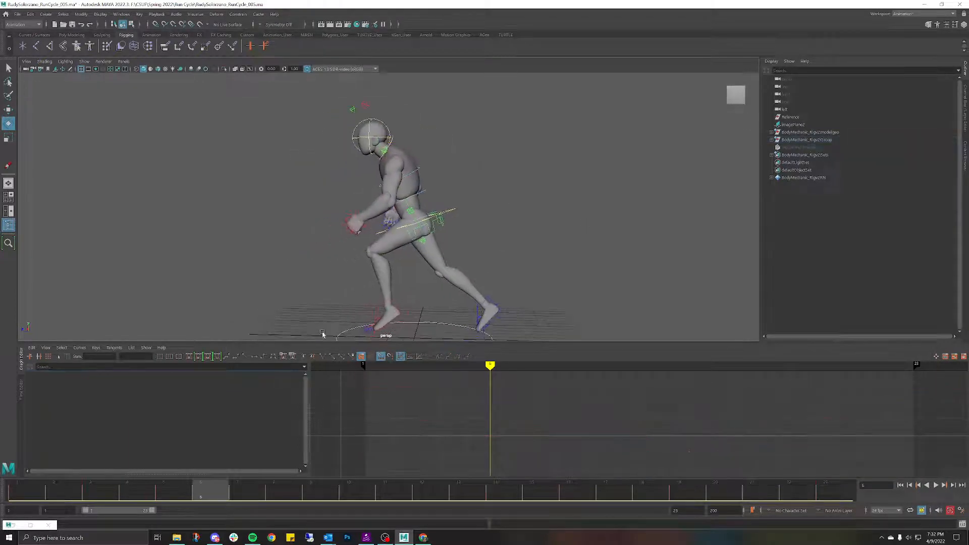
Step: Cut the keys at frame 13 from the time slider, then review frames 1 to 10
drag(203, 493, 153, 385)
right_click(153, 385)
click(182, 388)
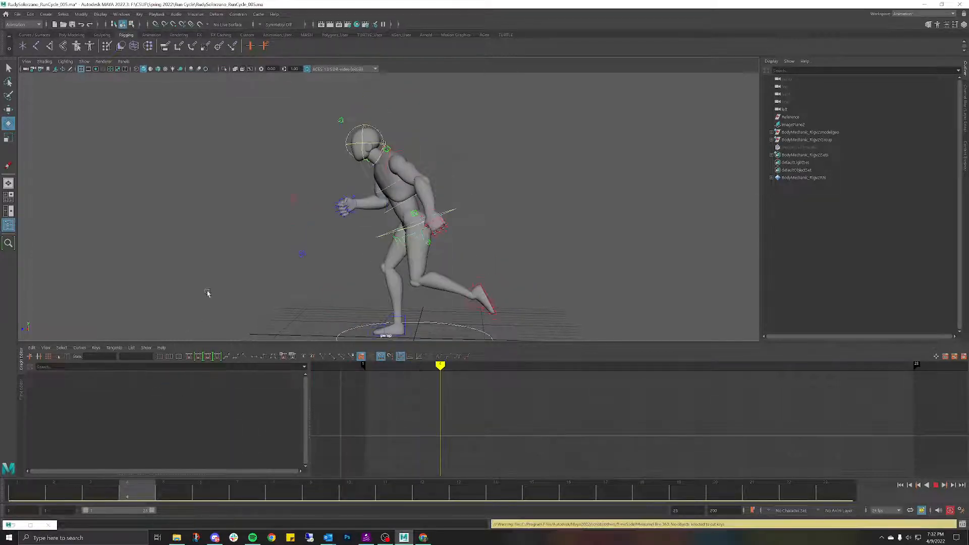
drag(130, 487, 426, 424)
Step: Select FKScapula_L and set its Rotate X, Y and Z to 0 in the Channel Box
click(378, 168)
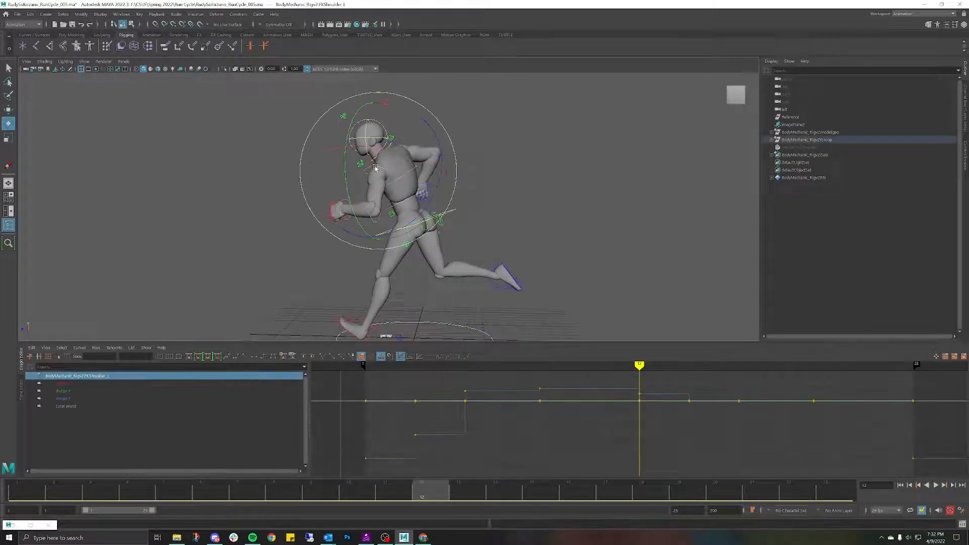
click(491, 115)
click(378, 153)
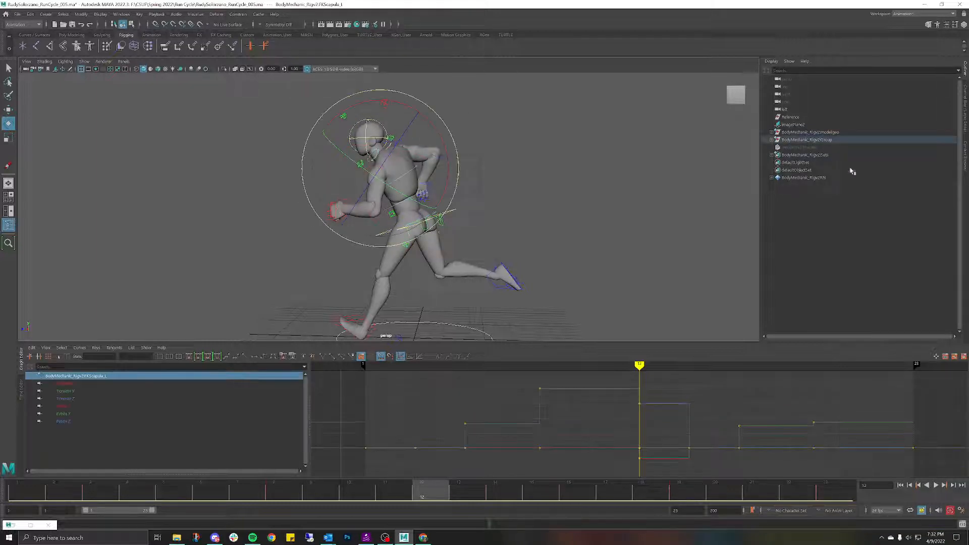
click(963, 100)
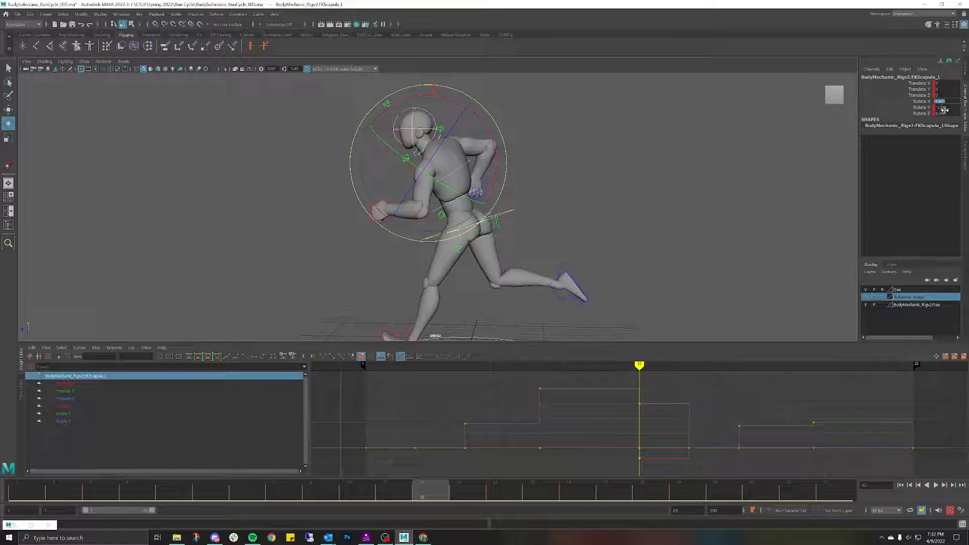
text(0)
key(Return)
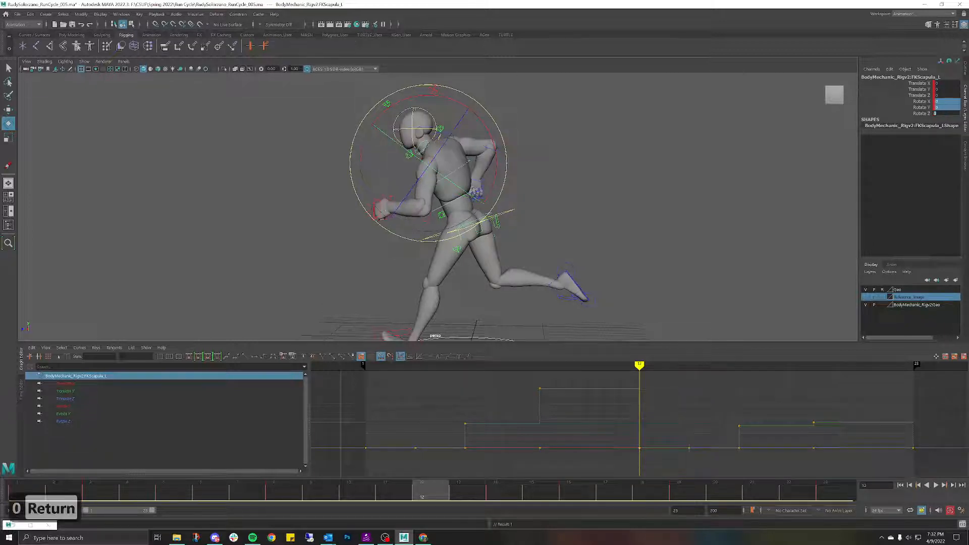
Step: Review frames 10 to 23 and replay the cycle, ending on frame 6
drag(431, 497, 629, 447)
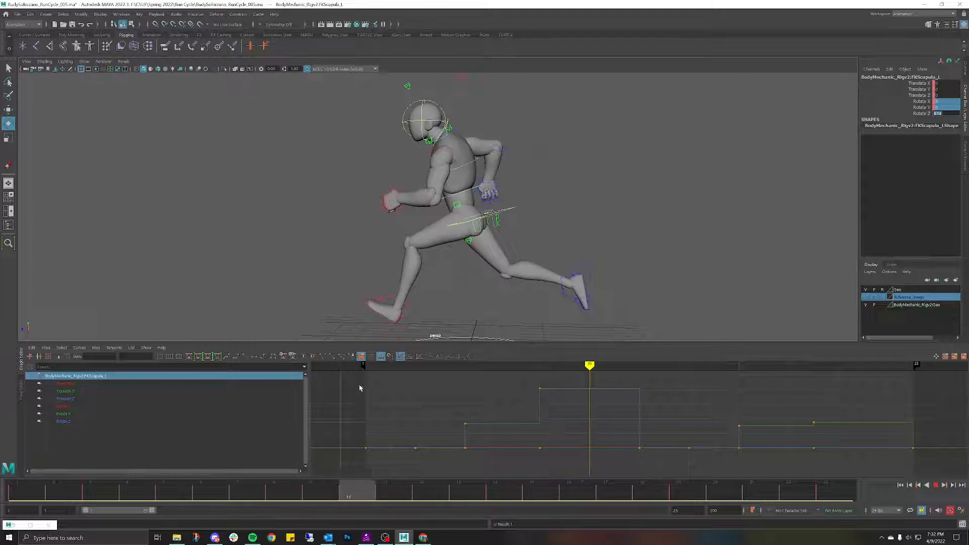
key(Escape)
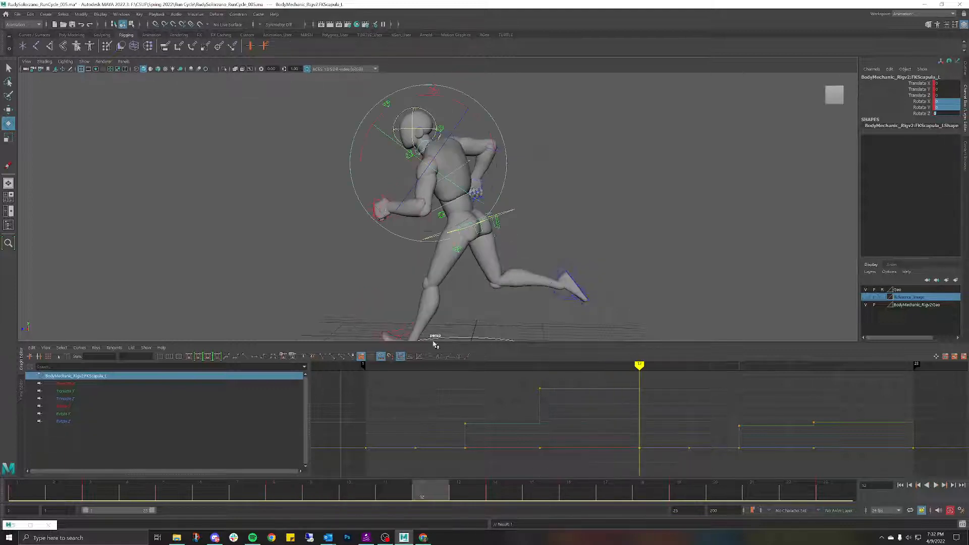
key(alt+v)
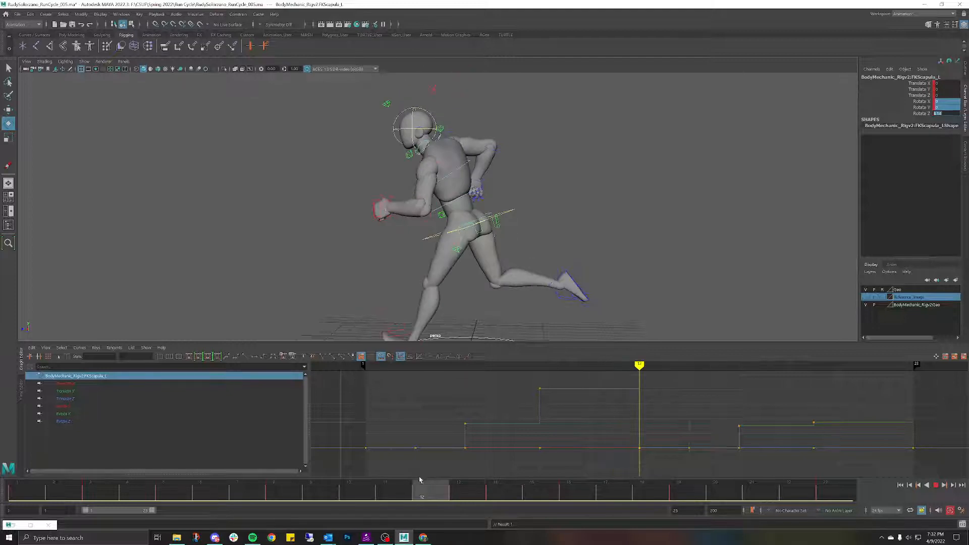
drag(419, 480, 282, 477)
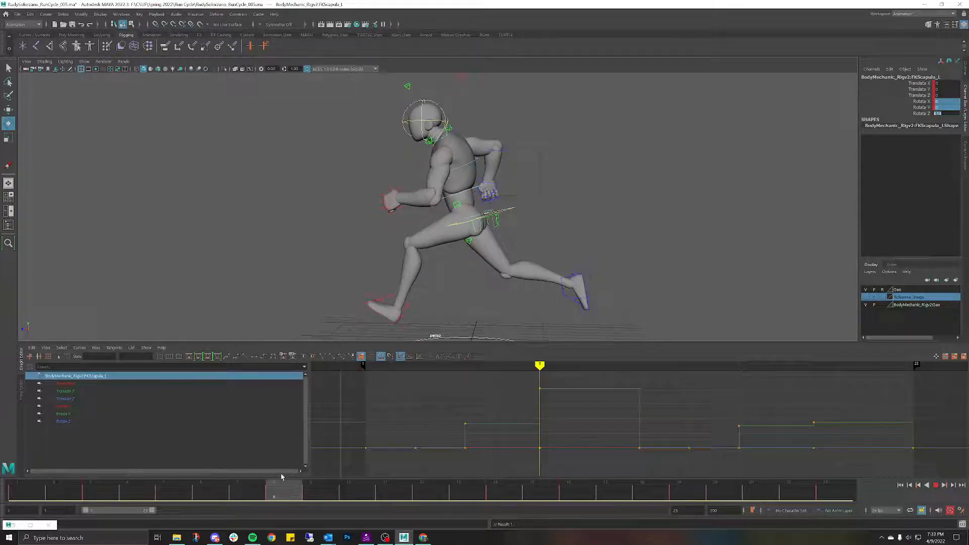
alt+middle_drag(514, 131, 531, 138)
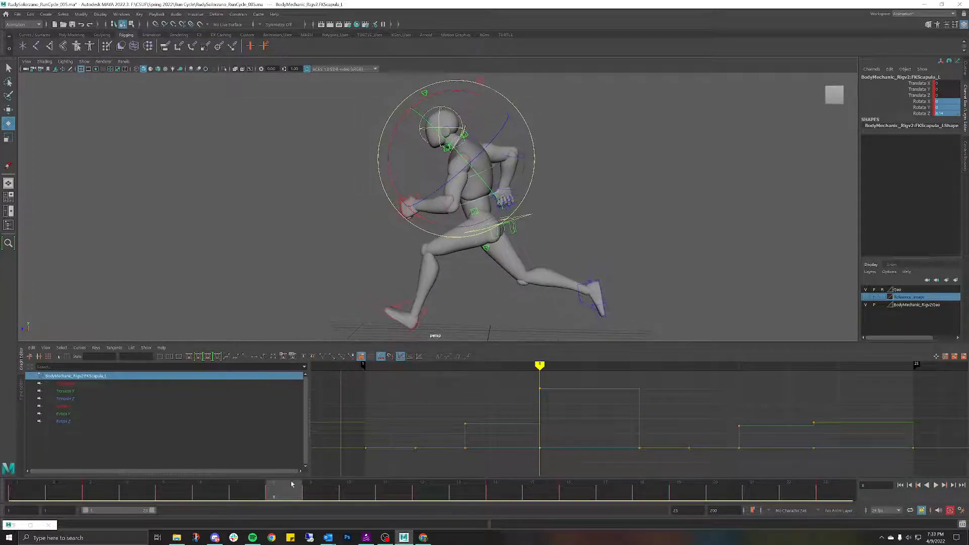
mouse_move(292, 484)
mouse_down()
mouse_move(86, 480)
mouse_move(210, 482)
mouse_up()
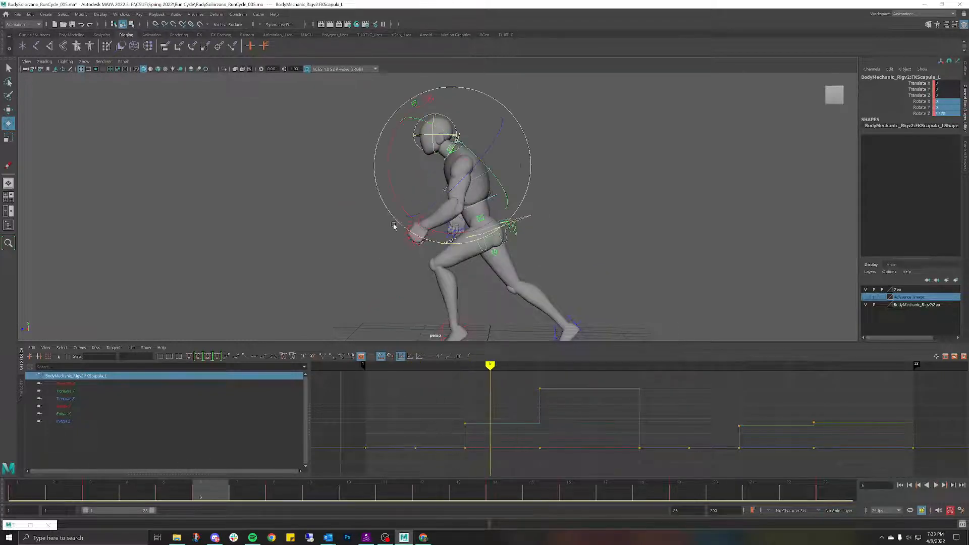
Step: Switch to the side view, frame the whole runner, and play to frame 5
key(space)
drag(394, 225, 443, 211)
alt+middle_drag(482, 142, 476, 276)
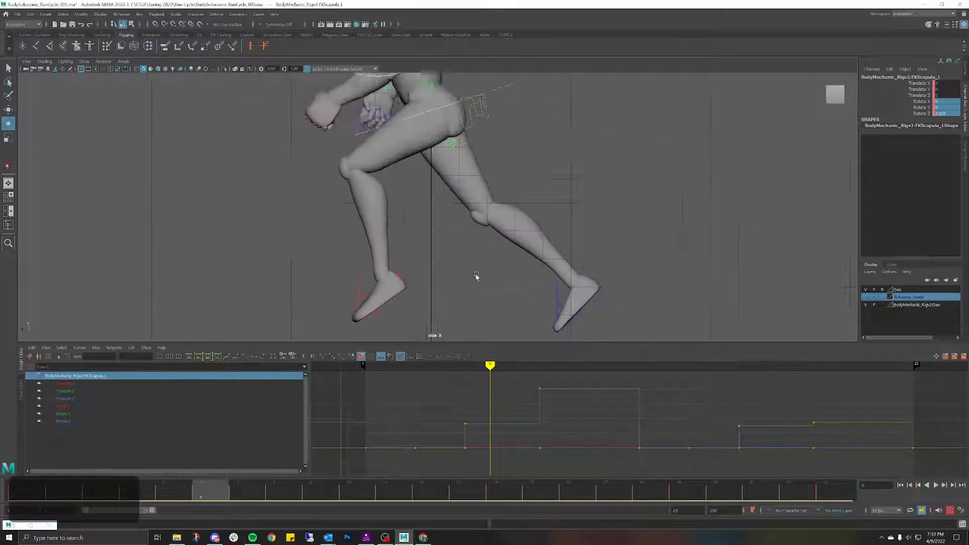
alt+right_drag(476, 276, 495, 164)
alt+middle_drag(494, 164, 515, 262)
alt+right_drag(515, 262, 497, 168)
click(558, 143)
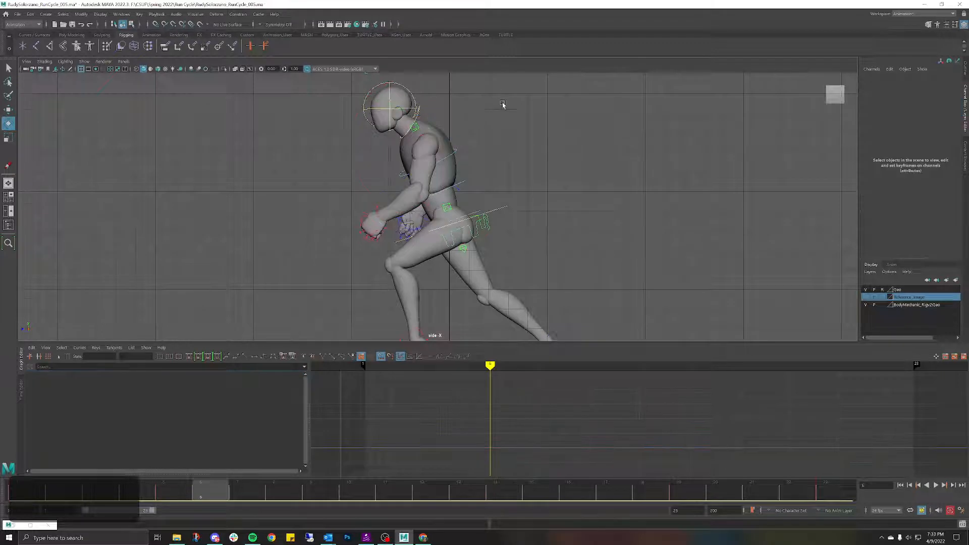
alt+right_drag(503, 104, 496, 91)
alt+middle_drag(496, 91, 518, 111)
key(alt+v)
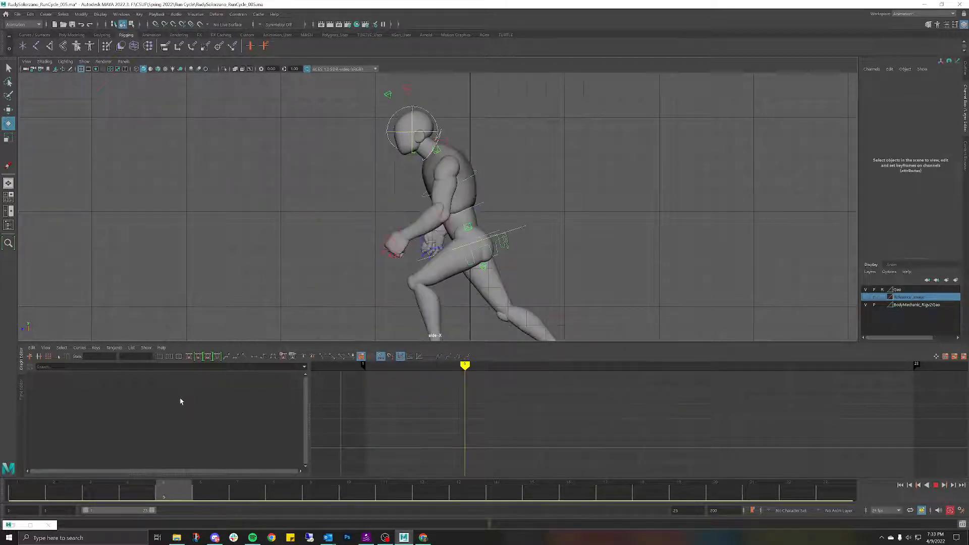
key(alt+v)
Step: Try a Rotate Z tweak on FKScapula_L at frame 5, undo it, and replay the cycle
click(448, 142)
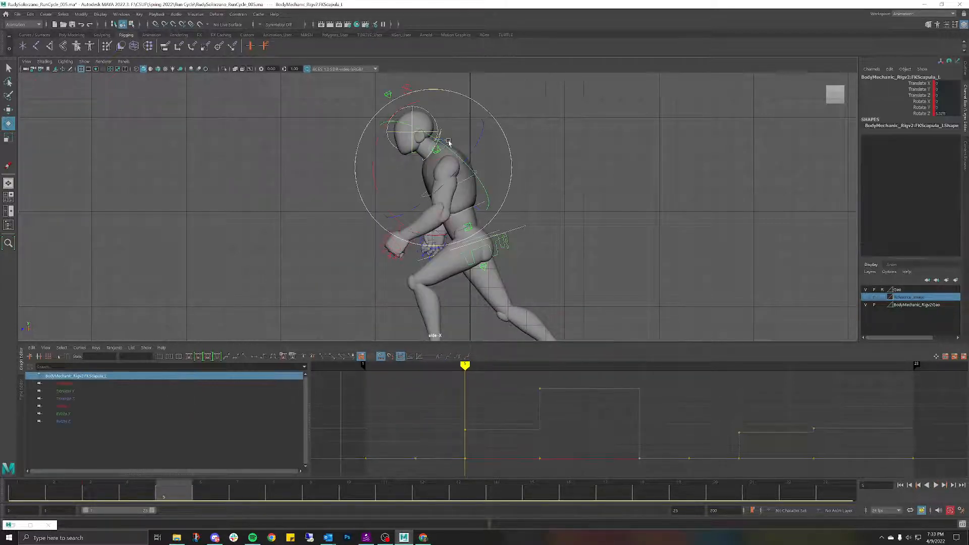
drag(427, 191, 430, 190)
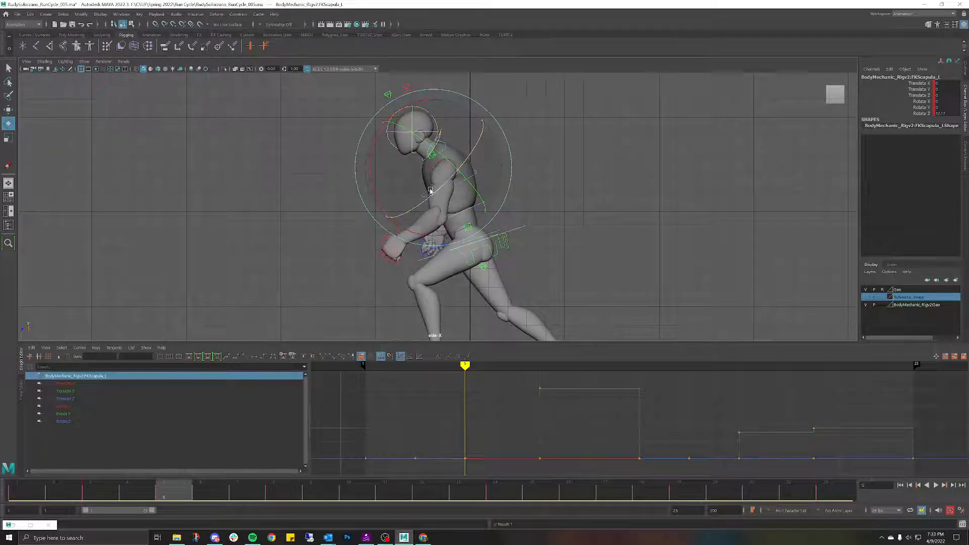
key(ctrl+z)
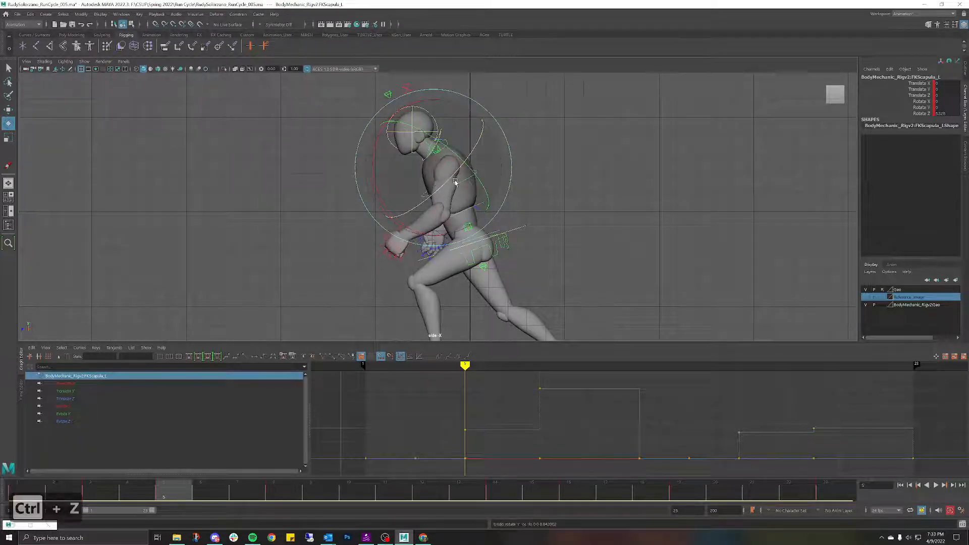
key(alt+v)
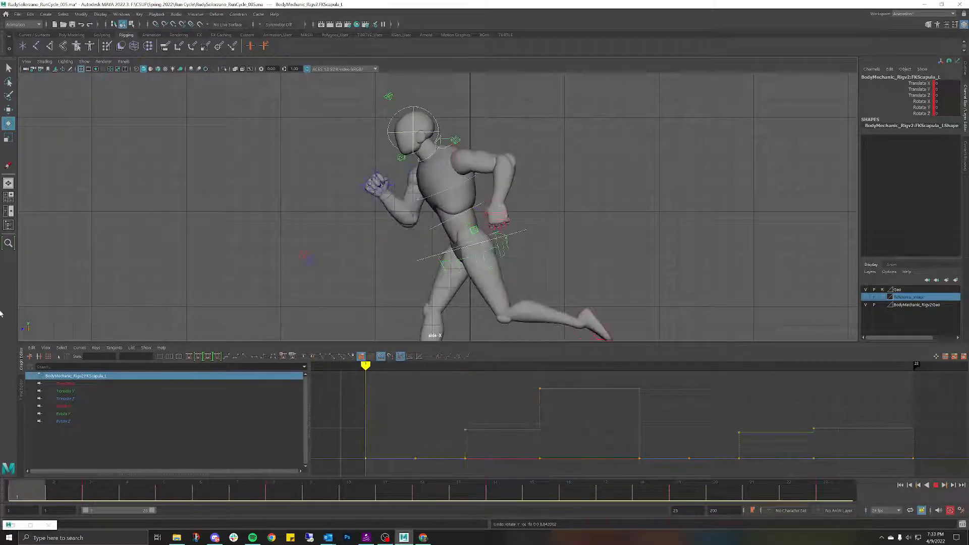
key(Escape)
click(291, 206)
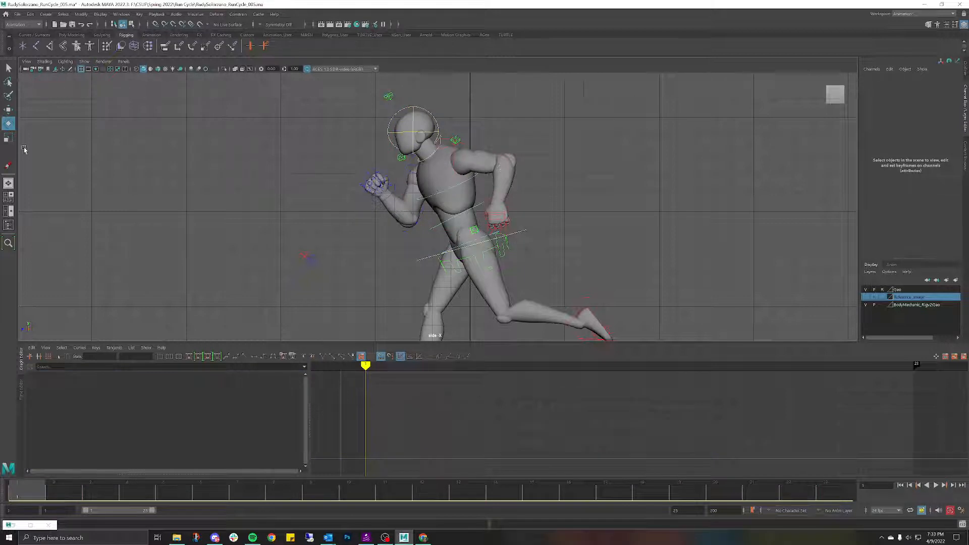
click(7, 167)
Step: Add a grease pencil frame, draw a stroke on the chest at frame 4, then advance to frame 5
click(60, 156)
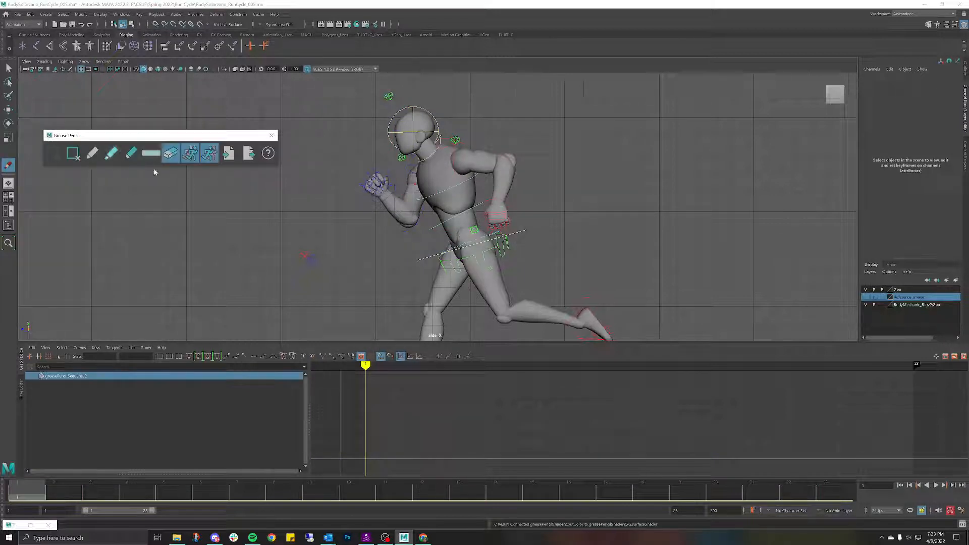
click(456, 153)
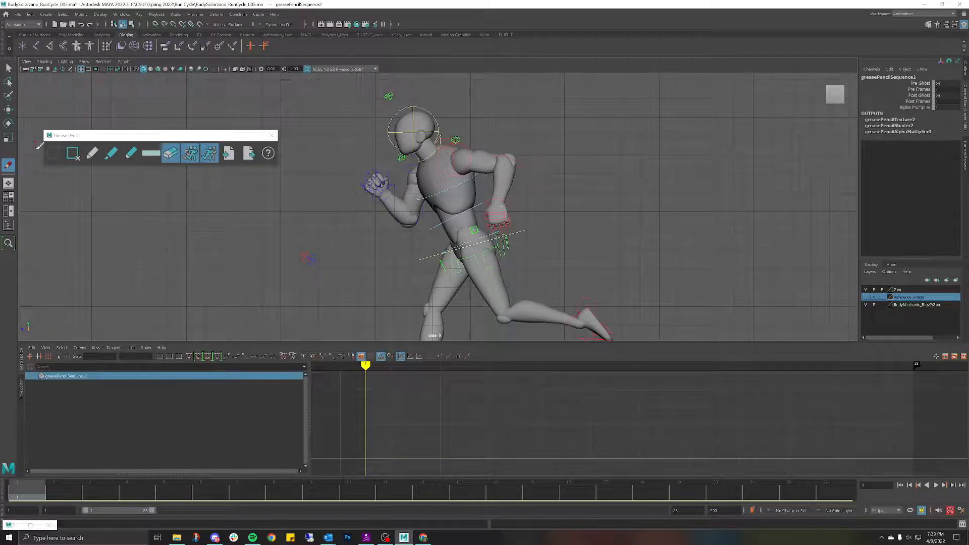
click(92, 153)
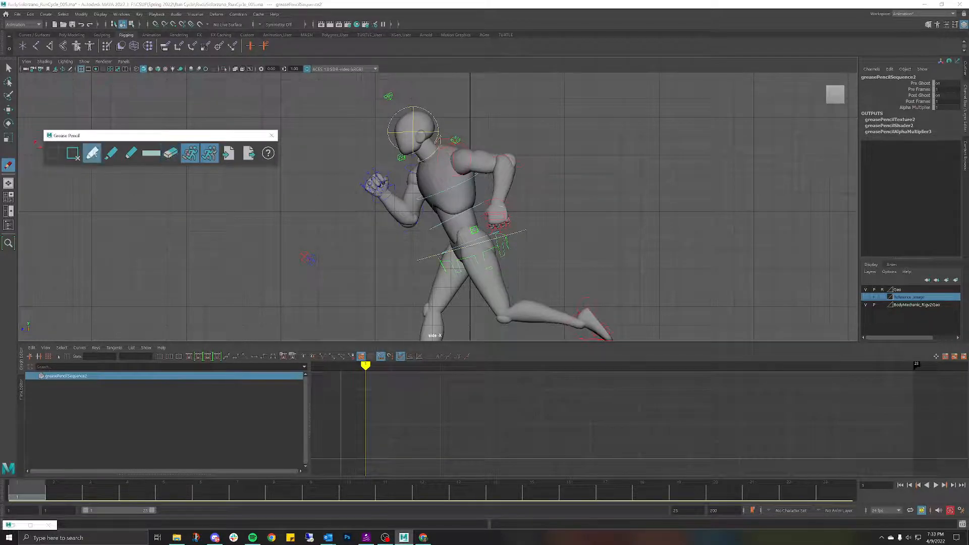
click(457, 148)
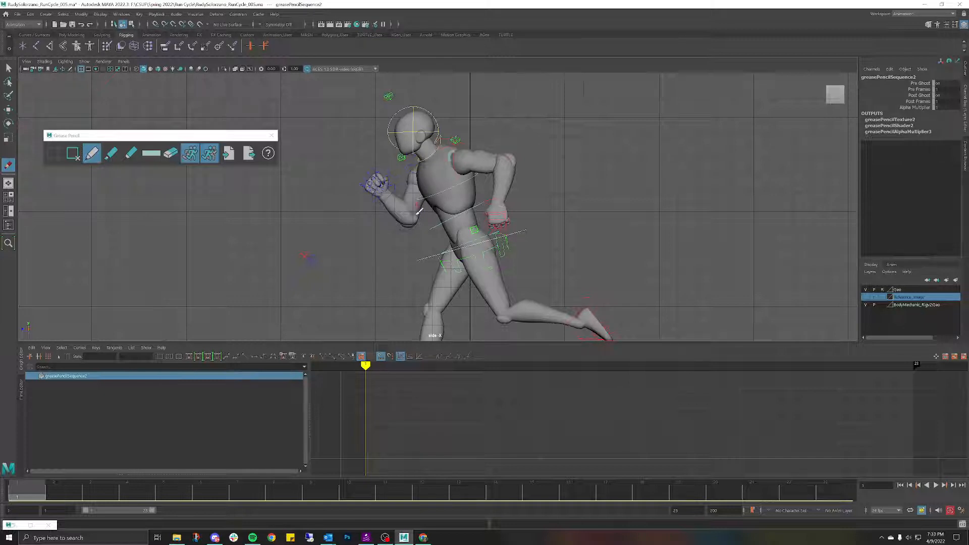
mouse_move(42, 494)
mouse_down()
mouse_move(126, 474)
mouse_move(69, 489)
mouse_move(115, 483)
mouse_up()
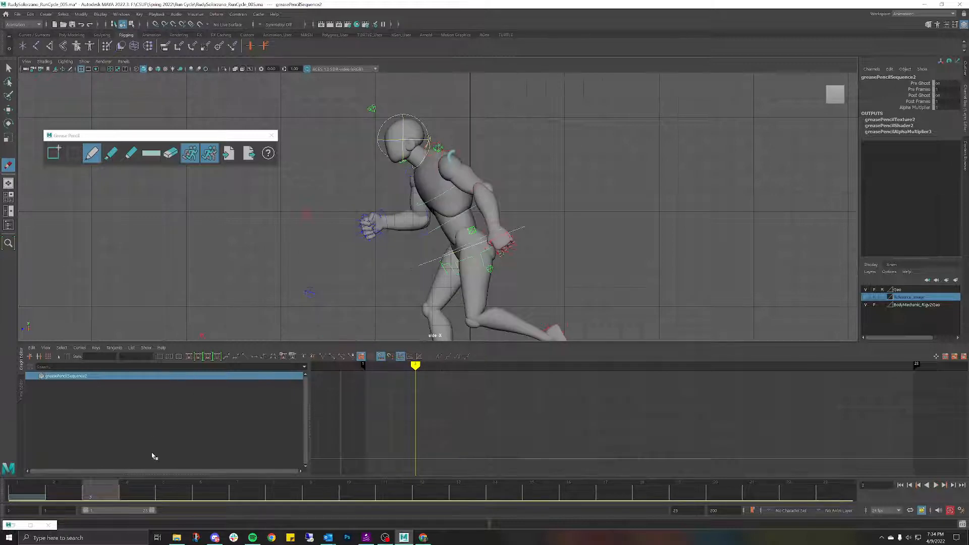
click(448, 153)
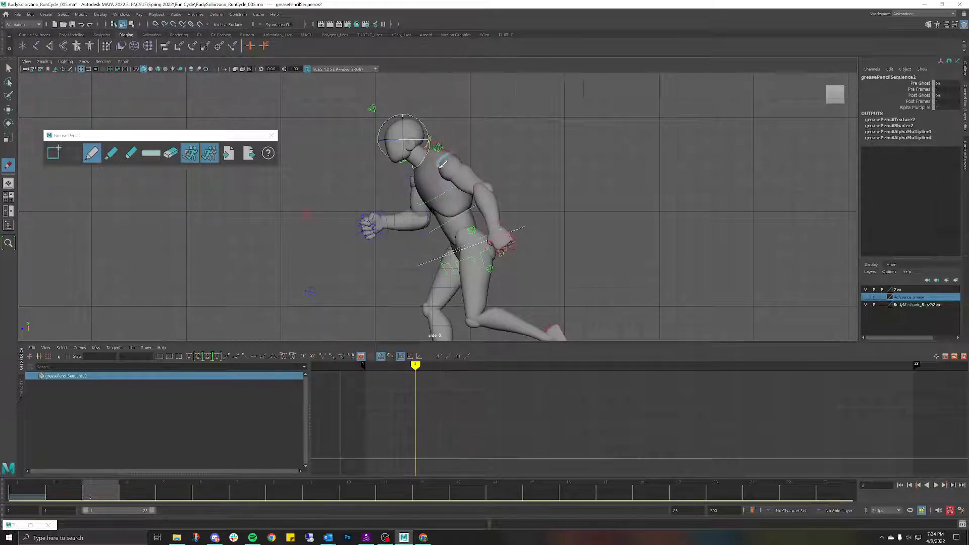
drag(121, 498, 172, 478)
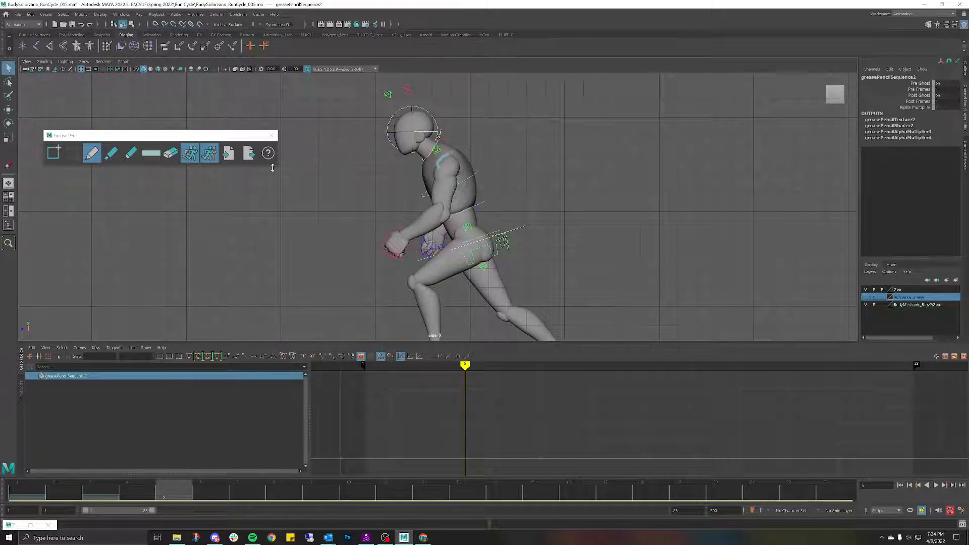
Step: Select FKScapula_L with the rotate tool active and play the run cycle
click(444, 150)
key(e)
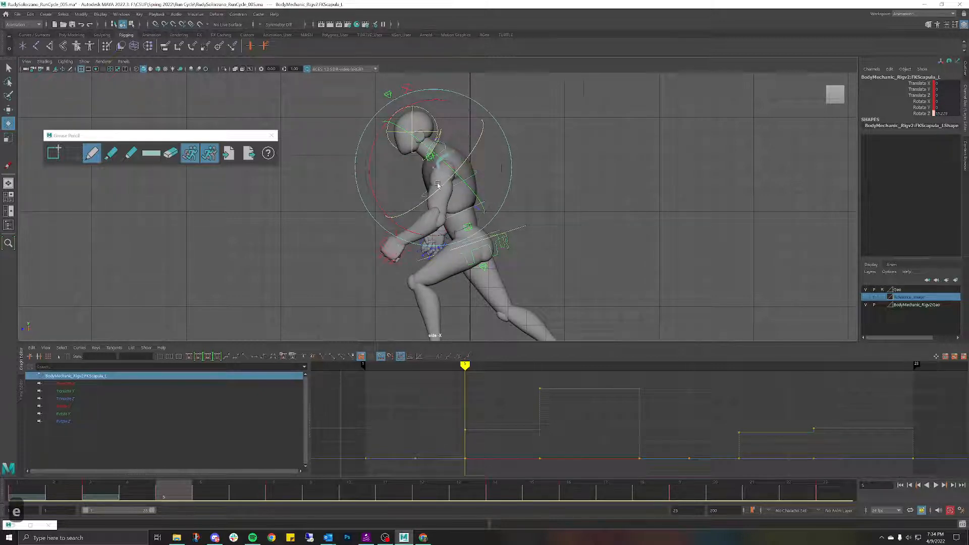
key(alt+v)
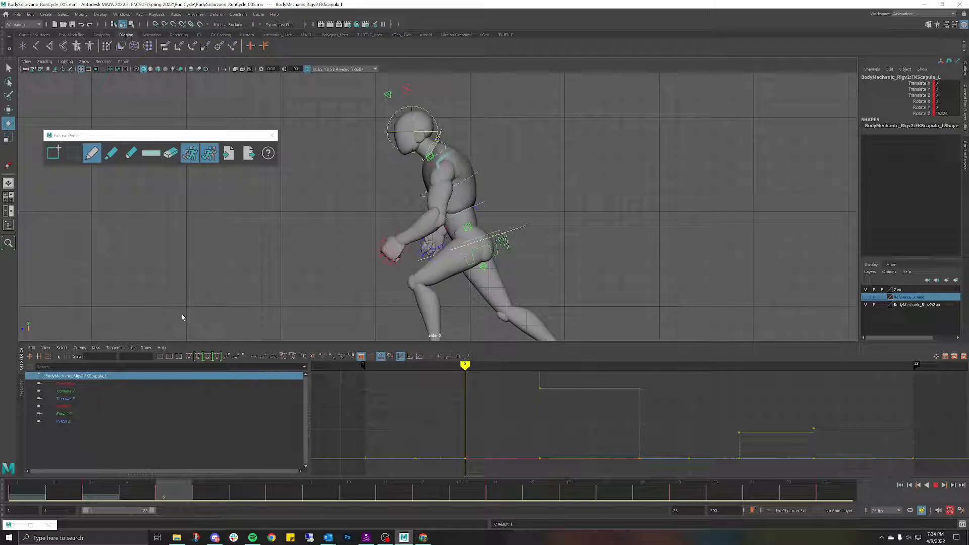
key(Escape)
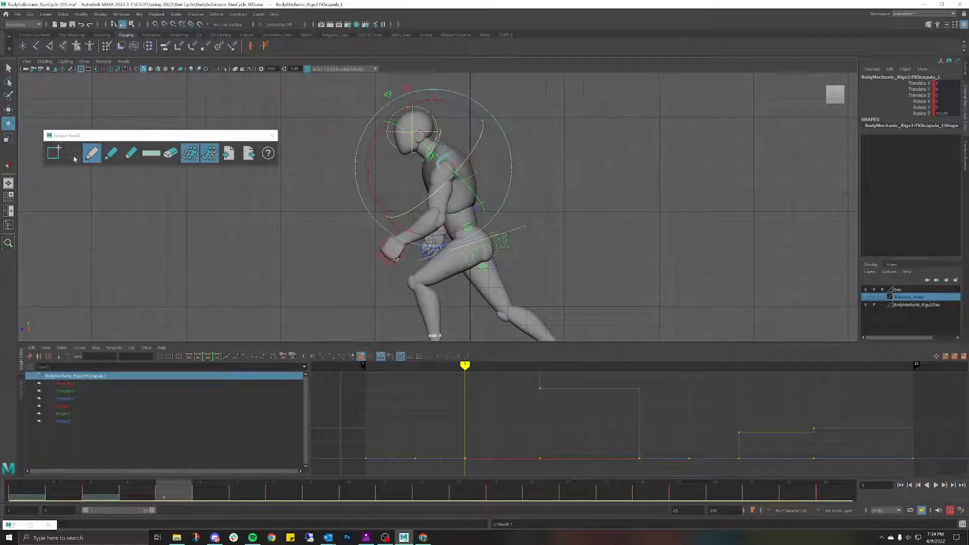
Step: Draw grease pencil marks on the left shoulder, including one at frame 8
click(92, 153)
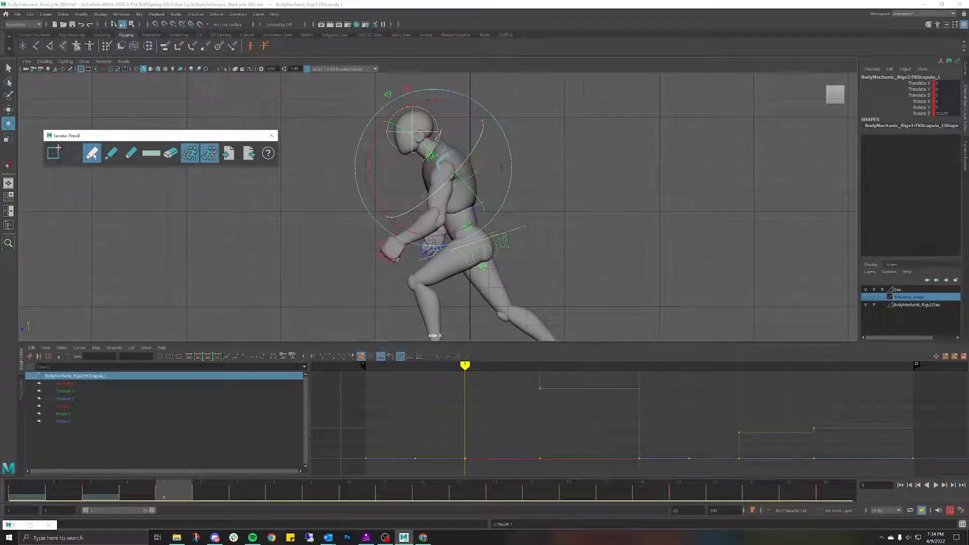
click(451, 157)
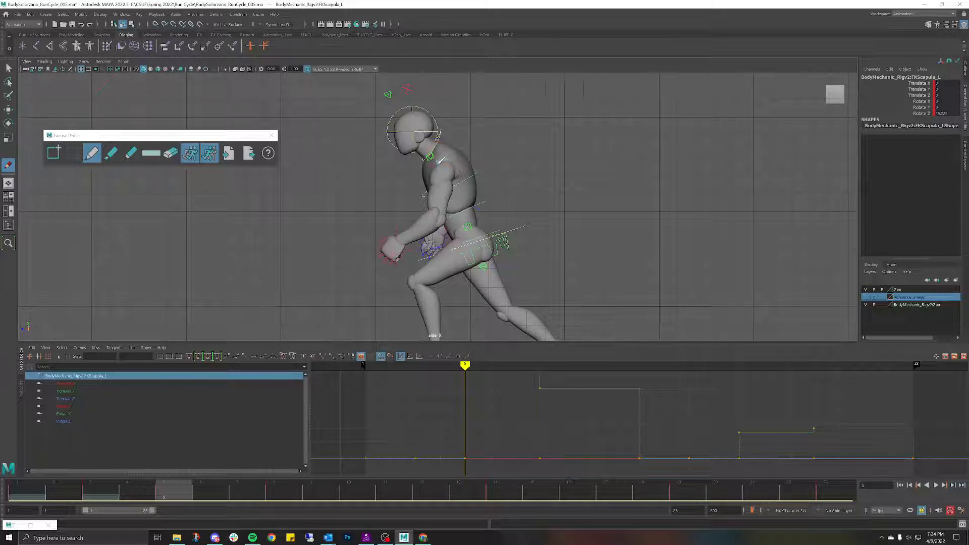
drag(440, 161, 433, 173)
drag(184, 491, 279, 479)
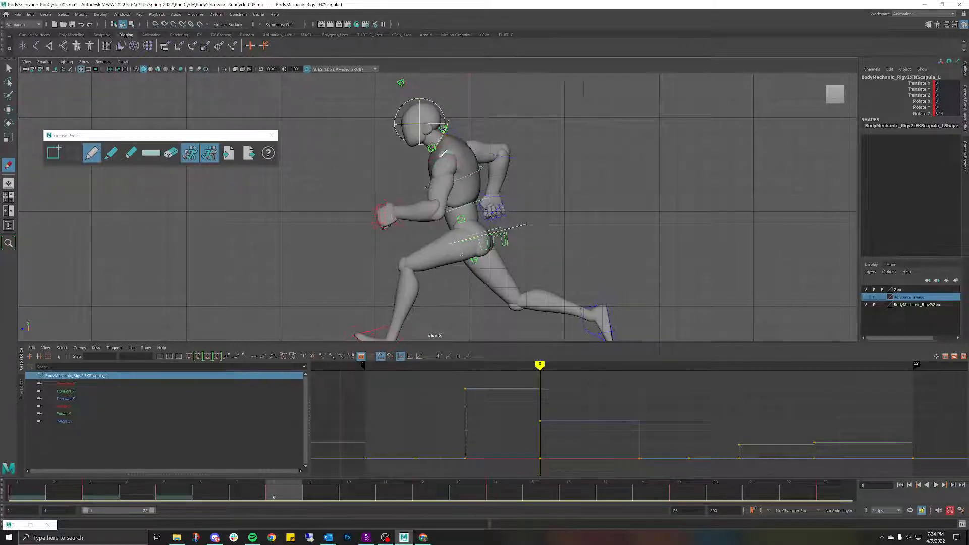
drag(441, 156, 438, 156)
Step: Scrub frames 1 to 12 to review the marked shoulder poses
drag(291, 497, 423, 484)
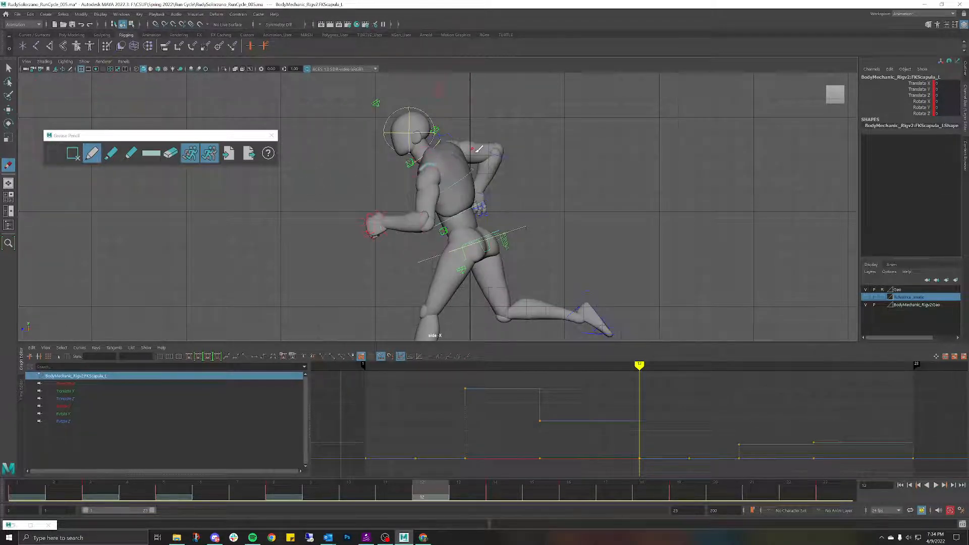
drag(422, 500, 248, 497)
drag(218, 469, 417, 448)
scroll(499, 162, down, 3)
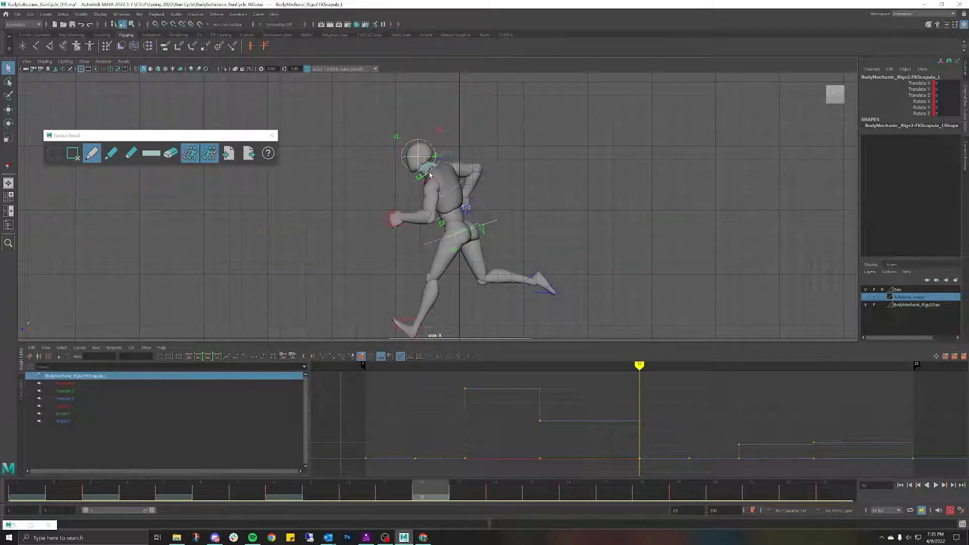
mouse_move(423, 498)
mouse_down()
mouse_move(396, 500)
mouse_move(432, 504)
mouse_up()
scroll(449, 240, up, 3)
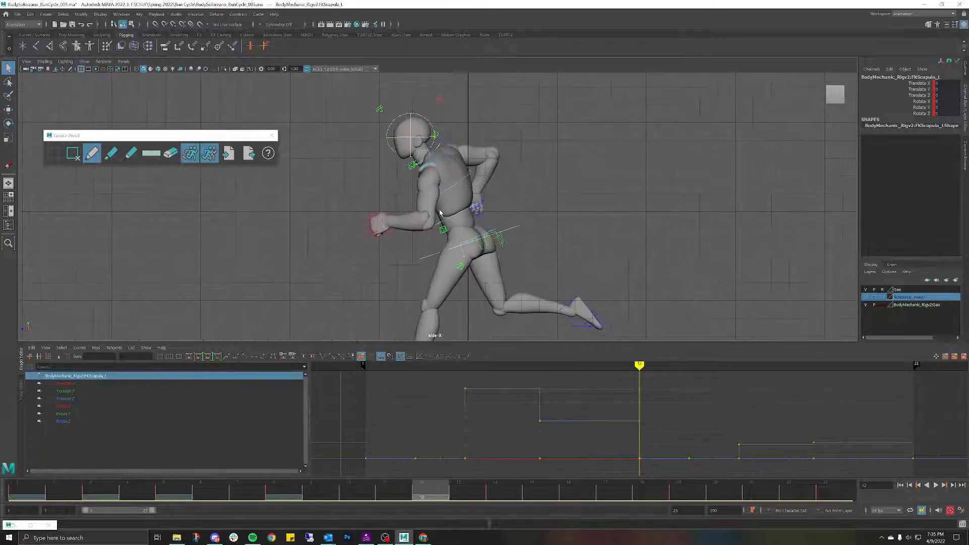
Step: Try rotating the left scapula around Y, undo it, and return to frame 9
key(e)
drag(391, 147, 445, 145)
key(ctrl+z)
key(ctrl+z)
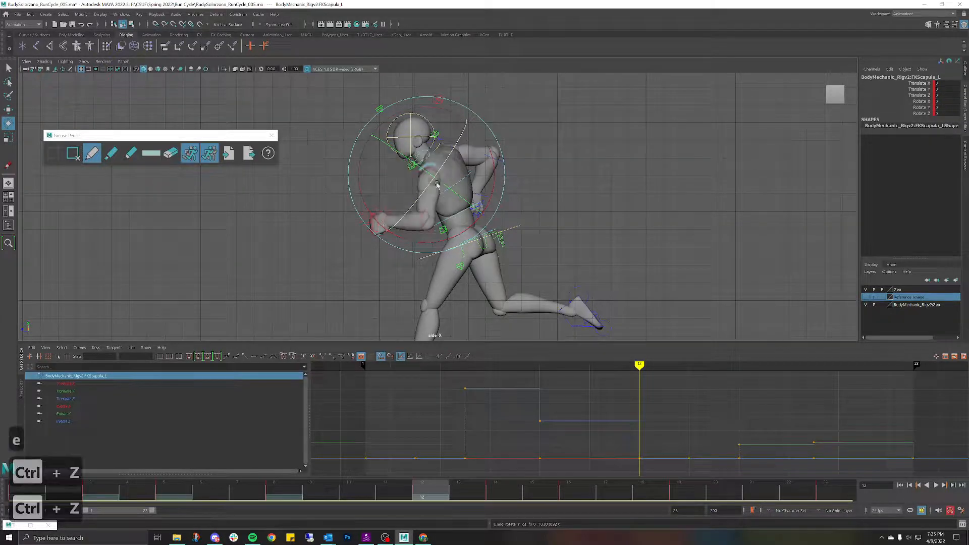
mouse_move(450, 486)
mouse_down()
mouse_move(251, 509)
mouse_move(431, 484)
mouse_up()
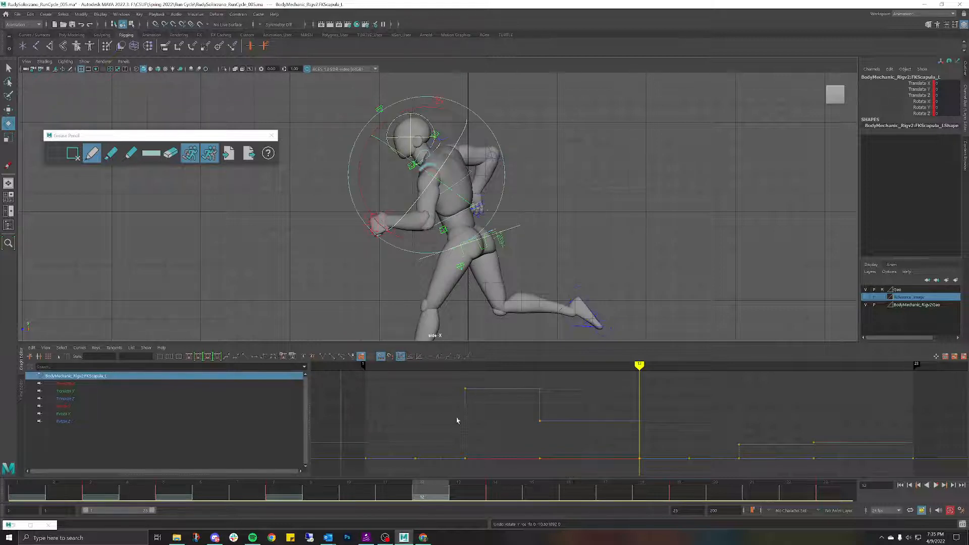
drag(432, 484, 431, 397)
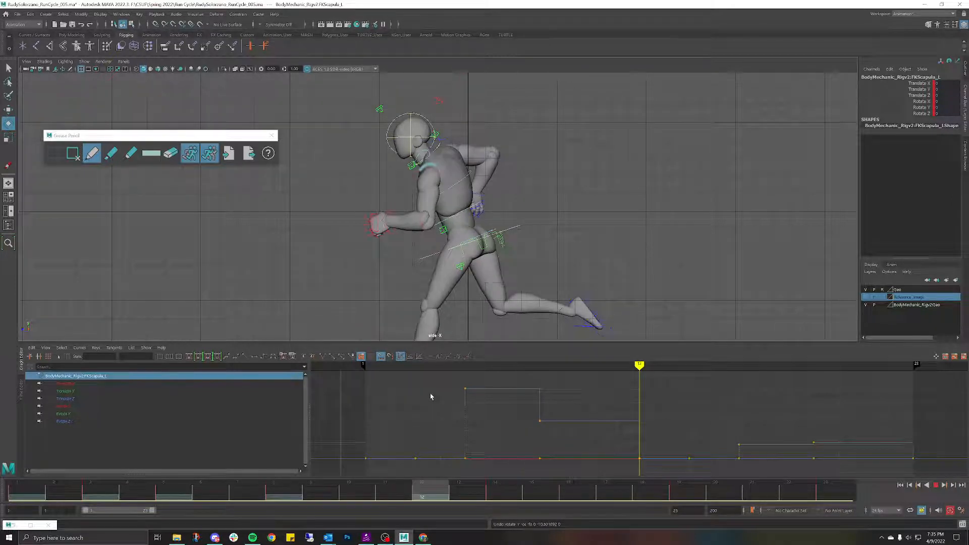
click(515, 111)
click(431, 155)
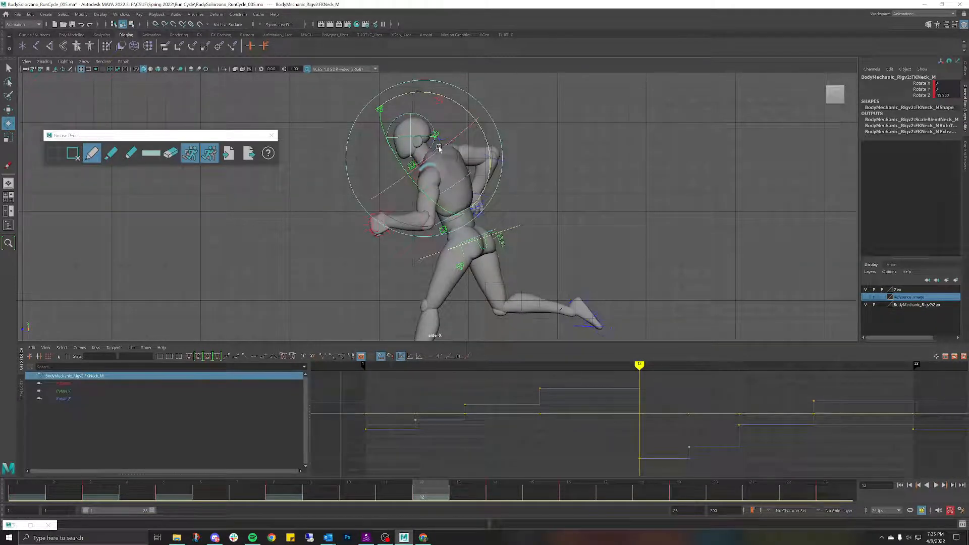
key(ctrl+z)
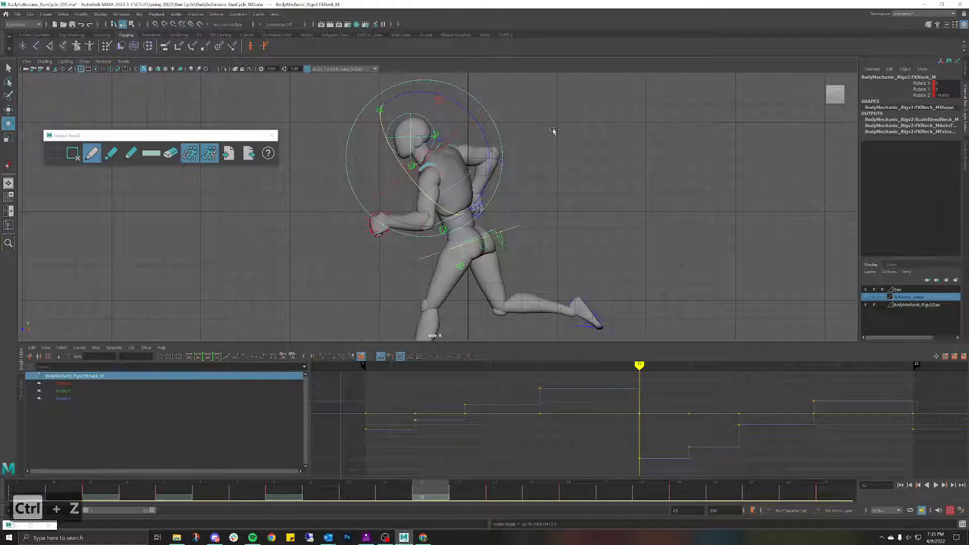
click(410, 160)
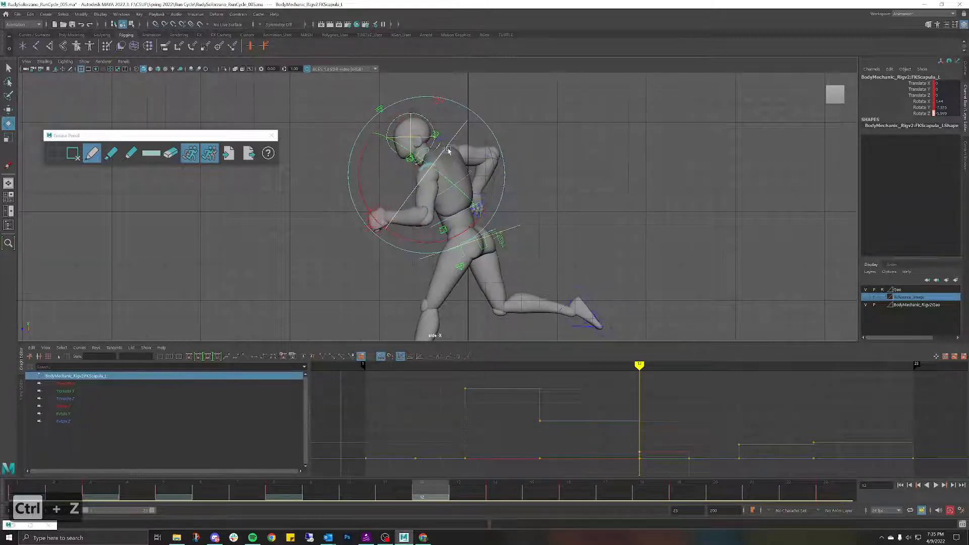
drag(449, 149, 455, 148)
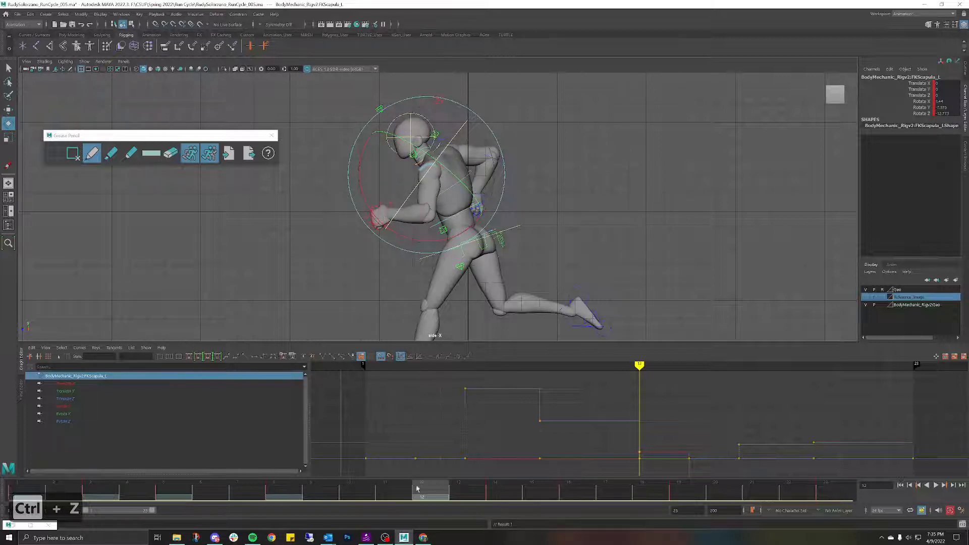
key(alt+v)
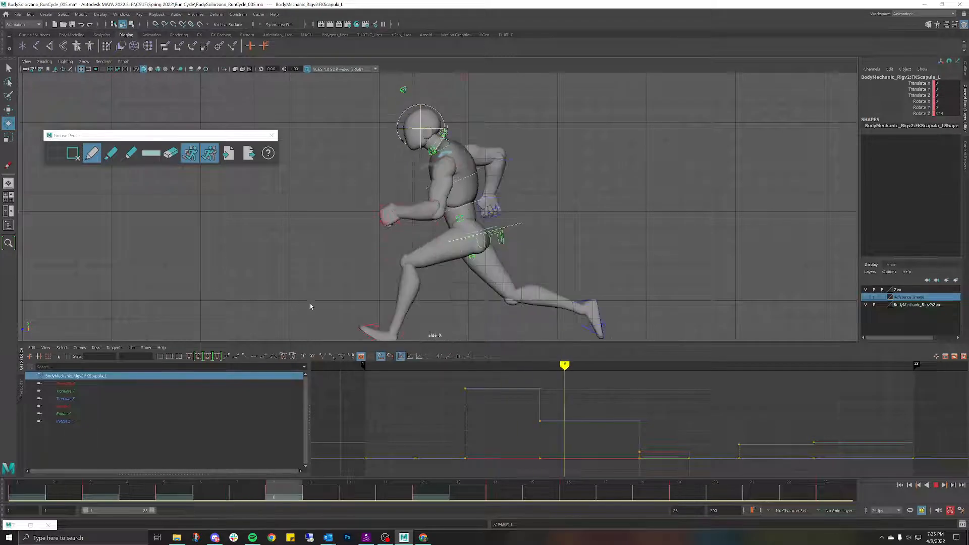
key(alt+v)
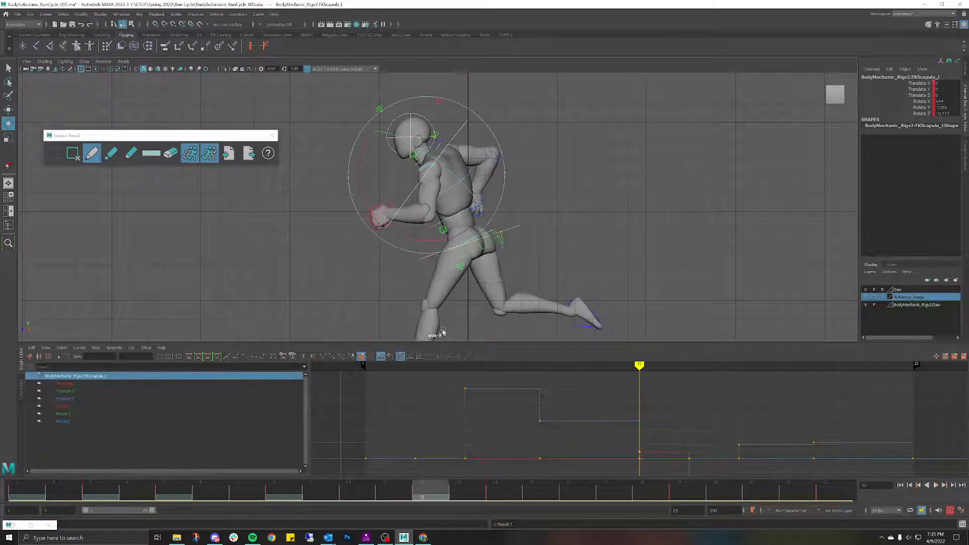
key(ctrl+z)
key(ctrl+z)
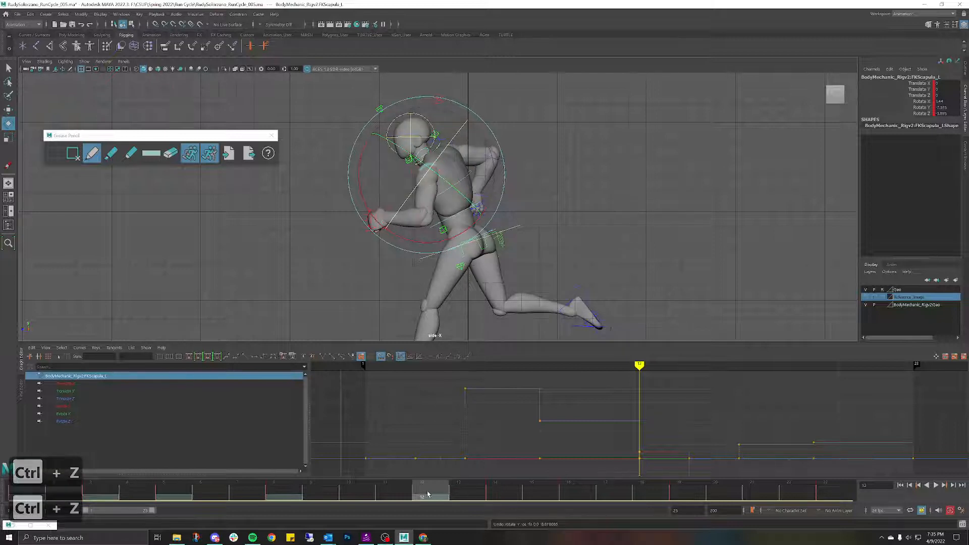
key(alt+v)
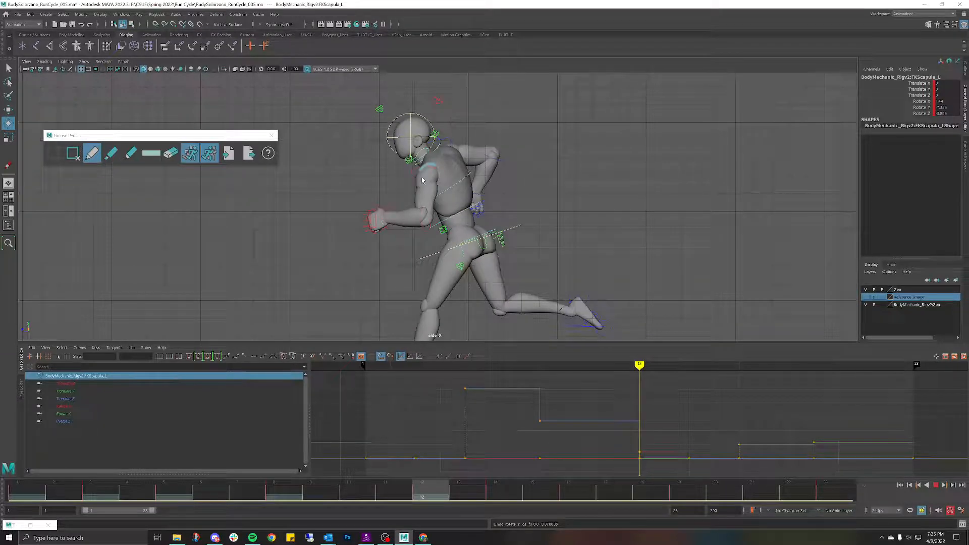
right_drag(422, 180, 380, 187)
drag(423, 494, 57, 304)
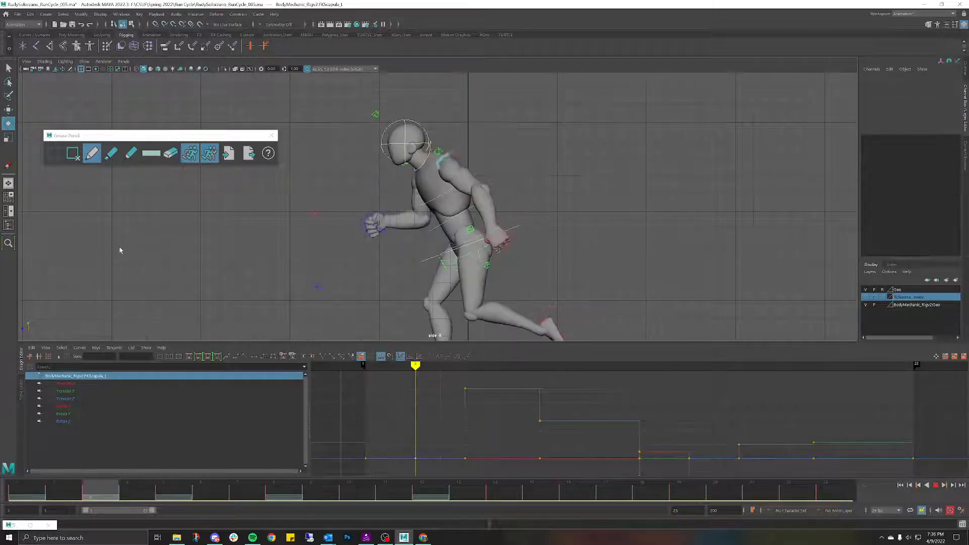
Step: Swing the left FK shoulder forward at frames 8 and 12, then play to review
click(290, 267)
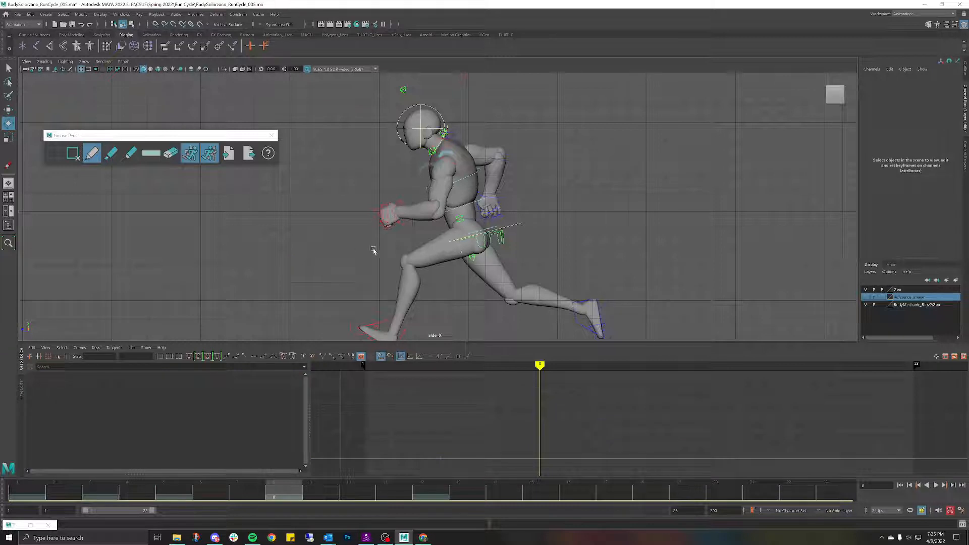
click(455, 167)
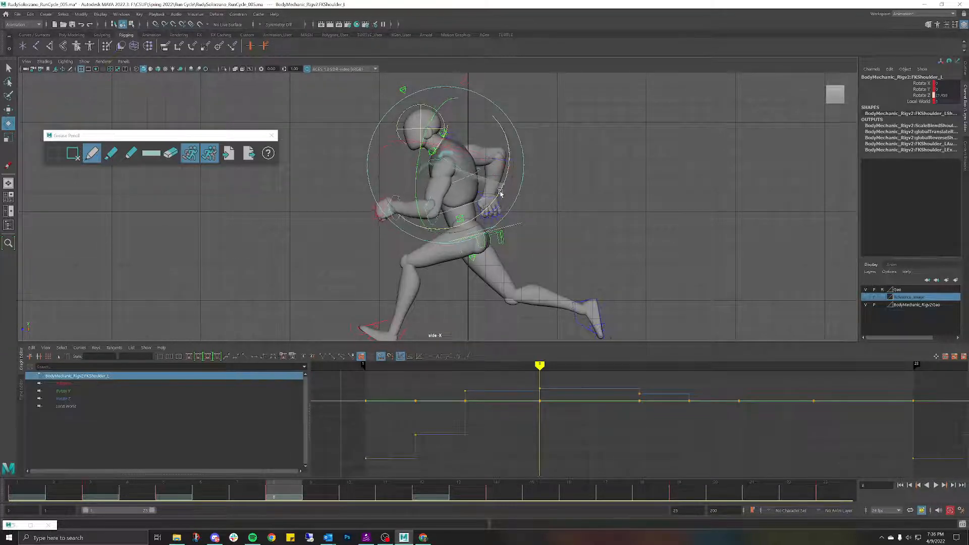
drag(501, 193, 489, 217)
drag(302, 501, 430, 468)
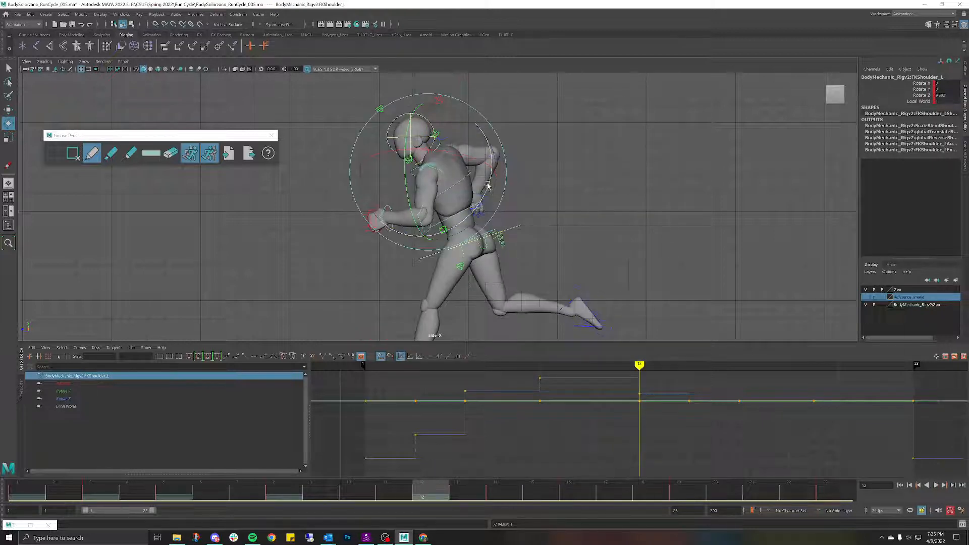
drag(488, 186, 471, 211)
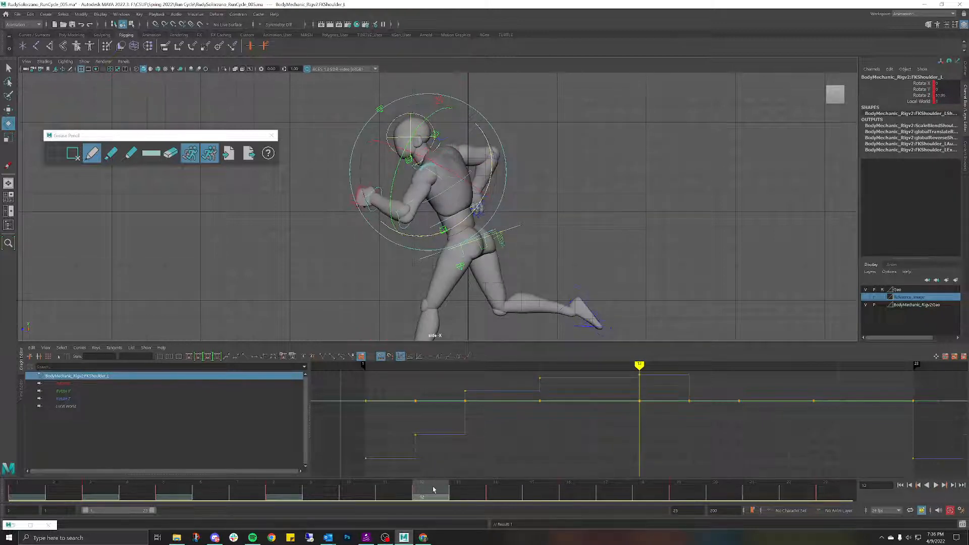
key(alt+v)
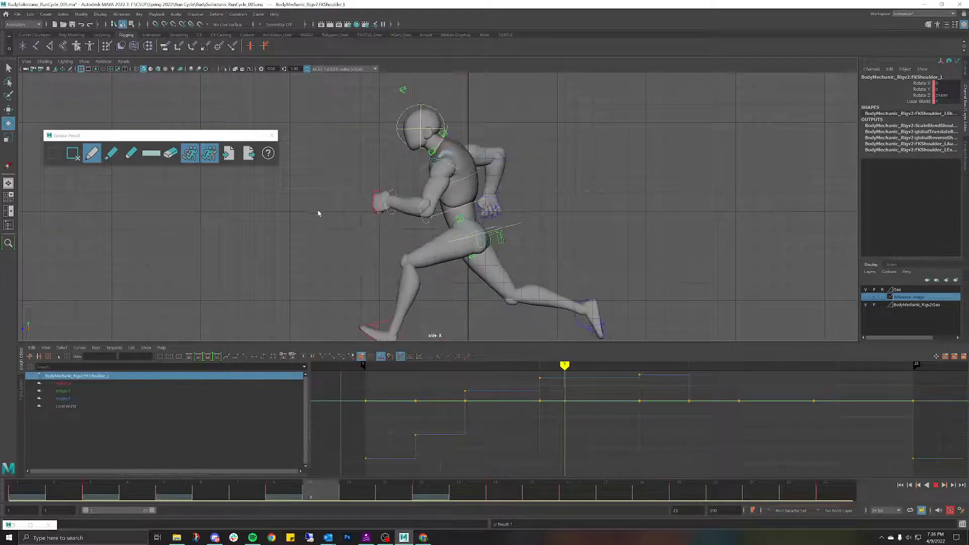
key(alt+v)
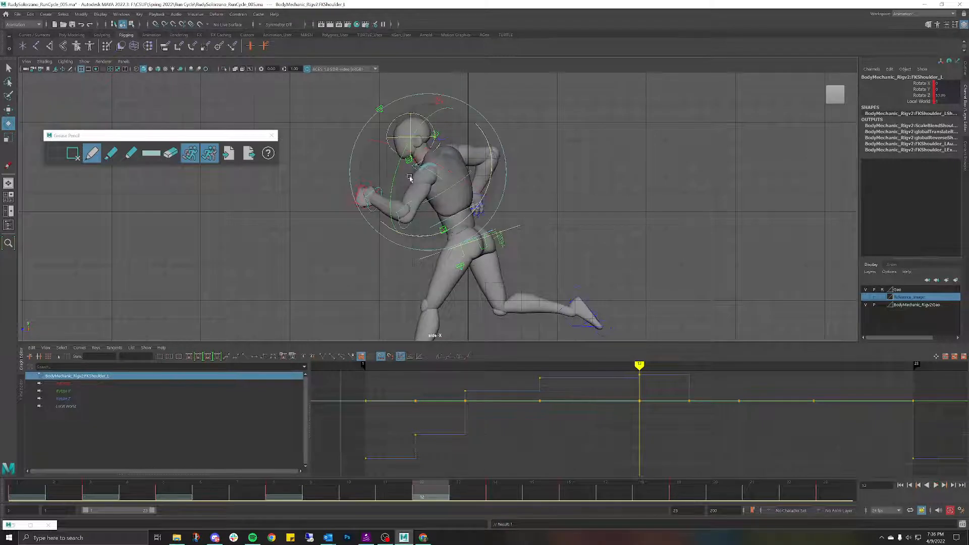
Step: Lower the shoulder to Rotate Z 24.656 at frame 12, play, and switch to Left View
drag(436, 236, 450, 241)
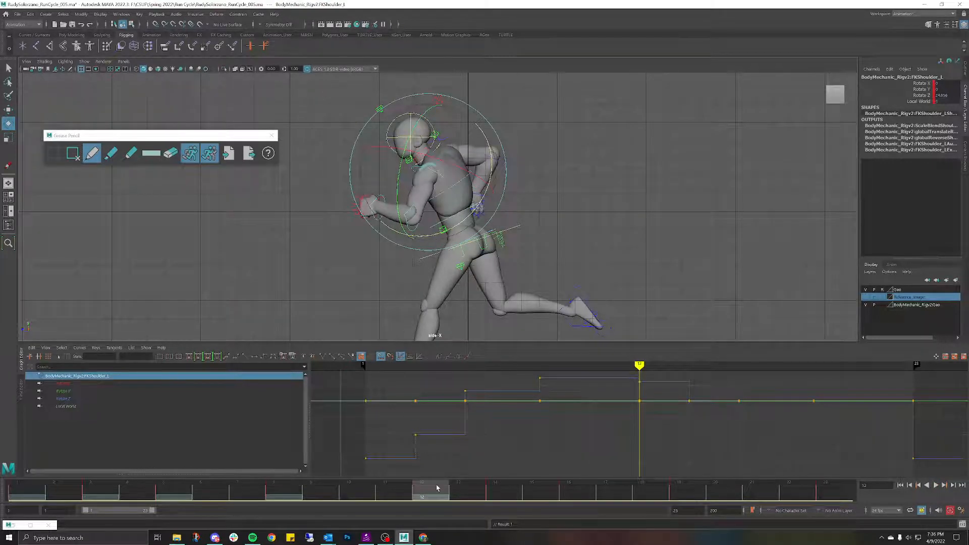
key(alt+v)
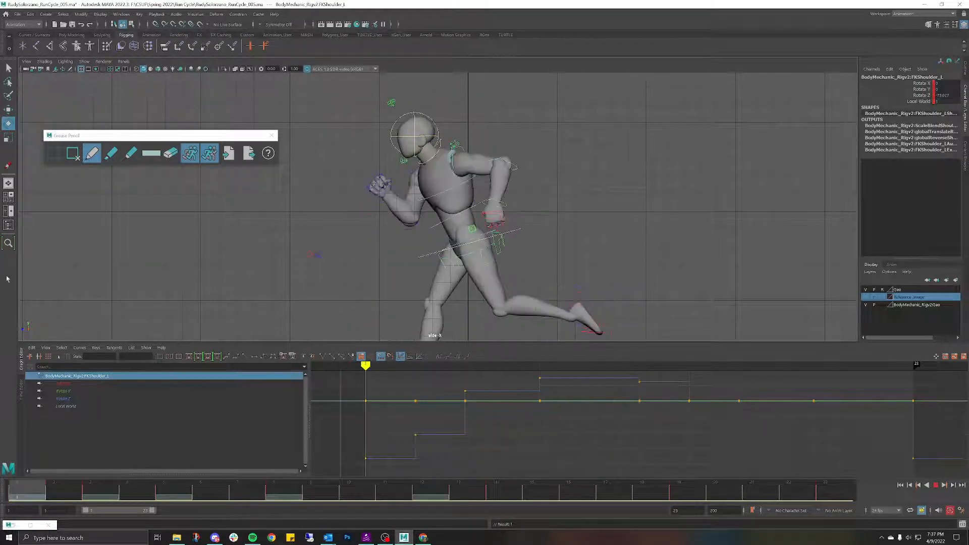
key(Escape)
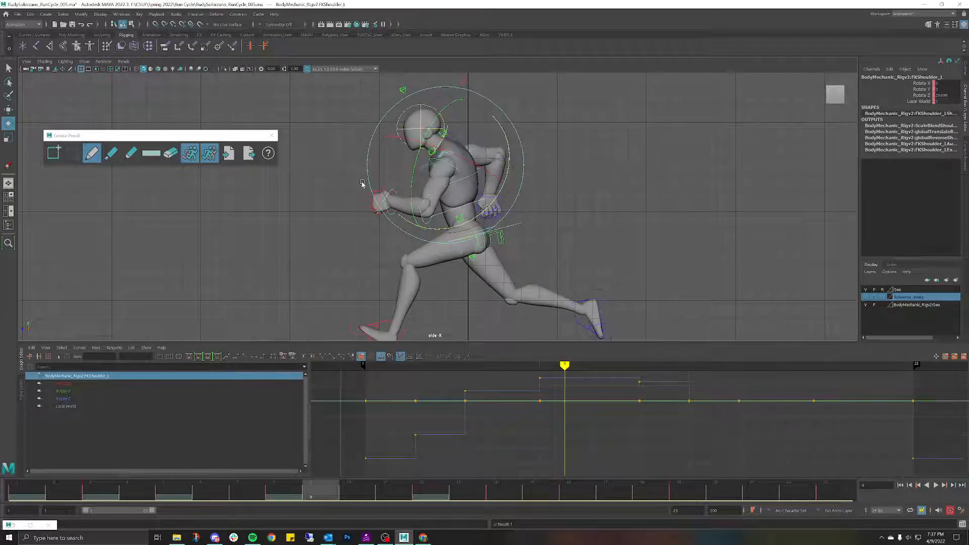
key(space)
drag(334, 181, 325, 179)
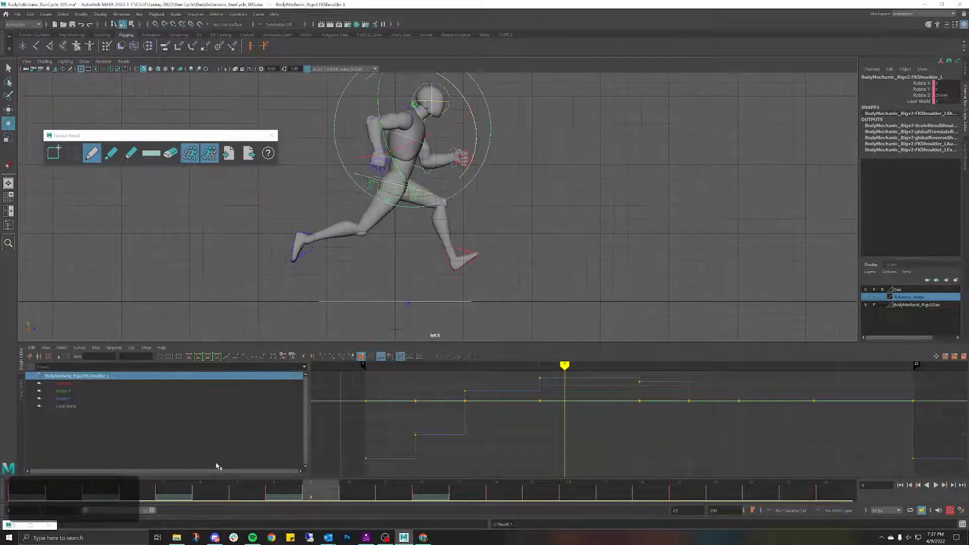
Step: Play the run from the left side, then switch to Right View and play again
click(560, 240)
key(alt+v)
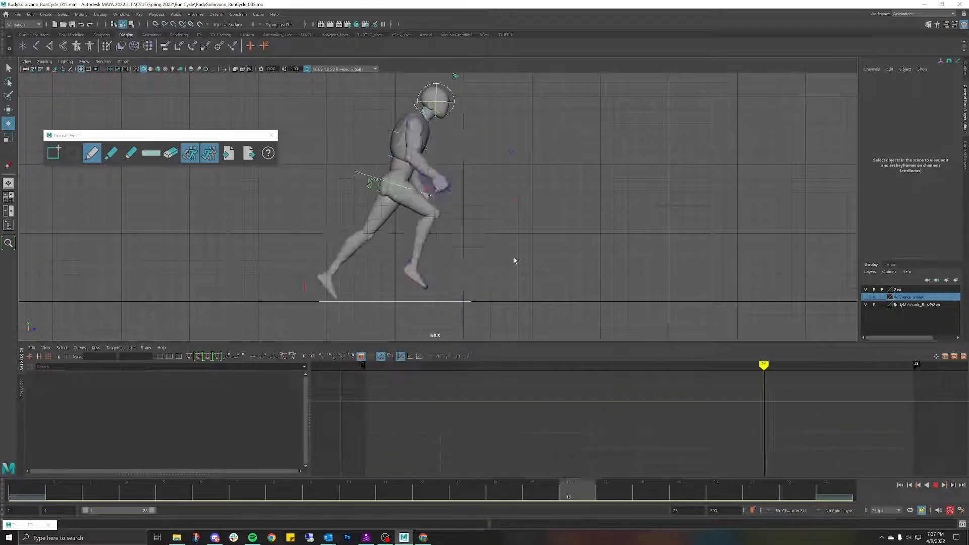
key(alt+v)
key(space)
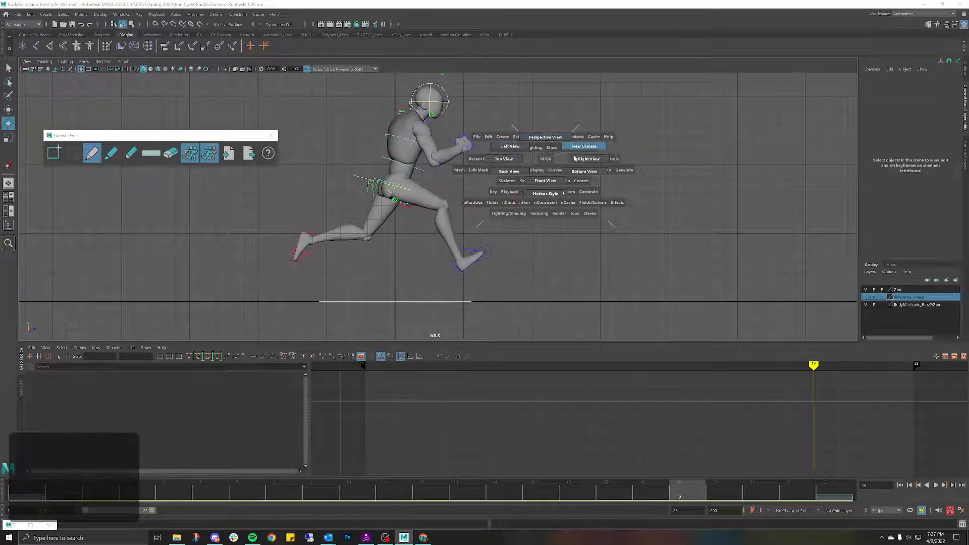
click(575, 158)
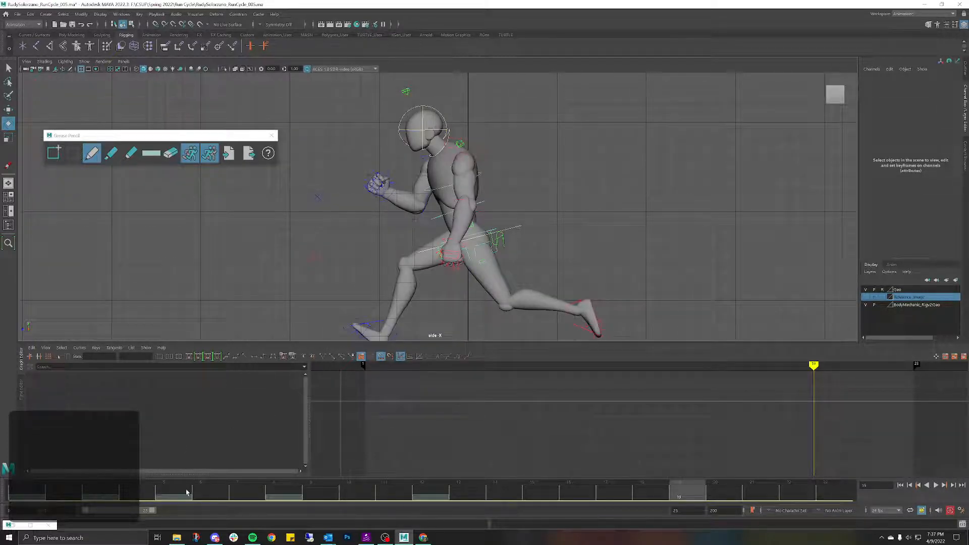
key(alt+v)
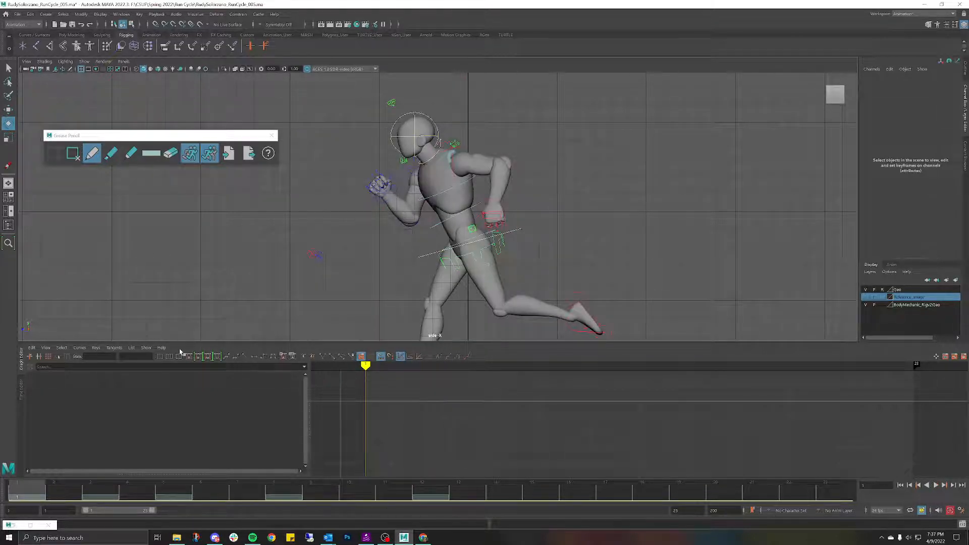
Step: Step to frame 3, select and deselect the torso, and close the Grease Pencil panel
mouse_move(26, 495)
mouse_down()
mouse_move(90, 497)
mouse_move(27, 494)
mouse_up()
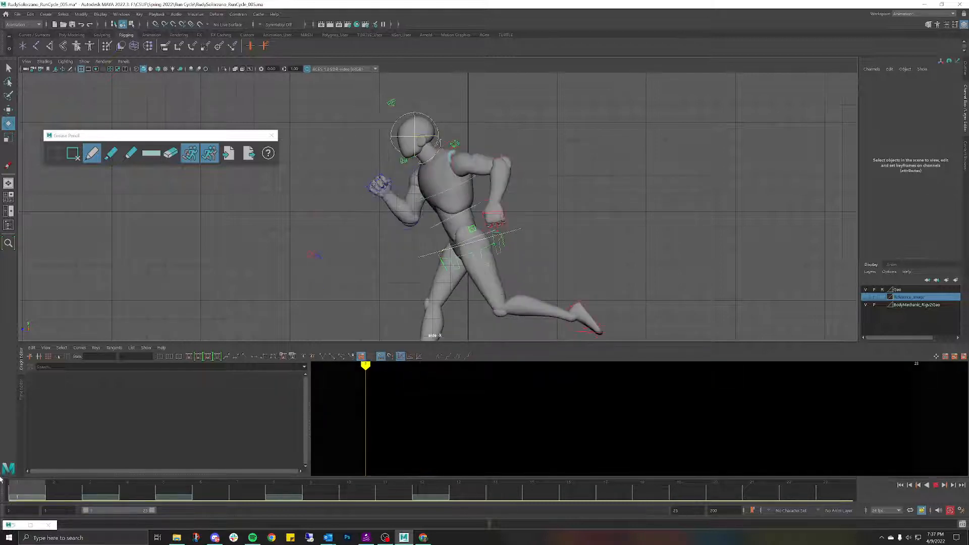
click(448, 217)
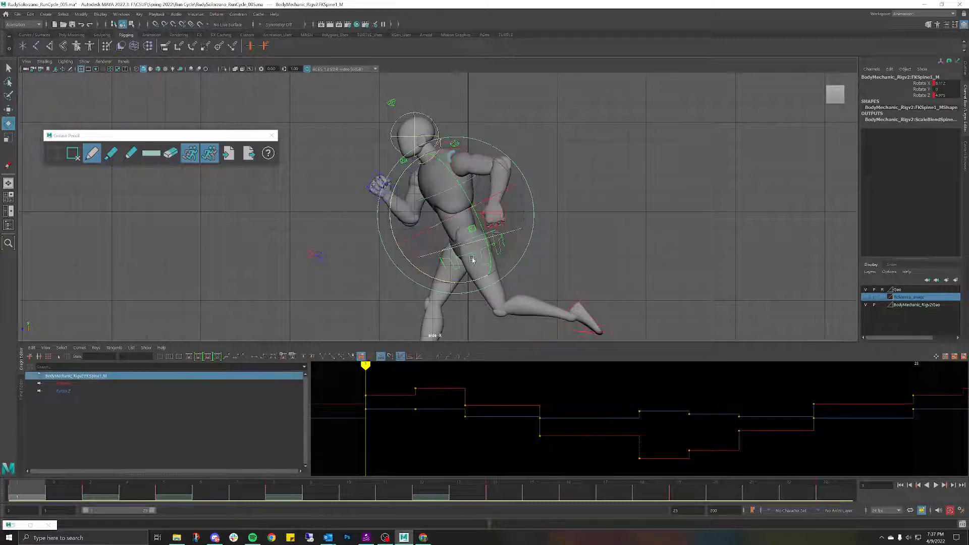
click(651, 258)
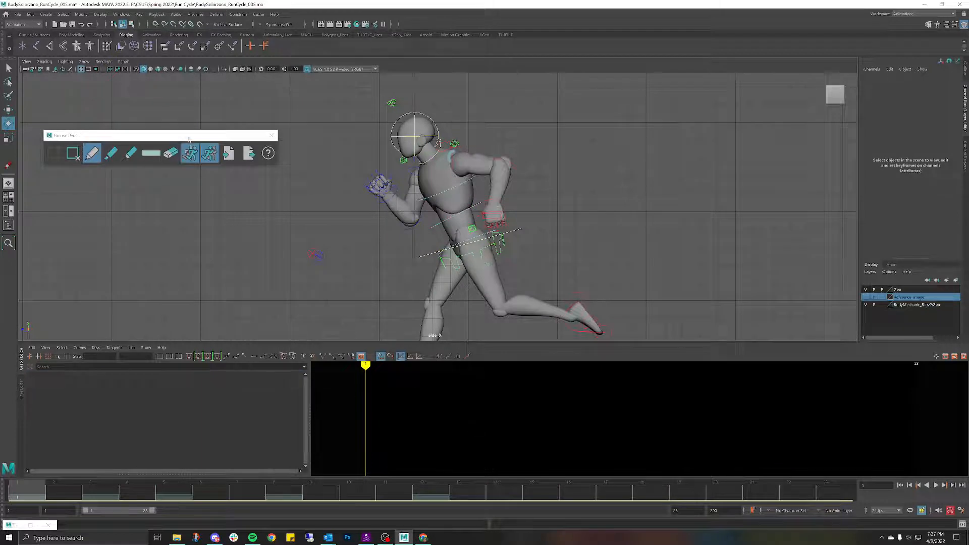
click(272, 135)
click(17, 15)
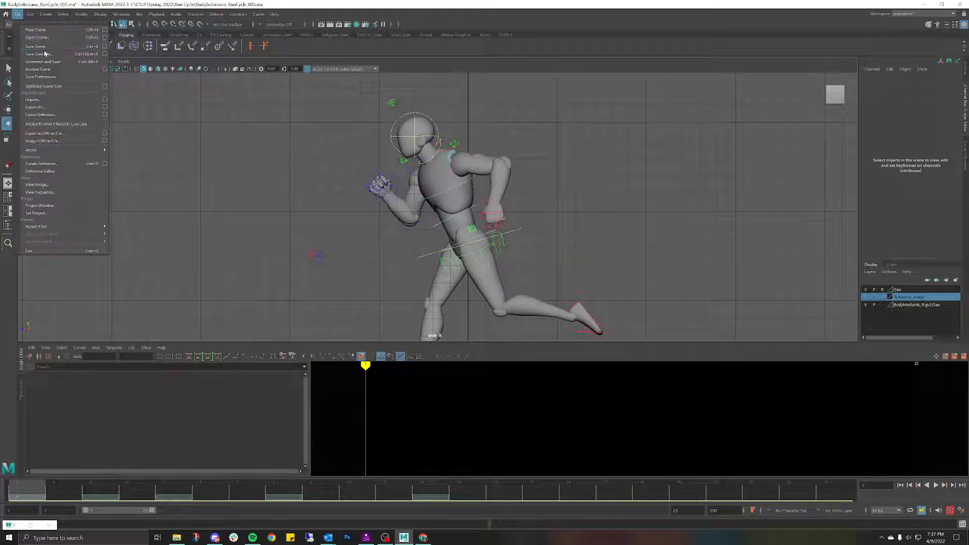
Step: Save the scene as Maya ASCII file RunCycle_006
click(46, 54)
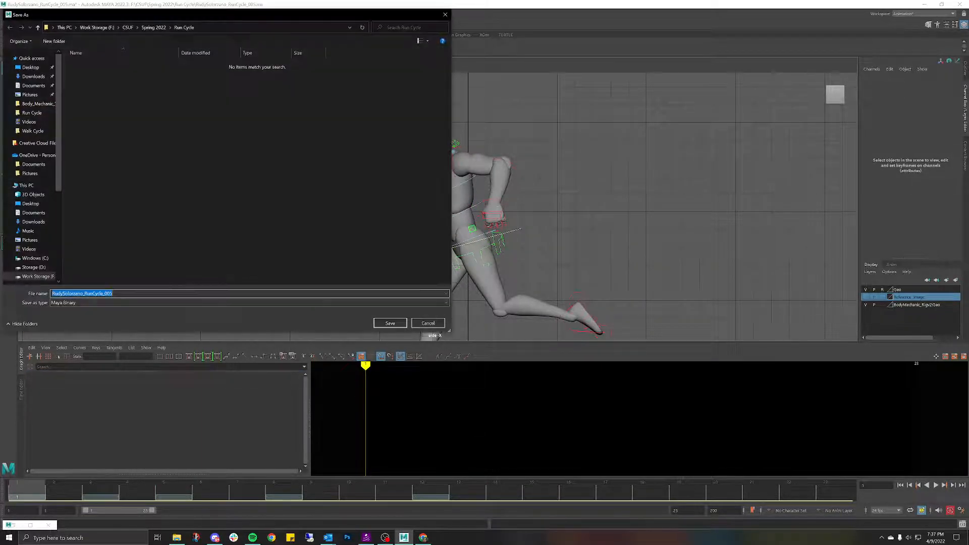
key(BackSpace)
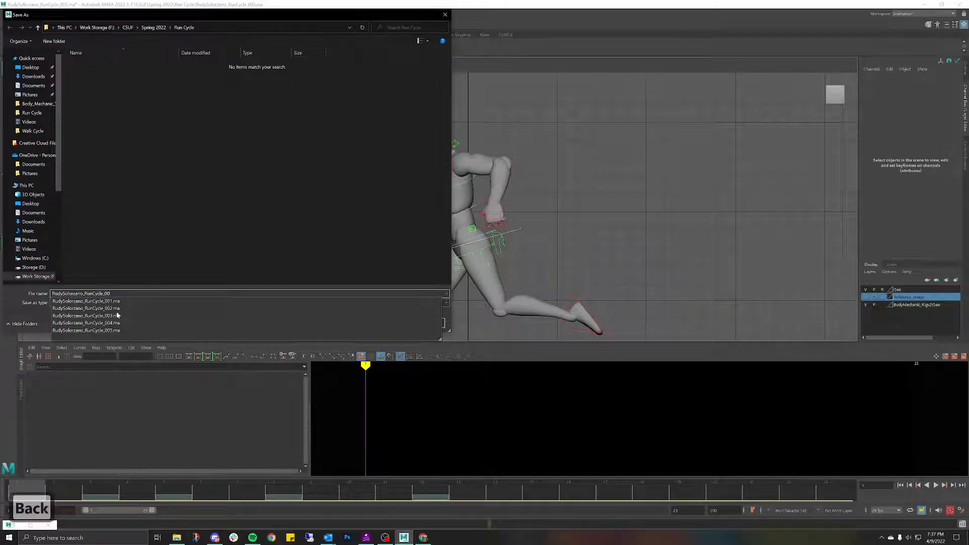
text(6)
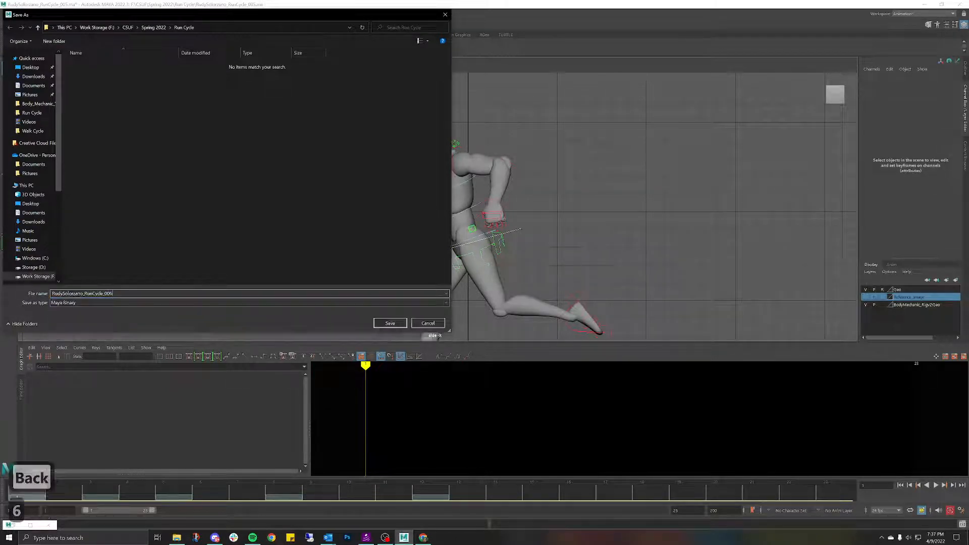
click(80, 311)
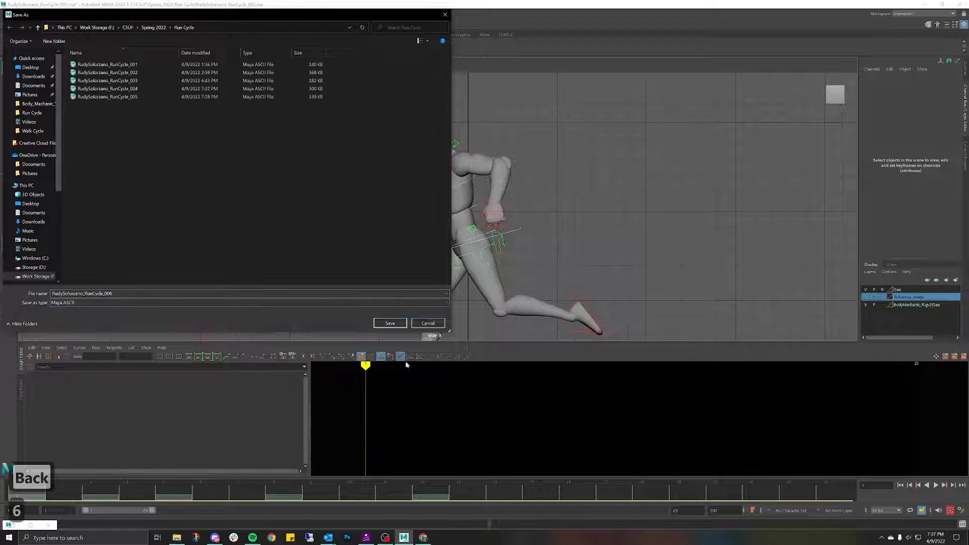
click(390, 323)
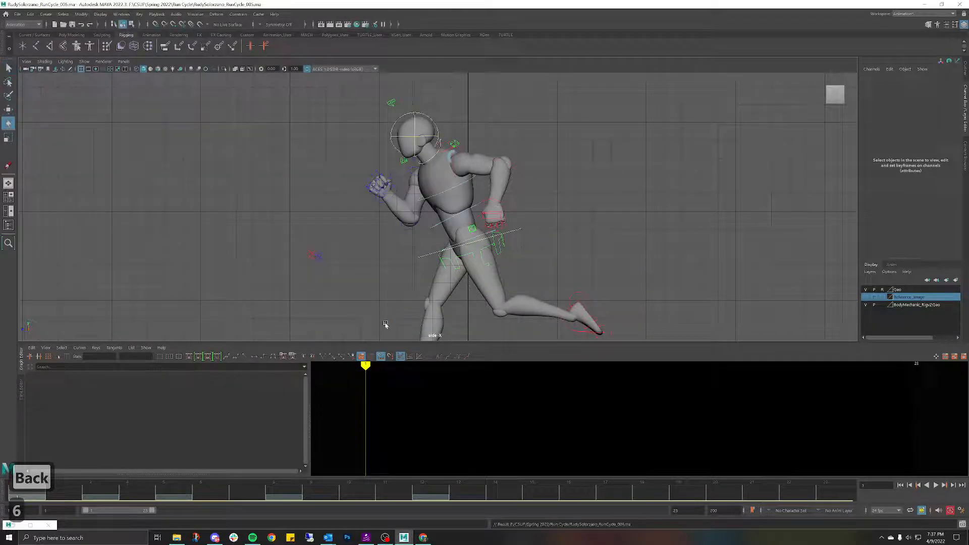
Step: Reopen RunCycle_006, play it from frame 11, then quit Maya without saving
click(17, 14)
click(30, 40)
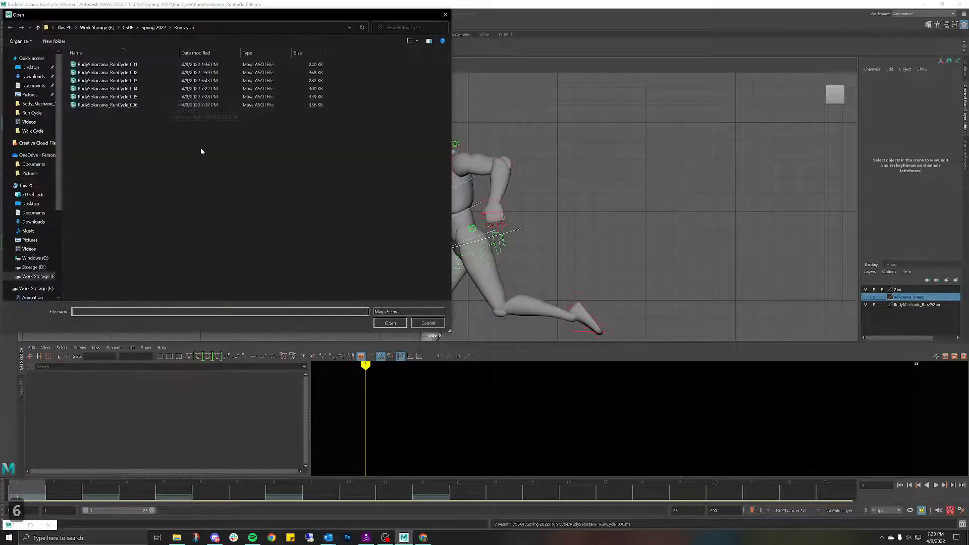
double_click(130, 106)
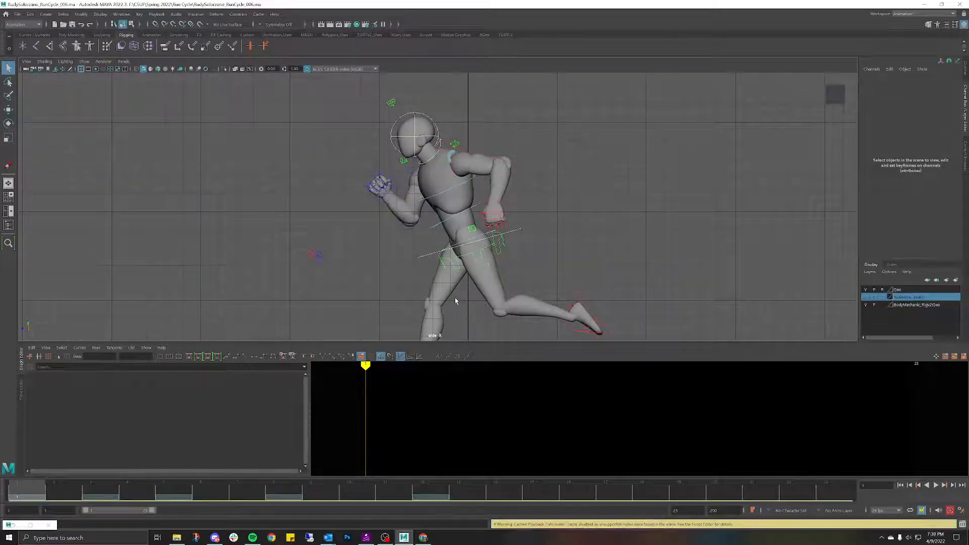
click(403, 489)
key(alt+v)
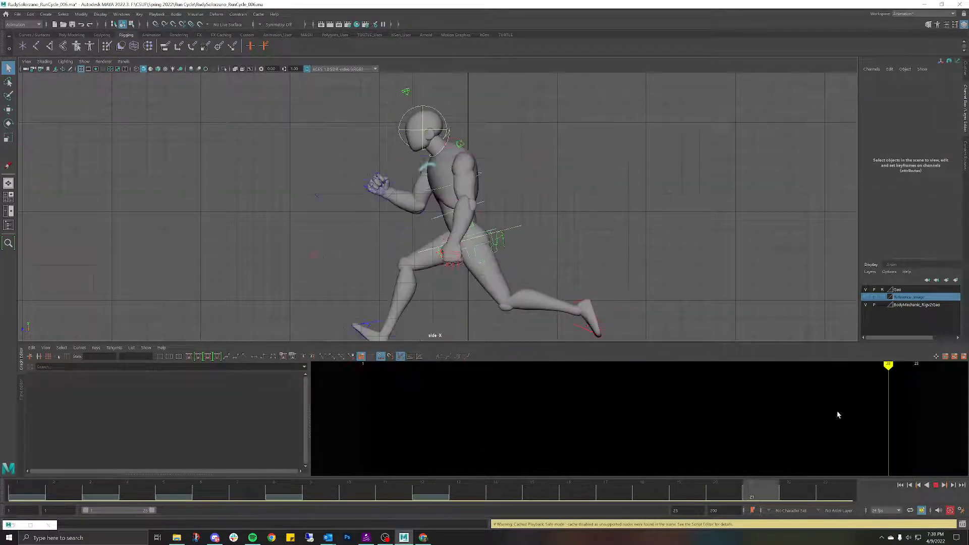
key(alt+v)
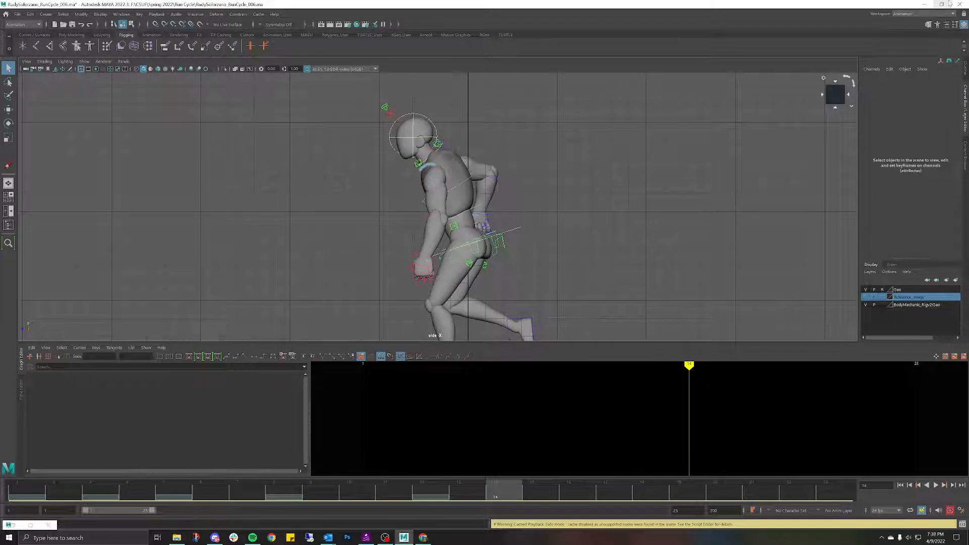
click(959, 5)
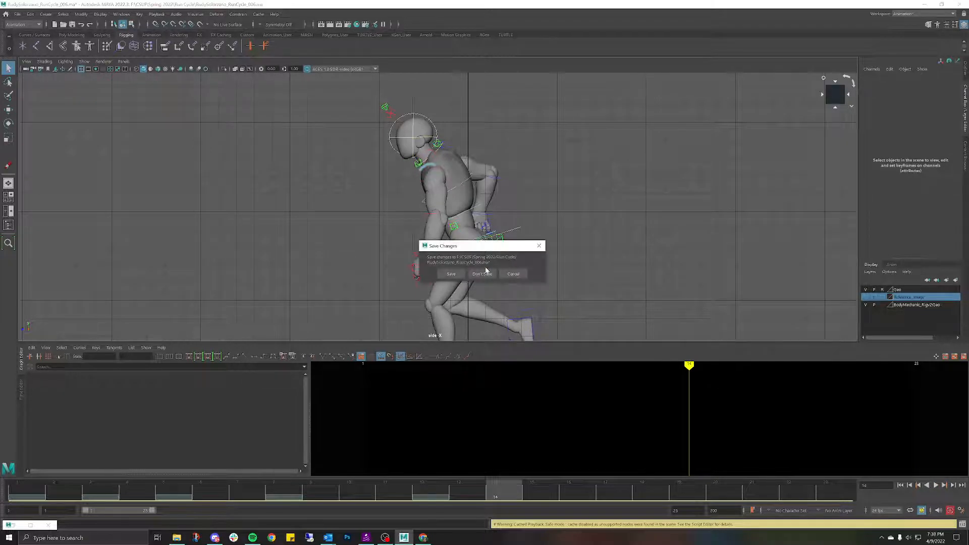
click(482, 273)
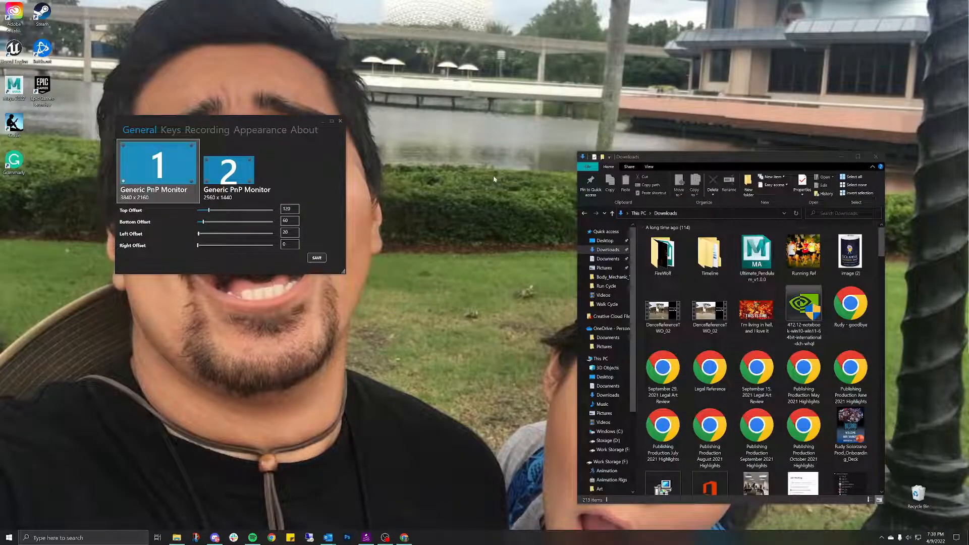
Step: Close the Downloads window and save Carnac's monitor offsets (120 top, 60 bottom, 20 left, 0 right)
click(882, 158)
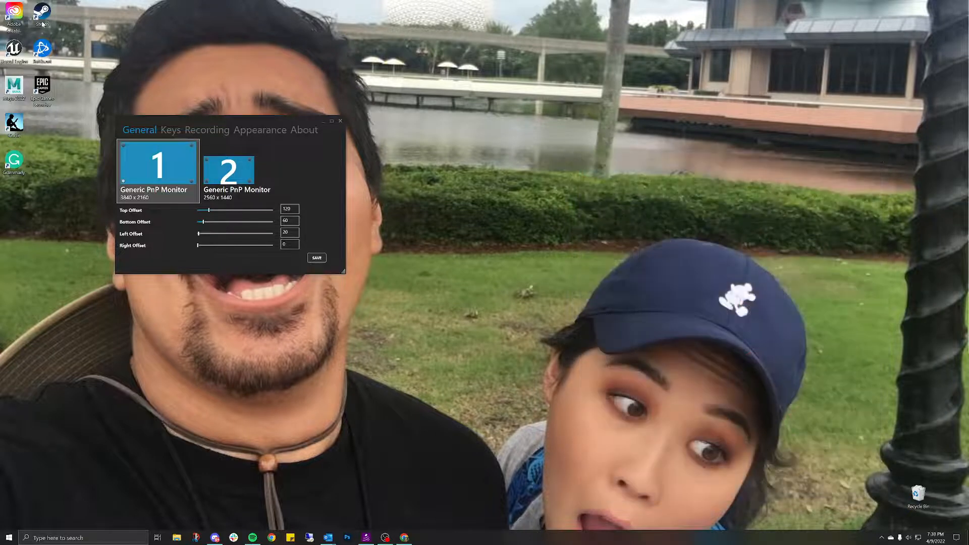
click(317, 258)
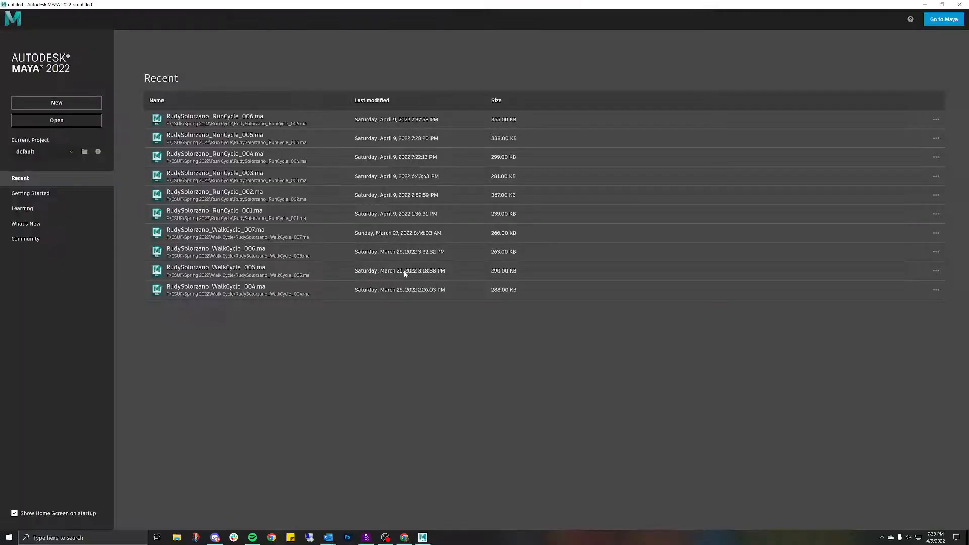
Step: Open the latest run cycle version, RunCycle_006
click(223, 116)
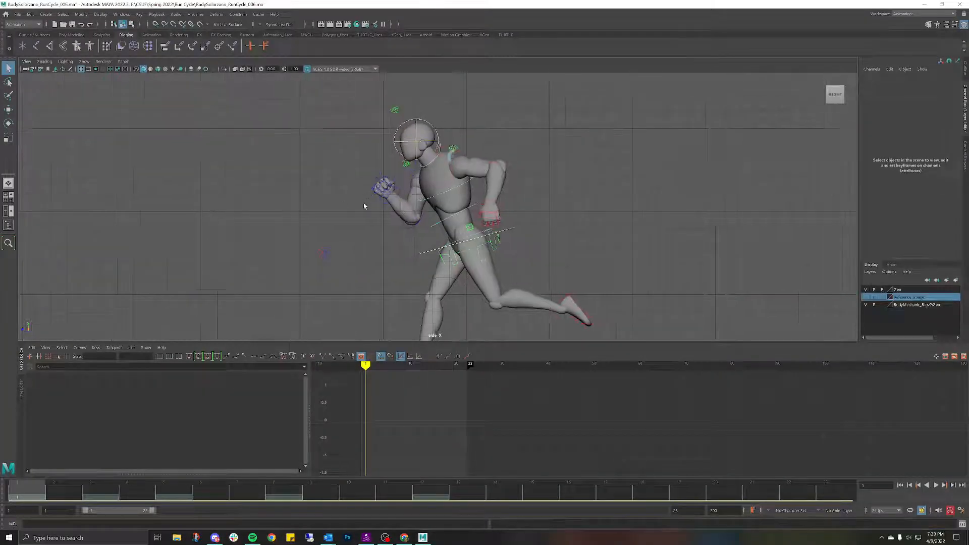
scroll(365, 204, down, 2)
scroll(367, 202, down, 3)
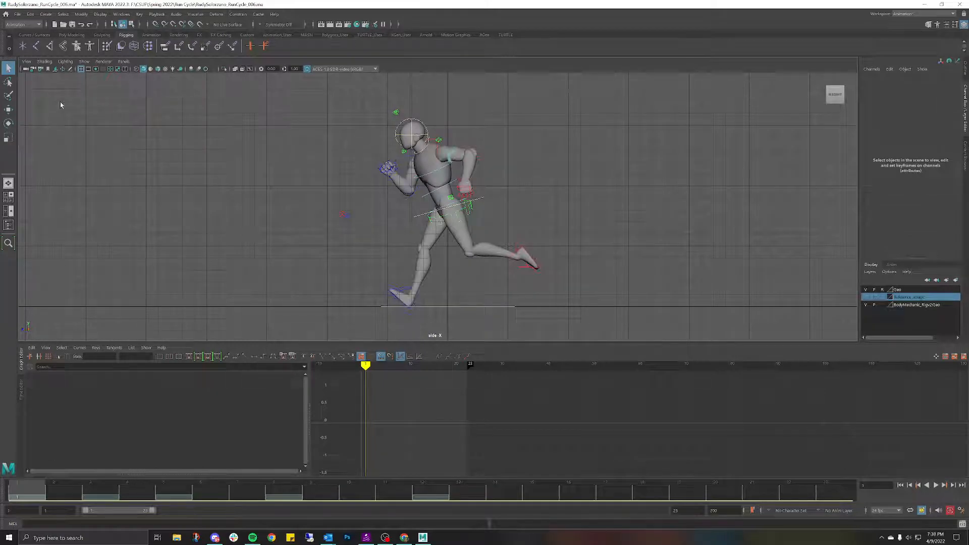
Step: In the Grease Pencil panel, delete the sketch frames at frames 1 and 3
click(70, 70)
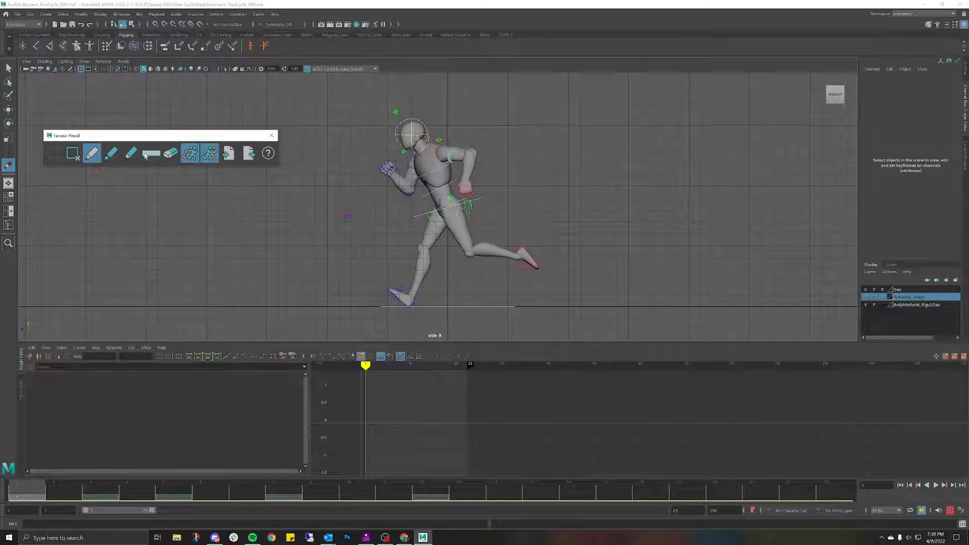
click(38, 497)
key(Delete)
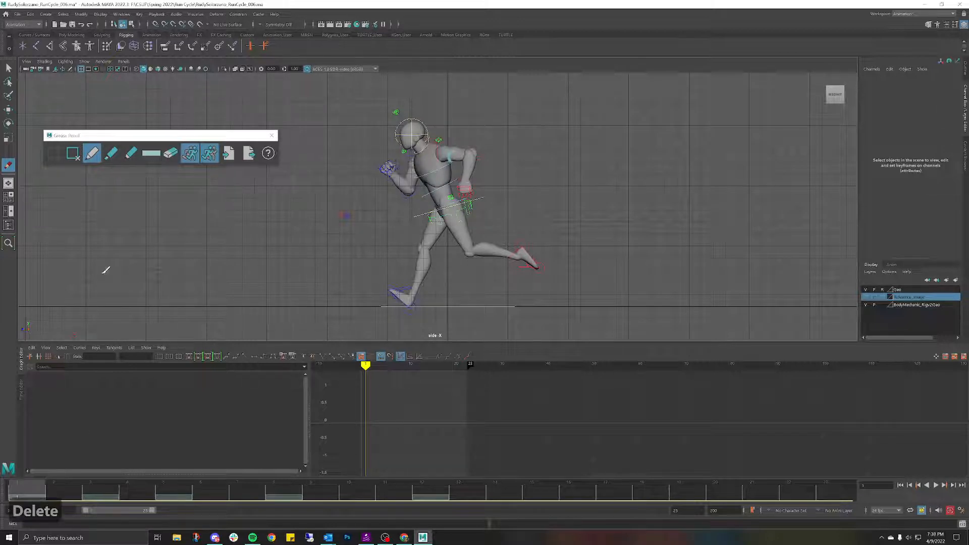
click(70, 161)
click(30, 501)
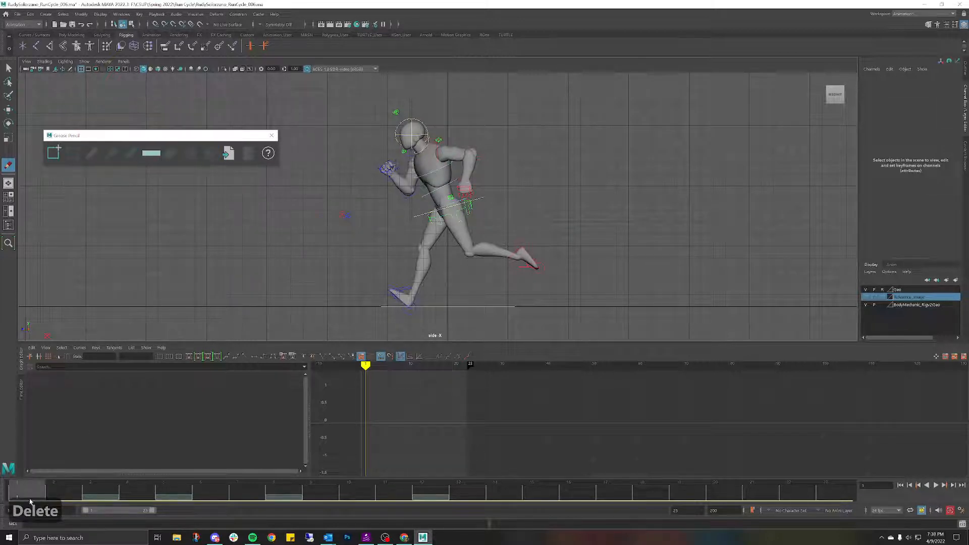
click(102, 488)
key(Delete)
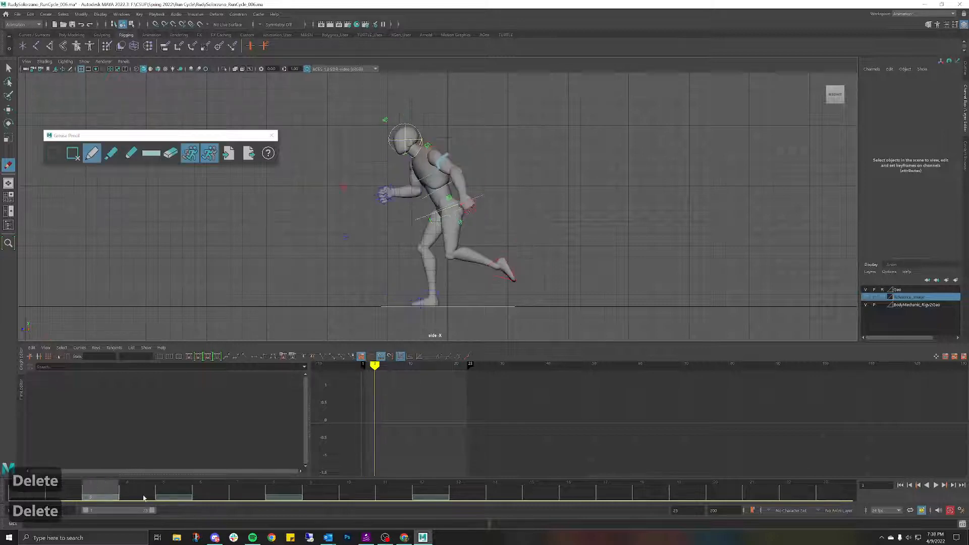
click(73, 155)
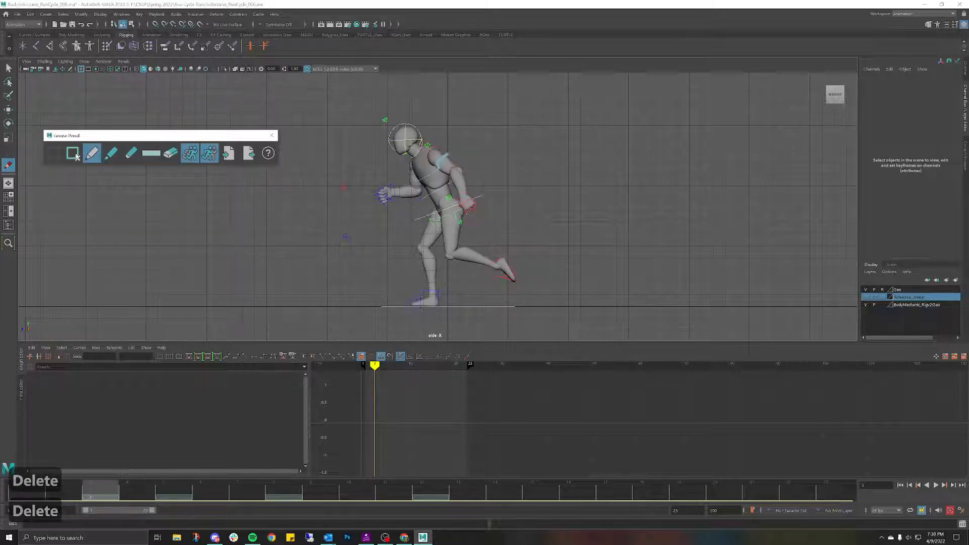
Step: Delete the remaining grease pencil sketches at frames 5, 8 and 12
click(176, 487)
click(73, 155)
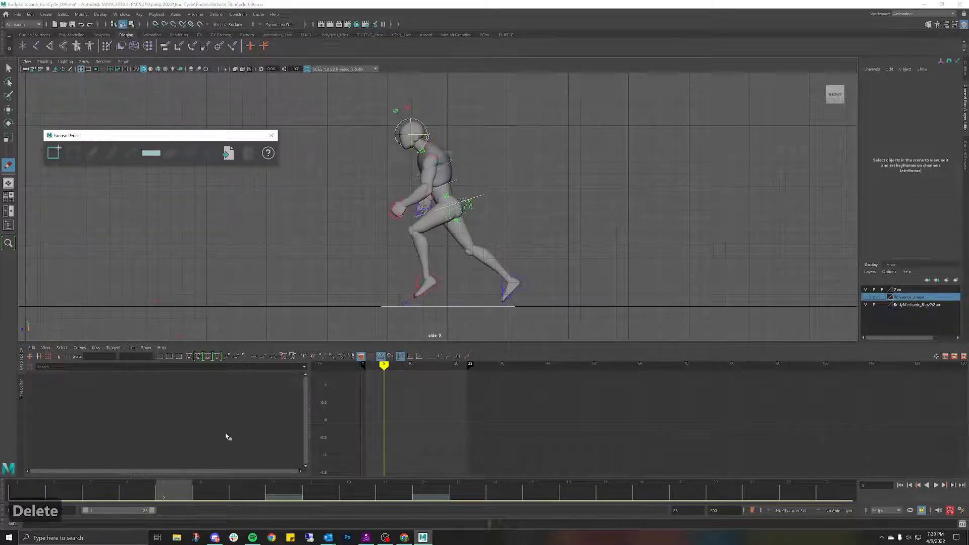
click(281, 499)
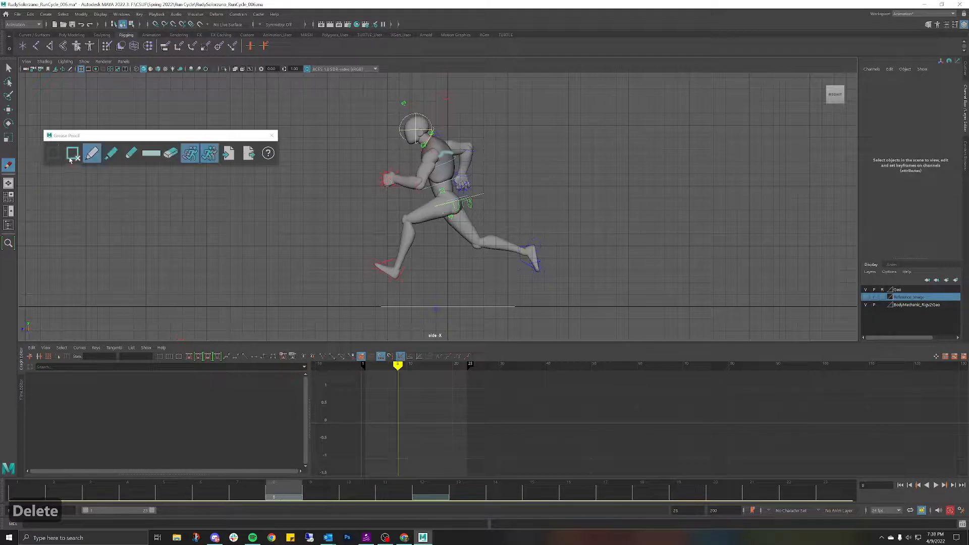
click(71, 157)
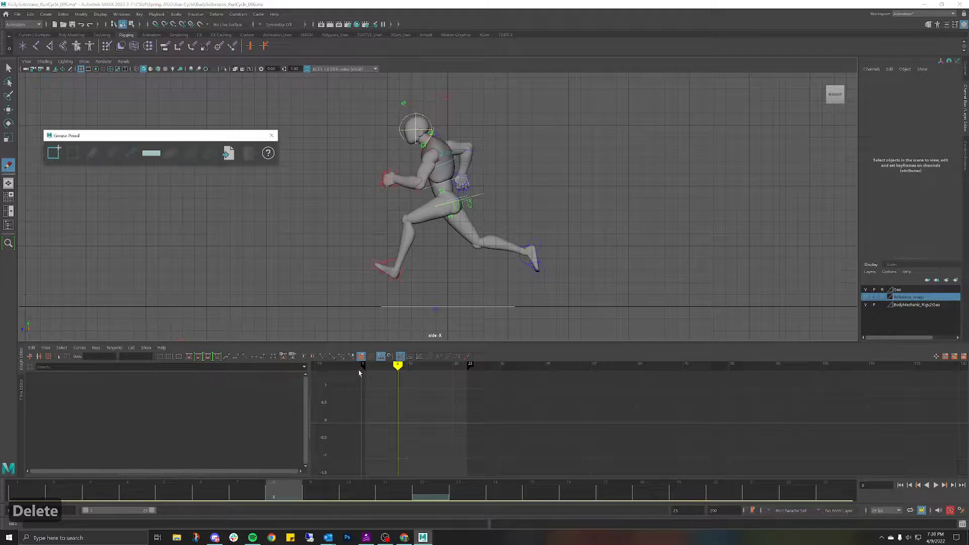
click(416, 485)
click(74, 153)
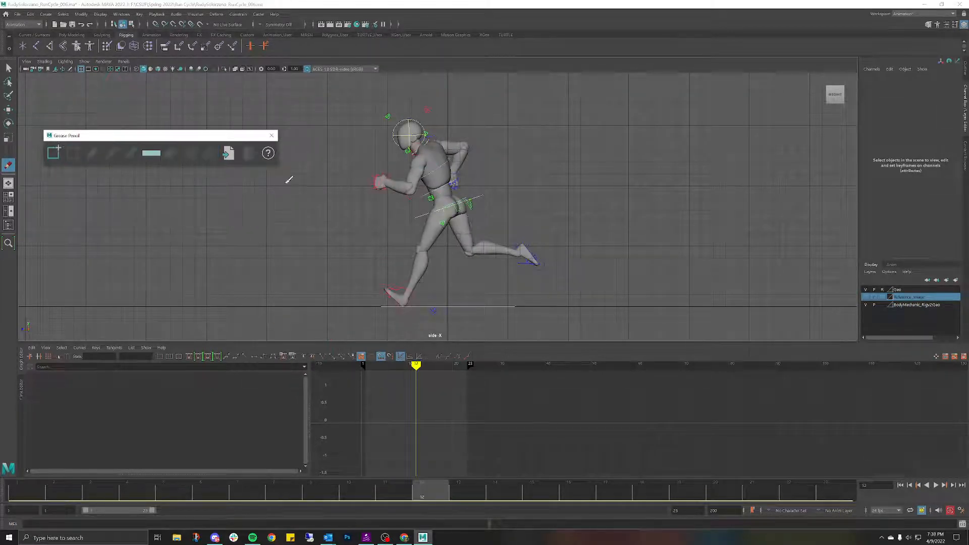
Step: Close the grease pencil tools, recentre the runner in the side view and play the cycle
click(8, 69)
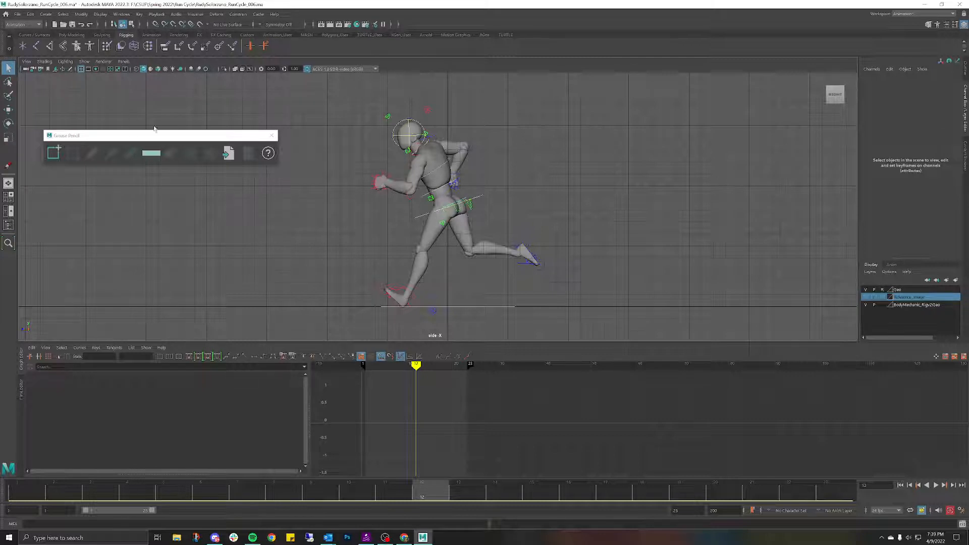
click(271, 136)
scroll(494, 165, up, 5)
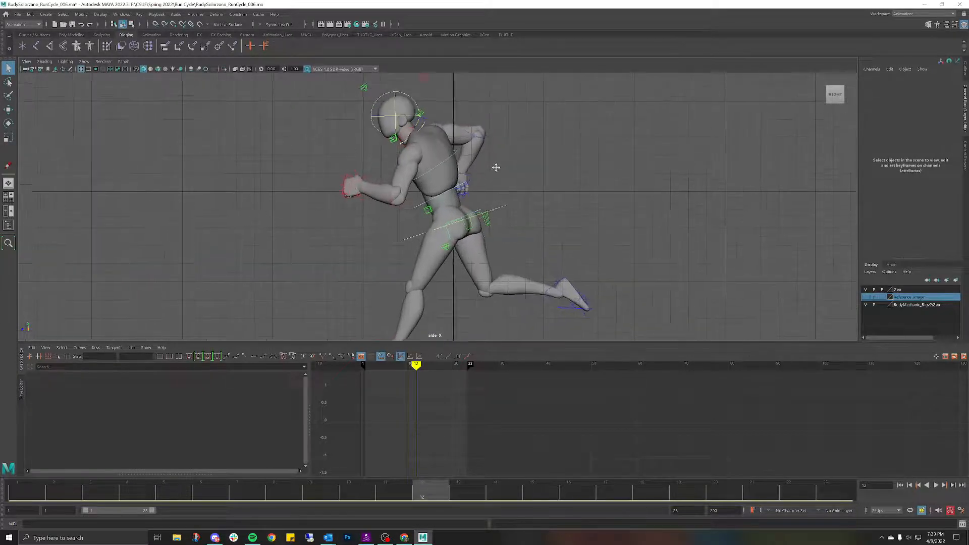
scroll(500, 184, down, 3)
alt+middle_drag(515, 182, 503, 151)
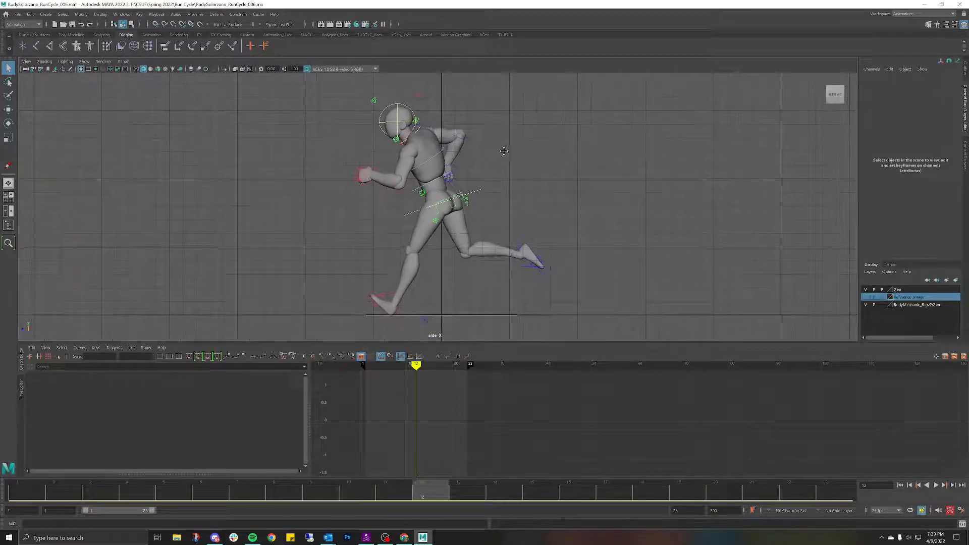
scroll(460, 165, up, 3)
scroll(463, 163, down, 2)
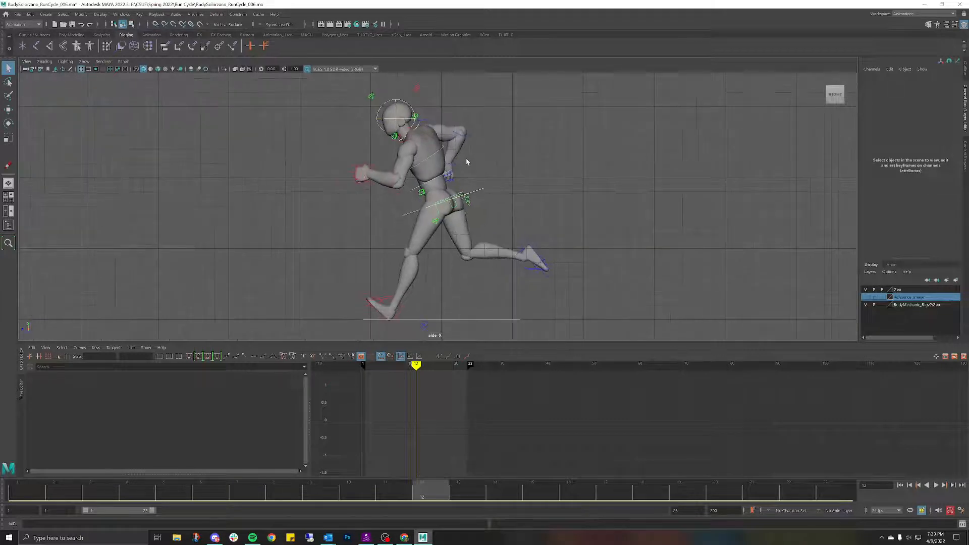
key(alt+v)
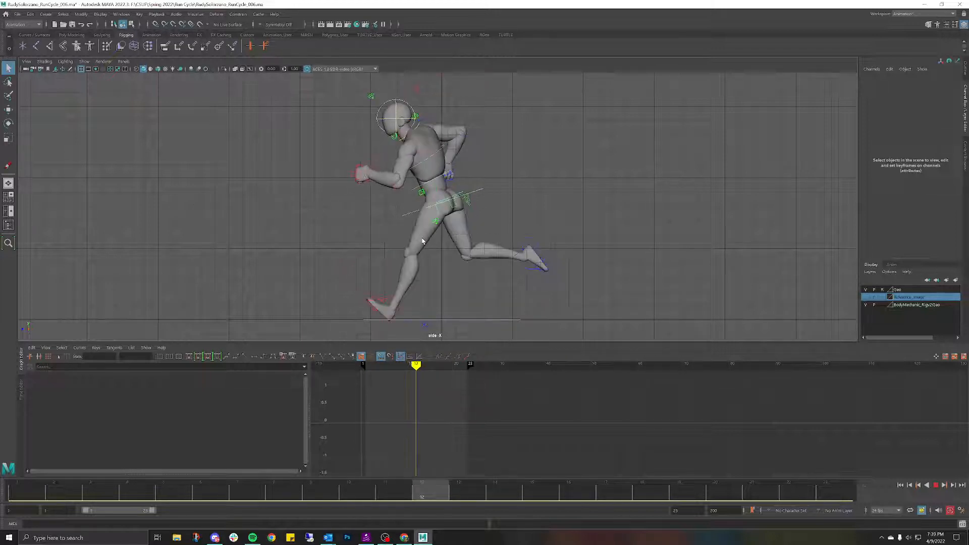
Step: Select the left foot IK control and play the run cycle to frame 12
key(Escape)
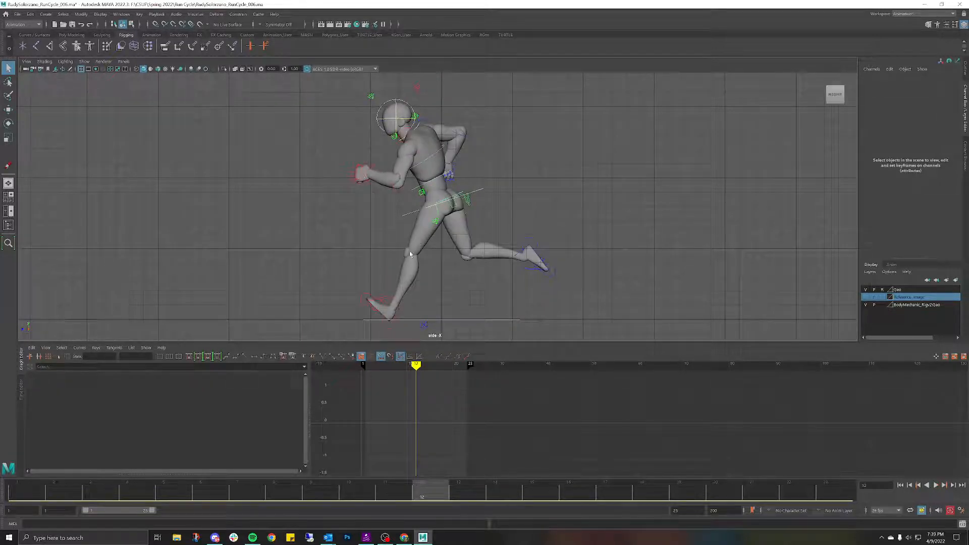
click(389, 300)
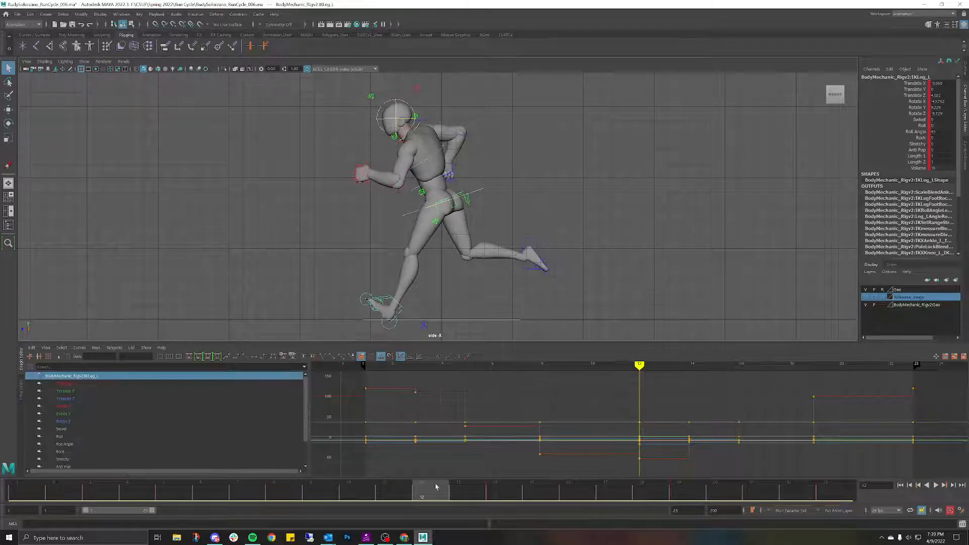
key(alt+v)
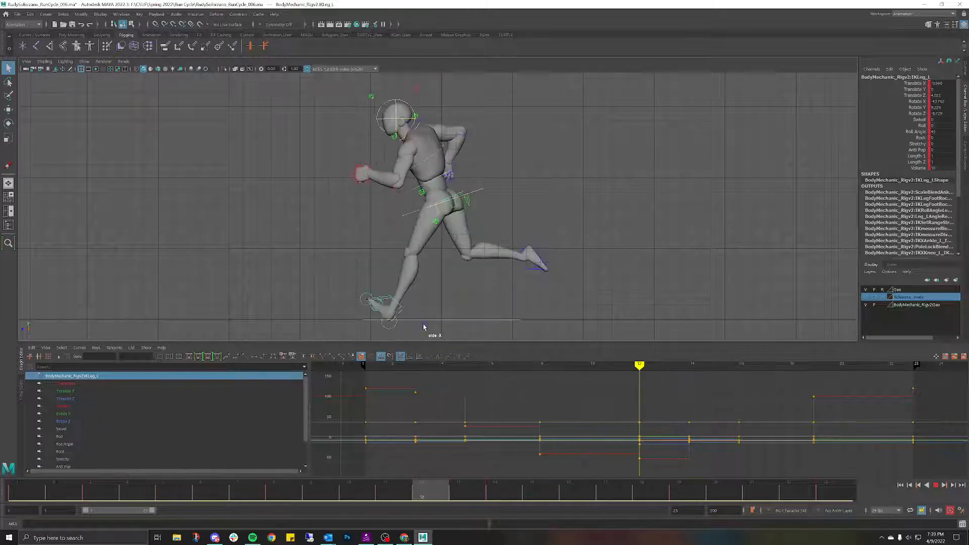
key(alt+v)
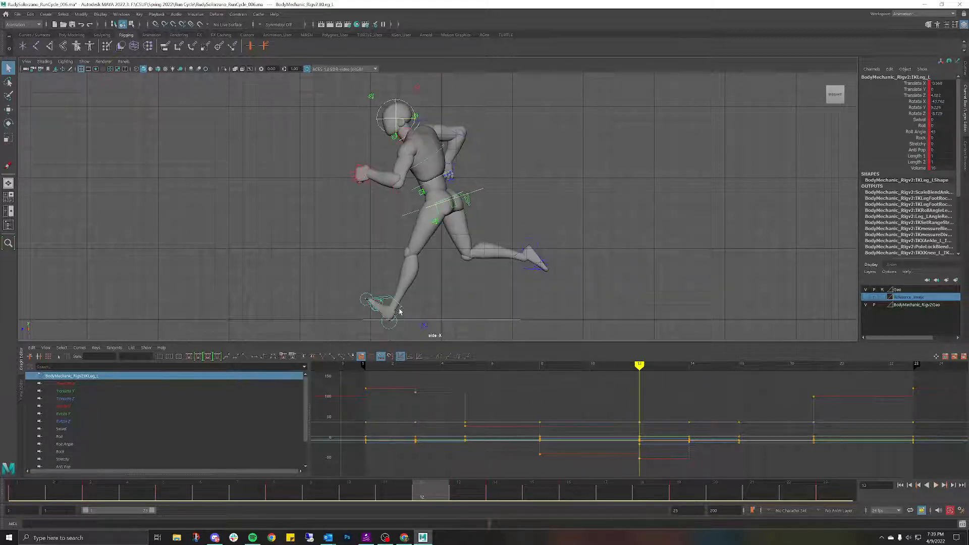
Step: Try moving the left foot IK along Z to 3.509, review playback, then undo it
key(w)
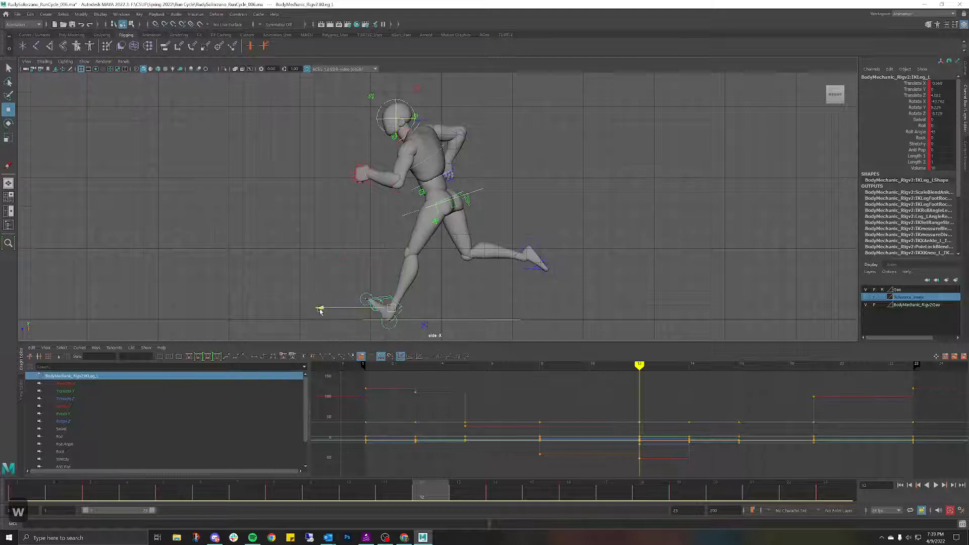
drag(320, 310, 327, 311)
key(alt+v)
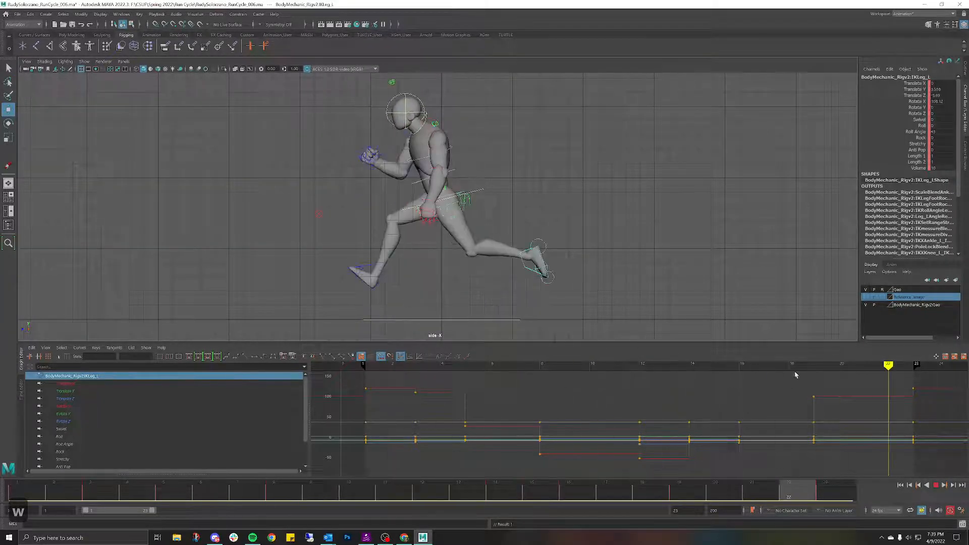
key(alt+v)
key(ctrl+z)
key(ctrl+z)
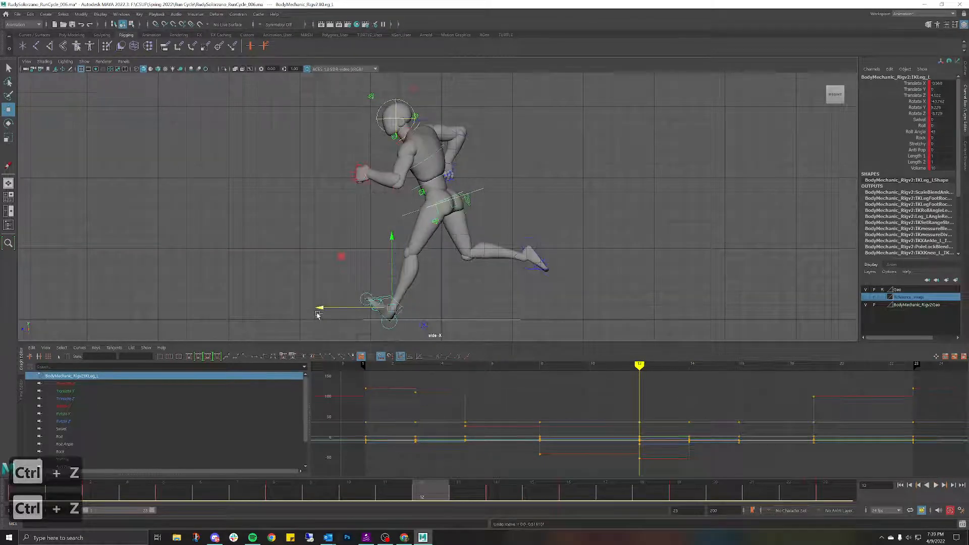
Step: Move the left foot IK along Z to about 3.4 at frame 12 and review playback
key(alt+v)
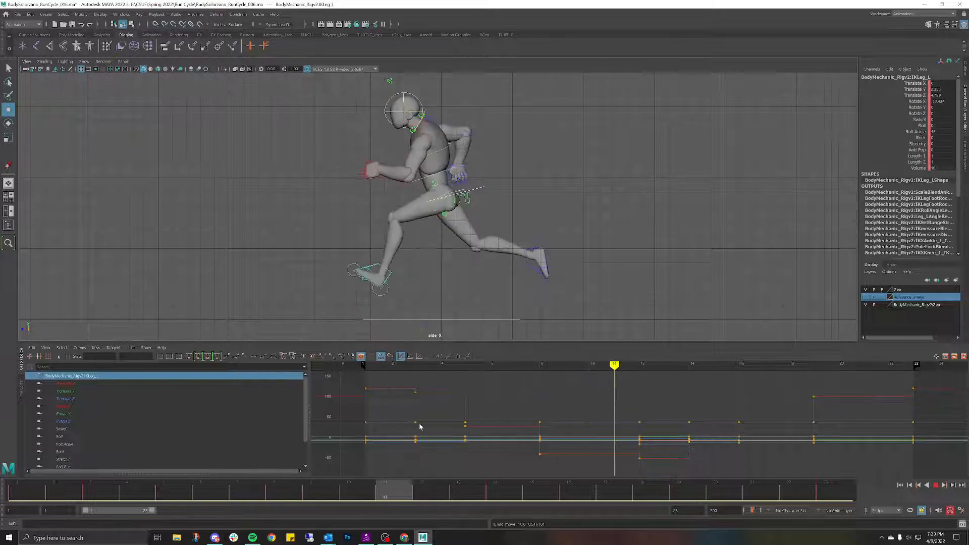
key(Escape)
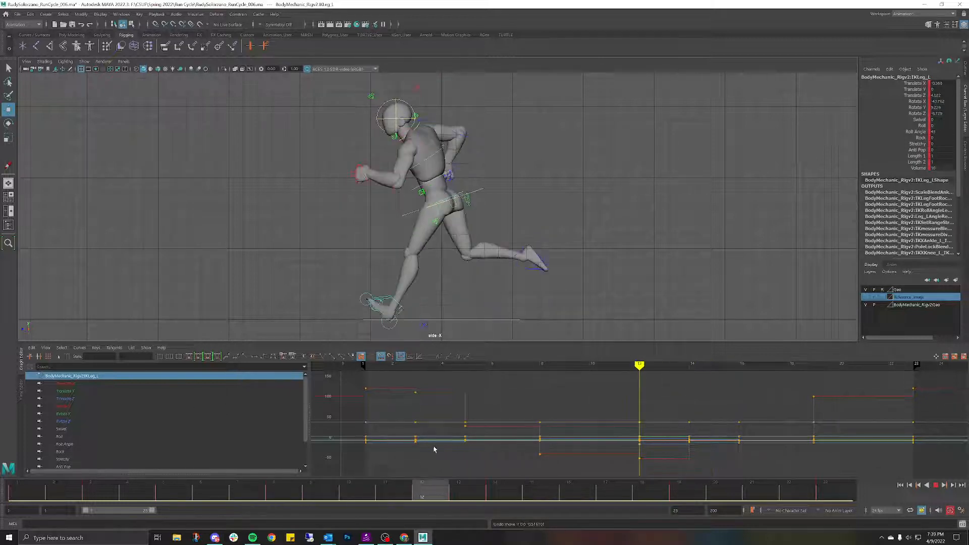
drag(324, 306, 332, 306)
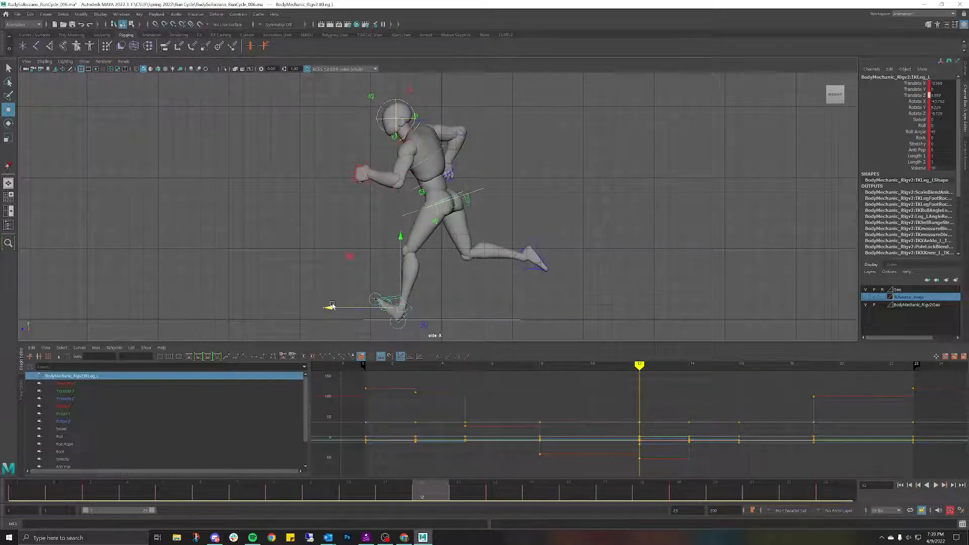
key(alt+v)
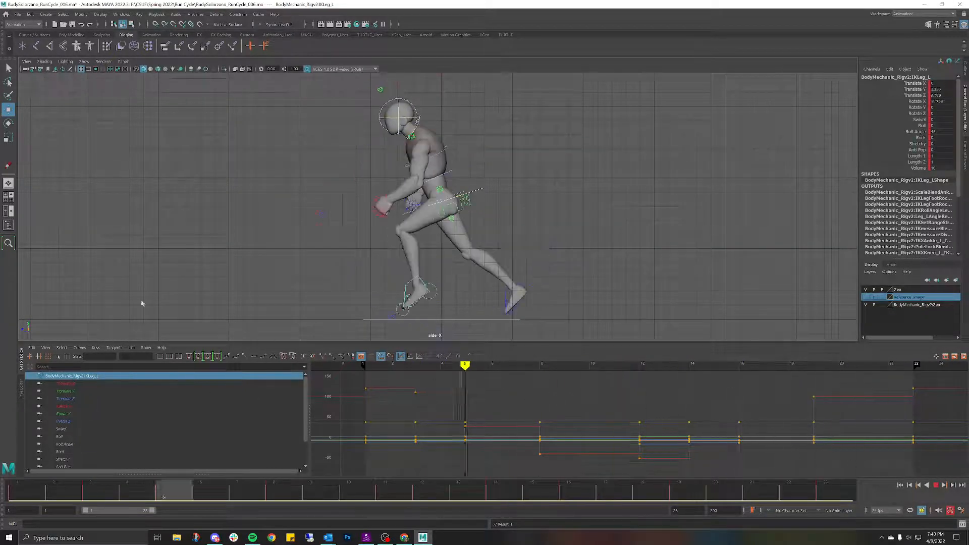
key(alt+v)
Step: Select the left shoulder FK control and play the animation backward
click(507, 175)
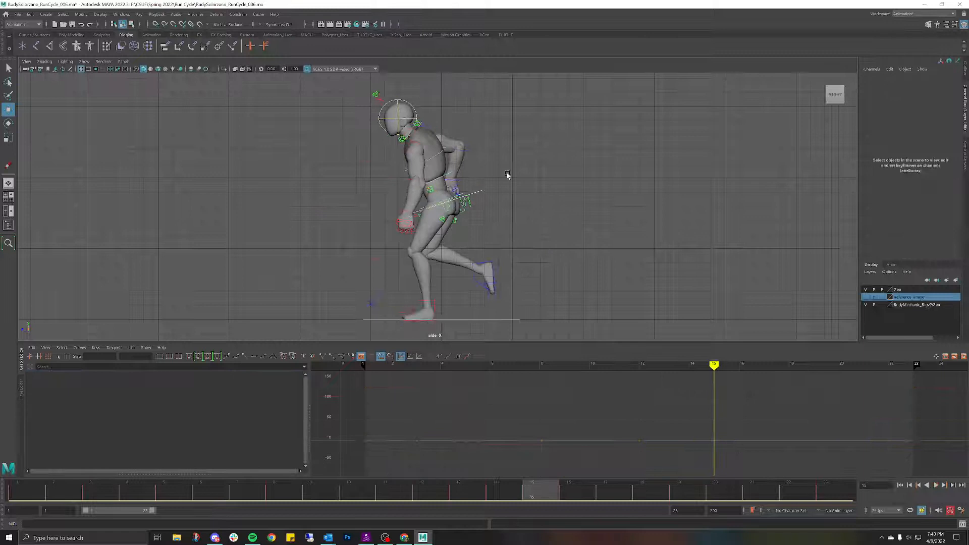
click(422, 145)
key(alt+shift+v)
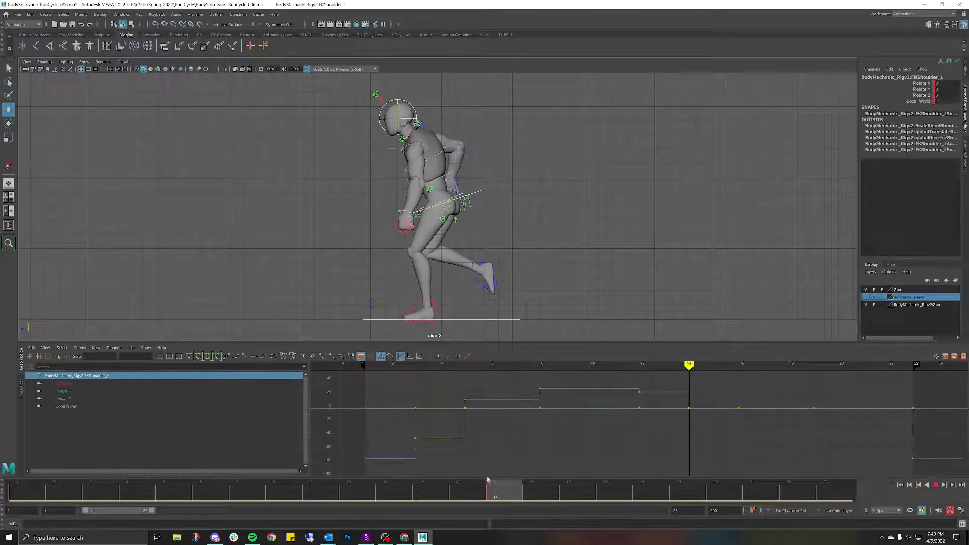
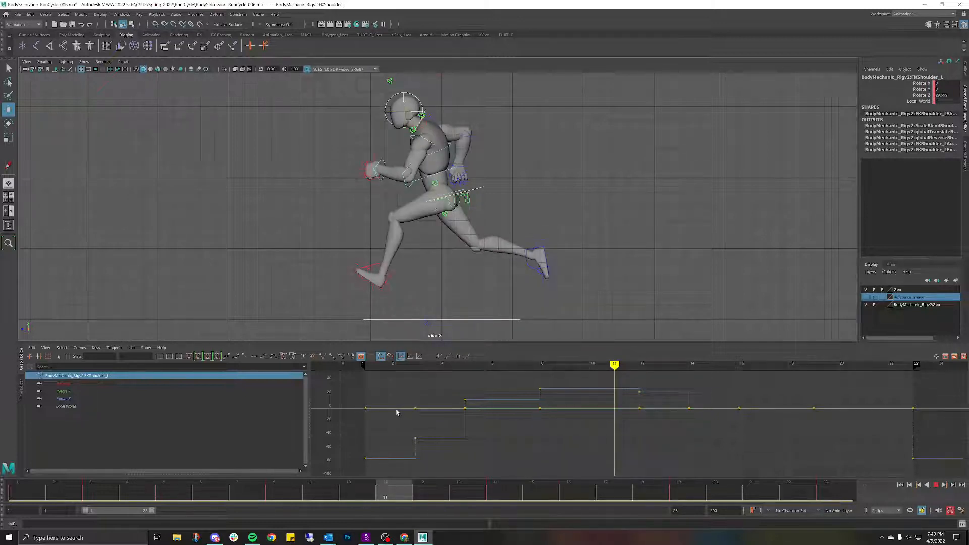
Step: Try tilting the chest forward at frame 11, undo it, and review poses from frames 3 to 12
key(Escape)
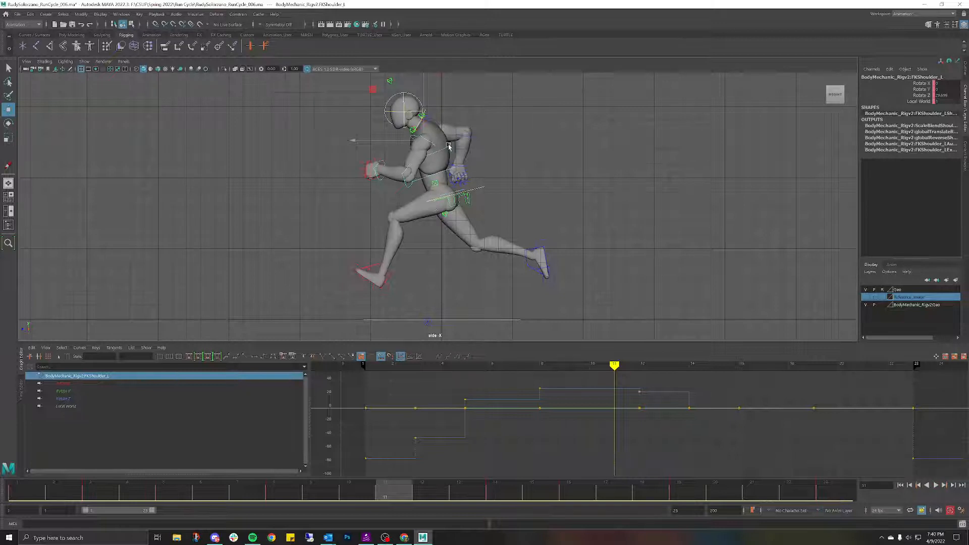
click(449, 147)
key(e)
drag(440, 154, 432, 159)
key(ctrl+z)
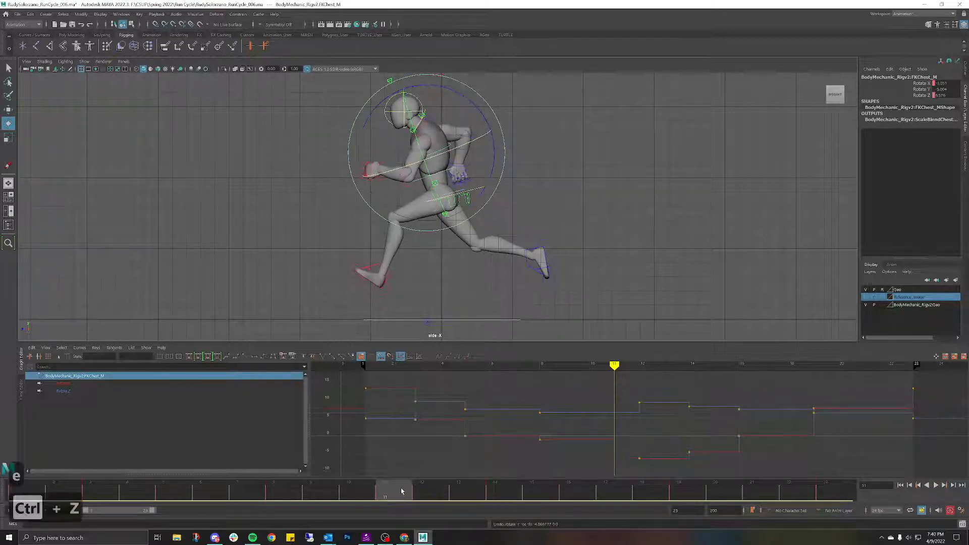
drag(401, 491, 275, 477)
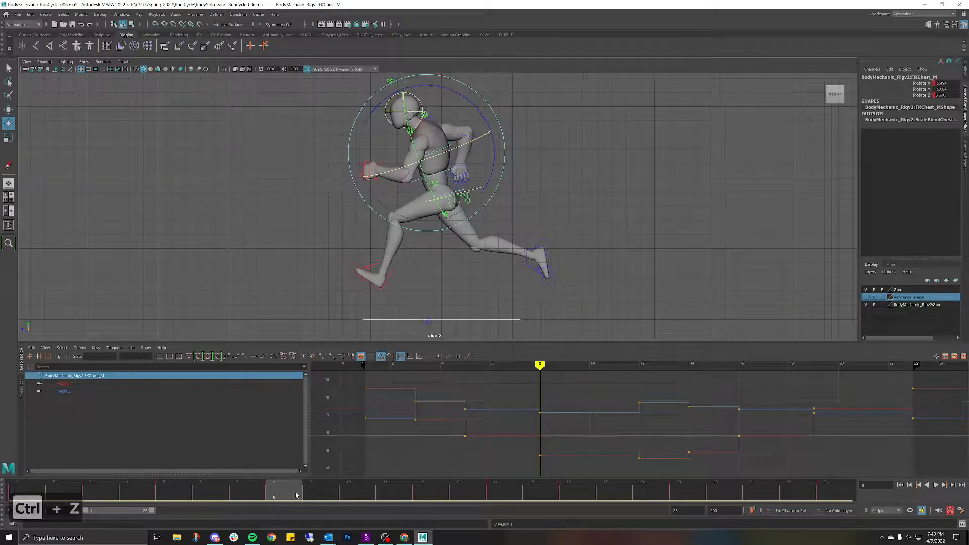
key(alt+v)
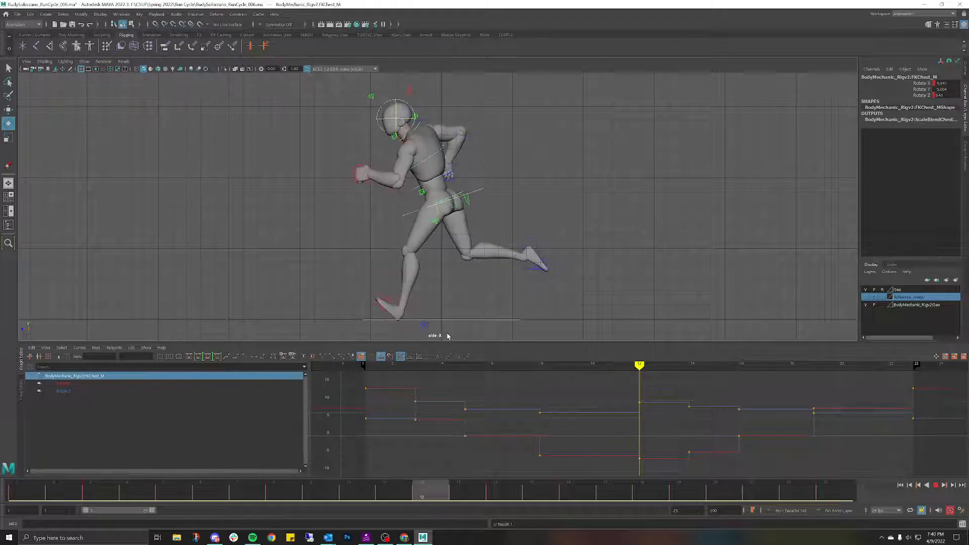
key(Escape)
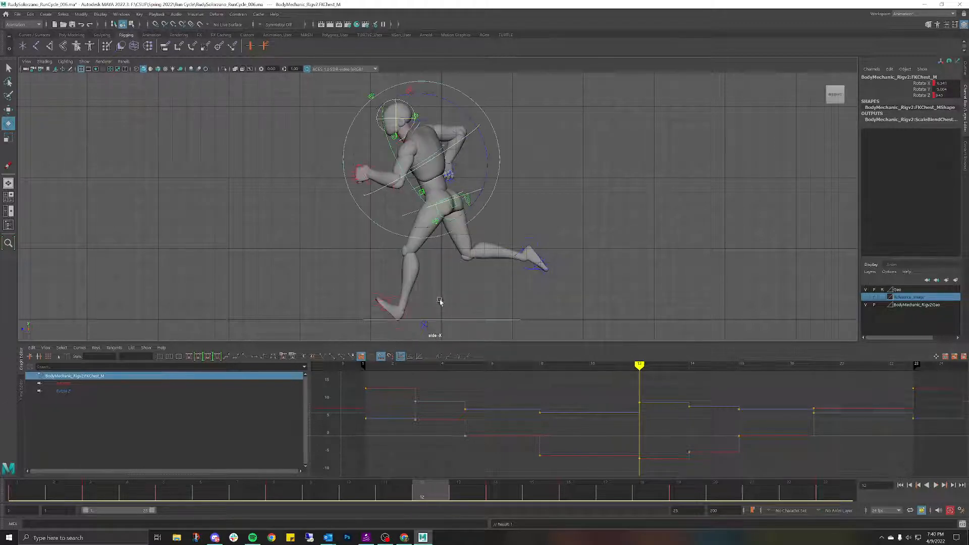
click(585, 148)
drag(434, 485, 432, 335)
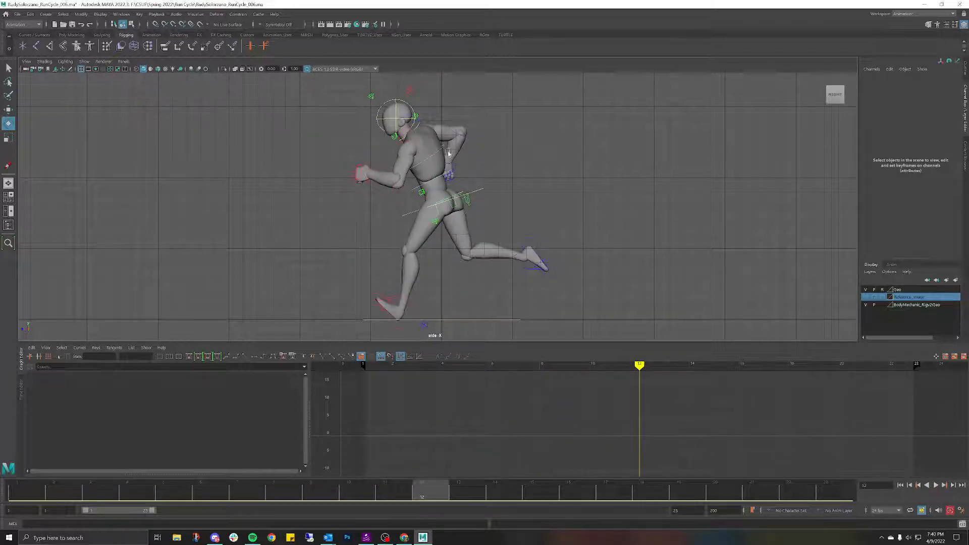
Step: Rotate the left shoulder forward and play the cycle twice to check the arm swing
click(433, 157)
drag(466, 181, 457, 185)
key(alt+v)
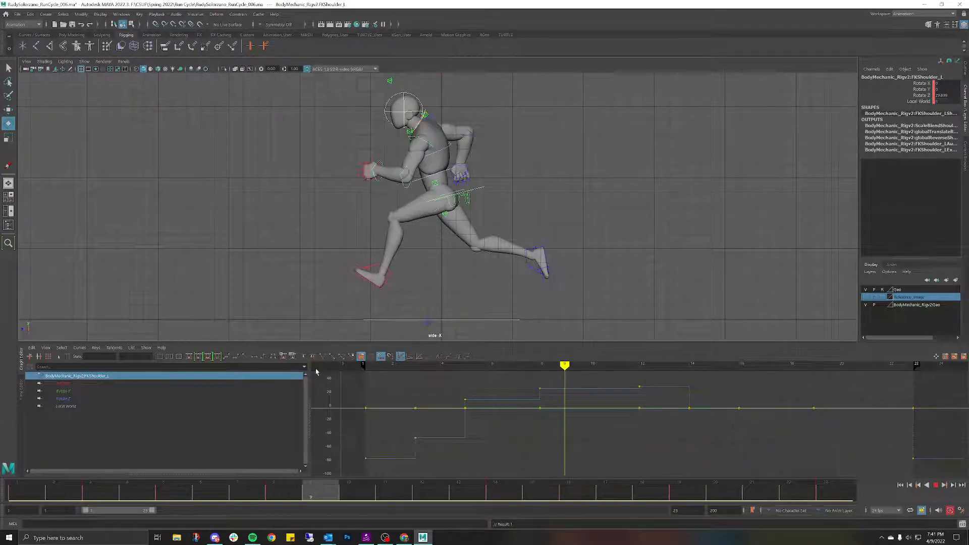
key(Escape)
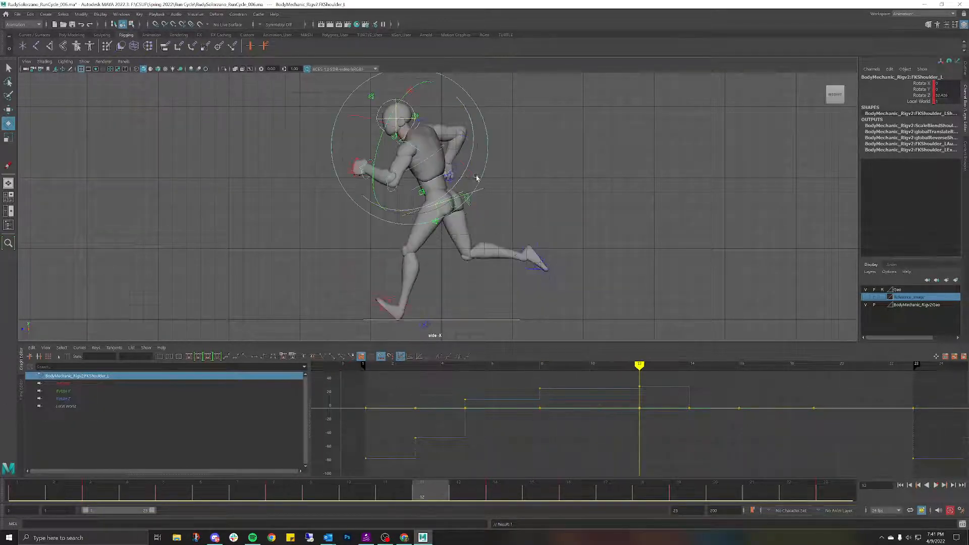
key(alt+v)
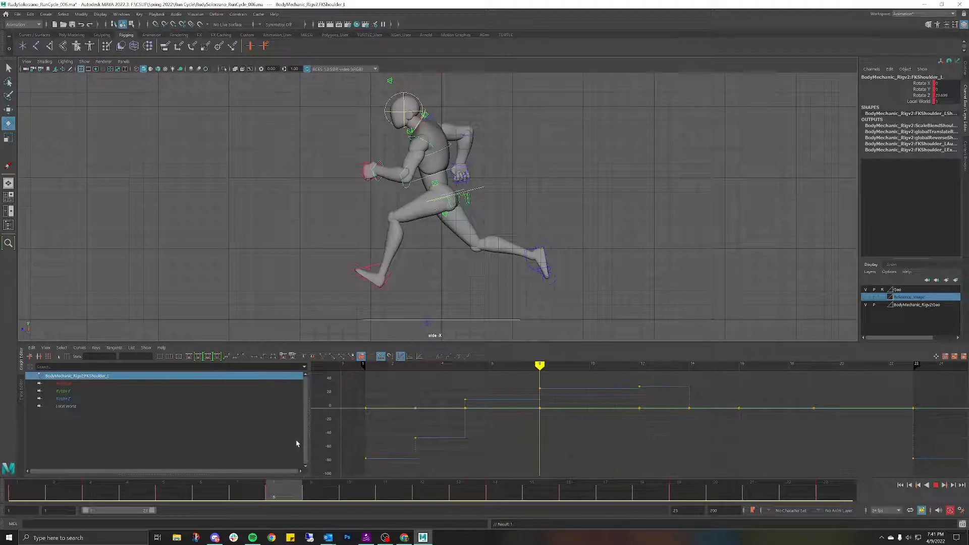
key(Escape)
click(405, 191)
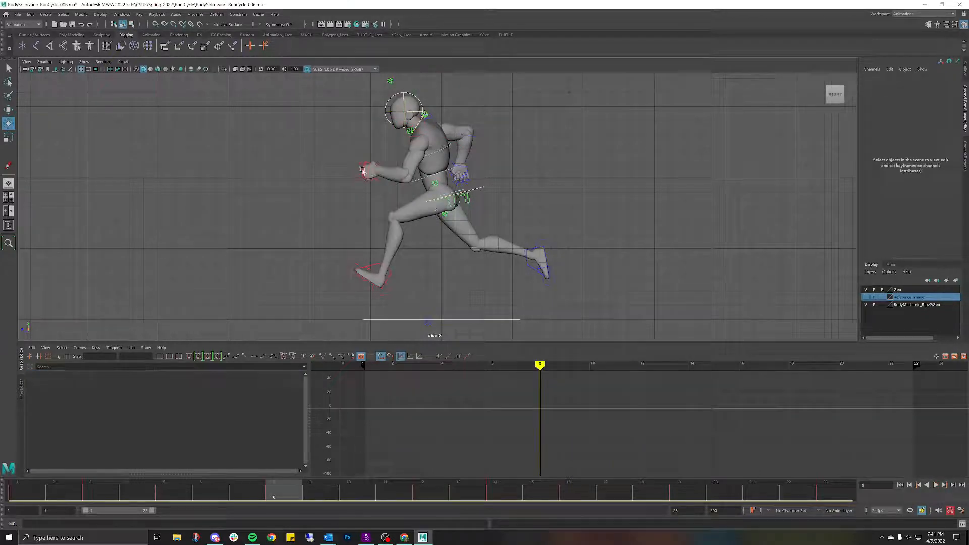
Step: Rotate the left shoulder slightly further forward and replay the run cycle
click(404, 181)
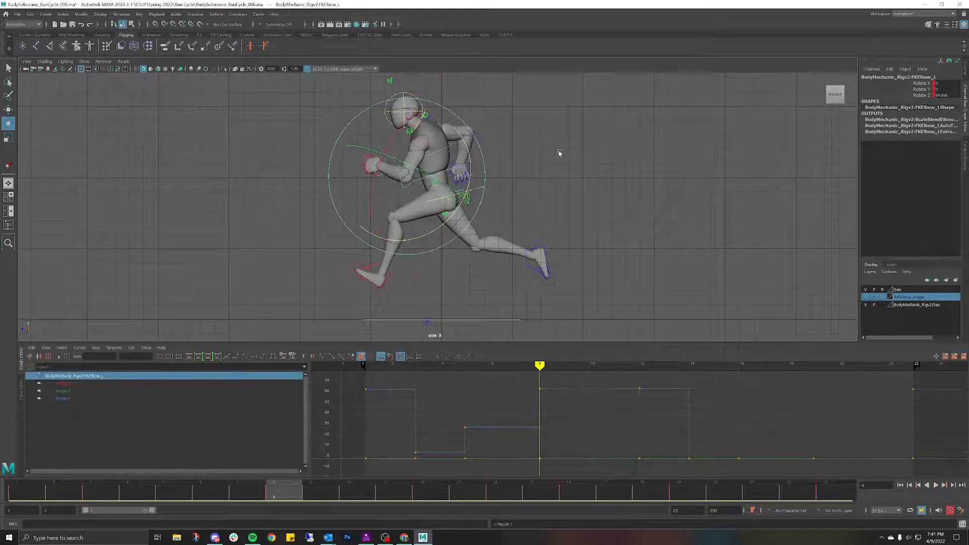
click(559, 152)
click(437, 147)
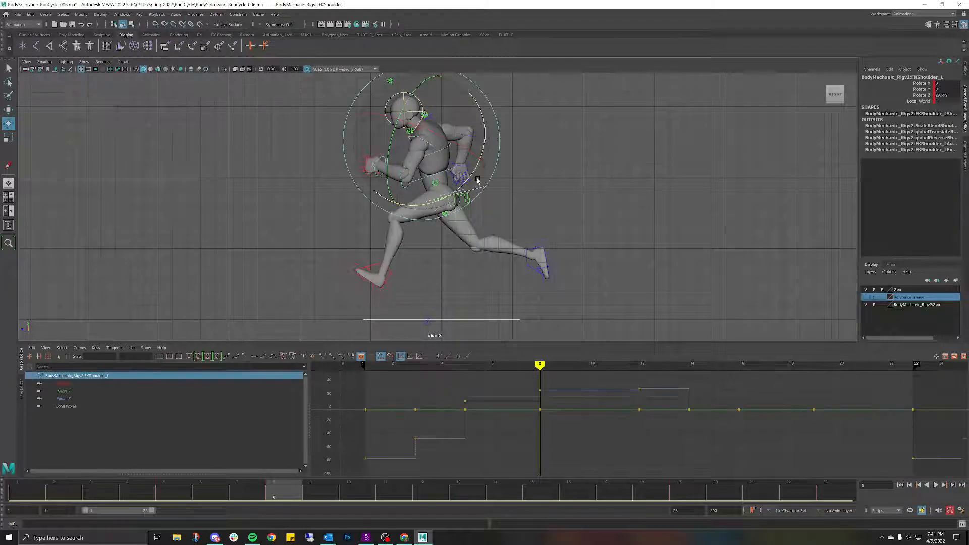
drag(475, 175, 467, 178)
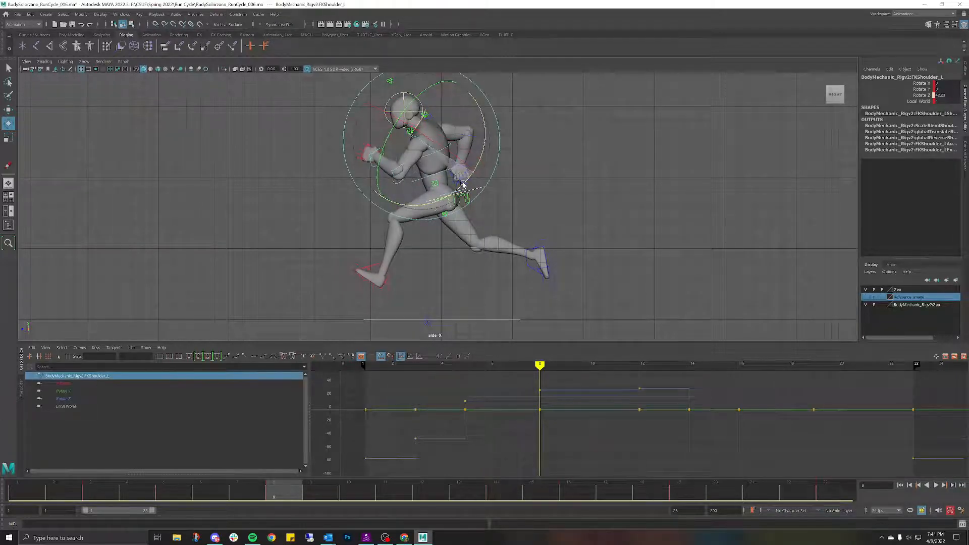
click(448, 319)
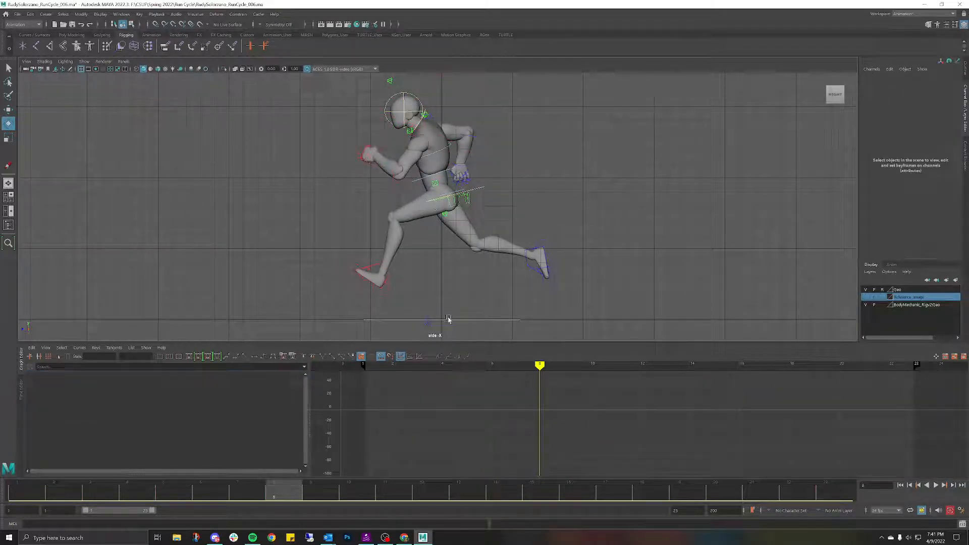
click(413, 137)
key(alt+v)
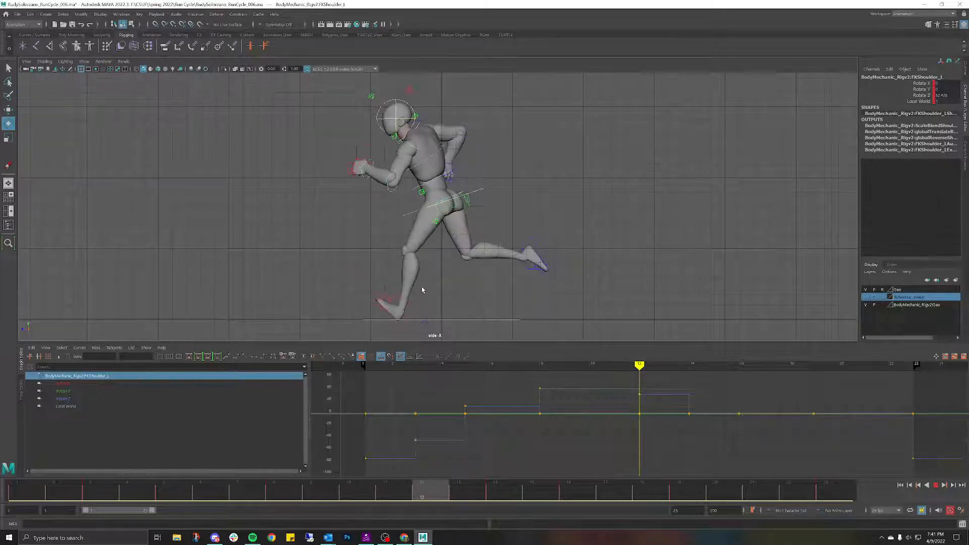
key(alt+v)
click(439, 179)
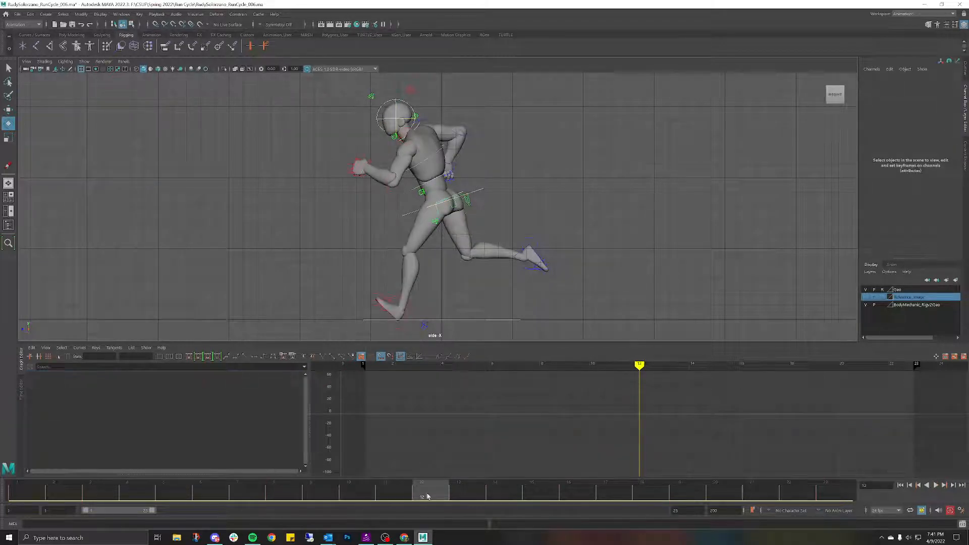
key(alt+v)
Step: Try raising the left forearm at the elbow, undo it, and compare poses between frames 6 and 12
click(386, 181)
mouse_move(433, 221)
mouse_down()
mouse_move(422, 237)
mouse_move(431, 232)
mouse_up()
key(ctrl+z)
key(alt+v)
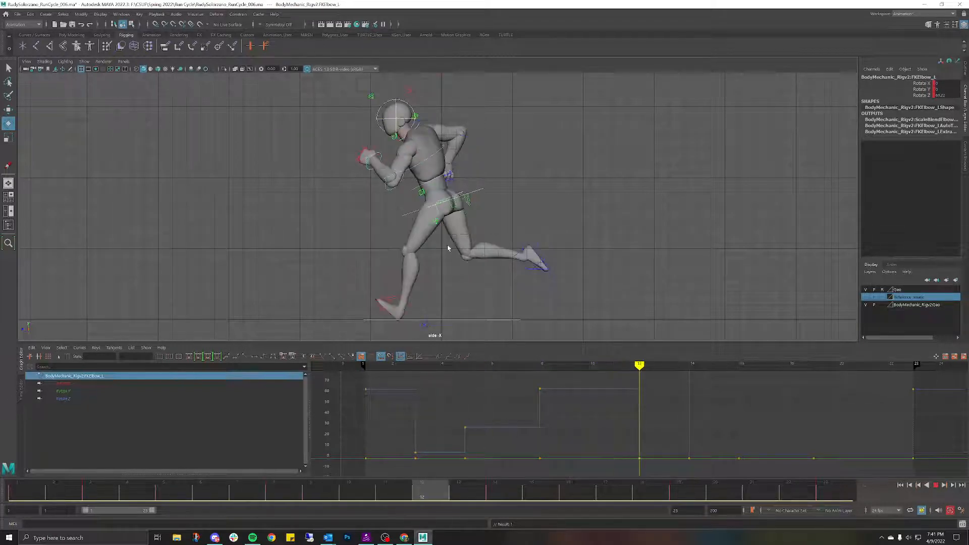
drag(394, 248, 454, 217)
click(430, 133)
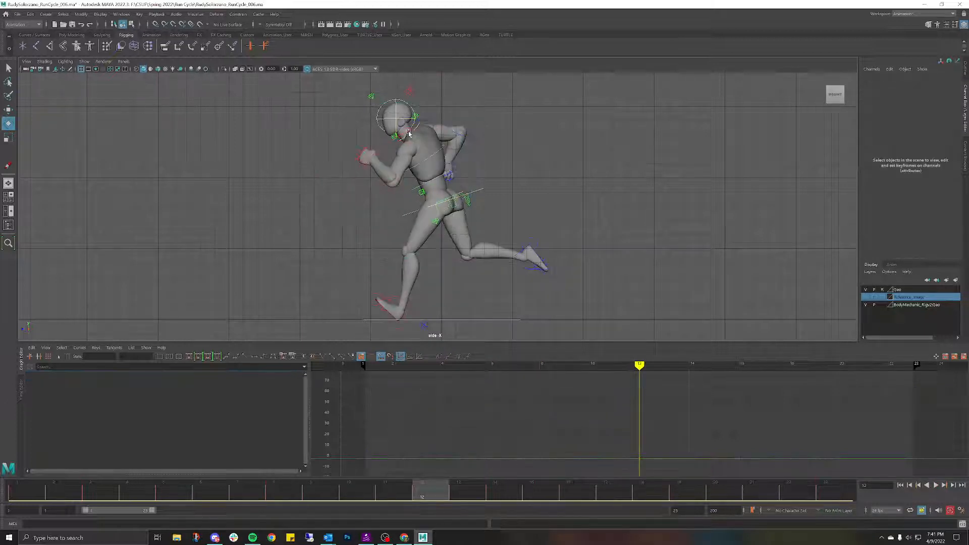
Step: Set the FKScapula_L rotate channels to 0 and play the run cycle
click(410, 134)
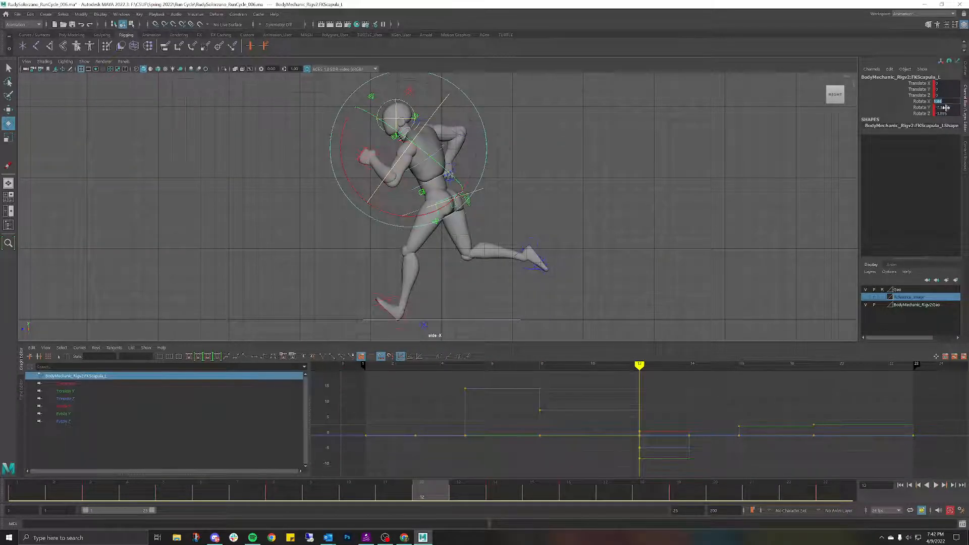
key(Delete)
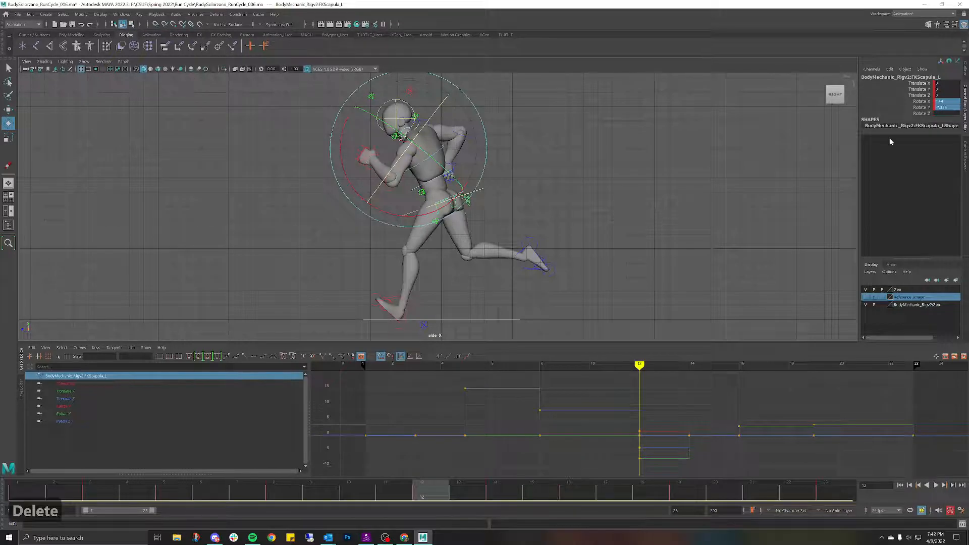
text(0)
key(Return)
click(610, 182)
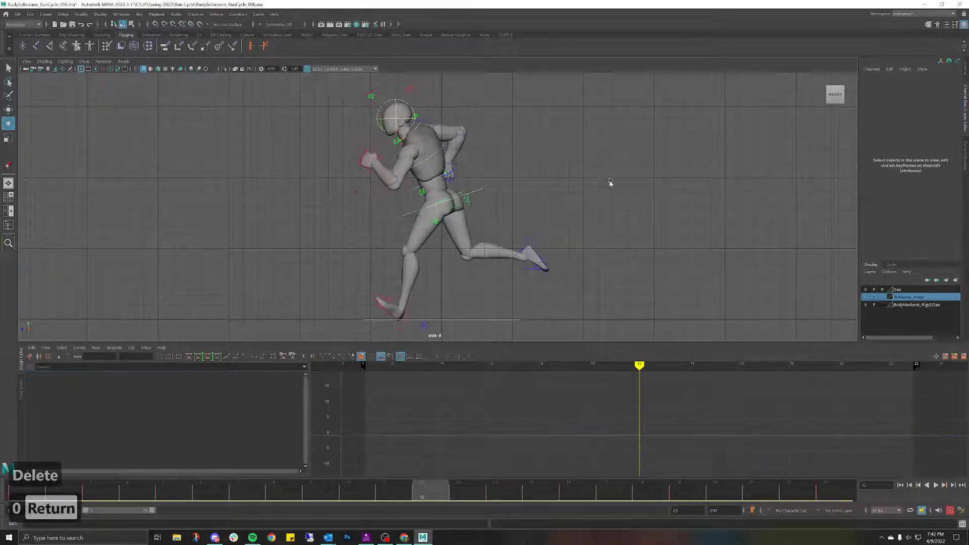
key(alt+v)
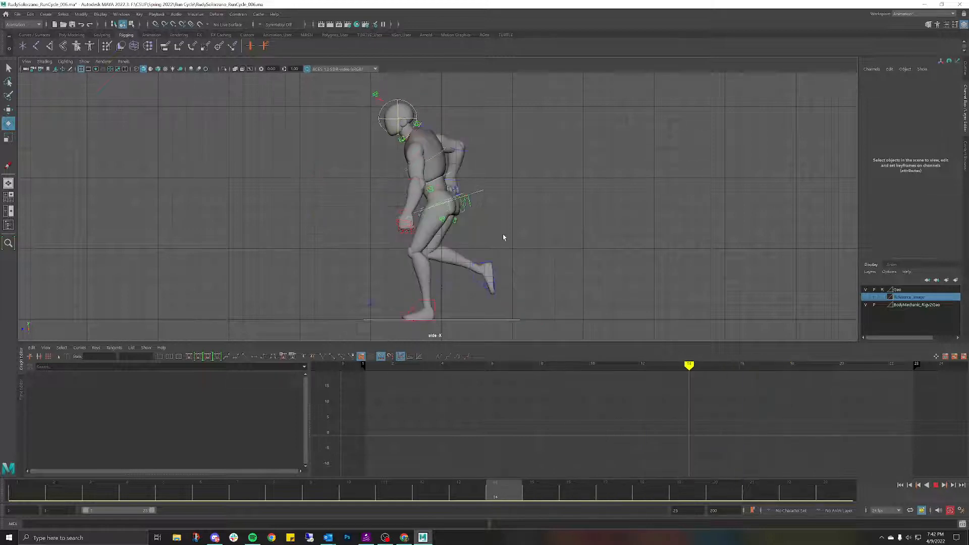
key(Escape)
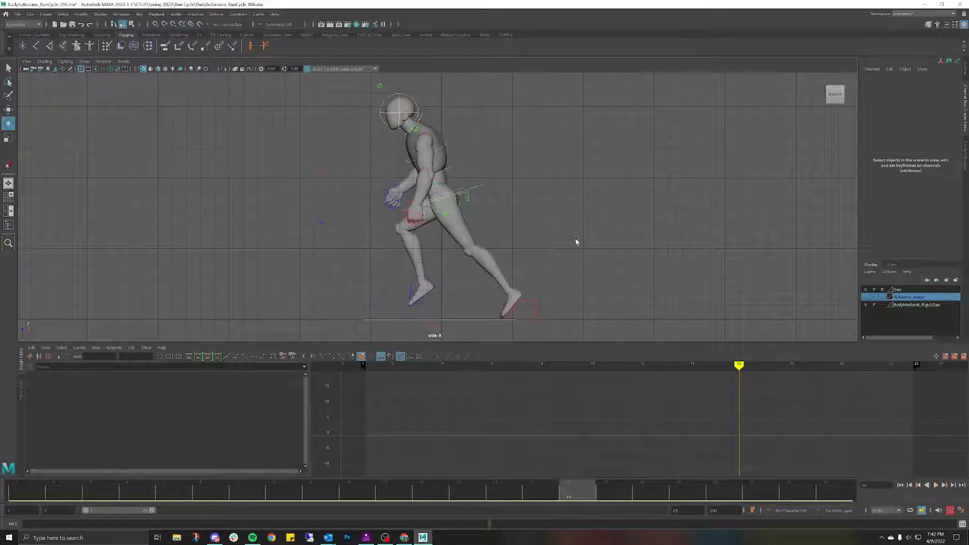
click(429, 135)
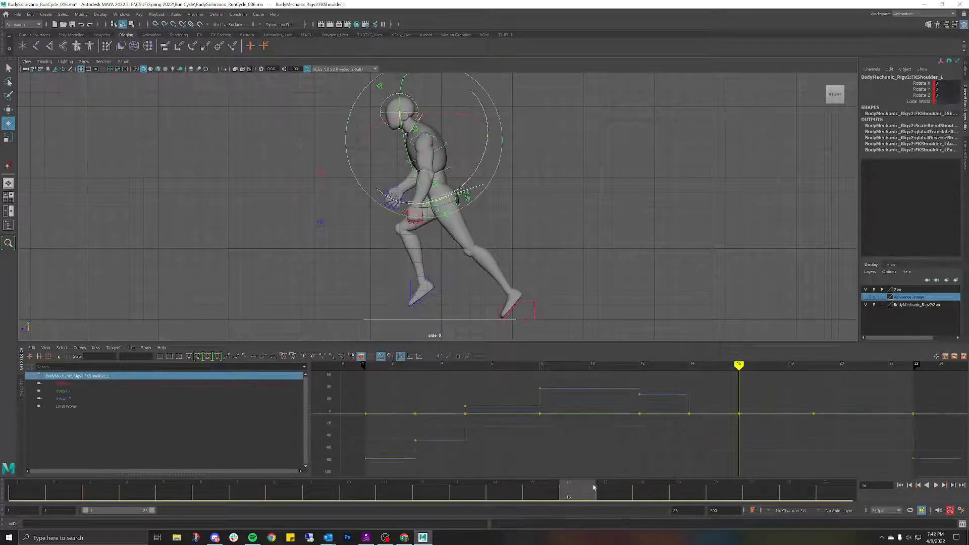
key(alt+v)
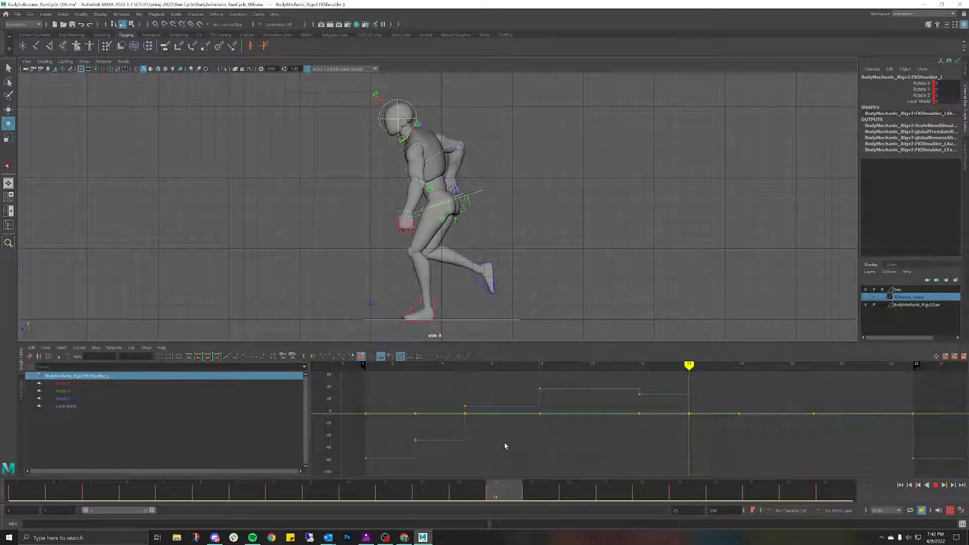
key(Escape)
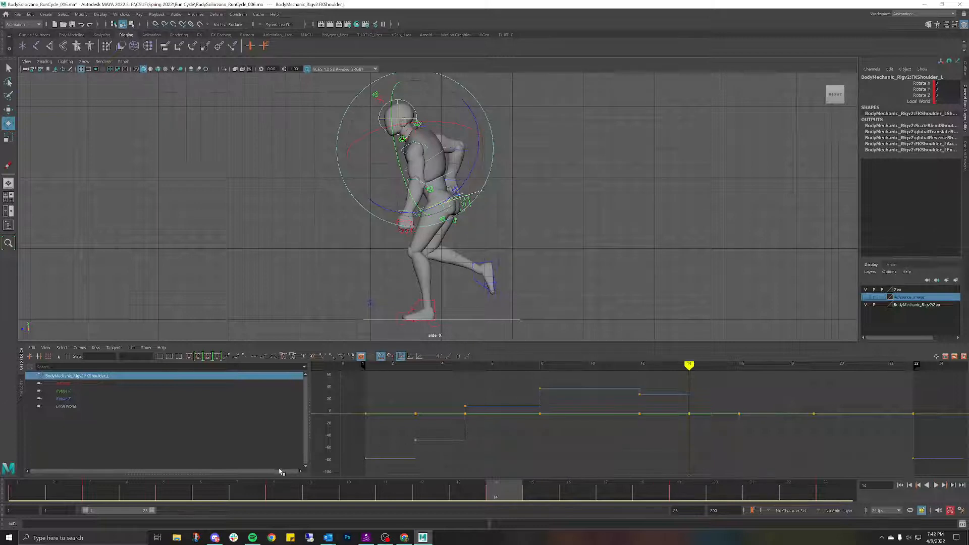
click(104, 499)
click(495, 493)
click(93, 490)
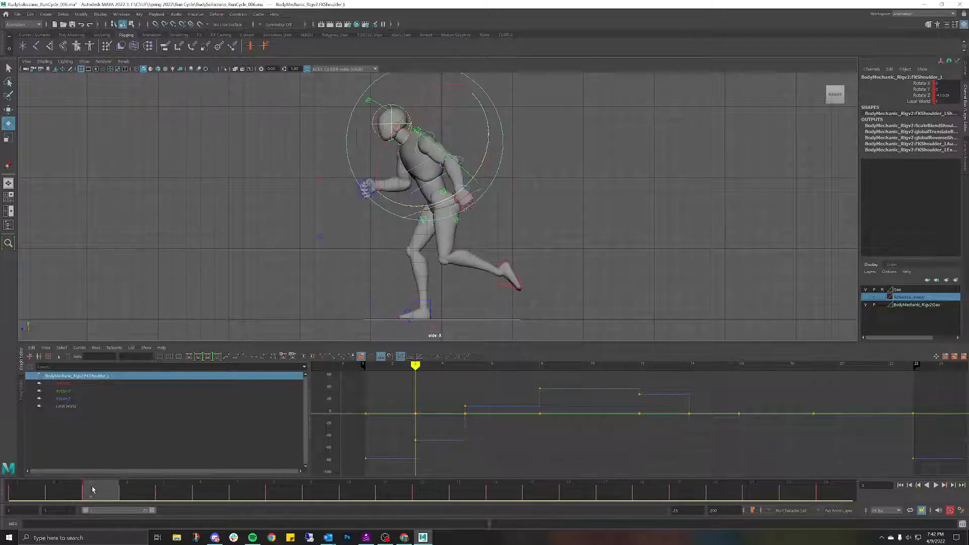
click(495, 494)
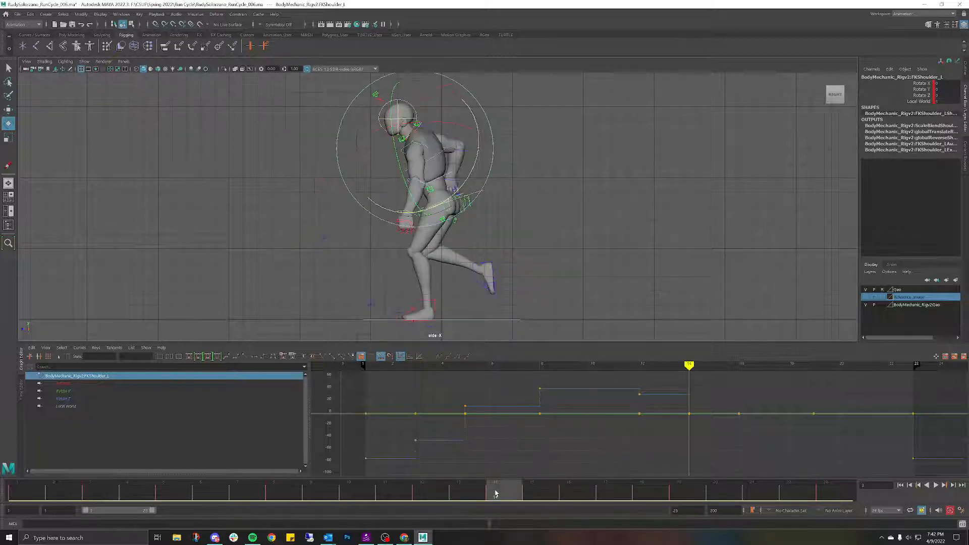
click(567, 262)
click(426, 148)
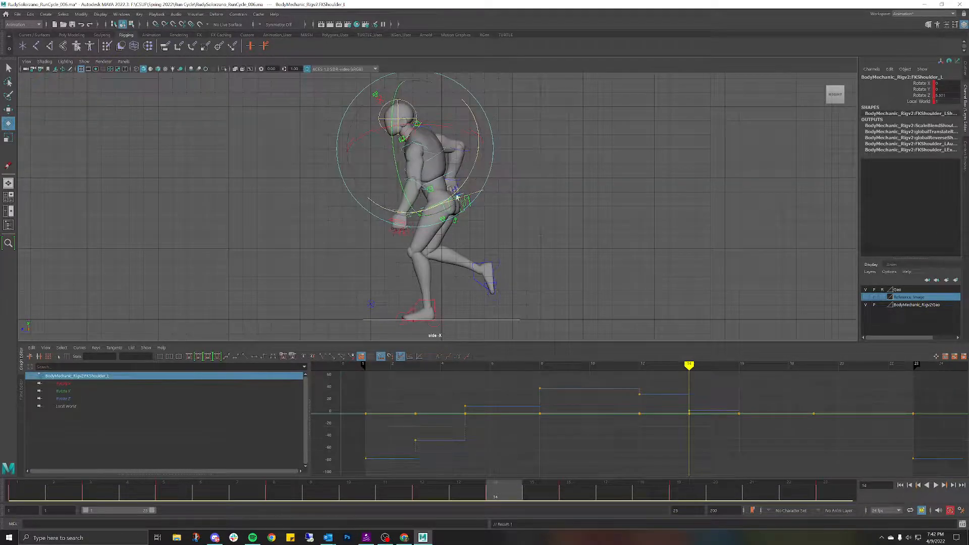
click(482, 226)
click(419, 188)
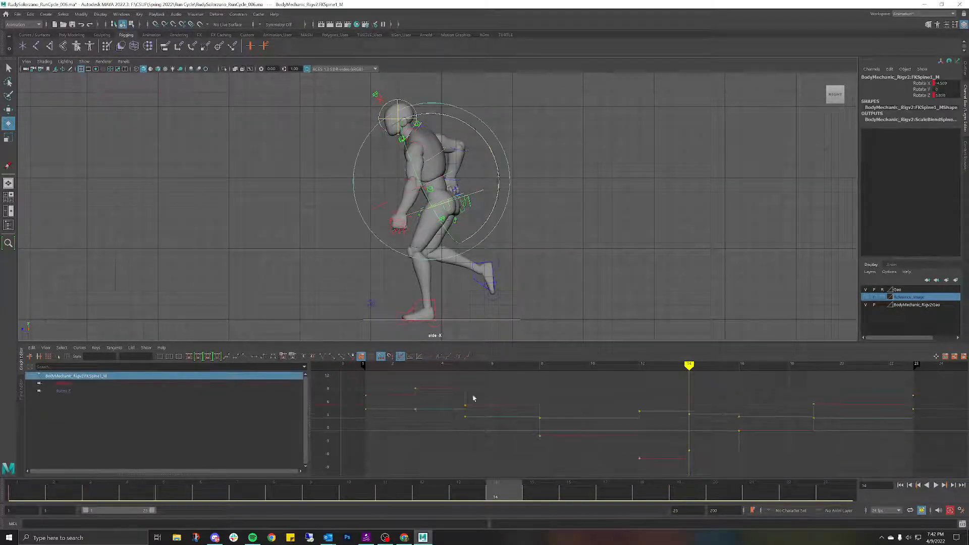
key(alt+v)
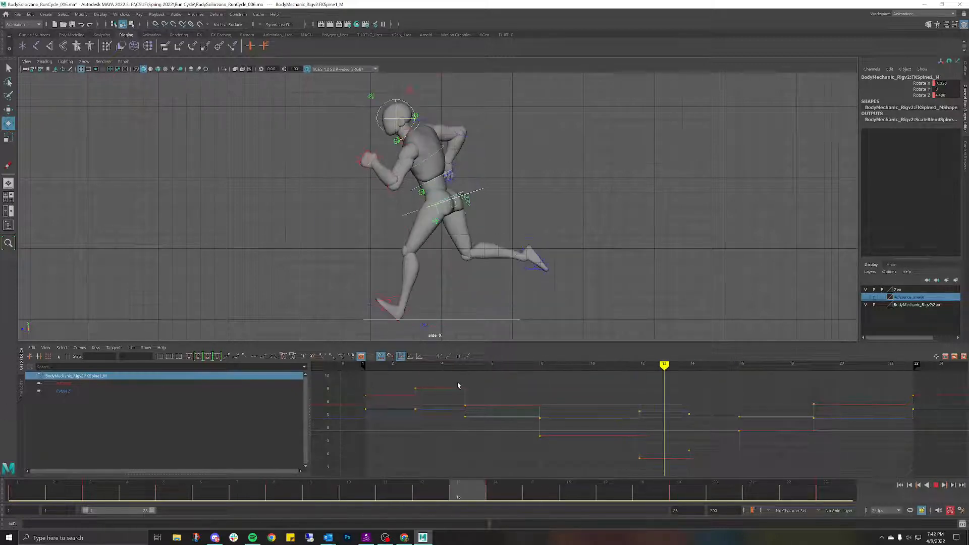
key(Escape)
click(436, 182)
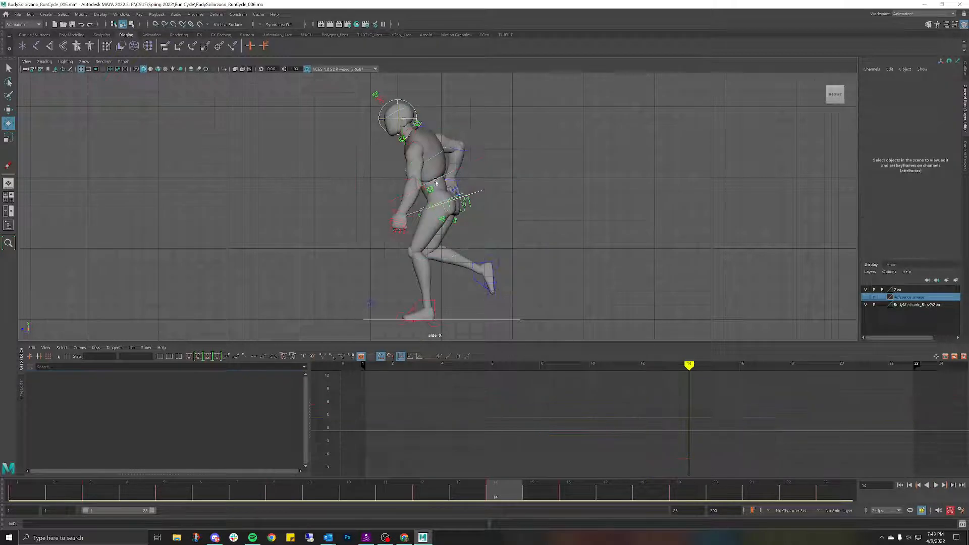
Step: Key the left elbow rotation at frame 16 and play the animation to check it
click(421, 187)
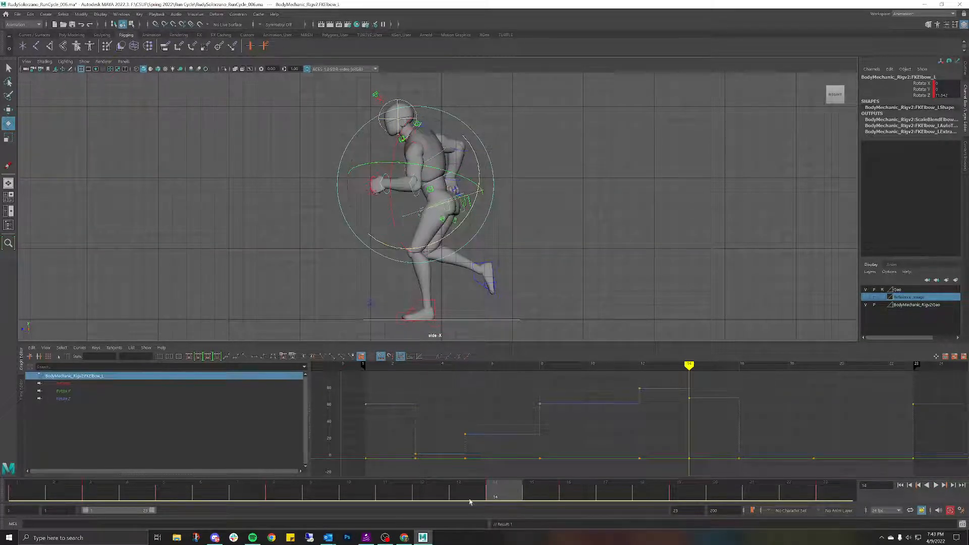
drag(469, 502, 565, 440)
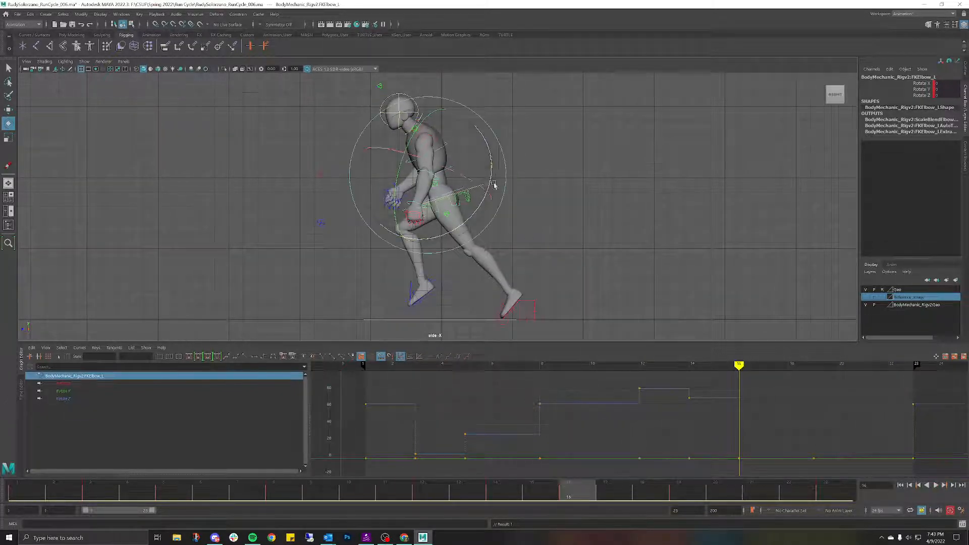
click(447, 166)
click(479, 200)
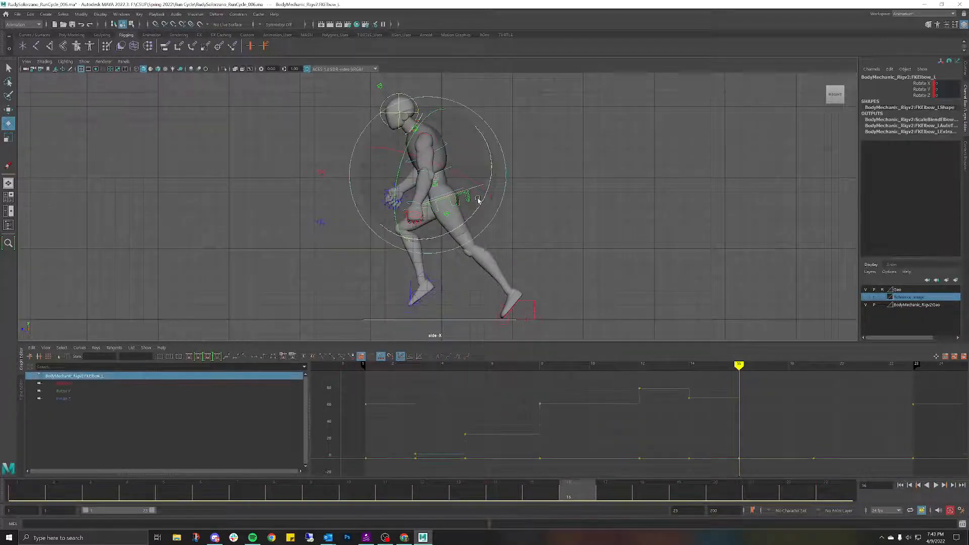
key(s)
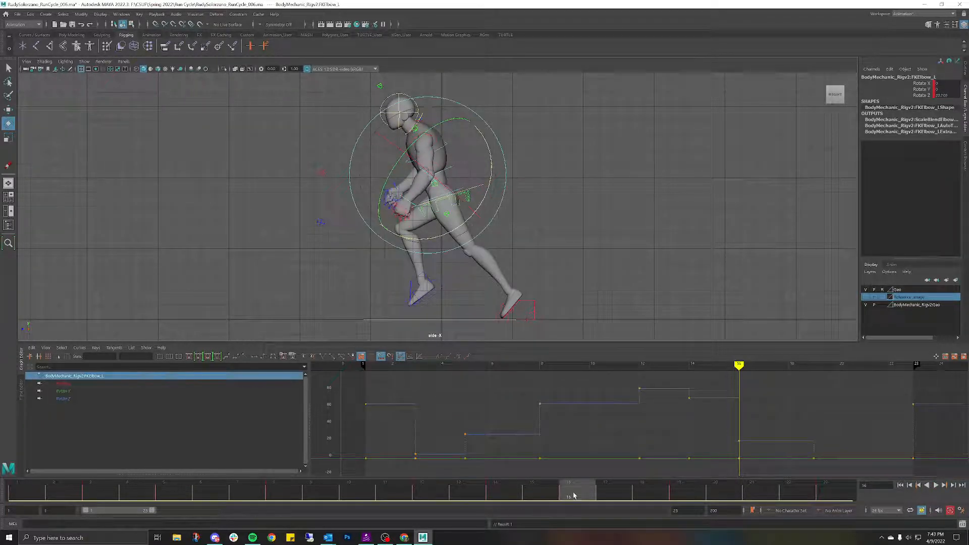
key(alt+v)
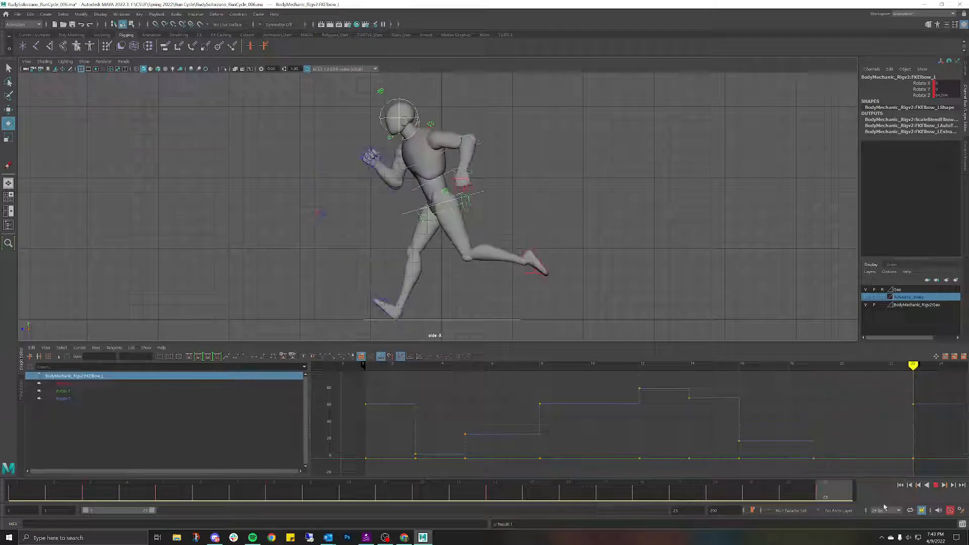
Step: Bend the left elbow further, review the cycle, and return to frame 16
drag(738, 474, 692, 472)
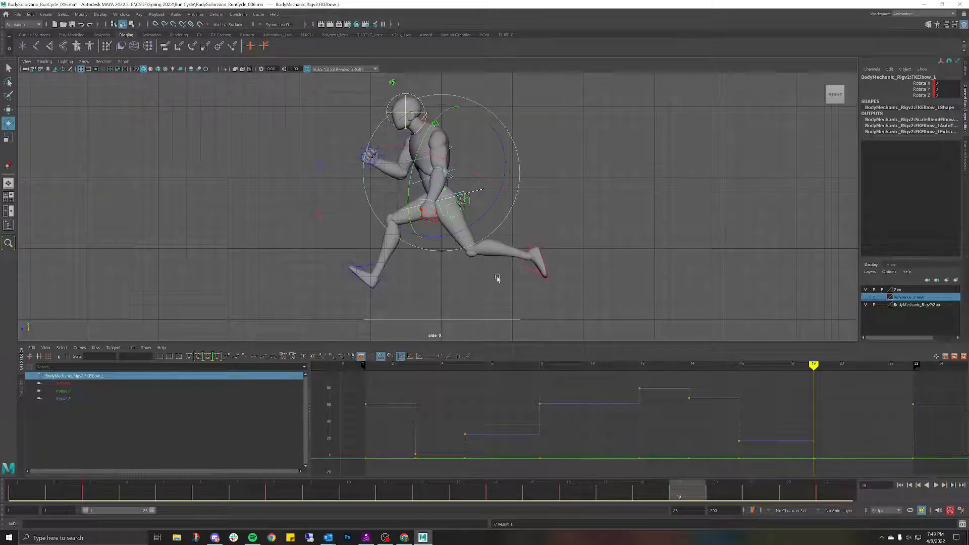
drag(492, 206, 462, 225)
key(alt+v)
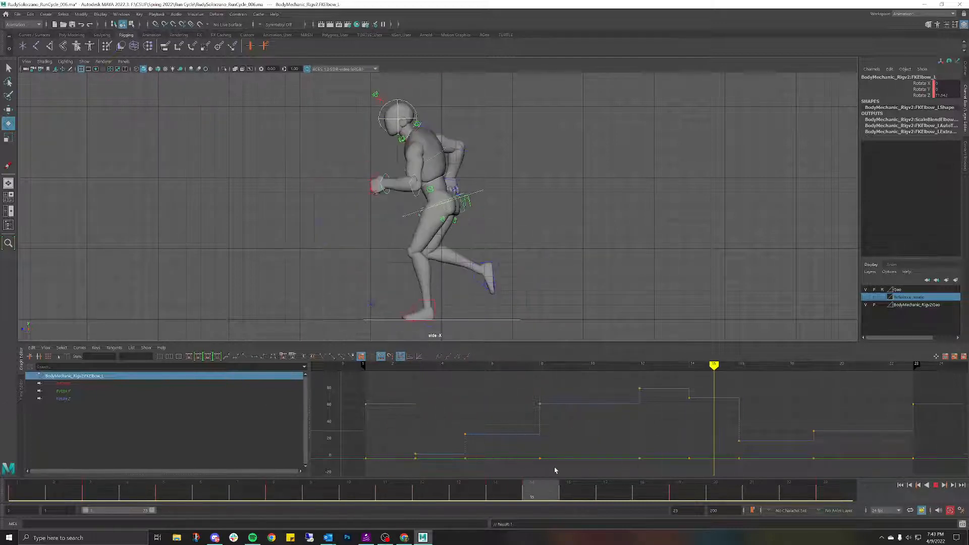
key(Escape)
click(276, 493)
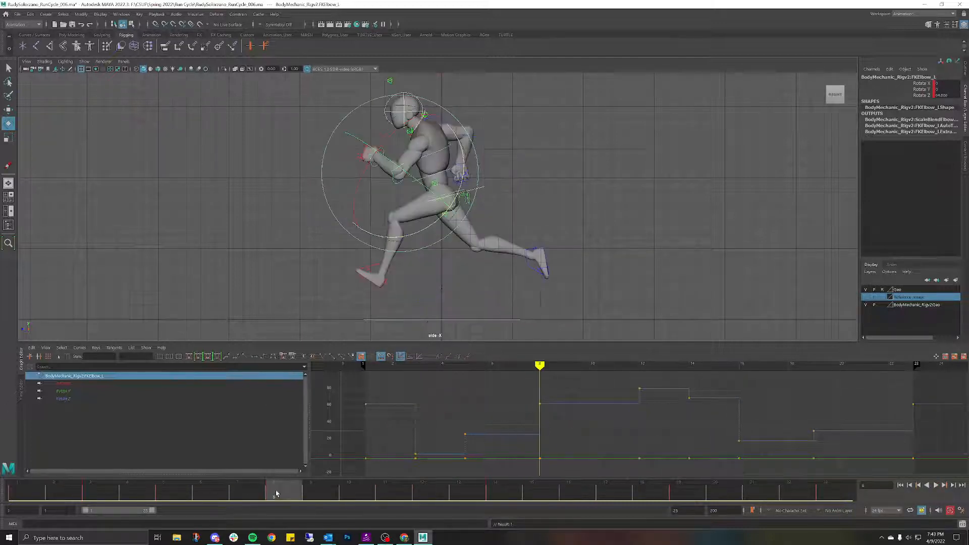
click(586, 488)
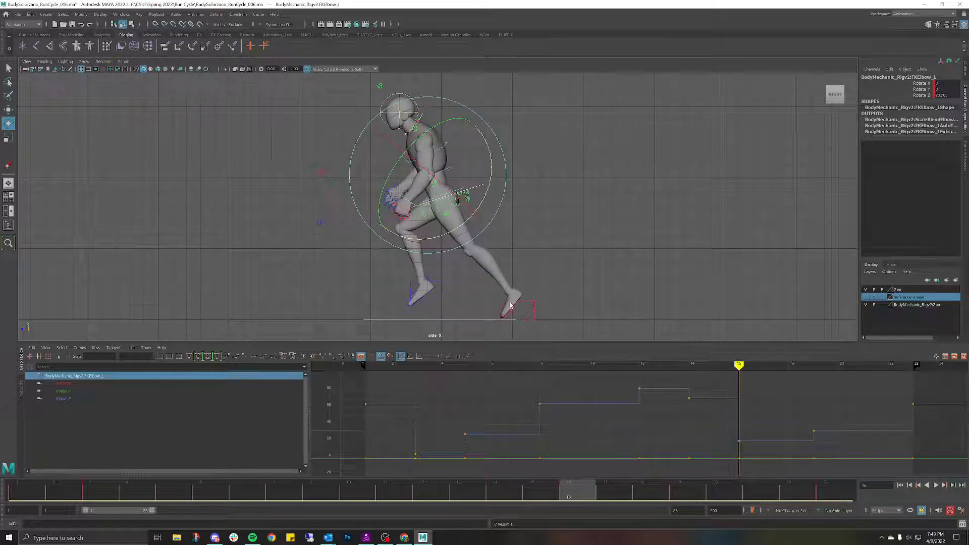
click(564, 188)
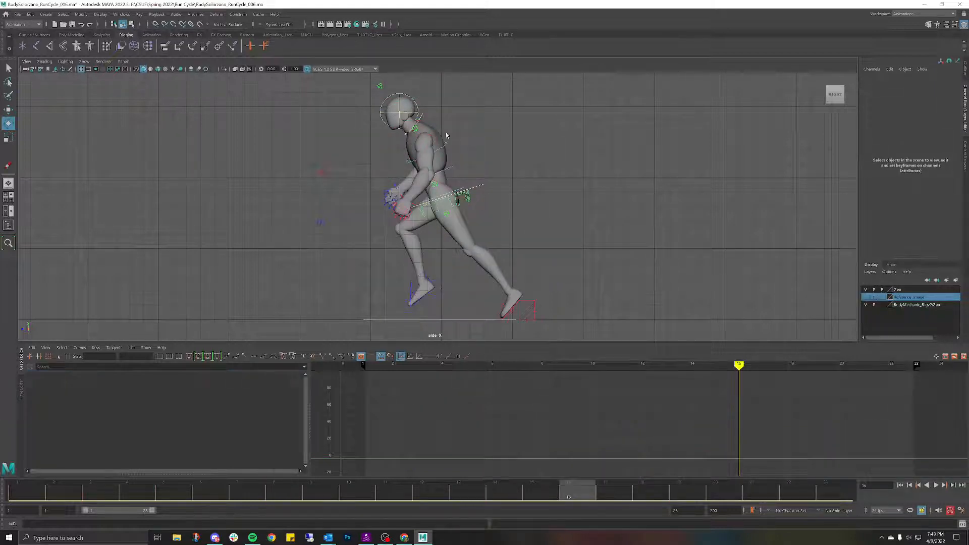
Step: Switch the viewport to the left side view
key(space)
drag(482, 124, 461, 116)
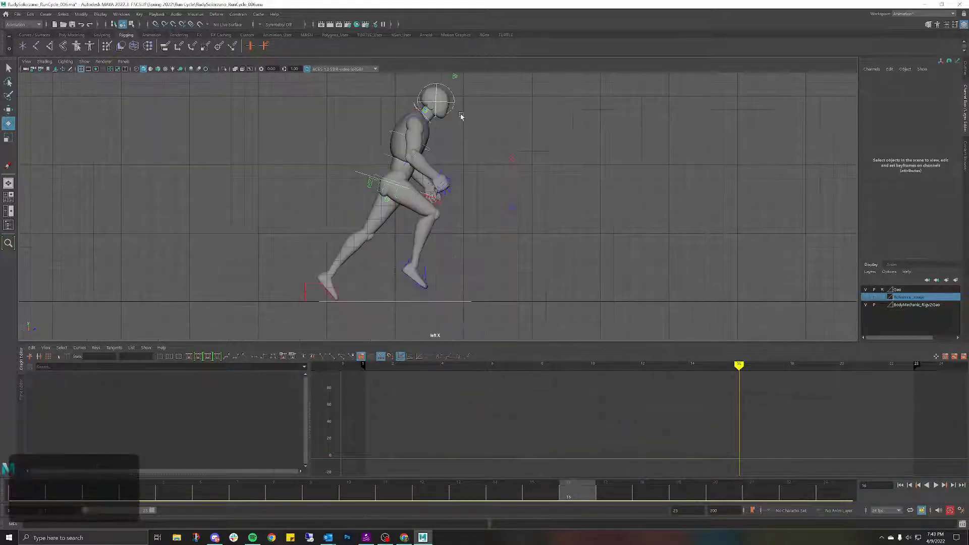
scroll(461, 116, down, 3)
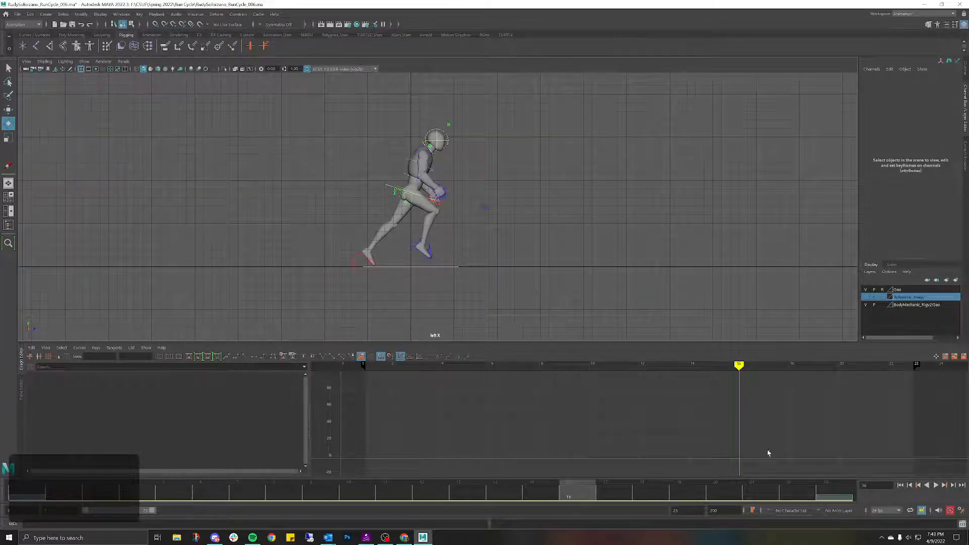
Step: Show the Reference_Image layer and slide the reference image plane to the right
click(865, 297)
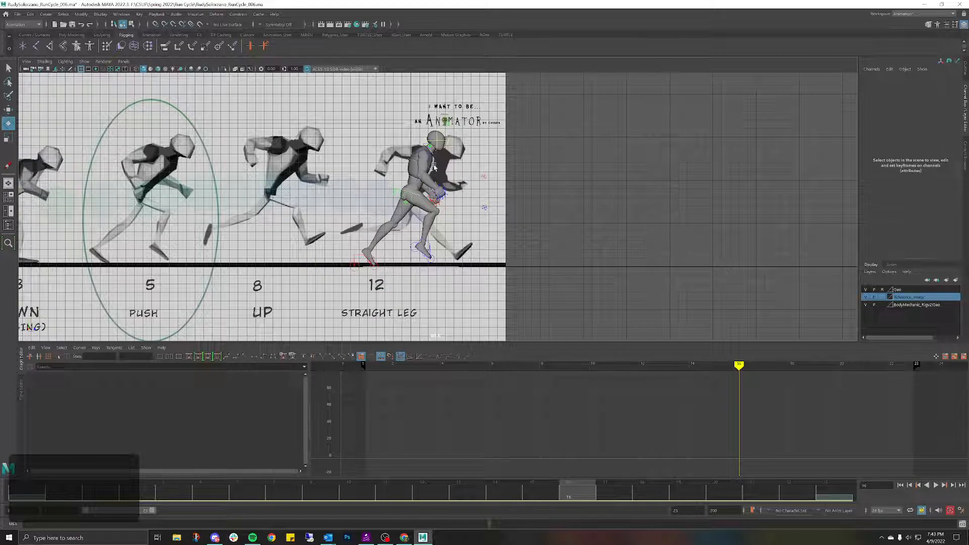
click(303, 116)
scroll(304, 119, down, 3)
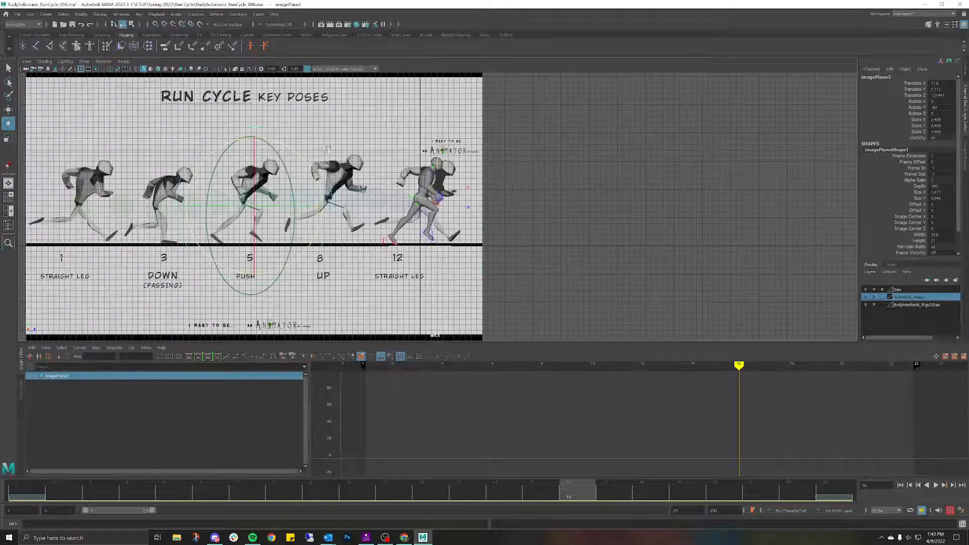
alt+middle_drag(315, 147, 387, 154)
key(w)
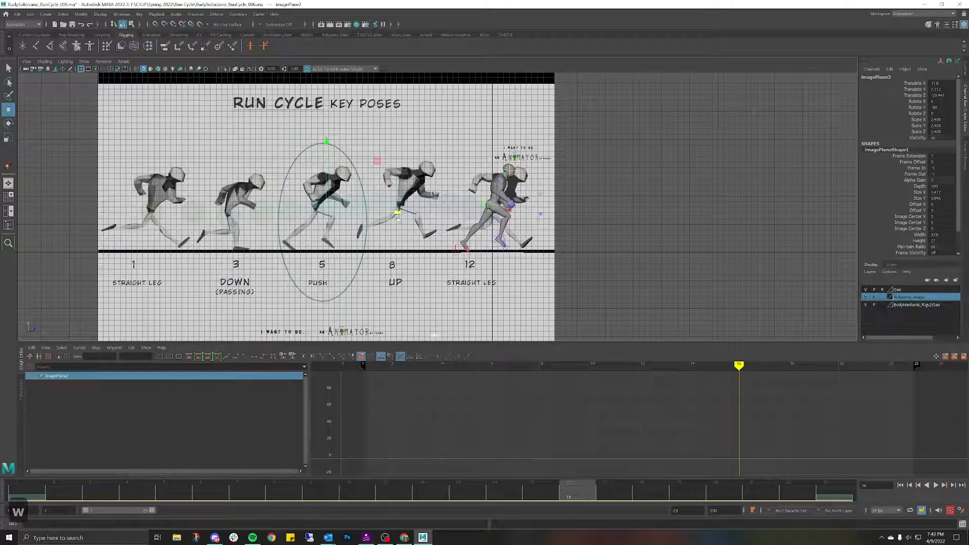
drag(397, 214, 489, 230)
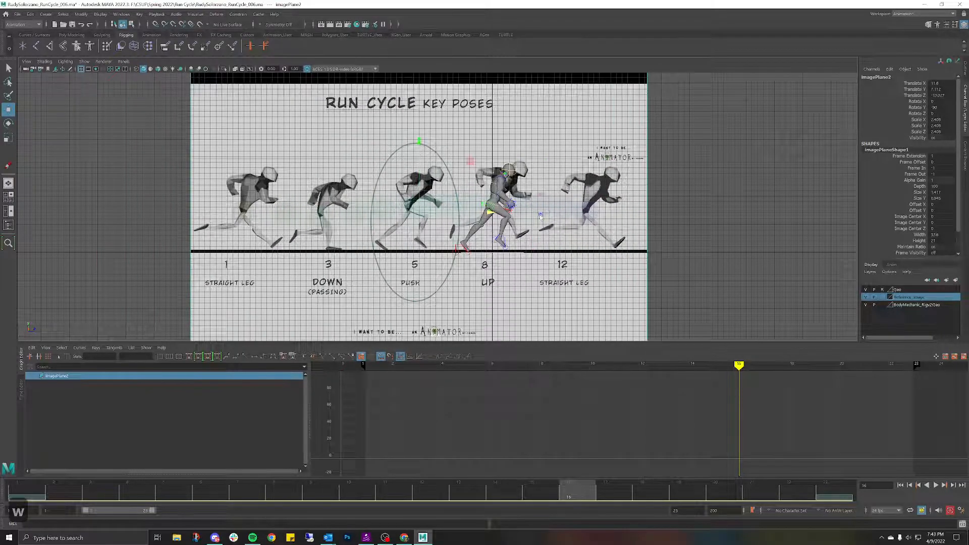
Step: Select the left shoulder control and swing the left arm down in the left view
key(space)
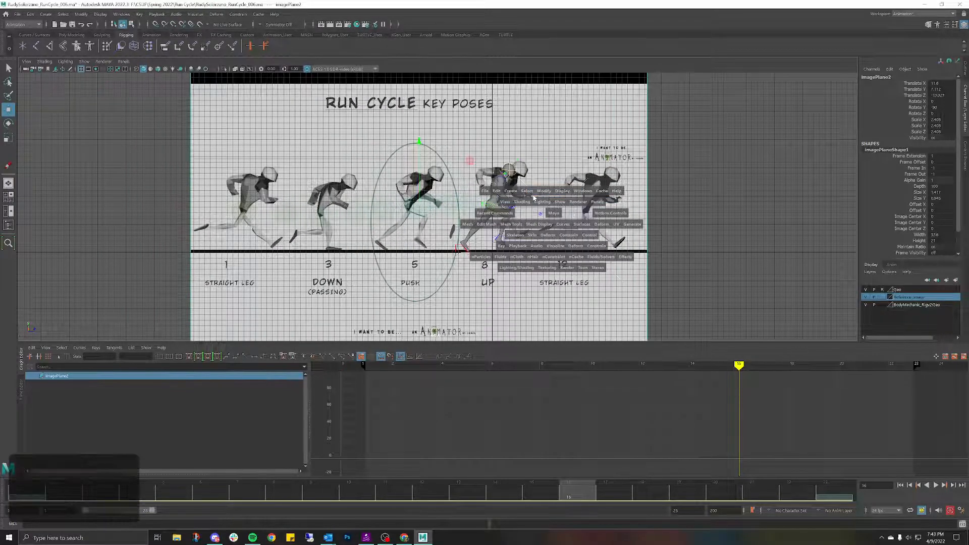
scroll(530, 192, up, 1)
key(space)
click(523, 161)
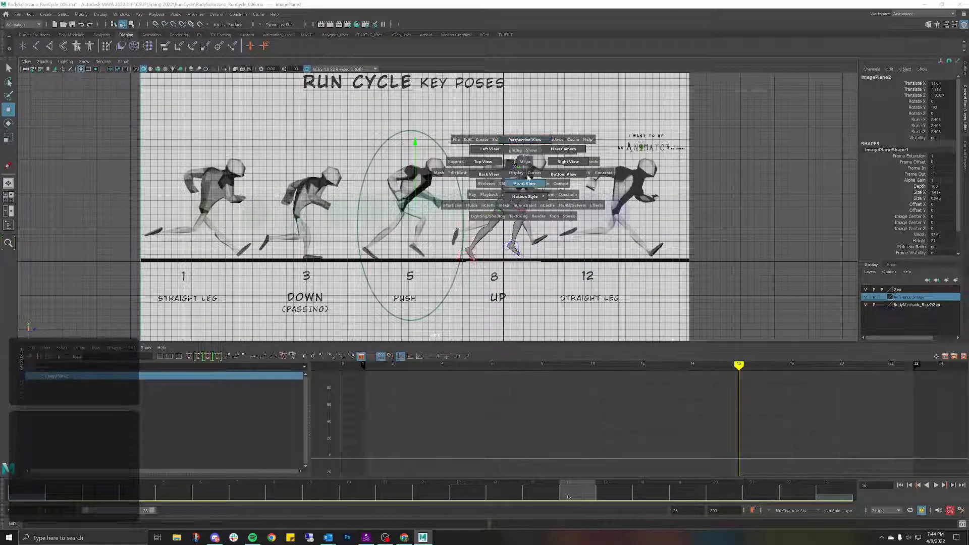
click(527, 179)
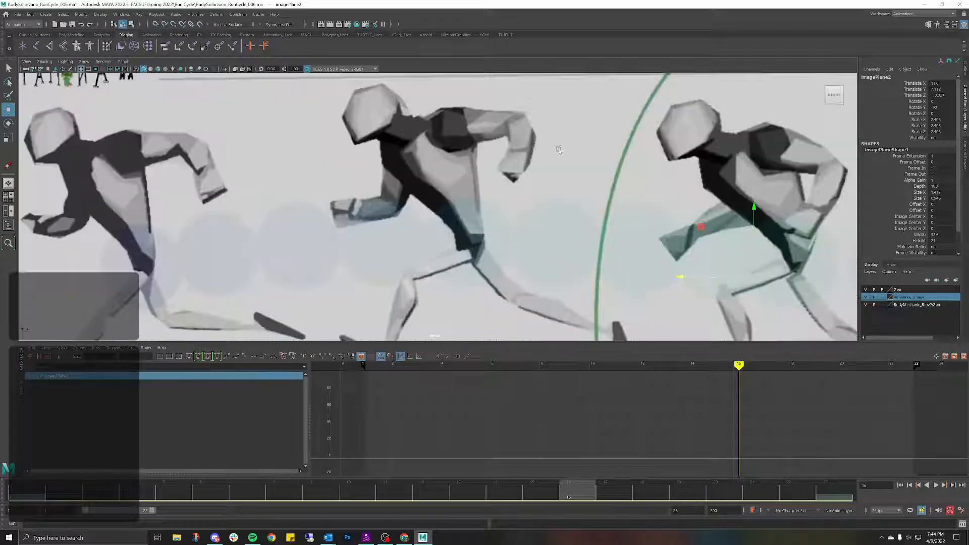
scroll(559, 150, down, 4)
alt+drag(414, 174, 485, 185)
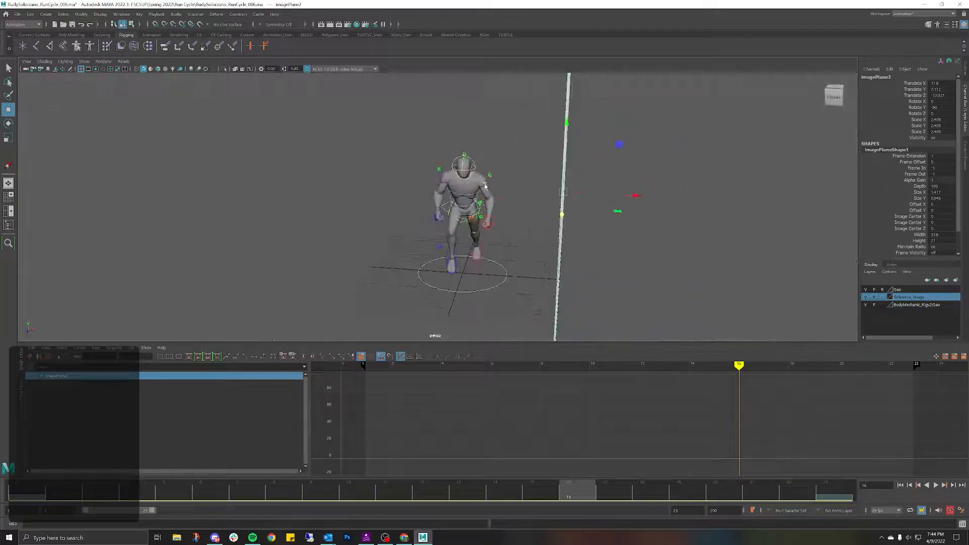
click(484, 186)
key(space)
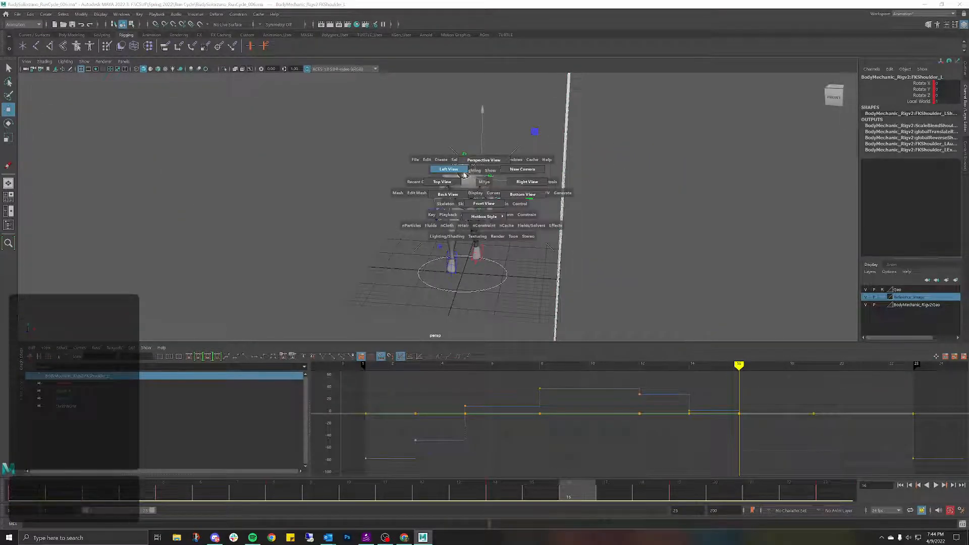
click(464, 174)
scroll(539, 206, up, 3)
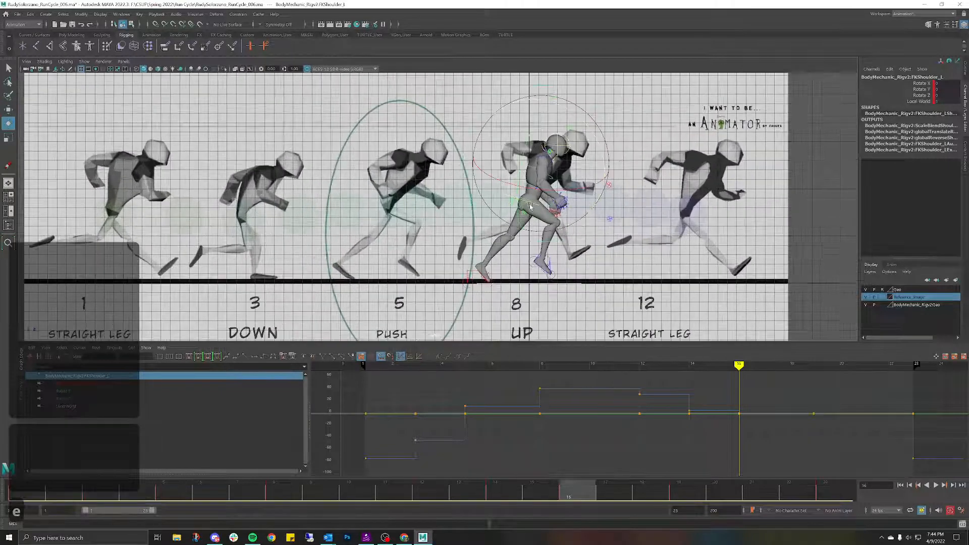
key(e)
drag(594, 136, 609, 197)
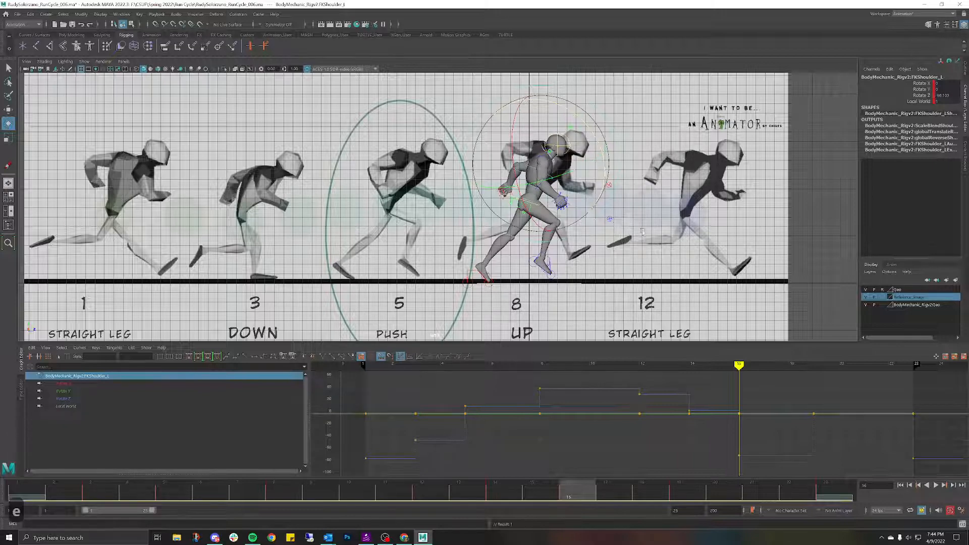
Step: Slide the reference image so pose 8 sits behind the mannequin
scroll(676, 247, down, 3)
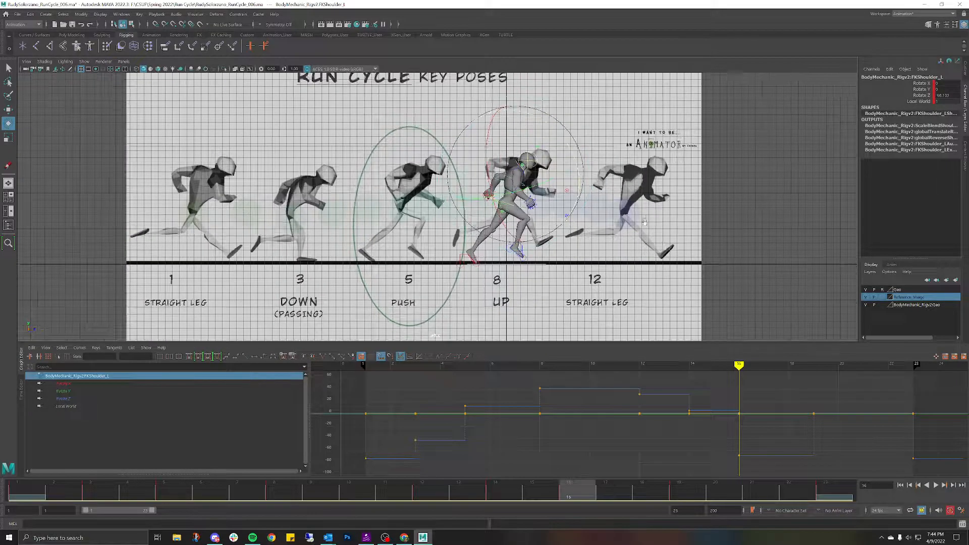
click(645, 222)
key(w)
drag(487, 212, 585, 237)
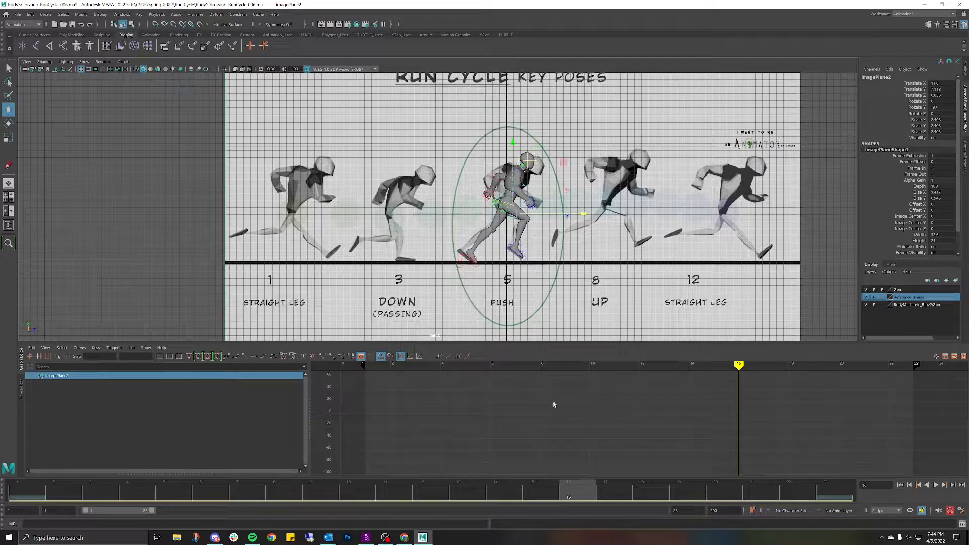
Step: Play and stop the cycle, align the reference's UP drawing behind the runner, then return to frame 20
key(alt+v)
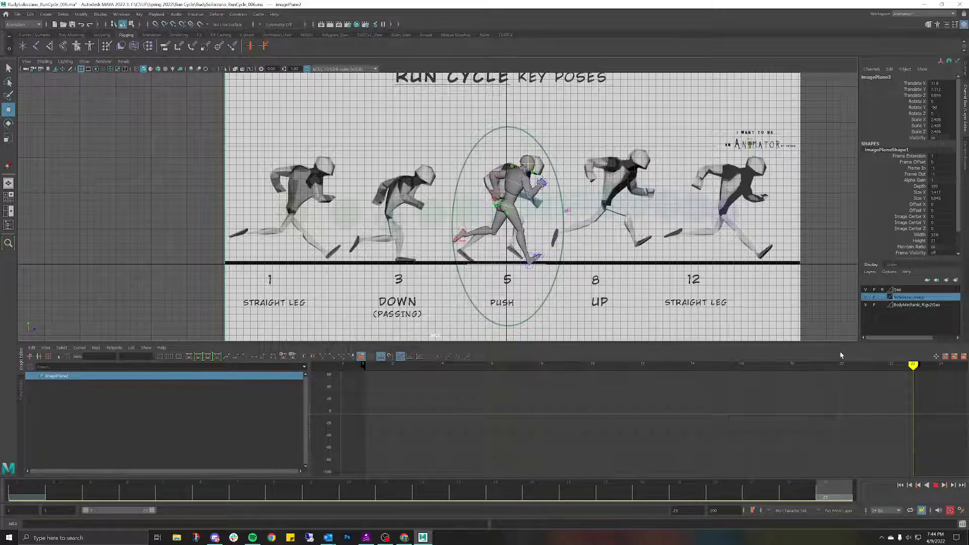
key(Escape)
drag(584, 216, 462, 216)
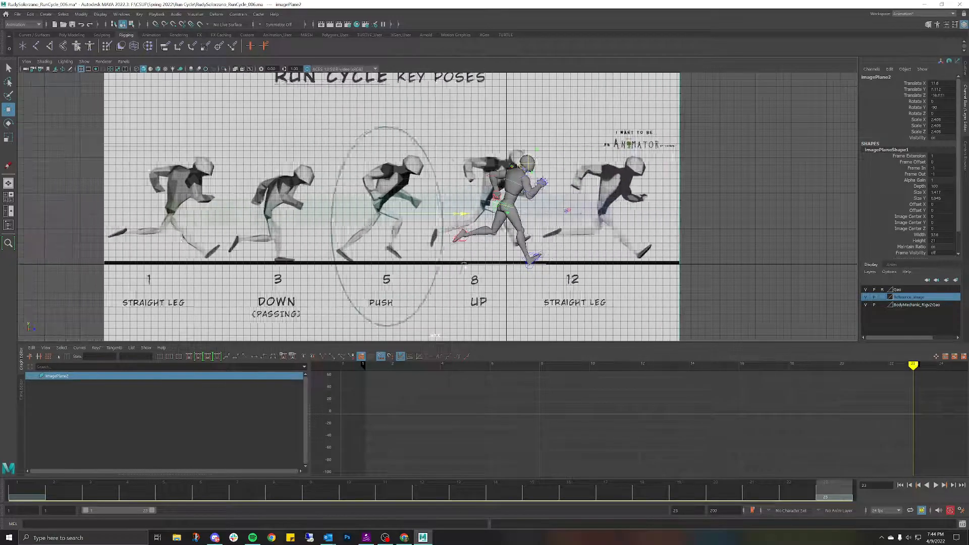
drag(464, 264, 484, 264)
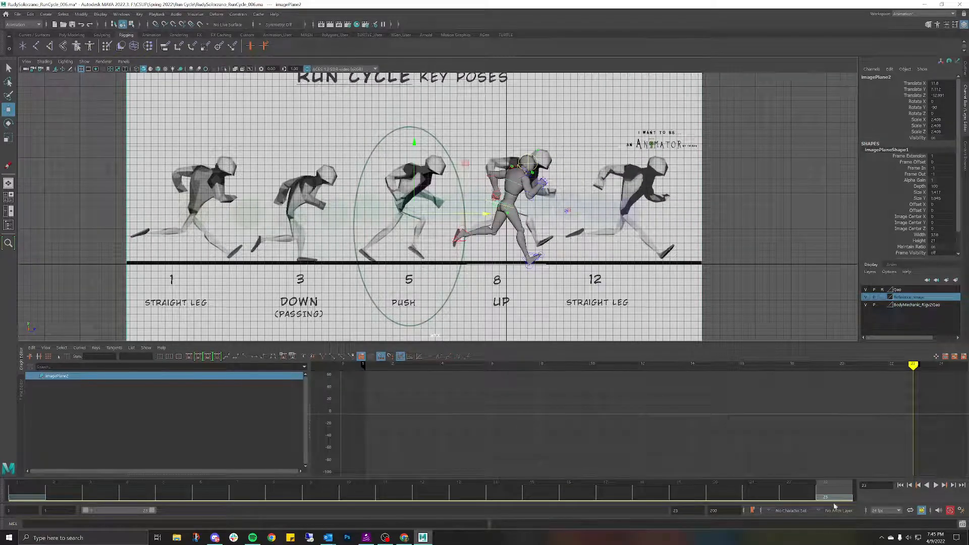
mouse_move(834, 499)
mouse_down()
mouse_move(733, 489)
mouse_move(800, 489)
mouse_move(656, 493)
mouse_move(685, 481)
mouse_up()
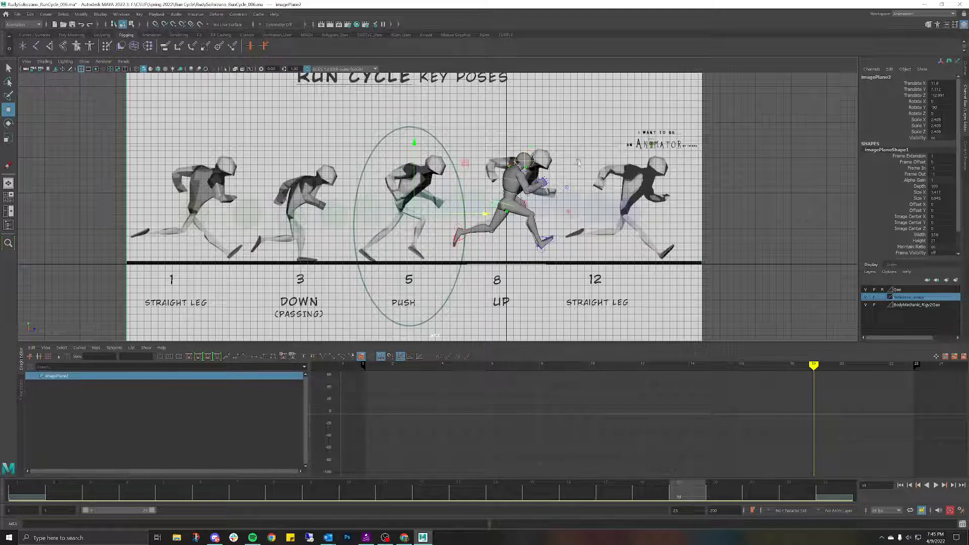
Step: Rotate the left shoulder further back in the side view to match the reference pose
key(space)
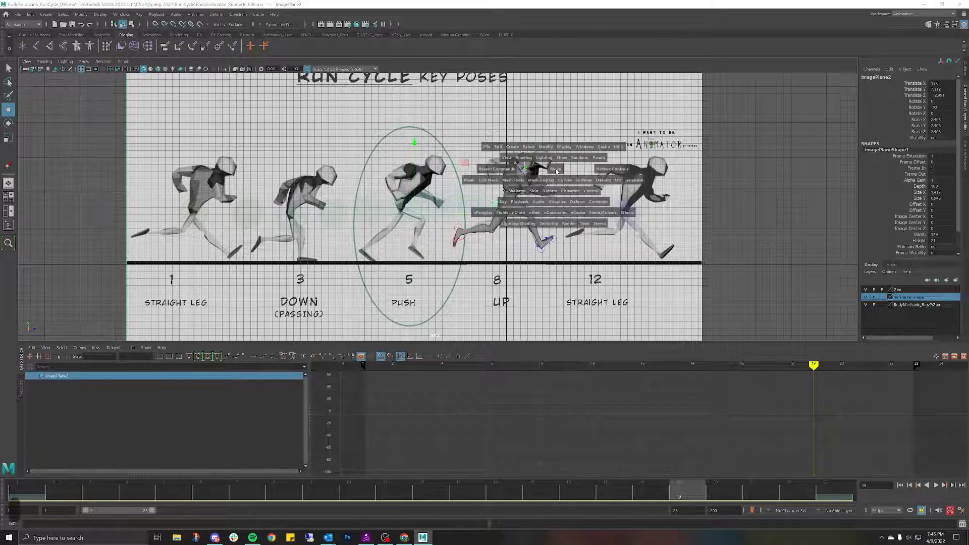
drag(556, 169, 562, 158)
click(487, 177)
key(space)
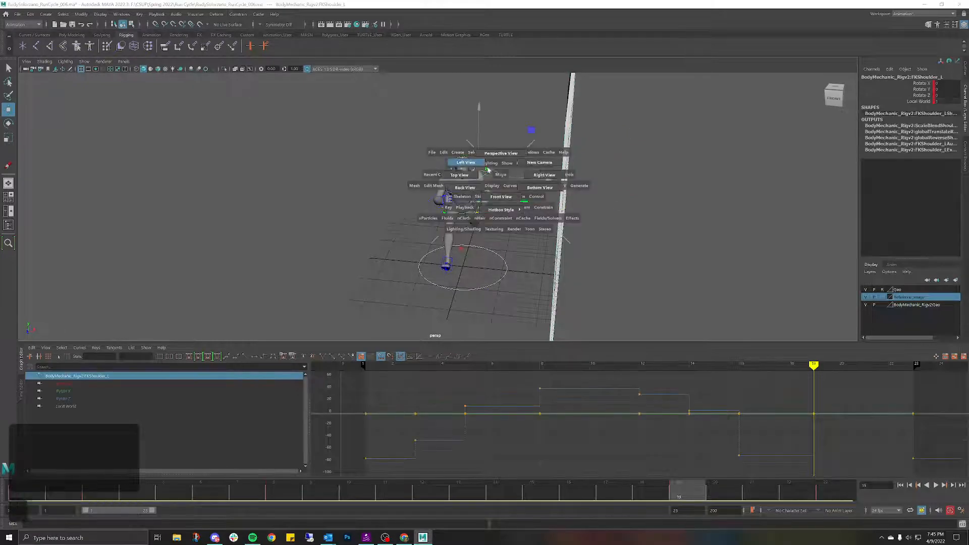
drag(487, 176, 497, 162)
key(e)
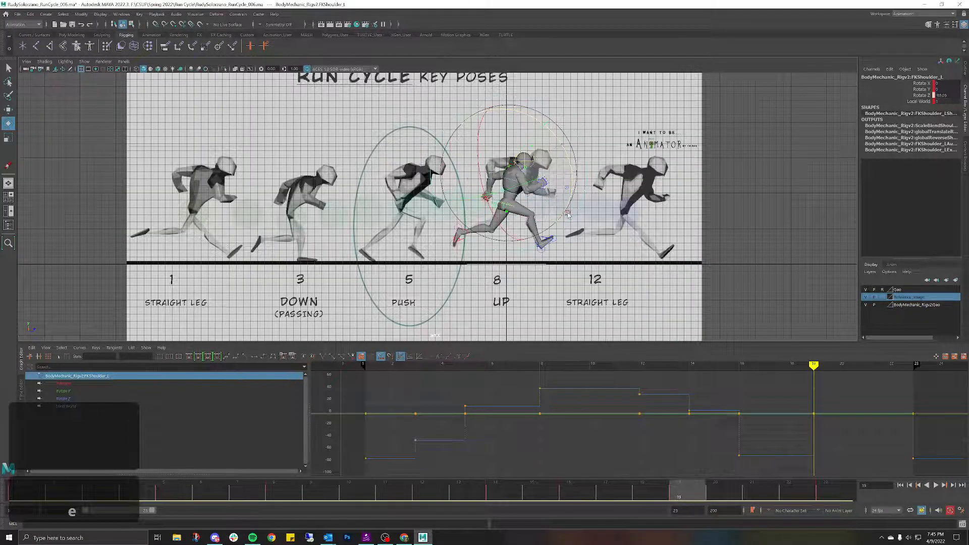
drag(568, 216, 566, 221)
Step: Select the left elbow control, play the animation, then select the reference image plane
click(605, 158)
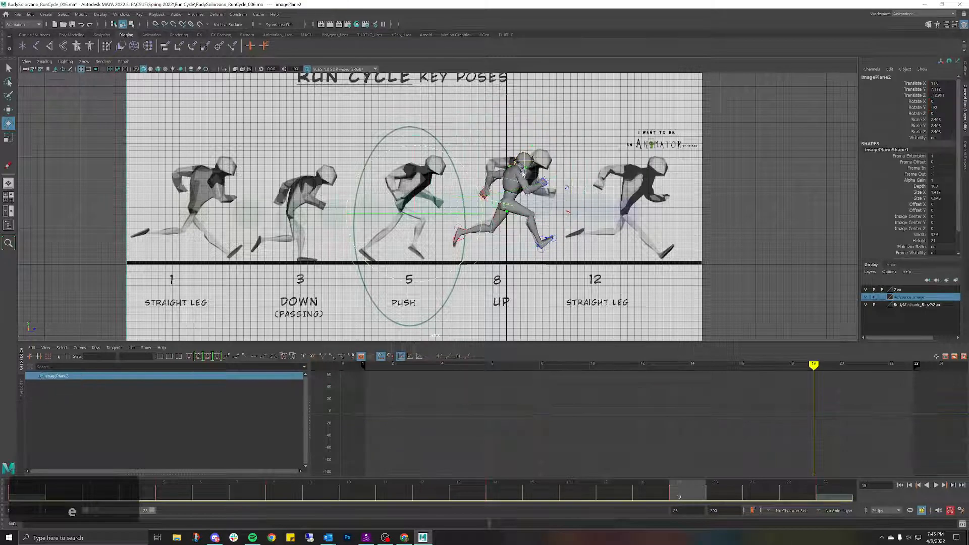
click(492, 178)
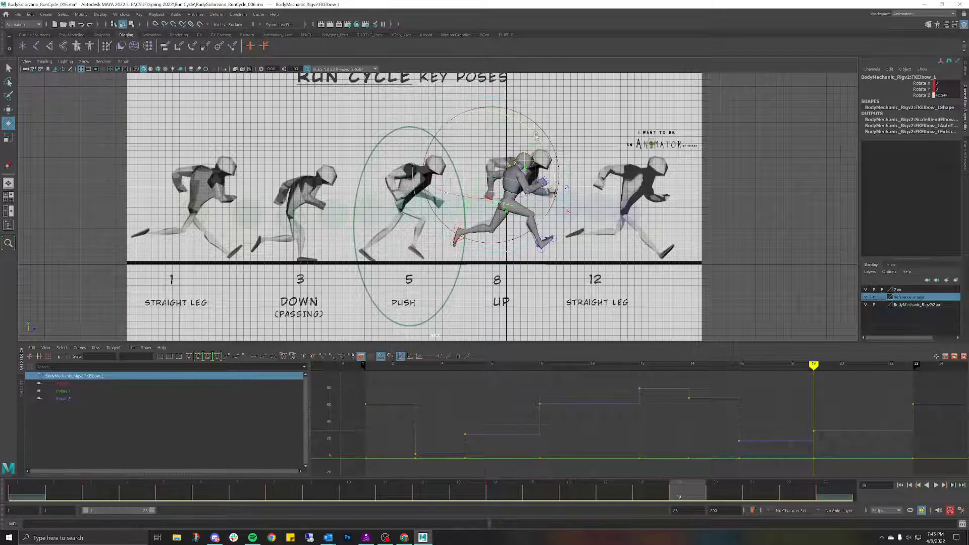
key(alt+v)
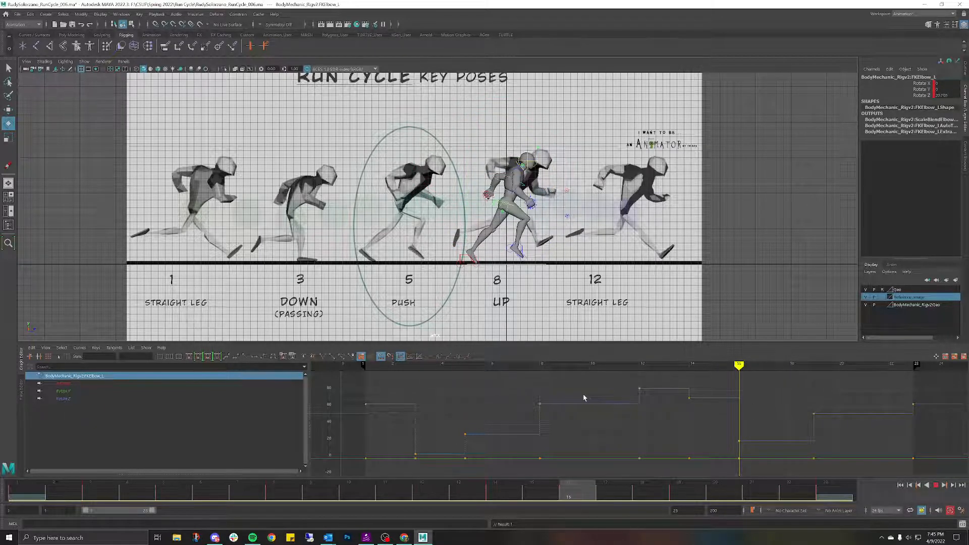
click(388, 178)
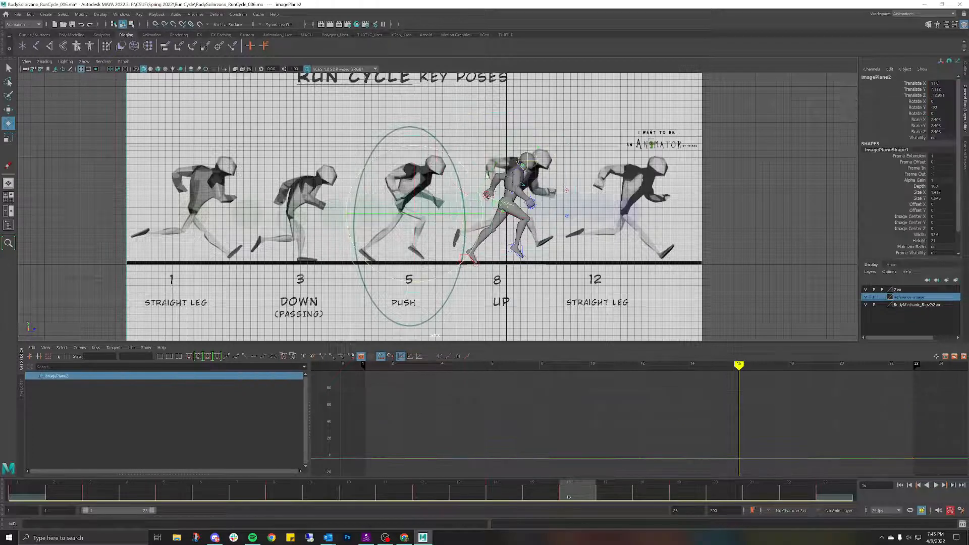
key(space)
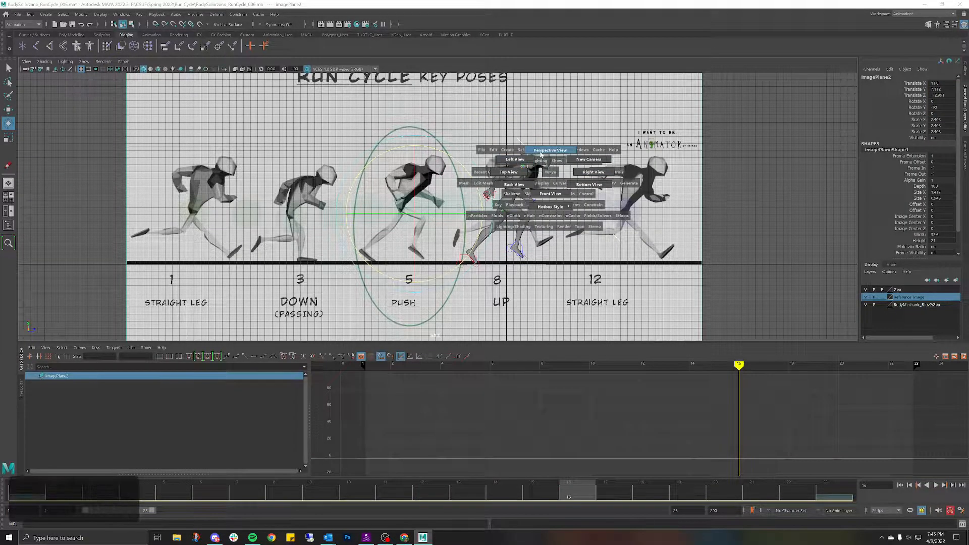
Step: Switch to the perspective view and orbit in closer around the character
drag(551, 173, 544, 171)
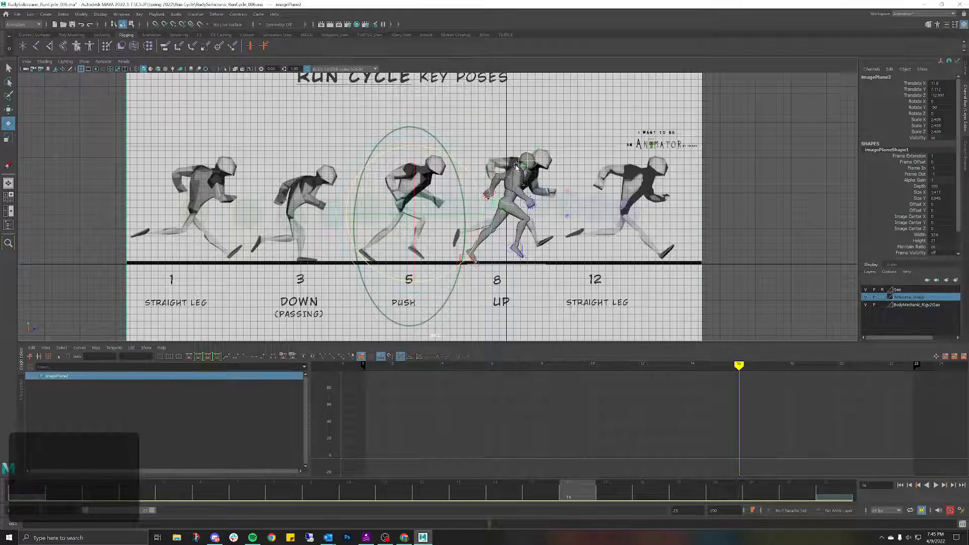
key(space)
mouse_move(513, 168)
mouse_down()
mouse_move(534, 171)
mouse_move(519, 152)
mouse_up()
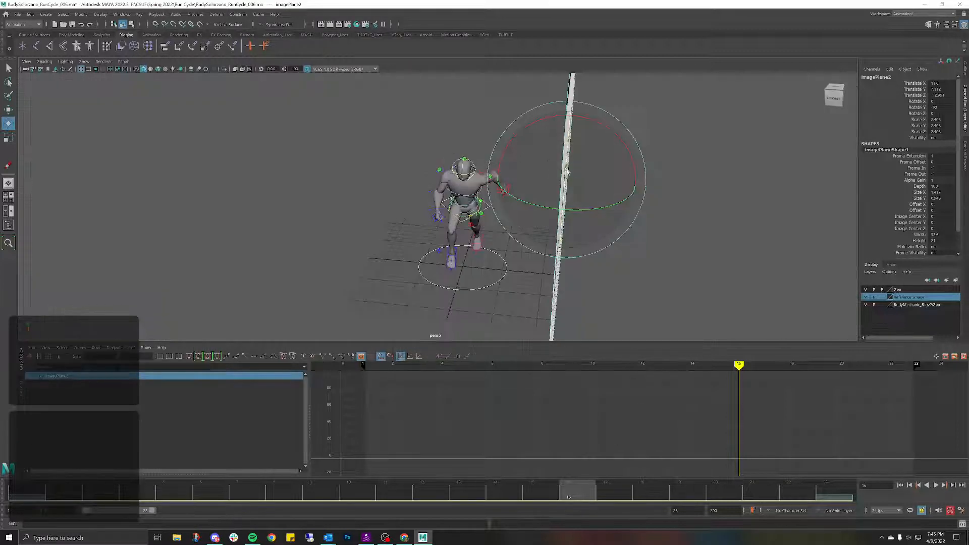
mouse_move(464, 165)
alt+mouse_down()
mouse_move(538, 161)
mouse_move(469, 157)
alt+mouse_up()
click(442, 152)
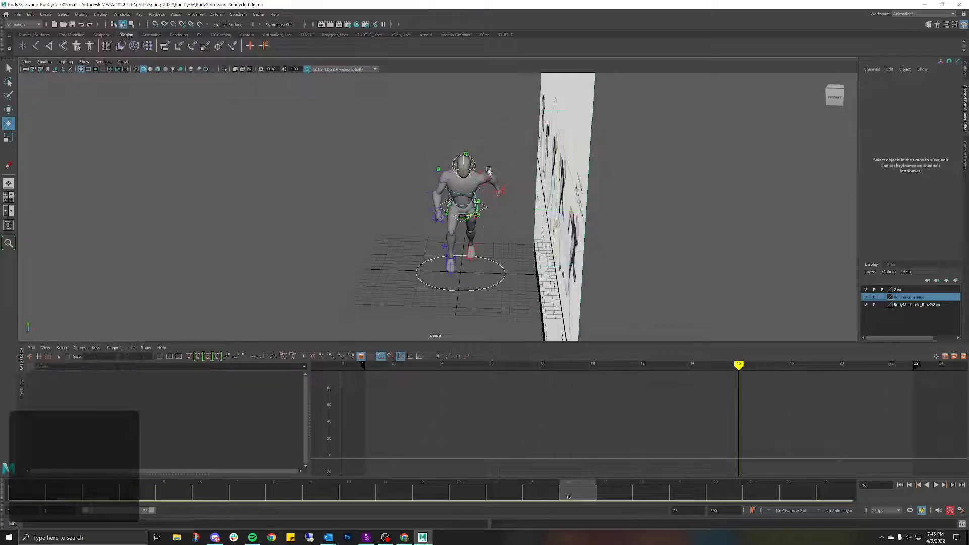
click(488, 181)
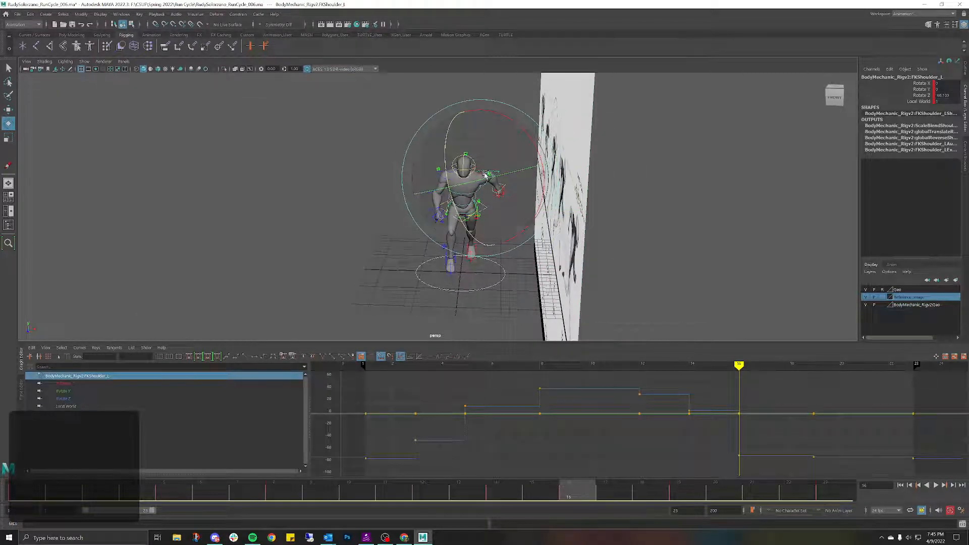
alt+drag(488, 182, 413, 162)
scroll(487, 172, up, 5)
Step: In the left view, slide the reference image plane to the right
key(space)
scroll(555, 192, up, 2)
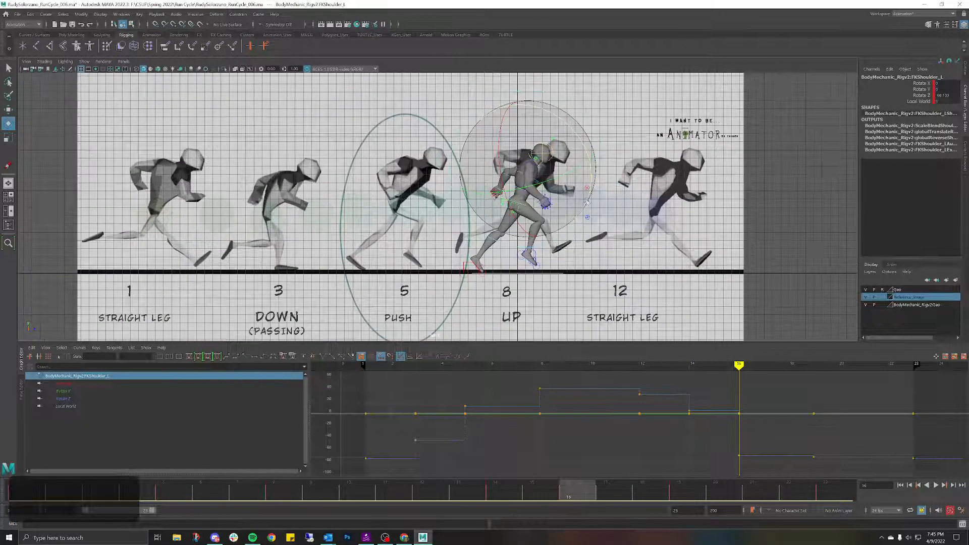
click(464, 202)
key(w)
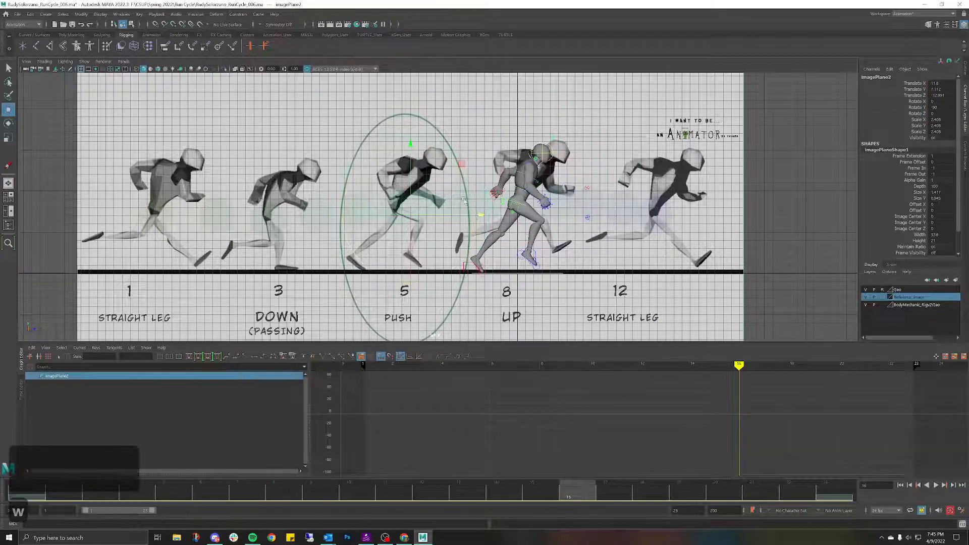
drag(477, 214, 589, 160)
key(space)
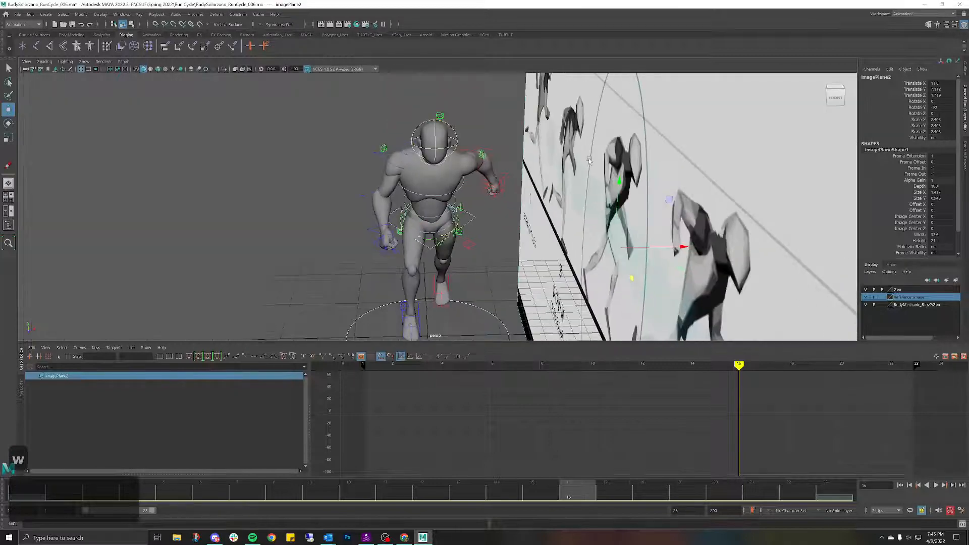
Step: Rotate the left shoulder forward in the side view to match the reference
click(475, 175)
key(space)
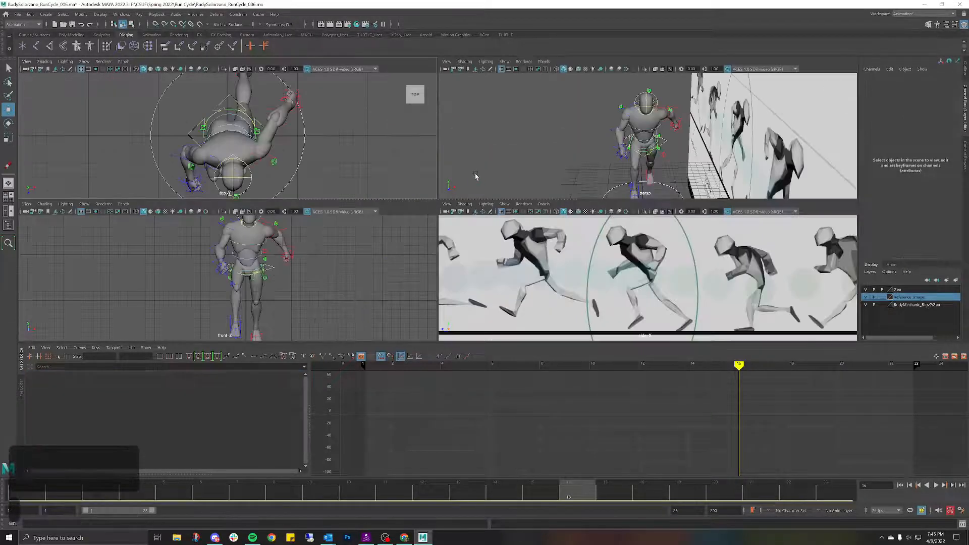
click(662, 122)
key(space)
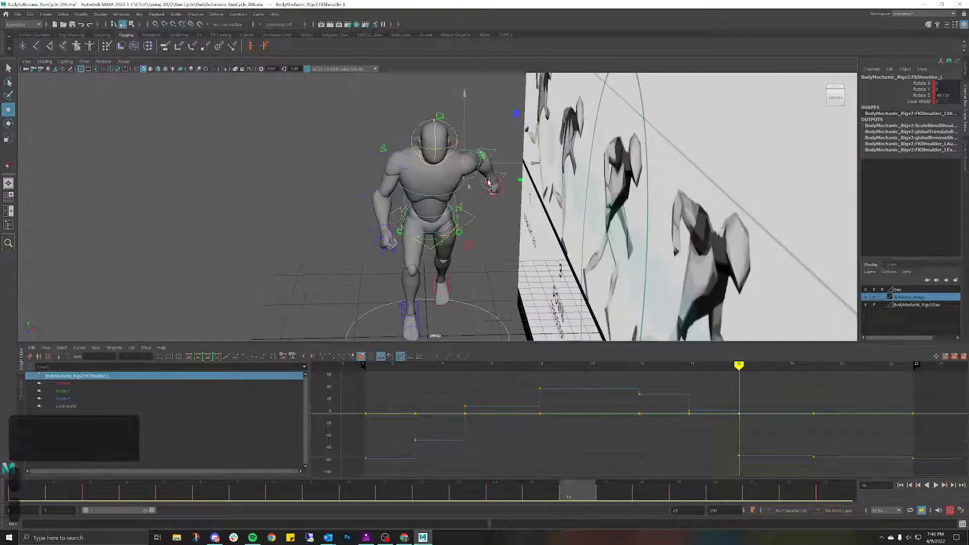
alt+drag(488, 182, 501, 159)
key(space)
alt+right_drag(516, 169, 543, 176)
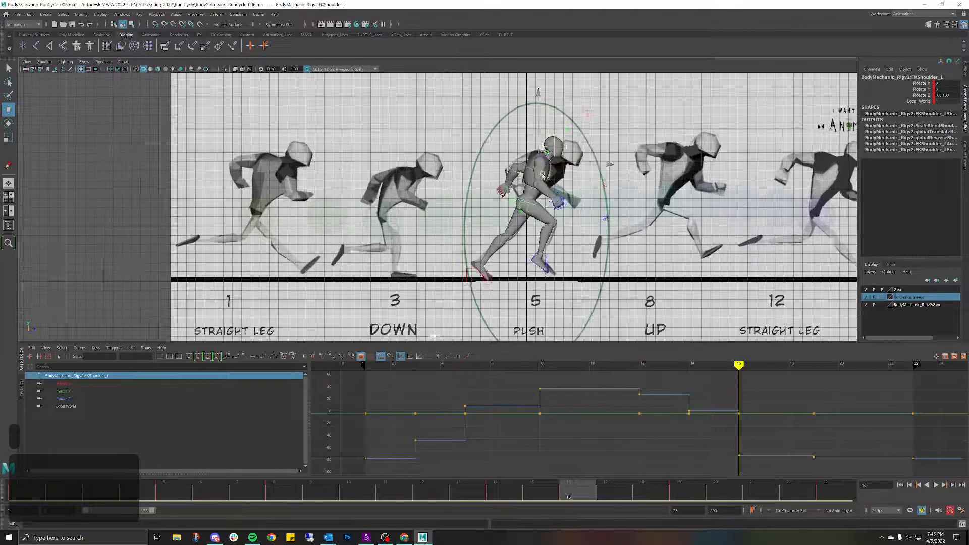
key(e)
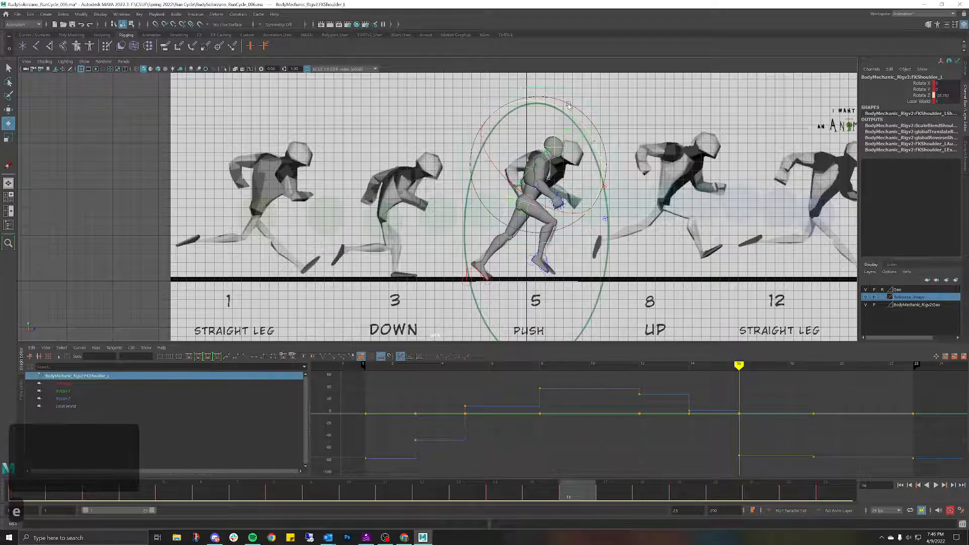
drag(561, 101, 581, 110)
Step: Select the left elbow control, view the character from the front, and briefly play the cycle
key(space)
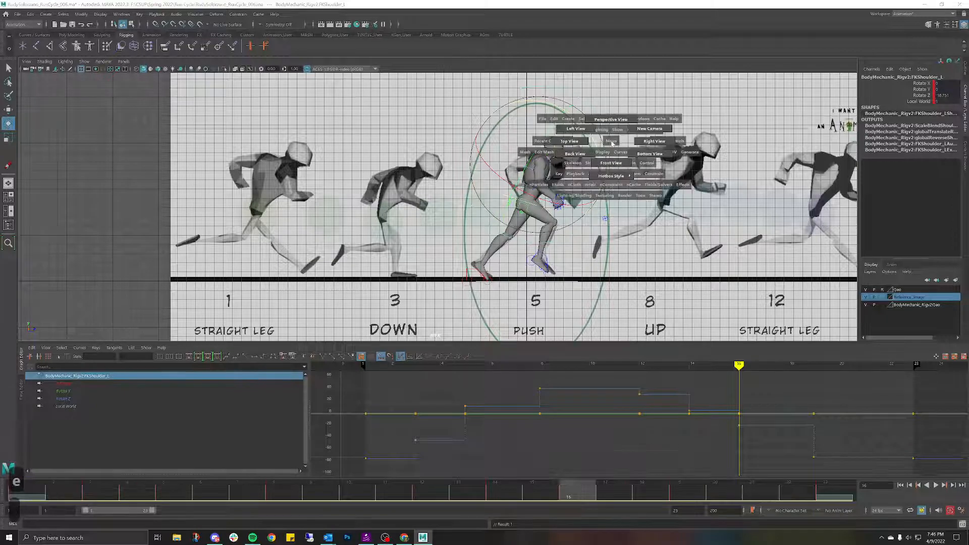
drag(639, 144, 503, 156)
click(462, 176)
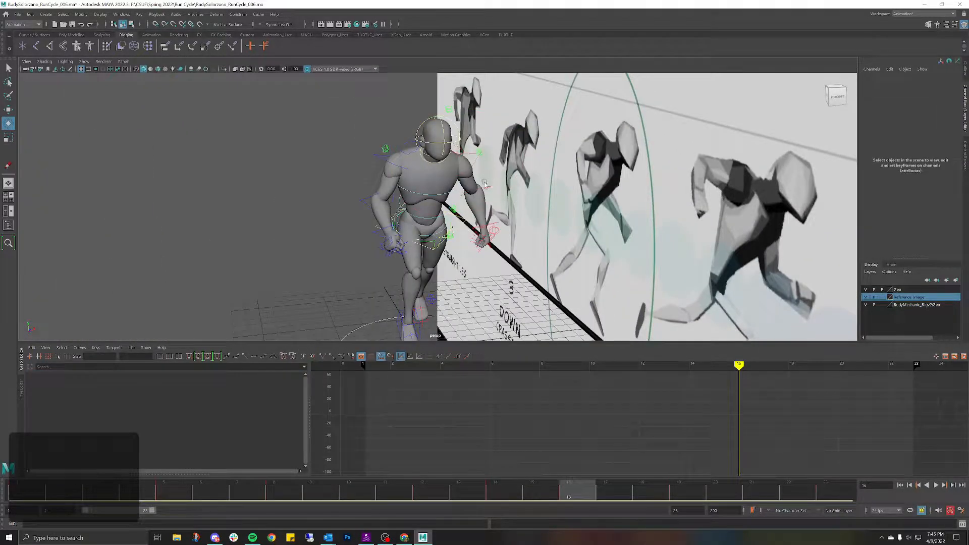
click(483, 188)
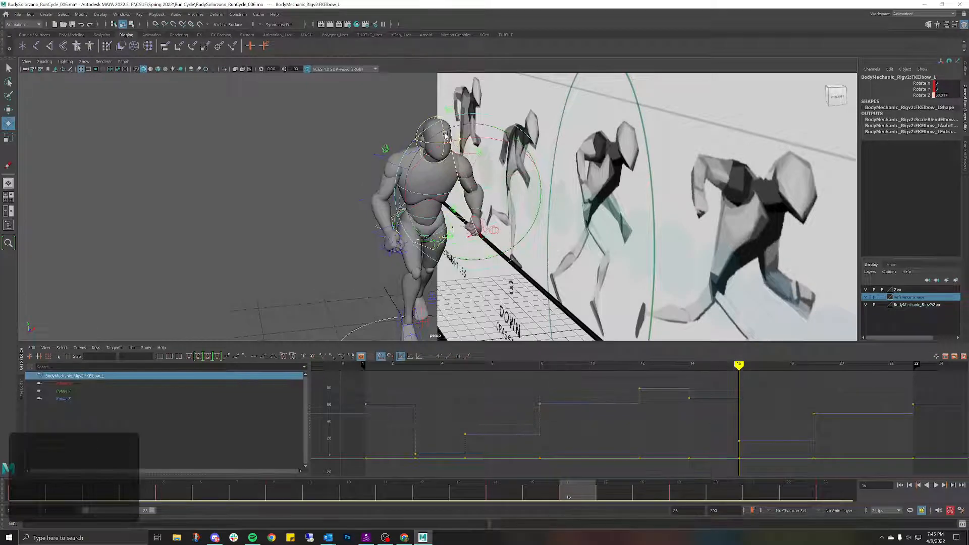
alt+drag(446, 135, 598, 213)
key(space)
key(space)
drag(577, 173, 502, 178)
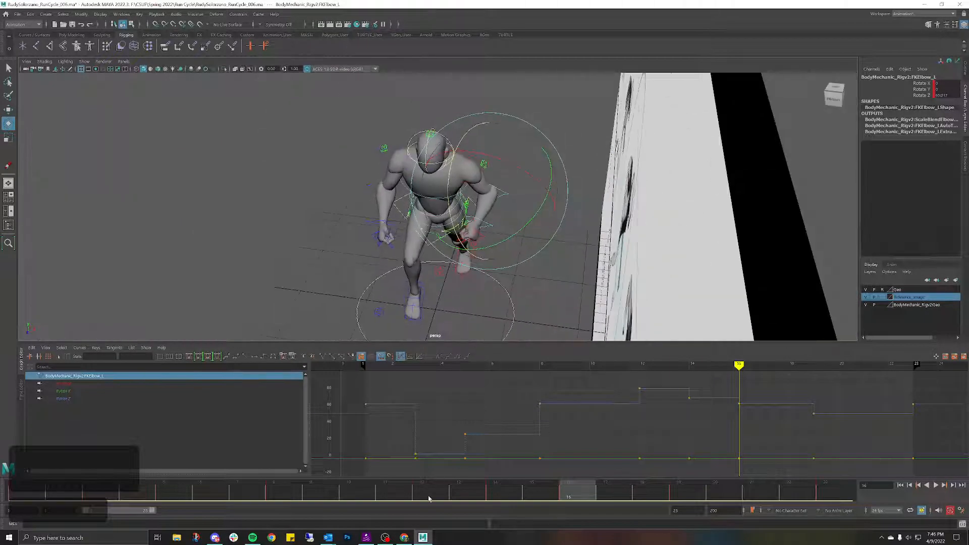
key(alt+v)
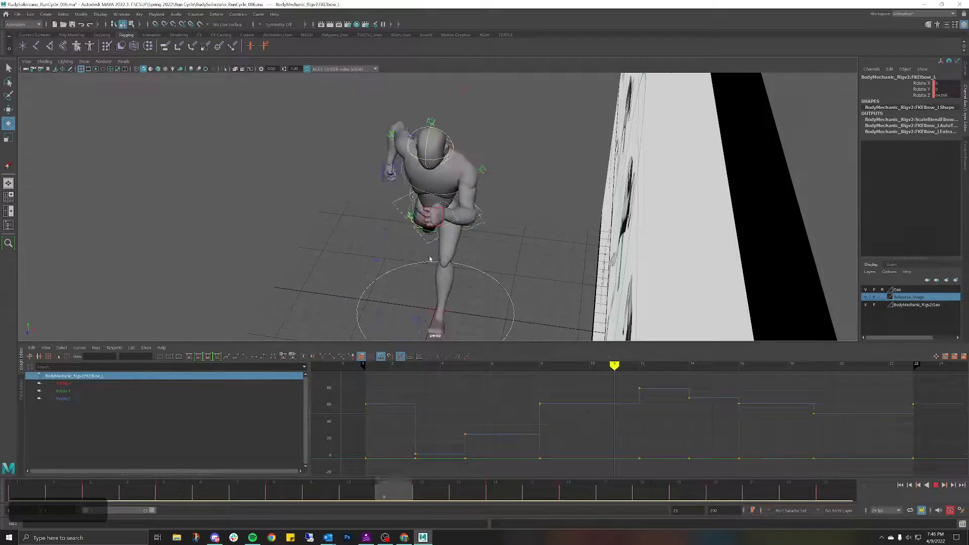
key(alt+v)
Step: Hide the reference image plane with H and play the run cycle in perspective
key(space)
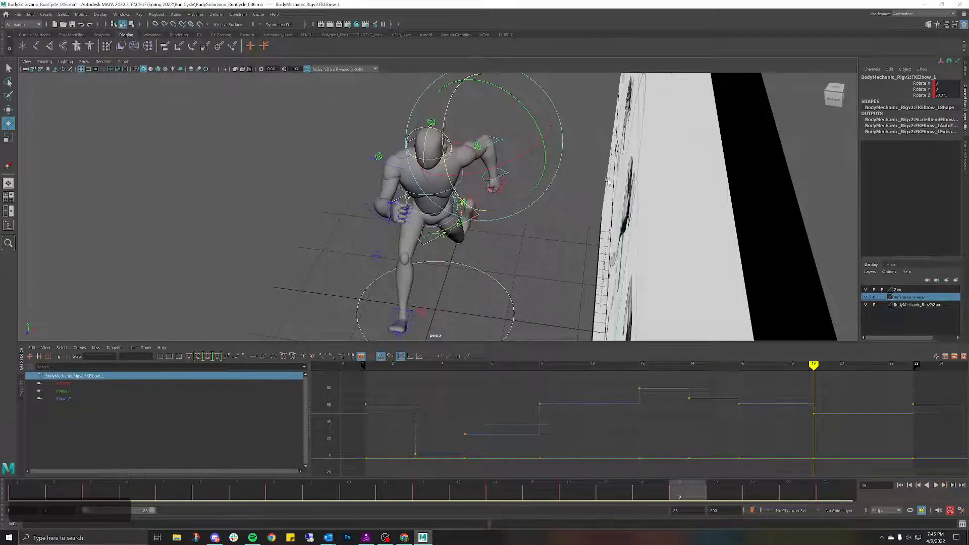
key(space)
scroll(602, 174, down, 4)
alt+drag(597, 212, 587, 237)
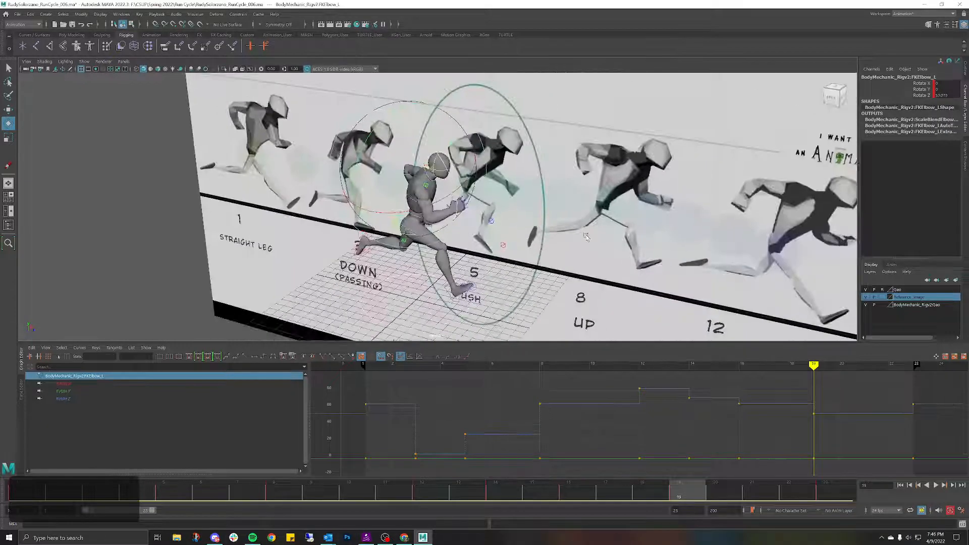
click(643, 216)
key(h)
scroll(642, 215, down, 2)
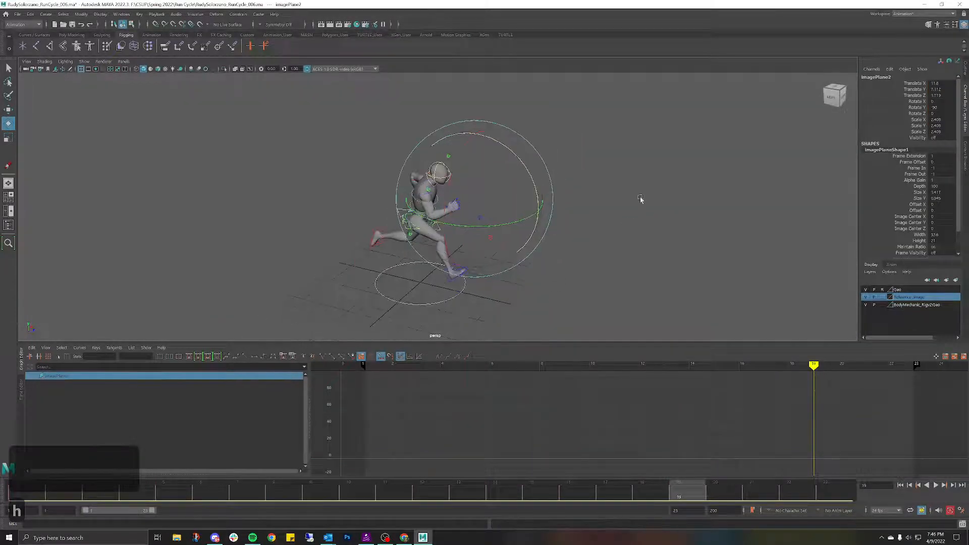
click(640, 199)
alt+drag(641, 199, 602, 170)
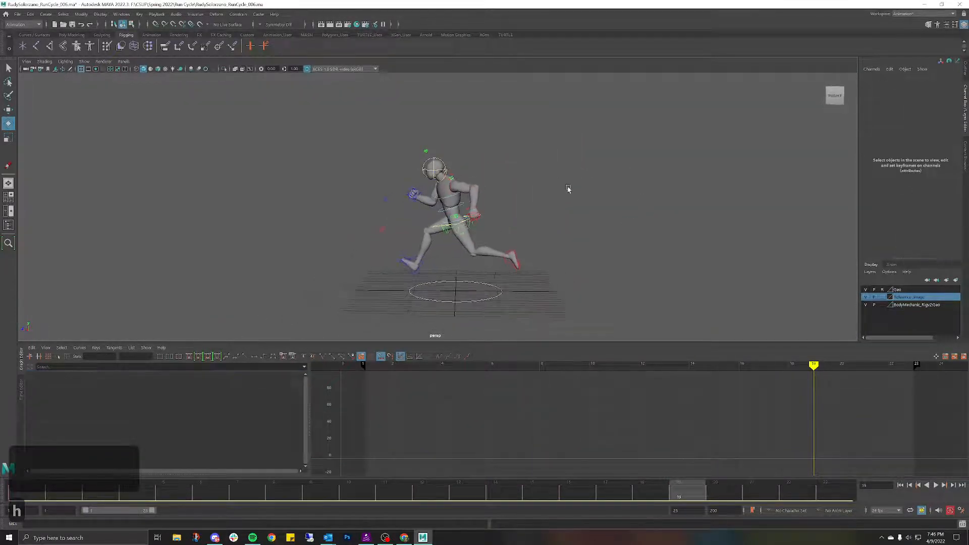
click(935, 485)
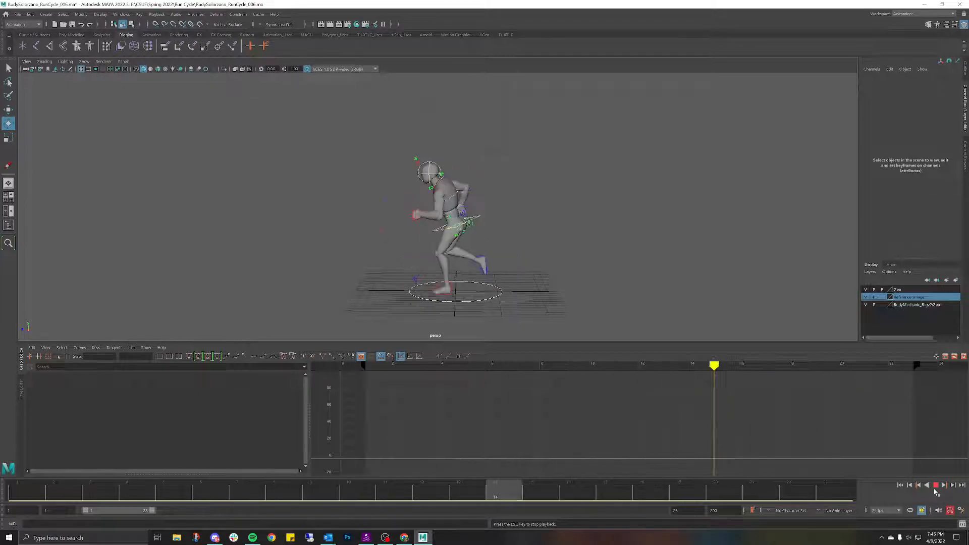
Step: Orbit to the runner's front during playback, stop at frame 7, and zoom in
alt+drag(548, 288, 578, 264)
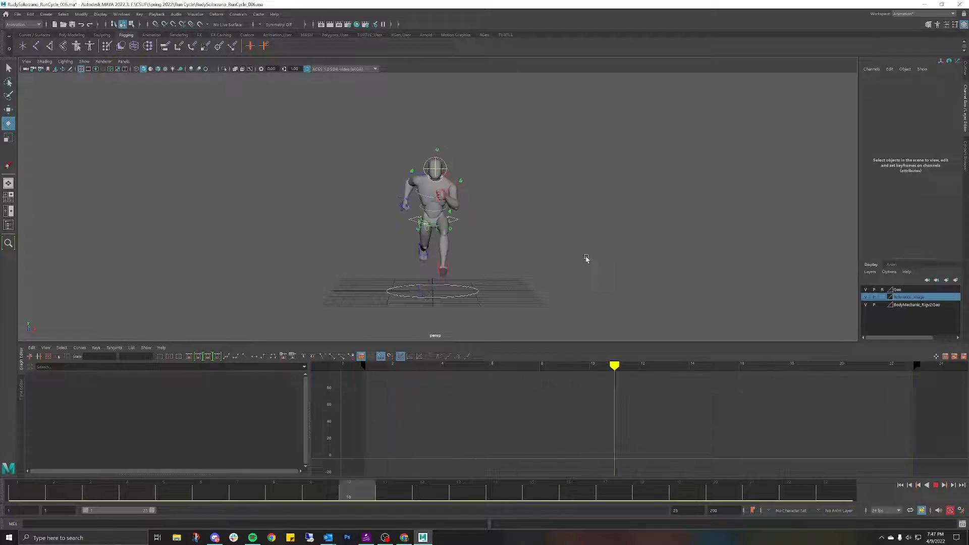
click(936, 485)
scroll(537, 260, up, 5)
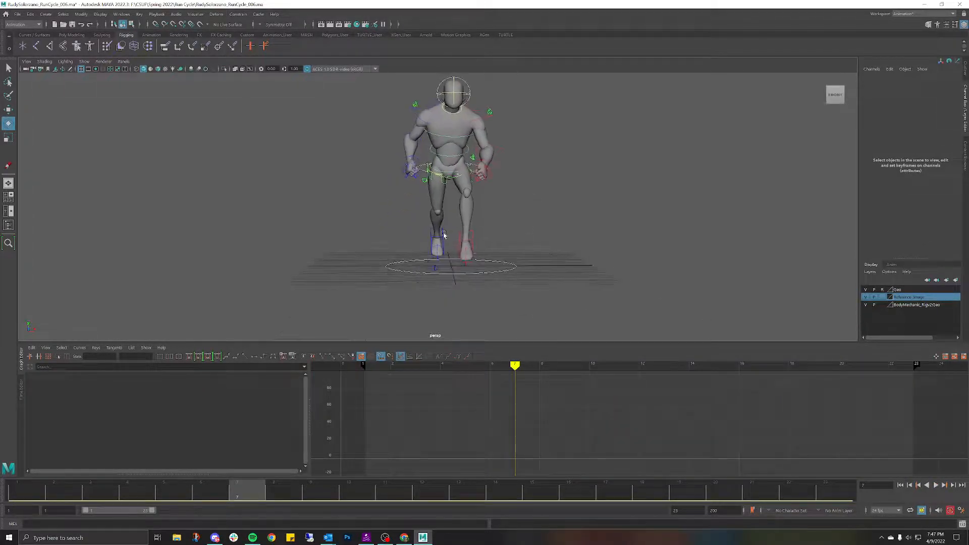
Step: Select IKLeg_R, scrub to frame 12, and play the cycle to review the right leg
click(431, 239)
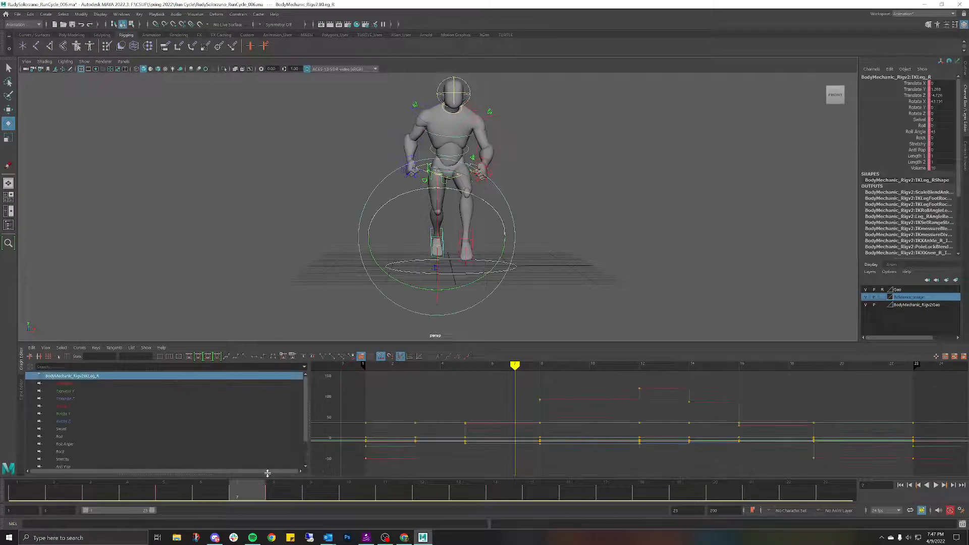
drag(255, 494, 840, 494)
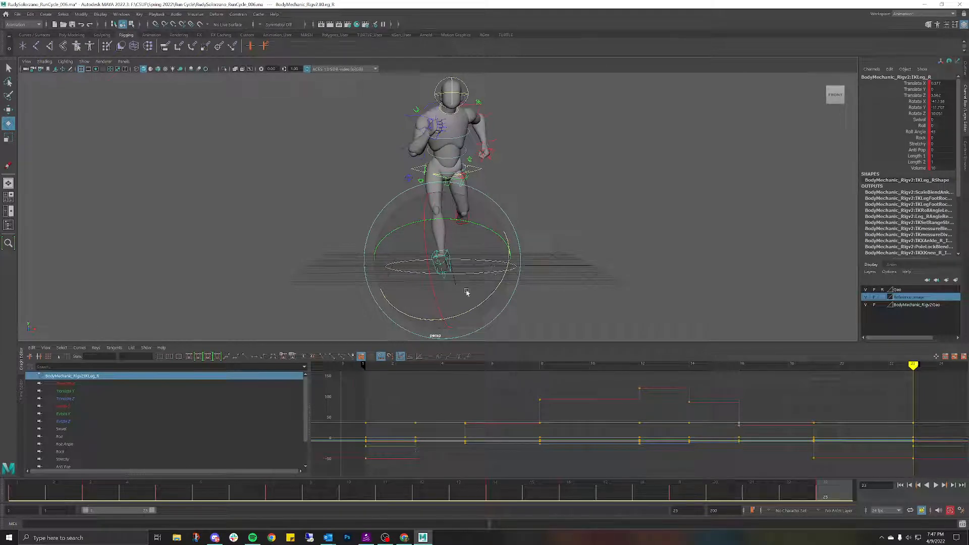
key(alt+v)
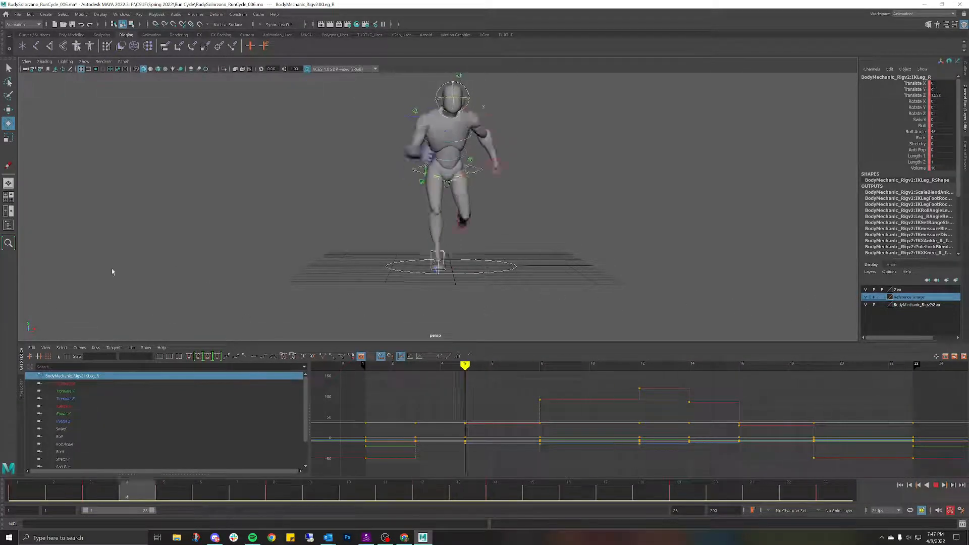
key(alt+v)
Step: Undo the stray deselection, compare frames 1 and 23, and switch to the orthographic left view
alt+drag(421, 197, 487, 203)
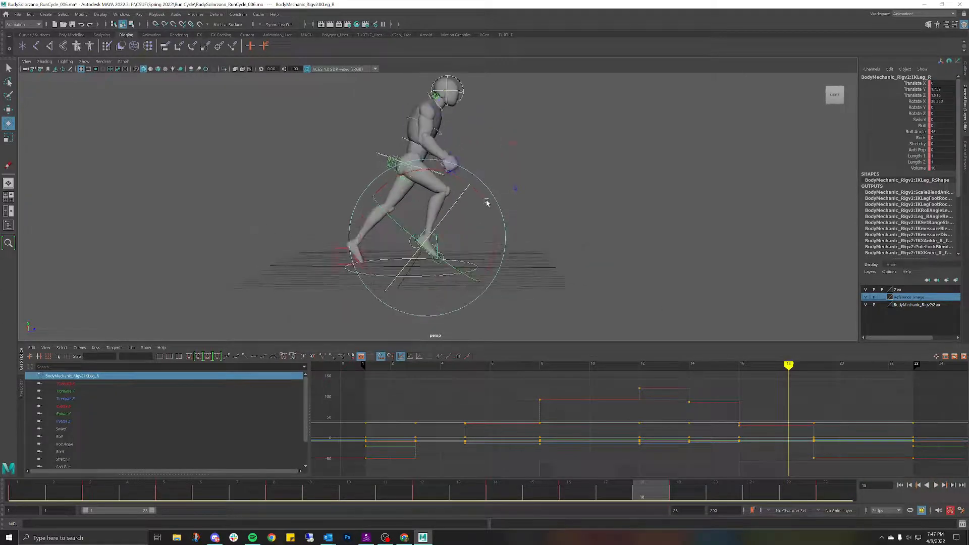
click(565, 204)
key(ctrl+z)
key(ctrl+z)
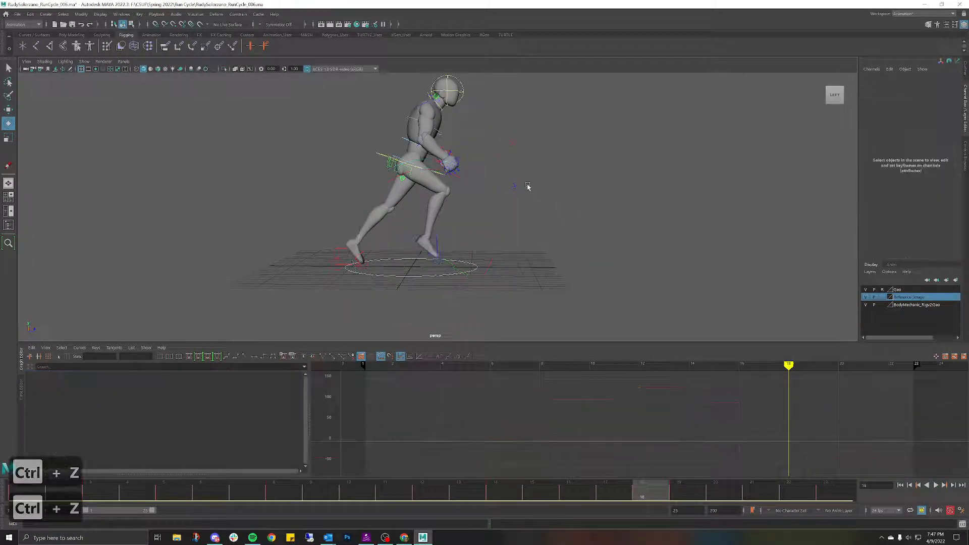
click(836, 491)
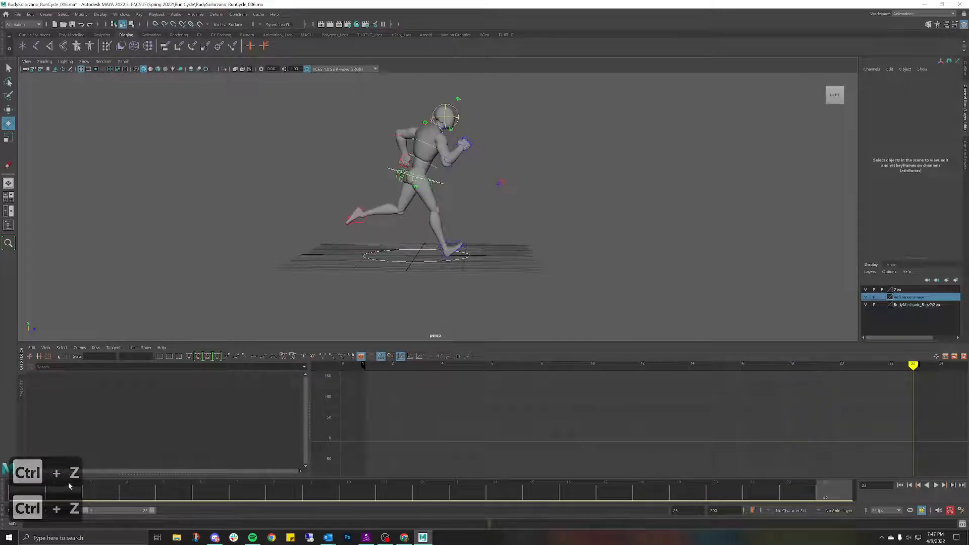
click(20, 496)
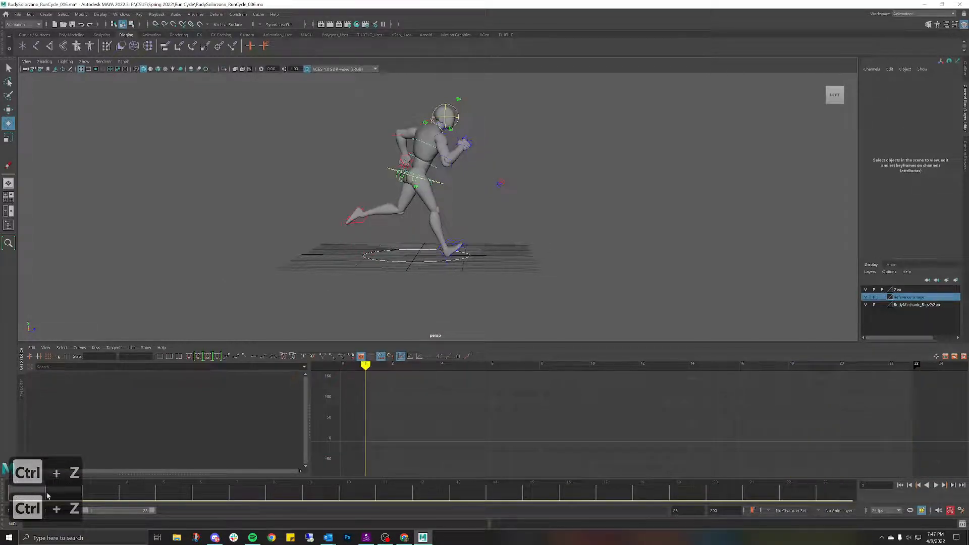
click(836, 491)
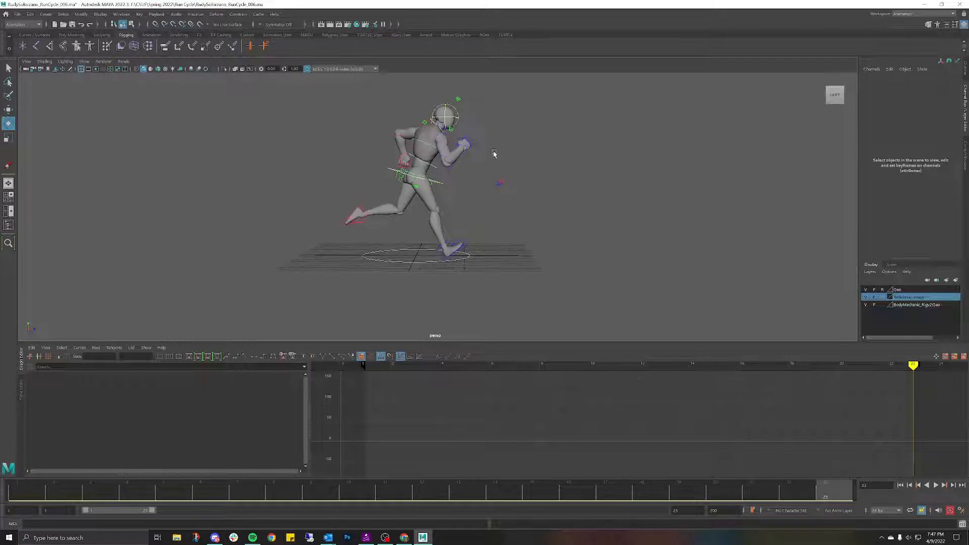
alt+drag(493, 153, 429, 128)
key(space)
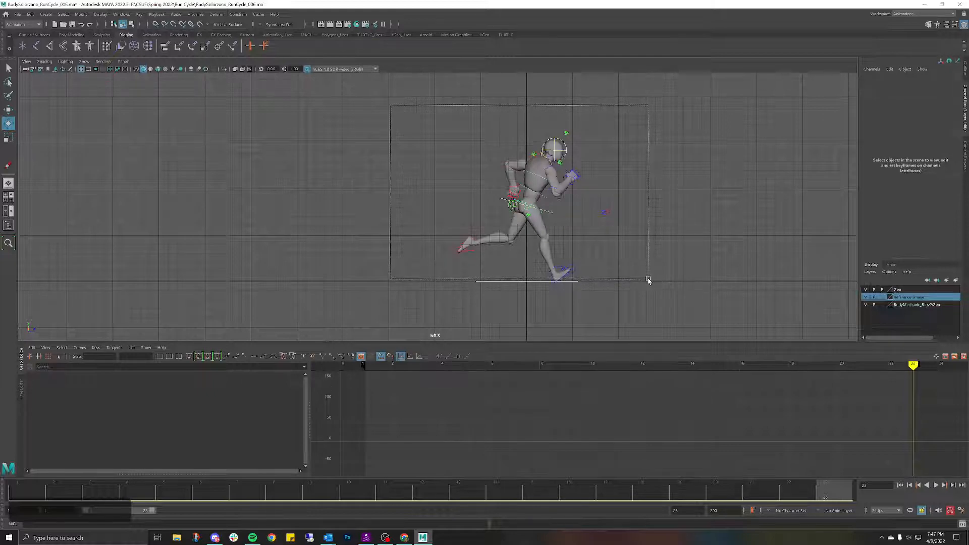
Step: Set default in/out tangents to Auto Spline (Legacy), save preferences, and select every Graph Editor key
drag(649, 280, 649, 281)
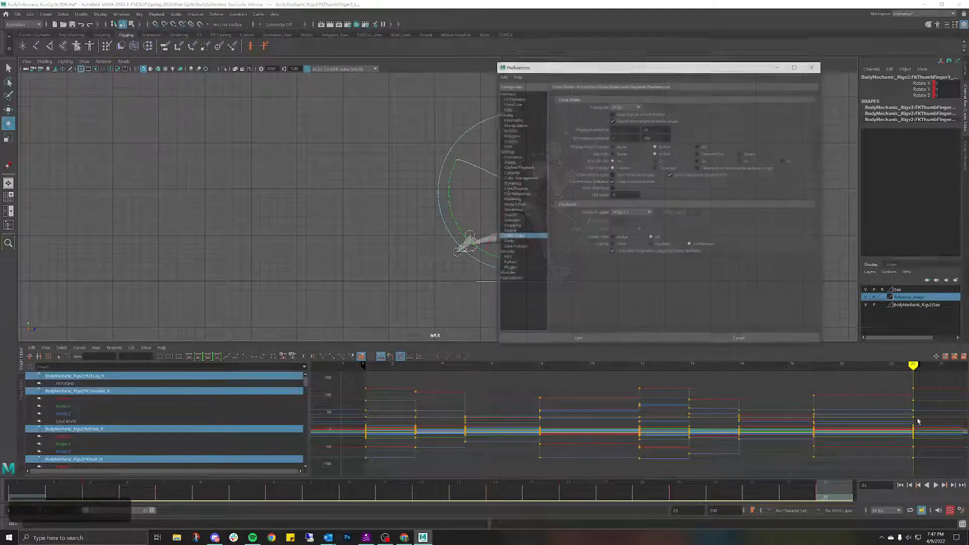
click(512, 156)
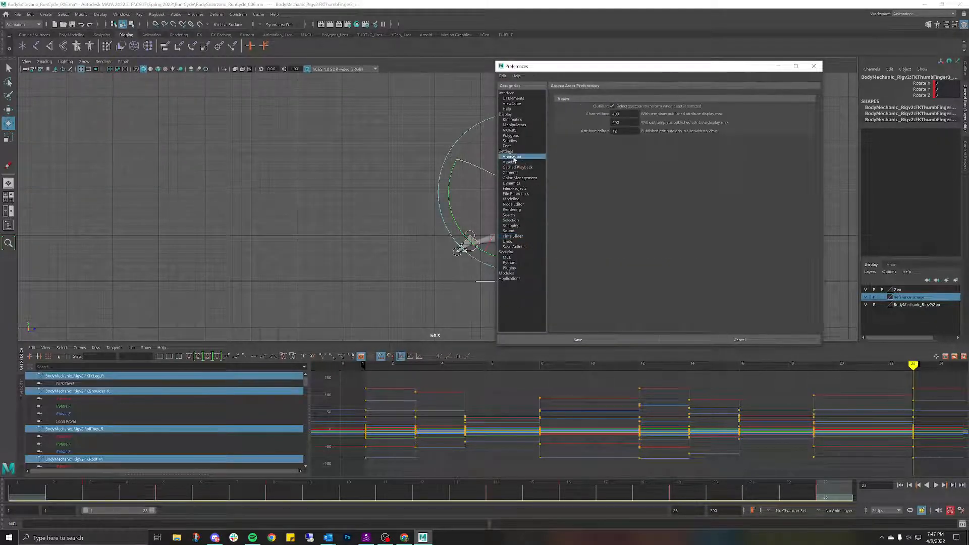
click(652, 188)
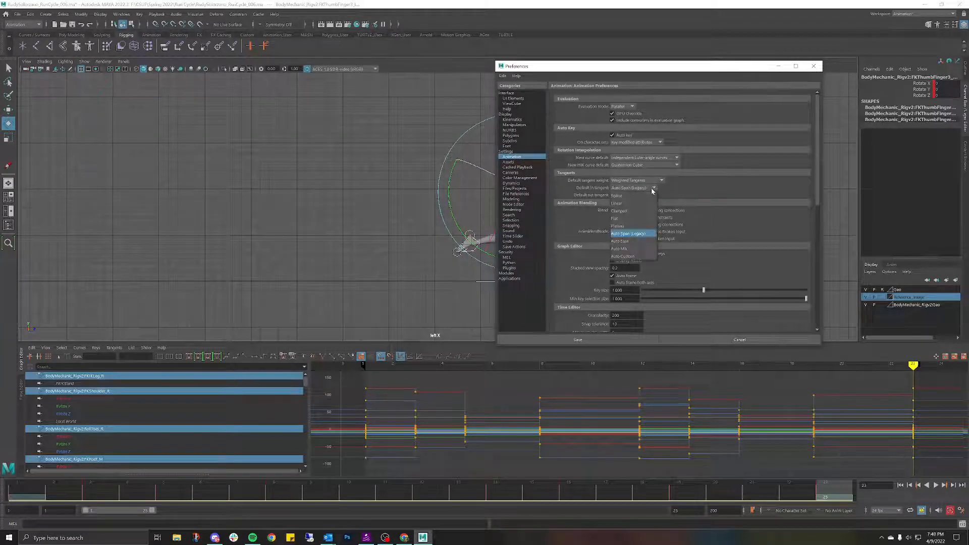
click(669, 189)
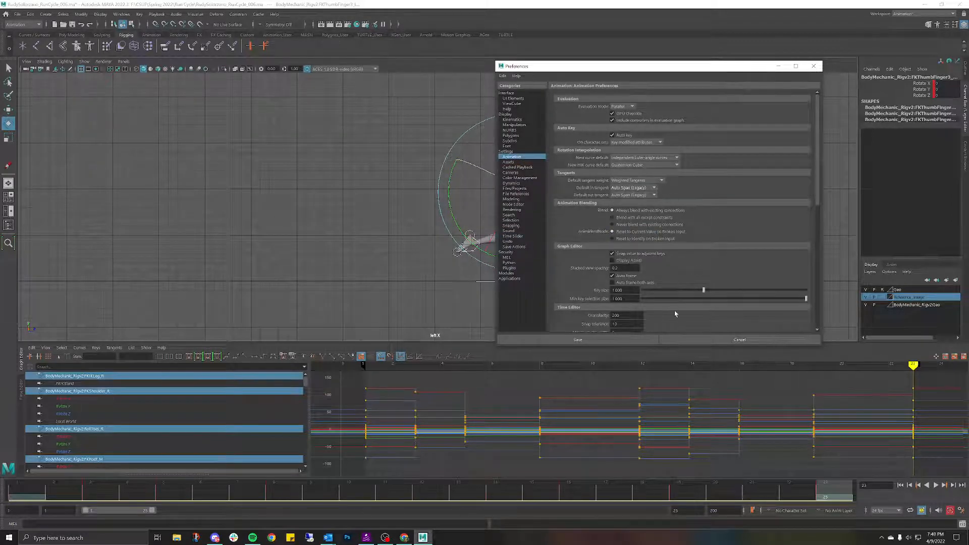
click(627, 340)
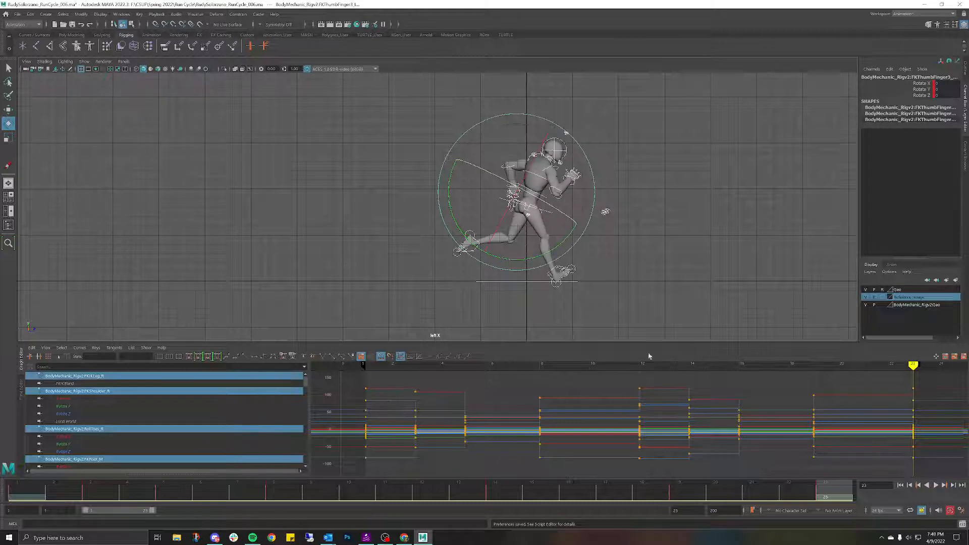
drag(343, 384, 933, 485)
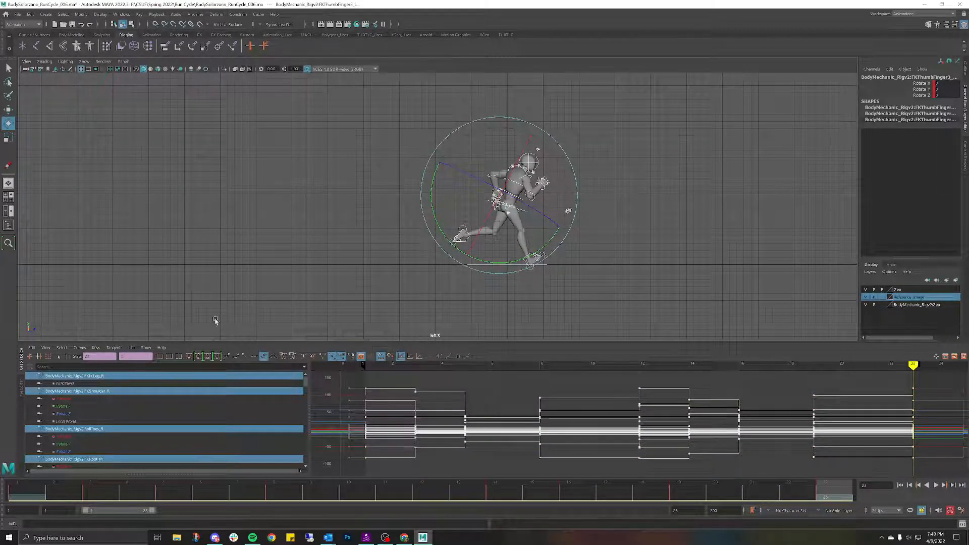
Step: Save the scene and convert all selected keys from stepped to spline tangents
click(18, 15)
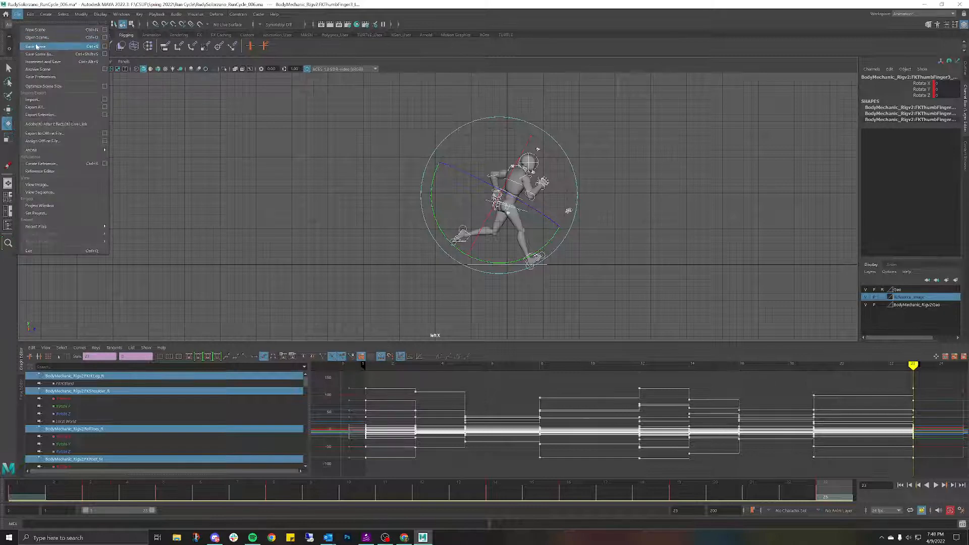
click(37, 47)
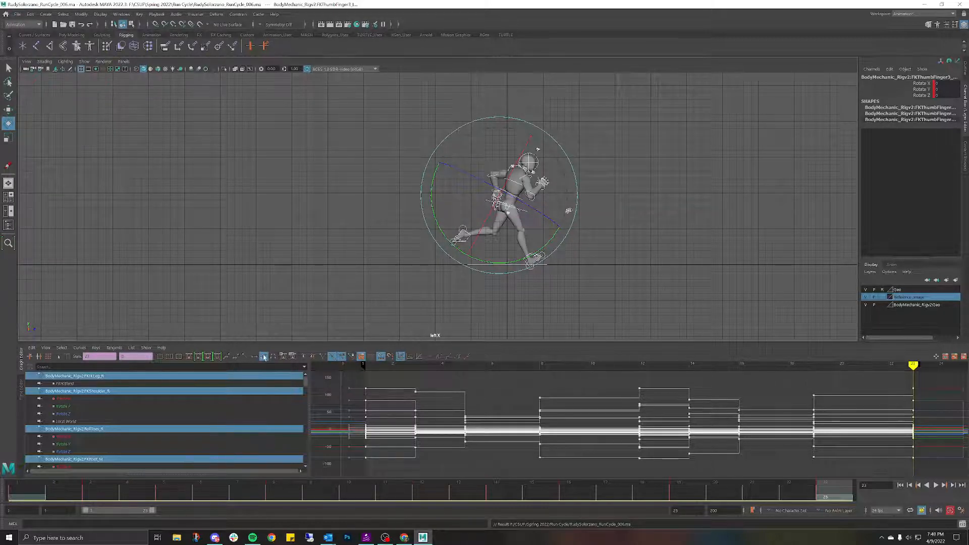
click(189, 357)
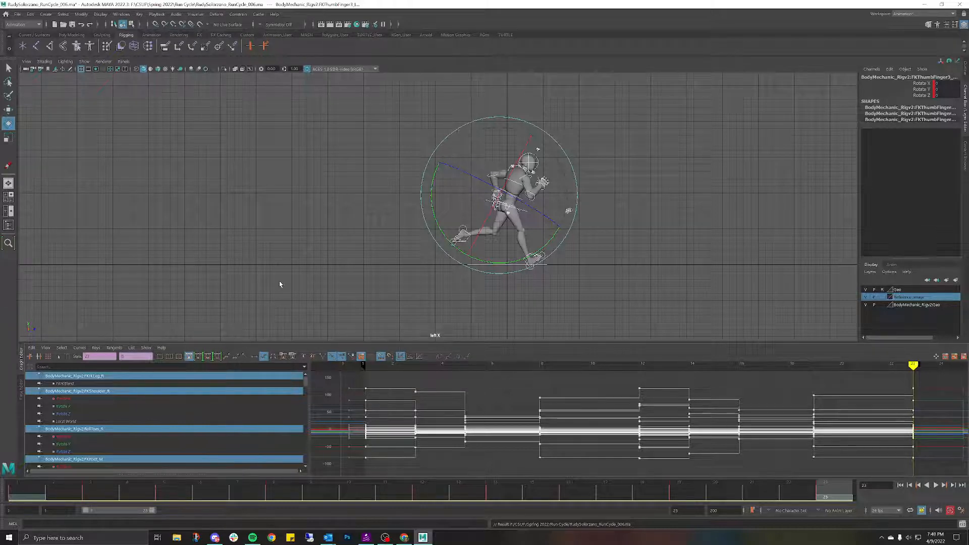
Step: Reselect the rig controls and frame all their curves in the Graph Editor
click(403, 270)
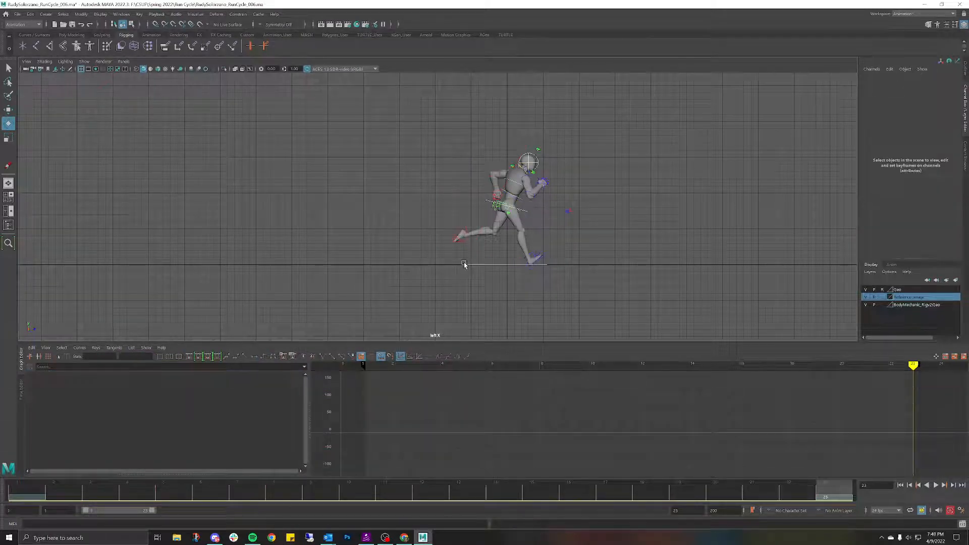
drag(387, 133, 654, 265)
key(f)
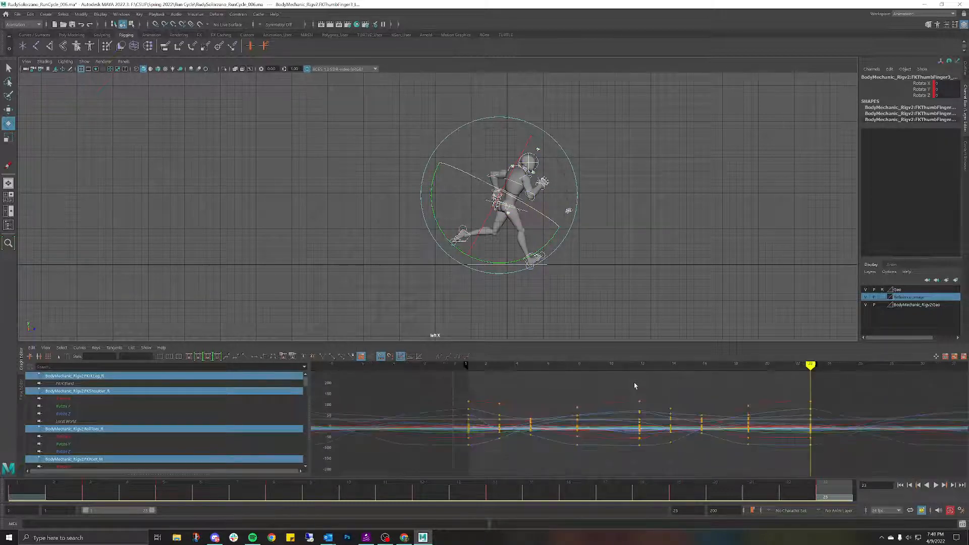
click(614, 227)
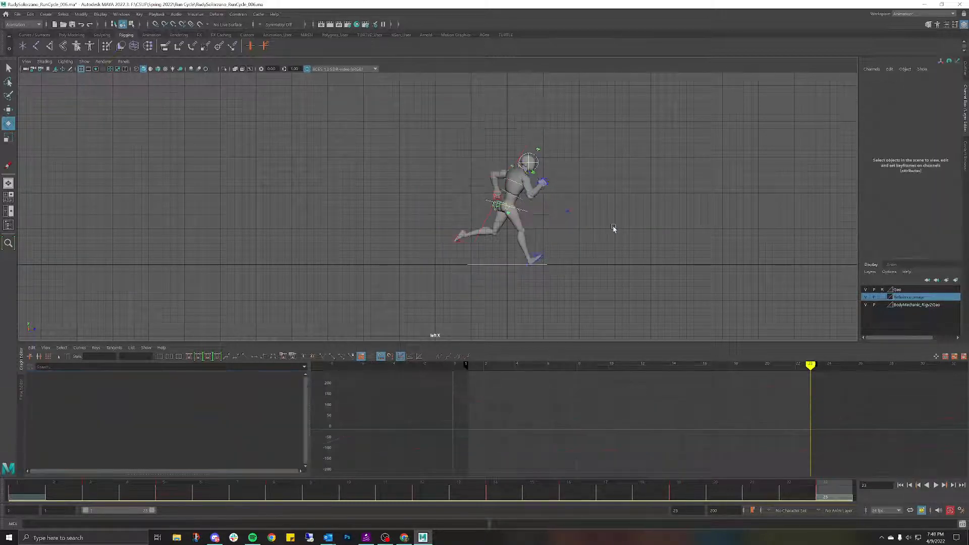
click(18, 14)
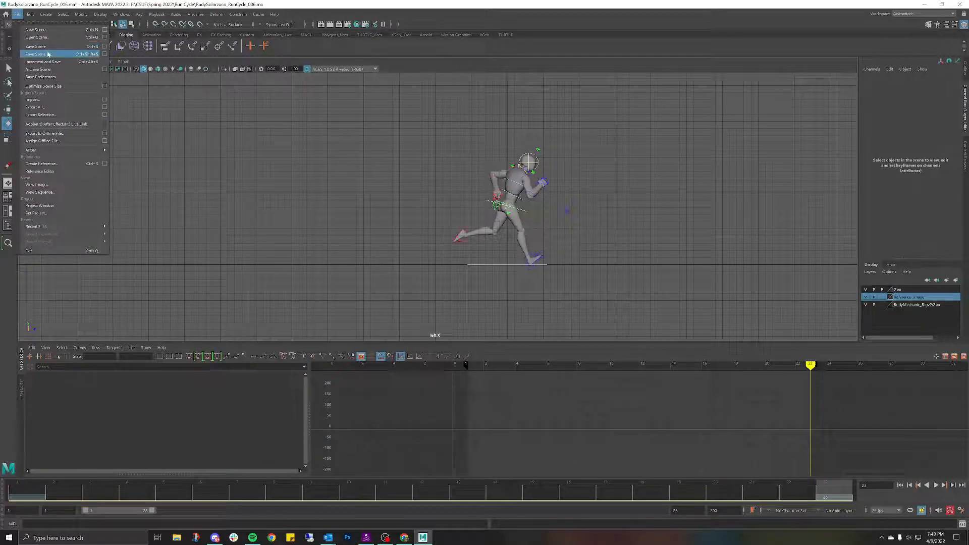
Step: Begin Save Scene As and set the file type to Maya ASCII
click(48, 53)
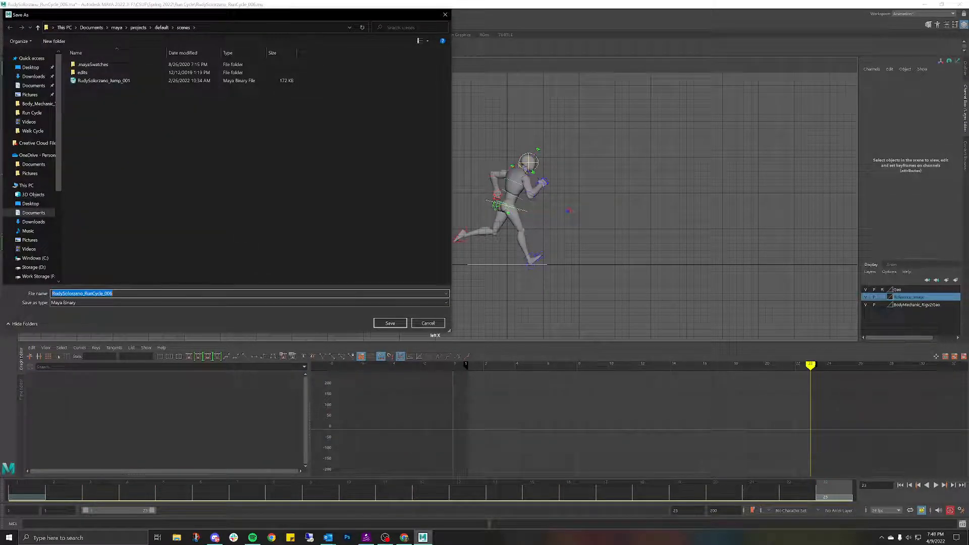
click(164, 293)
key(BackSpace)
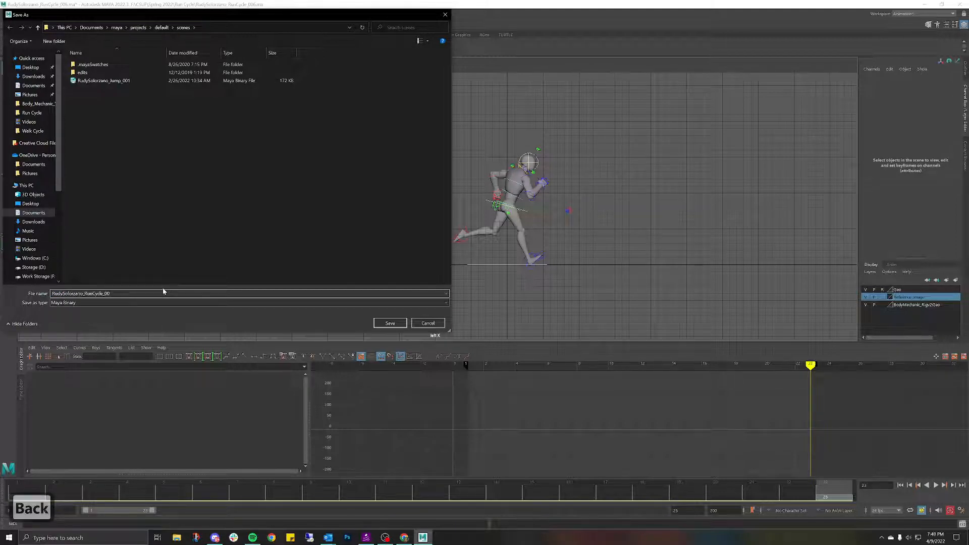
click(89, 303)
click(74, 310)
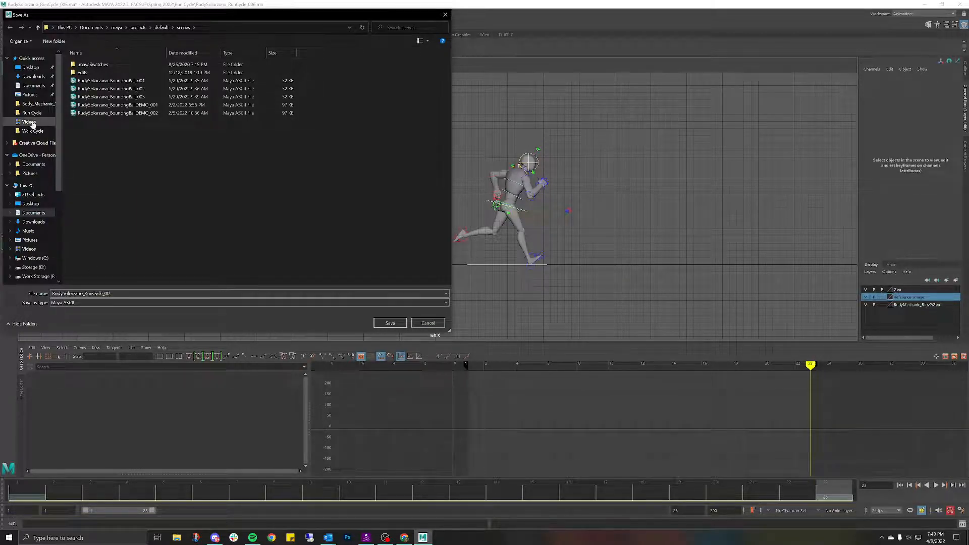
Step: Browse to CSUF/Spring 2022/Run Cycle and save the scene as RunCycle_007
scroll(36, 231, down, 2)
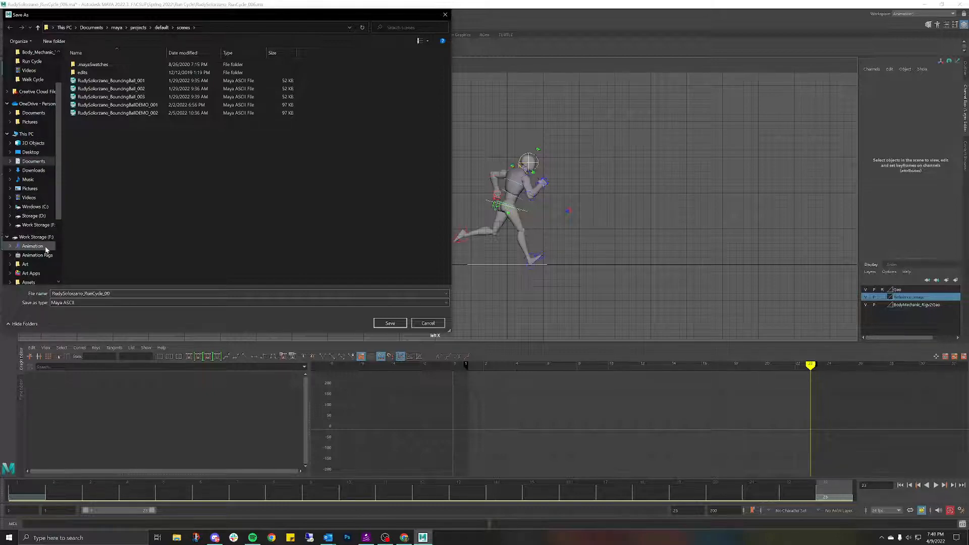
scroll(41, 251, down, 2)
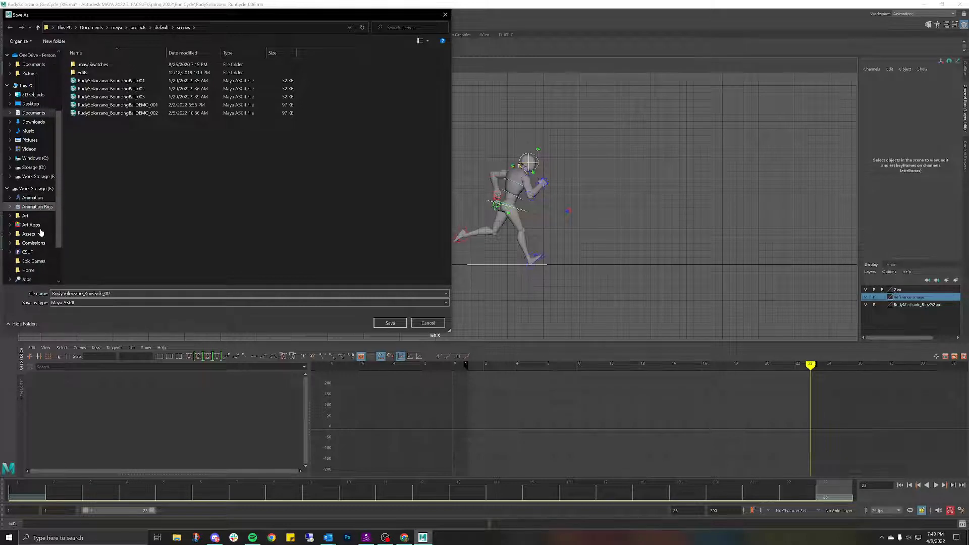
click(39, 252)
double_click(107, 82)
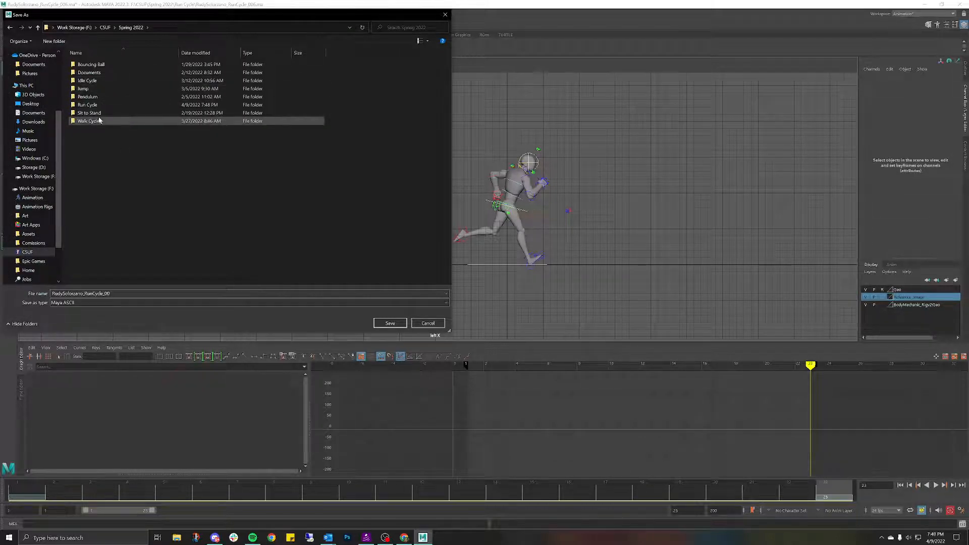
double_click(98, 106)
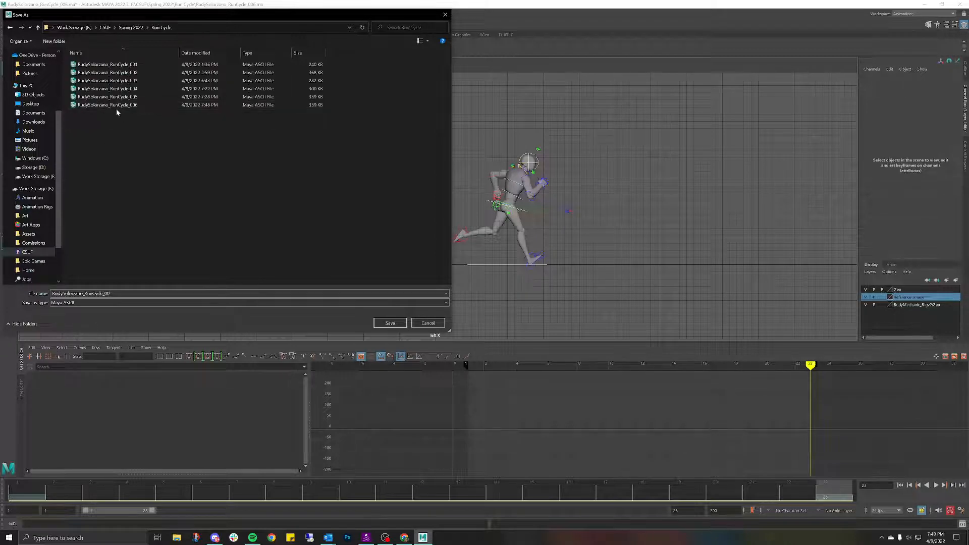
click(117, 108)
click(116, 294)
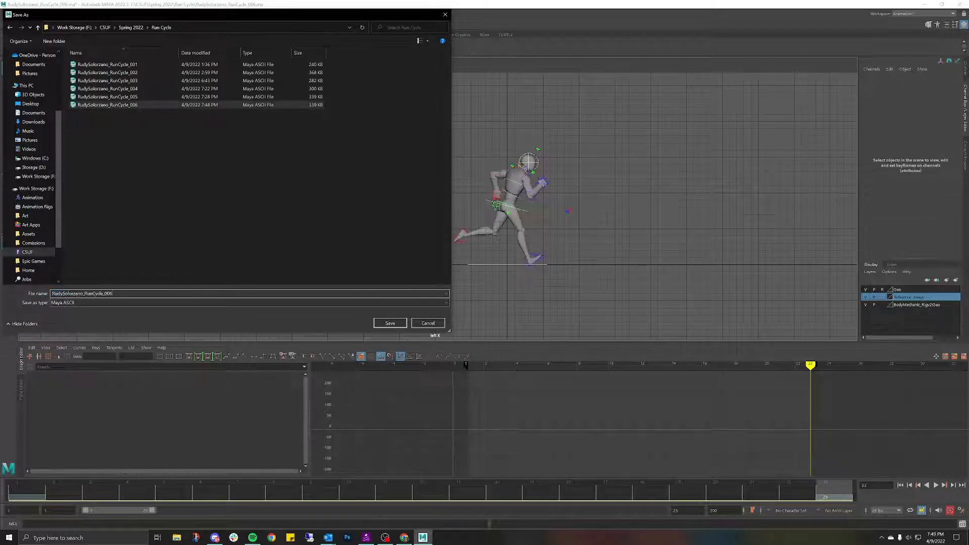
key(BackSpace)
text(7)
key(Return)
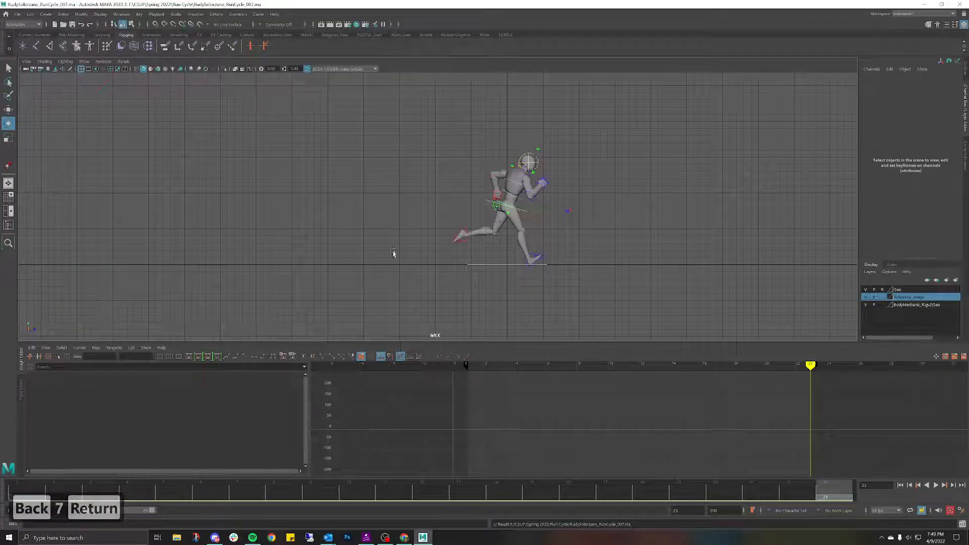
Step: Play the smoothed run cycle, stop at frame 15, and zoom the side view onto the legs
key(alt+v)
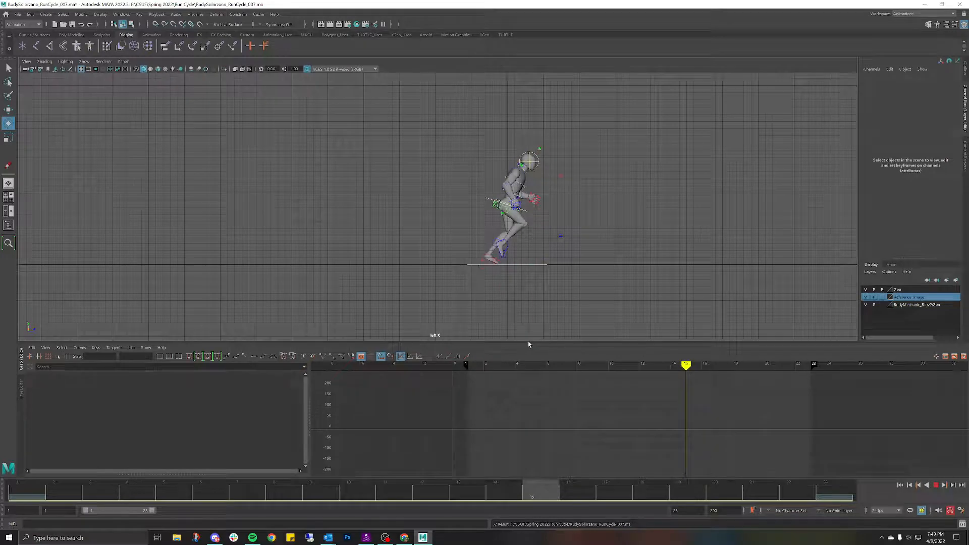
key(alt+v)
alt+right_drag(510, 283, 570, 265)
alt+middle_drag(570, 265, 477, 179)
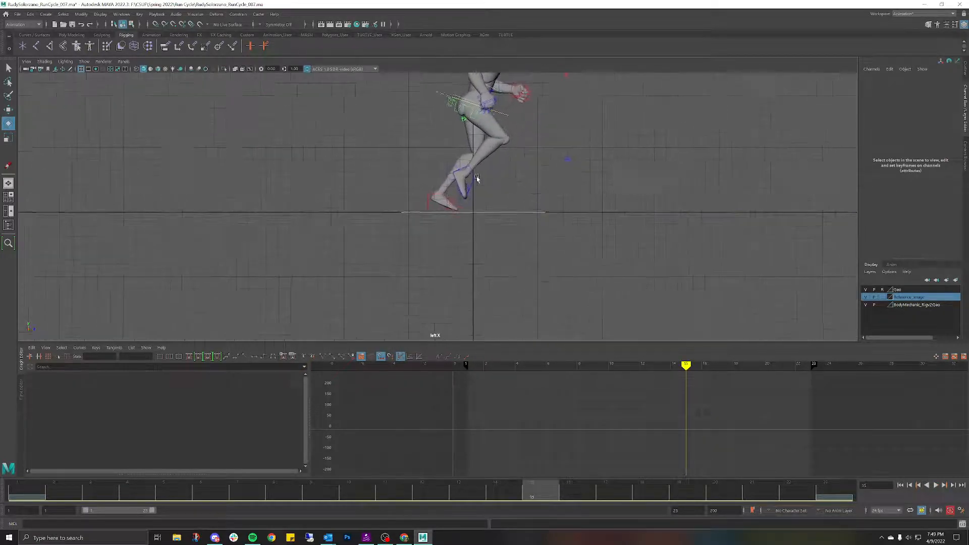
scroll(460, 163, up, 2)
click(426, 193)
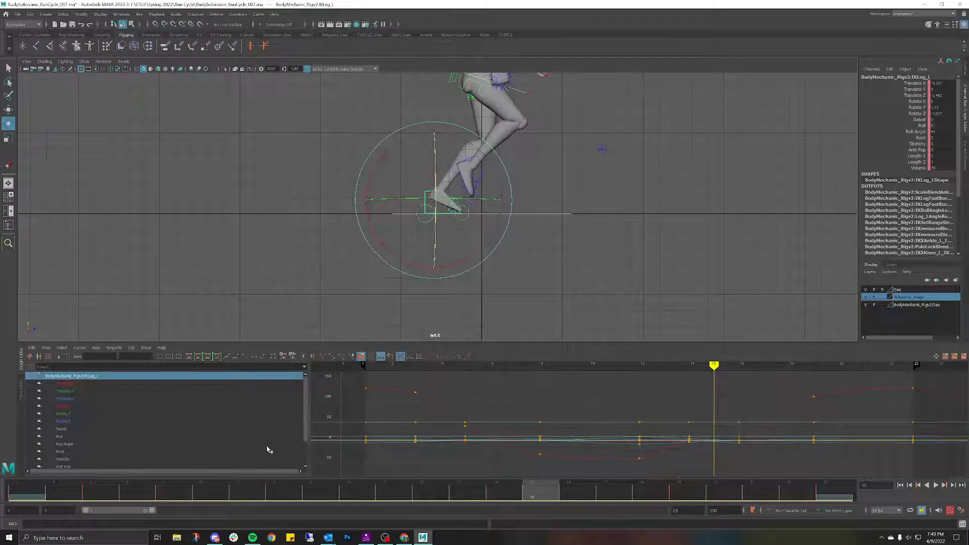
drag(278, 492, 26, 462)
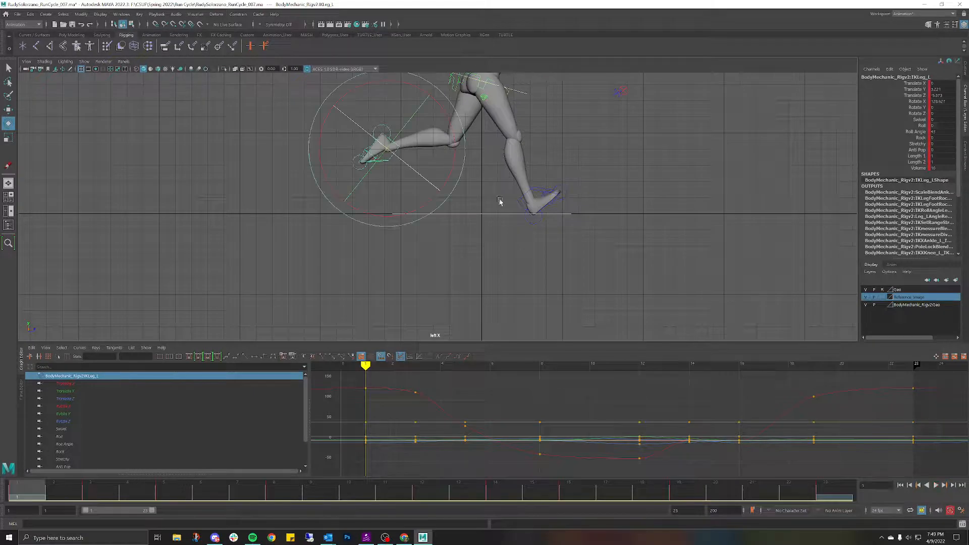
click(520, 201)
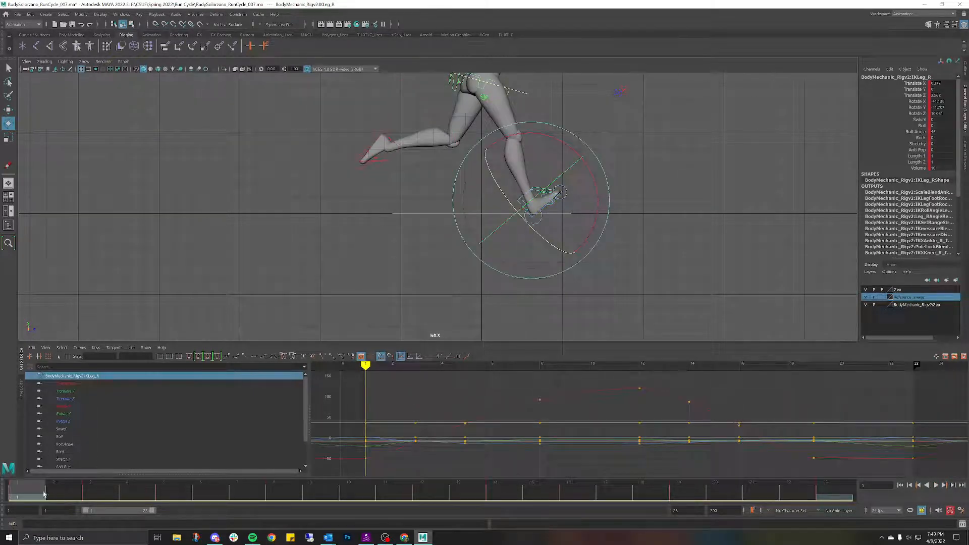
drag(44, 494, 131, 502)
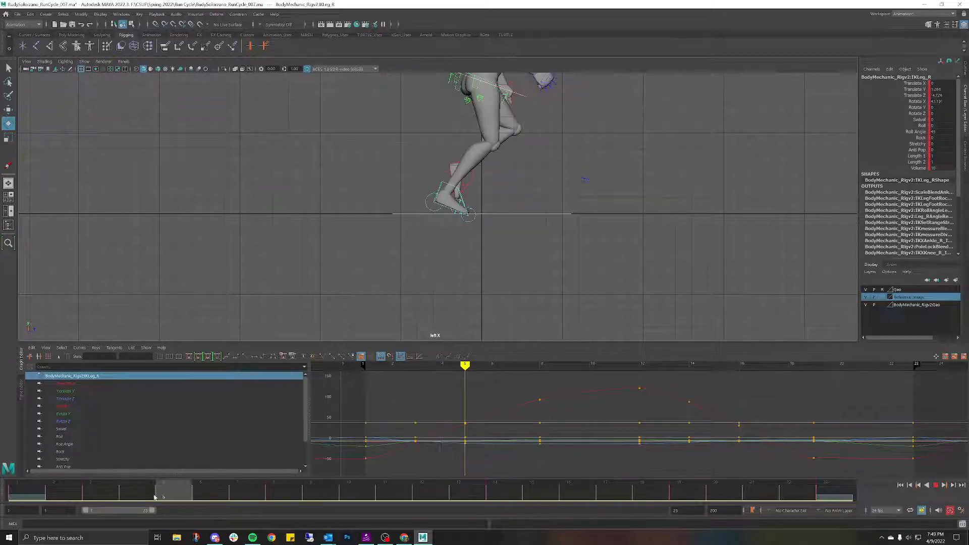
drag(150, 497, 150, 497)
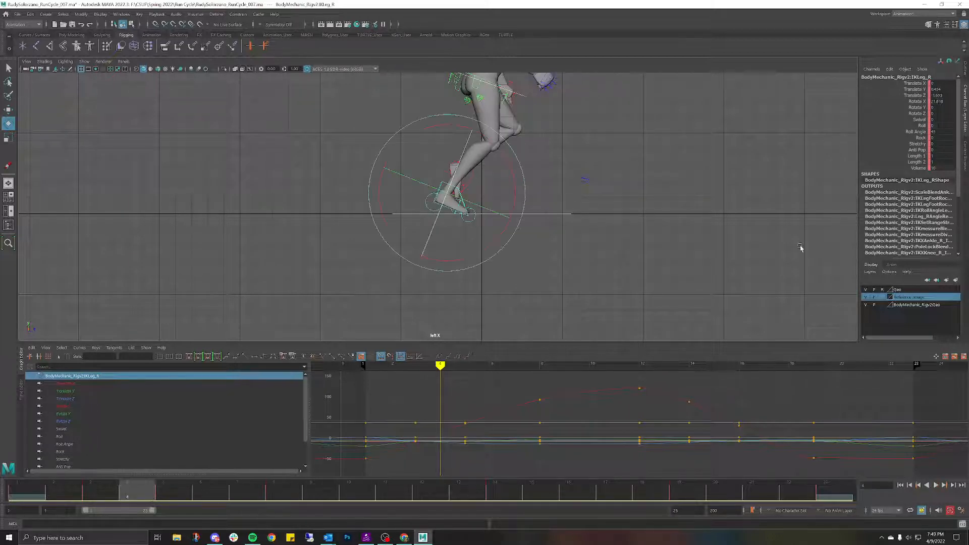
double_click(944, 103)
text(0)
key(Return)
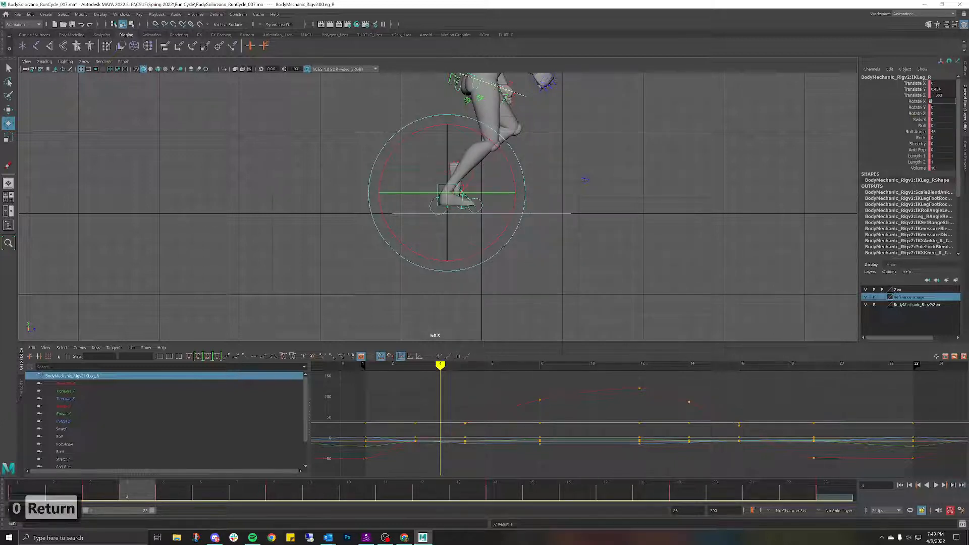
double_click(936, 89)
text(0)
key(Return)
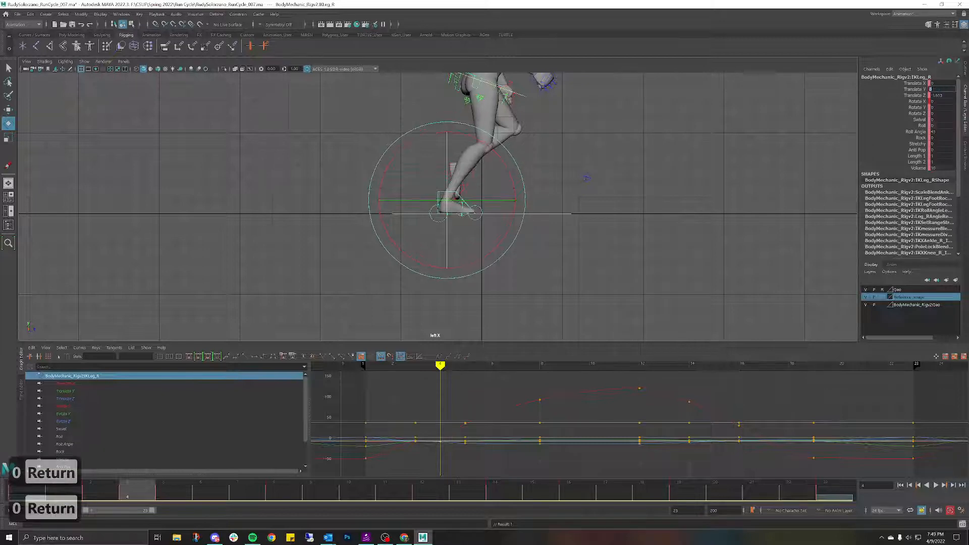
key(alt+v)
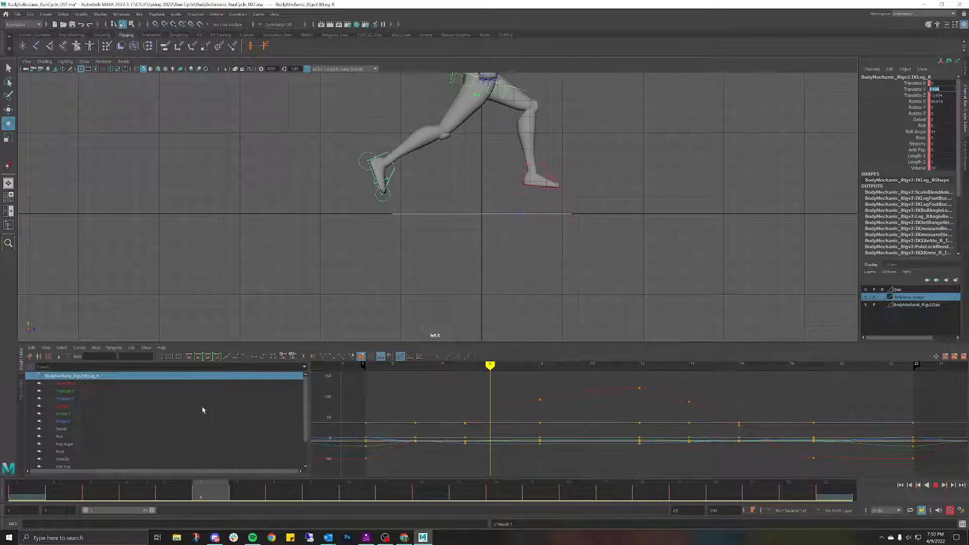
key(Escape)
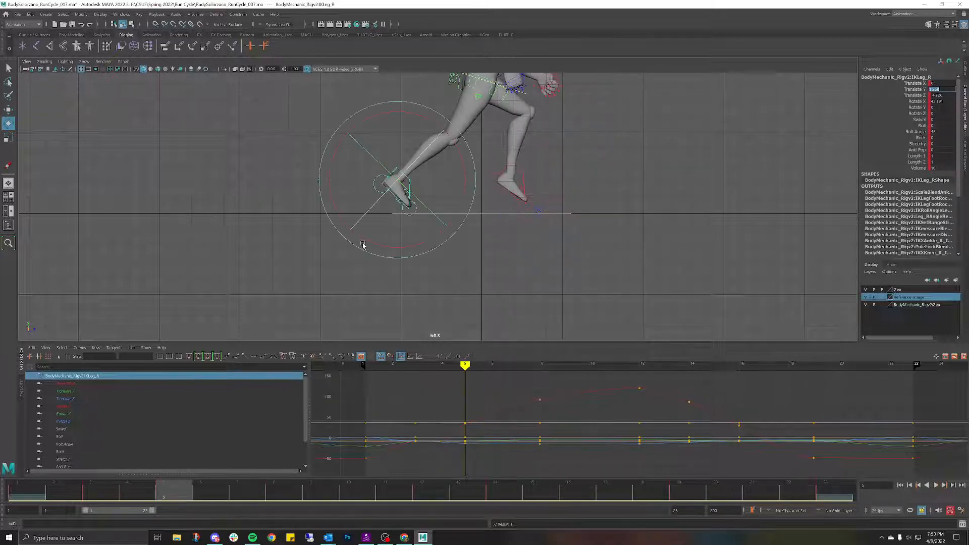
key(w)
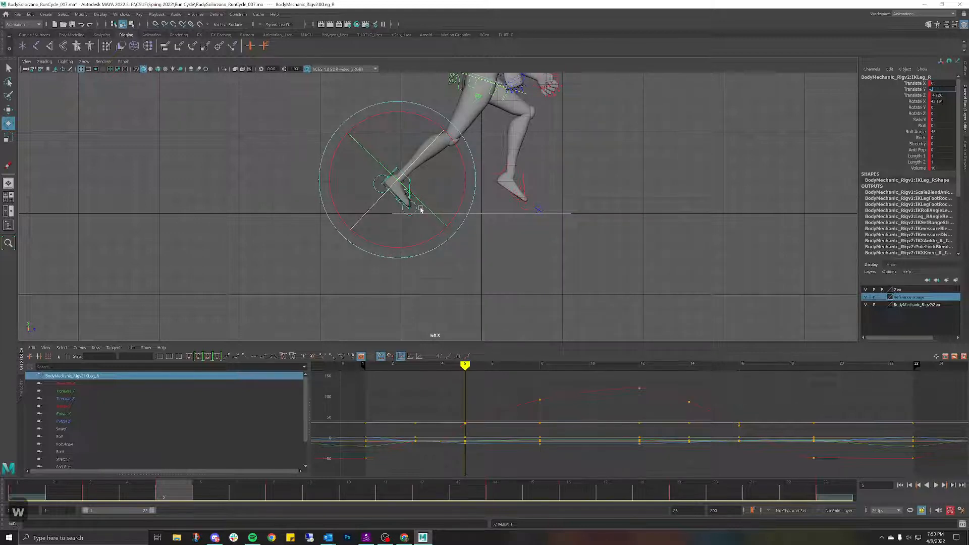
click(577, 161)
click(577, 161)
click(415, 184)
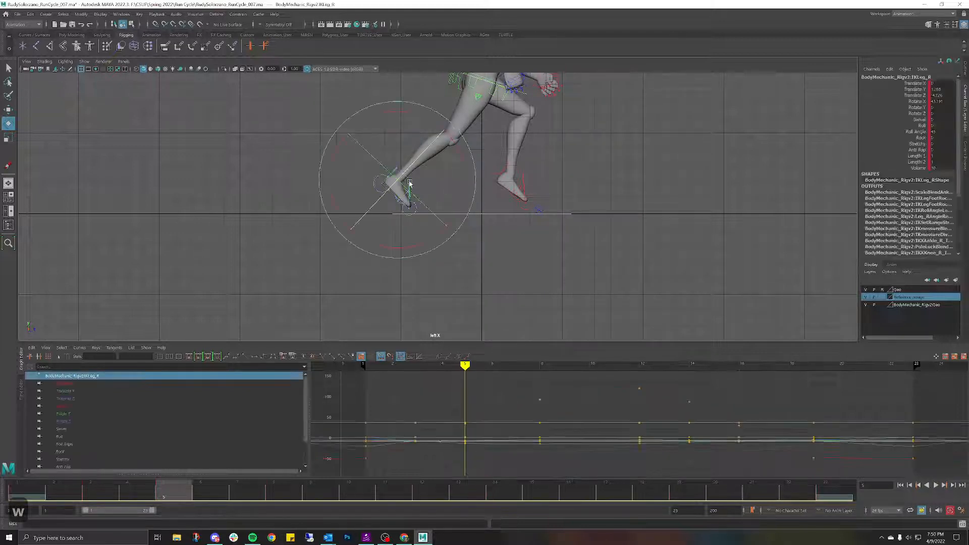
key(w)
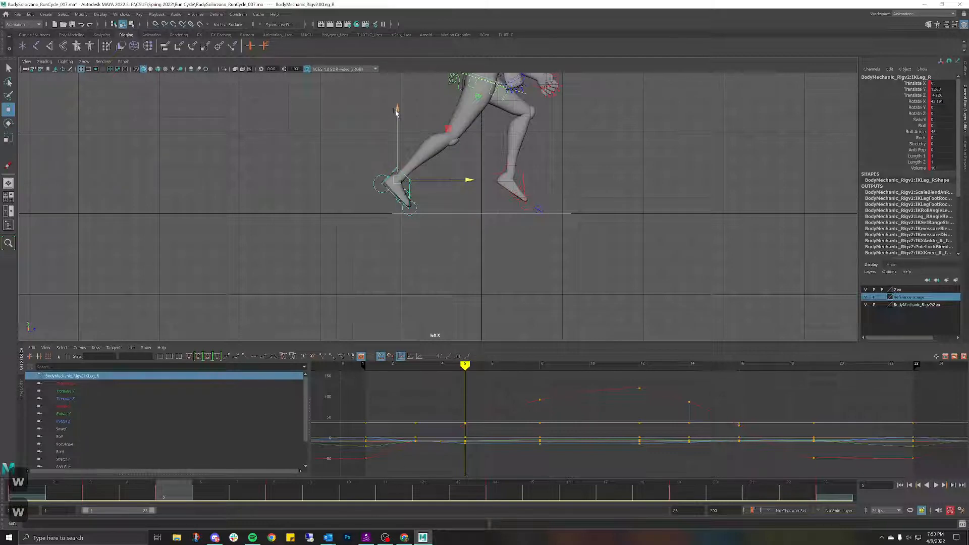
drag(467, 180, 475, 180)
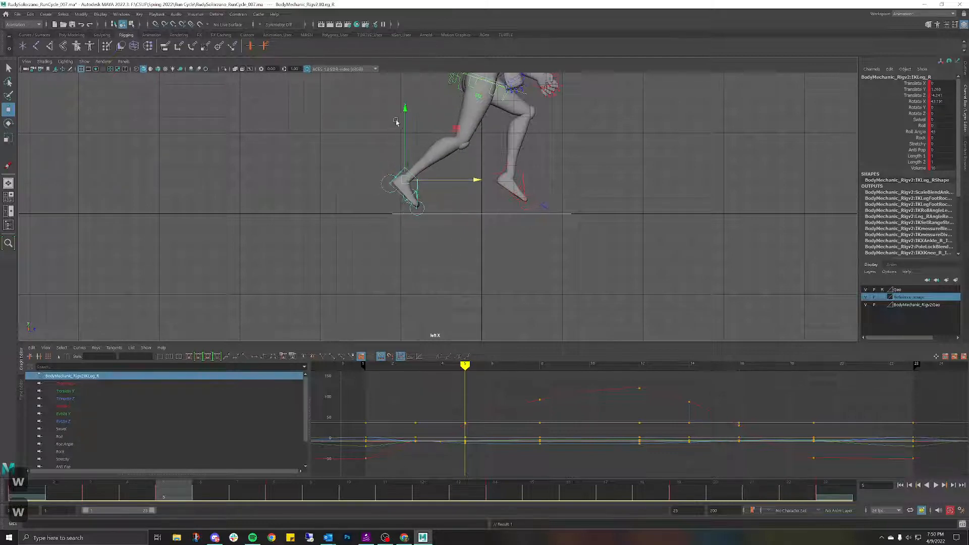
drag(405, 109, 408, 117)
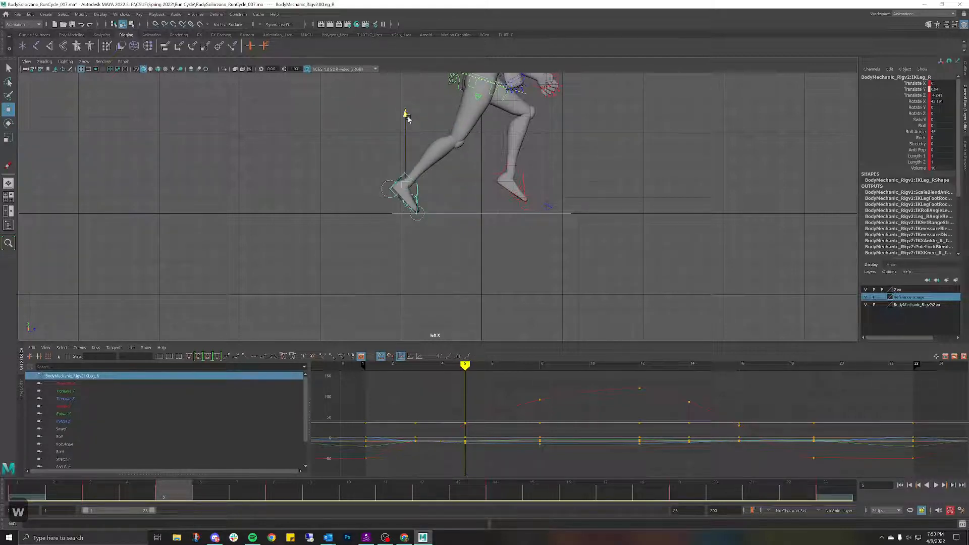
drag(476, 186, 478, 186)
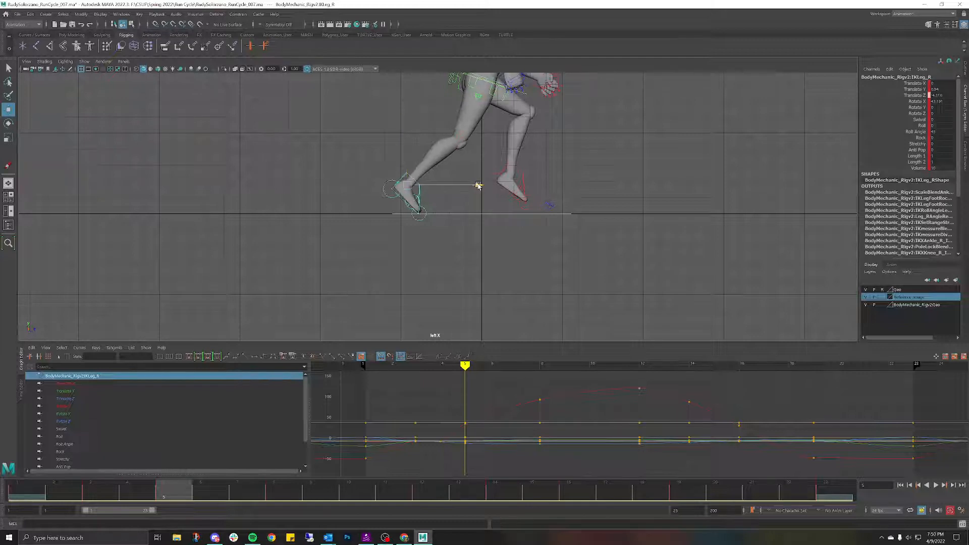
key(ctrl+z)
key(ctrl+z)
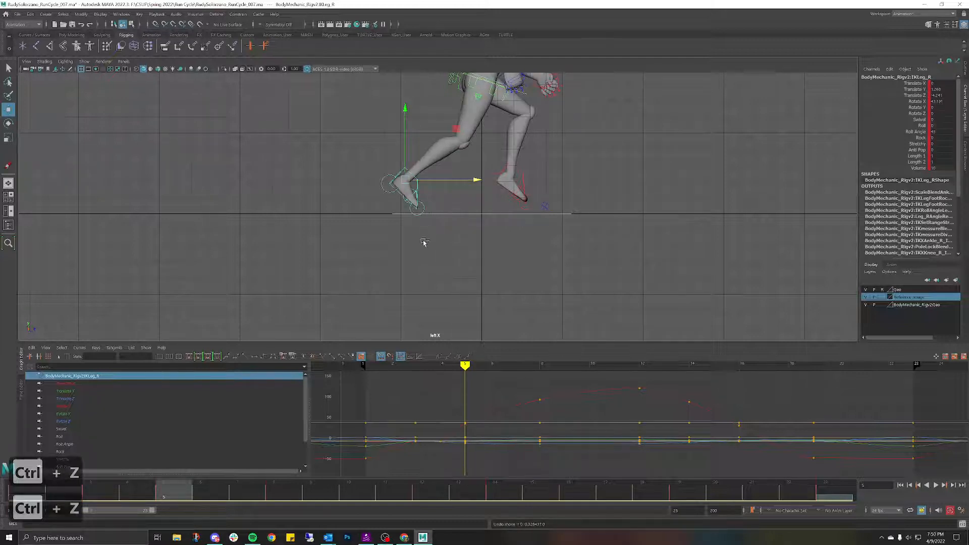
key(ctrl+z)
key(ctrl+z)
key(ctrl+z)
key(ctrl+z)
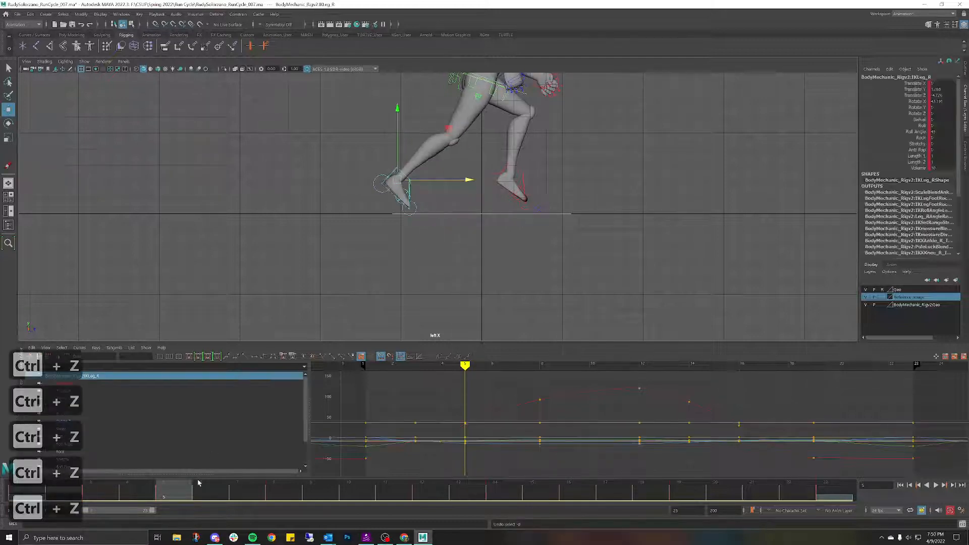
key(ctrl+z)
key(ctrl+z)
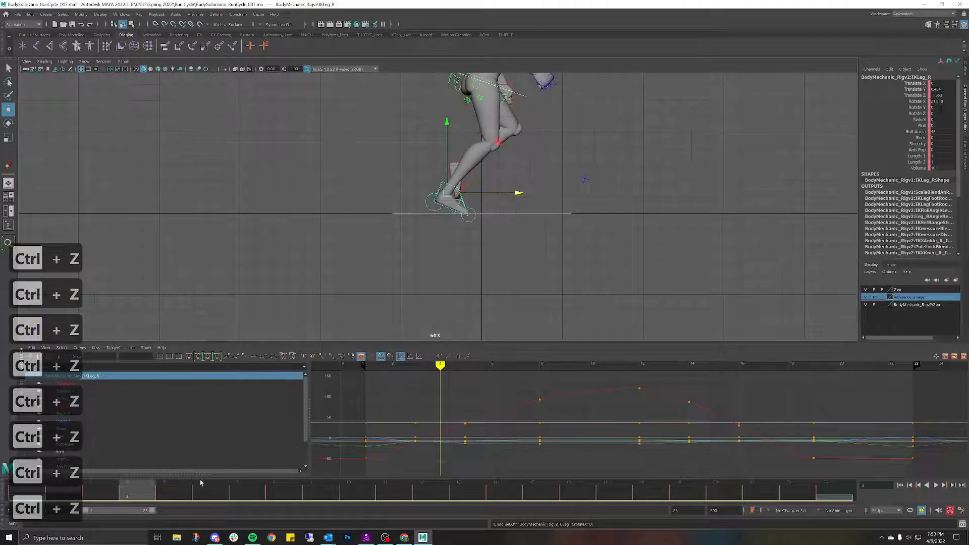
drag(148, 497, 175, 502)
Step: Frame the legs in the side view and locate the Reference group in the Outliner
alt+middle_drag(456, 253, 410, 267)
key(space)
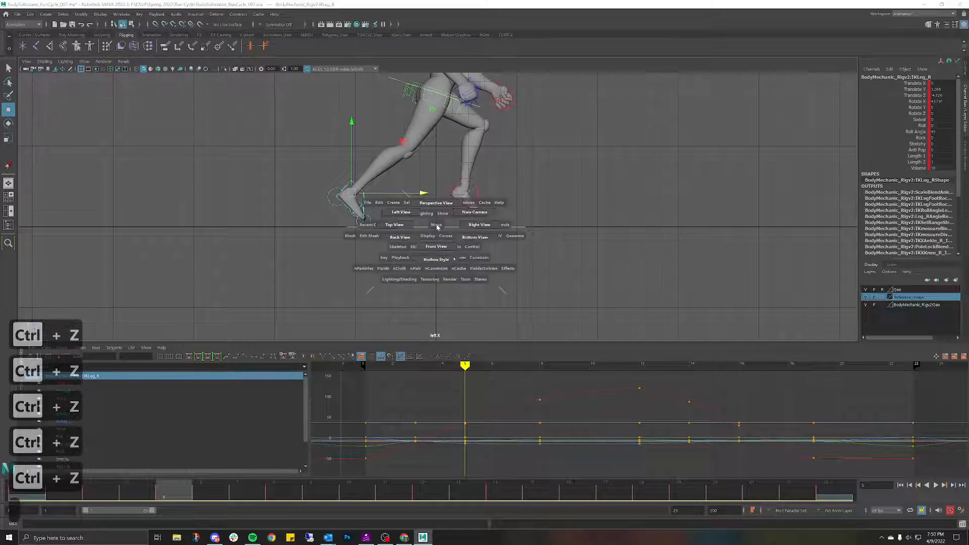
scroll(414, 218, up, 2)
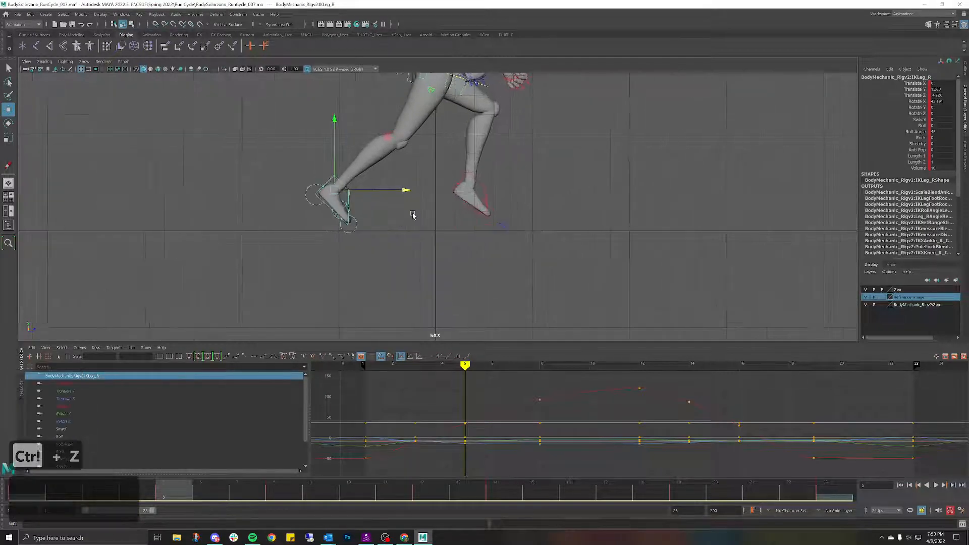
click(965, 75)
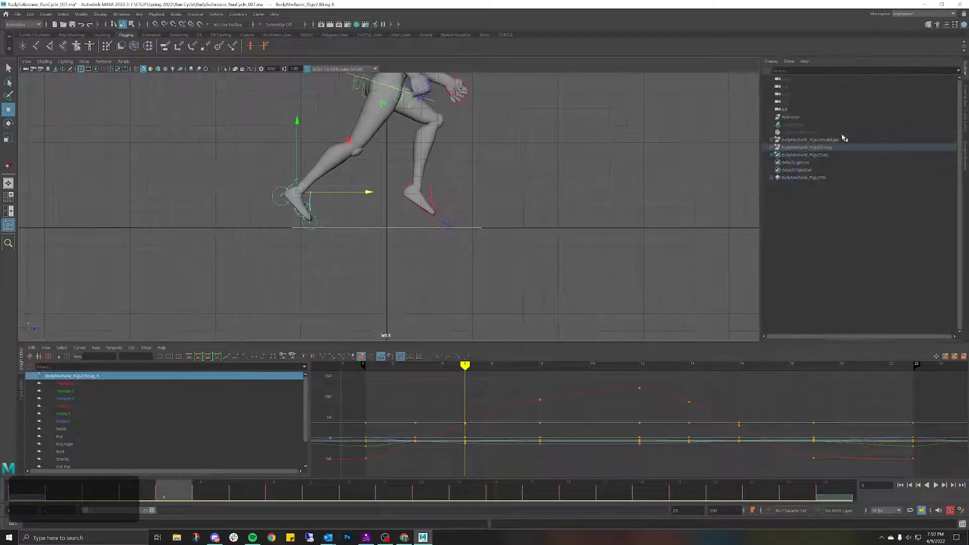
scroll(437, 208, down, 2)
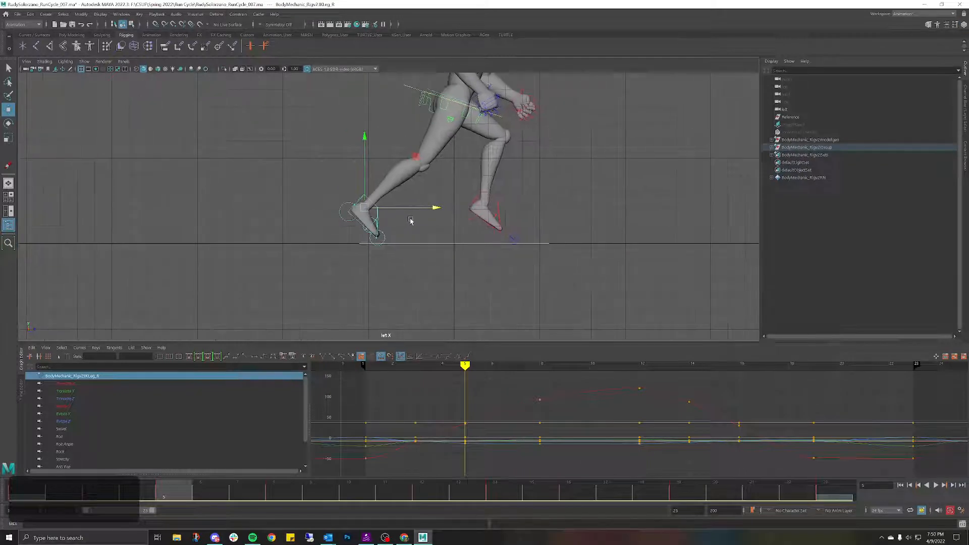
scroll(411, 217, up, 3)
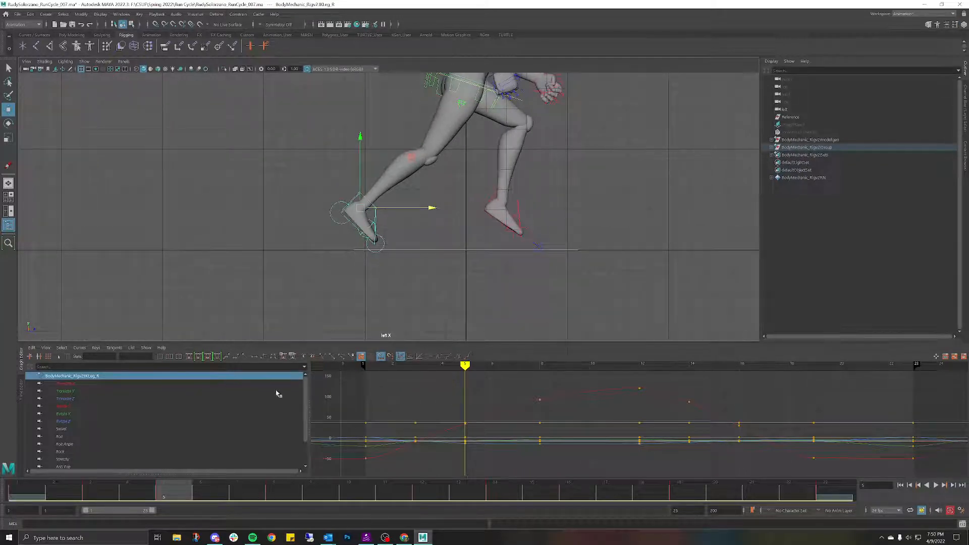
click(791, 116)
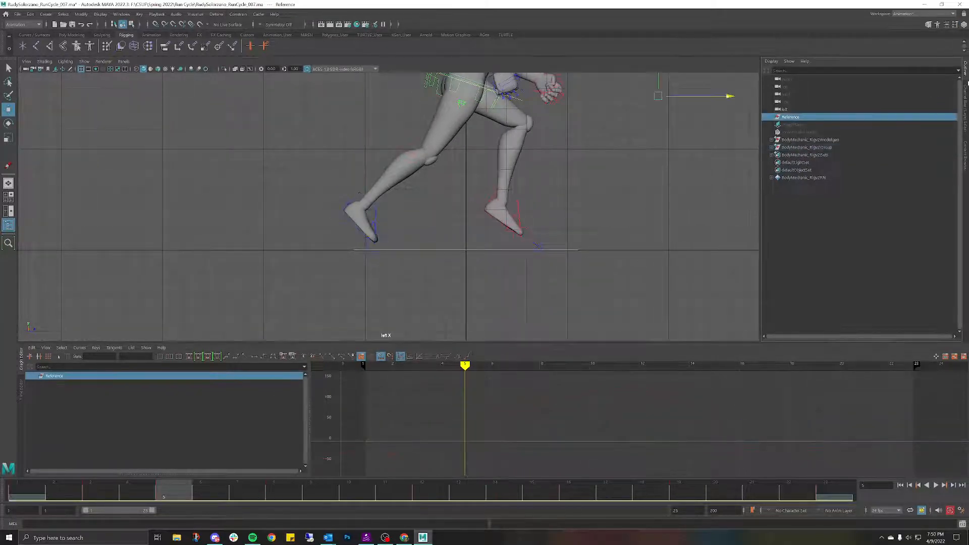
Step: Select imagePlane2 and unhide it with Shift+H so the reference sheet shows
key(ctrl+a)
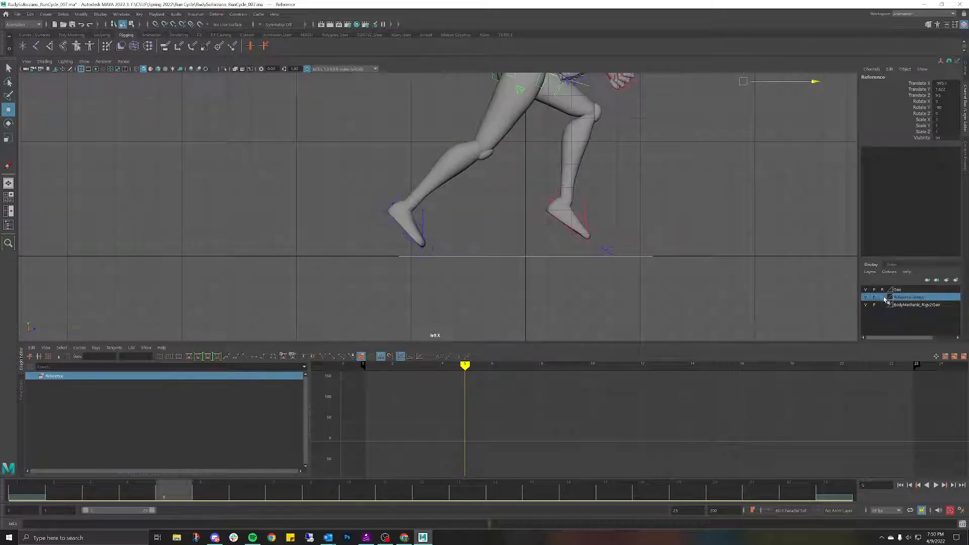
scroll(622, 207, down, 3)
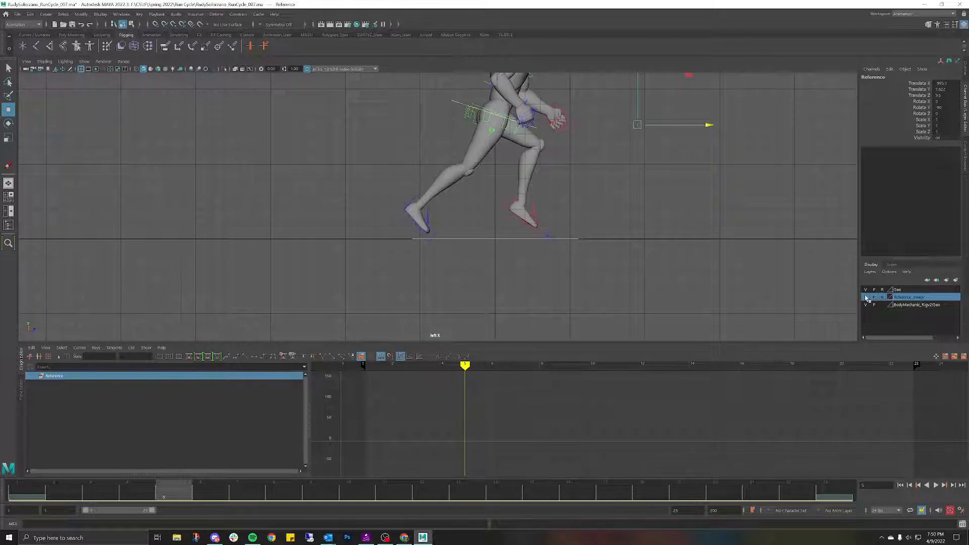
scroll(699, 169, down, 2)
key(ctrl+a)
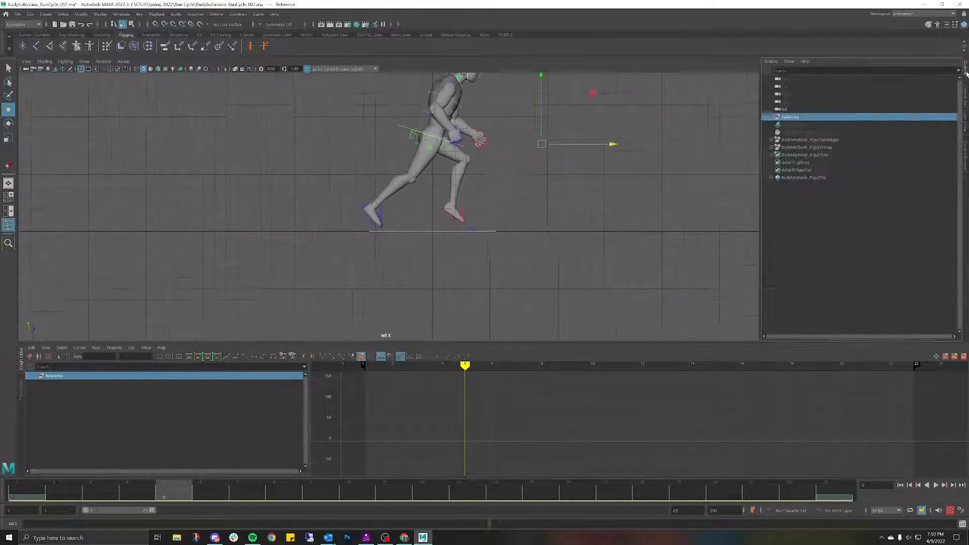
click(834, 125)
key(shift+h)
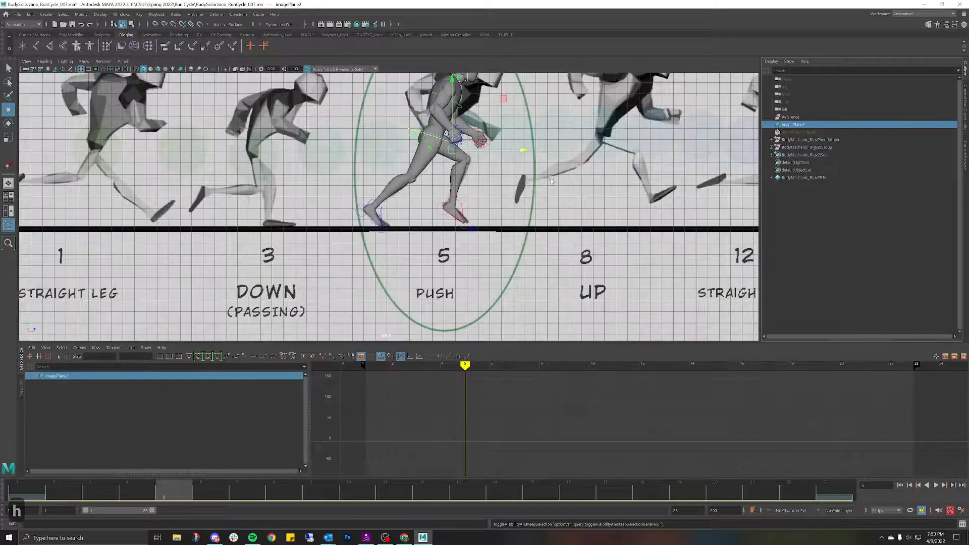
Step: Zoom in on the mannequin's feet and switch to the Move tool
scroll(530, 180, down, 1)
scroll(531, 179, up, 5)
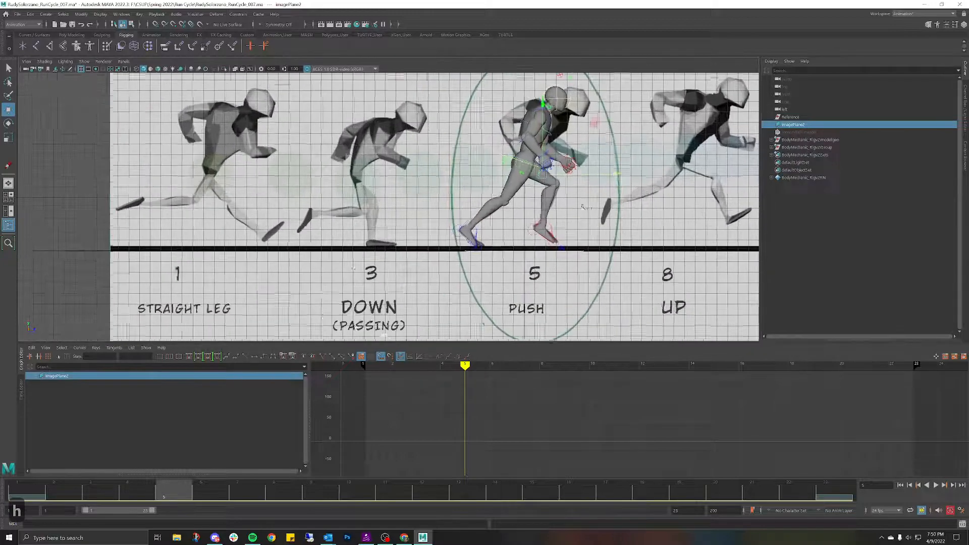
alt+middle_drag(580, 195, 482, 170)
scroll(454, 189, up, 3)
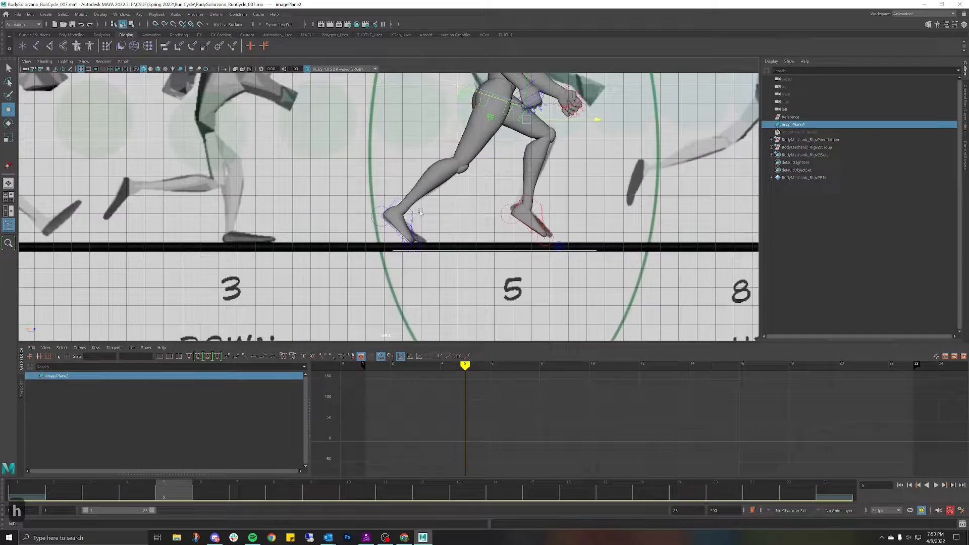
click(411, 211)
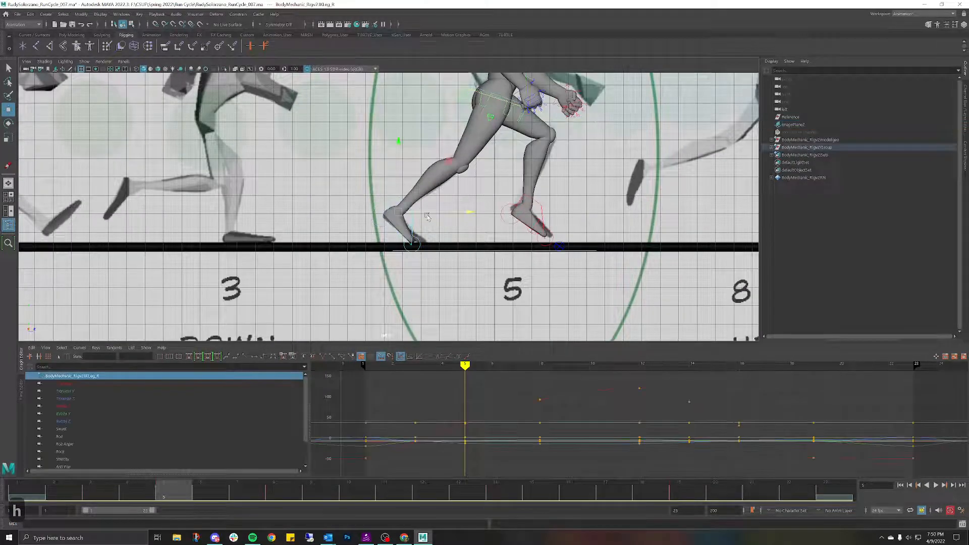
click(472, 212)
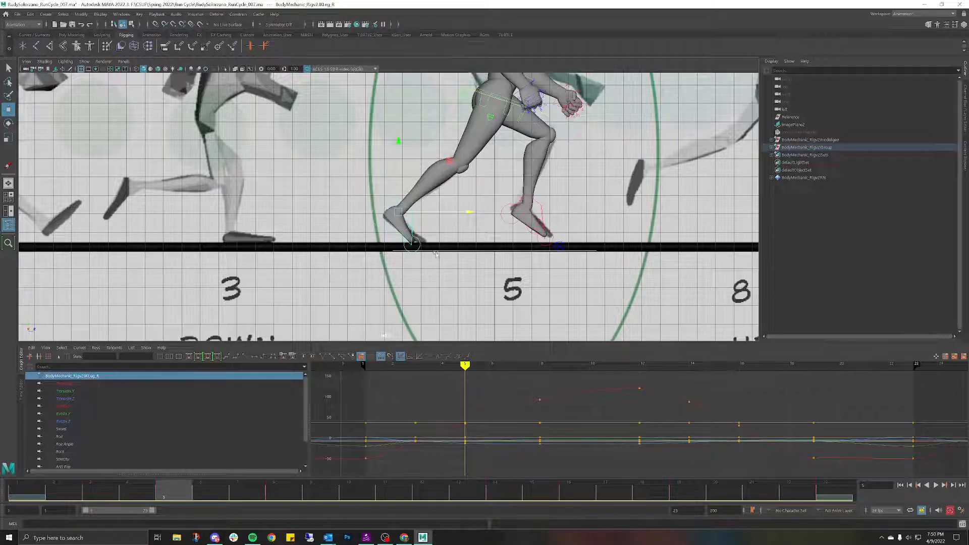
click(618, 229)
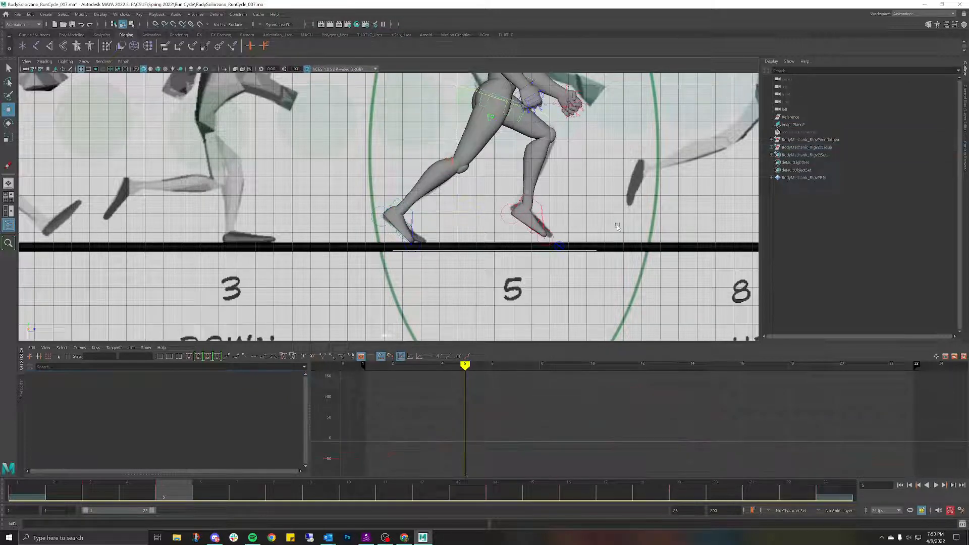
key(w)
scroll(585, 194, down, 3)
scroll(585, 194, down, 5)
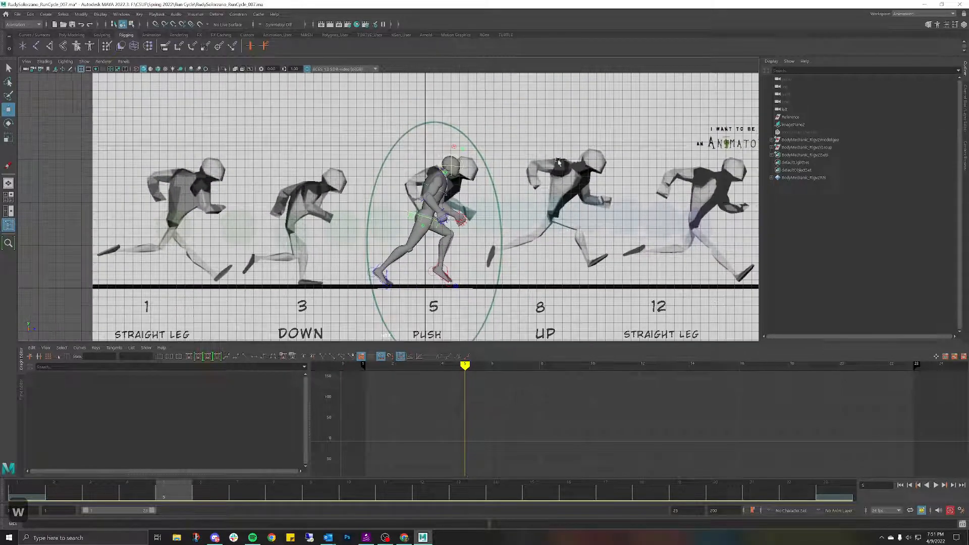
key(w)
scroll(567, 195, down, 2)
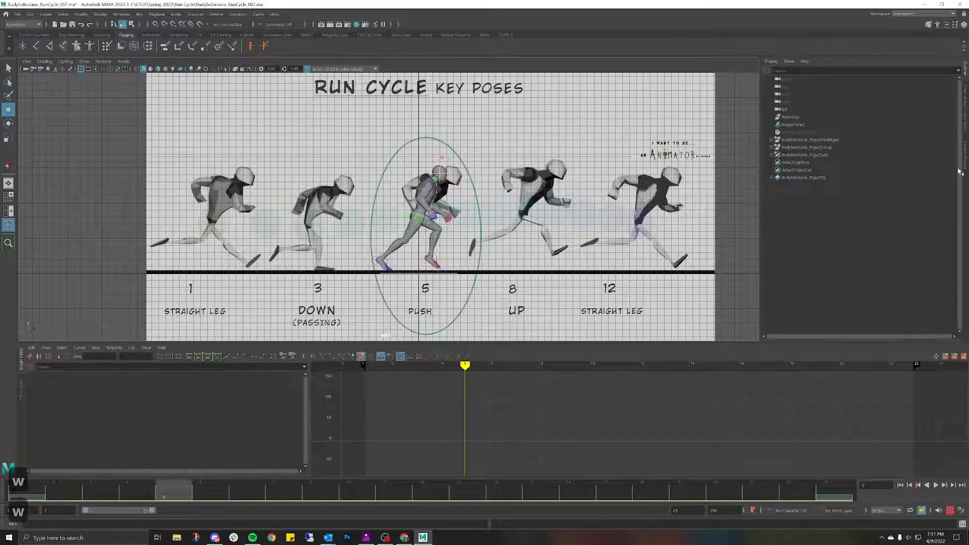
Step: Nudge imagePlane2's Translate Y from about 7.1 to 6.6 to meet the feet
click(964, 110)
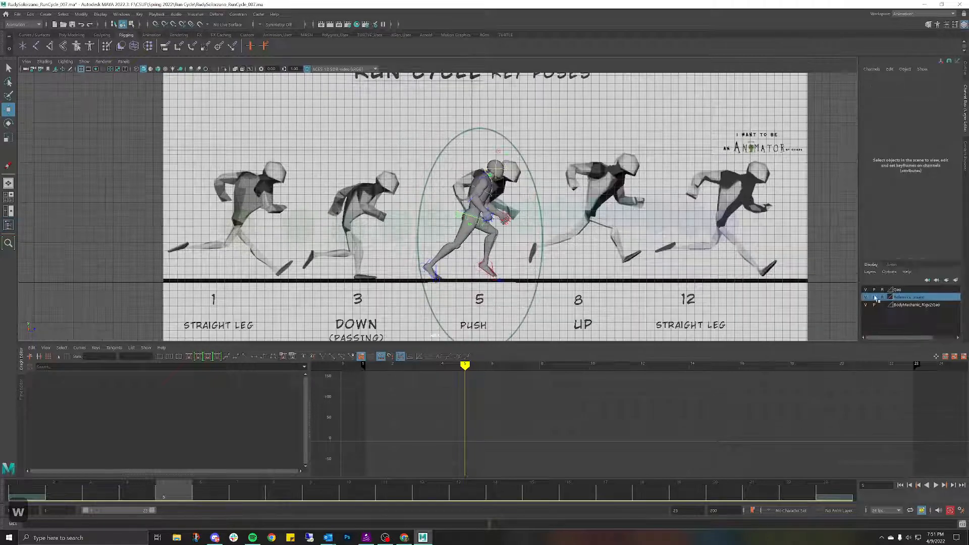
click(649, 212)
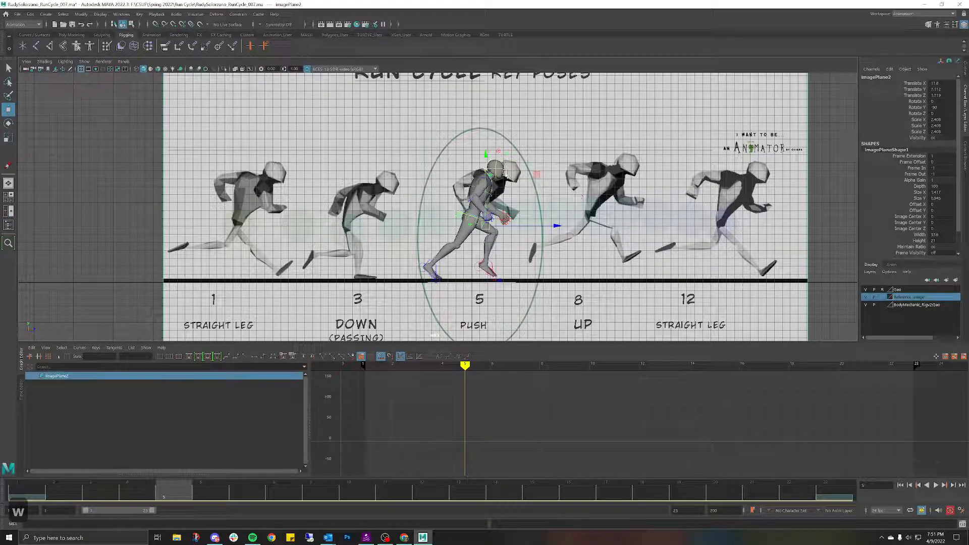
drag(486, 160, 484, 162)
drag(483, 165, 483, 164)
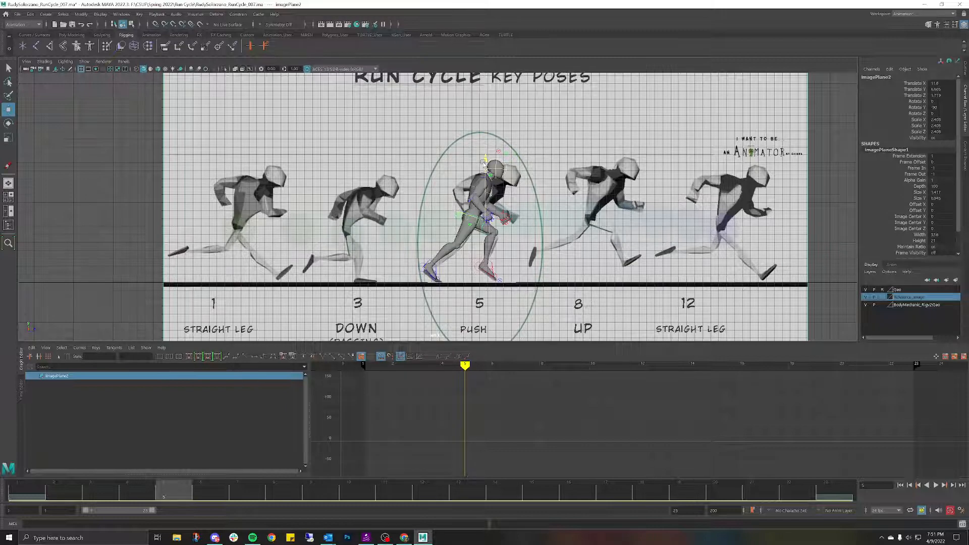
scroll(481, 214, up, 3)
Step: Frame the mannequin's feet closely and reselect IKLeg_R
alt+middle_drag(483, 221, 535, 113)
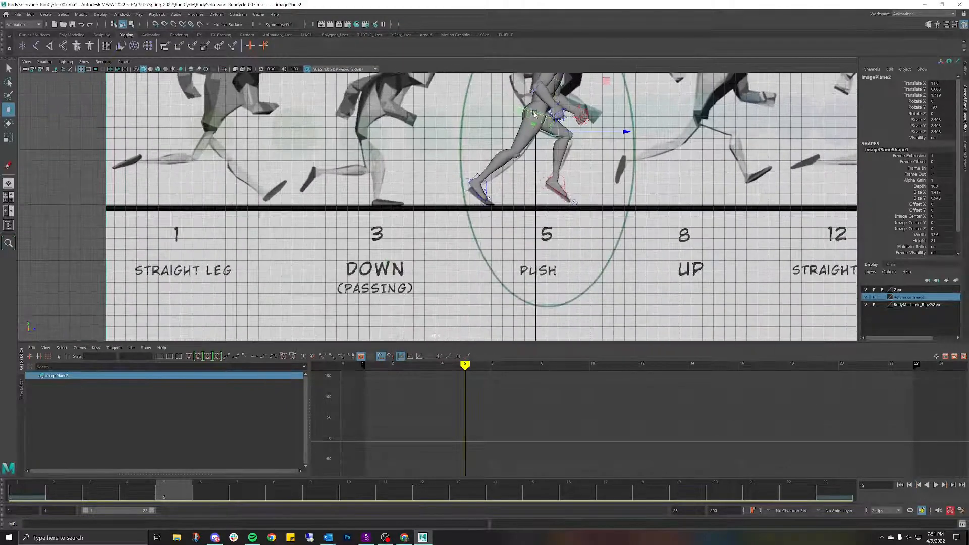
scroll(558, 167, up, 3)
alt+middle_drag(559, 167, 474, 196)
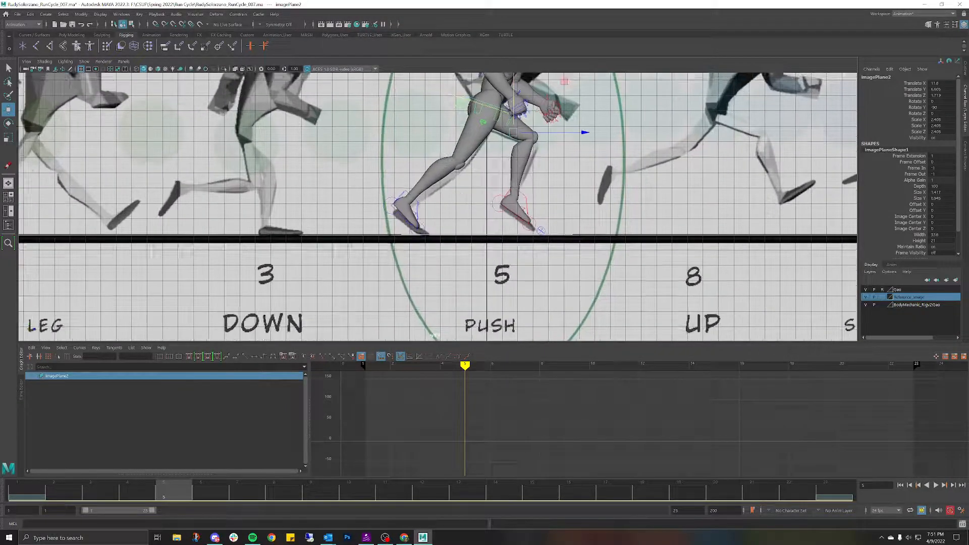
click(419, 204)
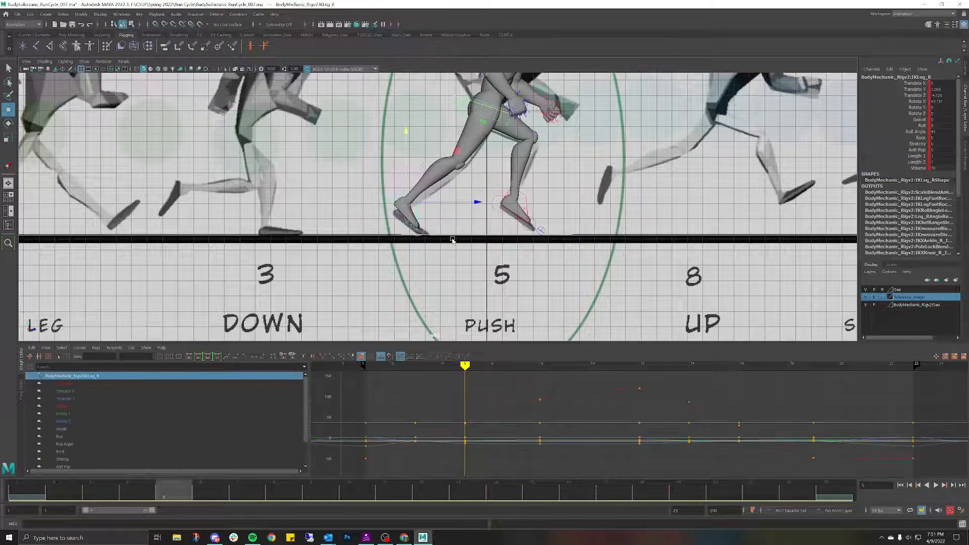
Step: Set IKLeg_R Rotate X to 0 and lower the right foot onto the ground line
alt+middle_drag(453, 241, 468, 218)
scroll(507, 219, up, 4)
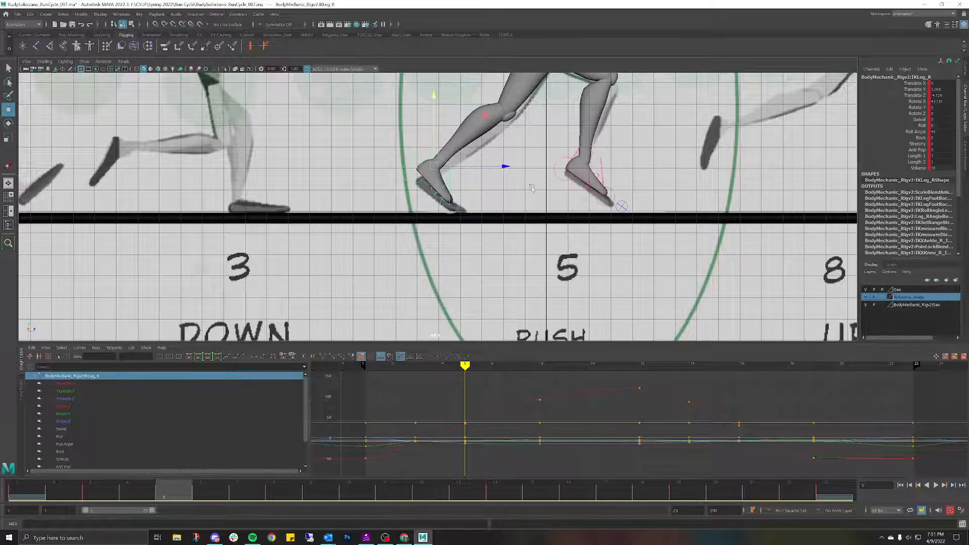
click(951, 103)
text(0)
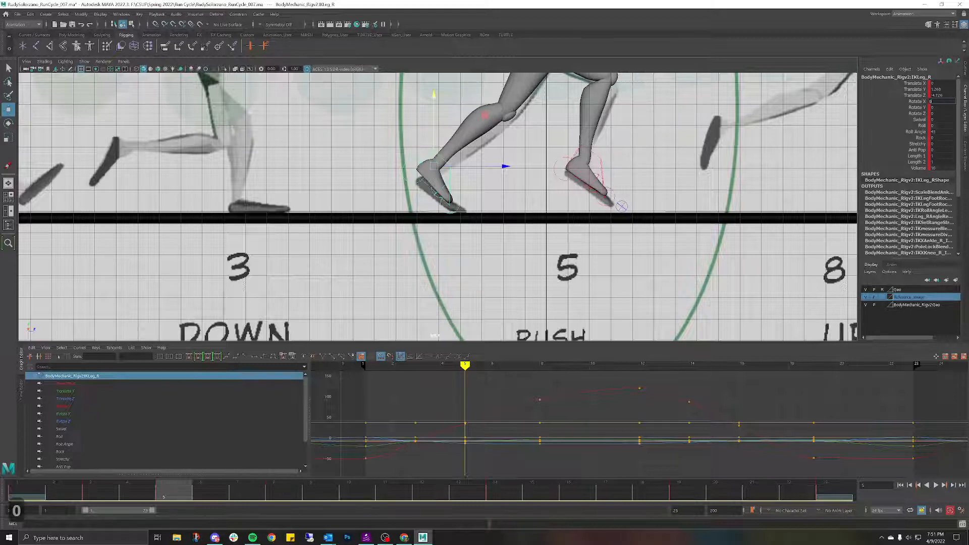
key(Return)
drag(433, 98, 446, 126)
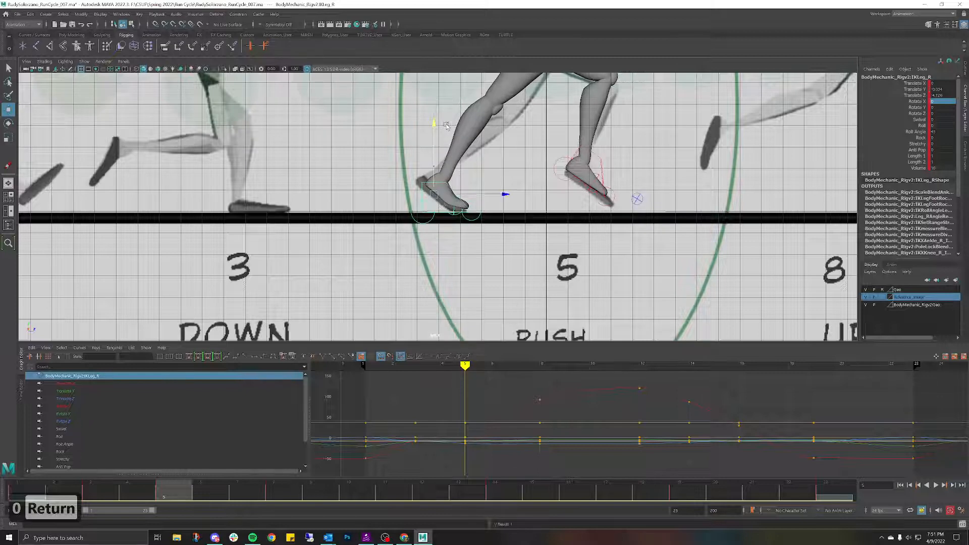
click(480, 207)
Step: Rotate the right toe roll and slide the right foot slightly left
key(e)
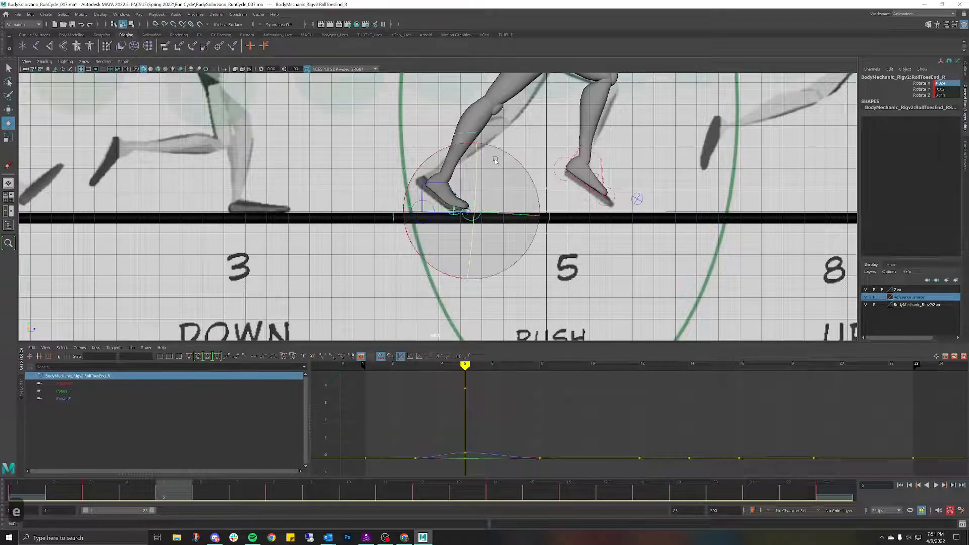
drag(448, 148, 490, 152)
click(413, 185)
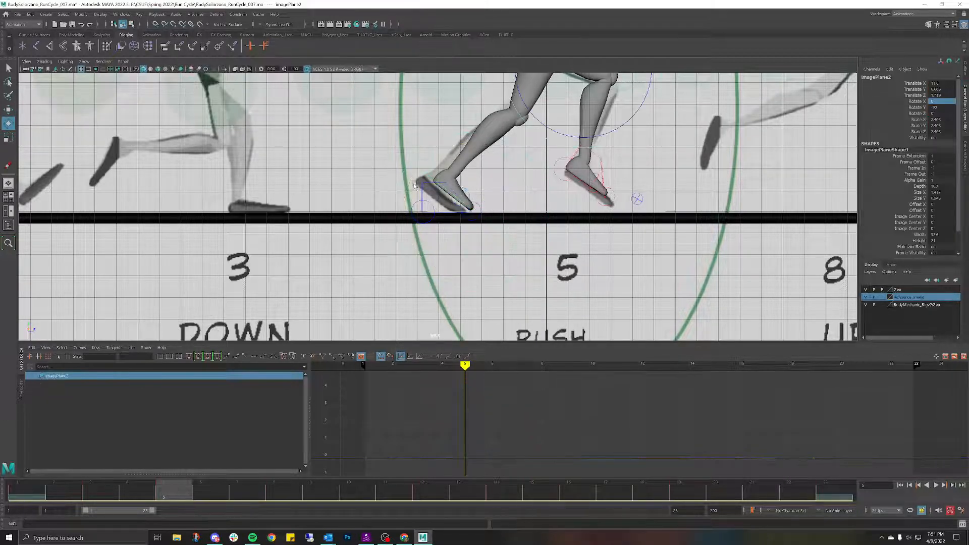
click(435, 188)
key(w)
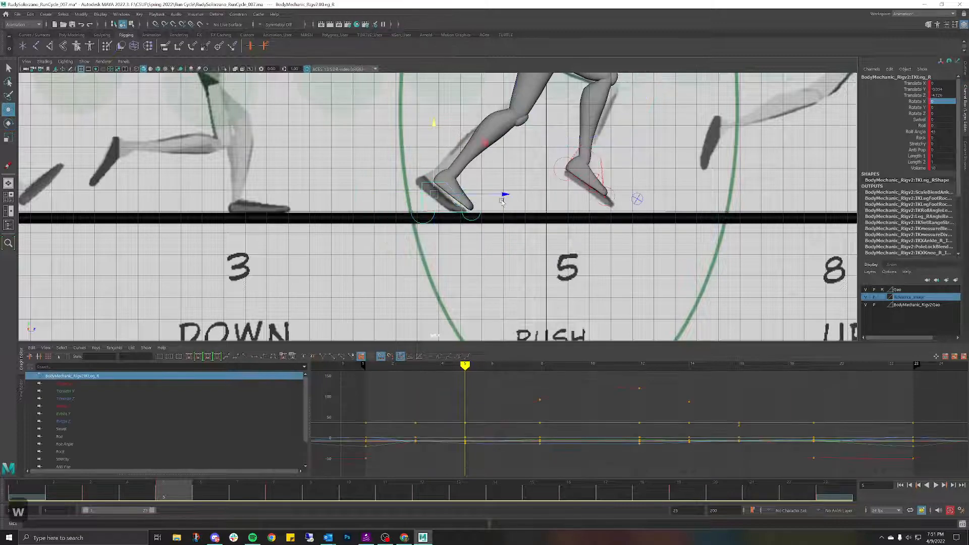
drag(506, 199, 498, 194)
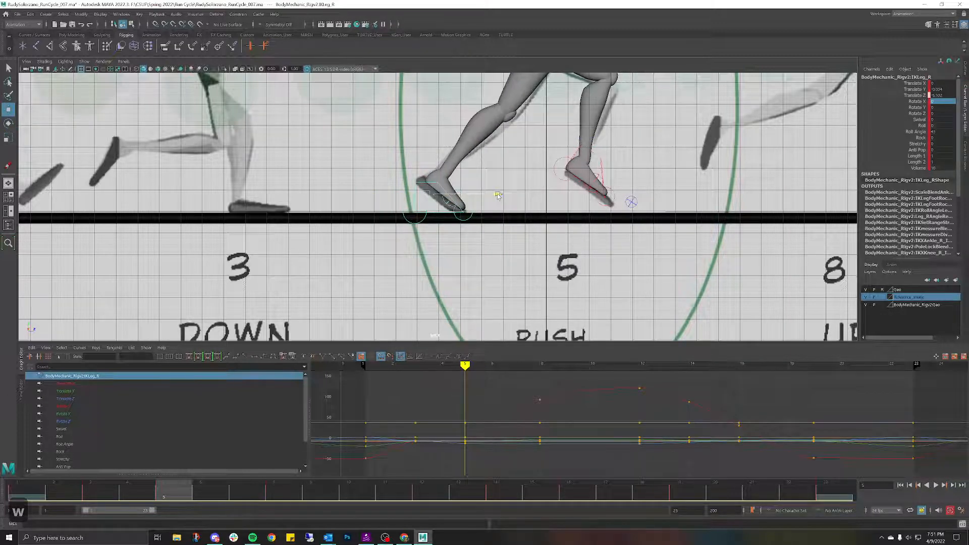
Step: Roll the right toes further to lift the heel and scrub through the stride
click(471, 212)
click(469, 211)
key(e)
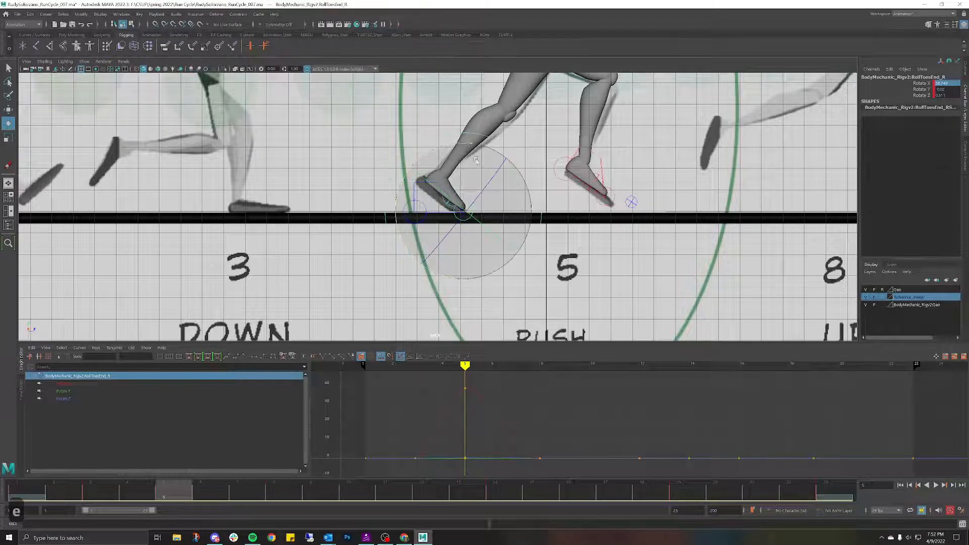
drag(464, 144, 478, 146)
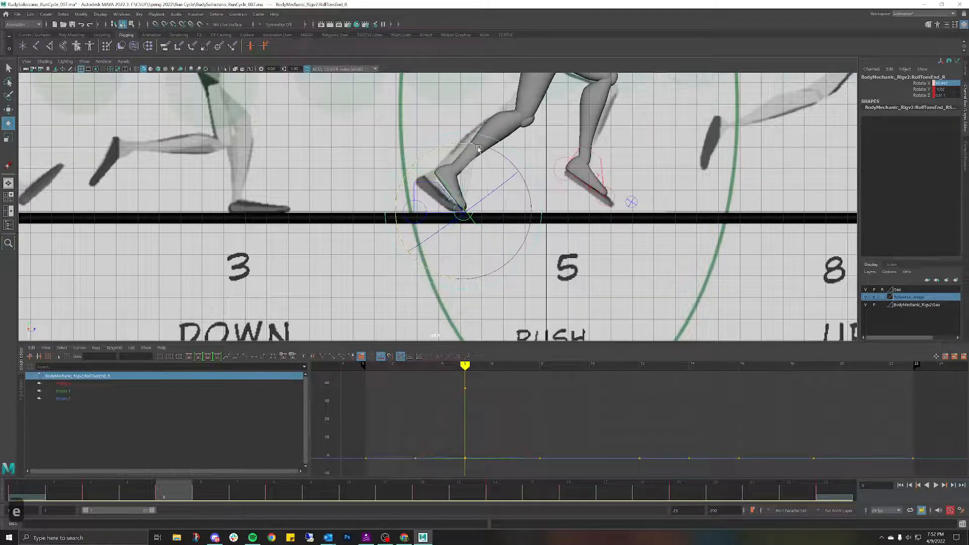
scroll(505, 180, down, 2)
scroll(505, 179, down, 4)
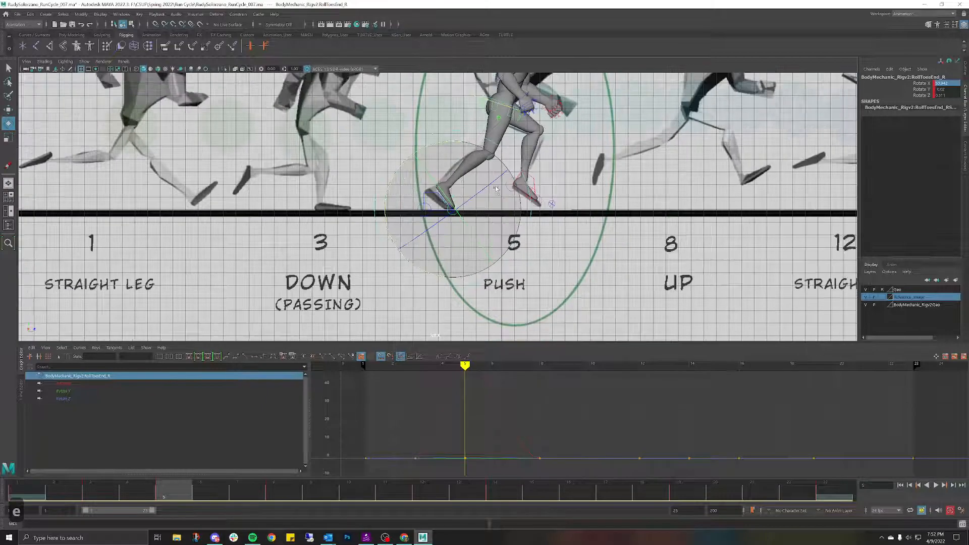
mouse_move(196, 493)
mouse_down()
mouse_move(37, 471)
mouse_move(145, 445)
mouse_move(580, 467)
mouse_move(54, 366)
mouse_move(101, 336)
mouse_move(283, 330)
mouse_move(54, 303)
mouse_move(139, 305)
mouse_move(115, 307)
mouse_move(161, 318)
mouse_move(139, 319)
mouse_up()
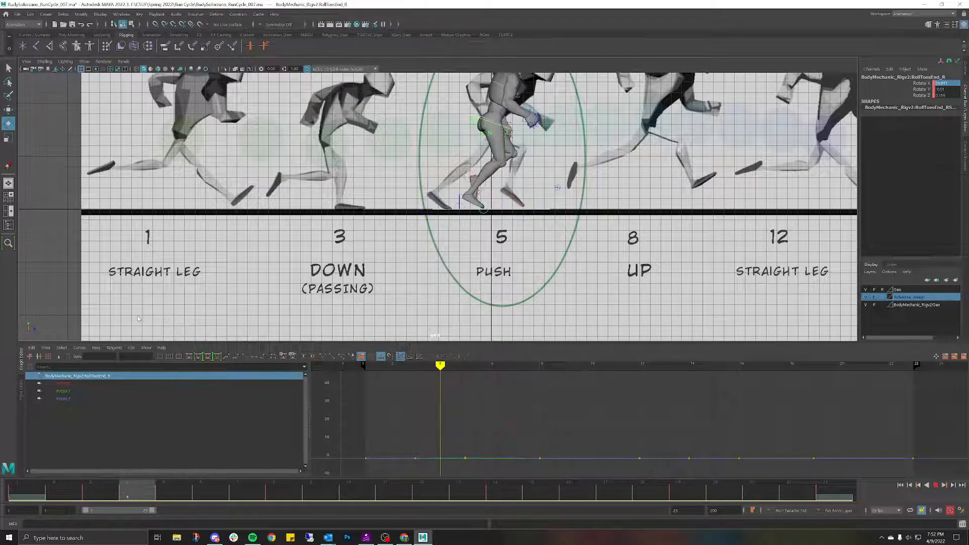
scroll(372, 194, up, 2)
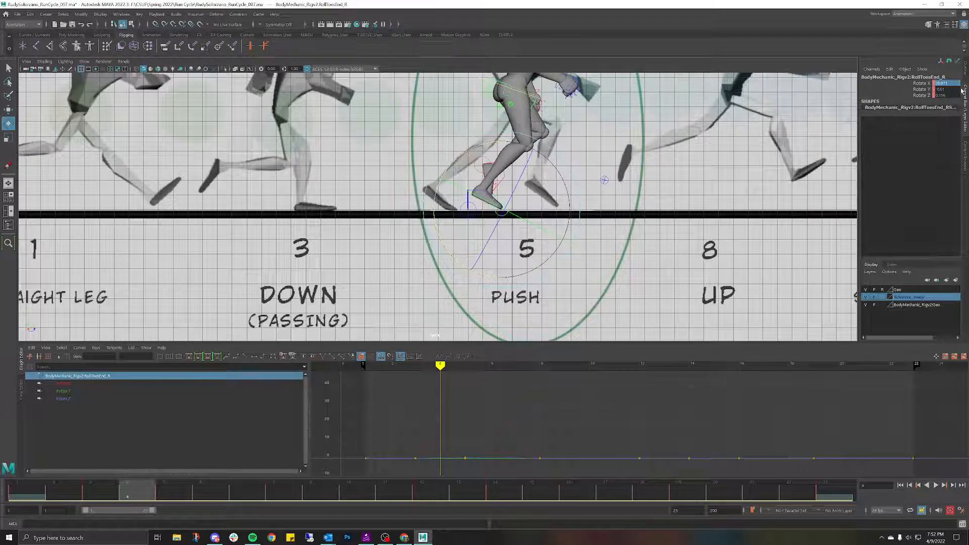
Step: Zero RollToesEnd_R's Rotate X, Y and Z in the Channel Box
text(0)
key(Return)
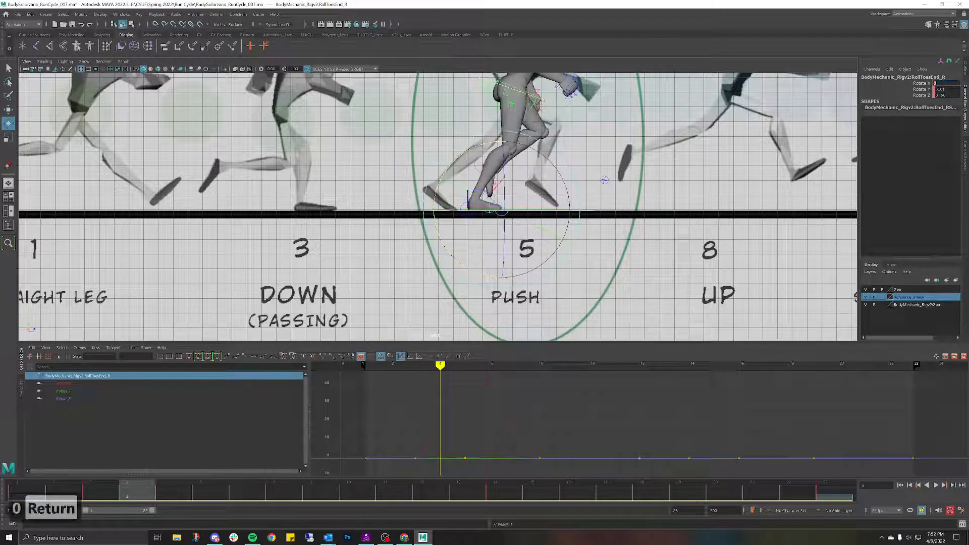
click(944, 89)
text(0)
key(Return)
click(944, 95)
text(0)
key(Return)
Step: Play from frame 1, stop at frame 5, and undo the last two changes
click(596, 222)
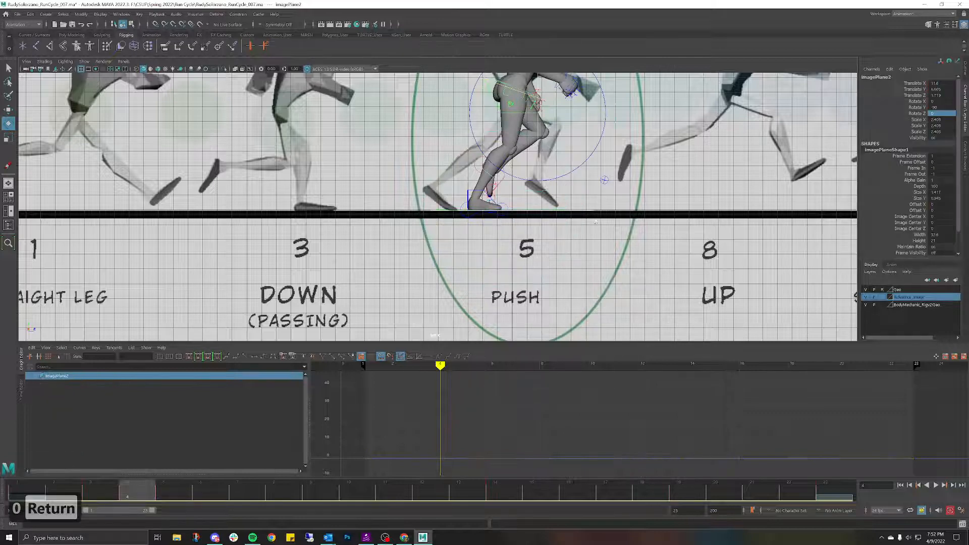
click(29, 491)
key(alt+v)
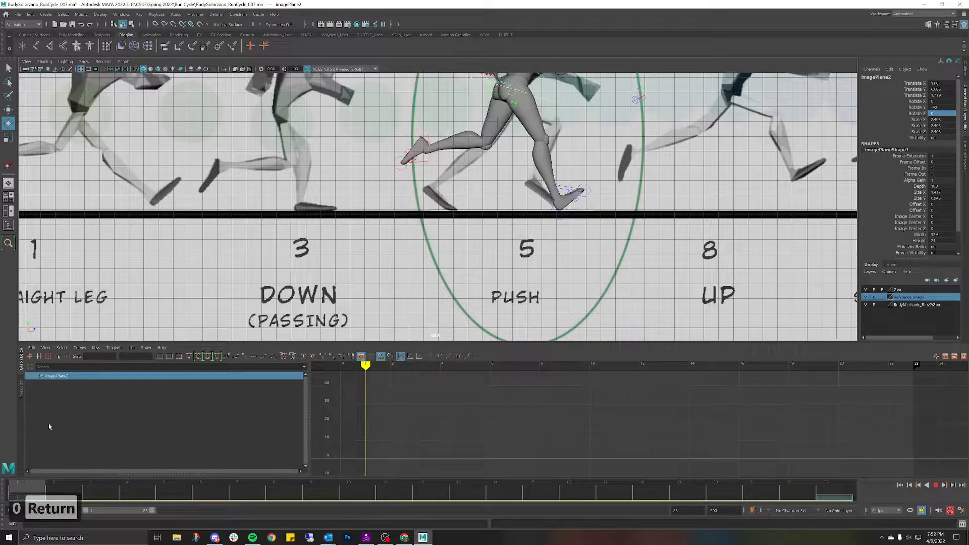
key(alt+v)
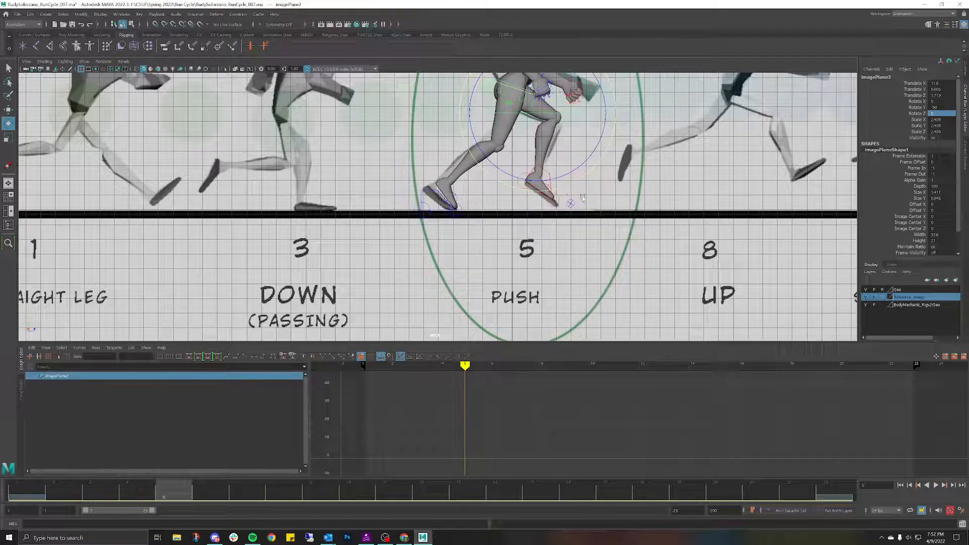
key(ctrl+z)
key(ctrl+z)
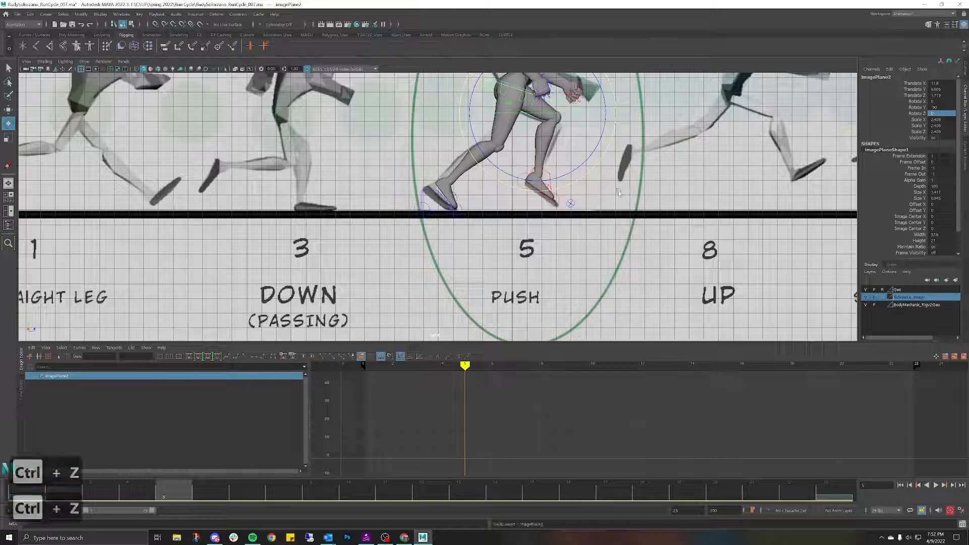
key(ctrl+z)
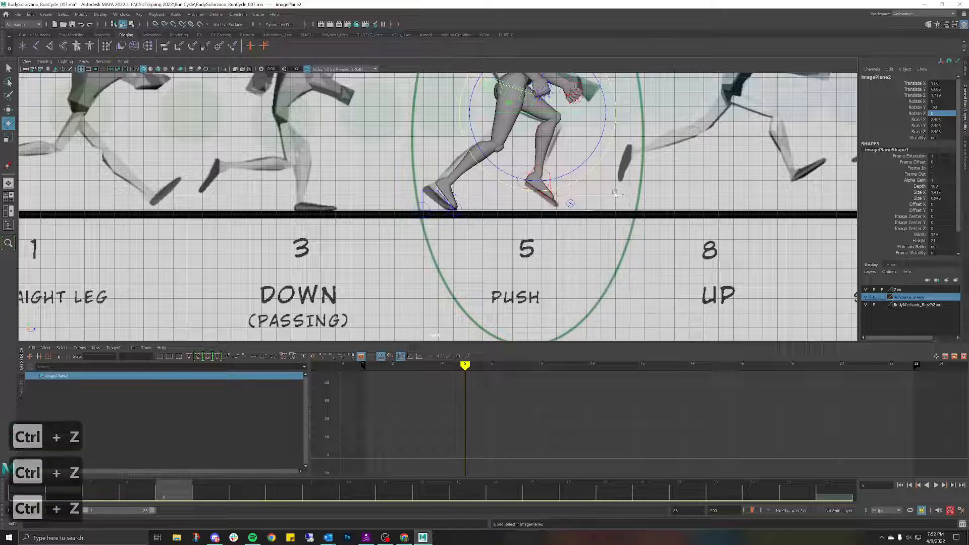
Step: At frame 13, set the left toe roll RollToesEnd_L's Rotate X to 0
click(549, 203)
key(w)
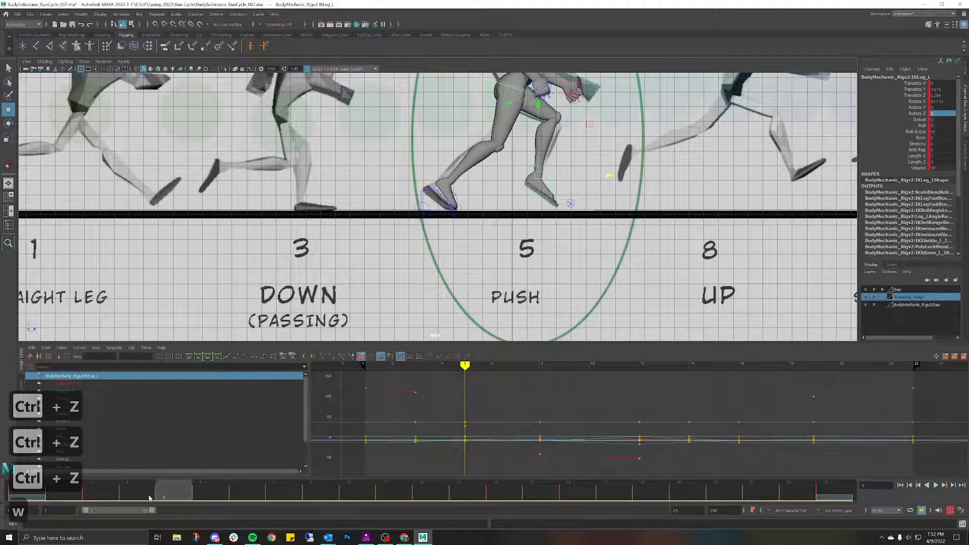
drag(149, 499, 540, 467)
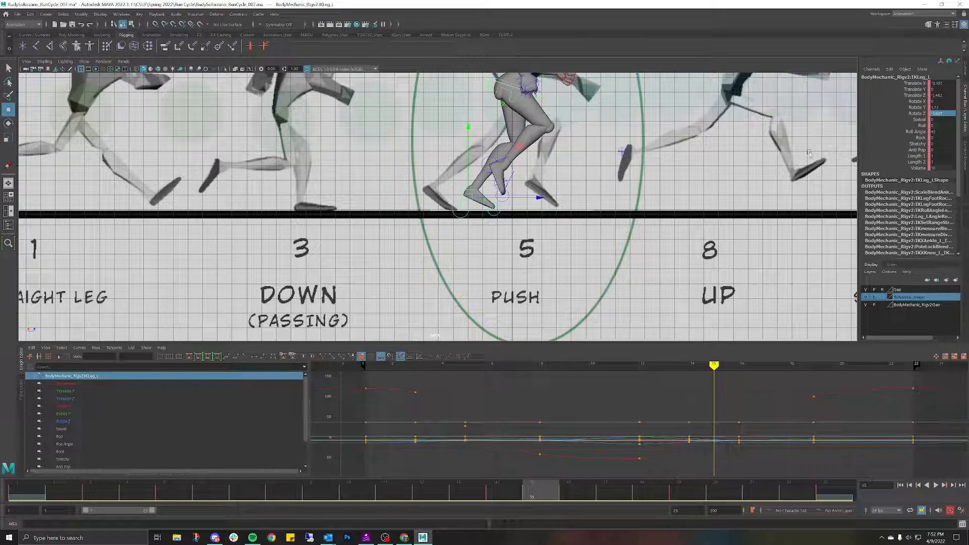
click(498, 212)
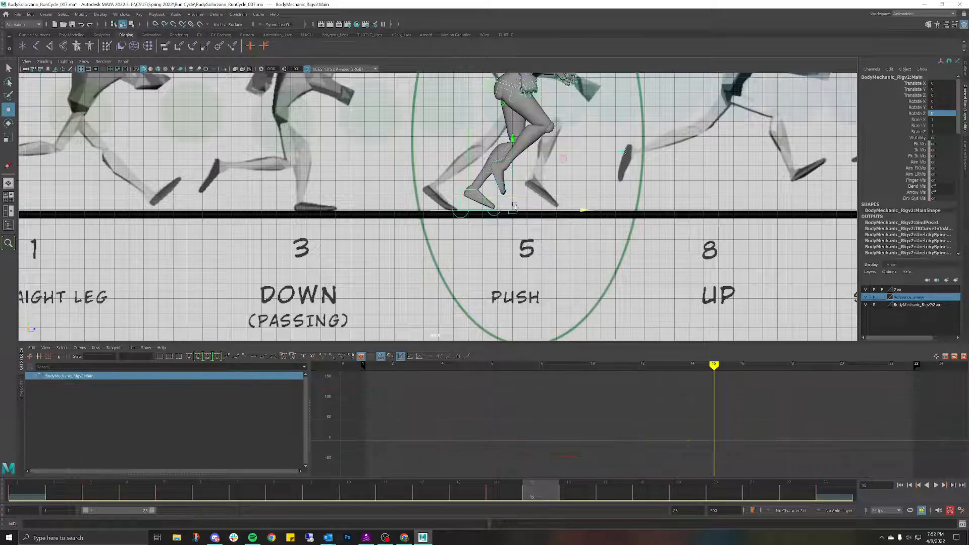
click(616, 185)
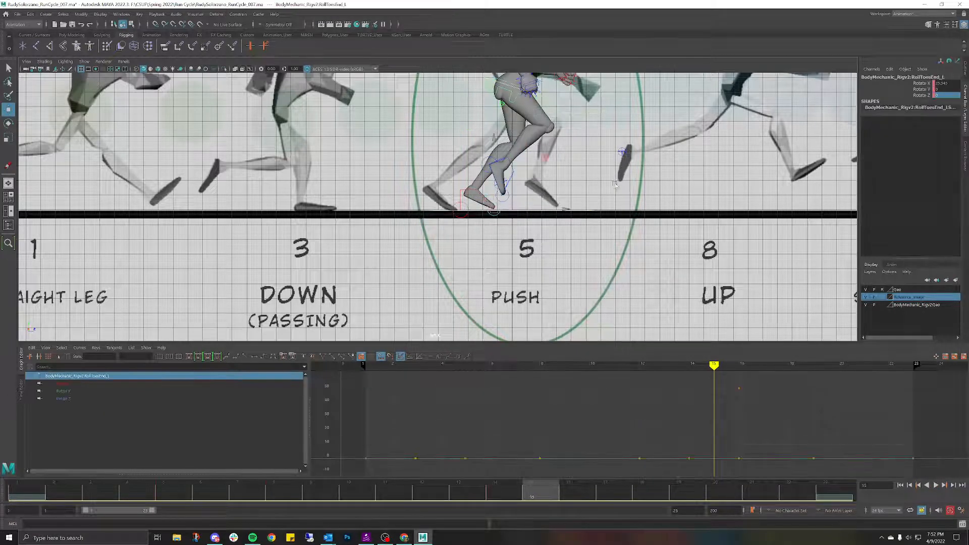
click(942, 83)
text(0)
key(Return)
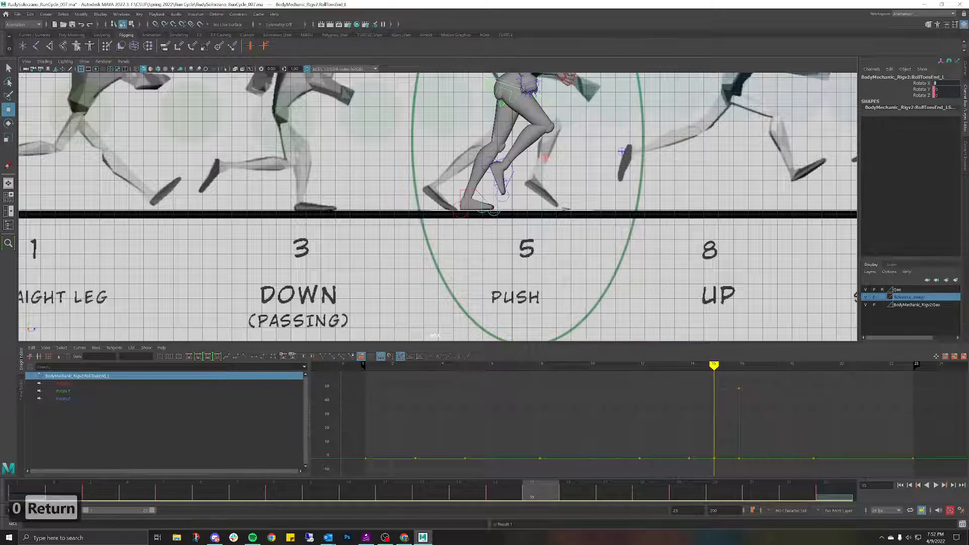
Step: Play the run cycle back to preview the flattened feet
key(alt+v)
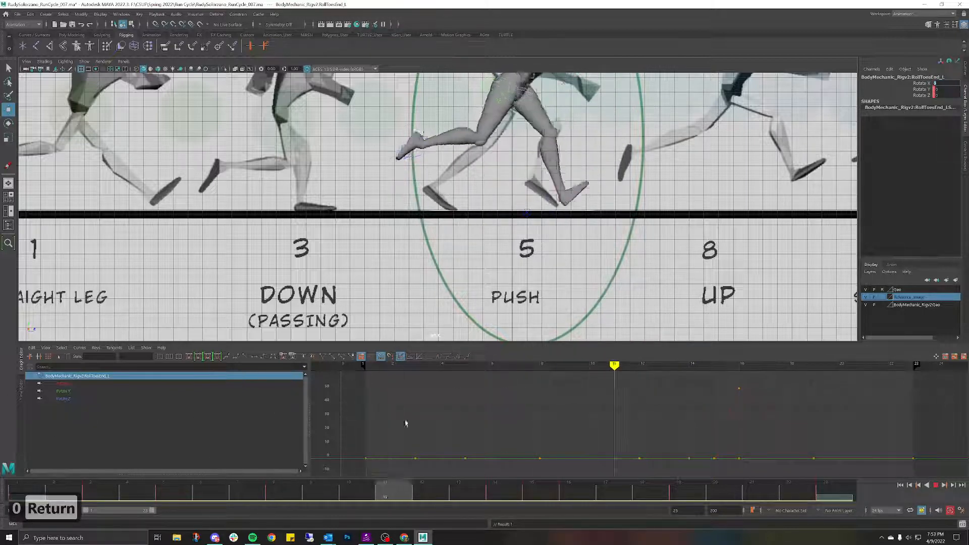
key(alt+v)
scroll(479, 183, down, 4)
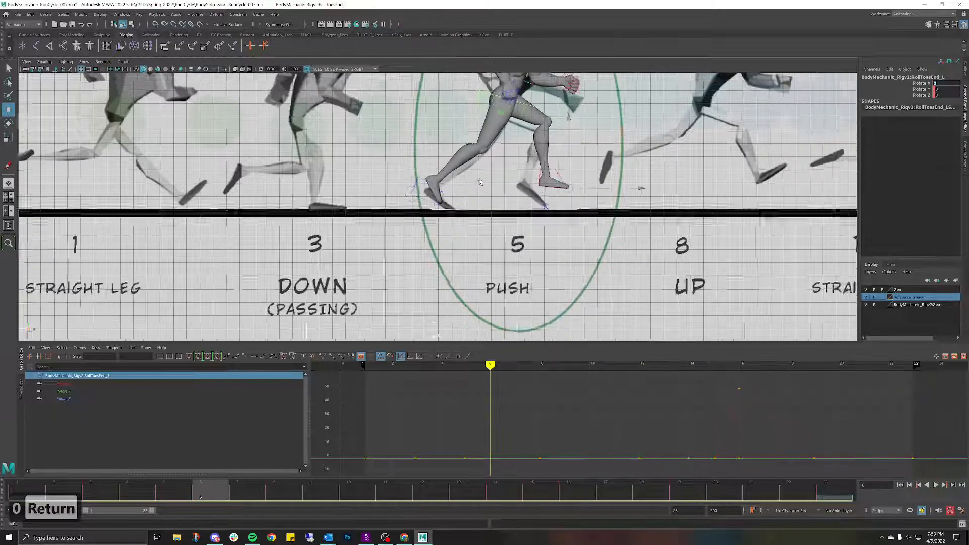
scroll(480, 183, down, 1)
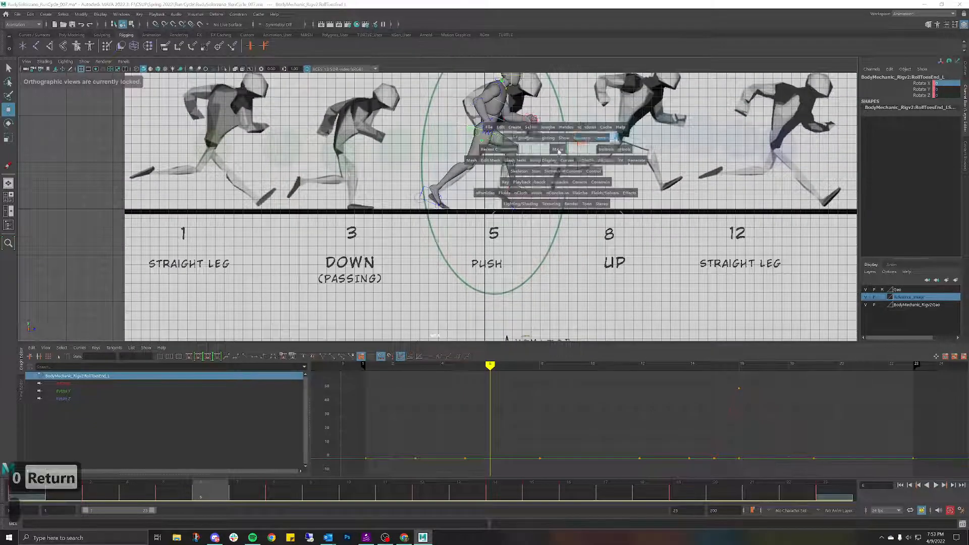
Step: Switch to perspective view and hide the imagePlane2 reference image
key(space)
drag(579, 145, 562, 132)
alt+drag(626, 143, 599, 158)
click(637, 169)
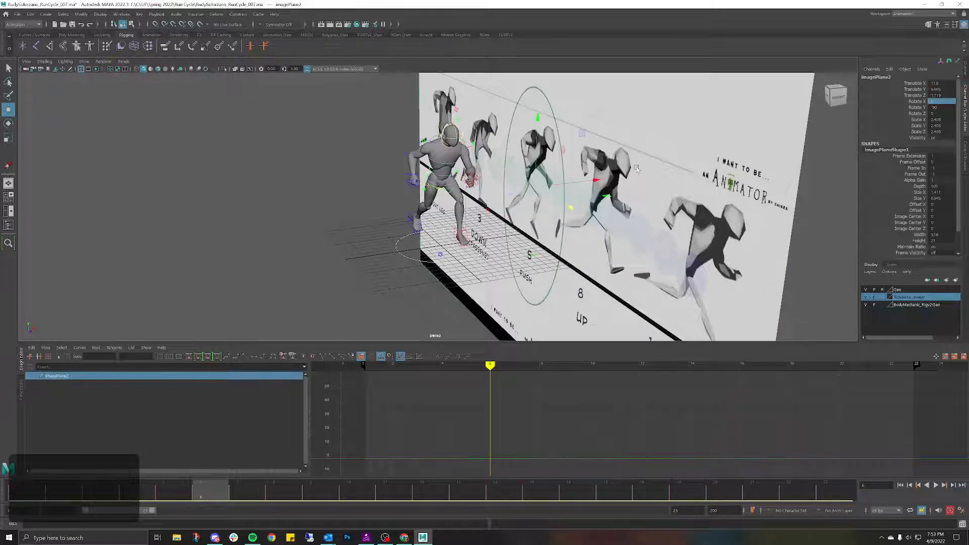
key(ctrl+h)
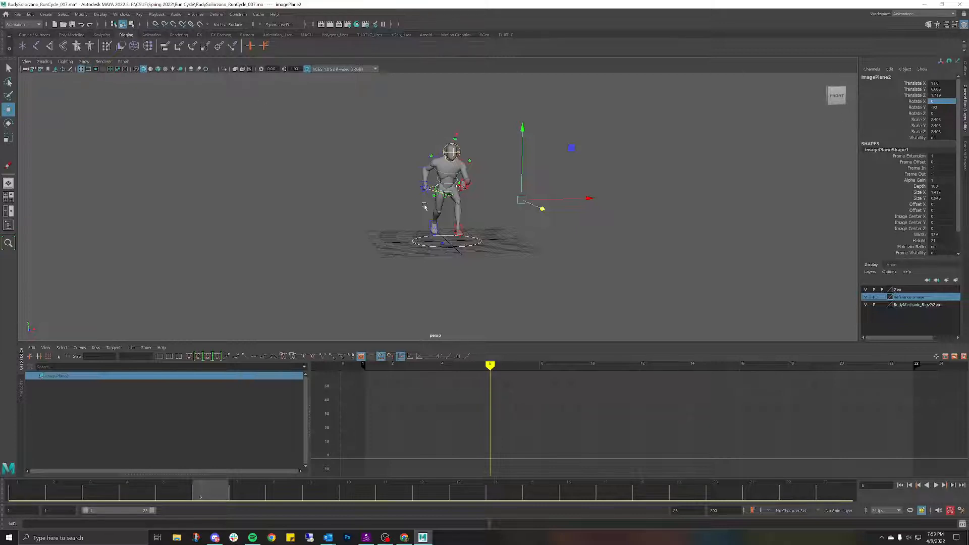
Step: Hide the rig's NURBS curve controls and select the playback end frame value (22)
alt+drag(394, 179, 516, 181)
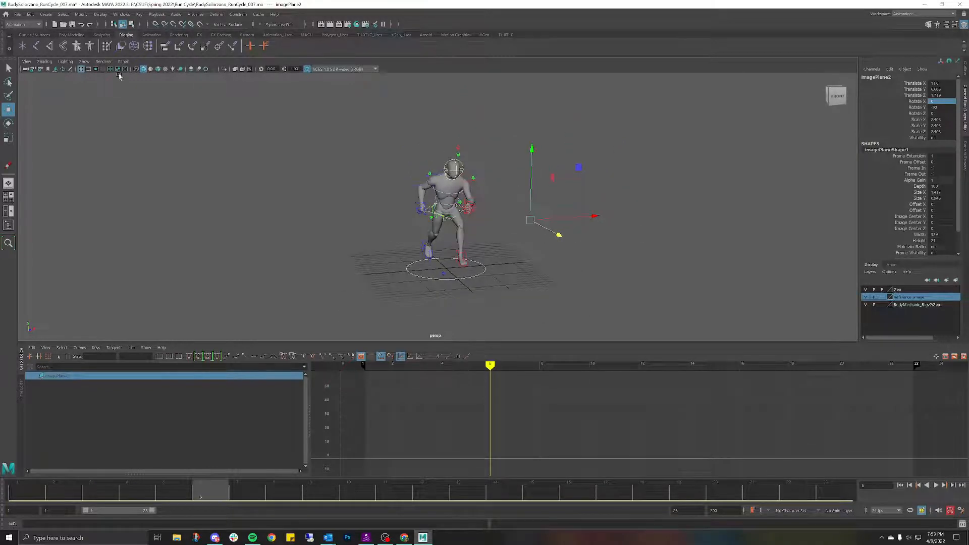
click(85, 61)
click(100, 109)
click(337, 152)
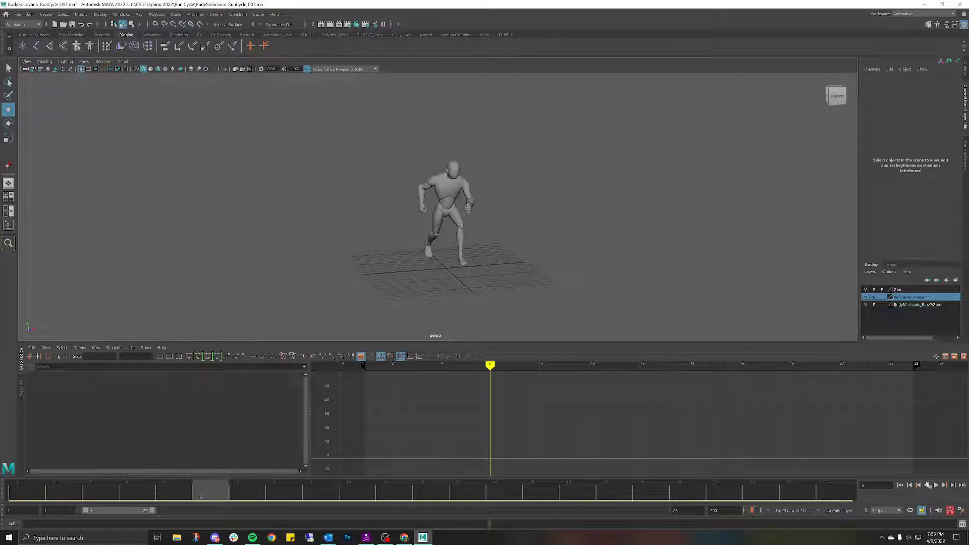
drag(686, 511, 623, 504)
Step: Set the playback end frame to 22 and play the run cycle
text(22)
key(Return)
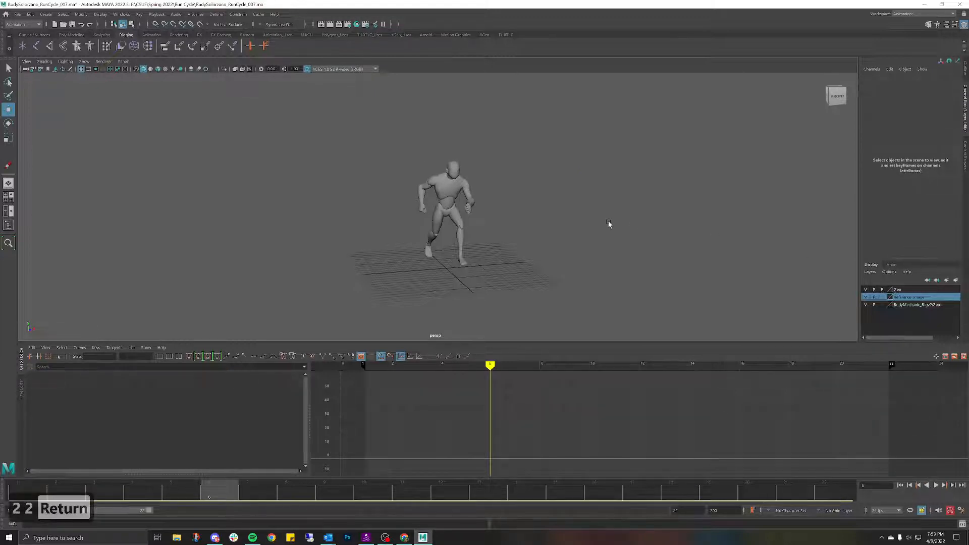
click(935, 486)
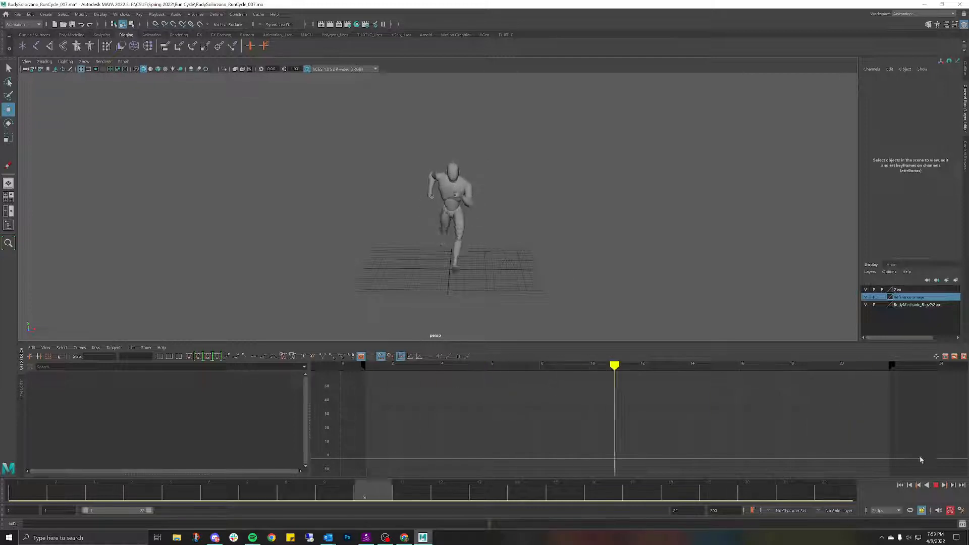
key(Escape)
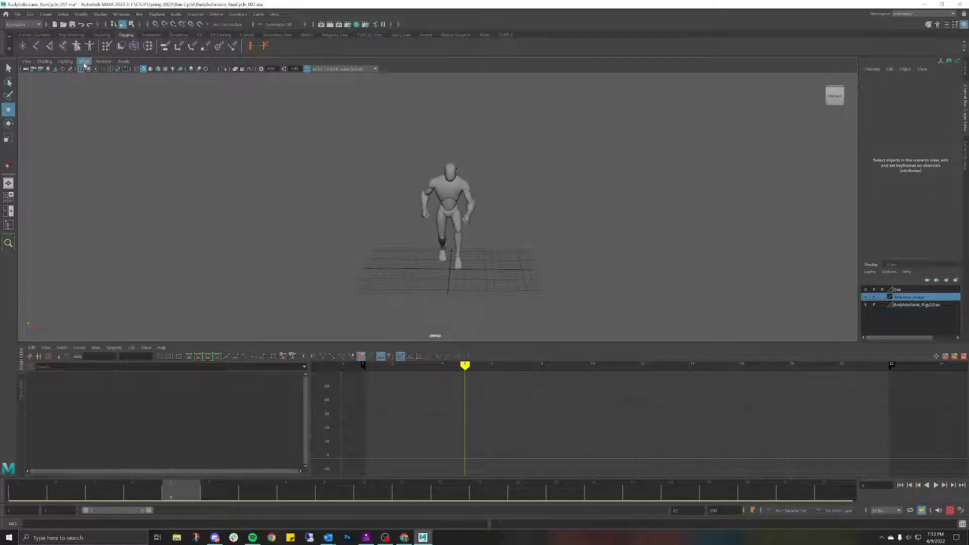
Step: Show the rig's curve controls again and shift IKLeg_R slightly sideways at frame 1
click(85, 62)
click(114, 108)
scroll(408, 235, up, 3)
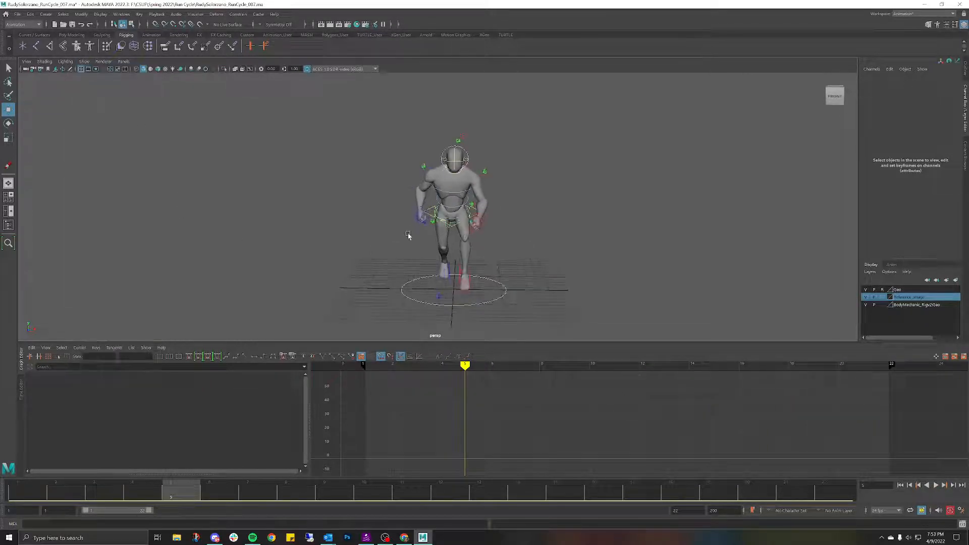
click(464, 279)
drag(188, 491, 21, 491)
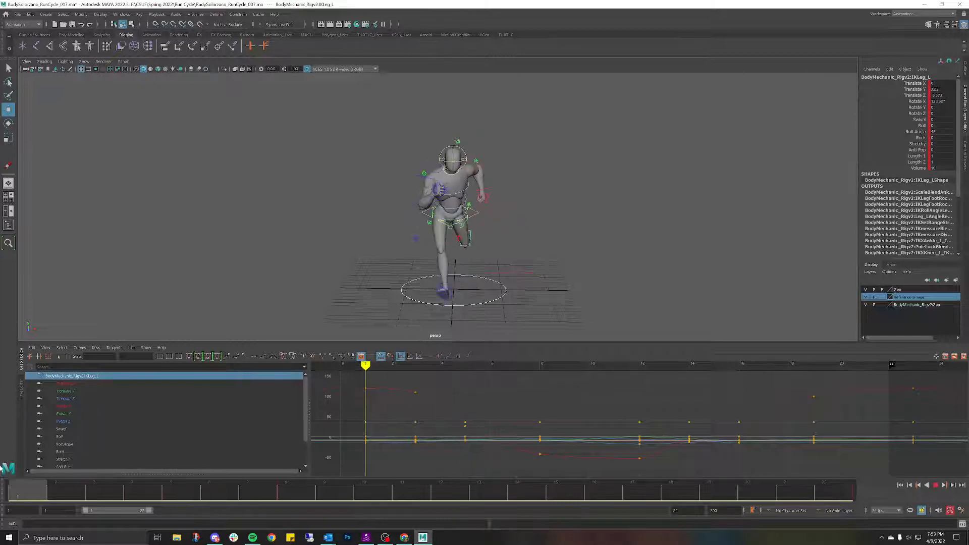
click(448, 287)
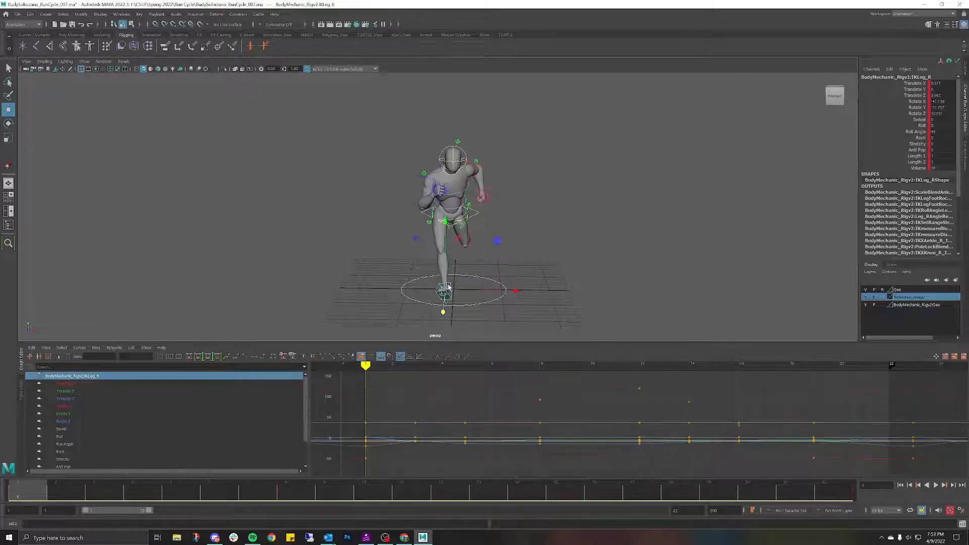
drag(501, 289, 516, 290)
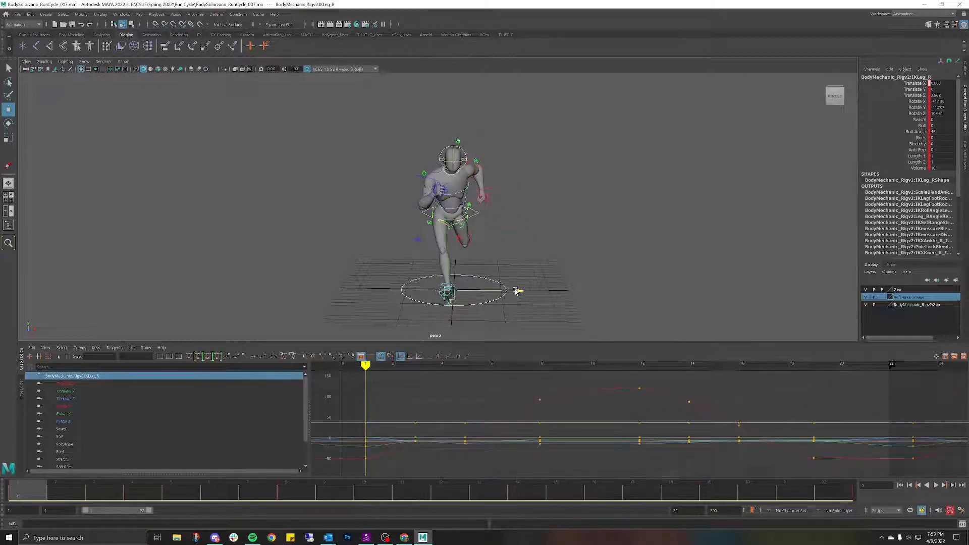
Step: Copy the right foot's frame 1 key, set the playback end to 23, and paste it at frame 23
right_click(29, 499)
click(52, 363)
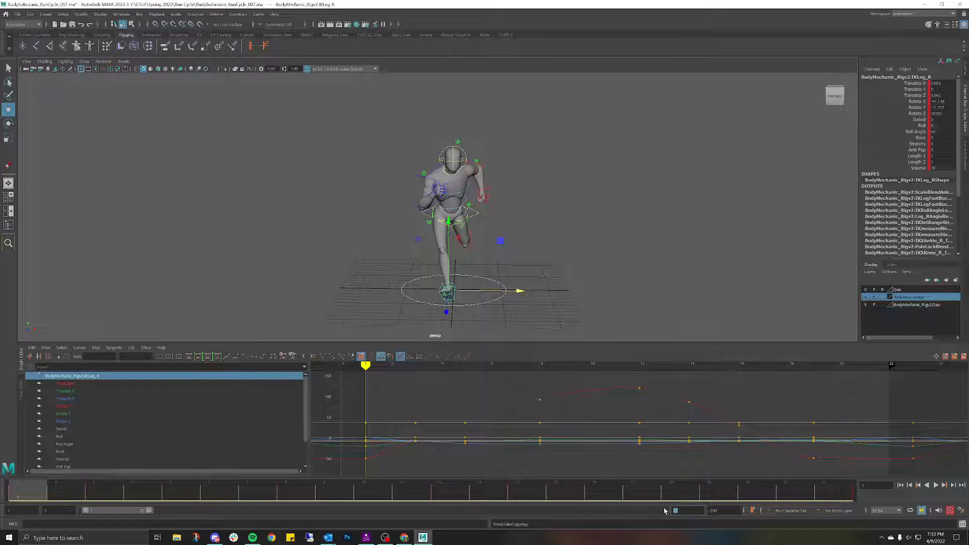
text(23)
key(Return)
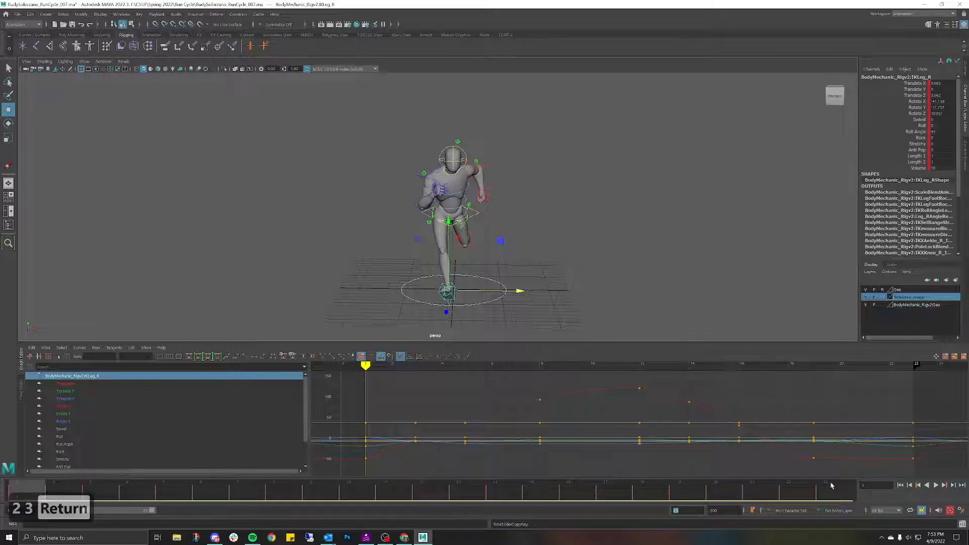
click(840, 490)
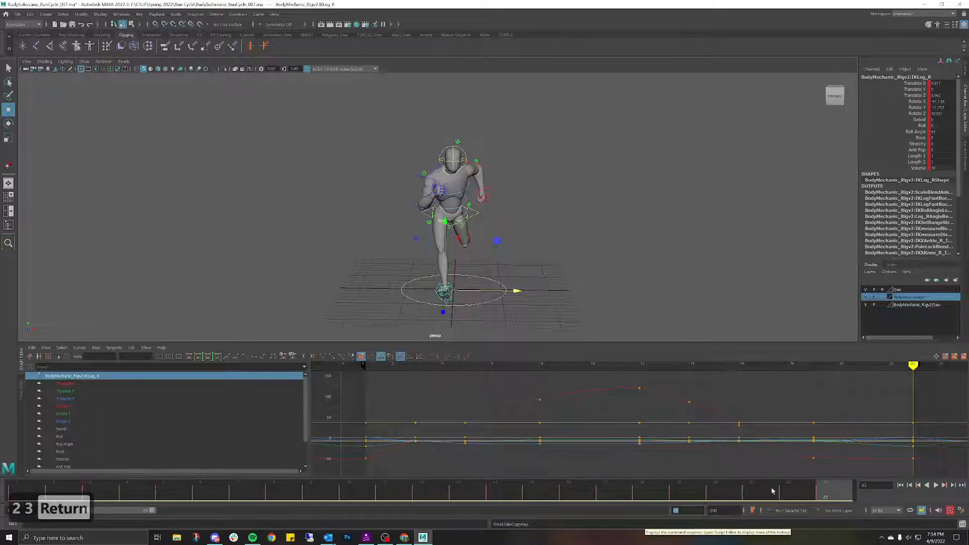
right_click(827, 493)
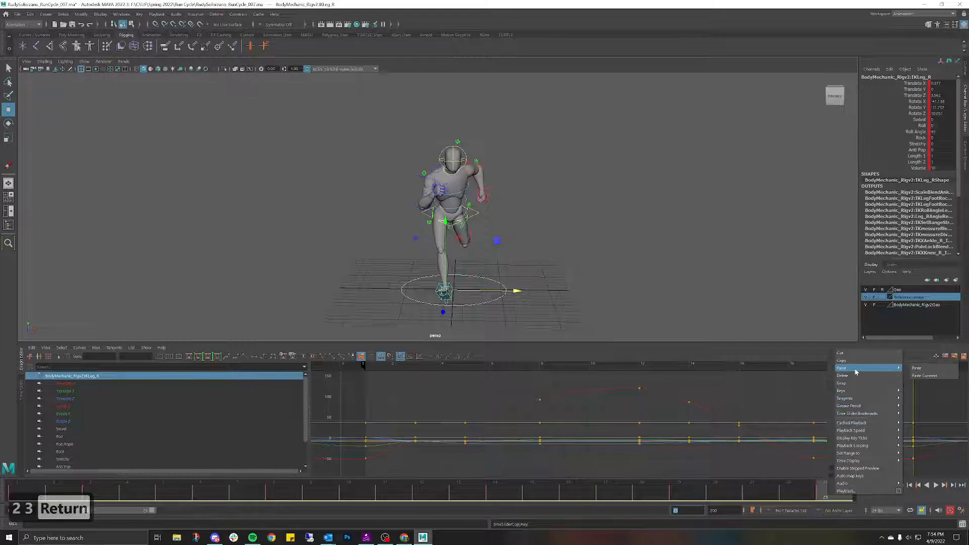
mouse_move(854, 368)
click(934, 368)
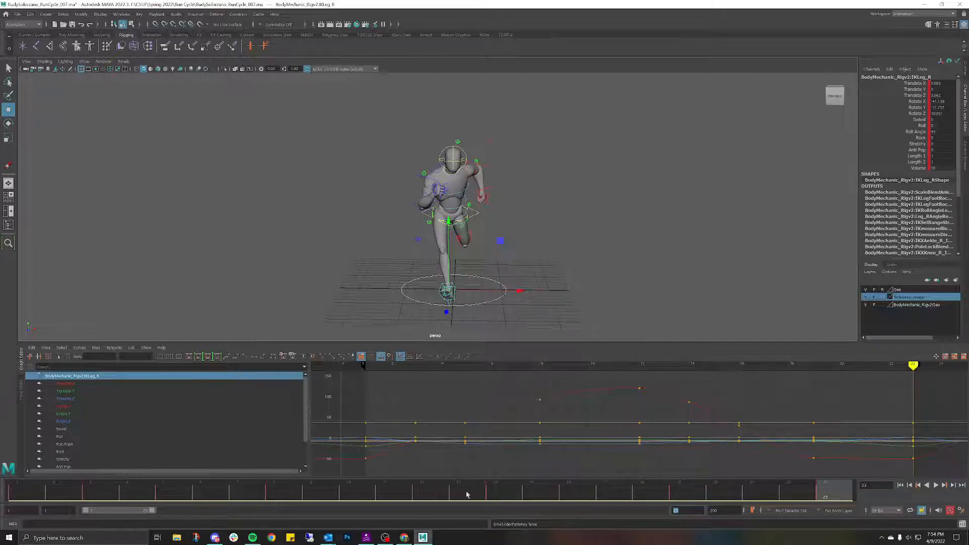
Step: Play the loop, then nudge IKLeg_L slightly sideways and scrub to check it
key(alt+v)
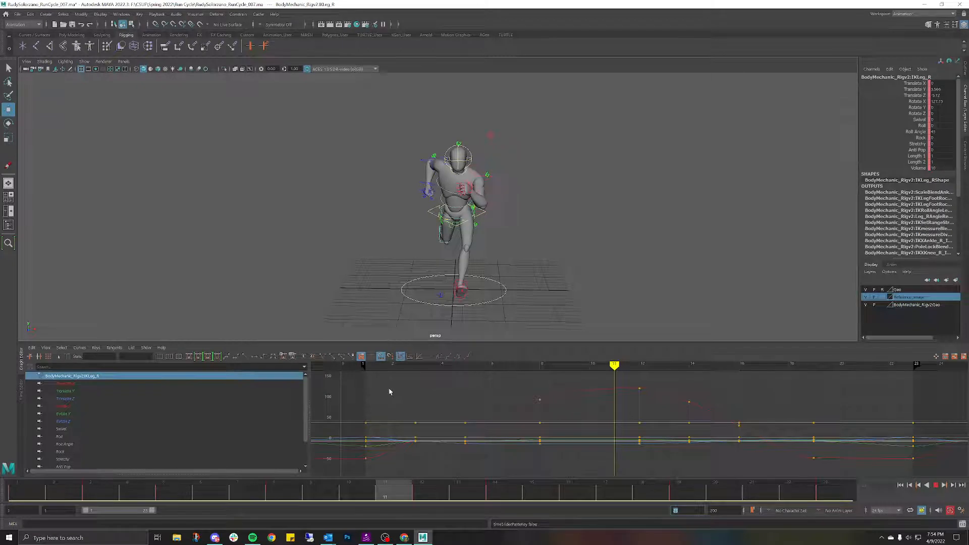
key(Escape)
click(475, 281)
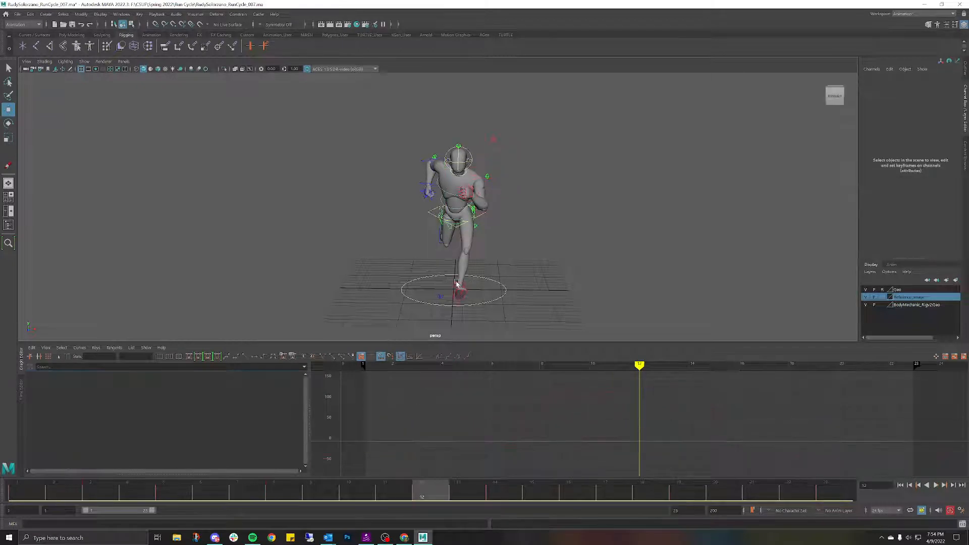
click(456, 284)
drag(530, 293, 528, 295)
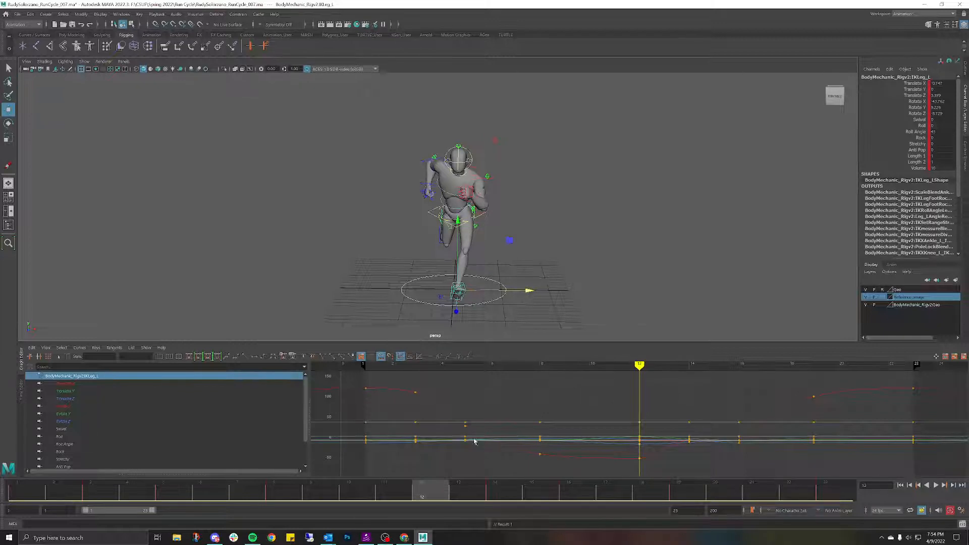
mouse_move(440, 488)
mouse_down()
mouse_move(25, 487)
mouse_move(321, 470)
mouse_move(547, 410)
mouse_up()
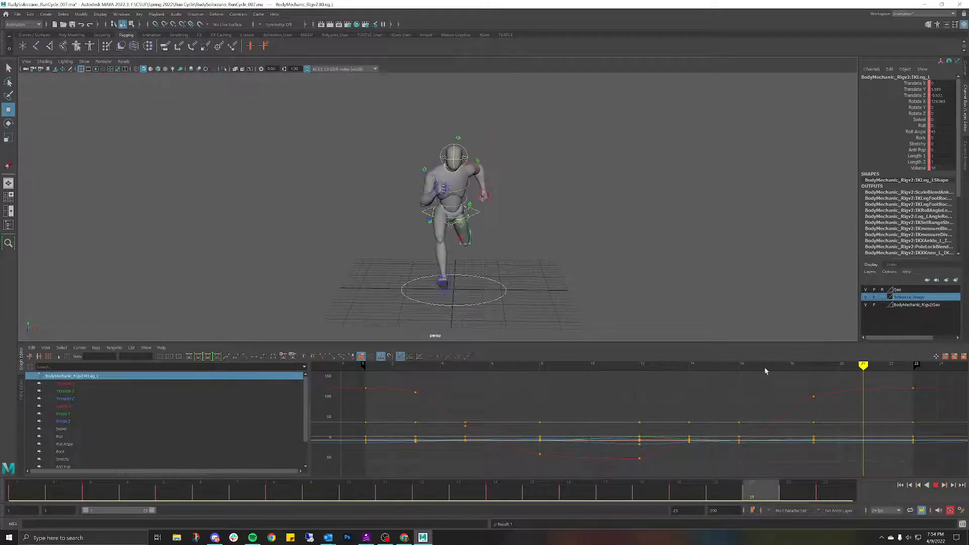
key(Escape)
click(84, 61)
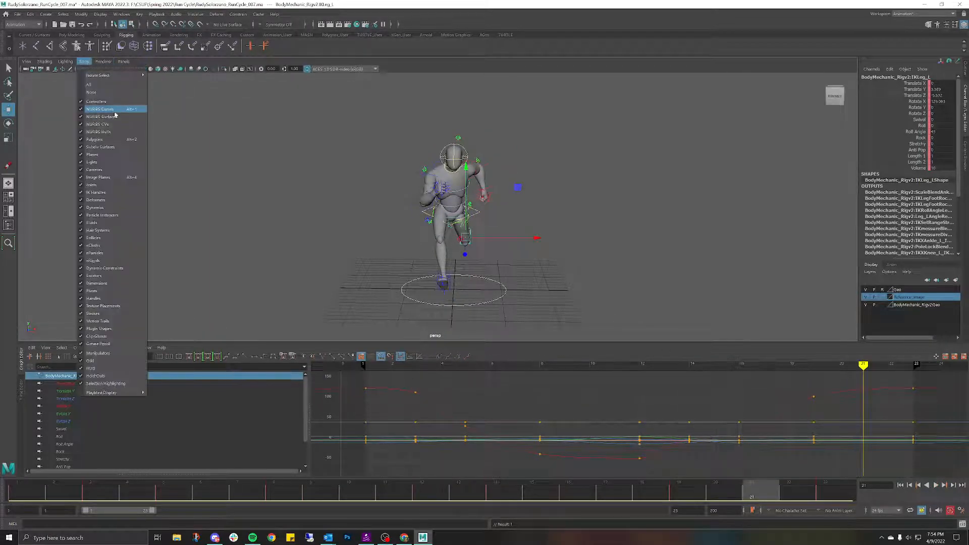
Step: Hide the NURBS curve controls and play the run from a higher, angled view
click(109, 112)
click(330, 211)
alt+drag(330, 212, 388, 187)
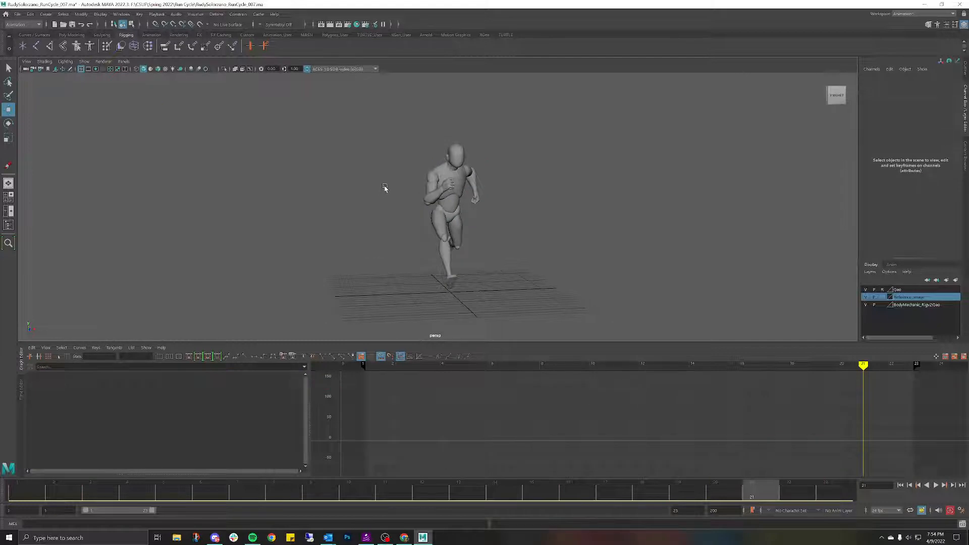
scroll(391, 188, down, 2)
alt+drag(545, 175, 547, 180)
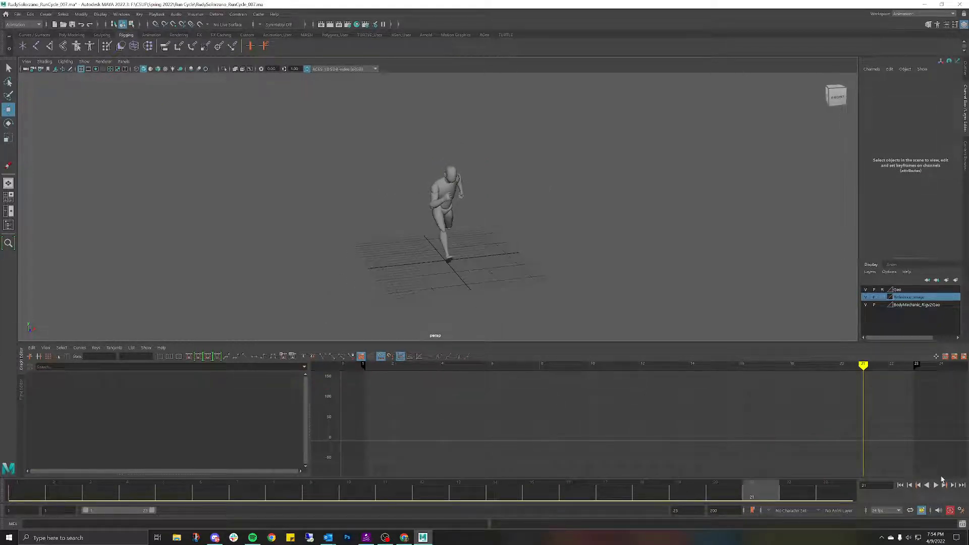
click(936, 485)
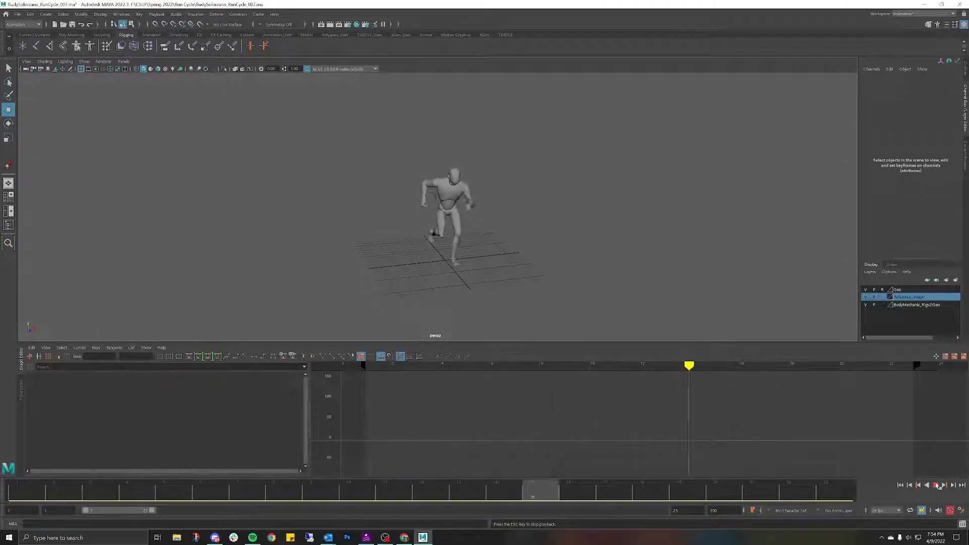
click(936, 486)
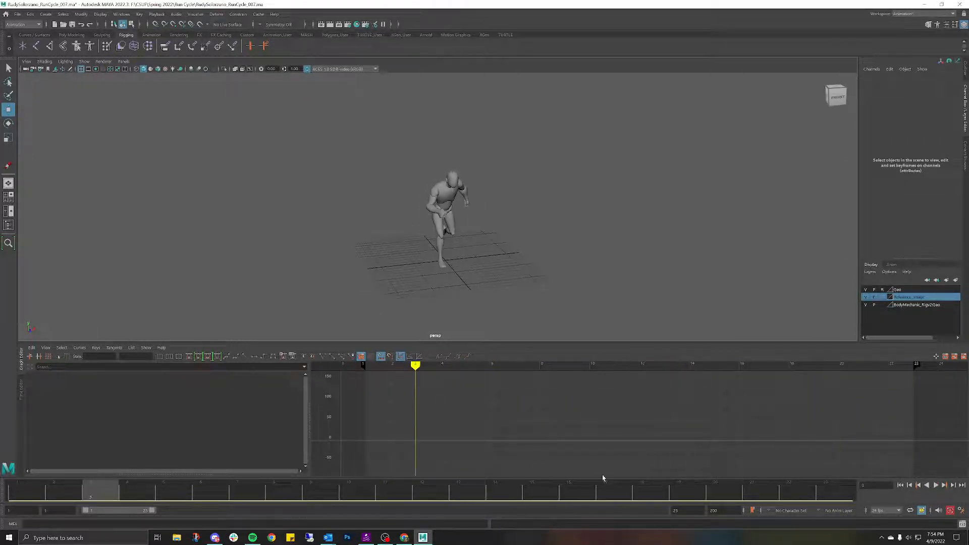
key(alt+v)
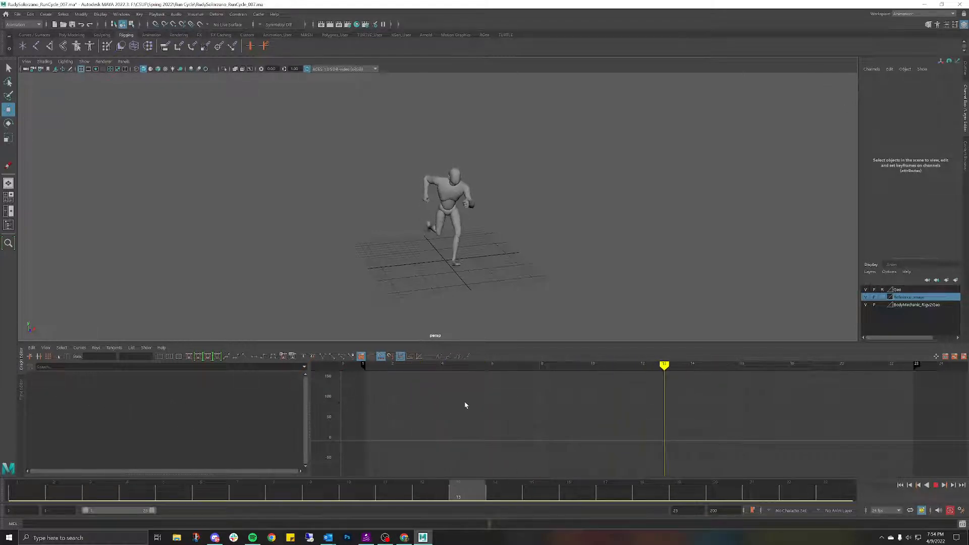
key(alt+v)
Step: Review the run cycle from the side and close up, scrubbing and playing through the stride
alt+drag(580, 258, 504, 228)
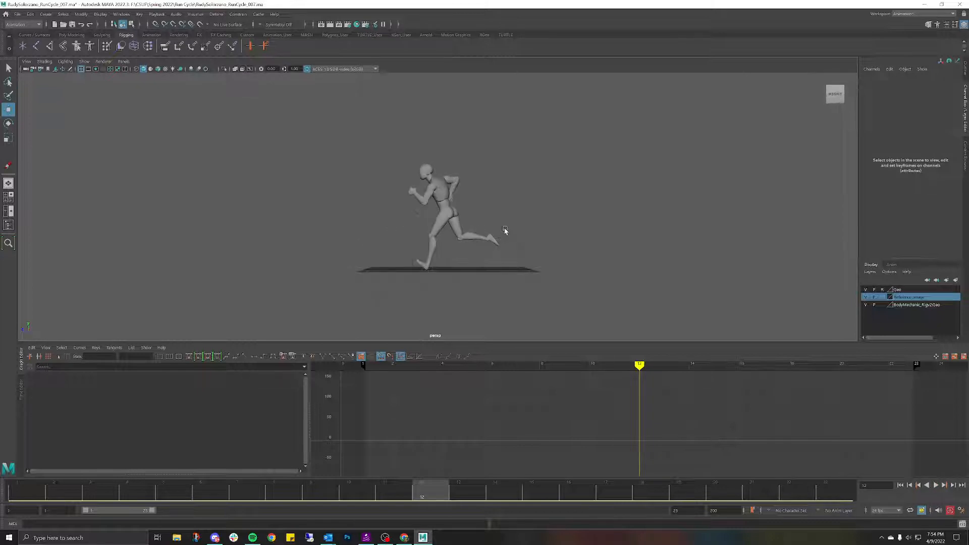
drag(374, 490, 285, 490)
key(alt+v)
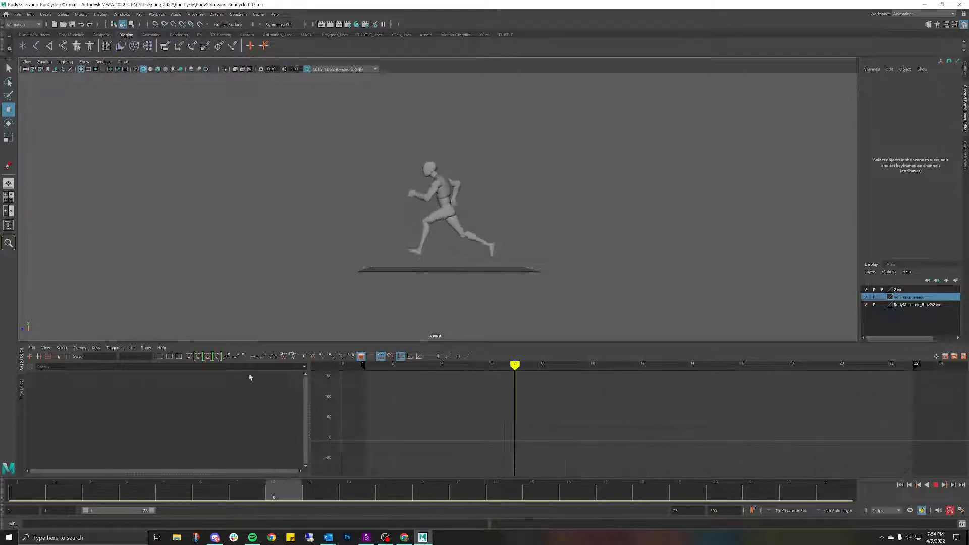
drag(249, 375, 348, 394)
alt+drag(398, 288, 460, 293)
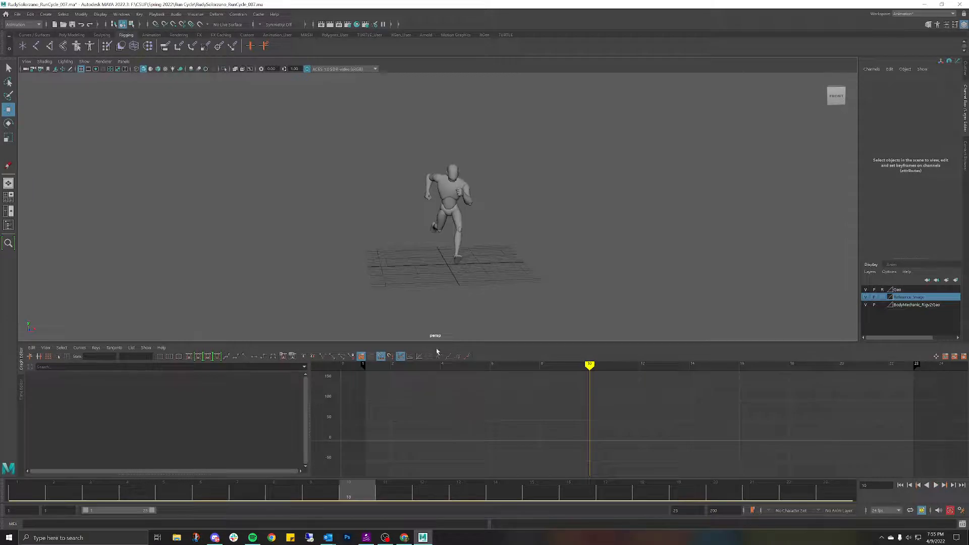
drag(397, 492, 607, 184)
scroll(512, 167, up, 5)
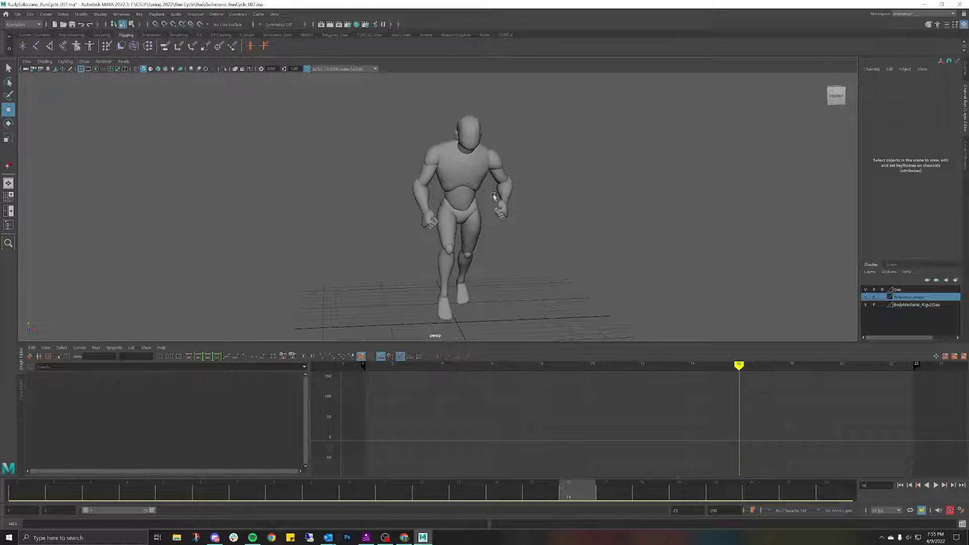
drag(564, 502, 901, 418)
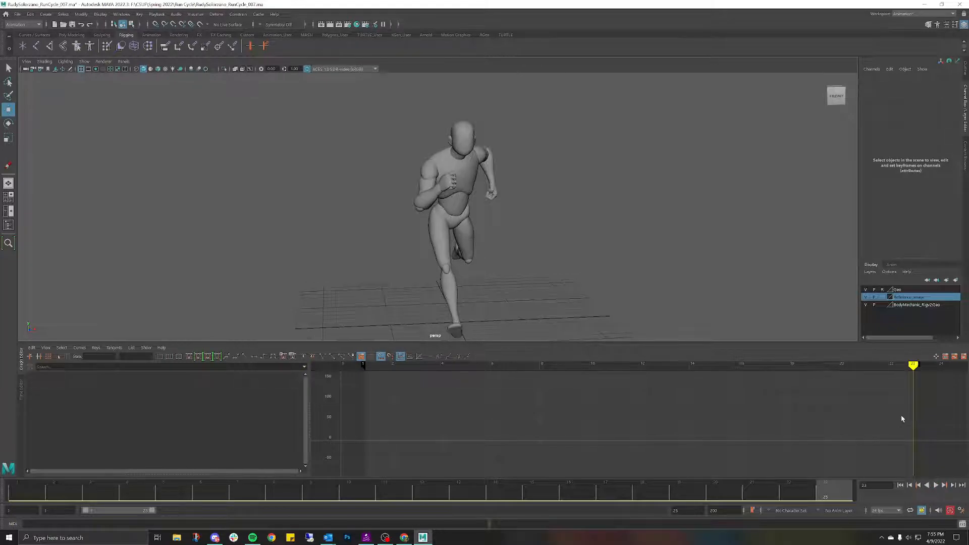
key(alt+v)
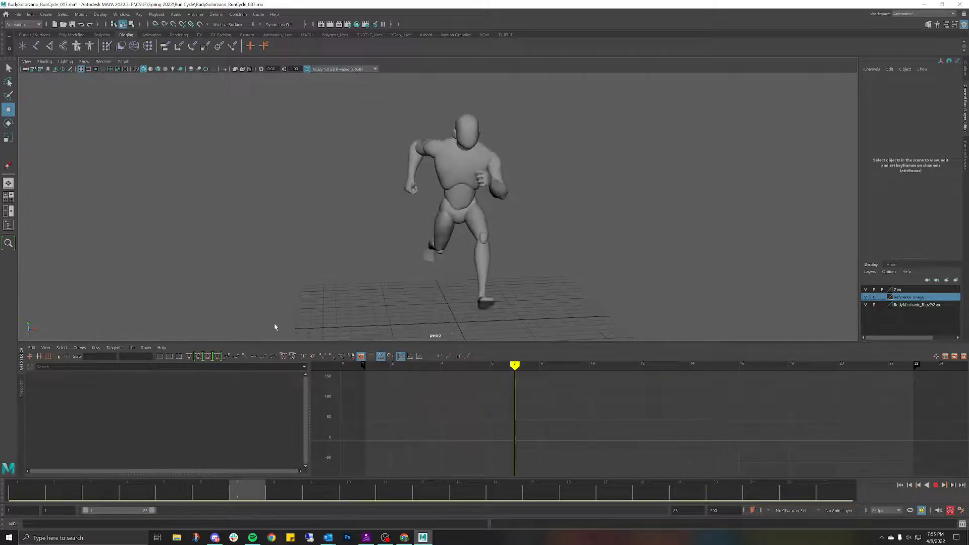
key(Escape)
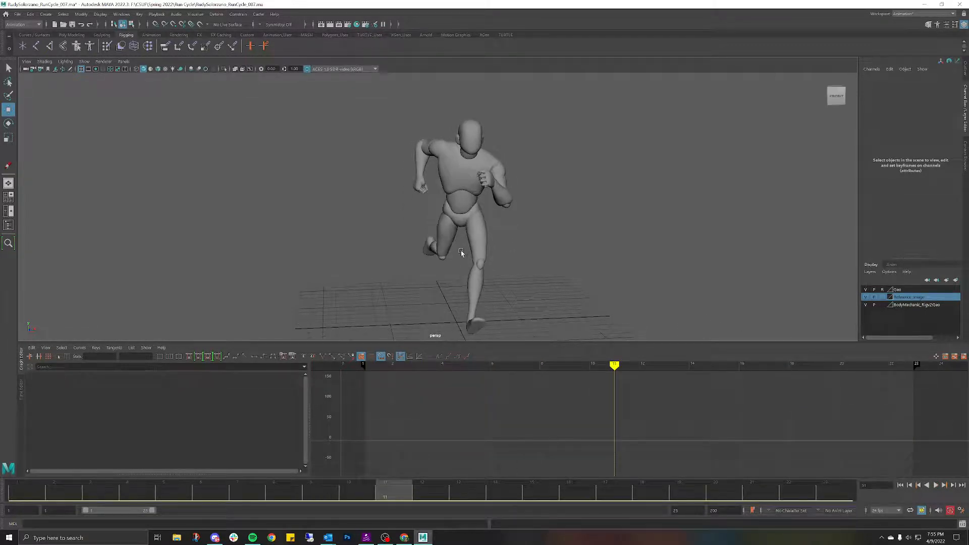